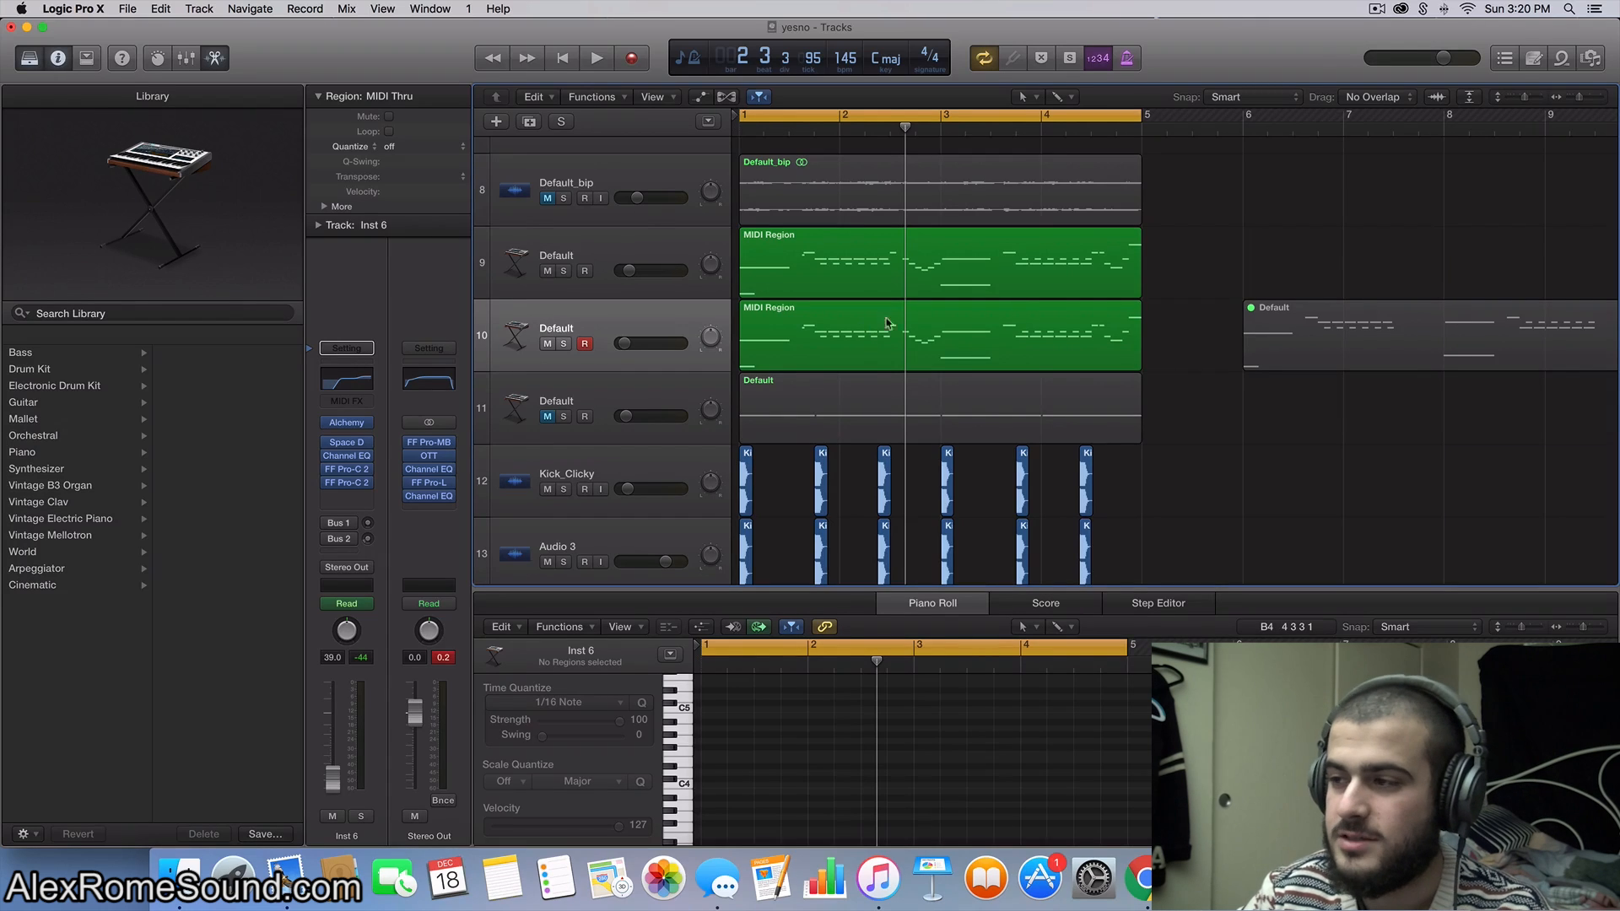
{"action": "left_click", "coordinate": [1118, 347]}
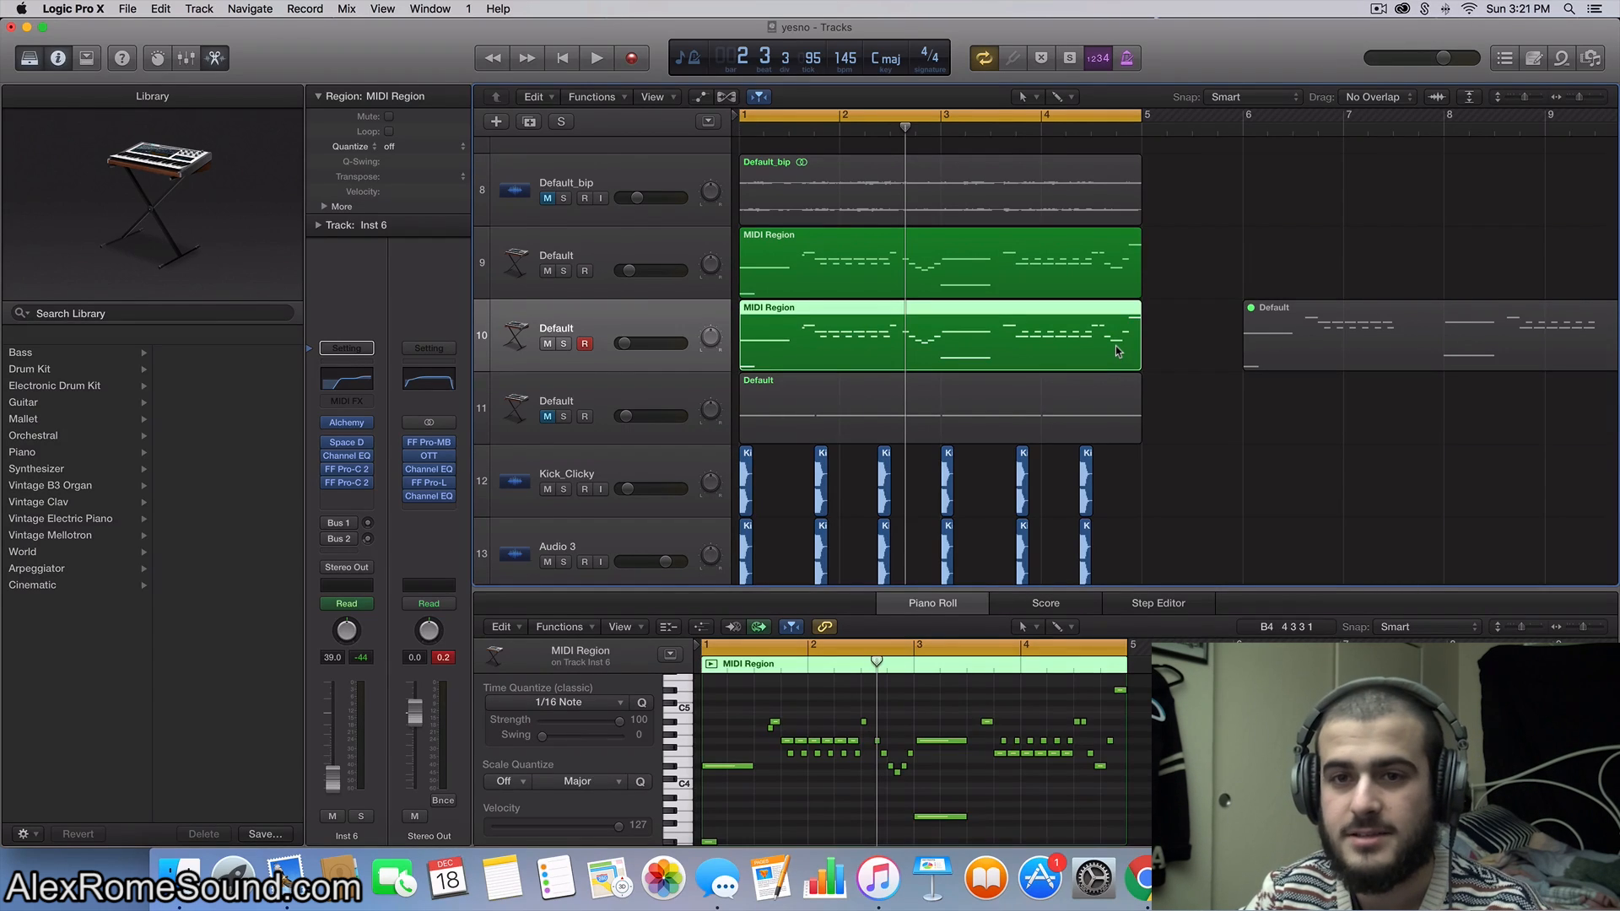
{"action": "left_click", "coordinate": [1168, 351]}
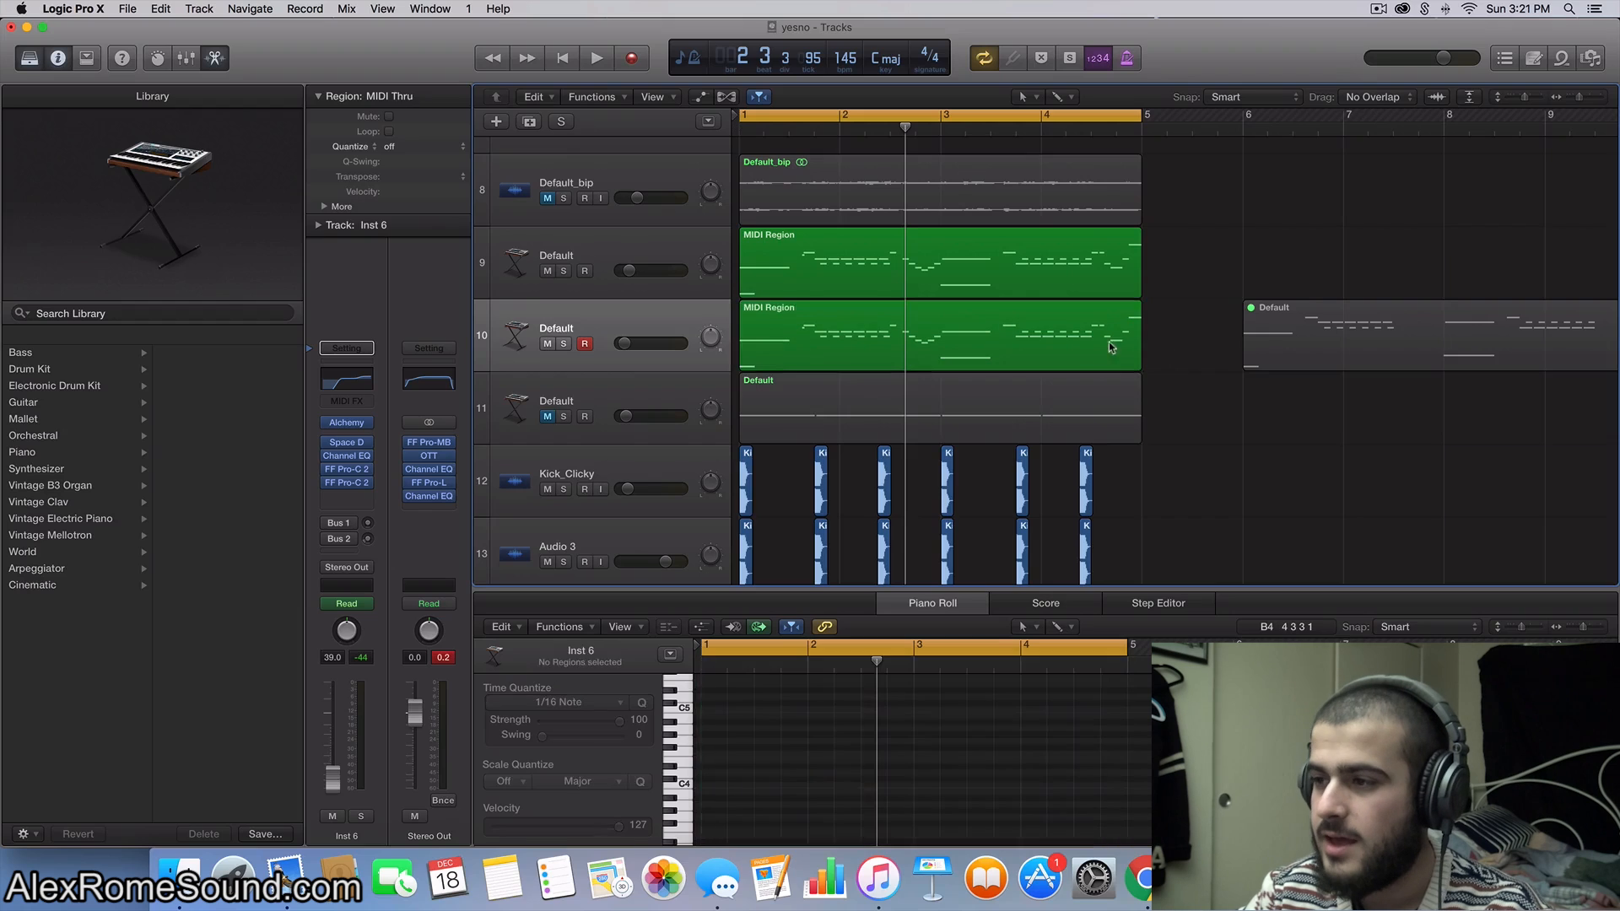
{"action": "left_click", "coordinate": [1092, 342]}
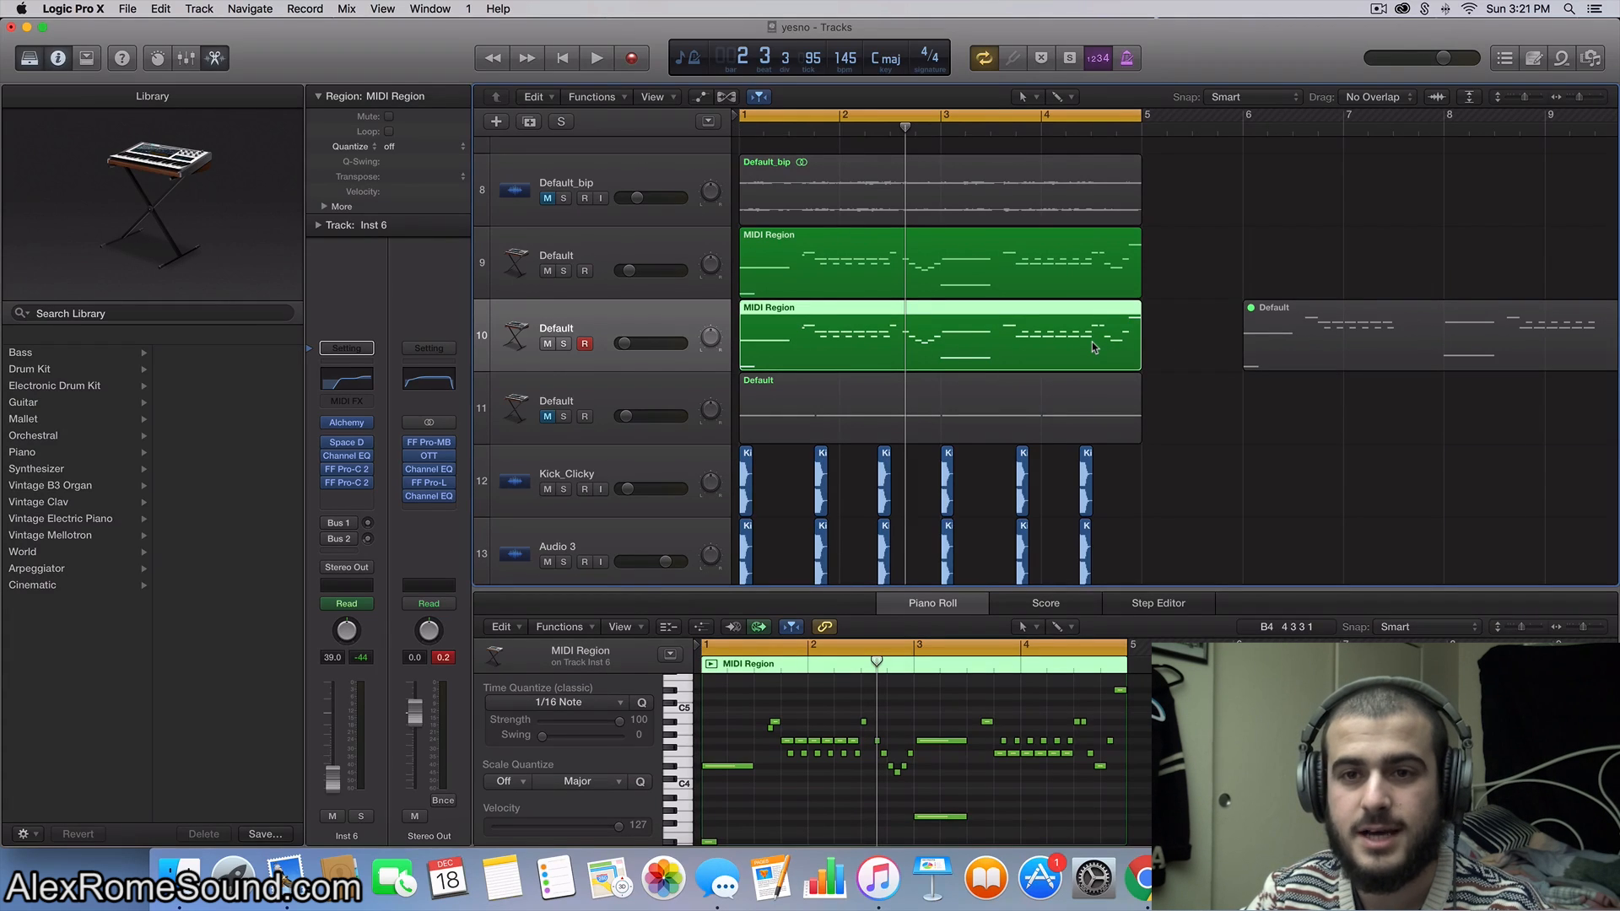
{"action": "left_click", "coordinate": [1163, 350]}
{"action": "left_click", "coordinate": [1122, 349]}
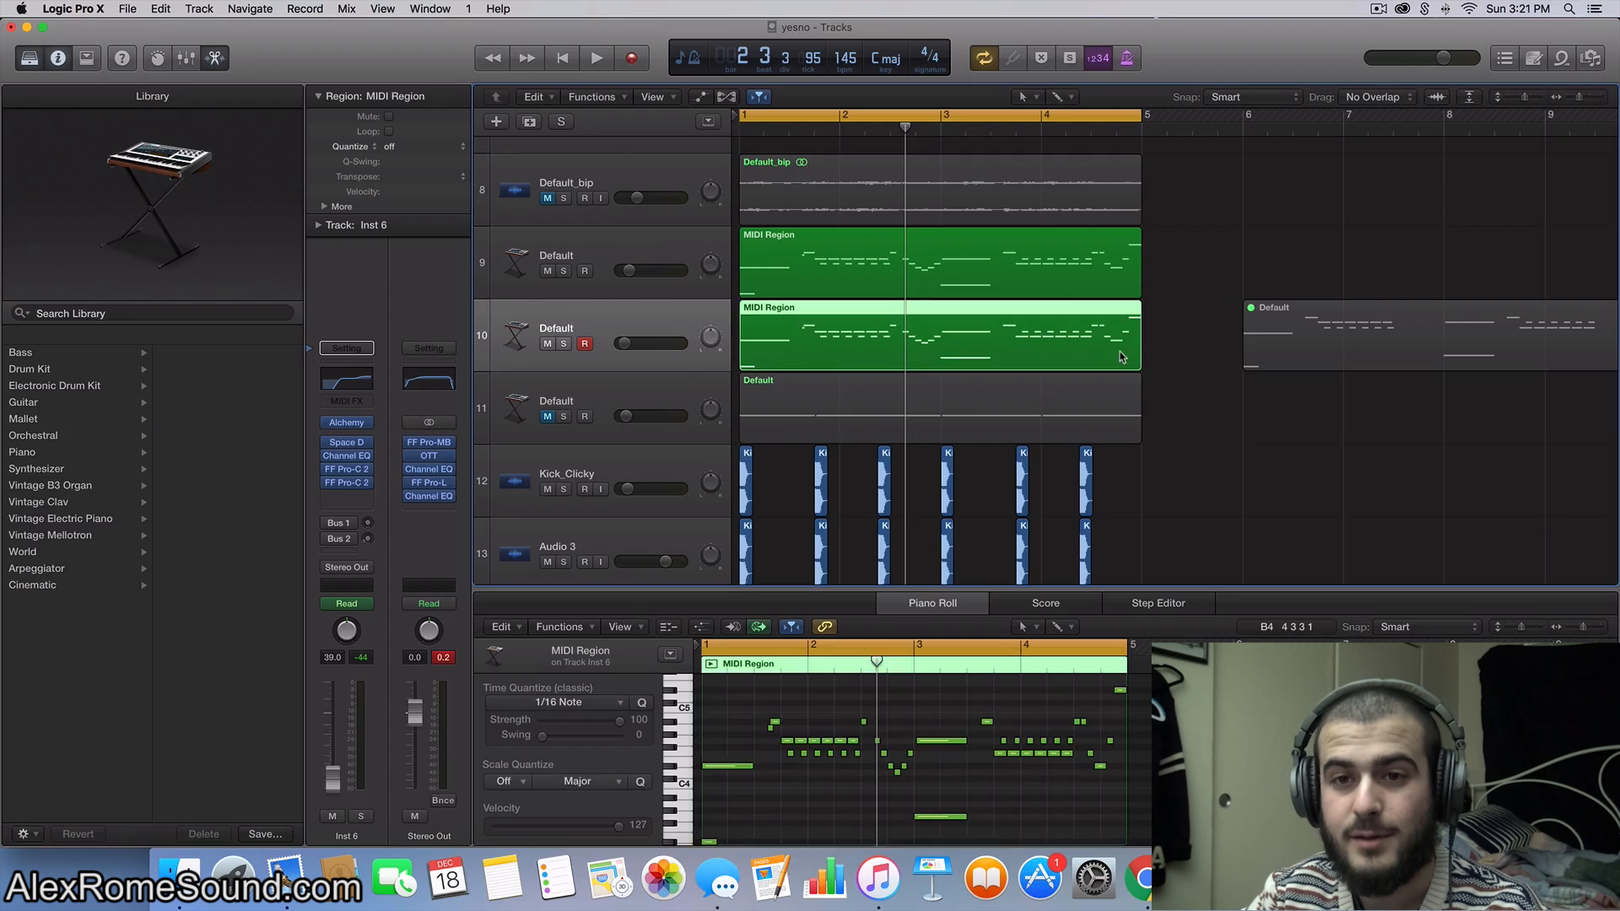
{"action": "left_click", "coordinate": [1244, 461]}
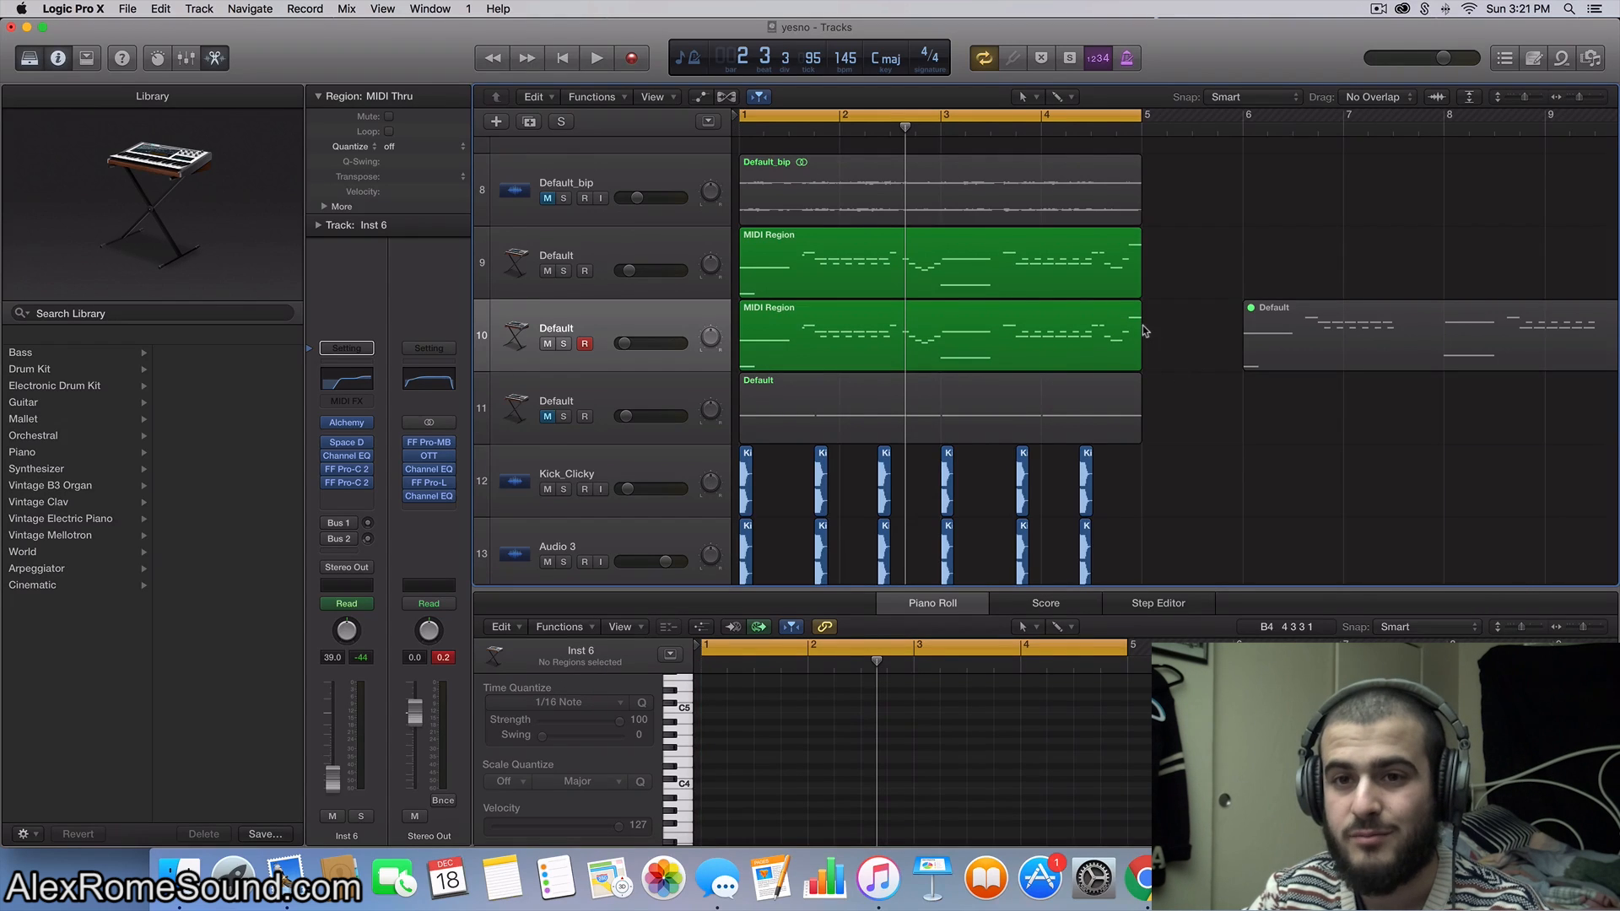
{"action": "left_click", "coordinate": [1068, 307]}
{"action": "left_click", "coordinate": [1065, 286]}
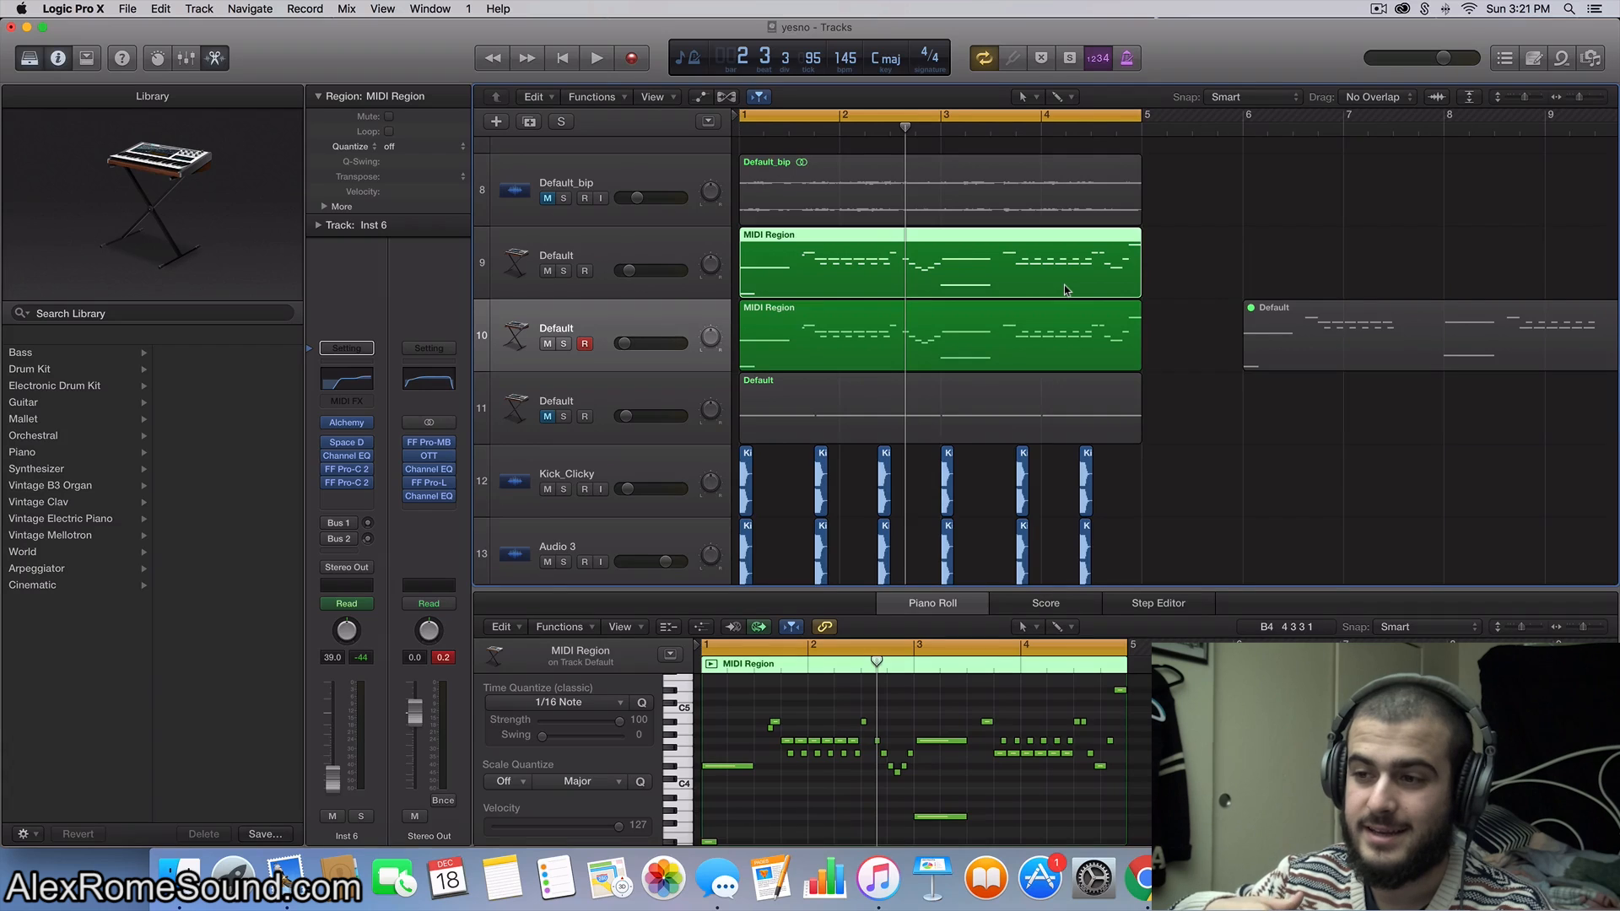
{"action": "left_click", "coordinate": [1209, 413]}
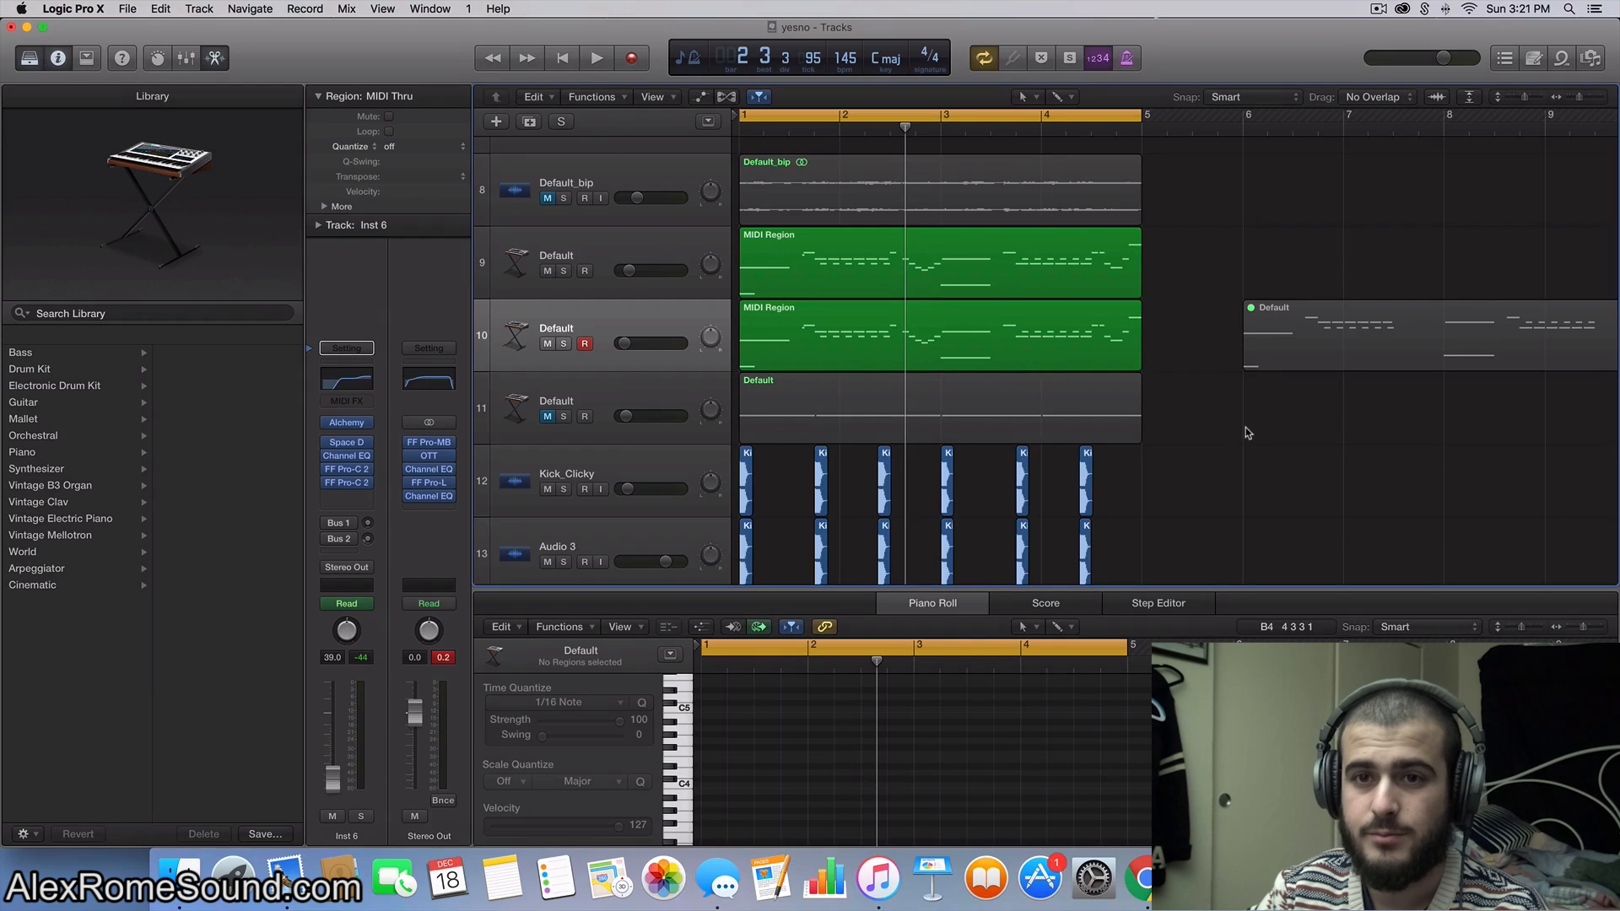
Step: Look over the project's tracks and examine the full waveform of the muted Slushii reference song on track 18
{"action": "scroll", "coordinate": [1254, 341], "scroll_direction": "up", "scroll_amount": 5}
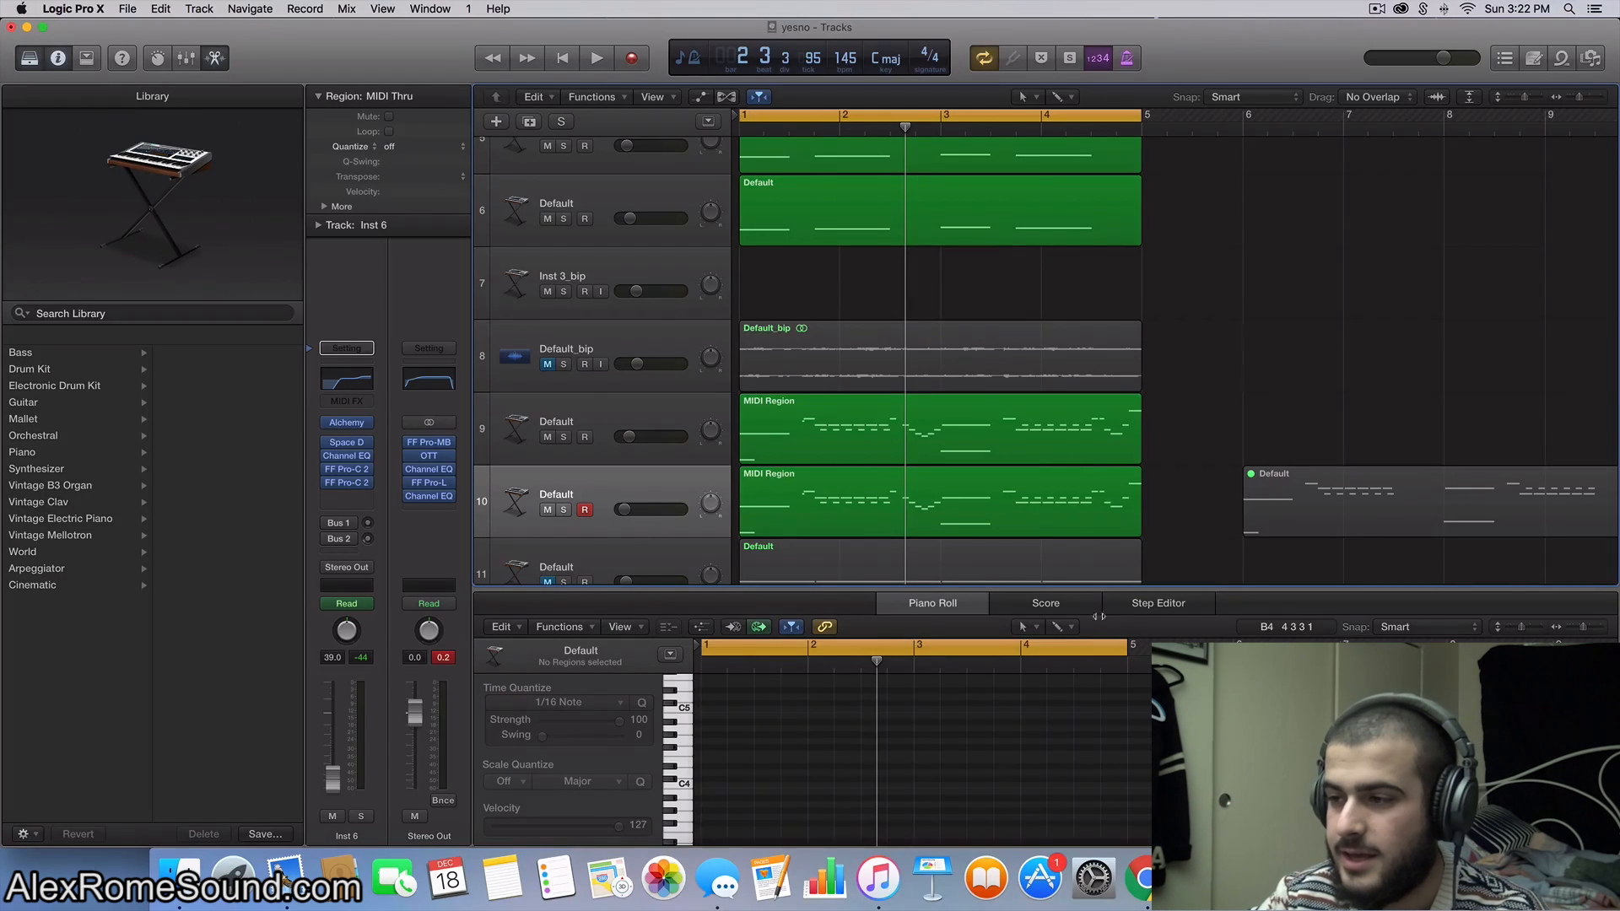
{"action": "scroll", "coordinate": [1177, 422], "scroll_direction": "up", "scroll_amount": 5}
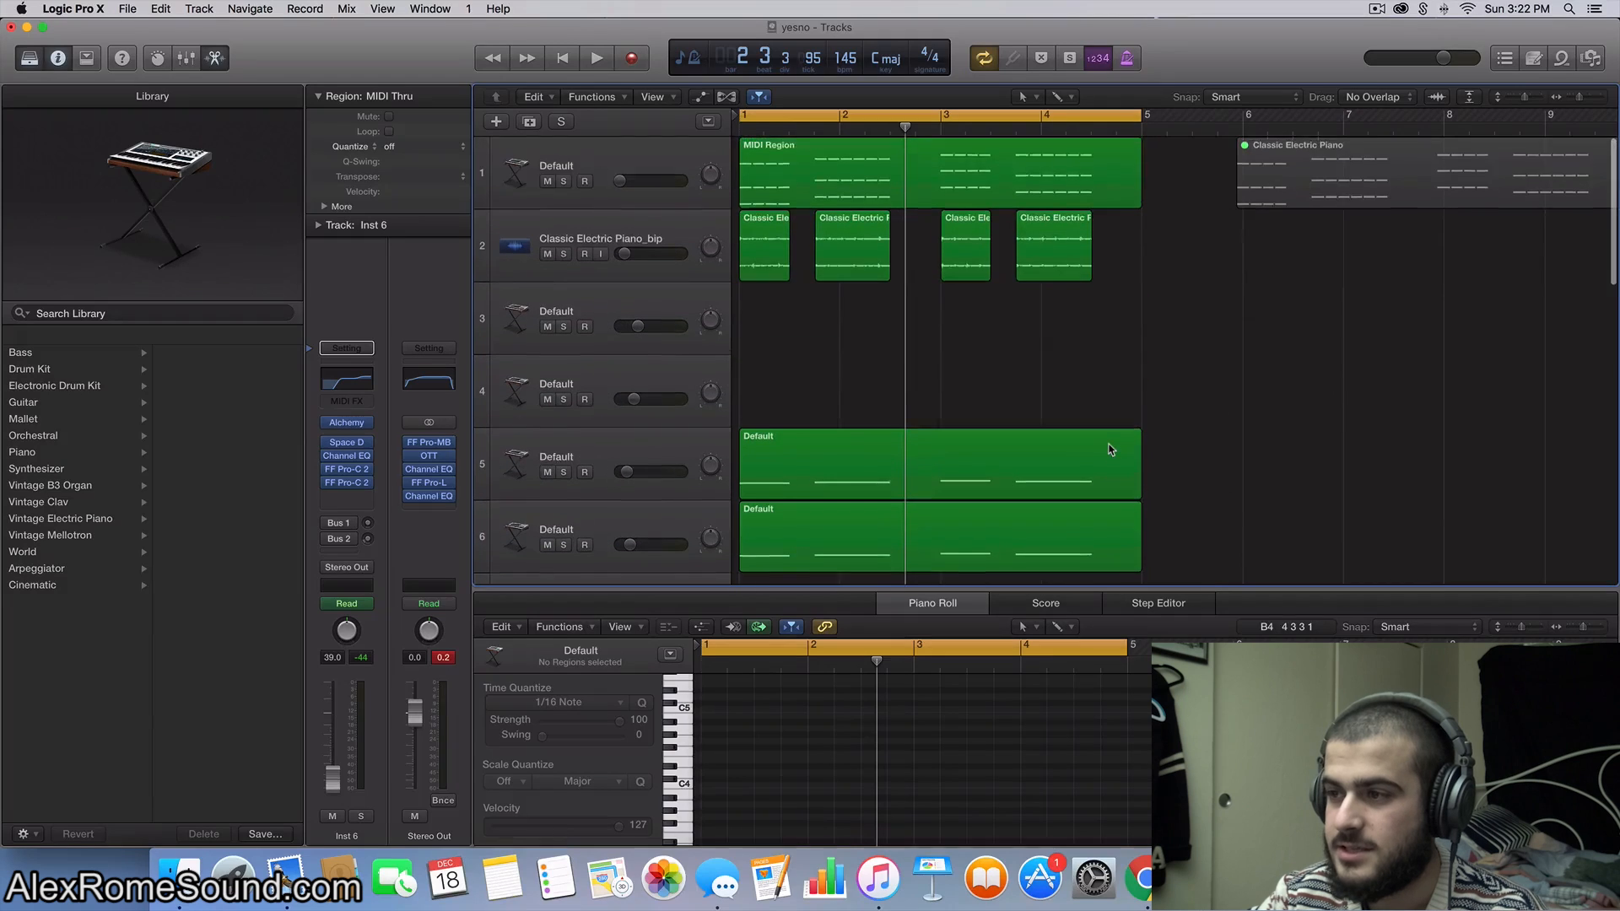
{"action": "scroll", "coordinate": [1110, 449], "scroll_direction": "down", "scroll_amount": 10}
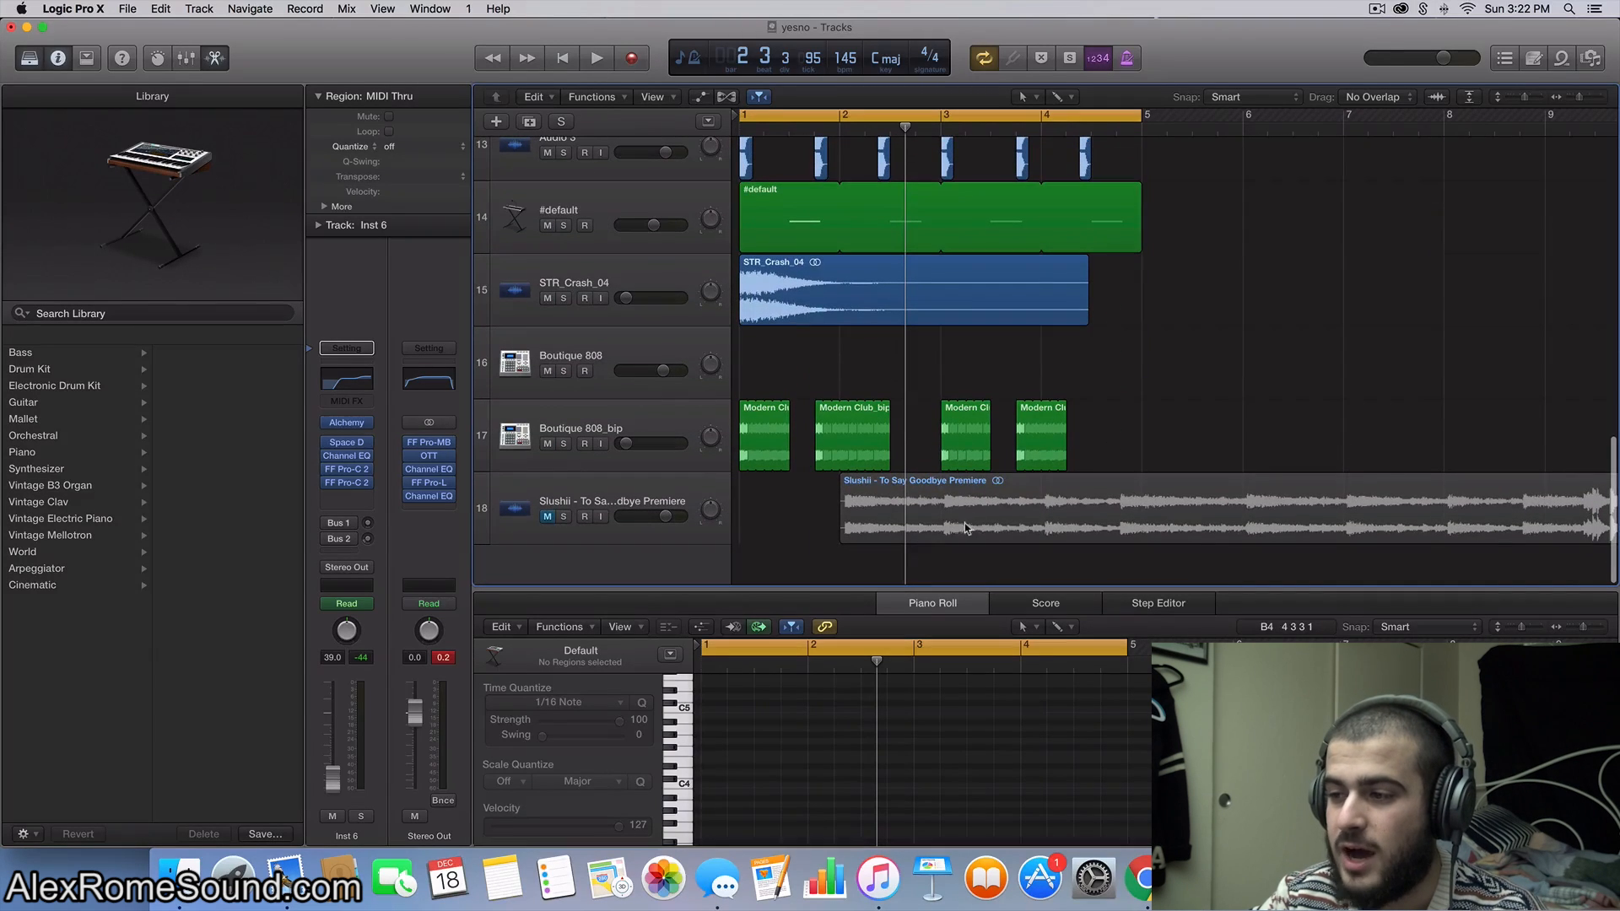
{"action": "left_click", "coordinate": [934, 526]}
{"action": "key", "text": "super+Left"}
{"action": "key", "text": "super+Left"}
{"action": "key", "text": "super+Left"}
{"action": "key", "text": "super+Left"}
{"action": "key", "text": "super+Left"}
{"action": "key", "text": "super+Left"}
{"action": "key", "text": "super+Left"}
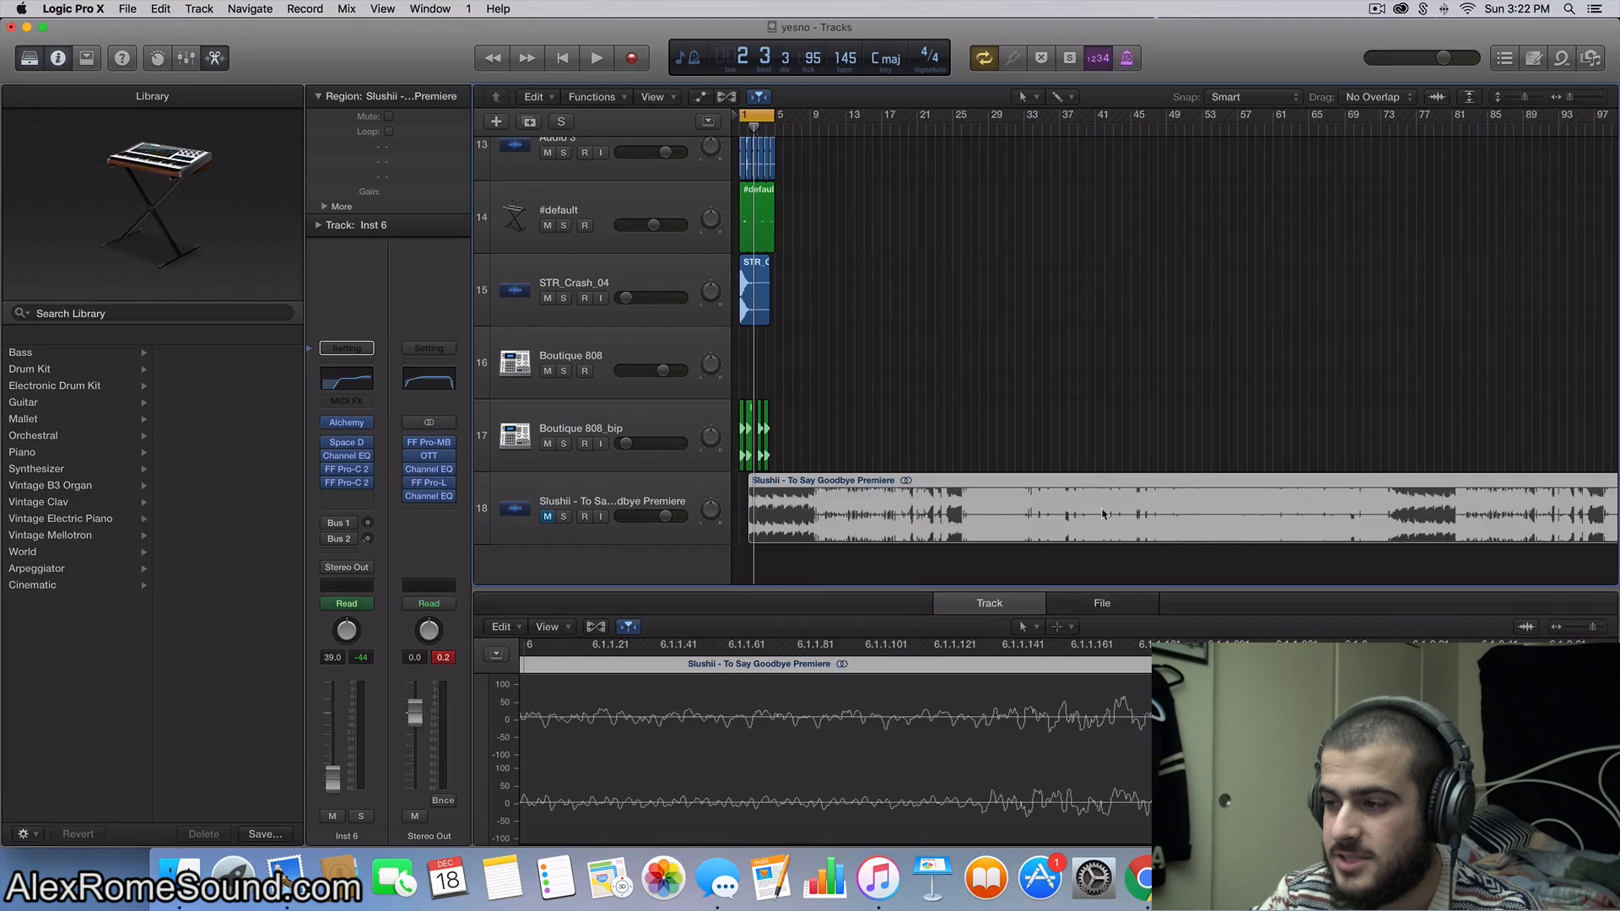
{"action": "key", "text": "super+Right"}
{"action": "key", "text": "super+Right"}
{"action": "key", "text": "super+Right"}
{"action": "key", "text": "super+Right"}
{"action": "key", "text": "super+Right"}
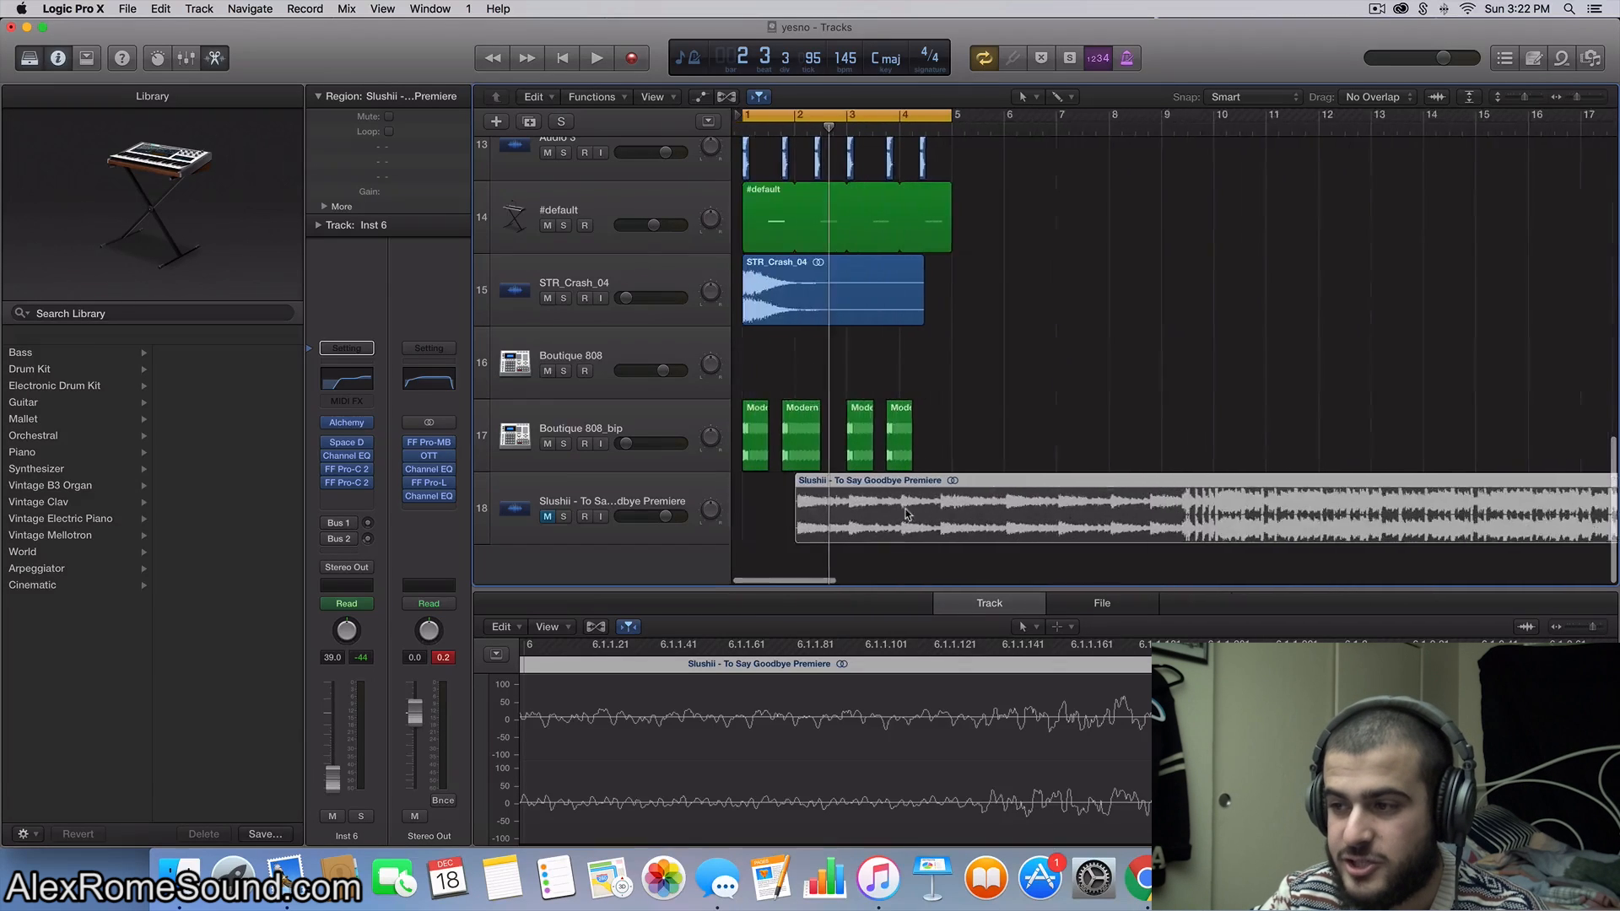
Step: Deselect the reference song and play through the looped four-bar arrangement to hear all parts together
{"action": "left_click", "coordinate": [934, 292]}
{"action": "scroll", "coordinate": [934, 292], "scroll_direction": "up", "scroll_amount": 10}
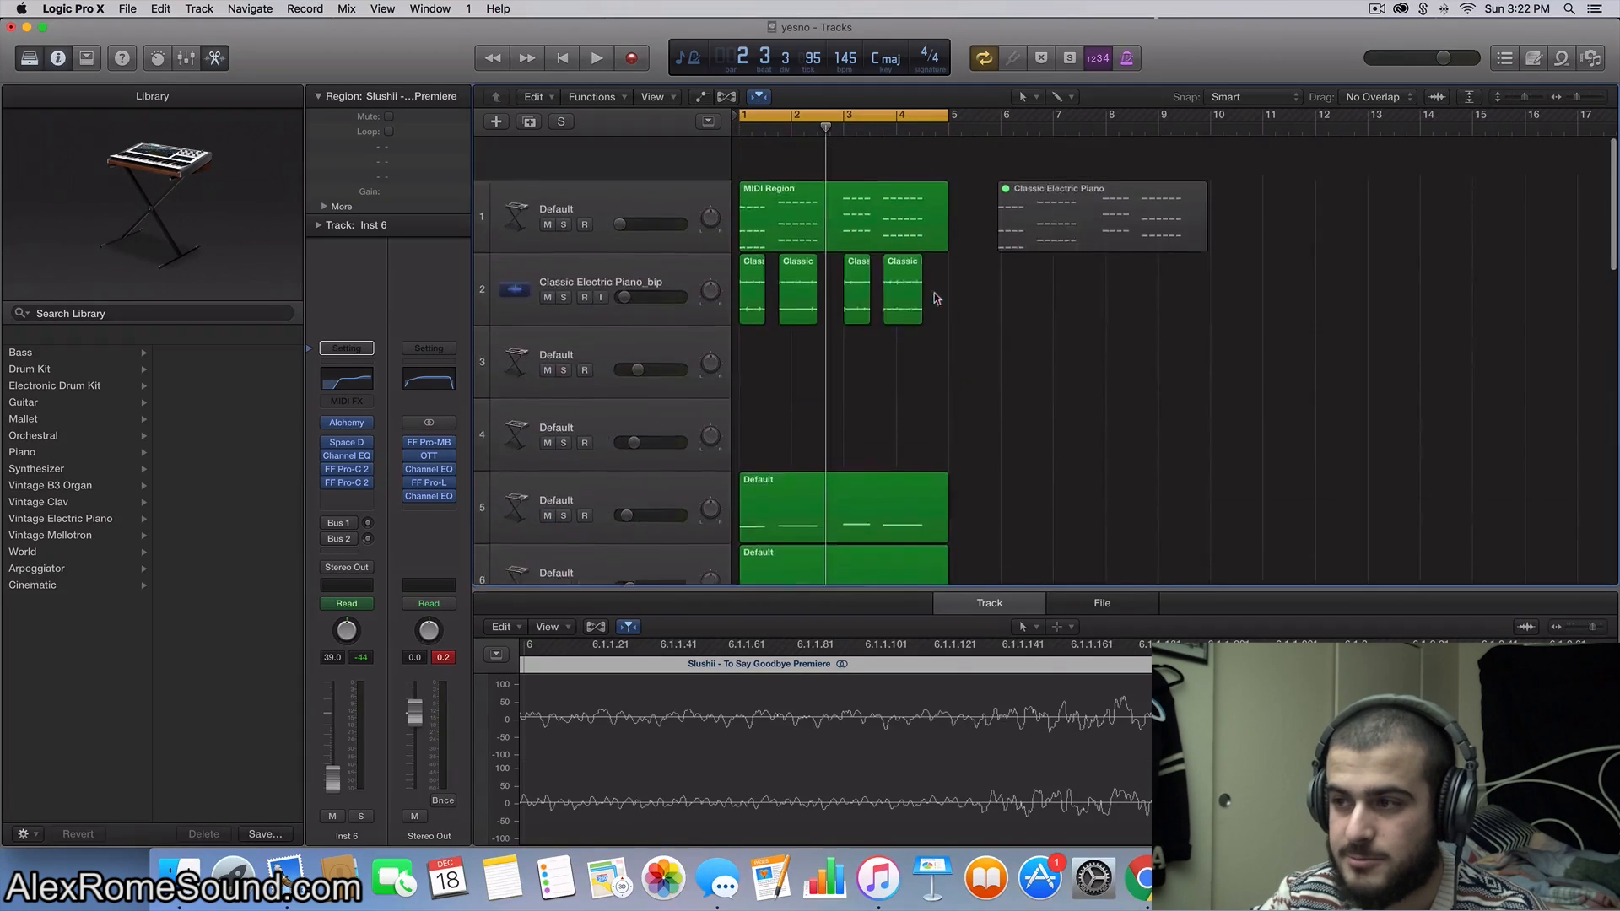
{"action": "scroll", "coordinate": [1023, 364], "scroll_direction": "down", "scroll_amount": 10}
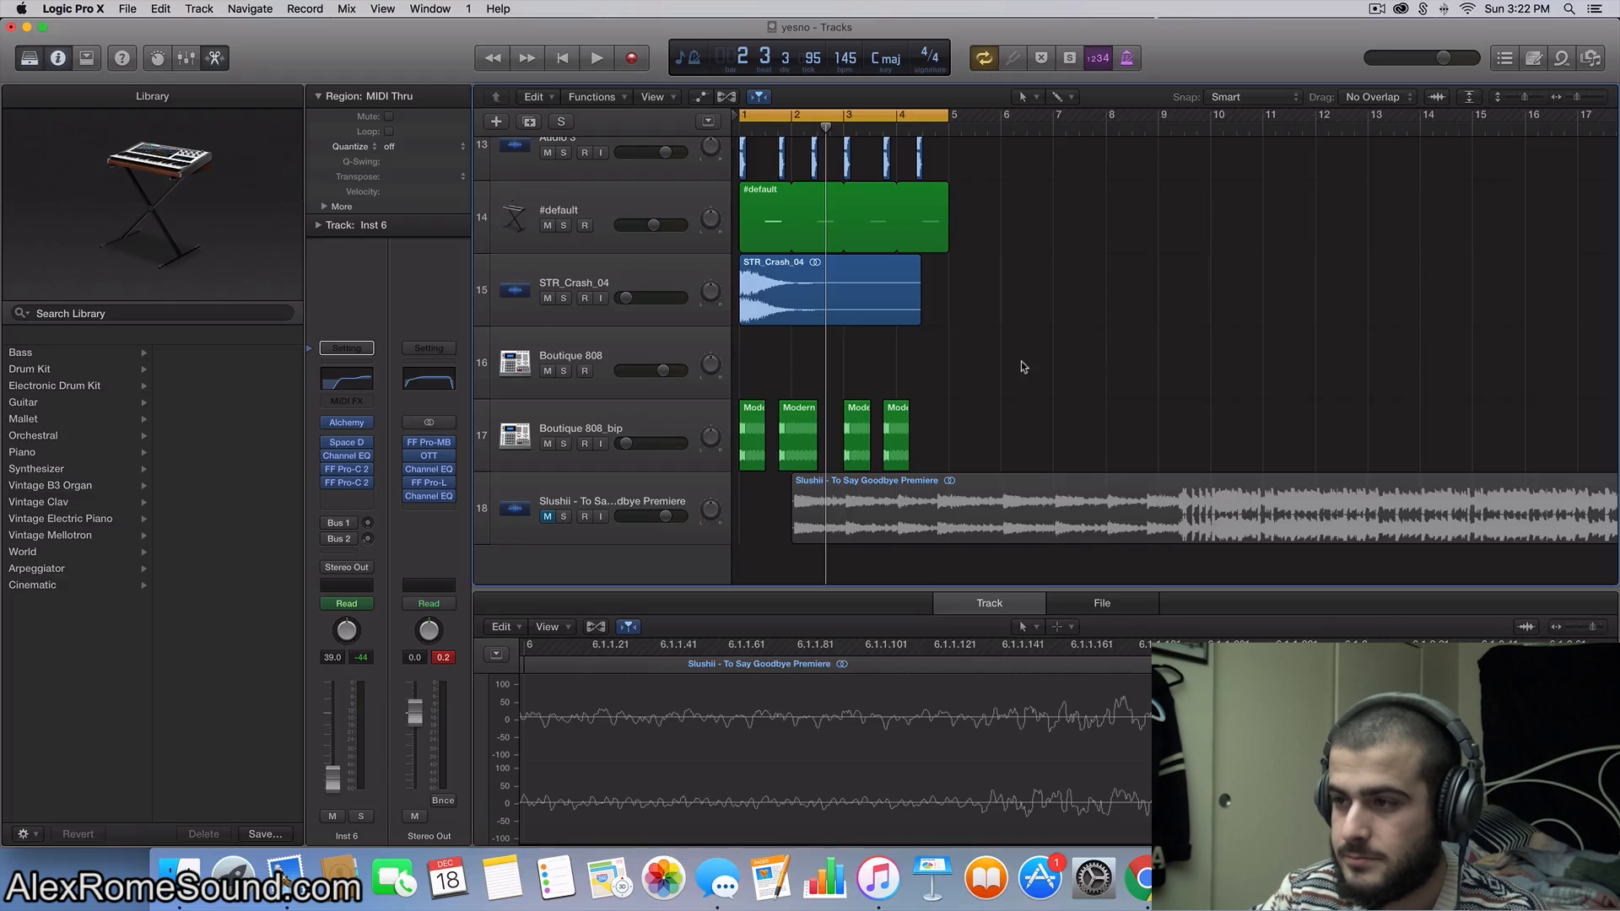
{"action": "key", "text": "space"}
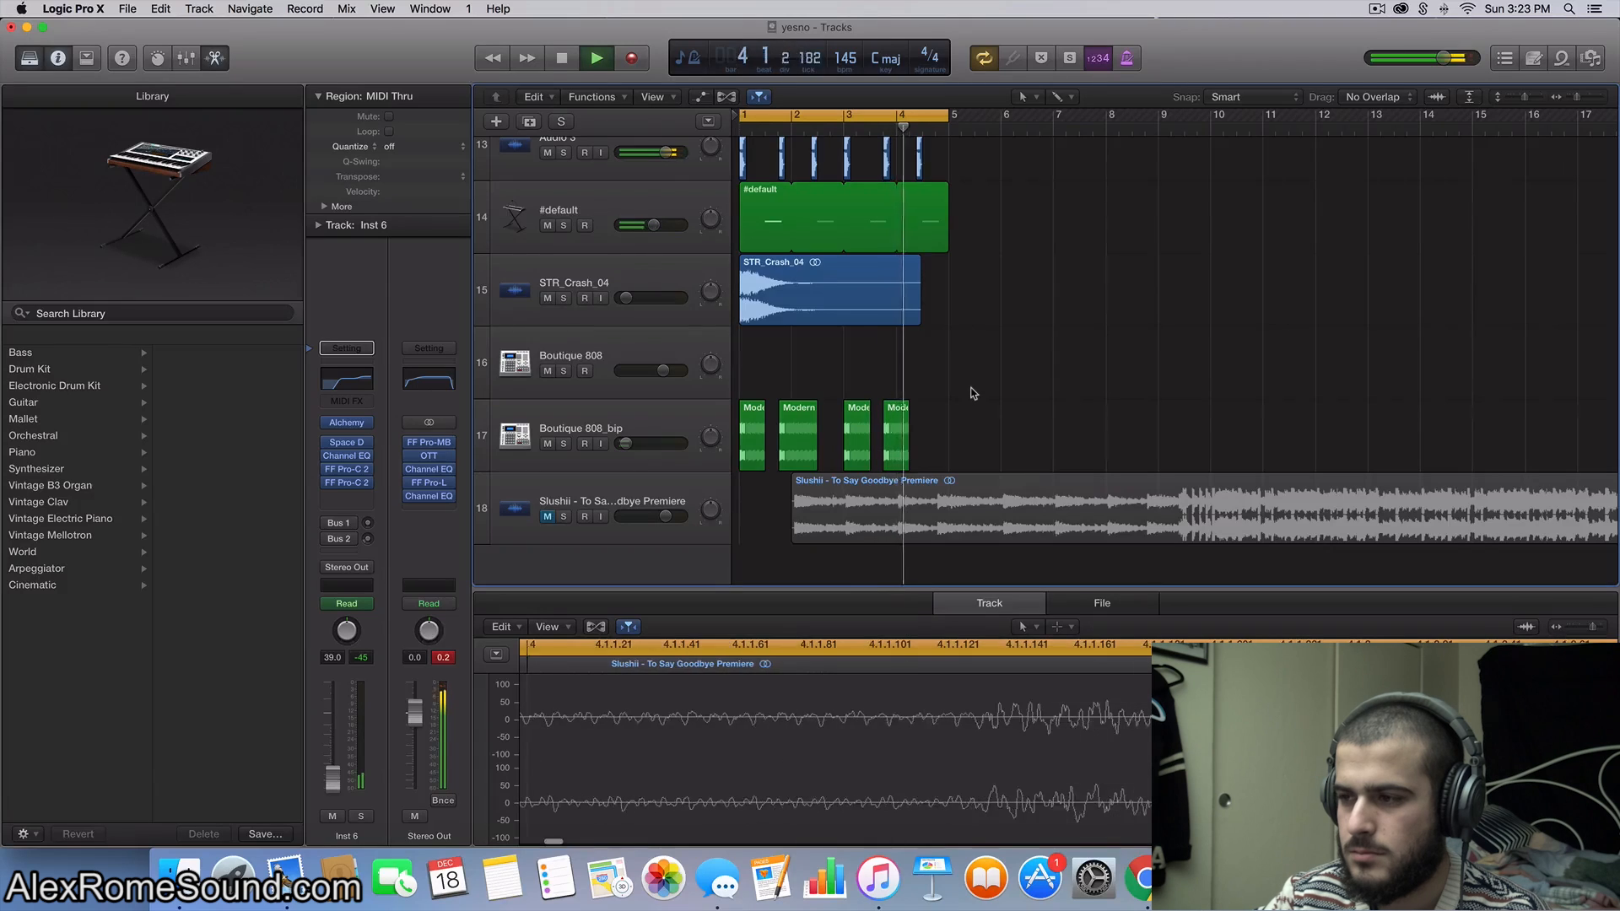
{"action": "key", "text": "space"}
Step: Solo the Default synth melody on track 9, leaving the matching synth on track 10 unsoloed
{"action": "scroll", "coordinate": [970, 393], "scroll_direction": "up", "scroll_amount": 10}
{"action": "key", "text": "super+Right"}
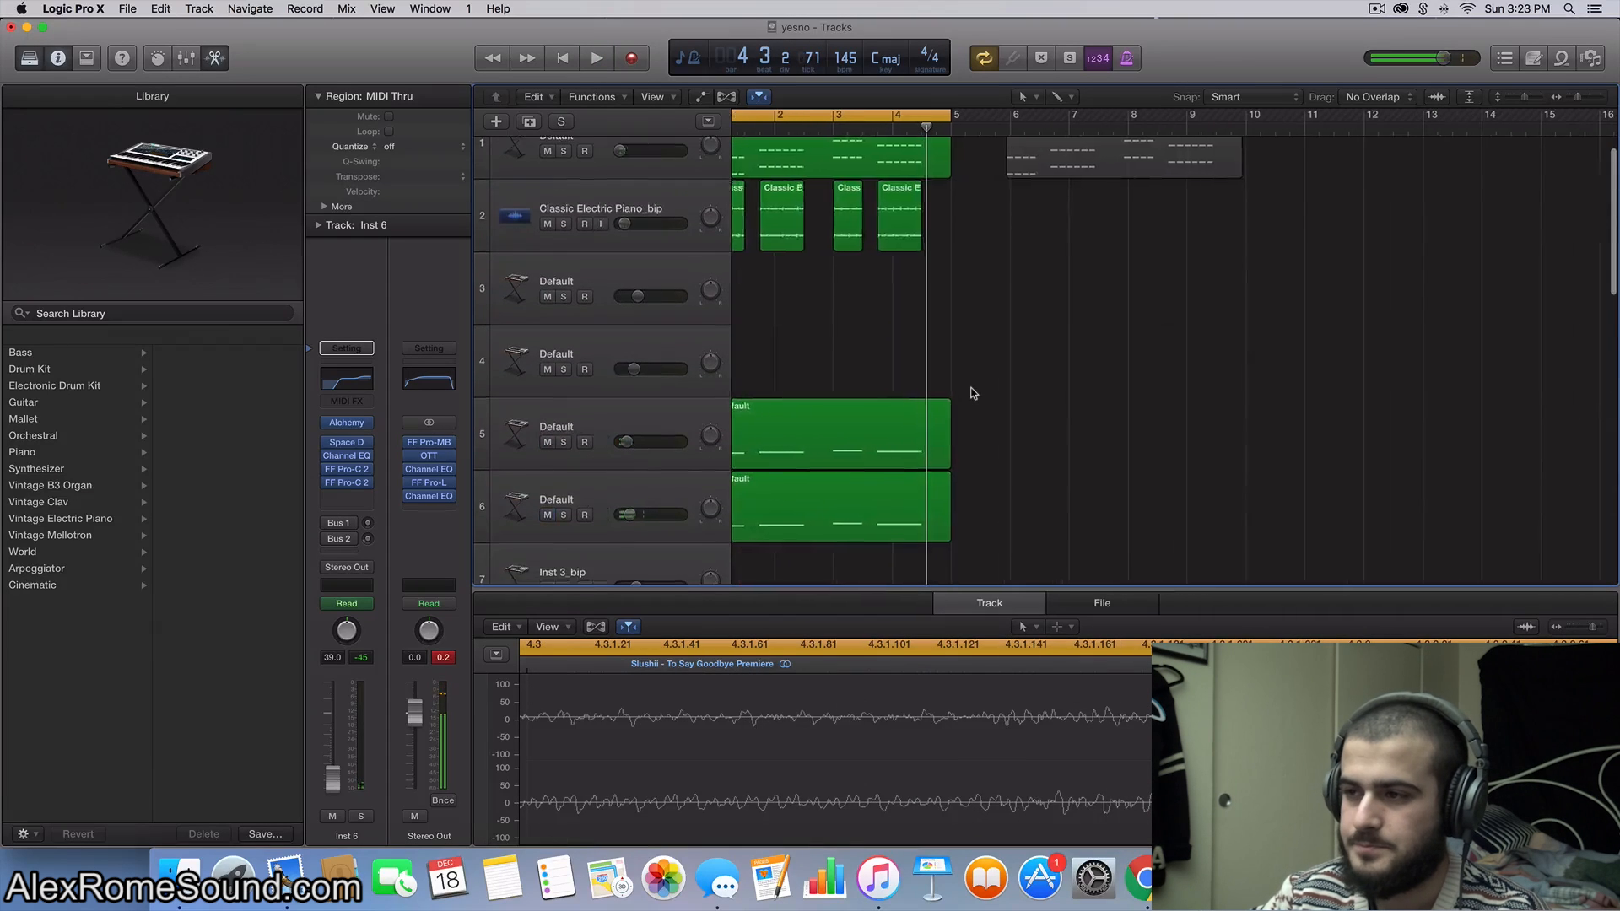
{"action": "scroll", "coordinate": [974, 394], "scroll_direction": "down", "scroll_amount": 5}
{"action": "key", "text": "super+Right"}
{"action": "key", "text": "super+Right"}
{"action": "key", "text": "super+Right"}
{"action": "scroll", "coordinate": [974, 393], "scroll_direction": "left", "scroll_amount": 5}
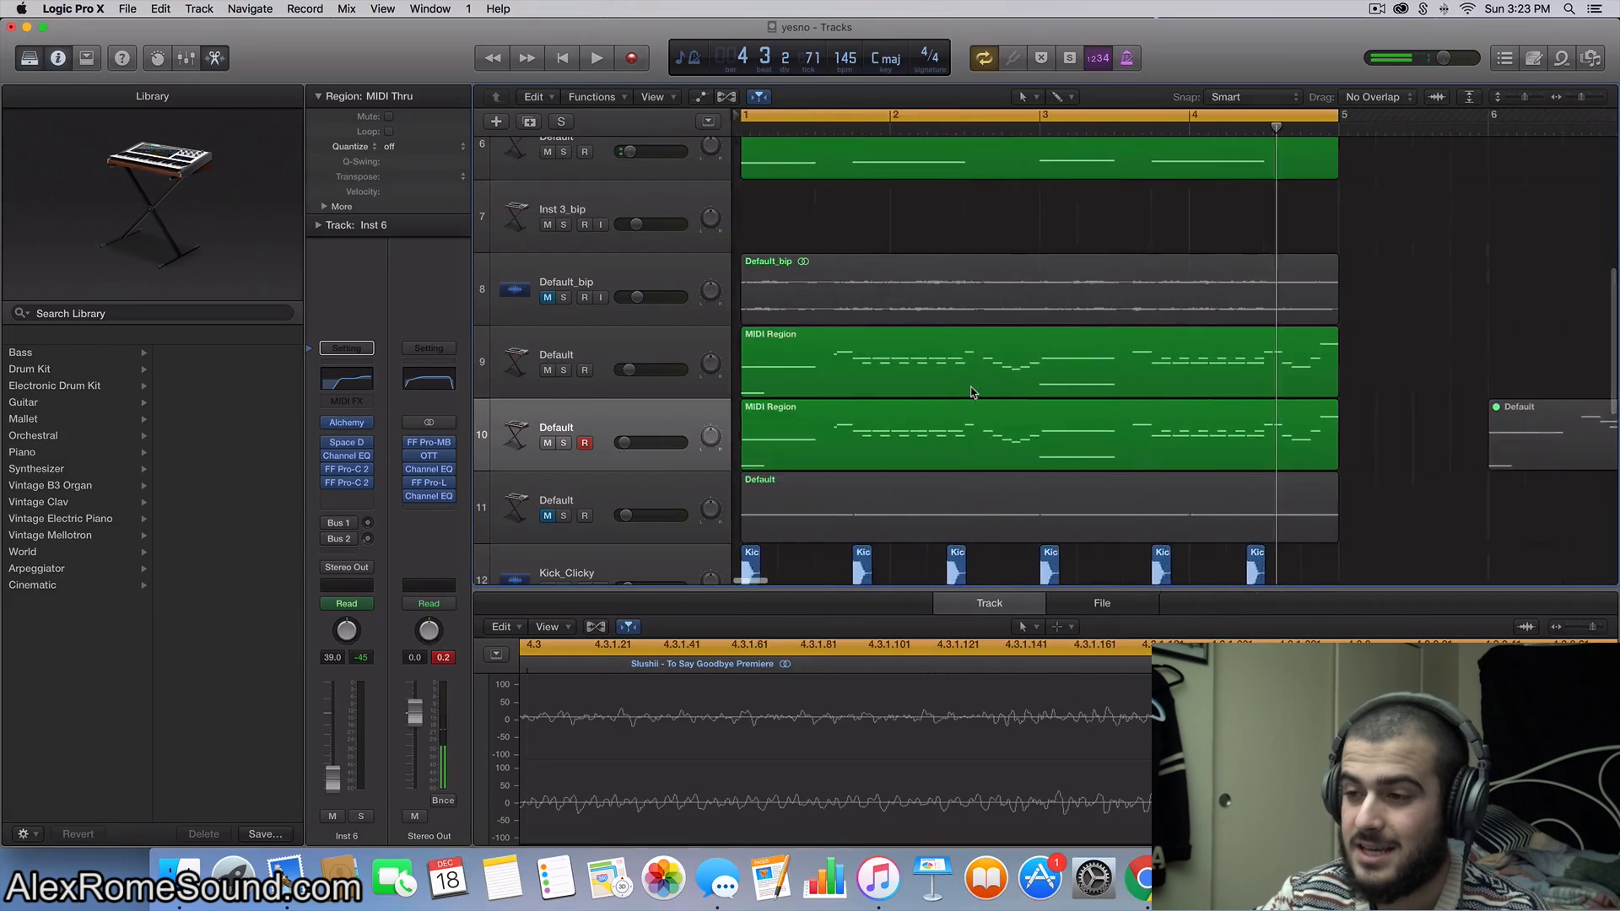
{"action": "left_click", "coordinate": [580, 413]}
{"action": "left_click", "coordinate": [564, 444]}
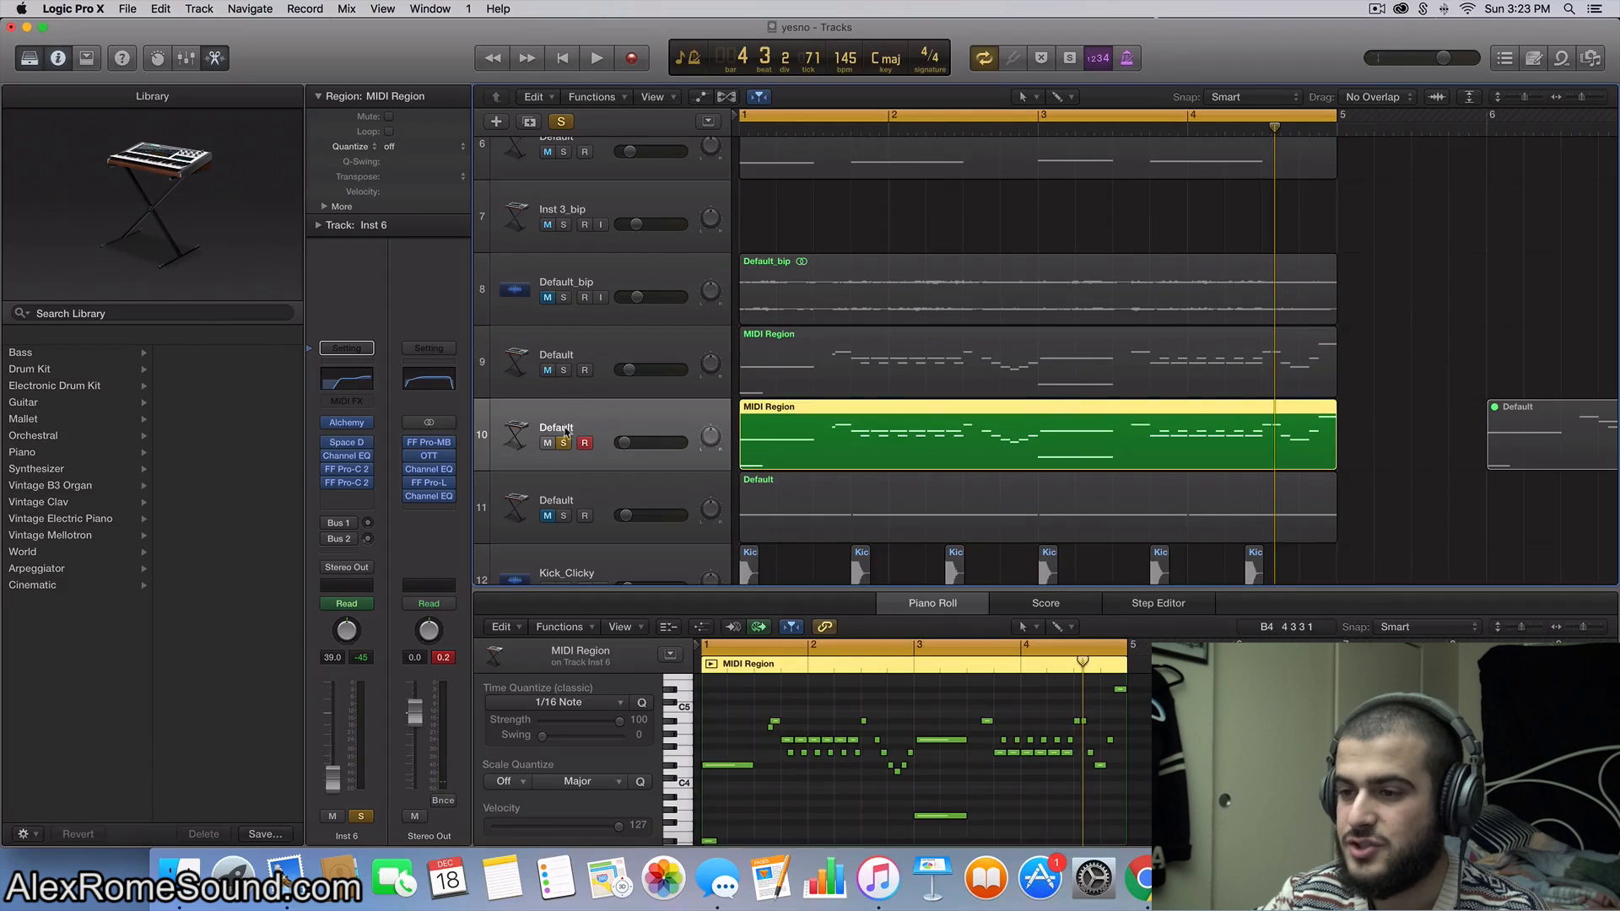
{"action": "left_click", "coordinate": [563, 444]}
{"action": "left_click", "coordinate": [564, 372]}
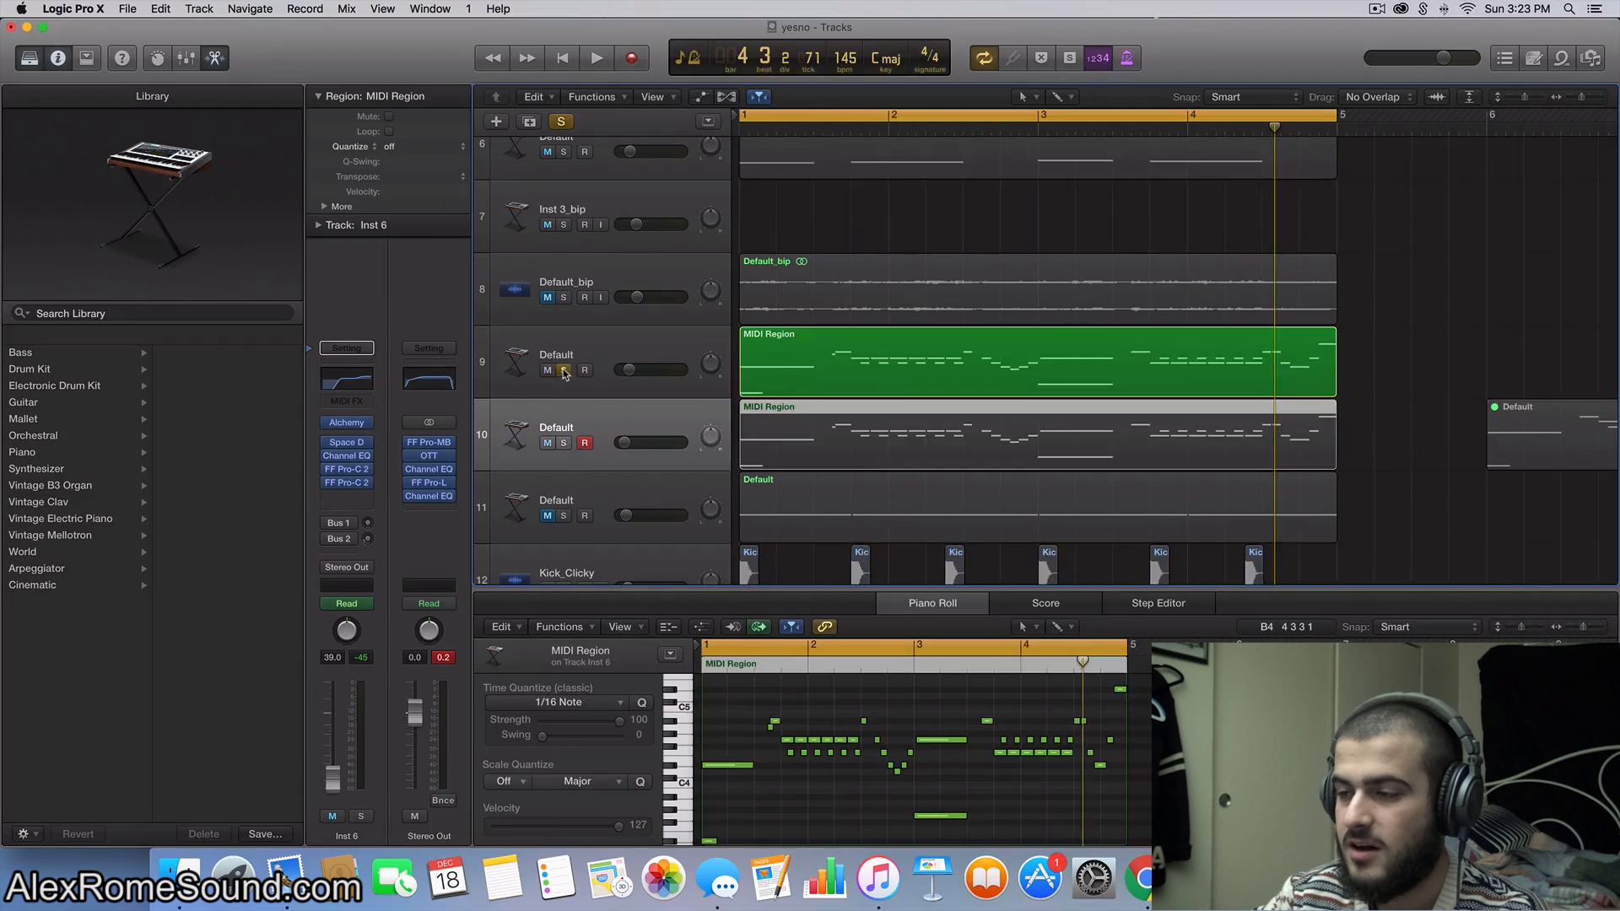
Step: Inspect the notes of track 9's MIDI region in the Piano Roll and start playback of the soloed melody
{"action": "left_click", "coordinate": [884, 342]}
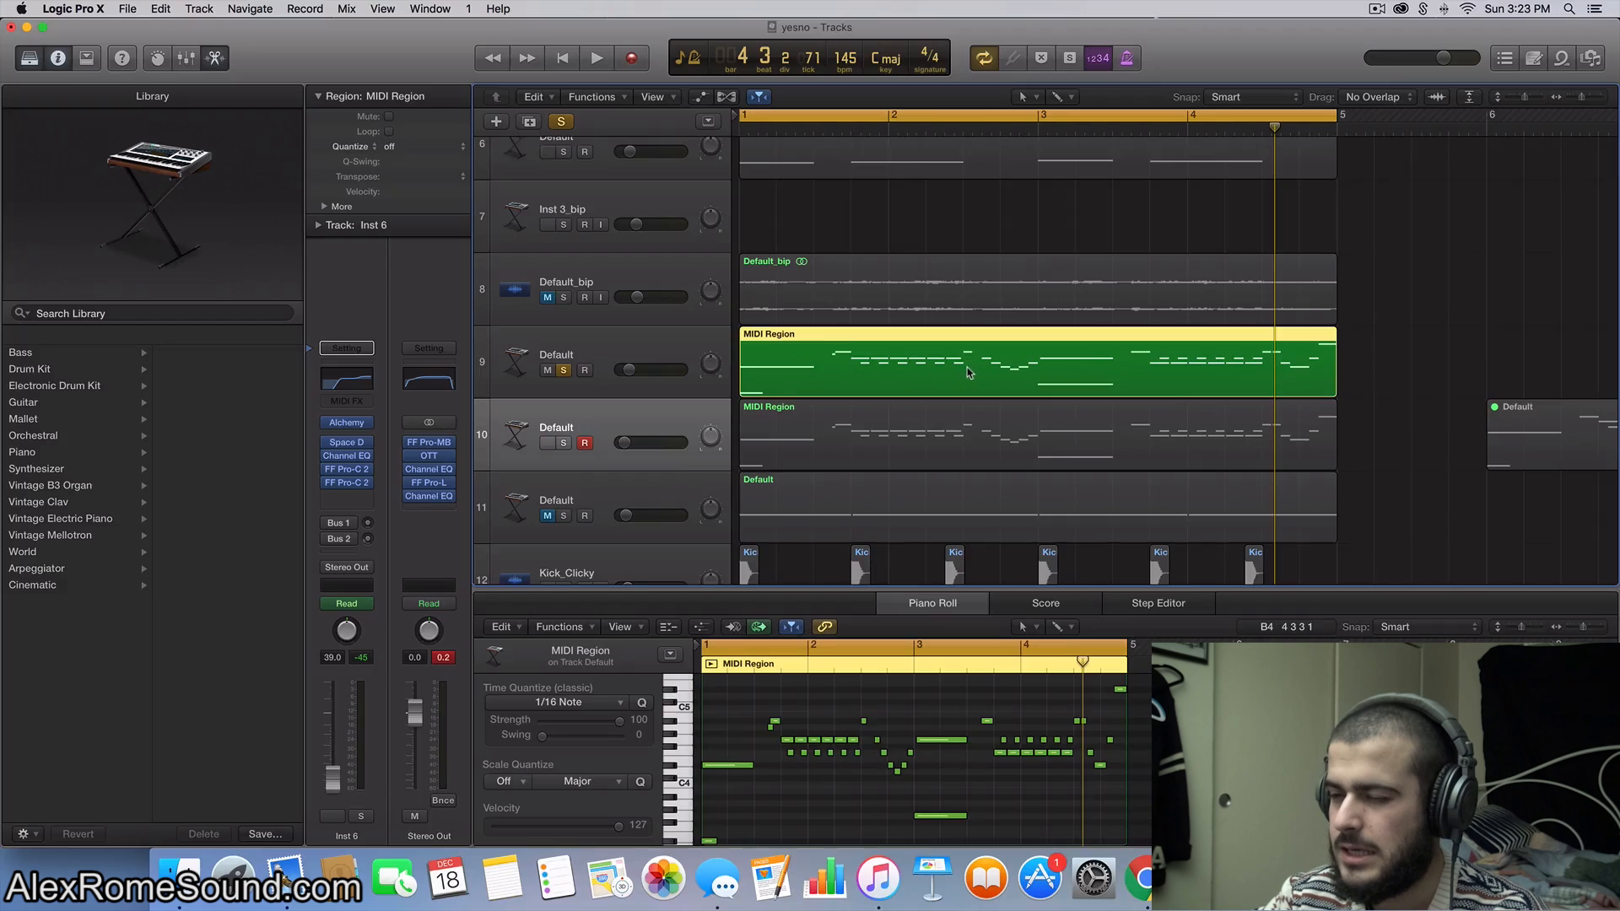
{"action": "left_click", "coordinate": [1367, 371]}
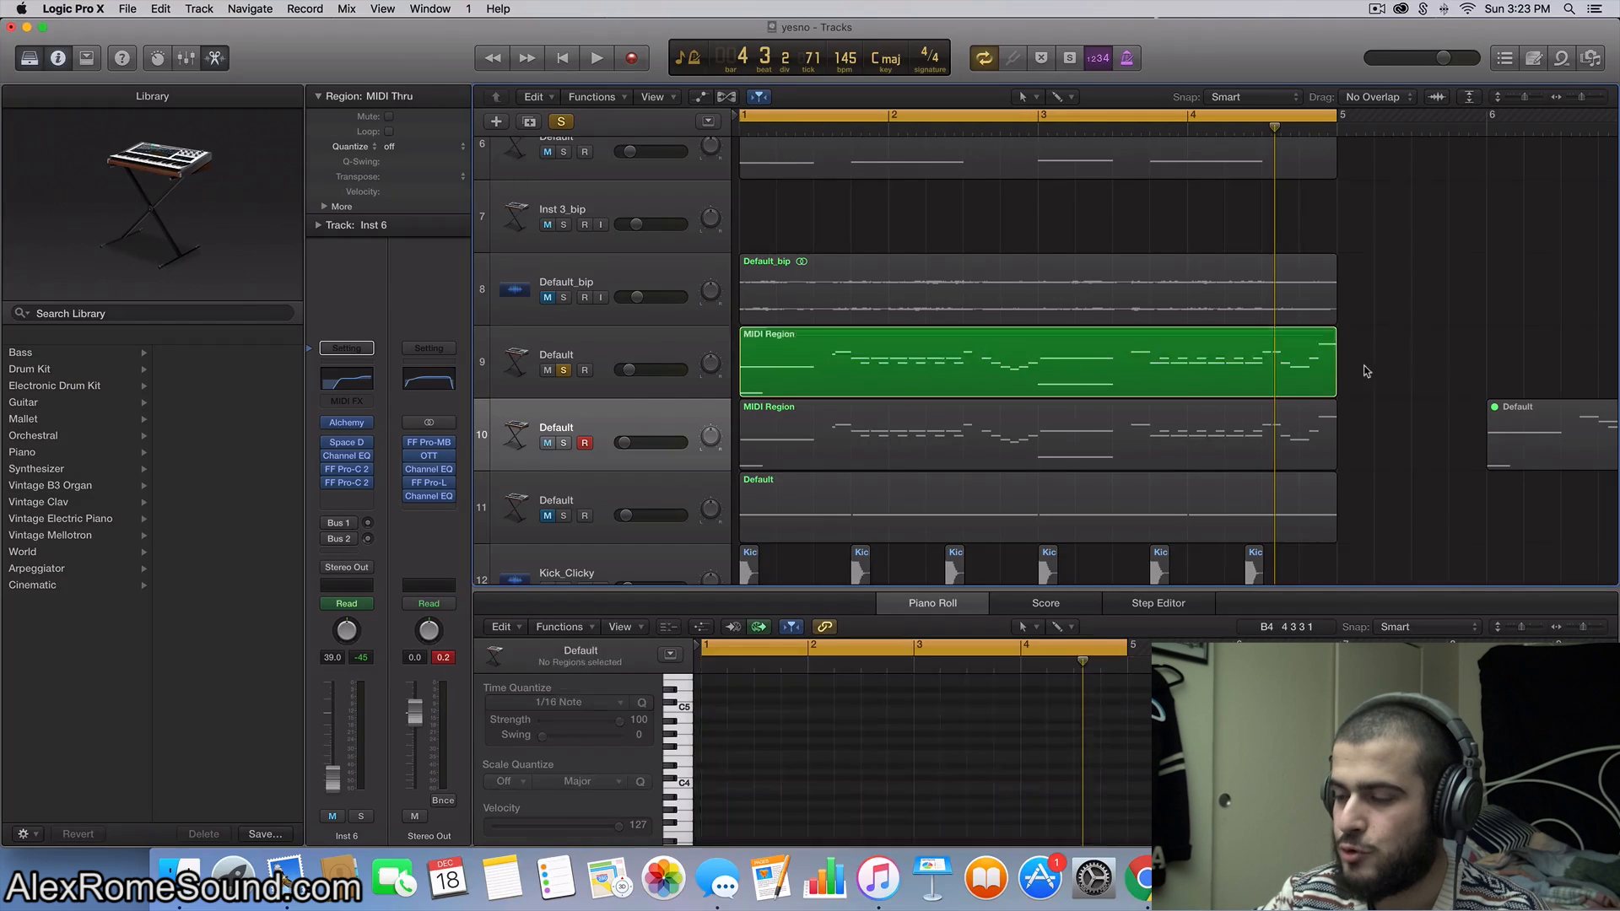
{"action": "left_click", "coordinate": [1276, 366]}
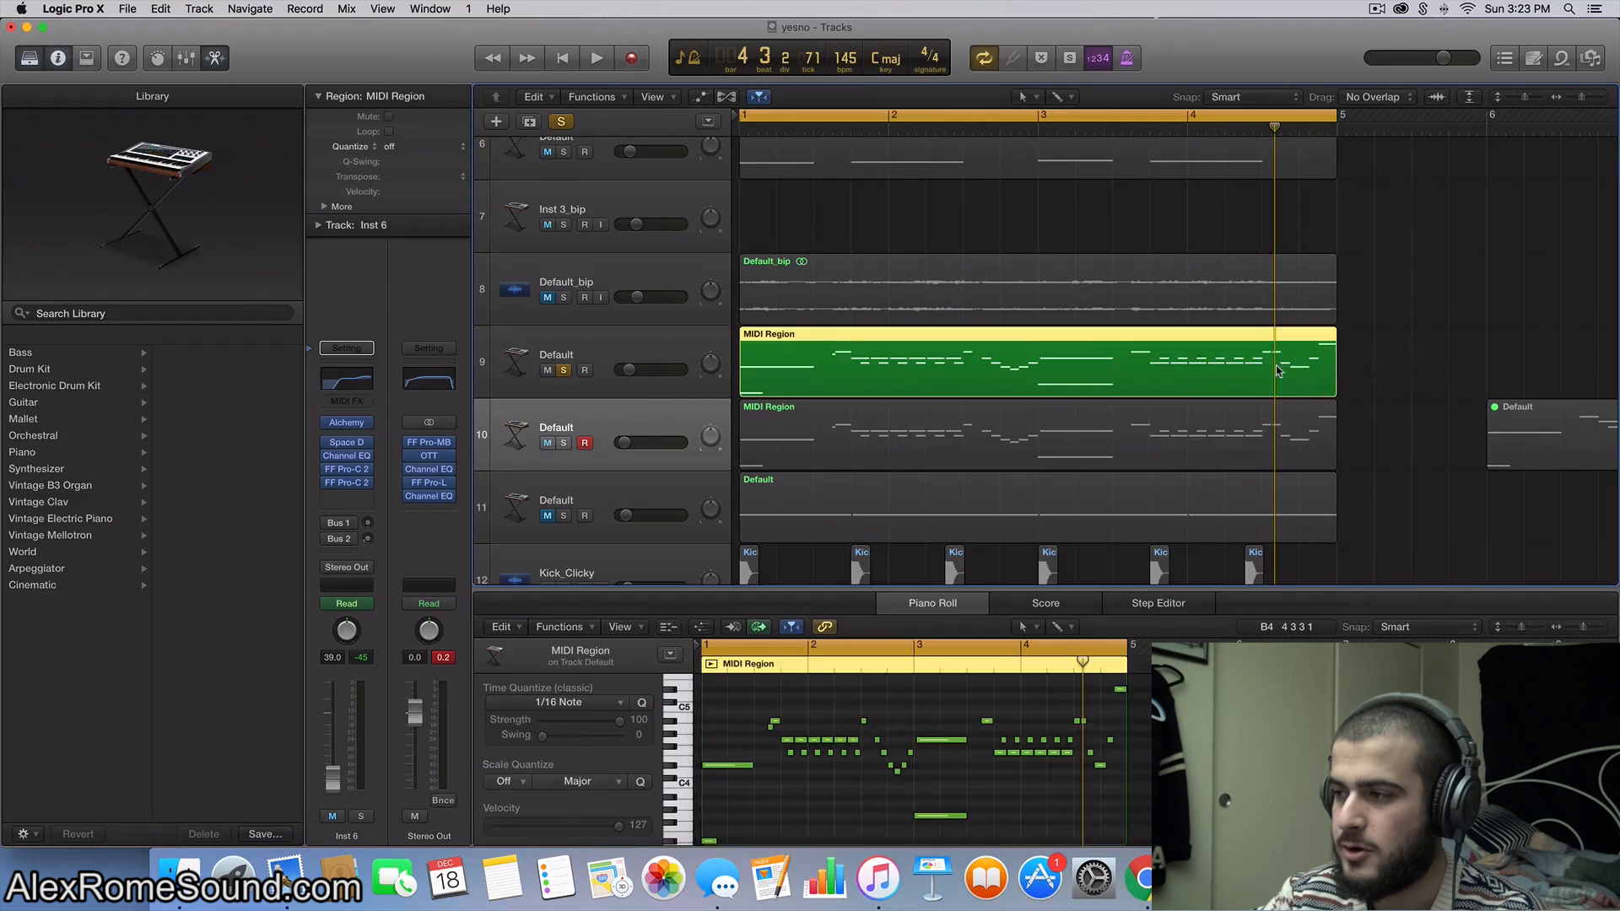
{"action": "left_click", "coordinate": [1384, 347]}
{"action": "key", "text": "space"}
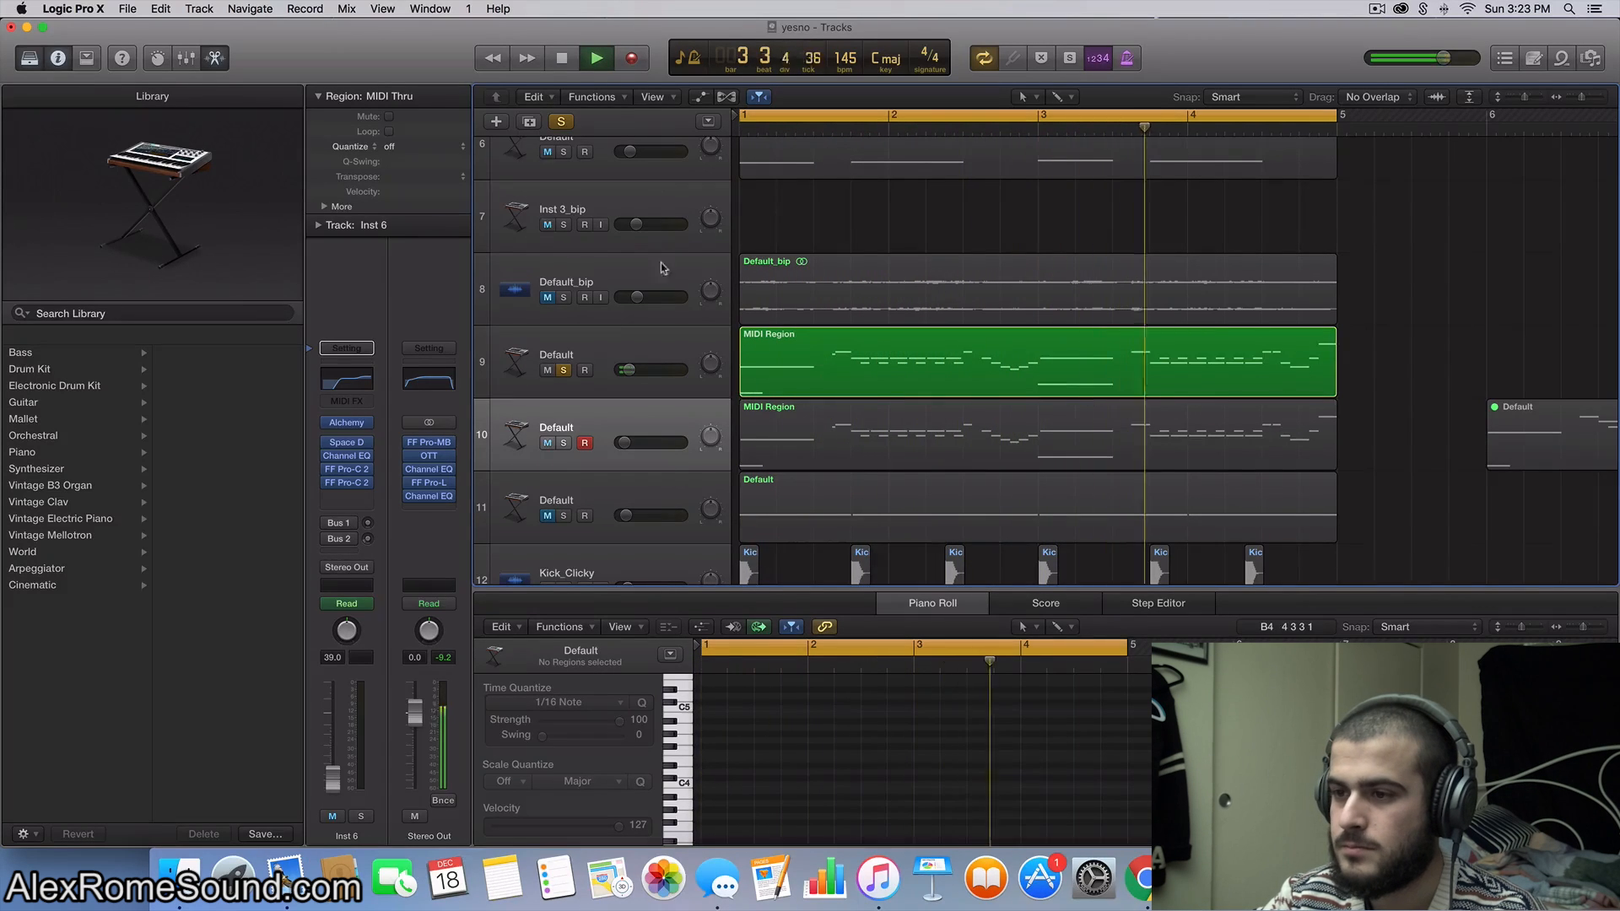
Step: Select track 9, show its Alchemy automation curve while the melody plays, and stop playback
{"action": "left_click", "coordinate": [645, 350]}
{"action": "key", "text": "a"}
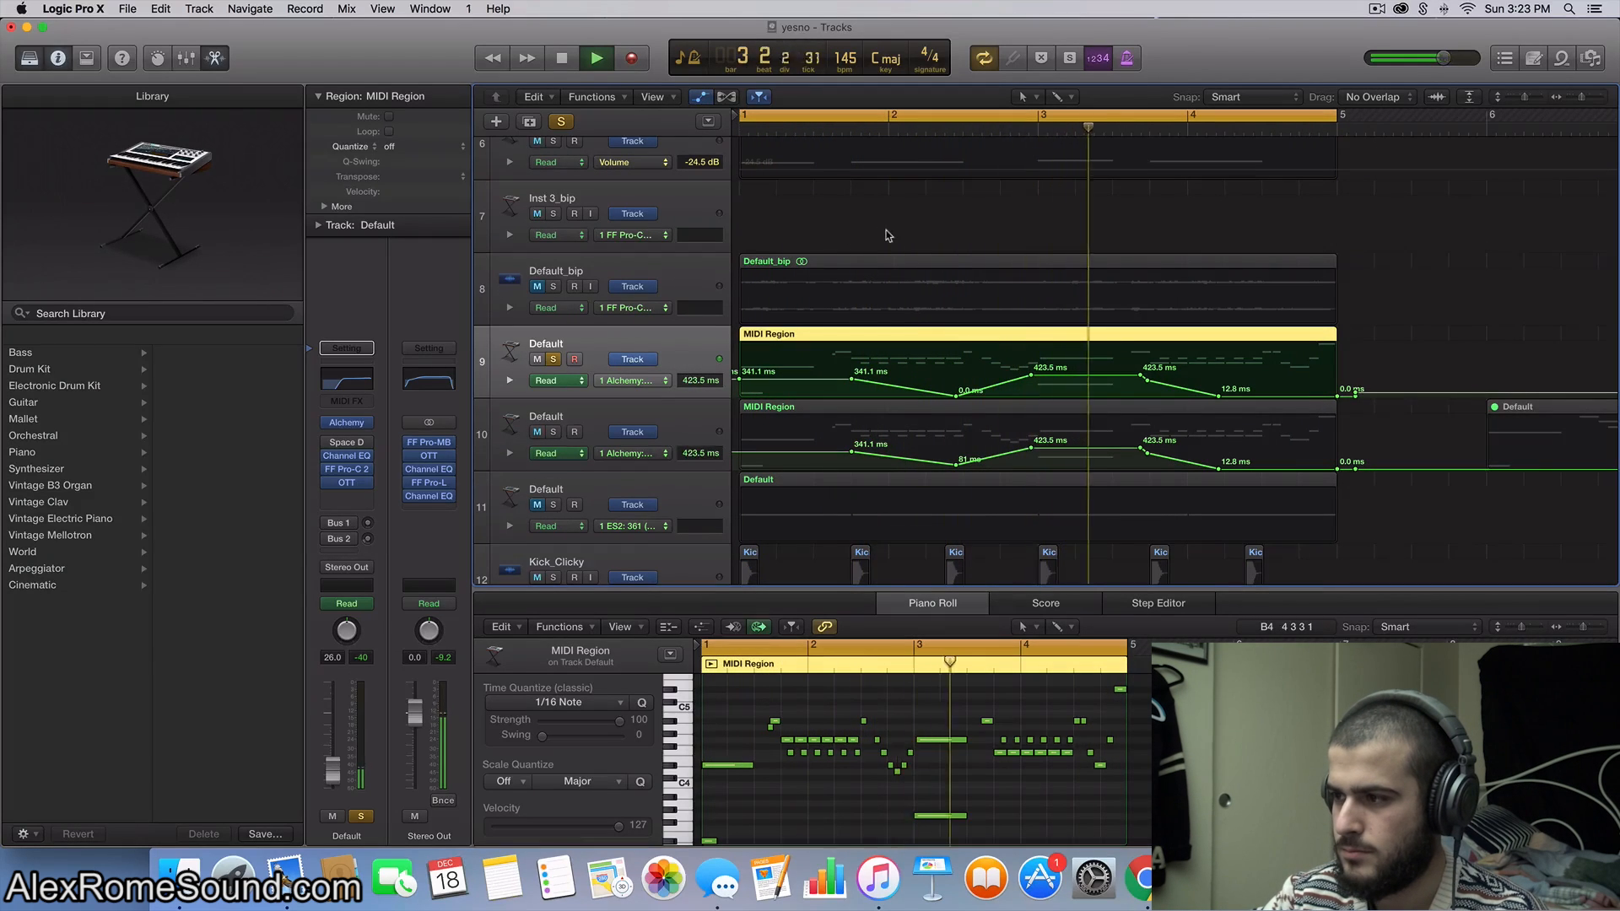
{"action": "key", "text": "space"}
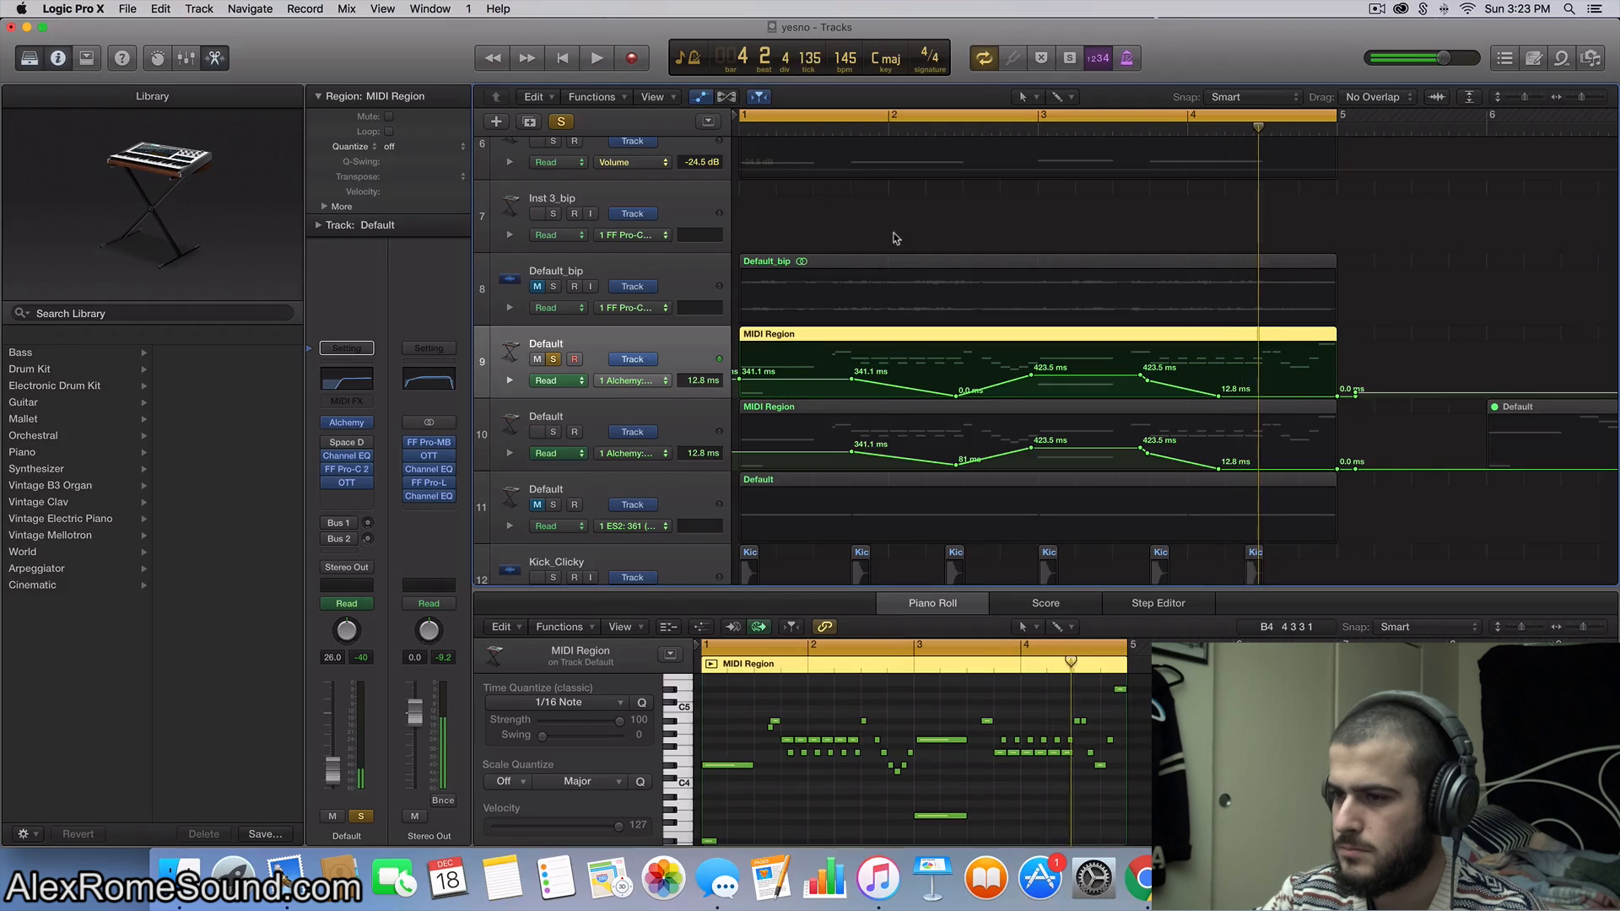
Step: Turn off solo on track 9 and hide the automation lanes
{"action": "left_click", "coordinate": [553, 359]}
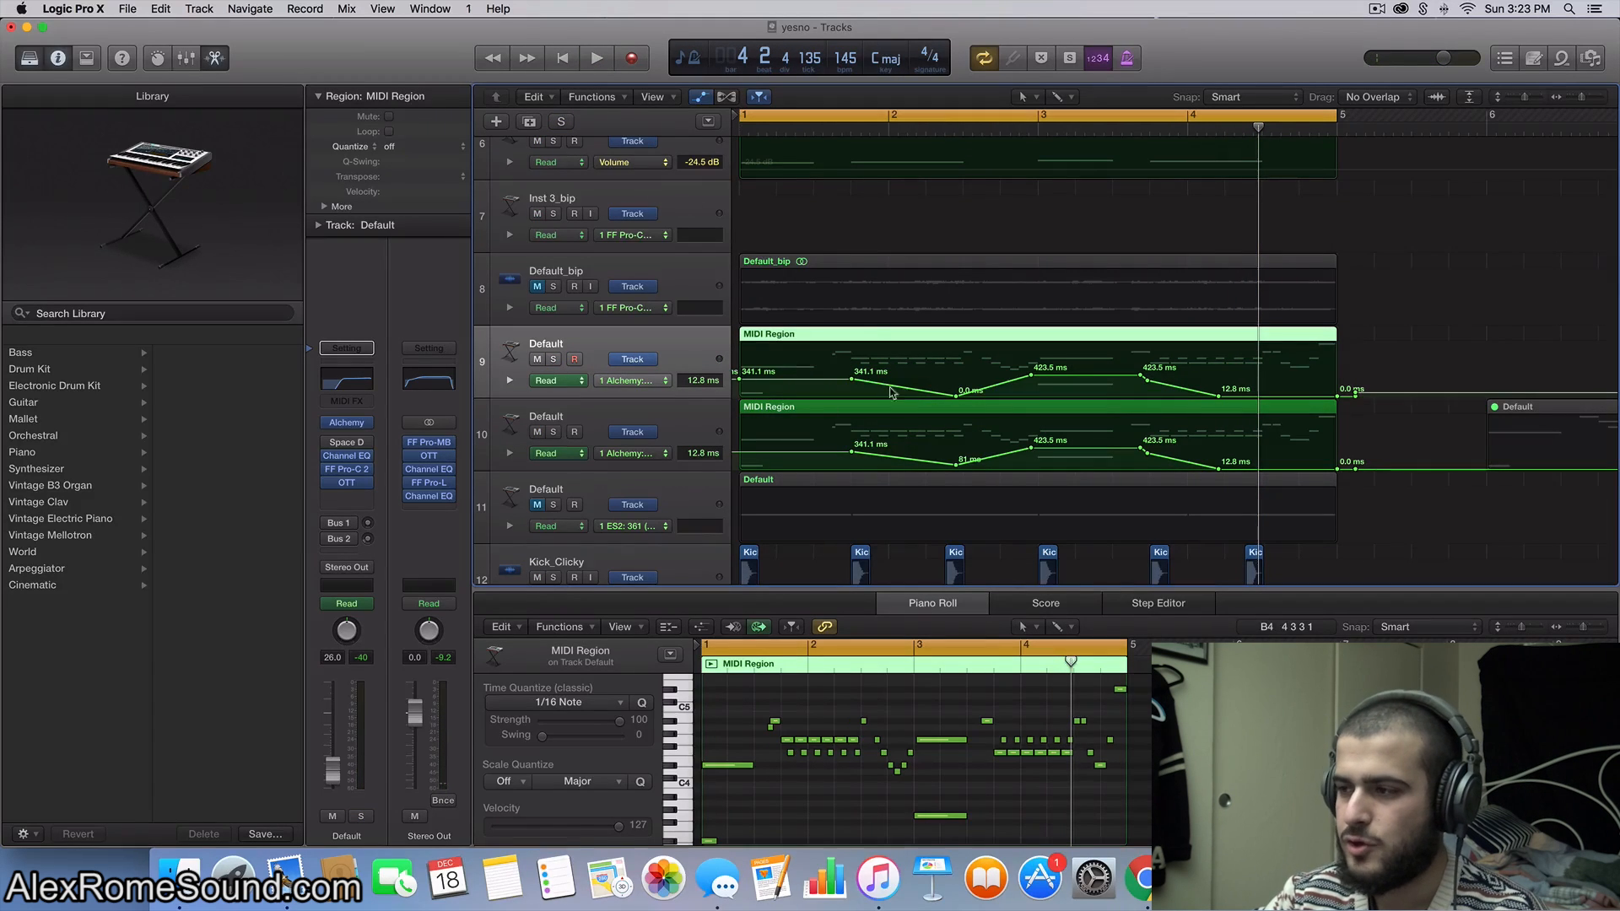
{"action": "left_click", "coordinate": [705, 97]}
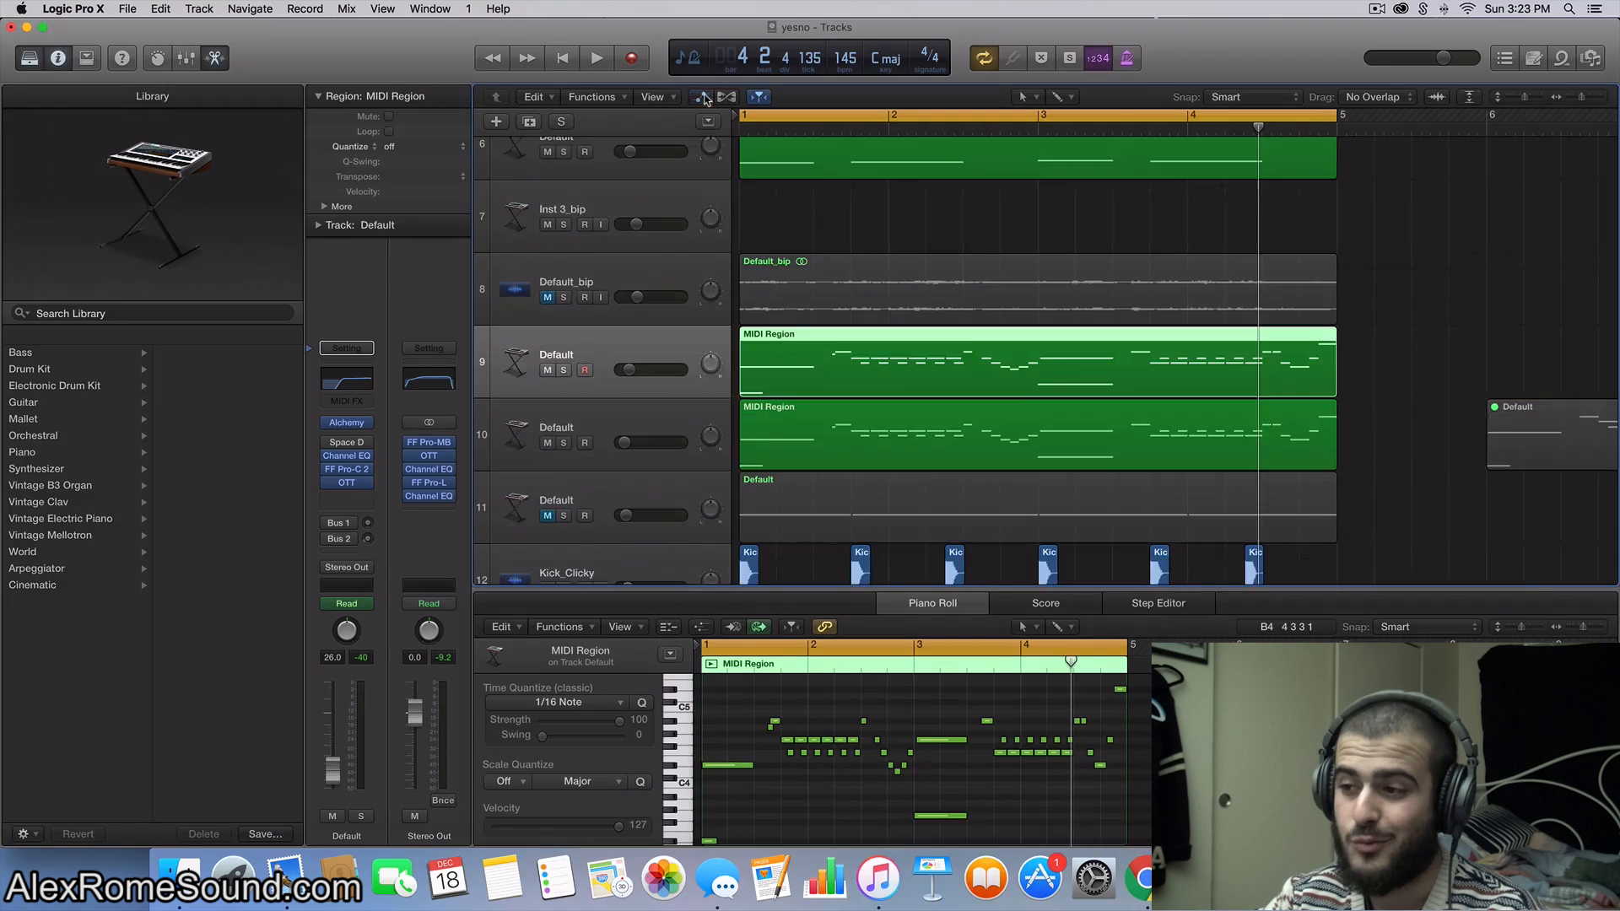
Step: Review the arrangement's layers, from the electric piano and synth tracks down to the drums and the reference song
{"action": "scroll", "coordinate": [817, 357], "scroll_direction": "down", "scroll_amount": 8}
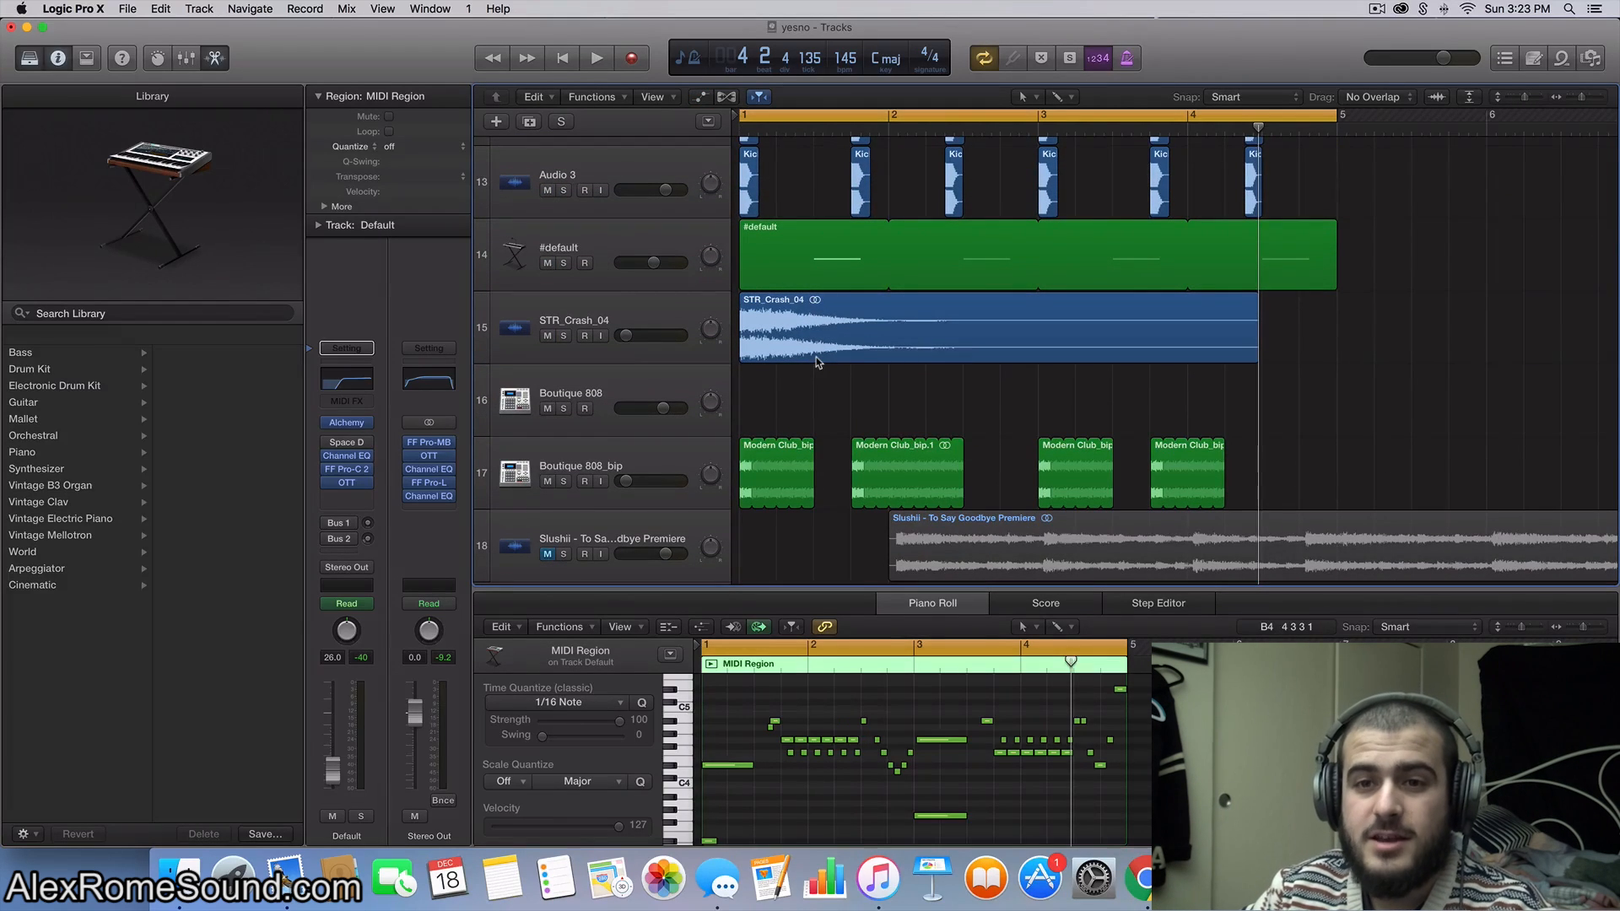
{"action": "scroll", "coordinate": [817, 357], "scroll_direction": "up", "scroll_amount": 12}
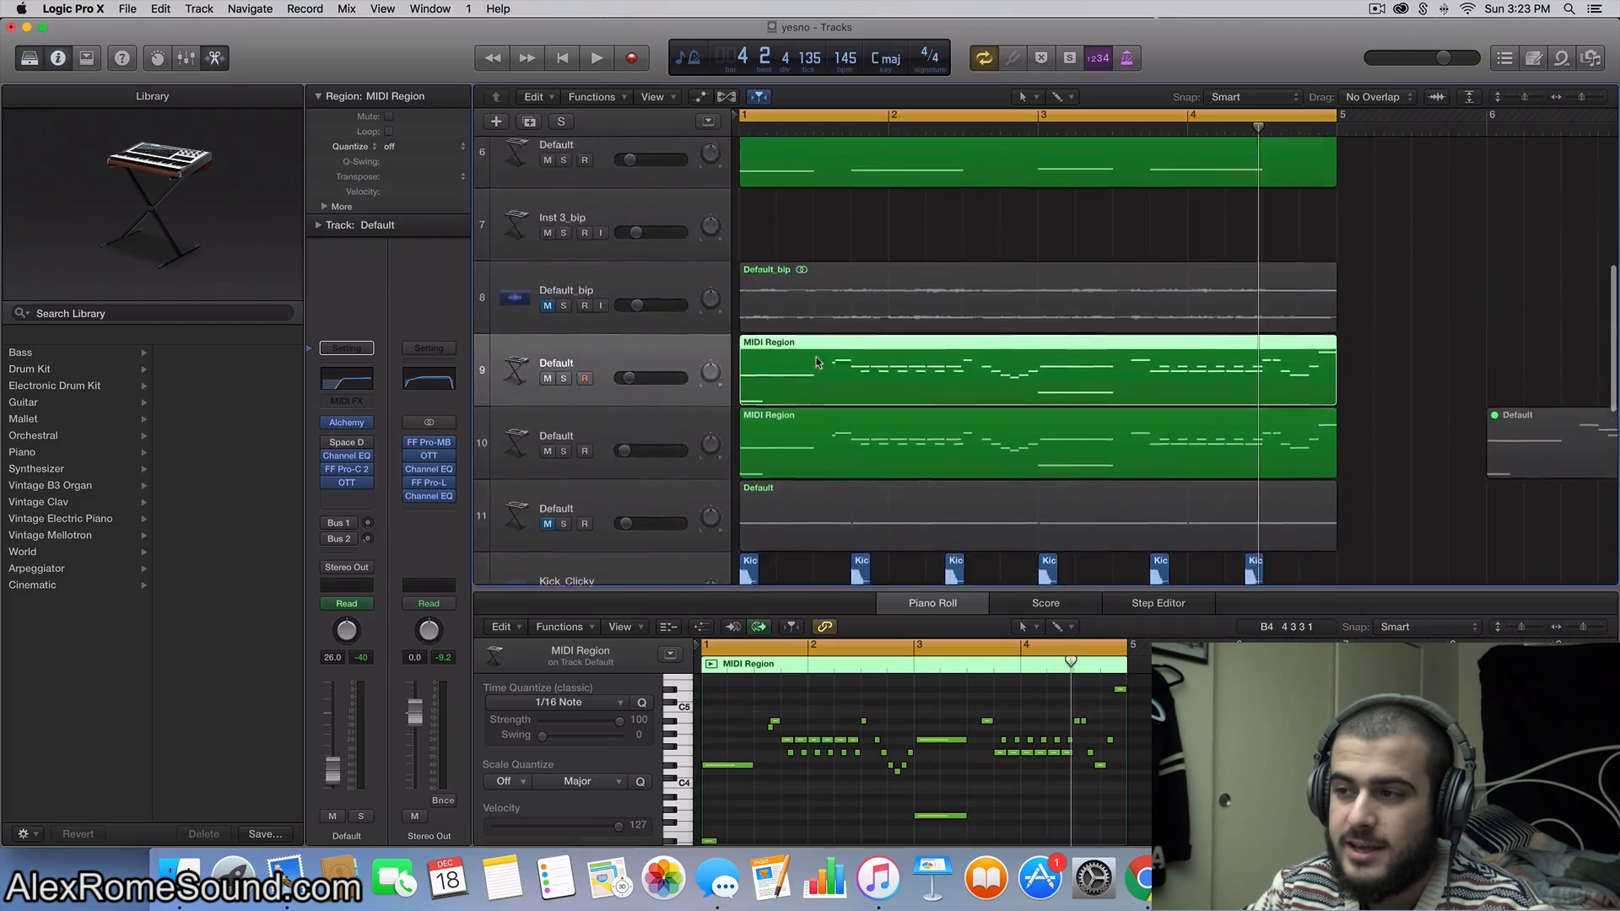
{"action": "scroll", "coordinate": [817, 357], "scroll_direction": "up", "scroll_amount": 1}
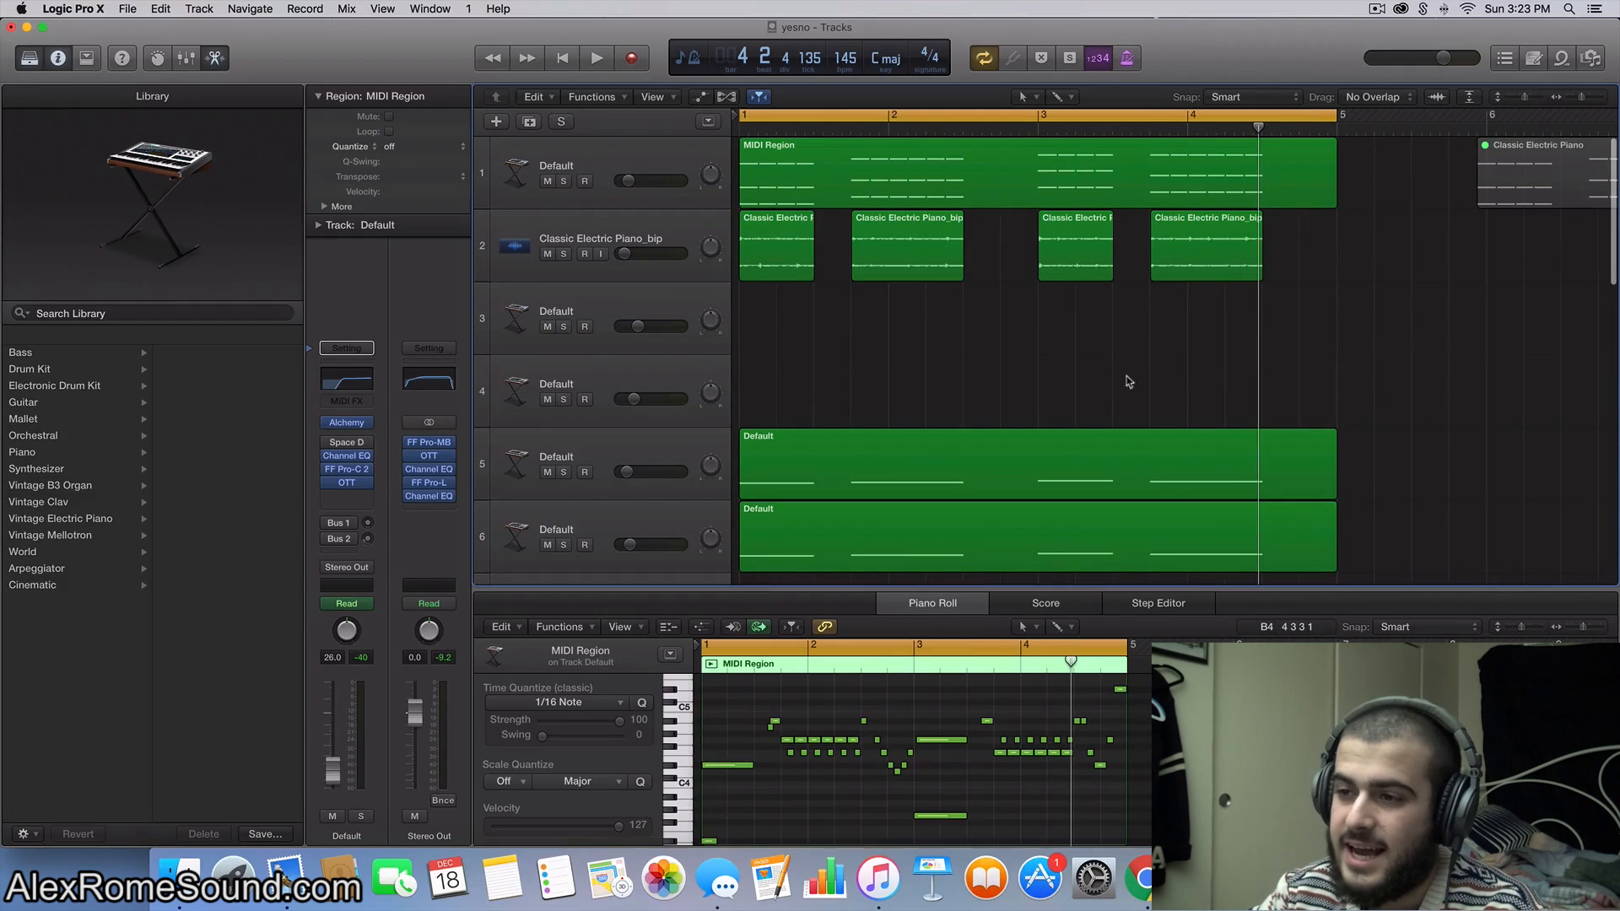
{"action": "left_click", "coordinate": [893, 365]}
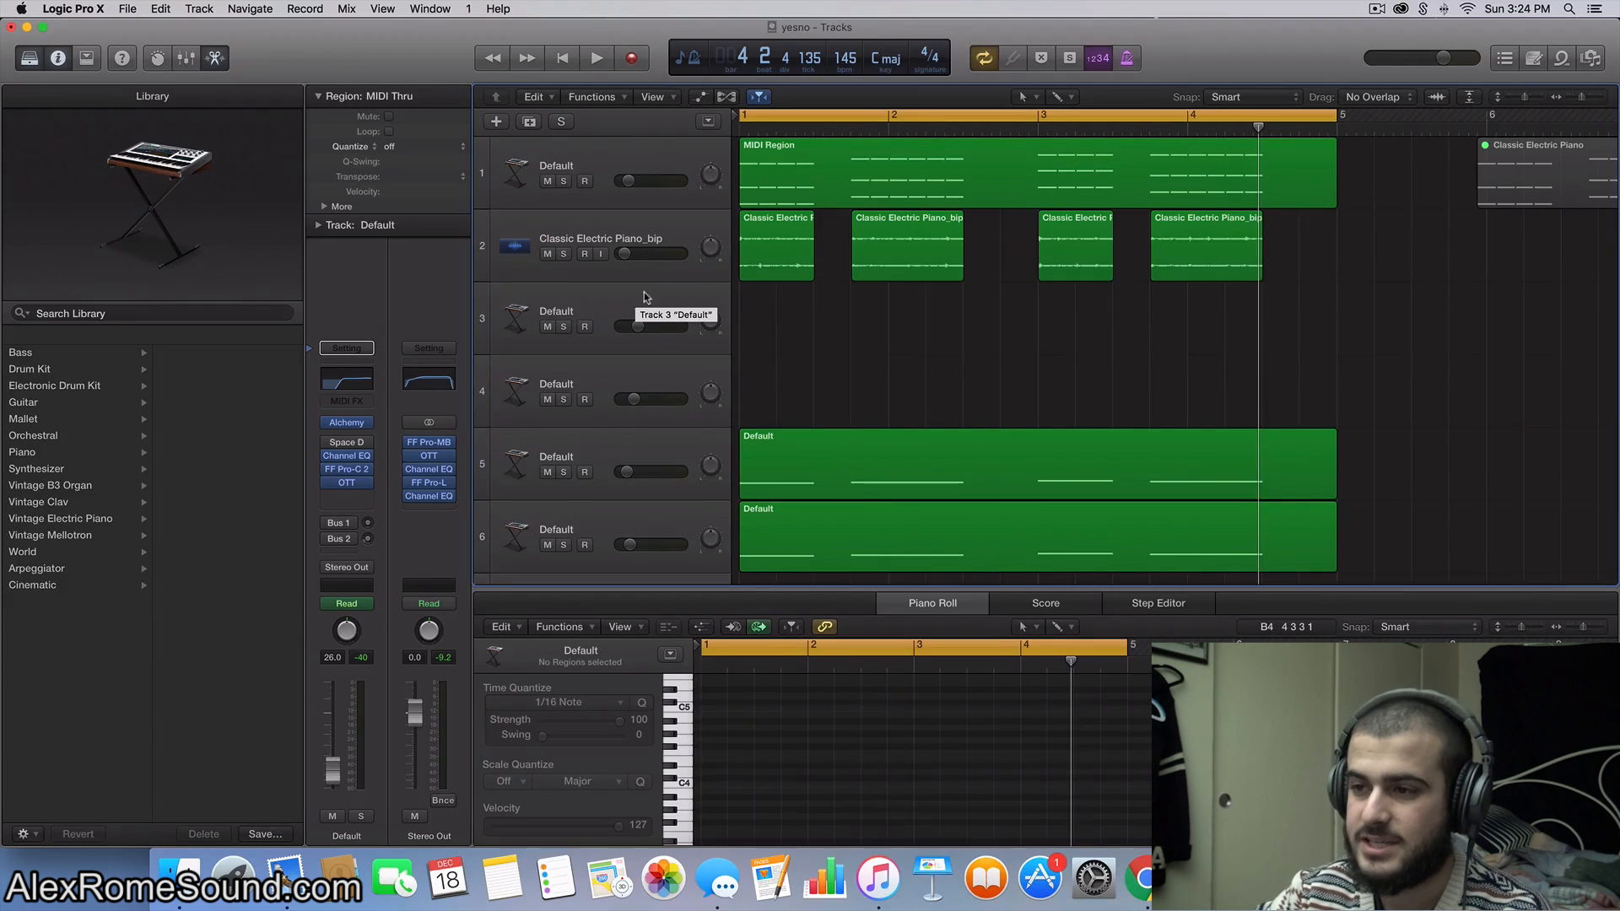
{"action": "scroll", "coordinate": [823, 317], "scroll_direction": "down", "scroll_amount": 3}
{"action": "scroll", "coordinate": [822, 318], "scroll_direction": "down", "scroll_amount": 4}
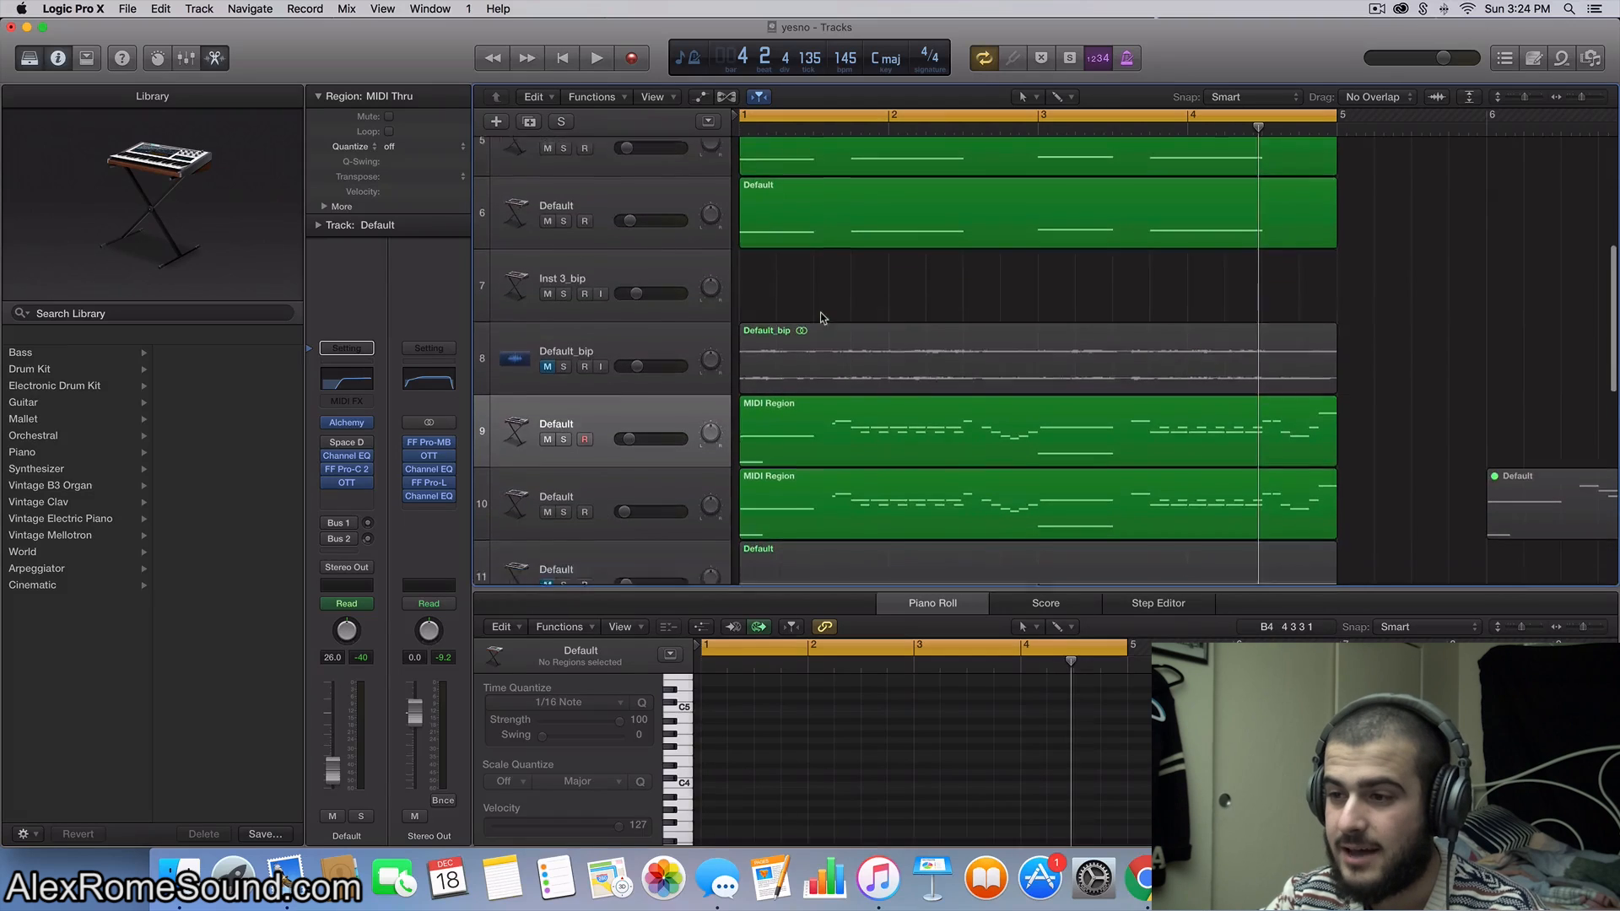
{"action": "scroll", "coordinate": [820, 312], "scroll_direction": "up", "scroll_amount": 8}
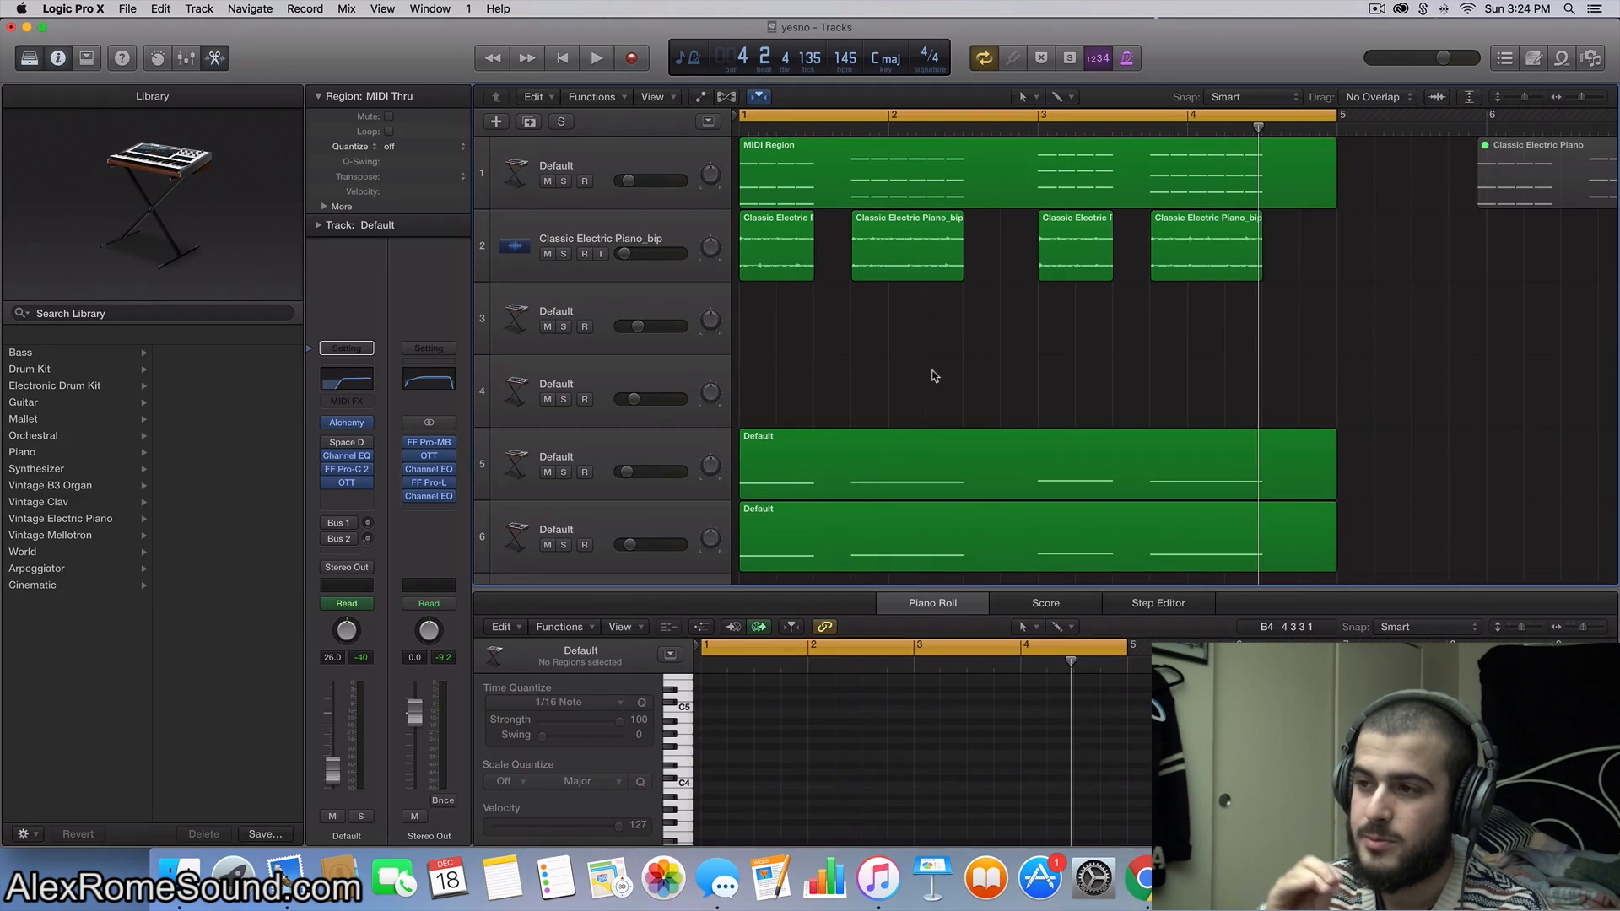
{"action": "scroll", "coordinate": [919, 380], "scroll_direction": "down", "scroll_amount": 5}
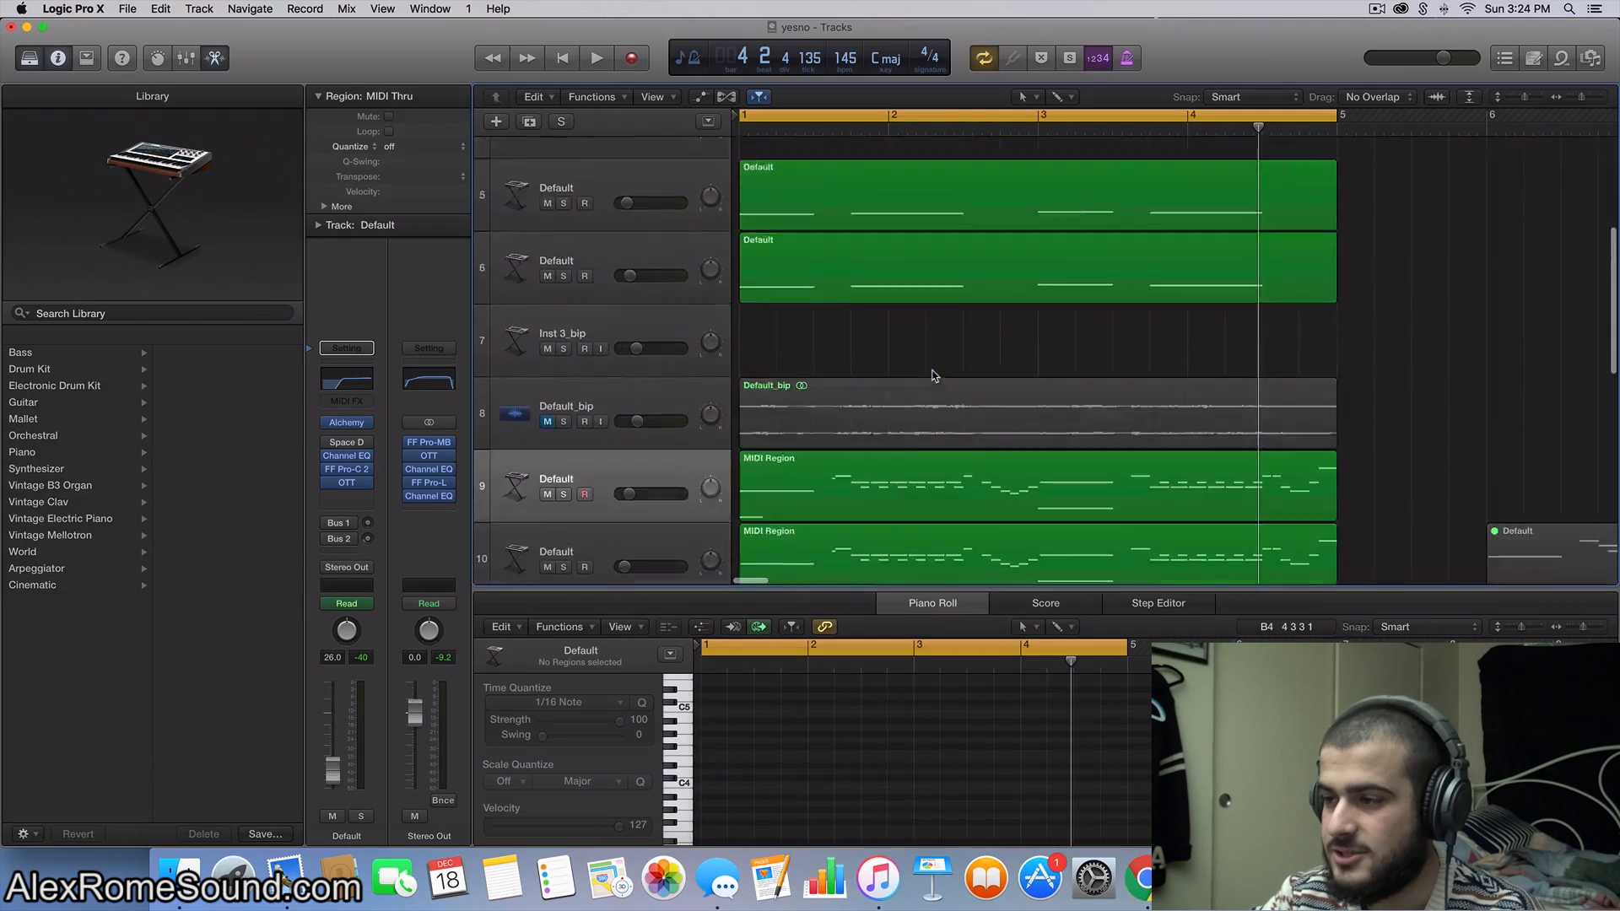
{"action": "scroll", "coordinate": [898, 378], "scroll_direction": "down", "scroll_amount": 10}
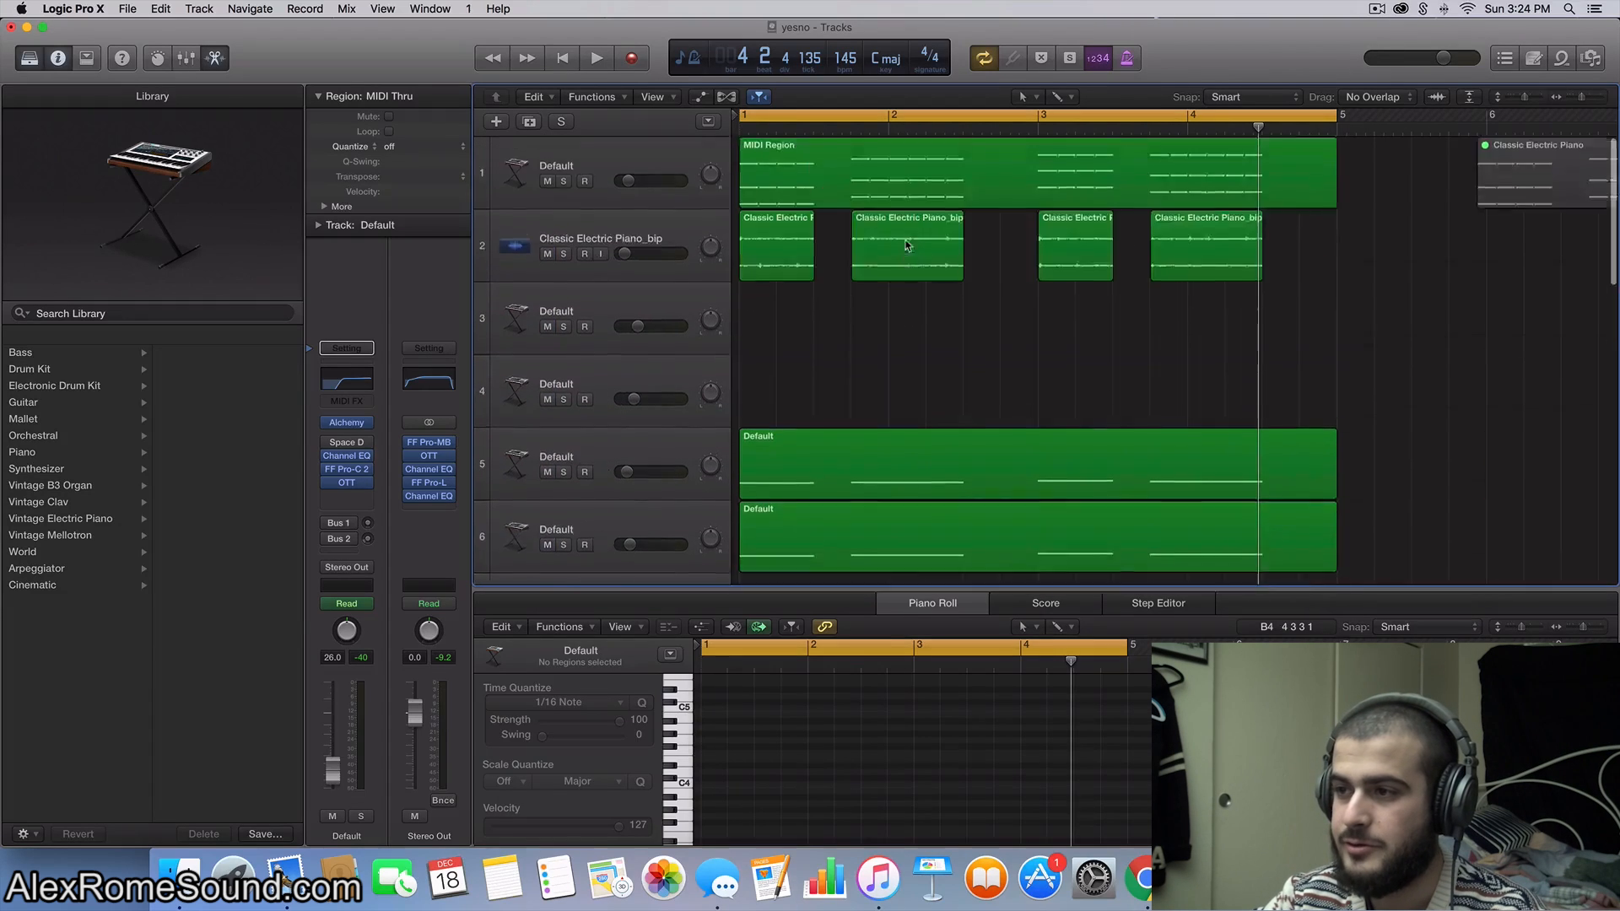
Step: Review the arrangement's tracks and inspect the MIDI regions of track 1 and track 9 in the Piano Roll
{"action": "scroll", "coordinate": [884, 283], "scroll_direction": "up", "scroll_amount": 15}
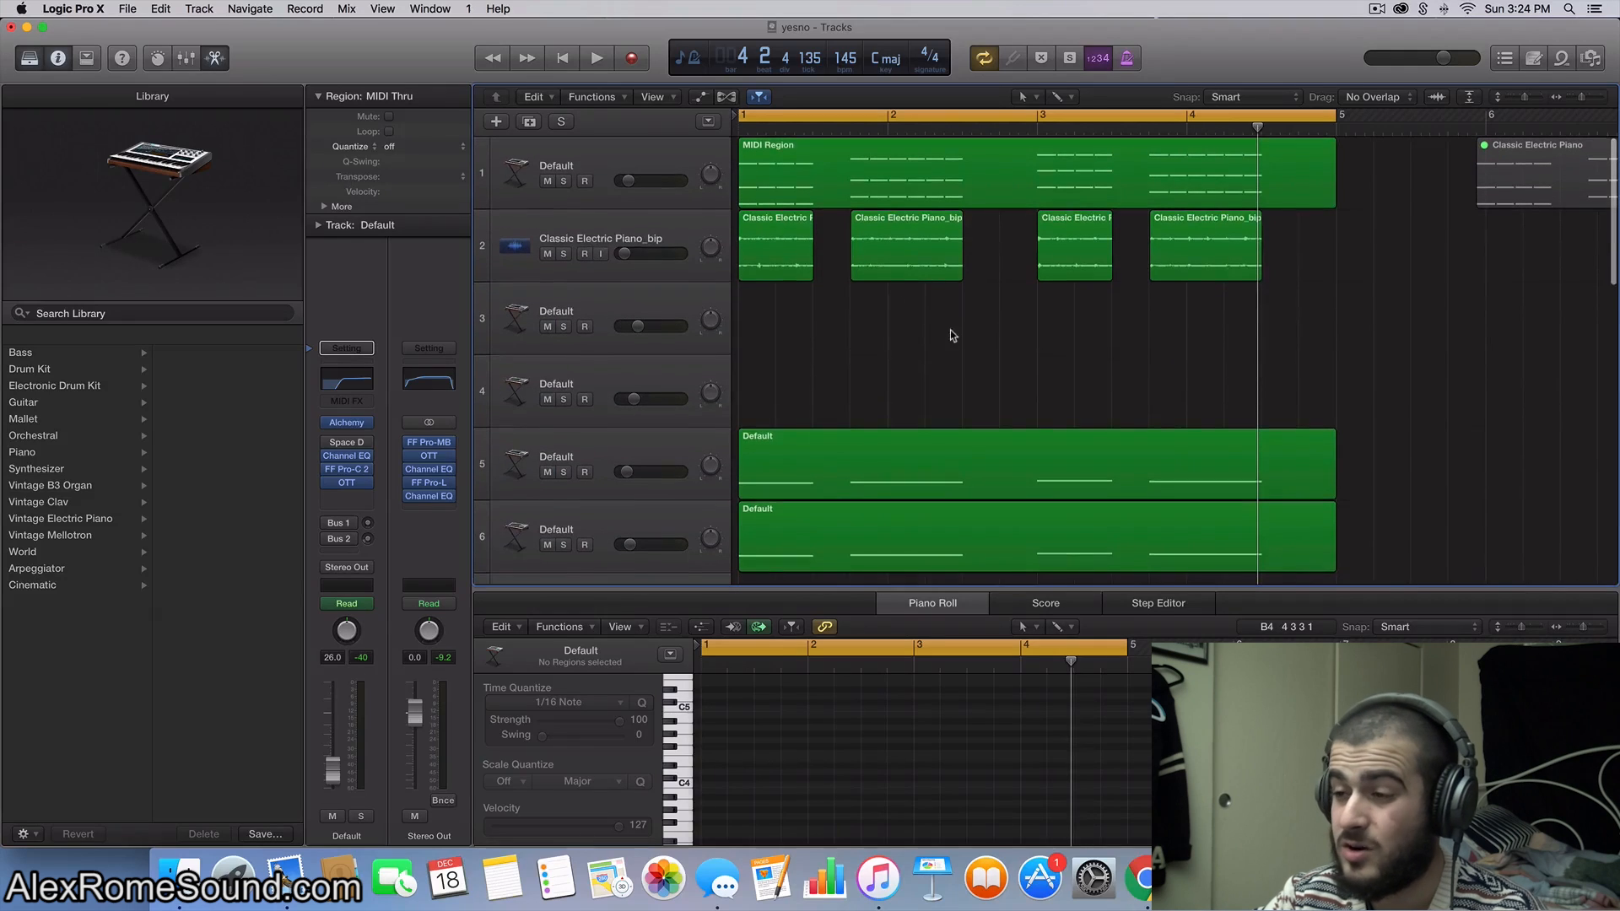
{"action": "scroll", "coordinate": [756, 337], "scroll_direction": "down", "scroll_amount": 6}
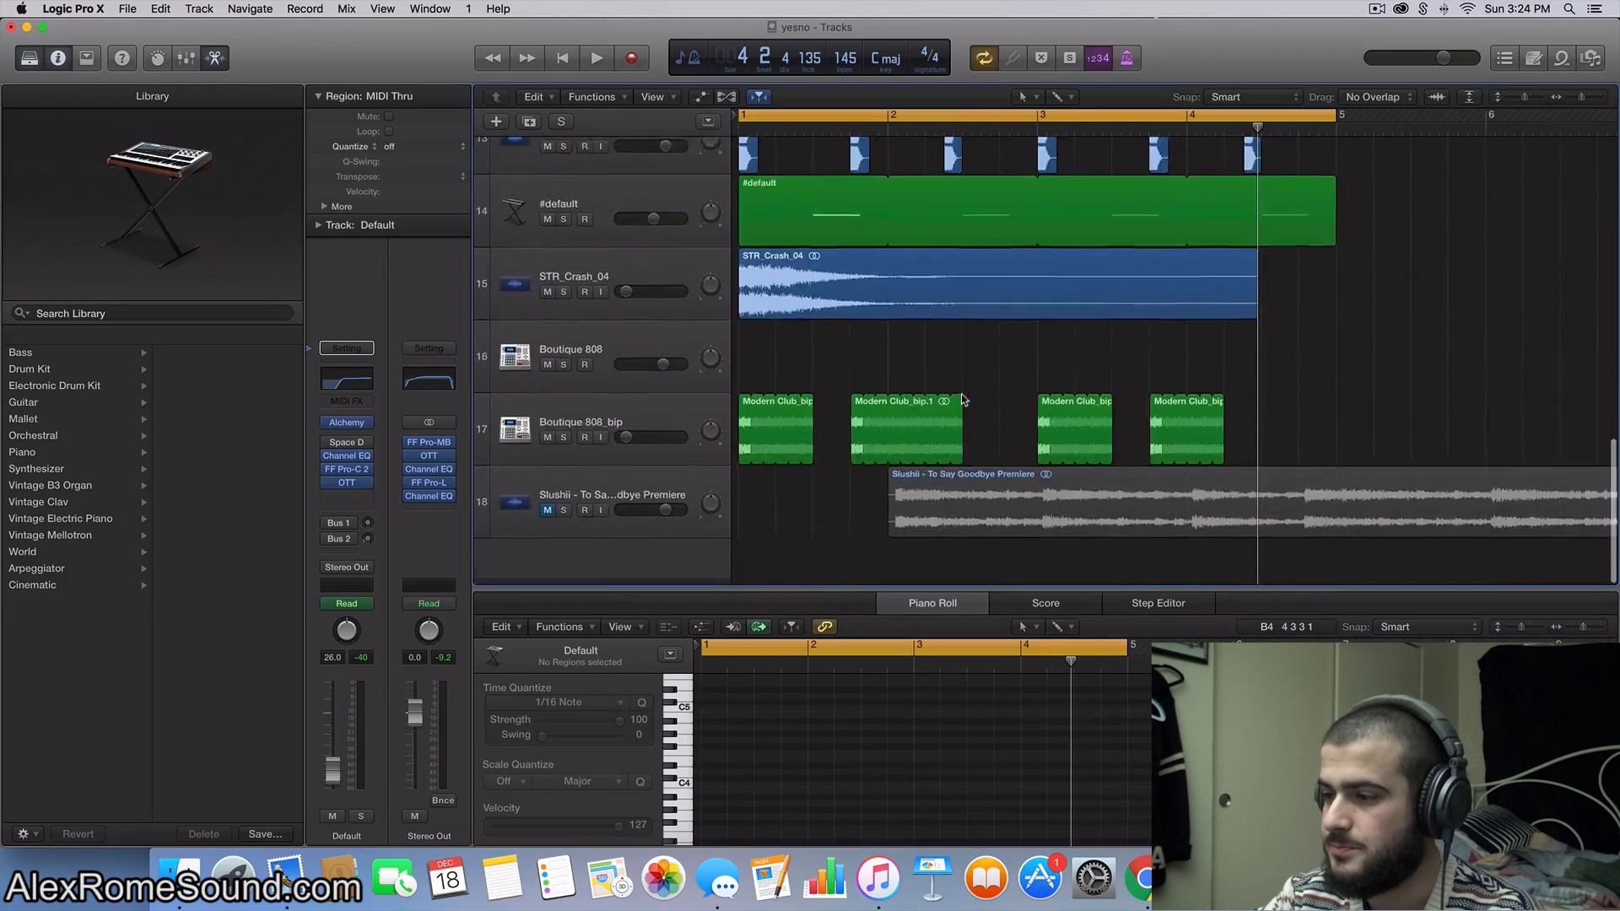
{"action": "scroll", "coordinate": [962, 393], "scroll_direction": "up", "scroll_amount": 8}
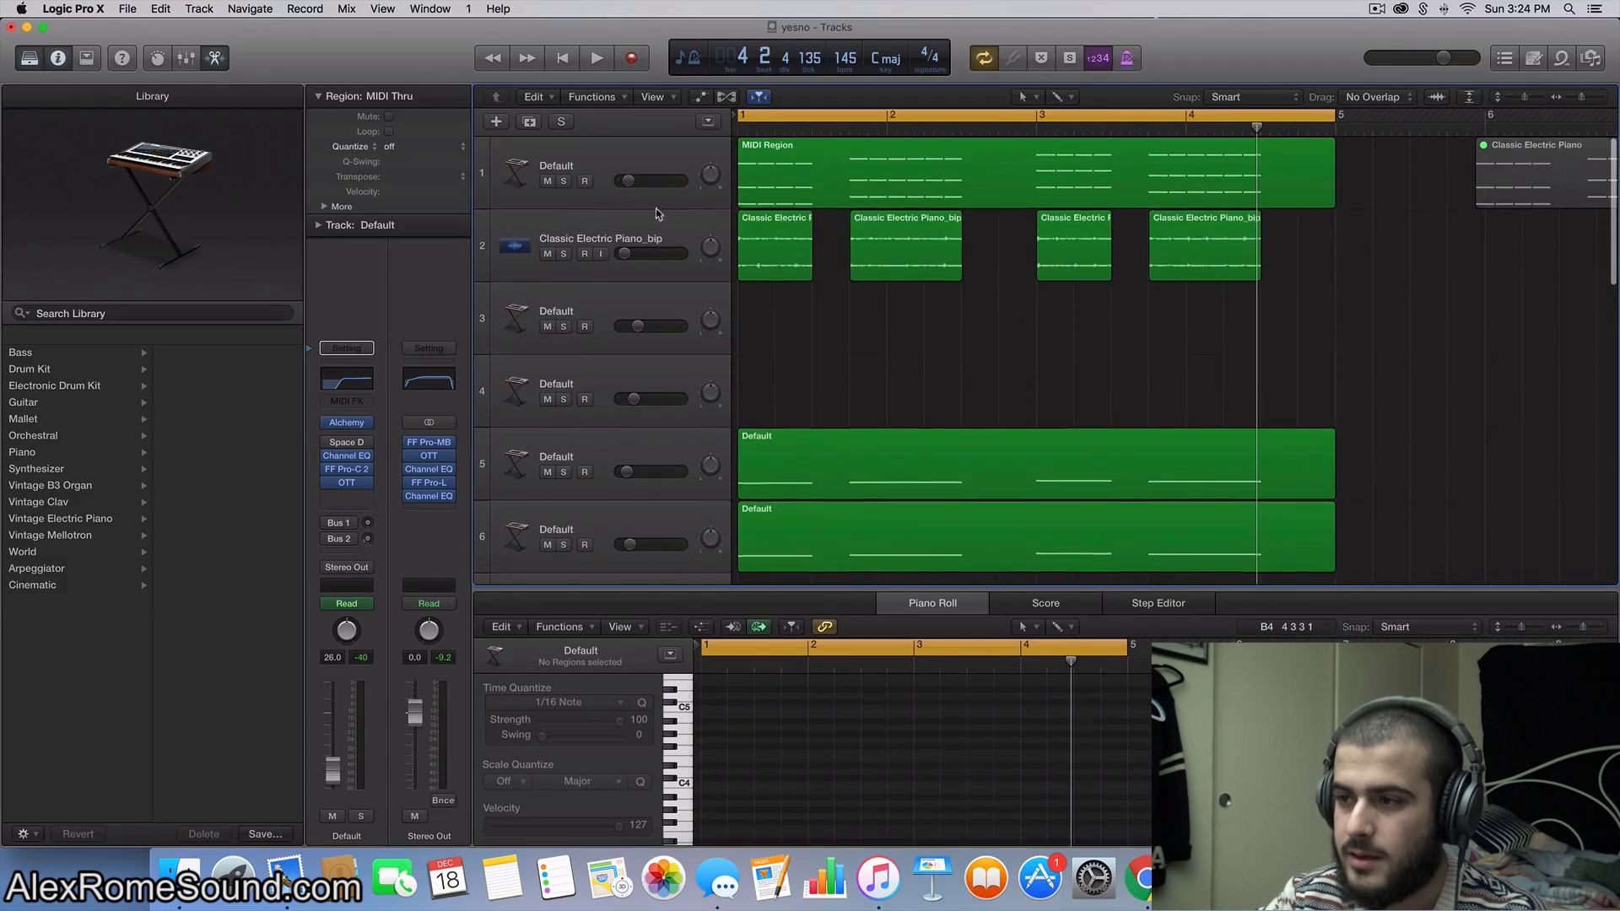
{"action": "left_click", "coordinate": [595, 157]}
{"action": "scroll", "coordinate": [743, 332], "scroll_direction": "down", "scroll_amount": 8}
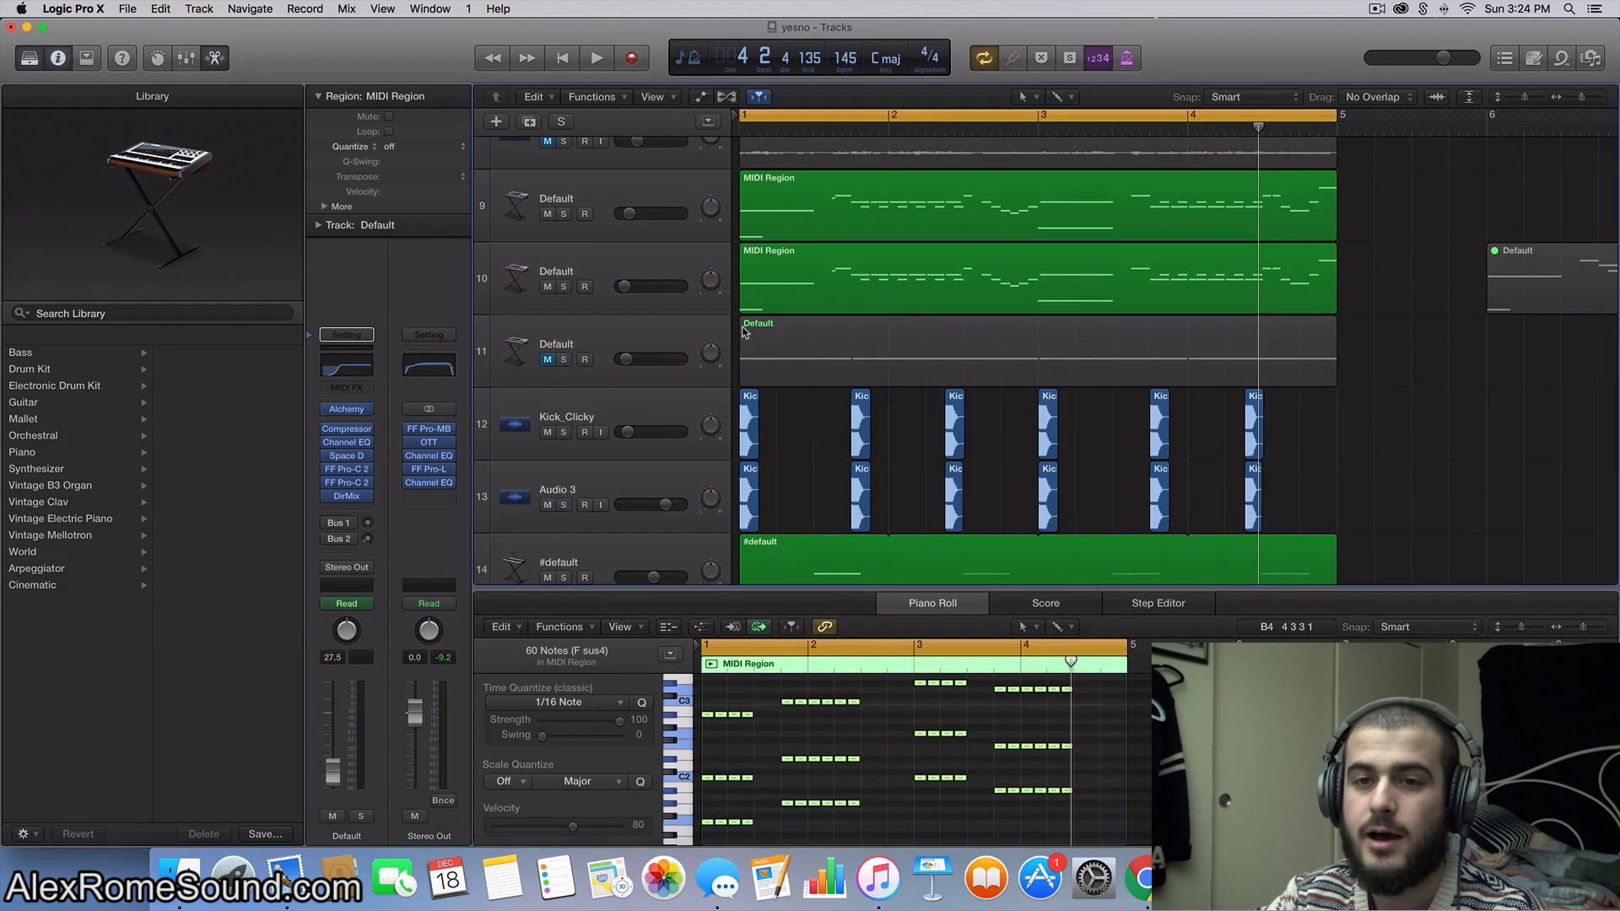
{"action": "scroll", "coordinate": [863, 278], "scroll_direction": "up", "scroll_amount": 5}
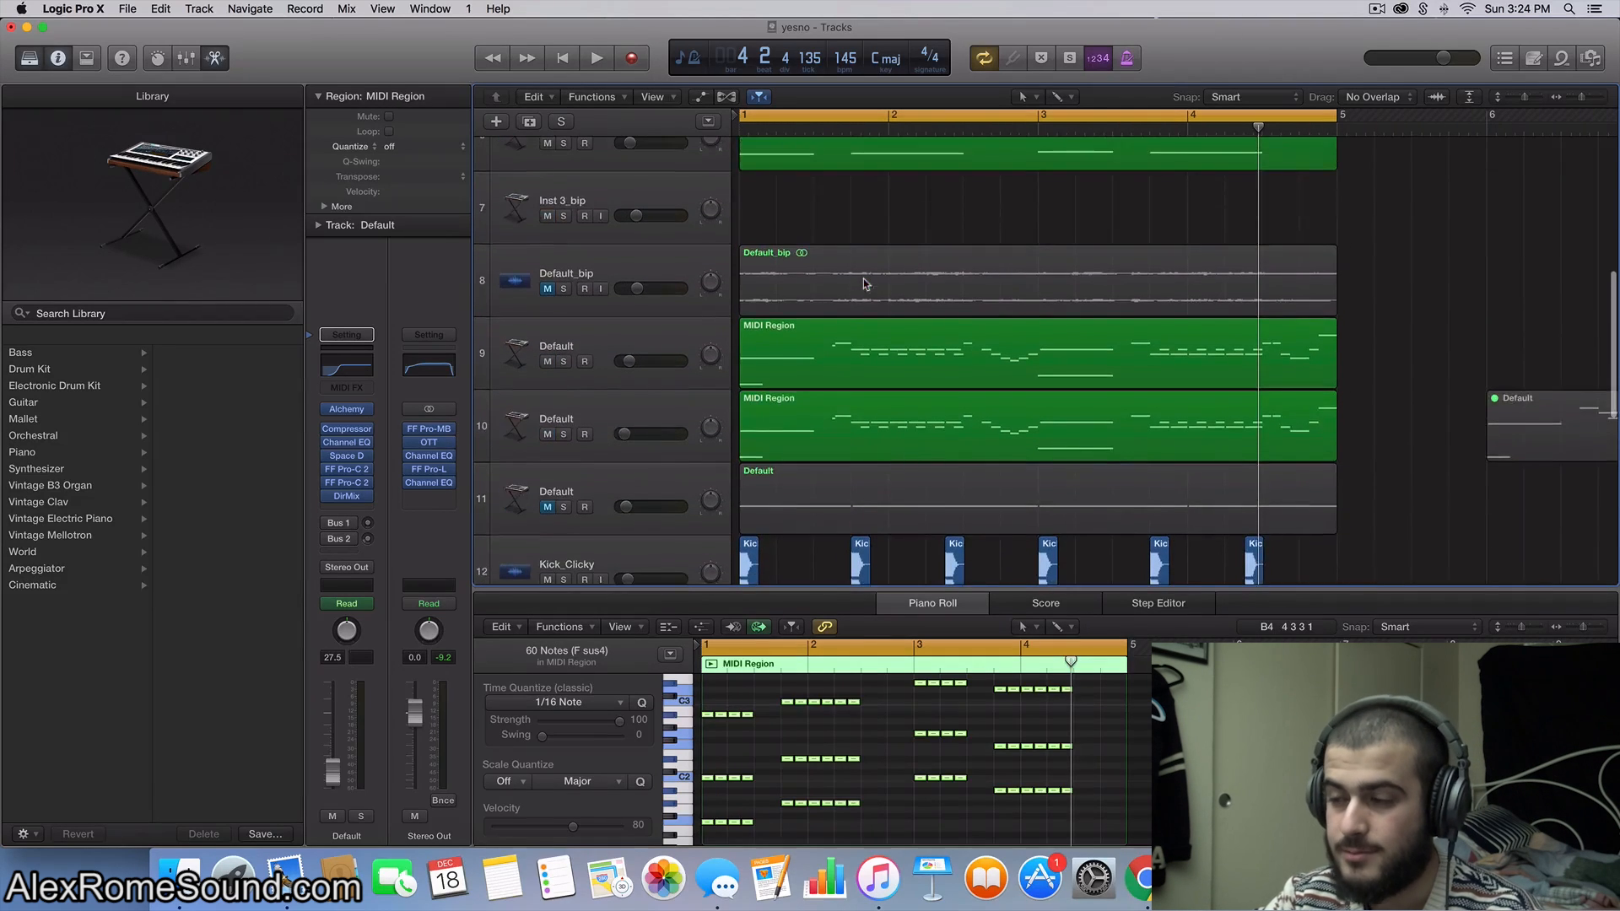
{"action": "scroll", "coordinate": [862, 331], "scroll_direction": "up", "scroll_amount": 1}
{"action": "left_click", "coordinate": [862, 330]}
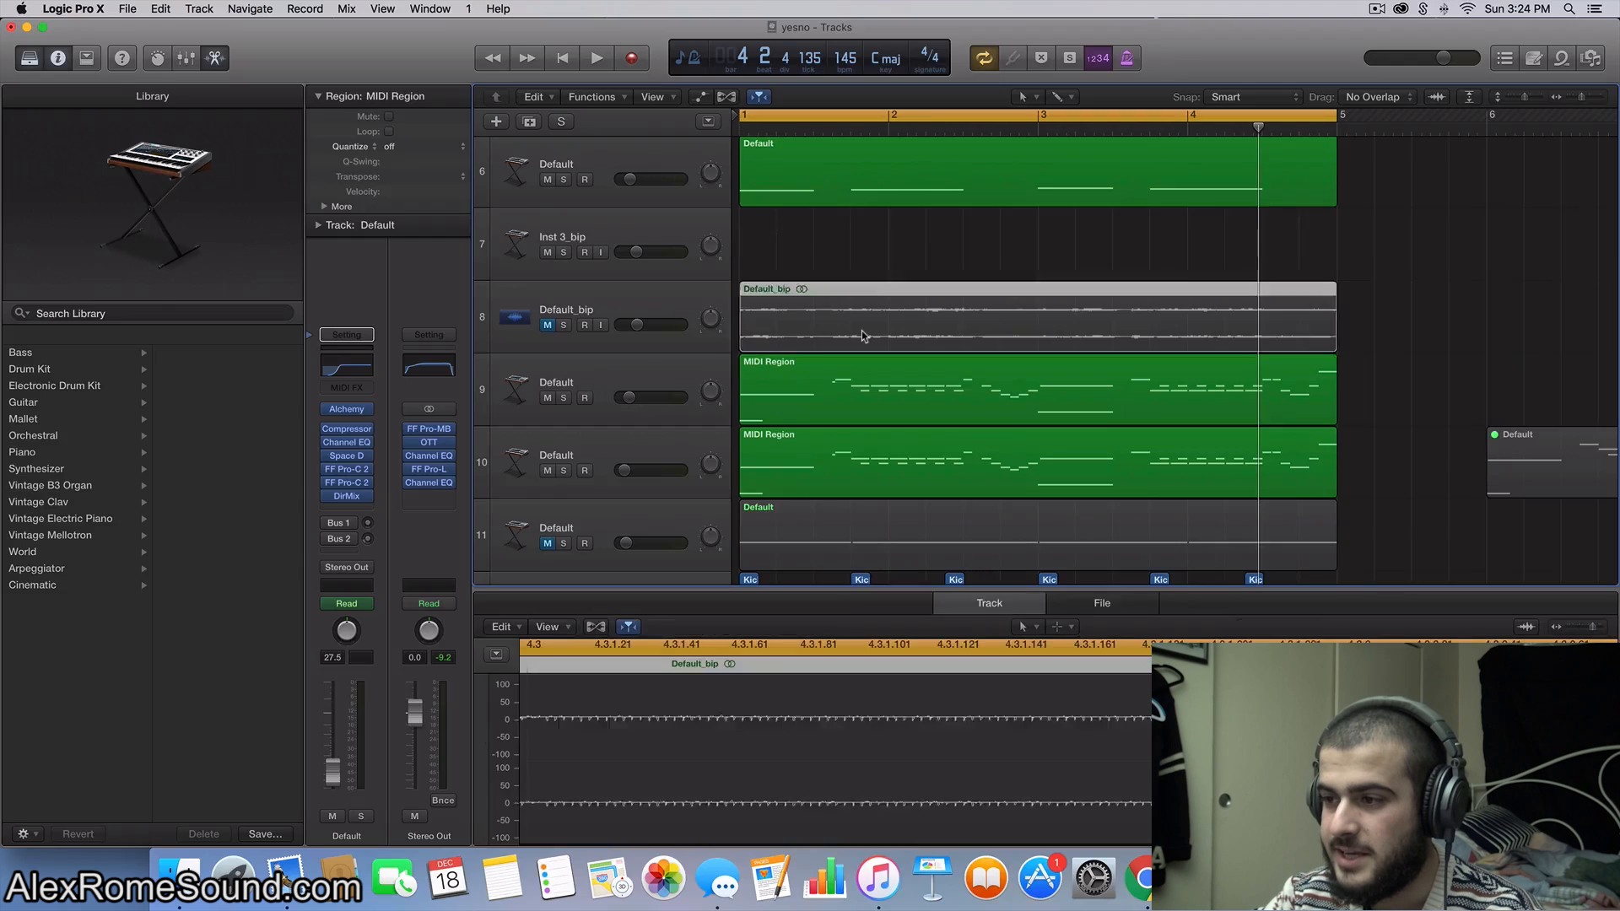
{"action": "left_click", "coordinate": [864, 377]}
{"action": "scroll", "coordinate": [864, 375], "scroll_direction": "down", "scroll_amount": 2}
{"action": "scroll", "coordinate": [863, 376], "scroll_direction": "up", "scroll_amount": 4}
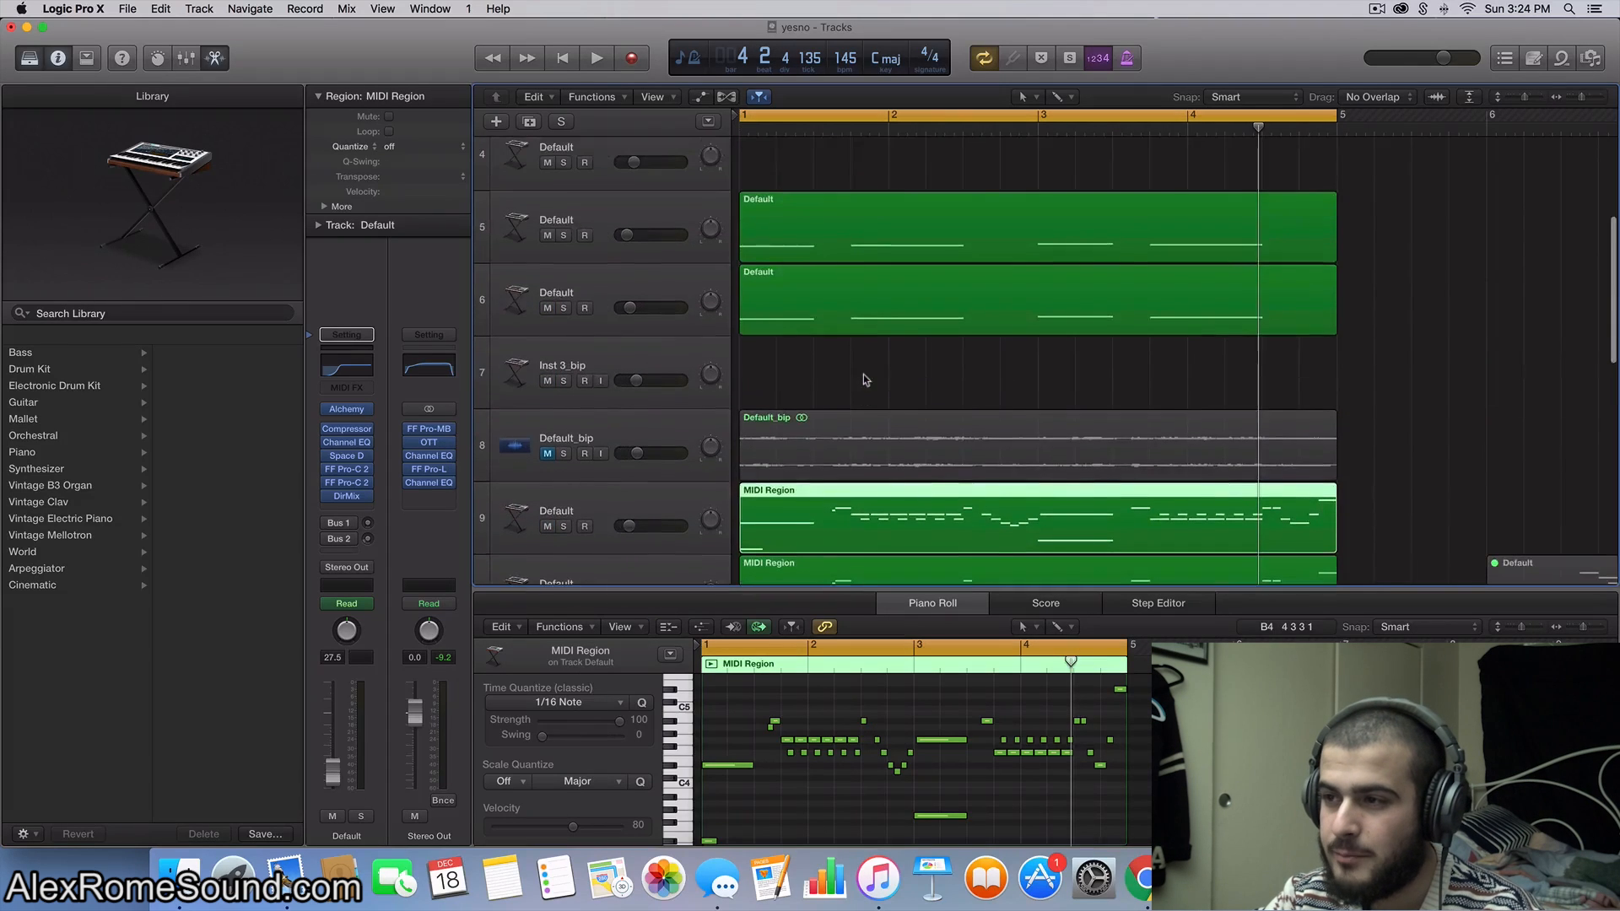
{"action": "scroll", "coordinate": [863, 377], "scroll_direction": "up", "scroll_amount": 4}
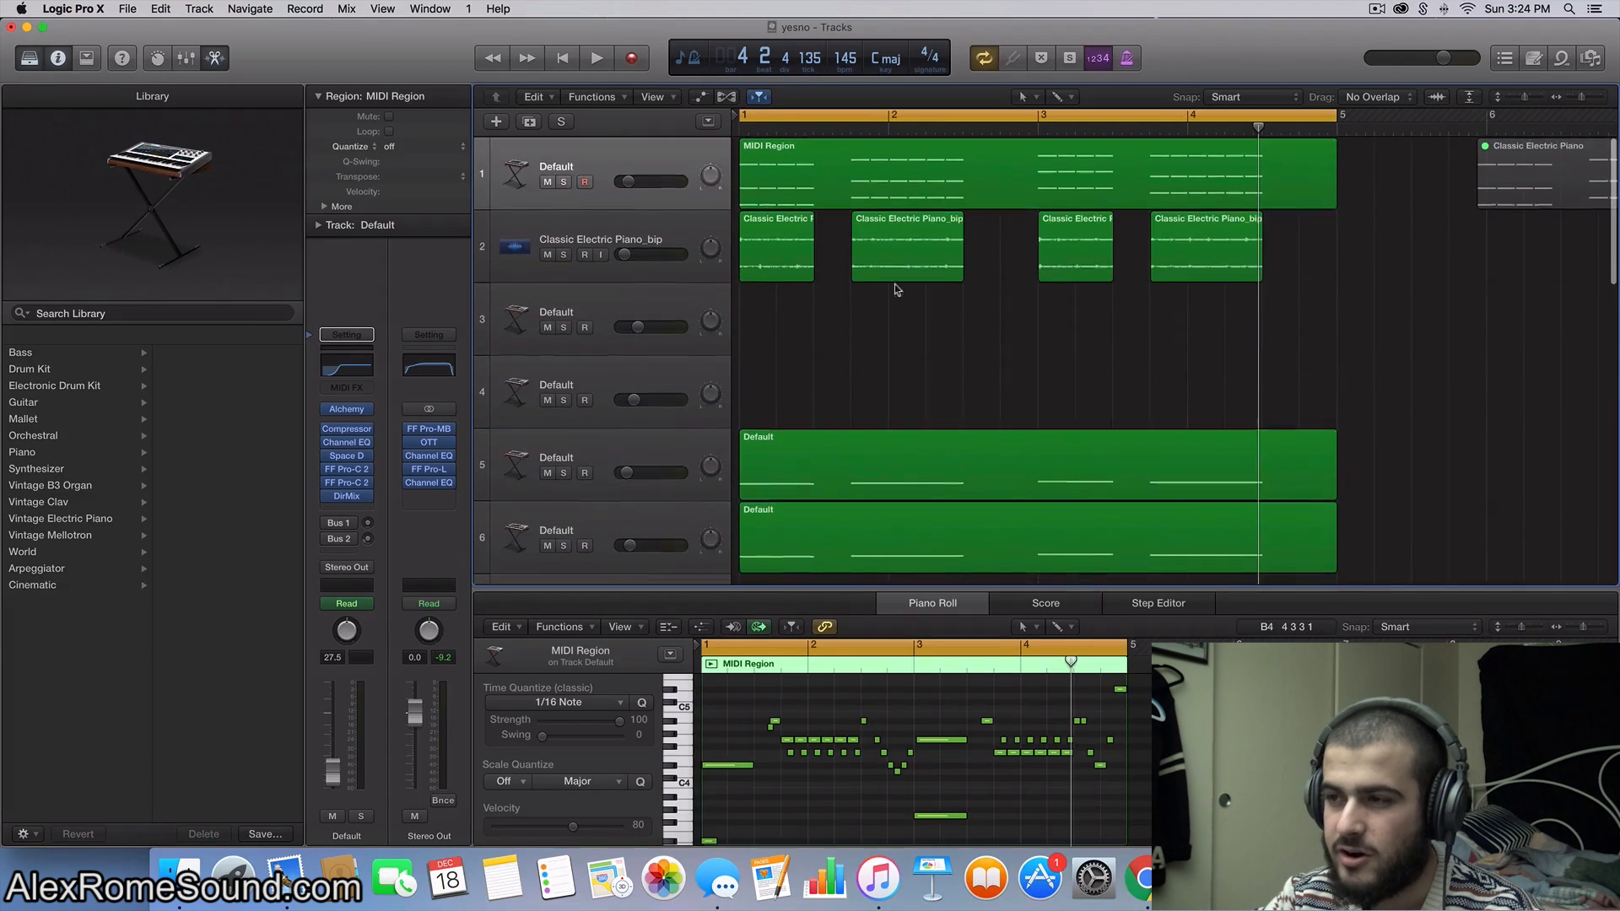
Step: Solo track 1 and play its chord progression by itself
{"action": "left_click", "coordinate": [571, 180]}
{"action": "key", "text": "space"}
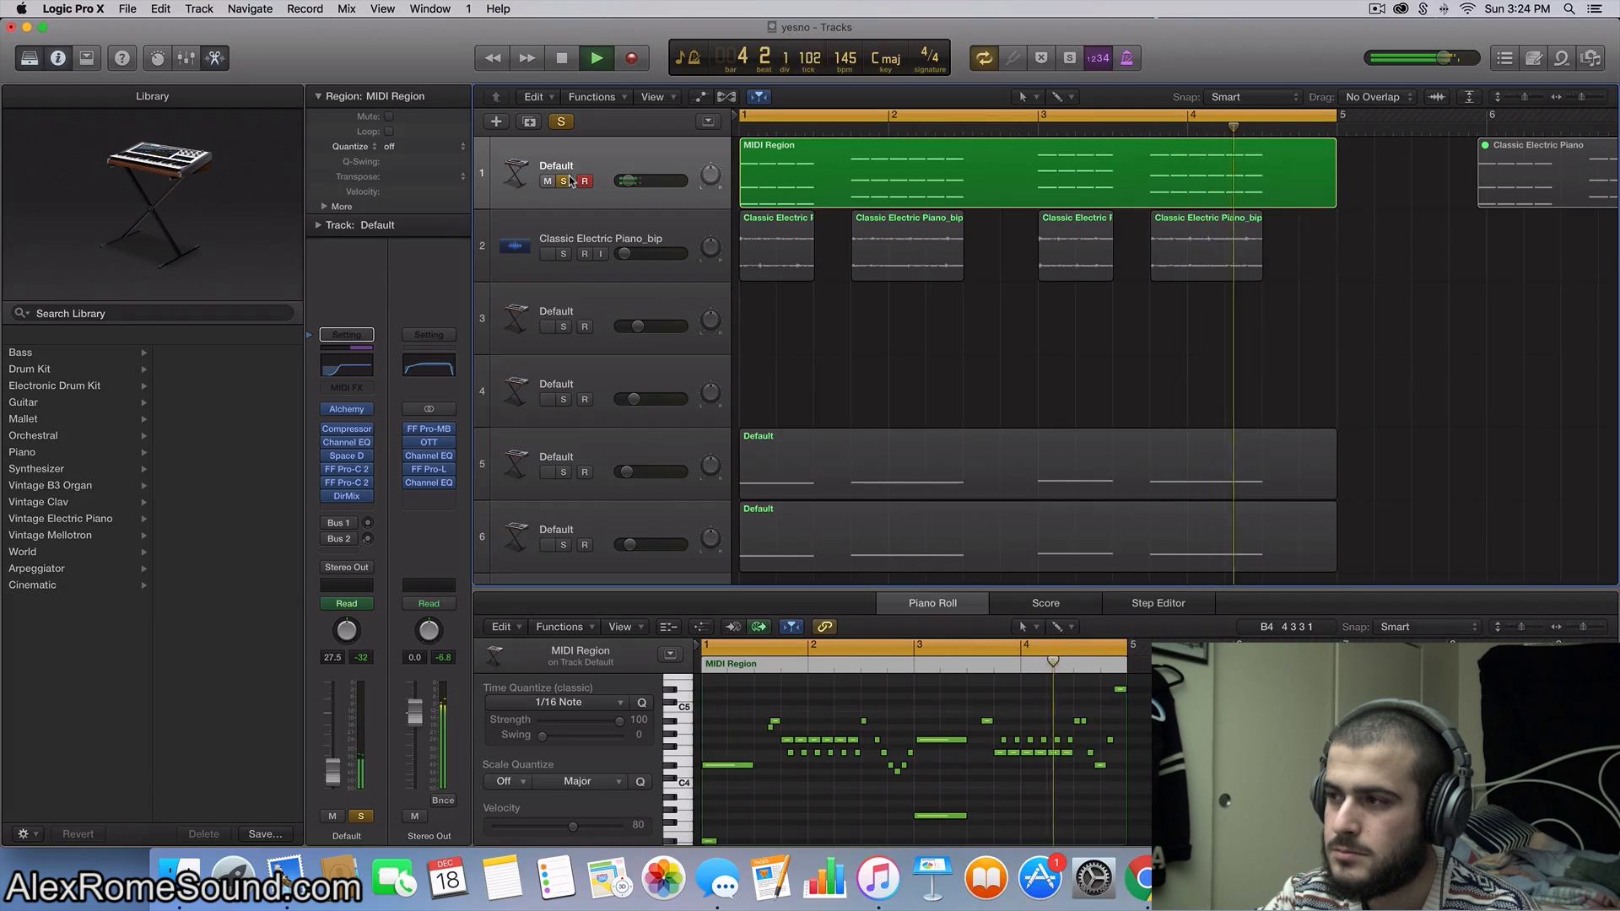
{"action": "key", "text": "space"}
{"action": "key", "text": "space"}
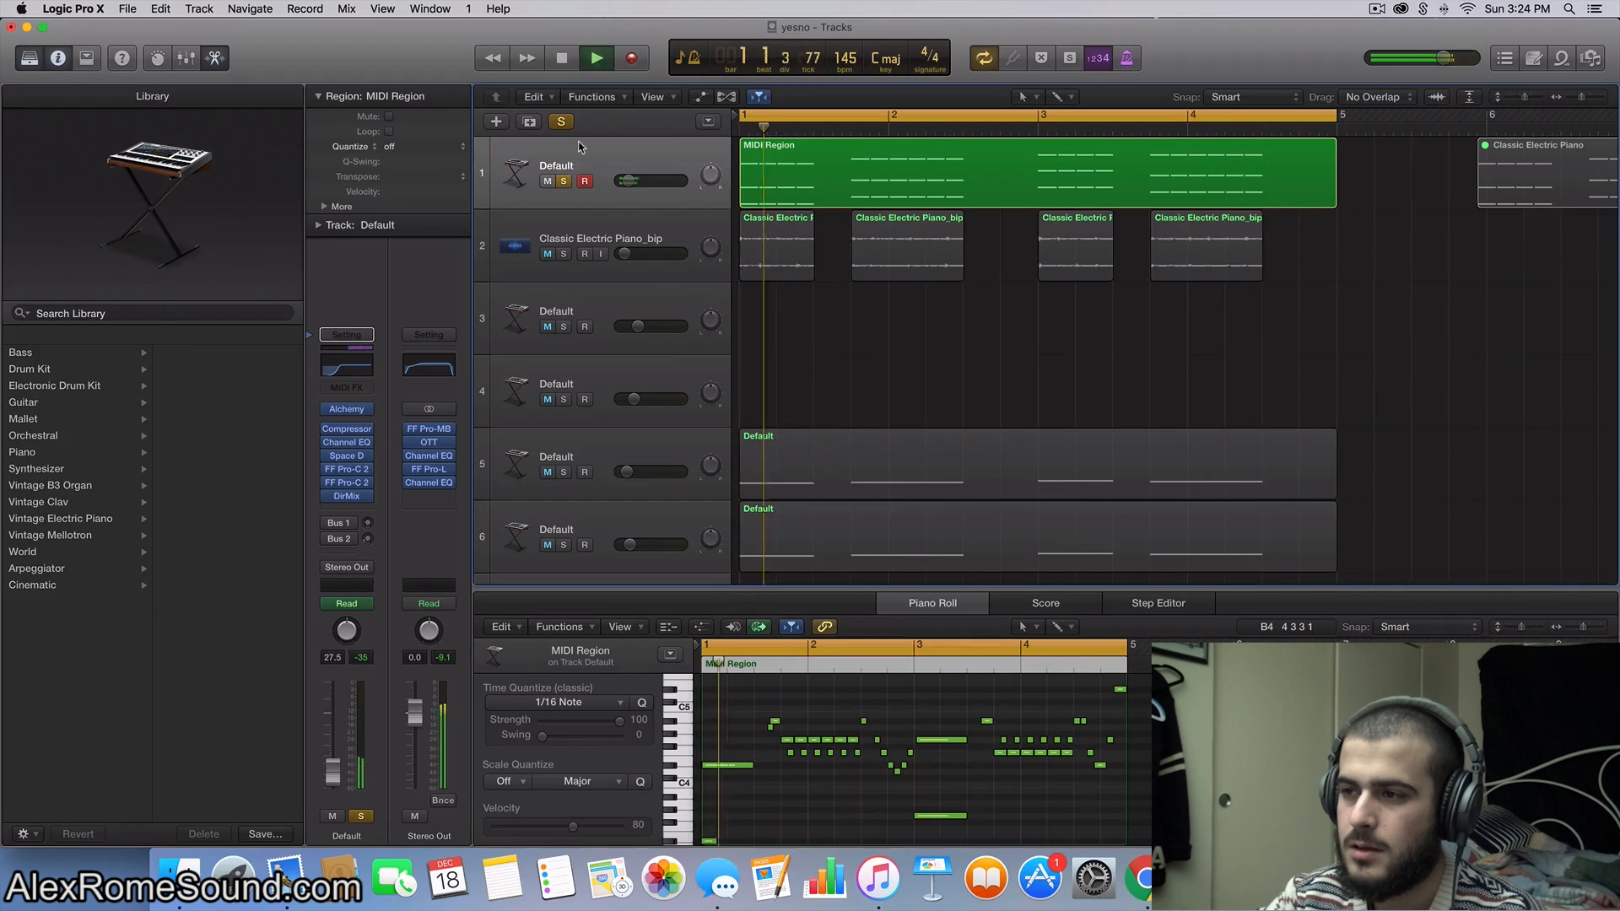
{"action": "key", "text": "space"}
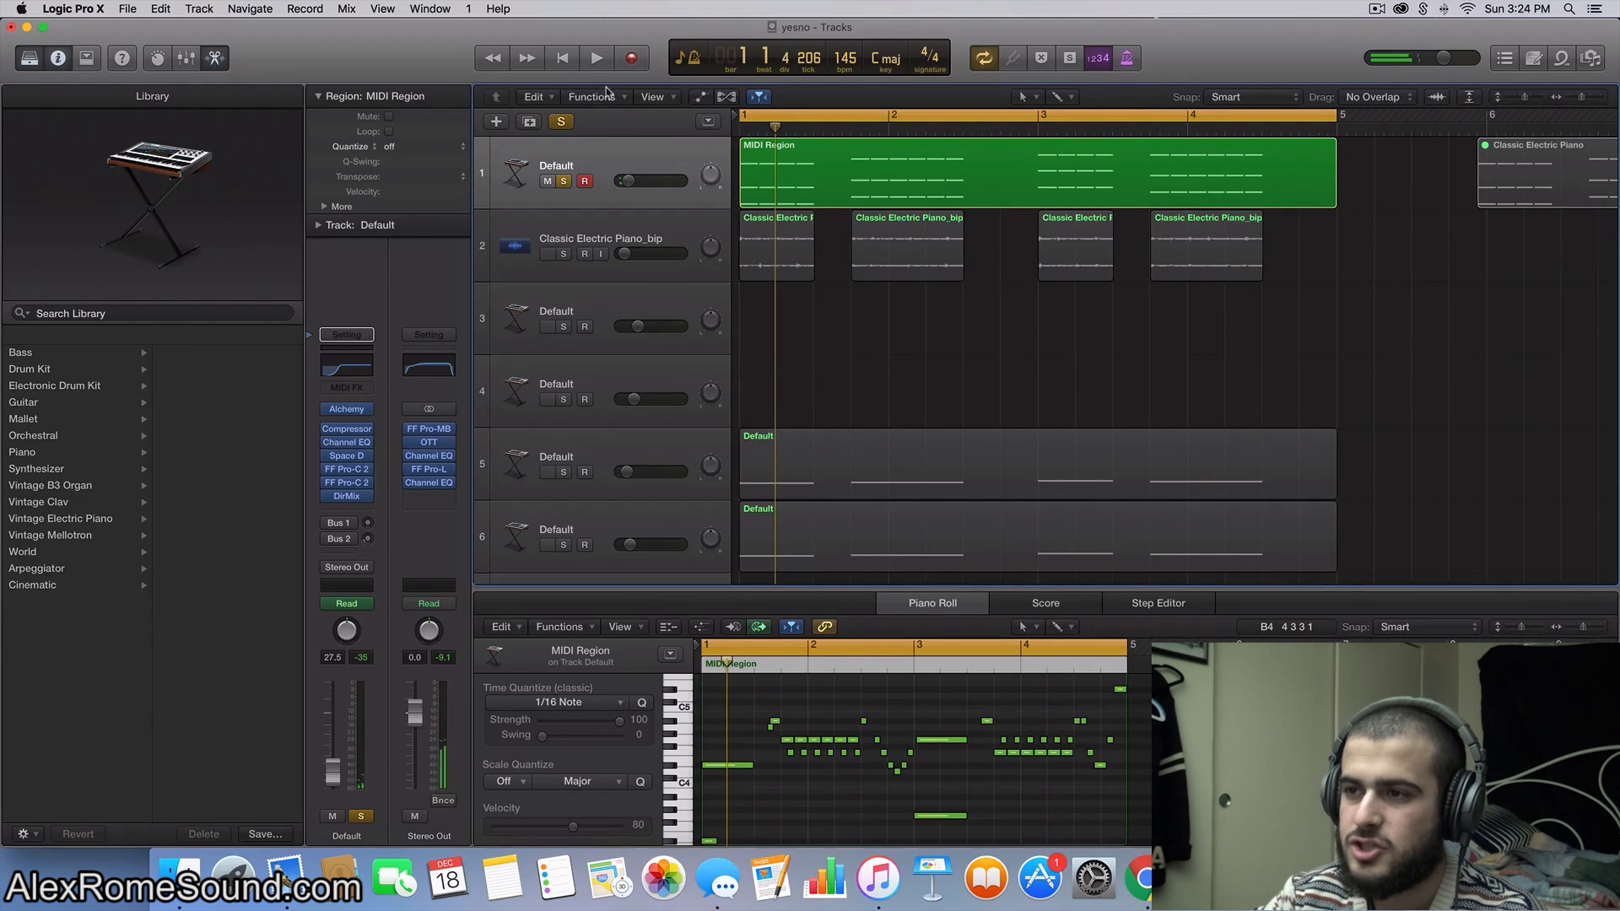
Step: Duplicate track 1 with its instrument and effect settings onto a new track below it
{"action": "left_click", "coordinate": [562, 154]}
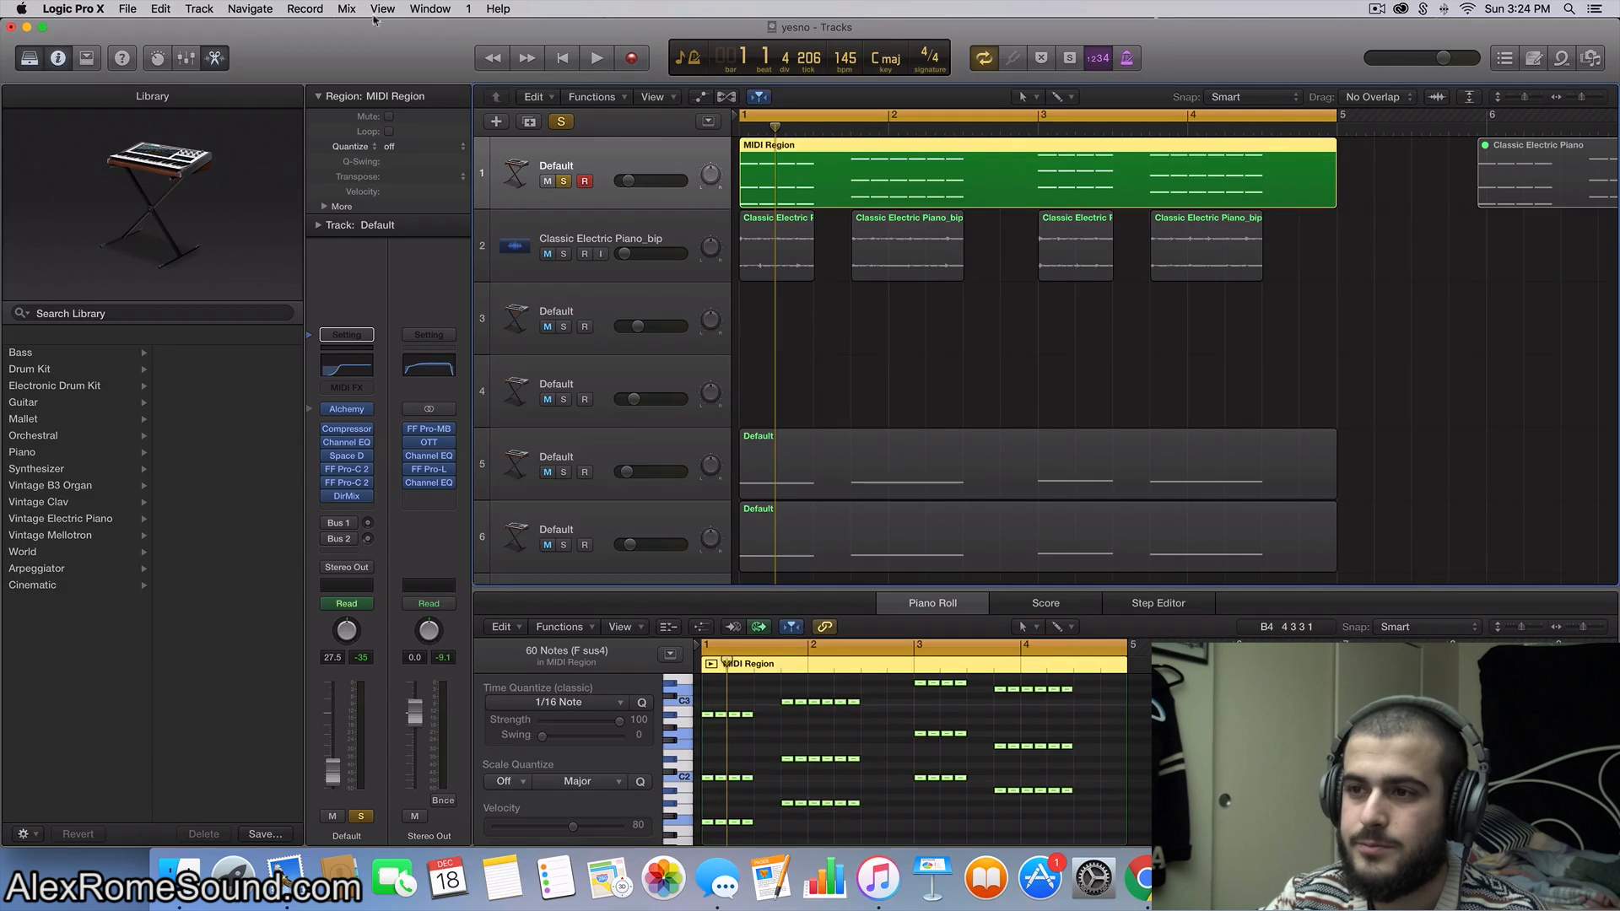
{"action": "left_click", "coordinate": [530, 122]}
{"action": "left_click", "coordinate": [845, 233]}
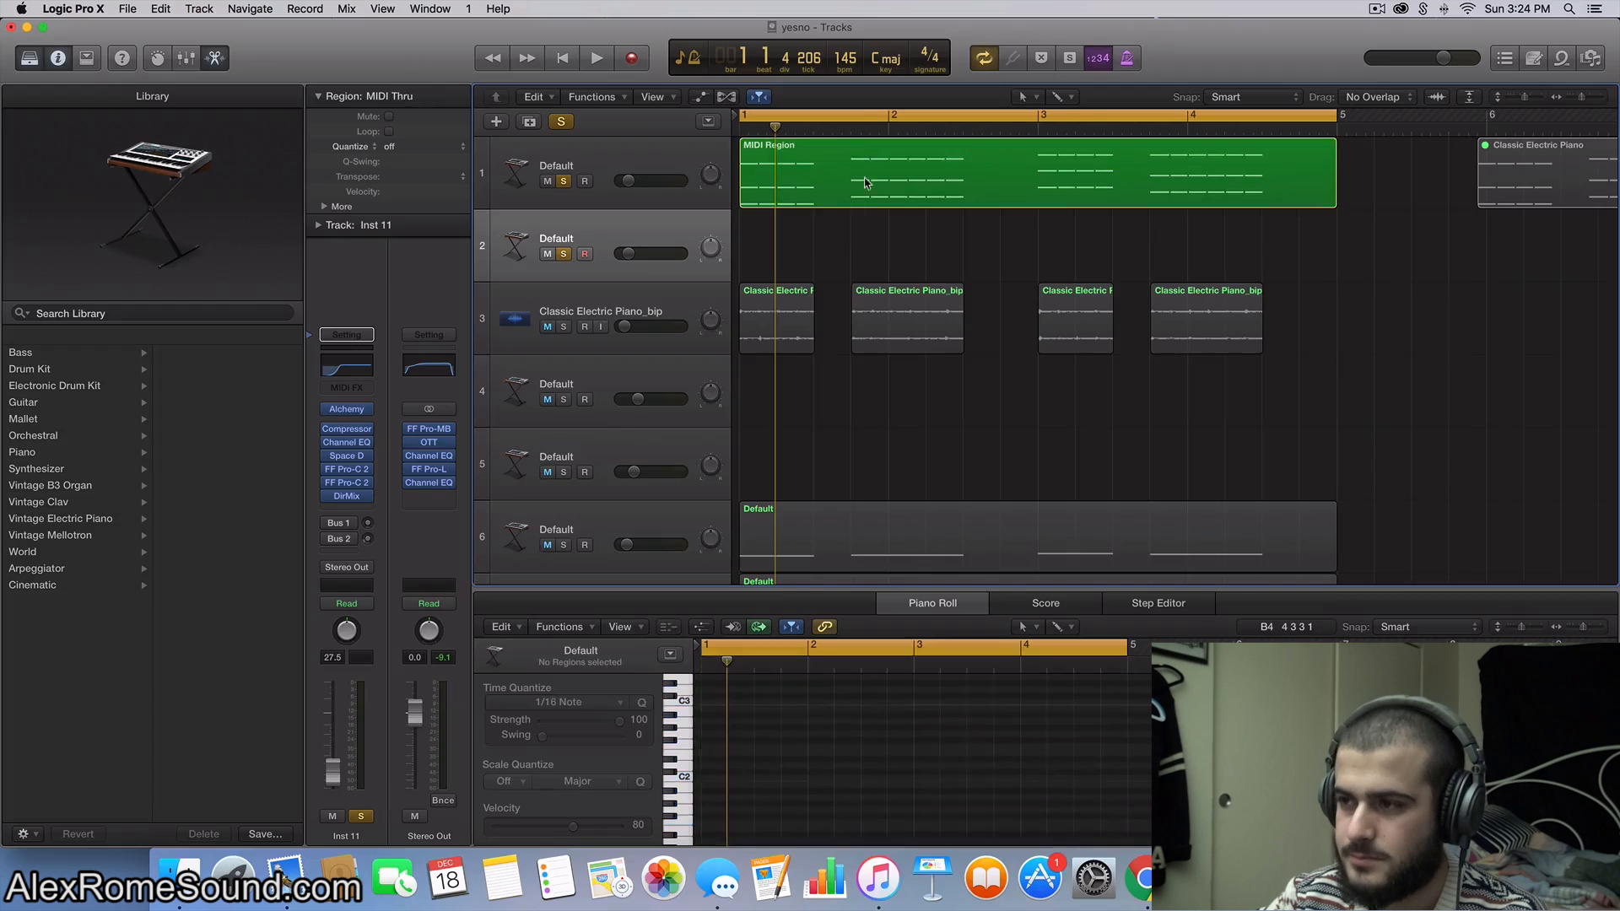
Step: Copy track 1's MIDI region to track 2 at bar 1 without the automation data, unsolo track 1, and play the copy
{"action": "left_click", "coordinate": [868, 175]}
{"action": "left_click_drag", "start_coordinate": [749, 130], "coordinate": [731, 137]}
{"action": "key", "text": "super+c"}
{"action": "key", "text": "super+v"}
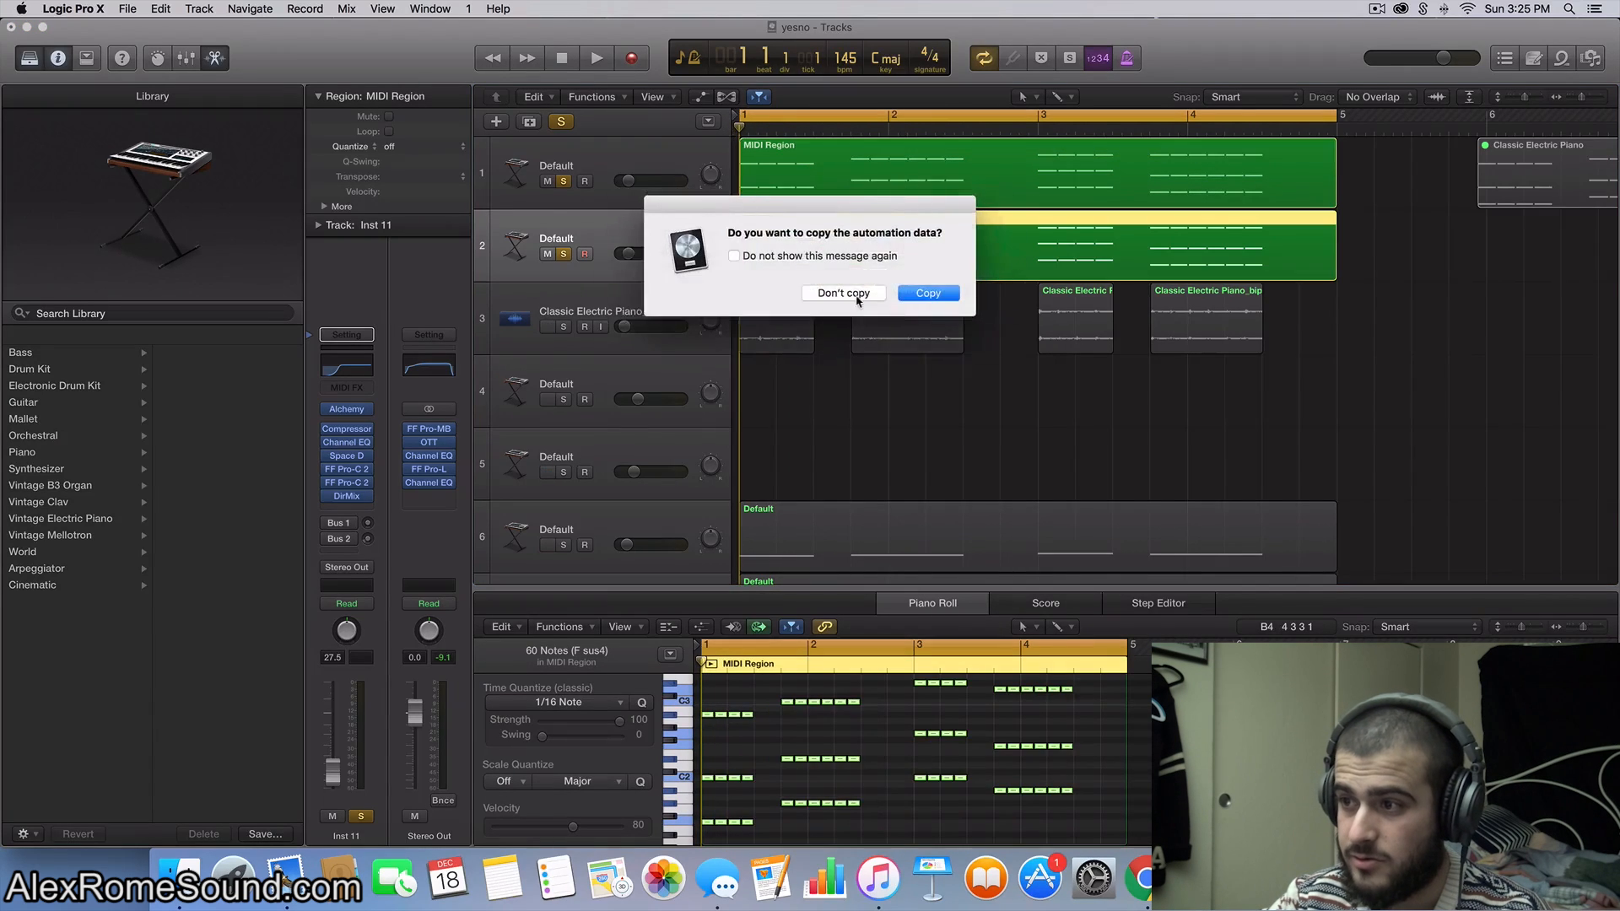
{"action": "left_click", "coordinate": [856, 296]}
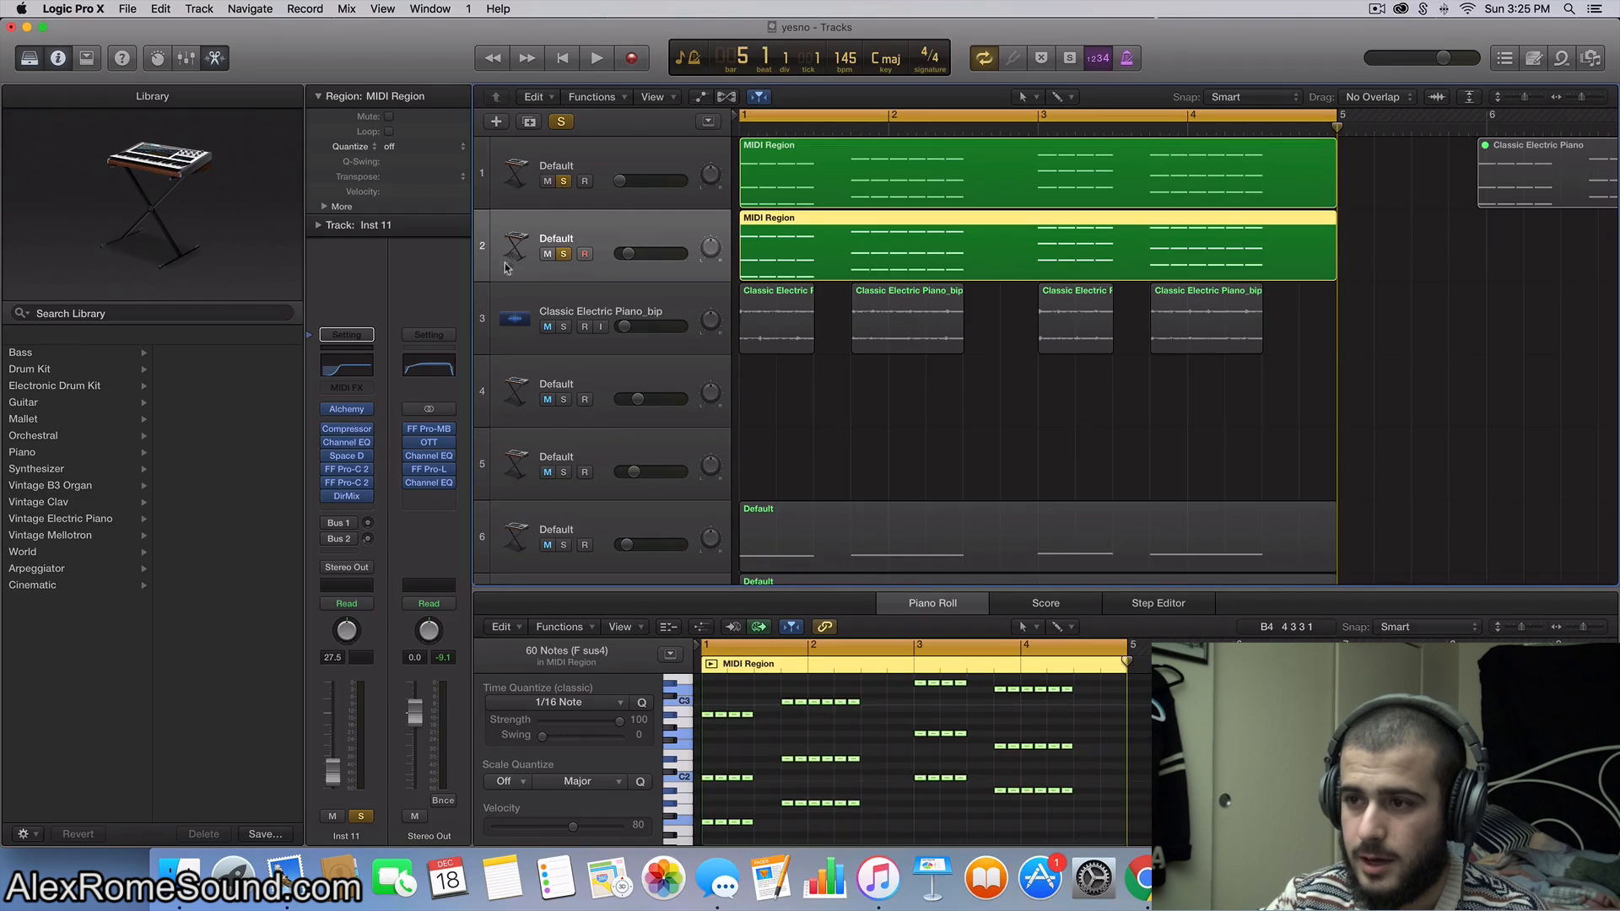
{"action": "left_click", "coordinate": [563, 181]}
{"action": "key", "text": "space"}
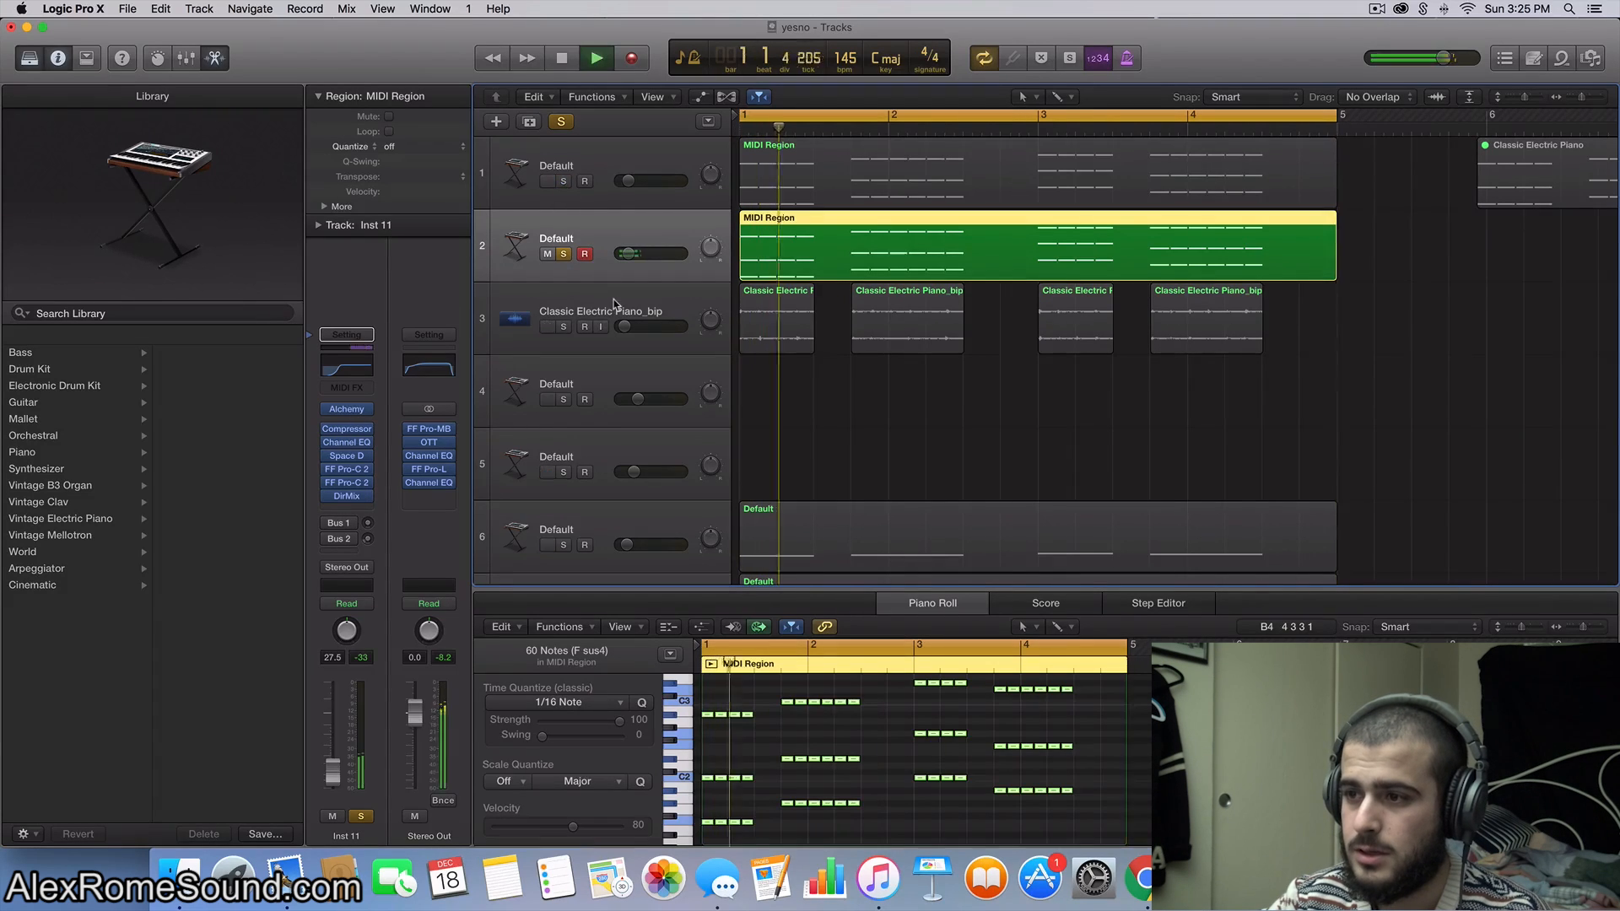
Step: Open the Alchemy instrument on track 2 and clear its patch to the default sound
{"action": "left_click", "coordinate": [501, 167]}
{"action": "left_click", "coordinate": [668, 155]}
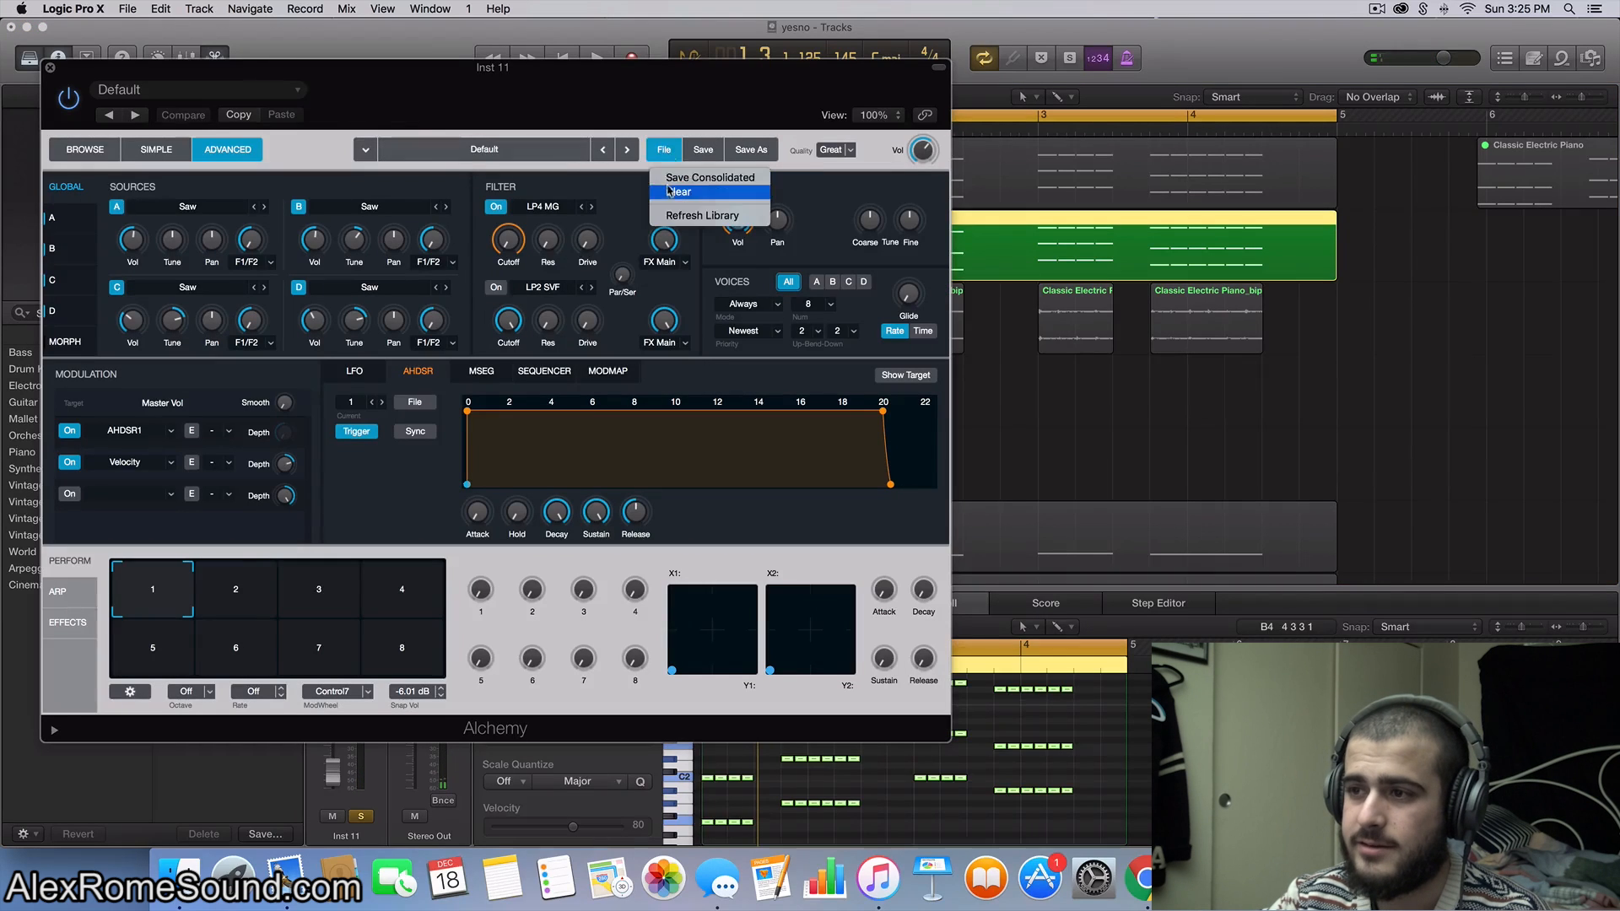
{"action": "left_click", "coordinate": [672, 189]}
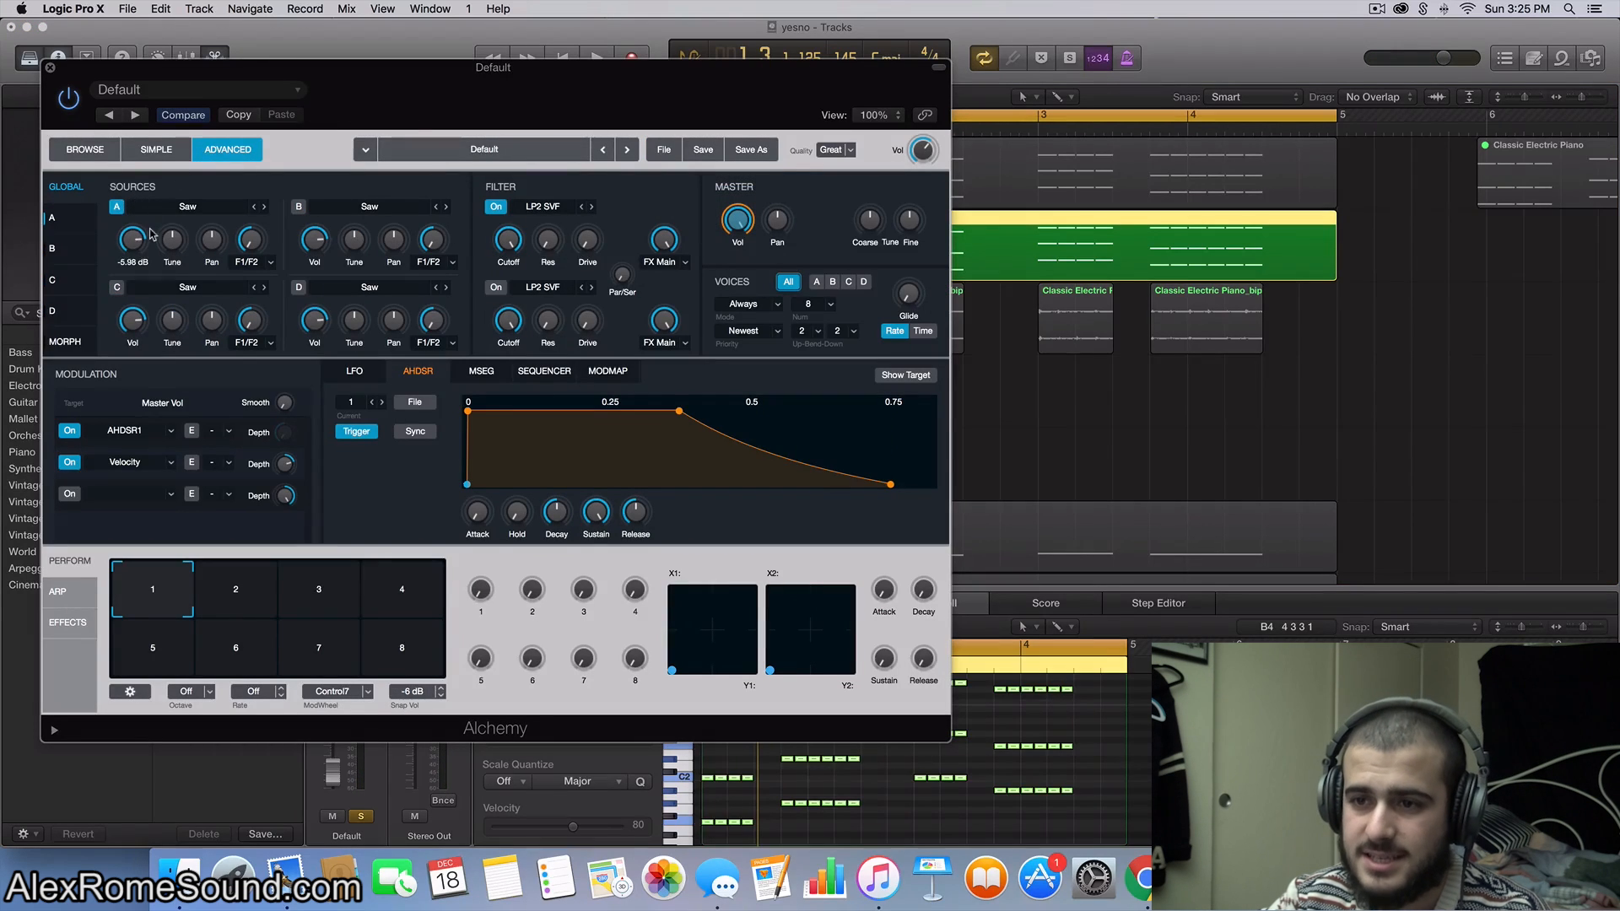
{"action": "left_click_drag", "start_coordinate": [133, 240], "coordinate": [133, 270]}
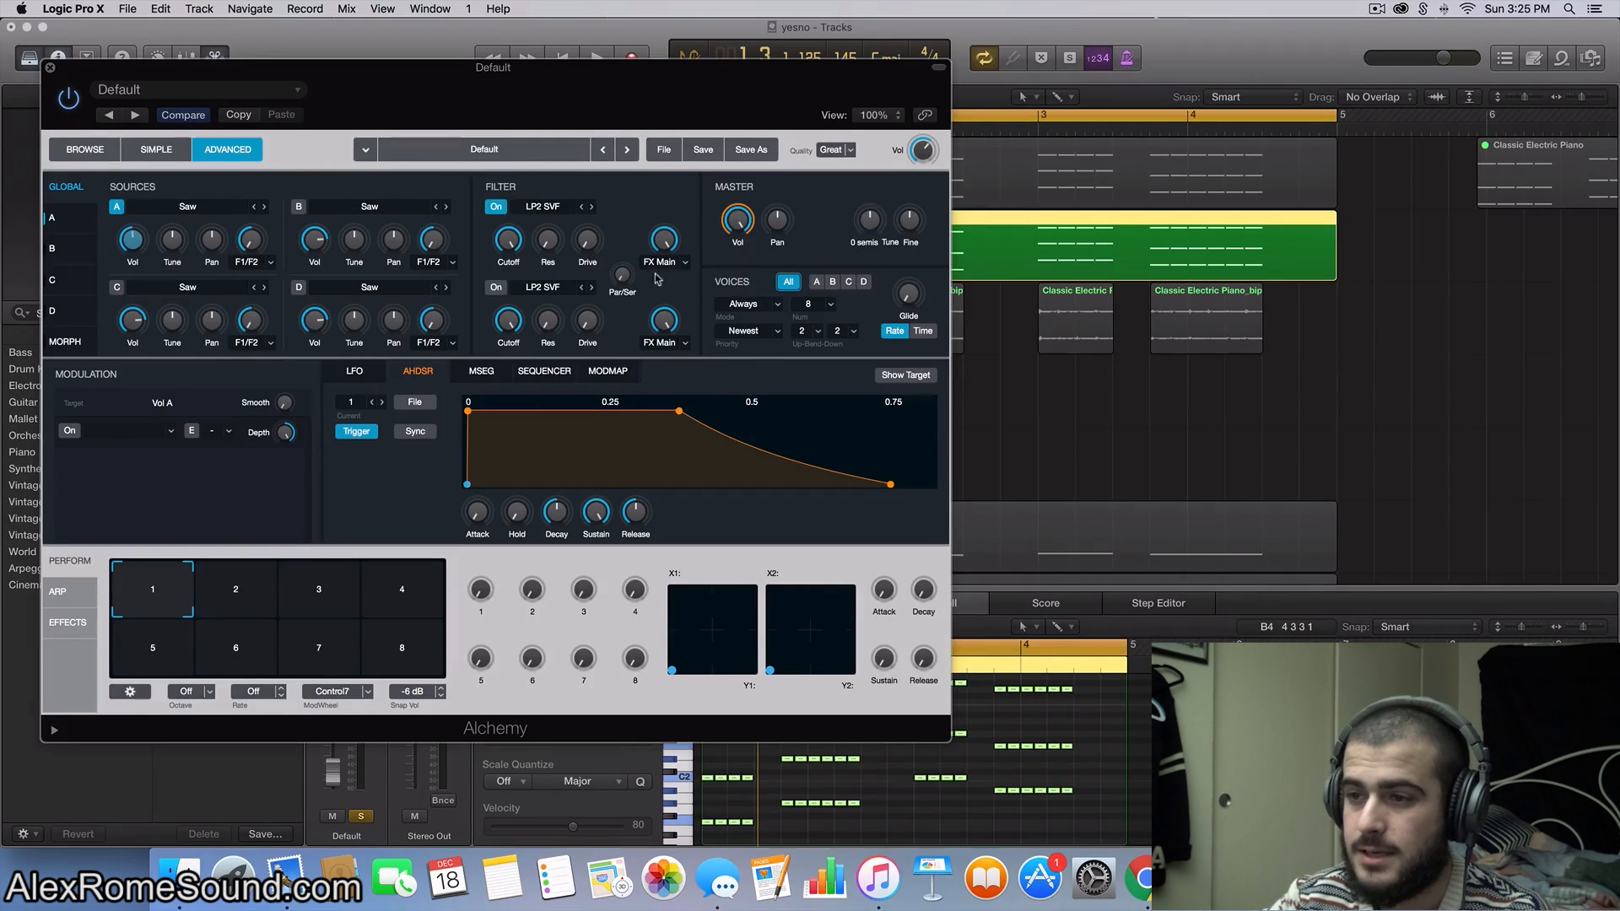
{"action": "left_click", "coordinate": [665, 152]}
{"action": "left_click", "coordinate": [677, 192]}
Step: In source A, lower the volume to -17.3 dB, raise the unison voice number, adjust the detune, and play the result
{"action": "left_click", "coordinate": [67, 218]}
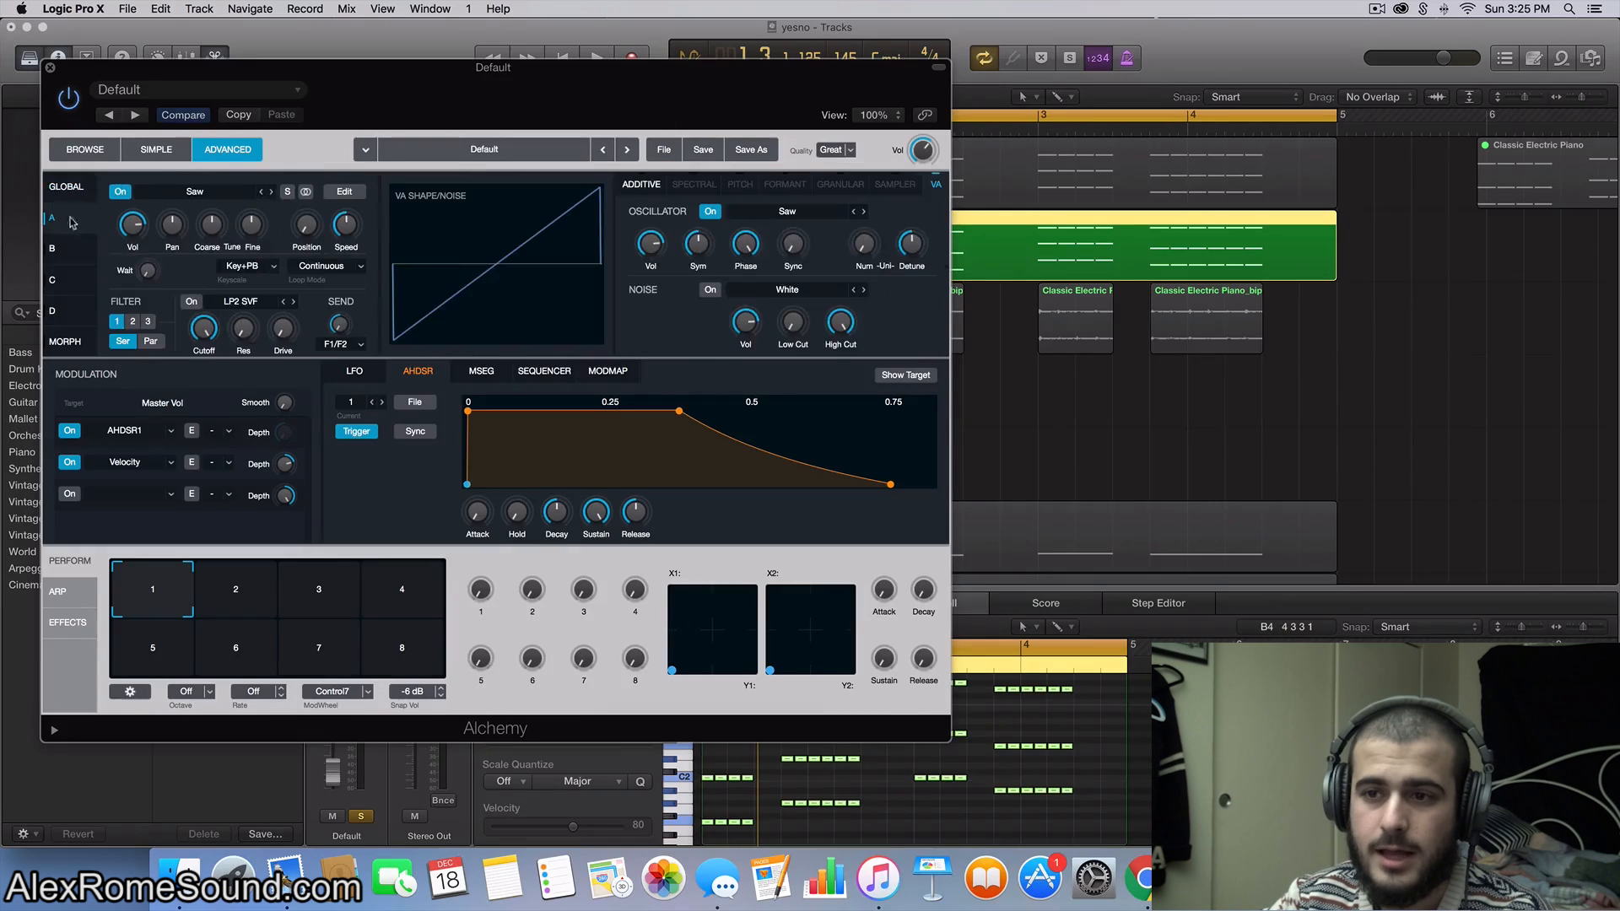
{"action": "left_click", "coordinate": [134, 229]}
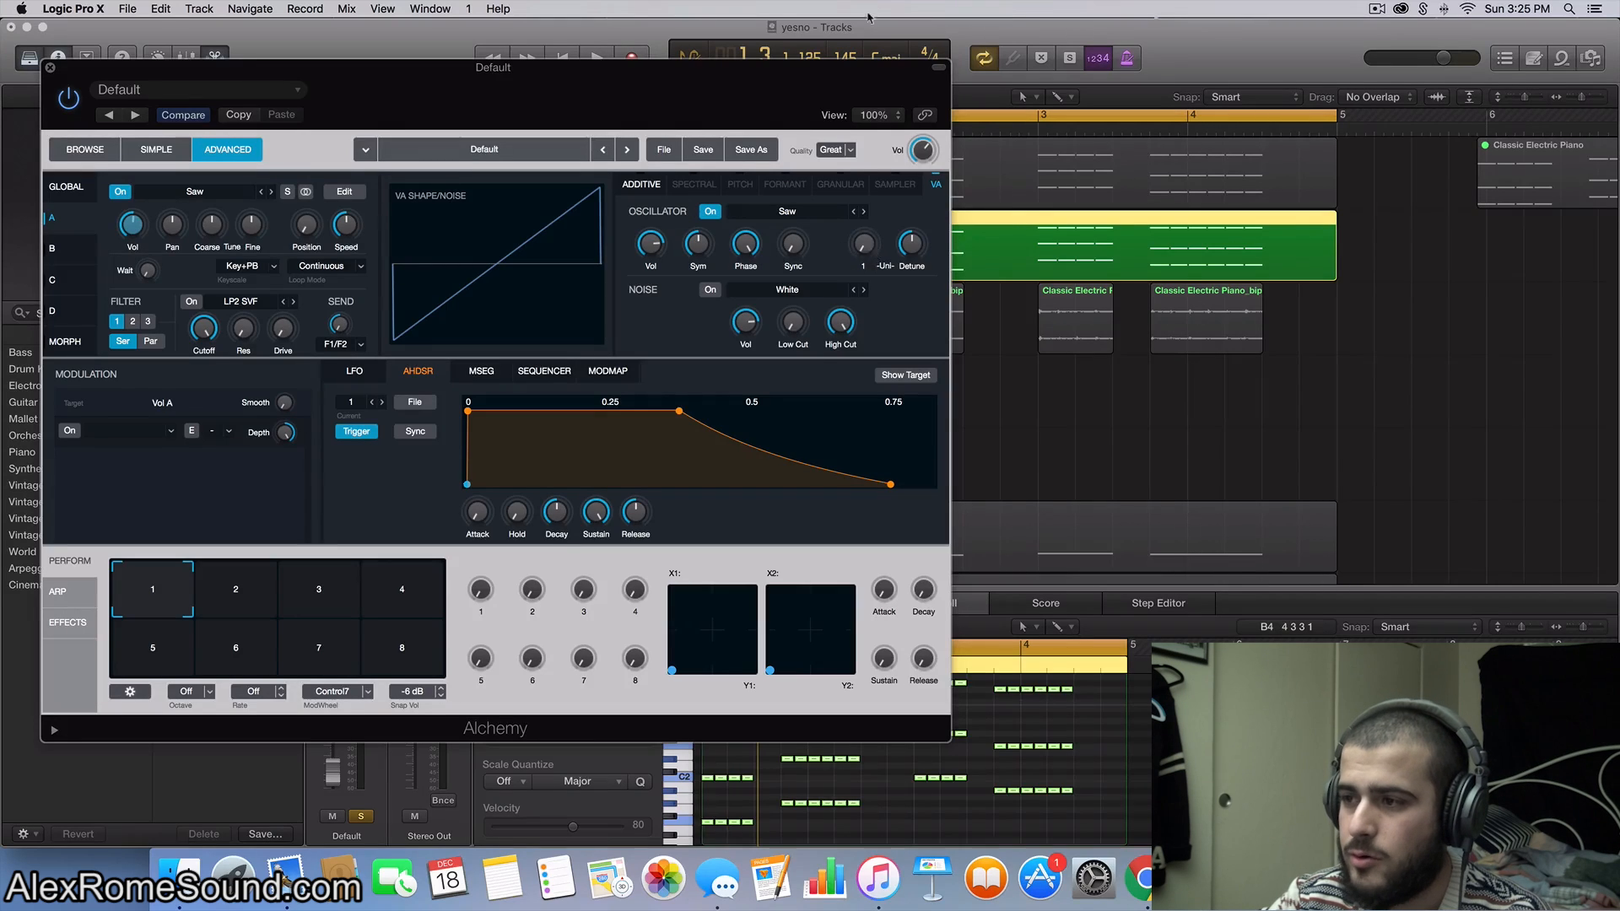
{"action": "left_click_drag", "start_coordinate": [866, 244], "coordinate": [869, 14]}
{"action": "left_click_drag", "start_coordinate": [918, 248], "coordinate": [912, 276]}
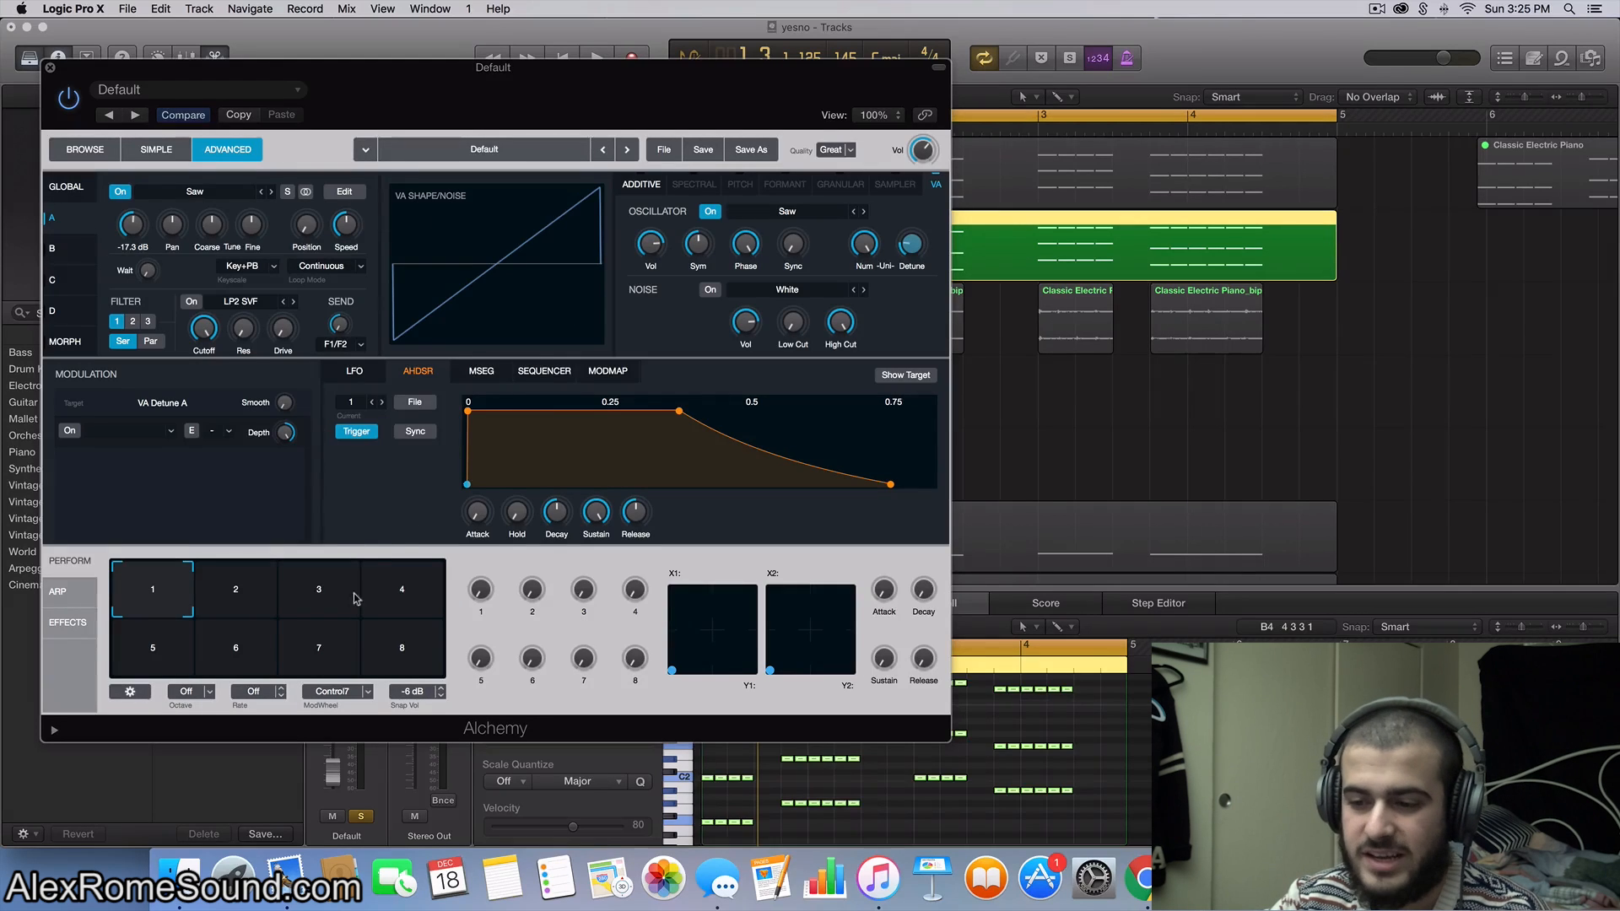
{"action": "key", "text": "space"}
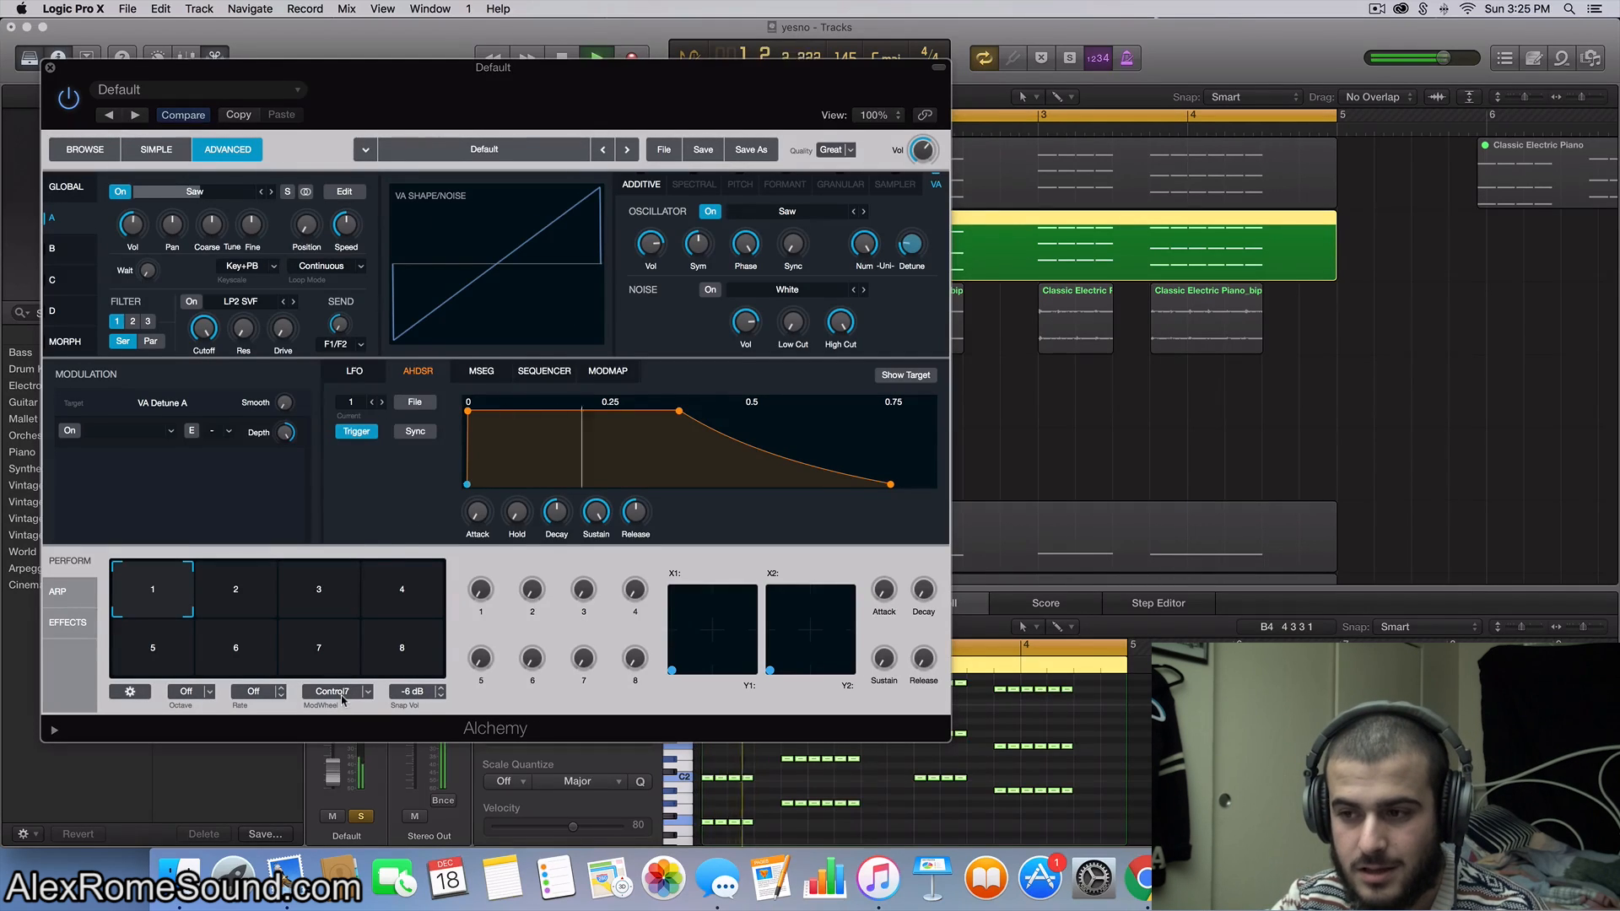
{"action": "key", "text": "space"}
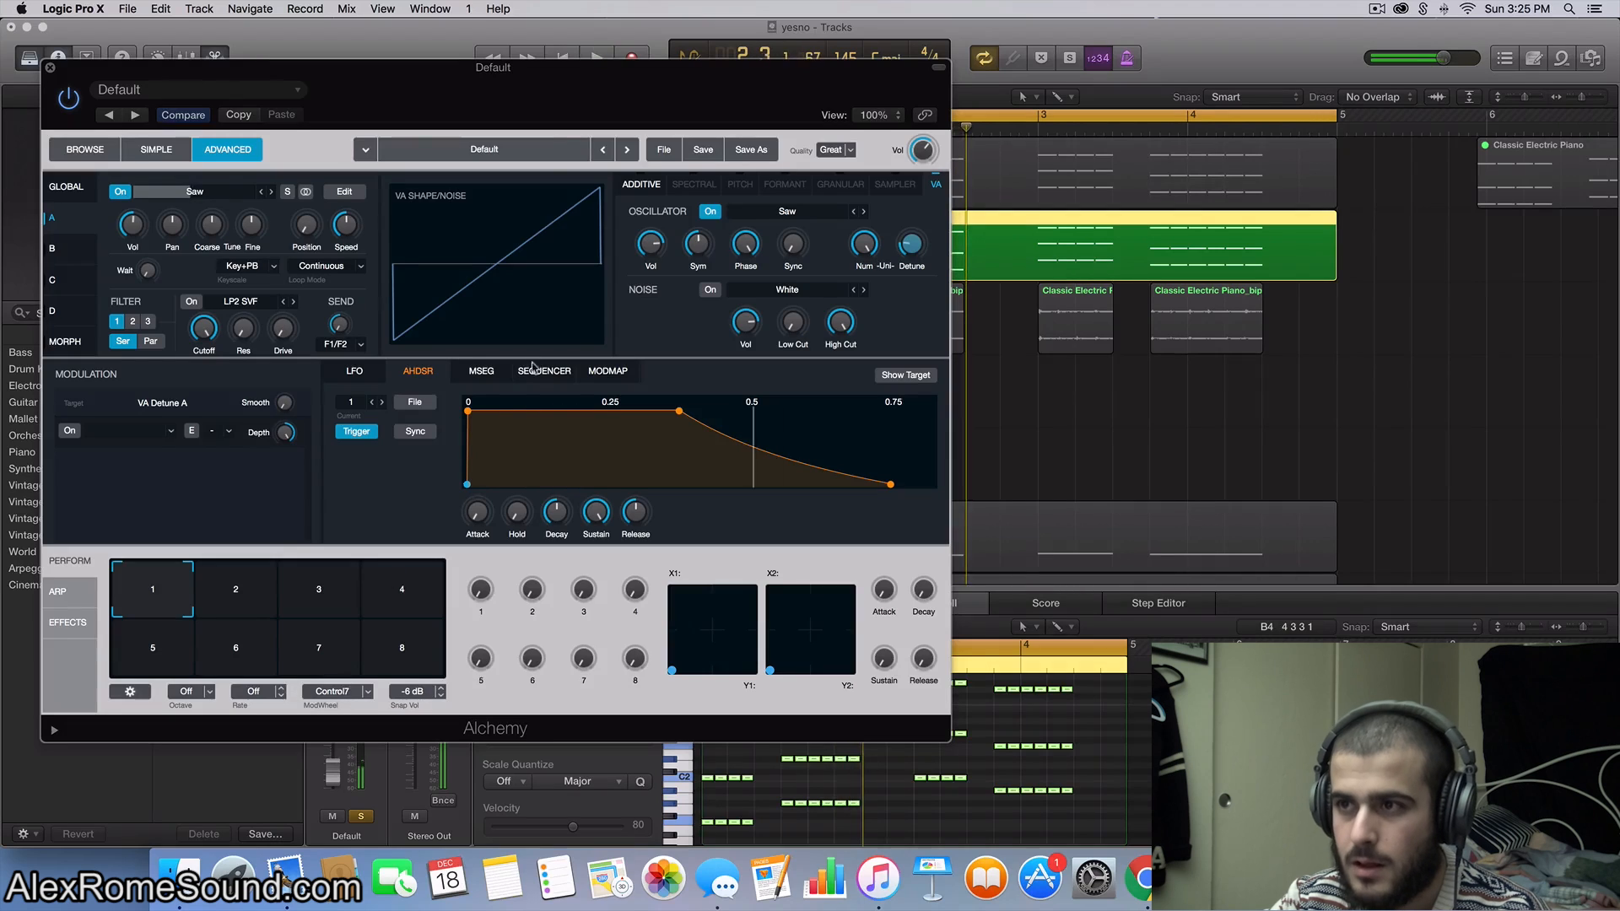
Step: Move the Alchemy window clear of the Piano Roll and examine the chord notes of track 2's region
{"action": "left_click_drag", "start_coordinate": [582, 63], "coordinate": [1439, 65]}
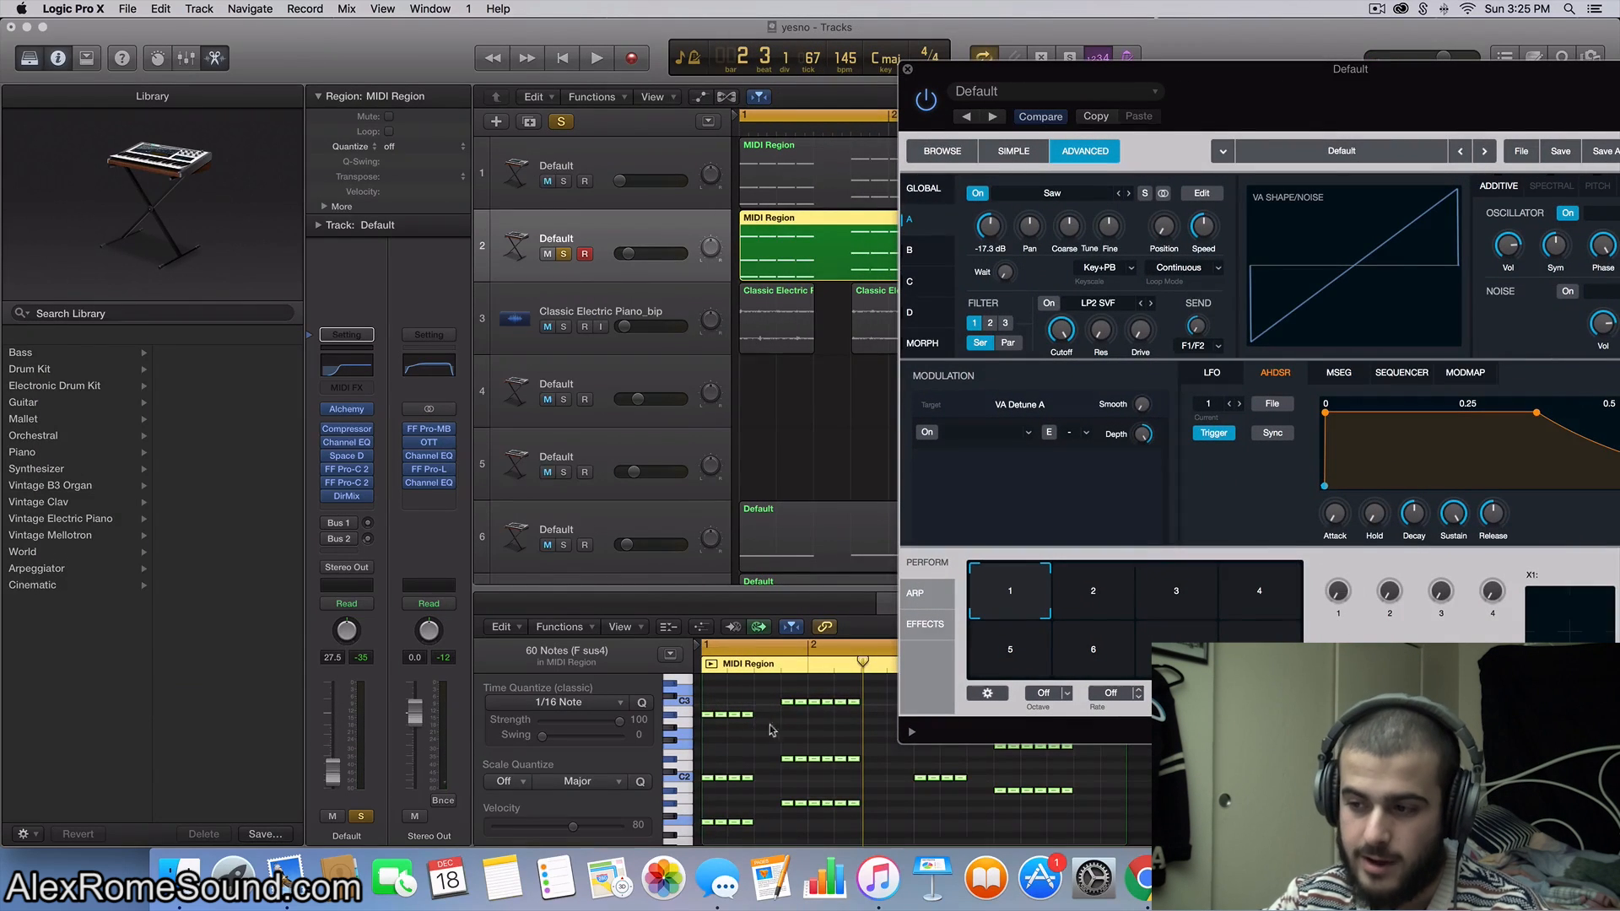
{"action": "left_click_drag", "start_coordinate": [1377, 70], "coordinate": [921, 7]}
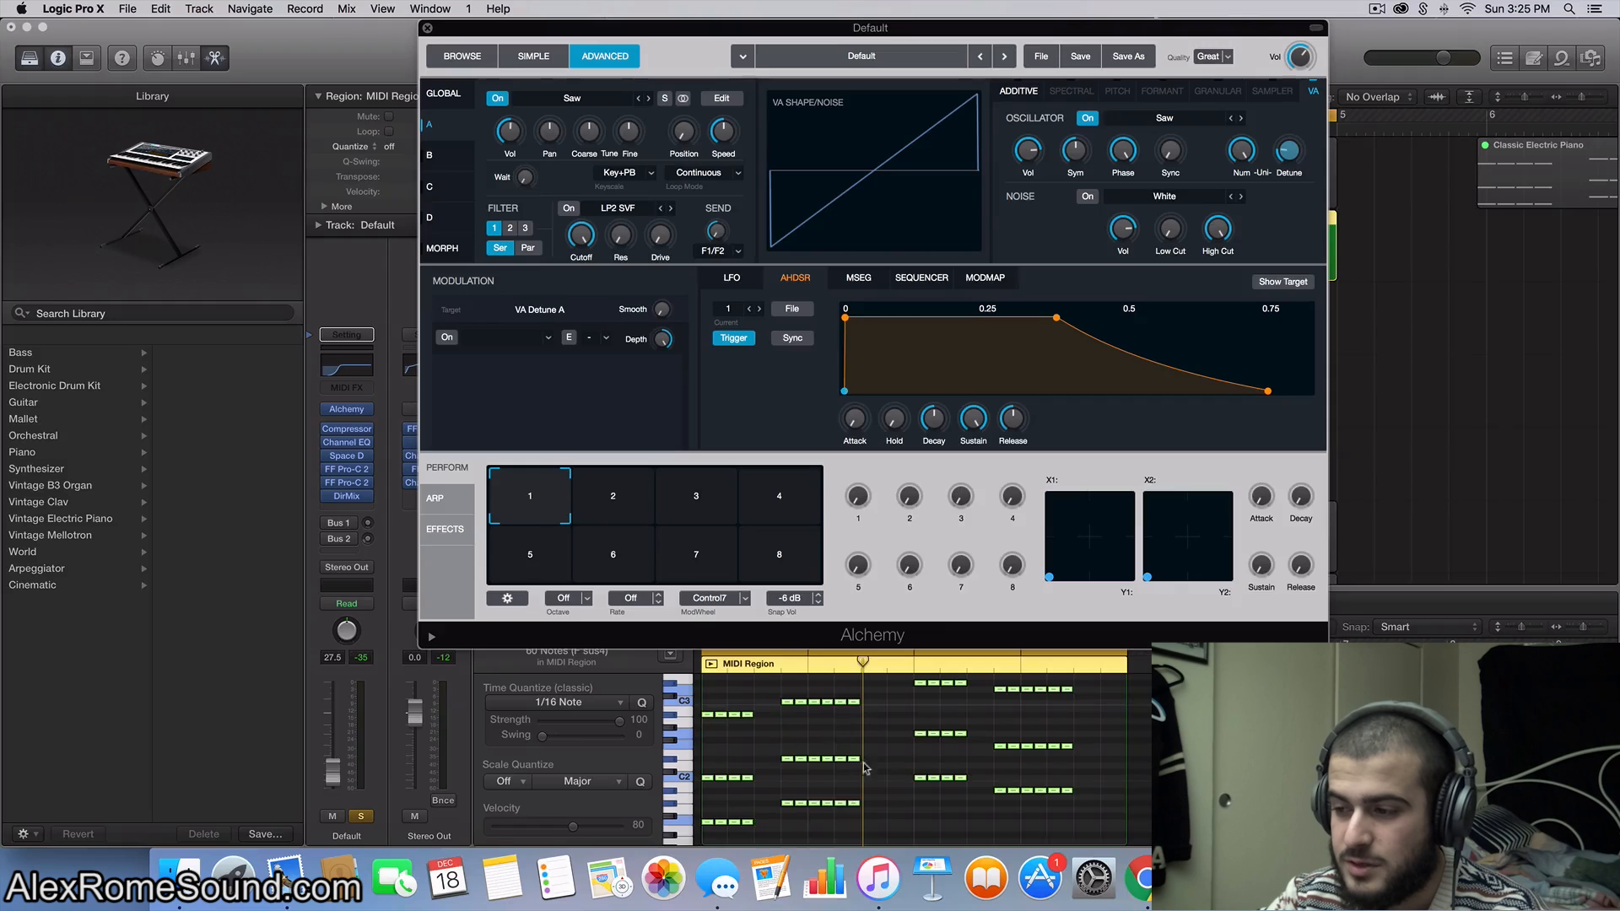
{"action": "scroll", "coordinate": [902, 759], "scroll_direction": "up", "scroll_amount": 2}
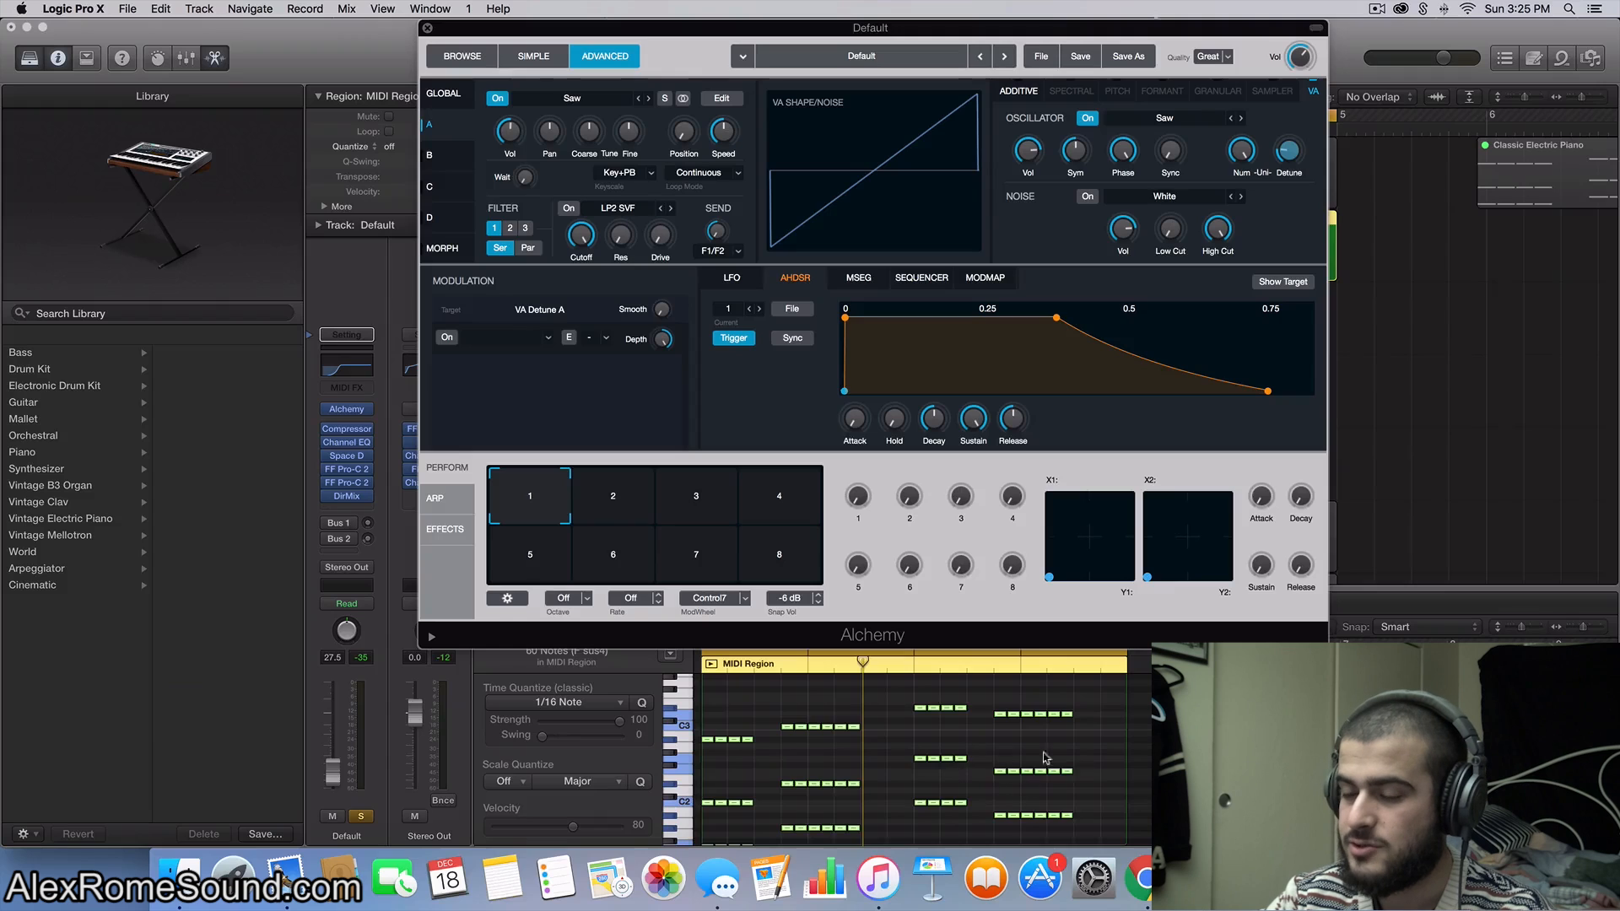
{"action": "left_click", "coordinate": [995, 748]}
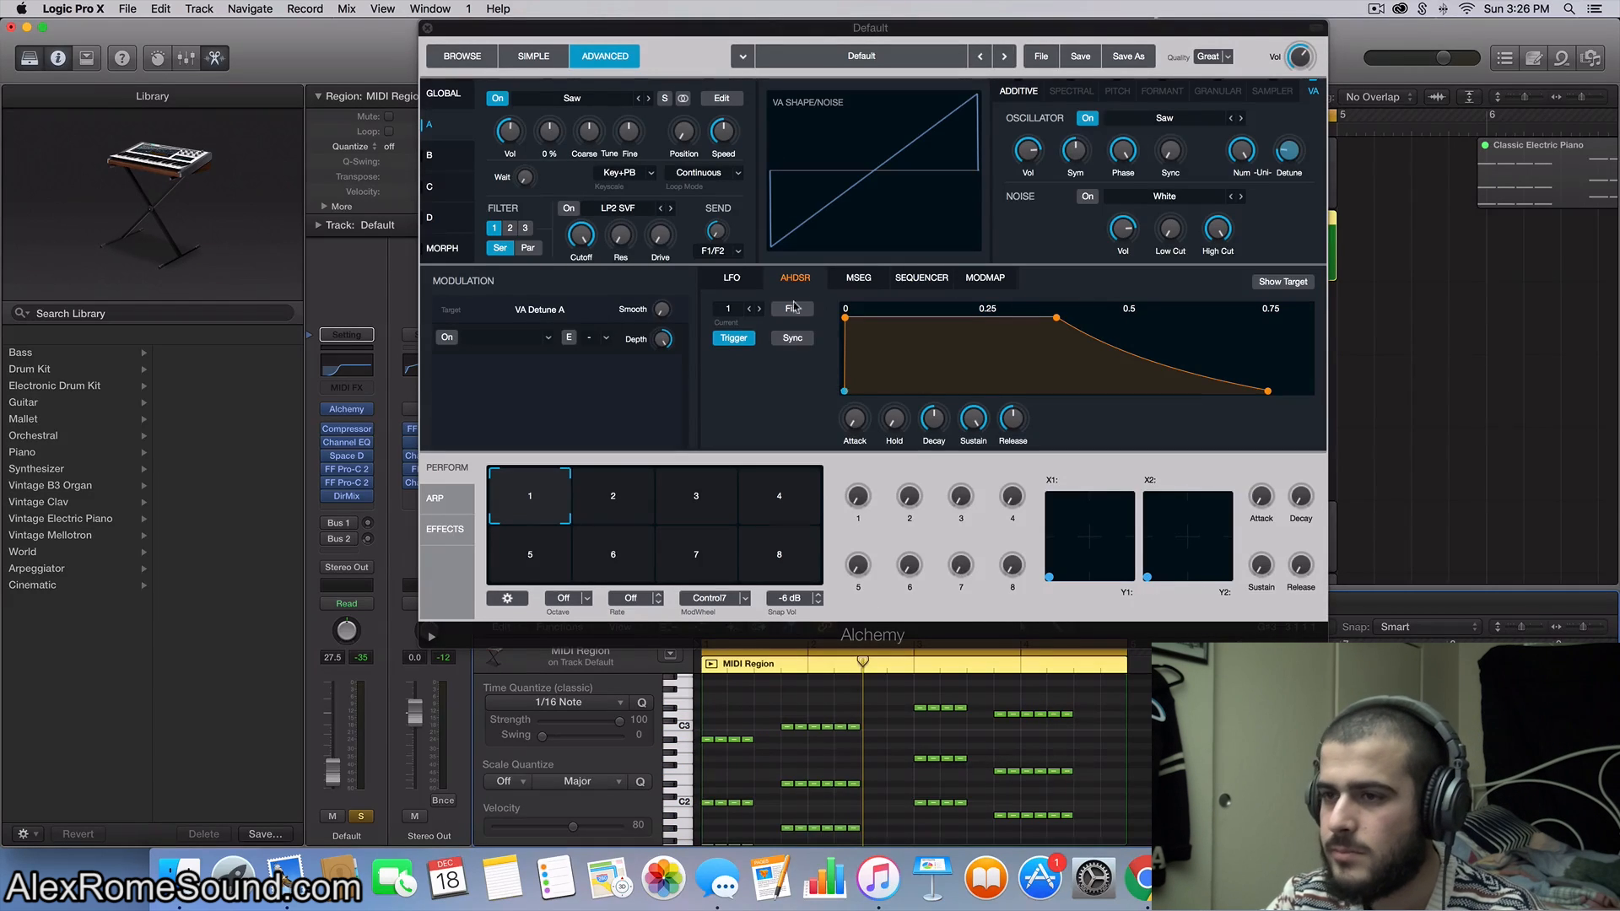
Step: Return to Alchemy's global settings and set the first filter's type to LP4 XP
{"action": "left_click", "coordinate": [450, 92]}
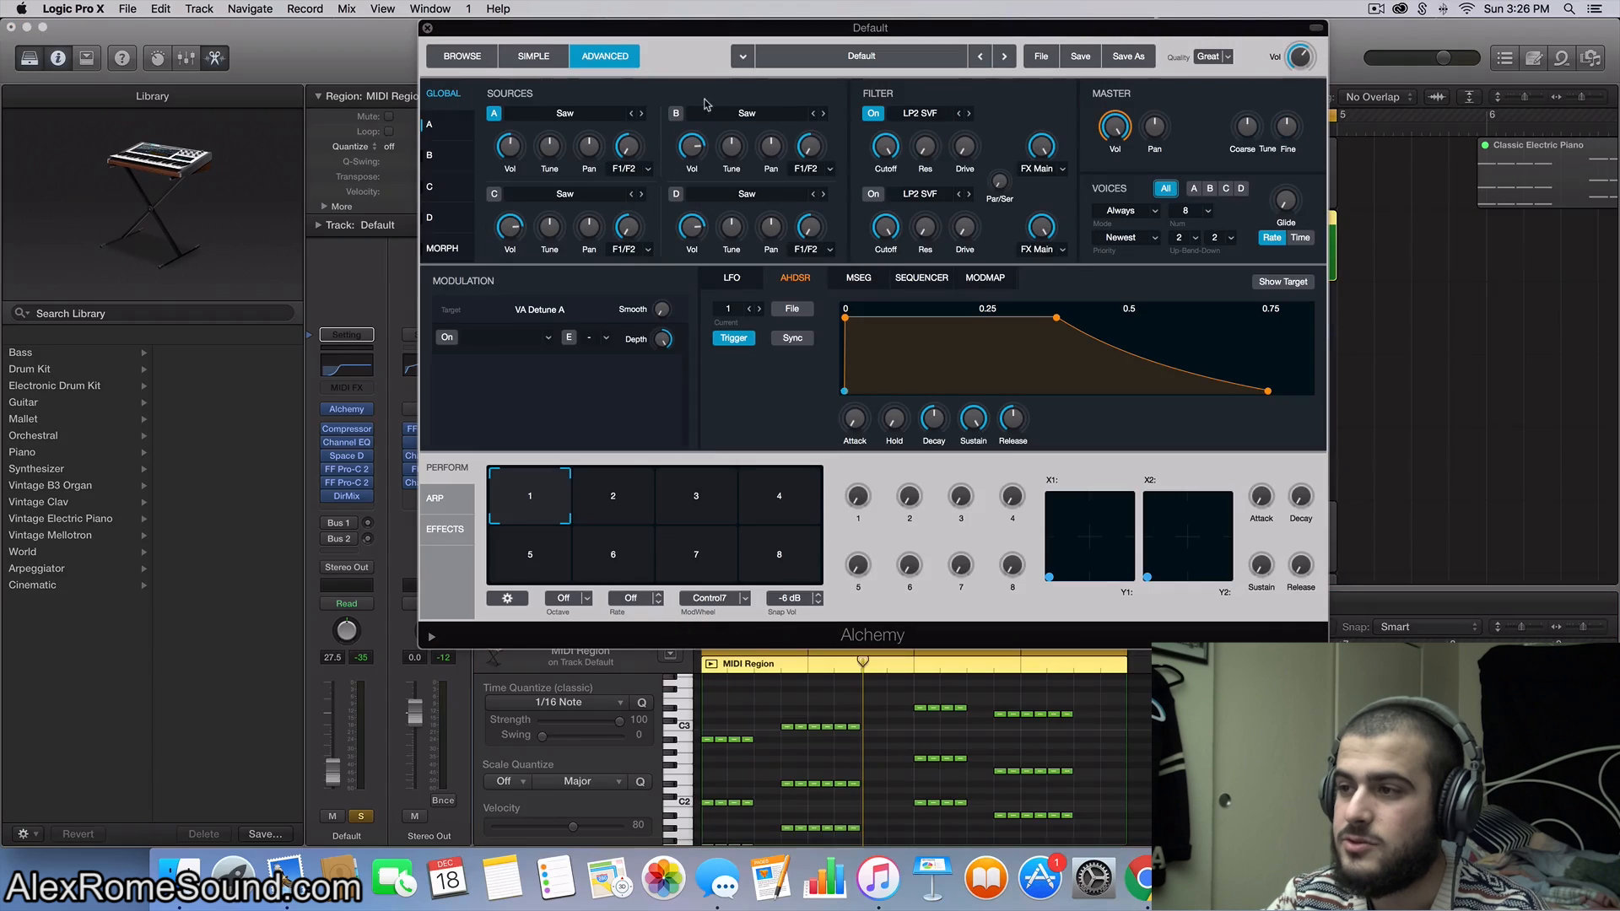
{"action": "left_click", "coordinate": [969, 113]}
{"action": "left_click", "coordinate": [969, 113]}
{"action": "left_click", "coordinate": [969, 113]}
{"action": "left_click", "coordinate": [969, 113]}
{"action": "left_click", "coordinate": [969, 113]}
{"action": "left_click", "coordinate": [969, 113]}
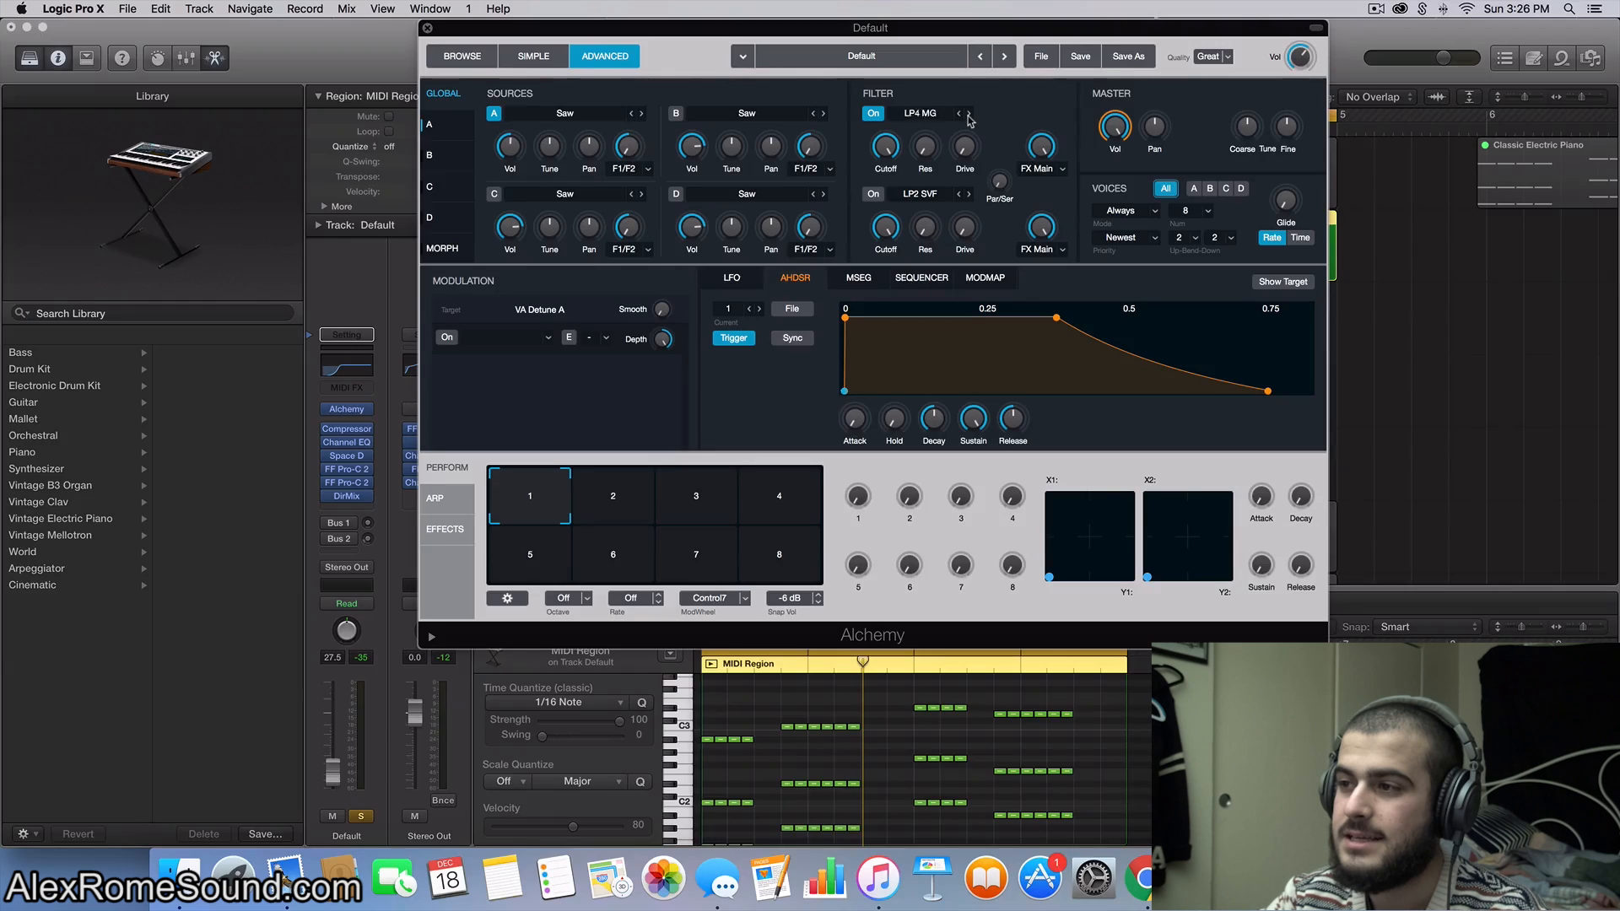
{"action": "left_click", "coordinate": [969, 113]}
{"action": "left_click", "coordinate": [969, 113]}
{"action": "left_click", "coordinate": [960, 113]}
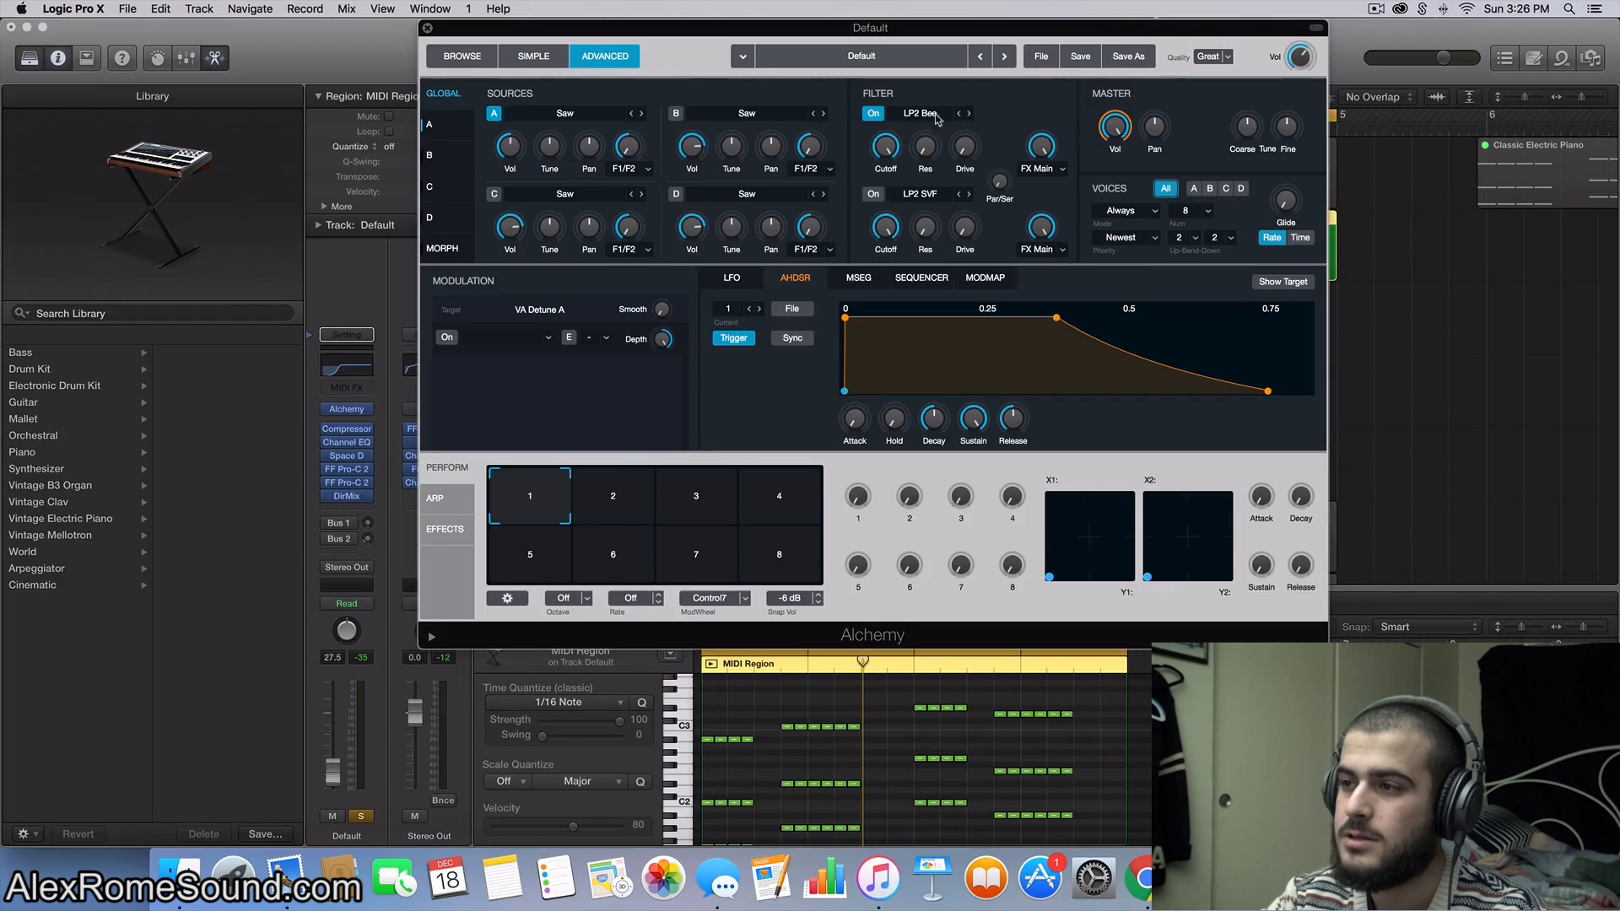
{"action": "left_click", "coordinate": [969, 114]}
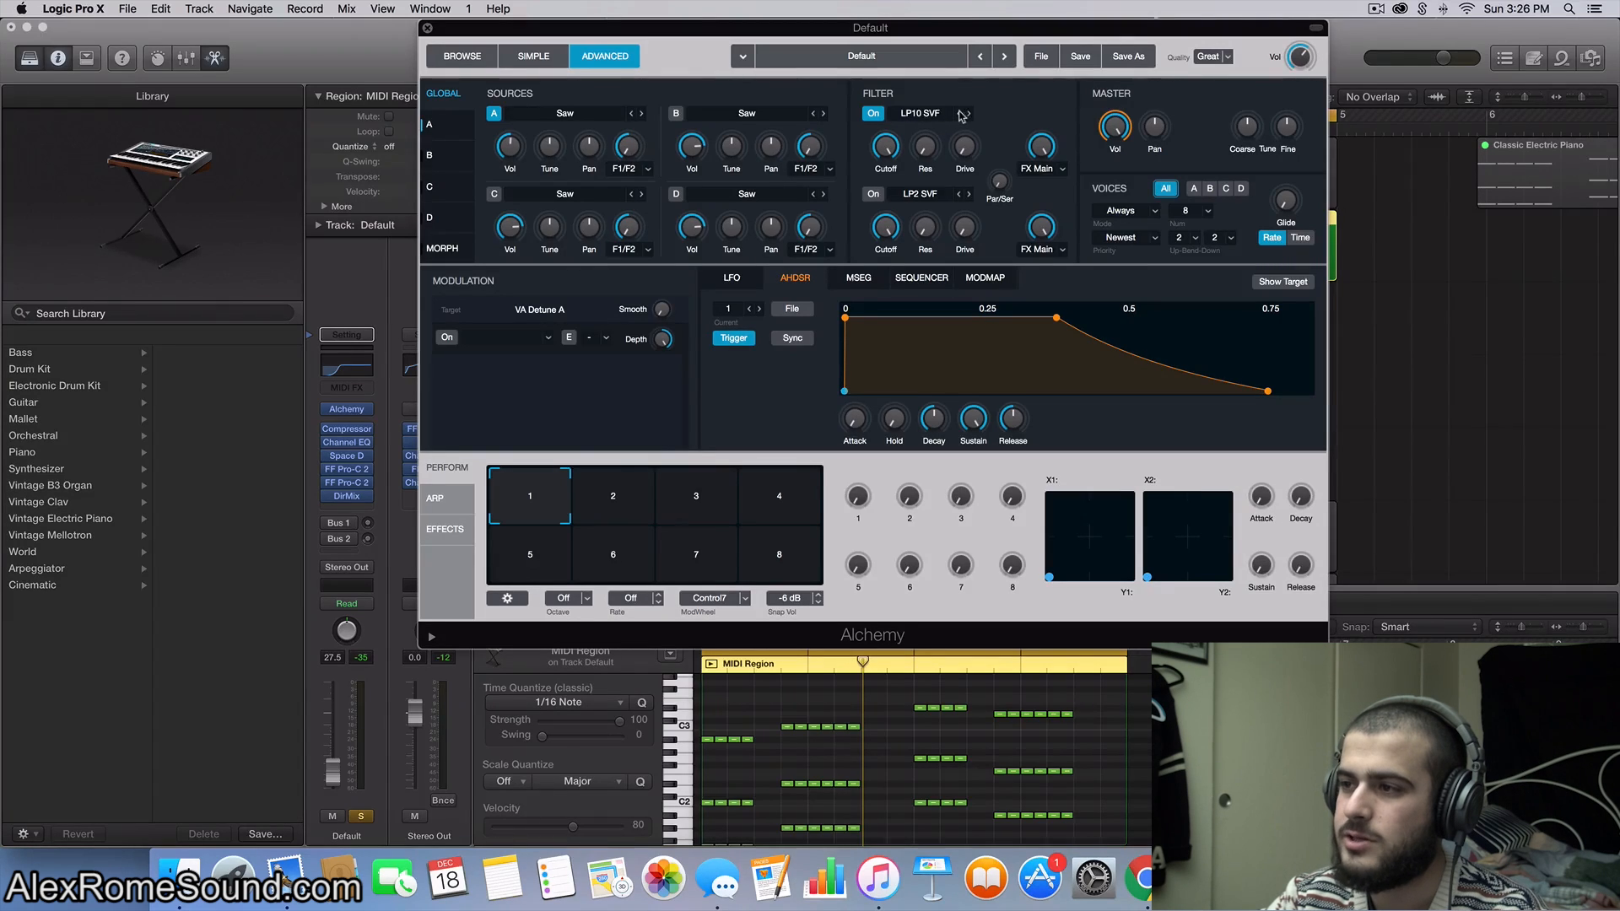
{"action": "left_click", "coordinate": [960, 113]}
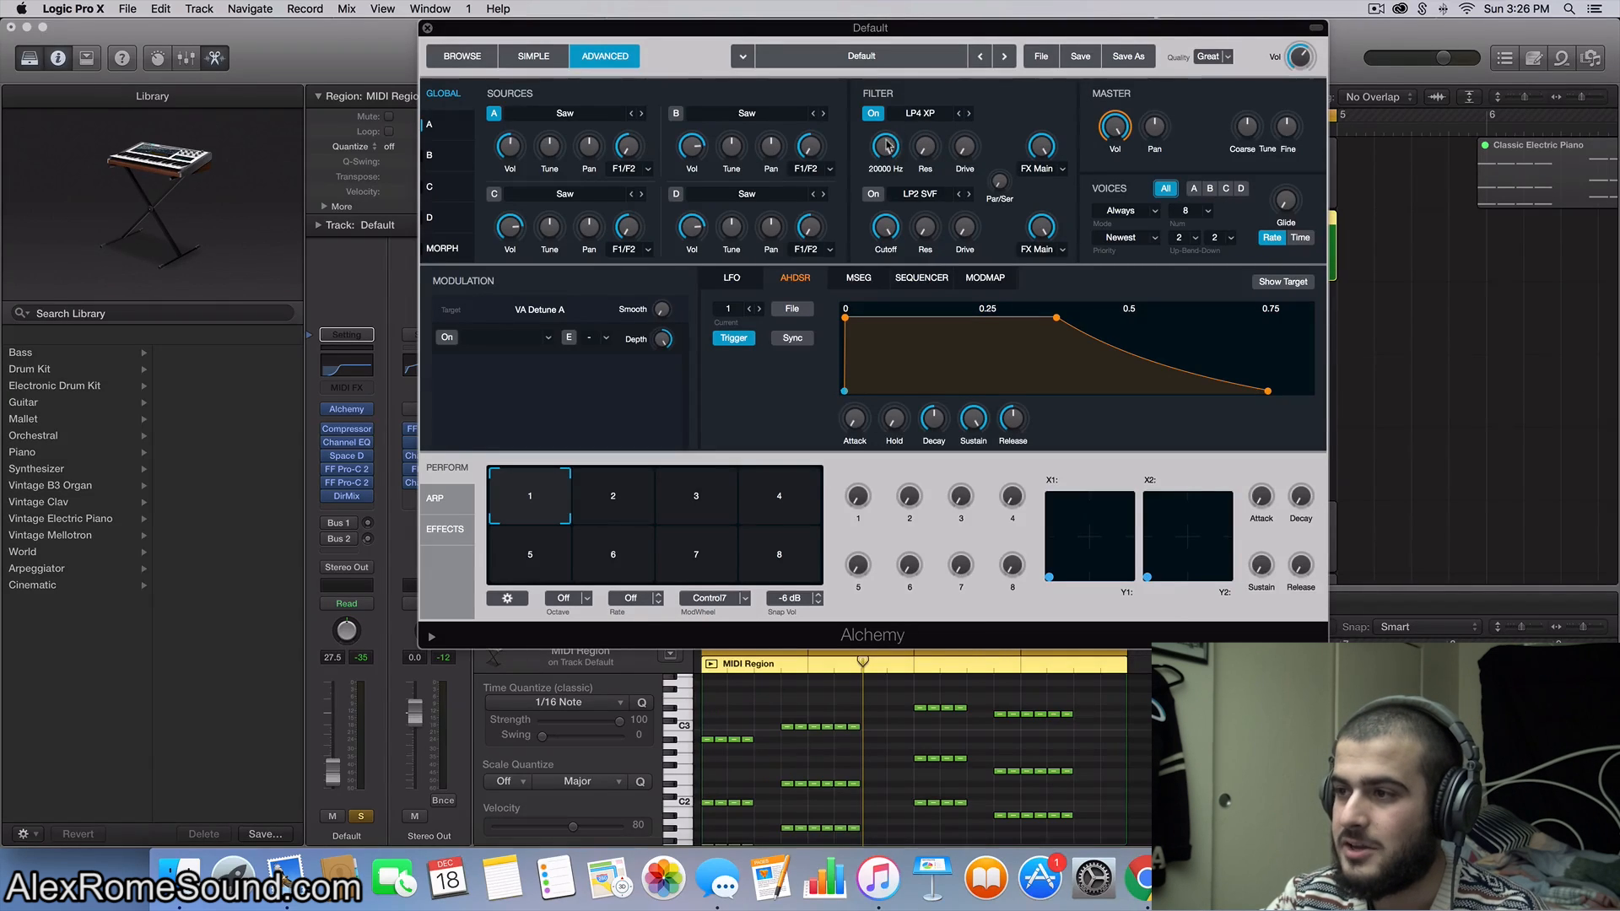
Step: Assign the AHDSR 2 envelope as a modulation source for filter 1's cutoff
{"action": "right_click", "coordinate": [888, 147]}
{"action": "right_click", "coordinate": [888, 147]}
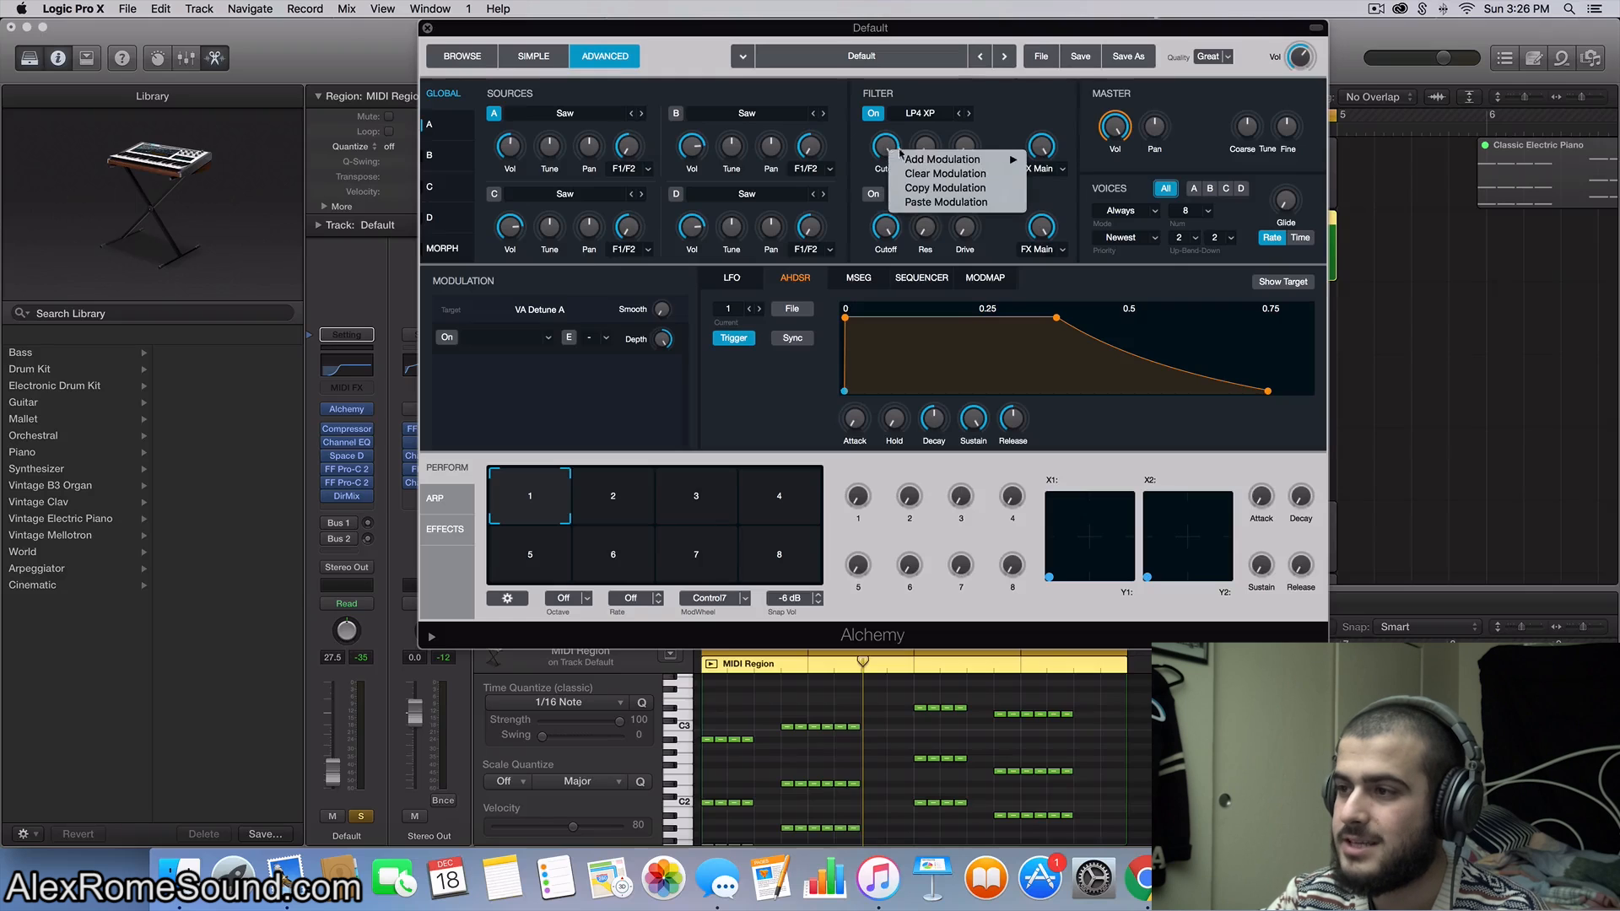
{"action": "mouse_move", "coordinate": [945, 158]}
{"action": "mouse_move", "coordinate": [1097, 174]}
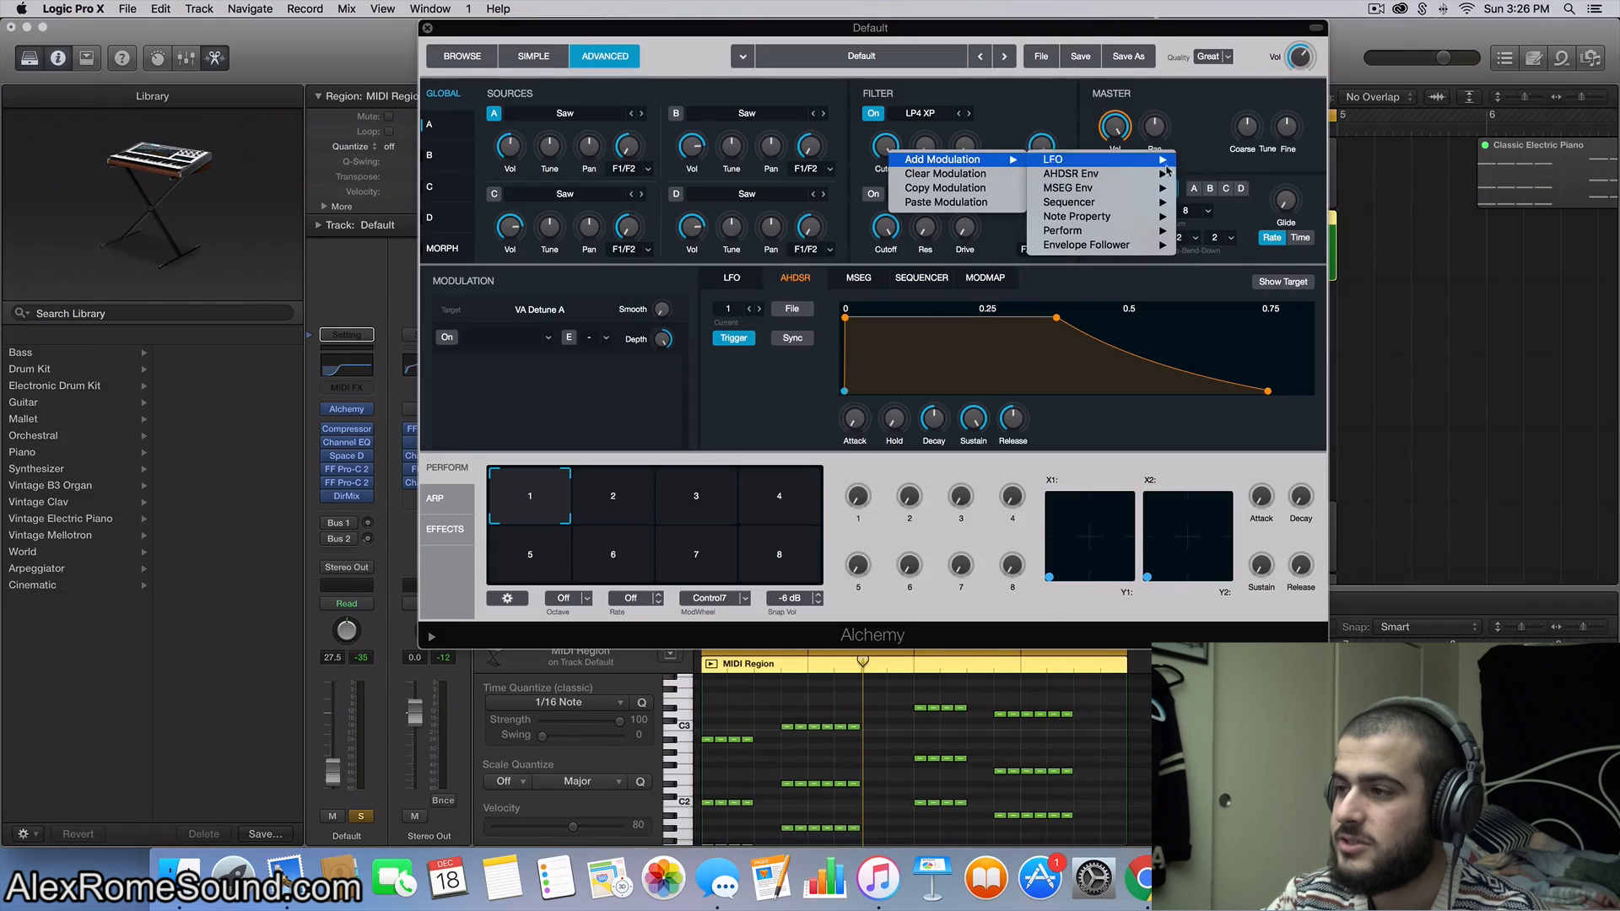
{"action": "left_click", "coordinate": [1216, 188]}
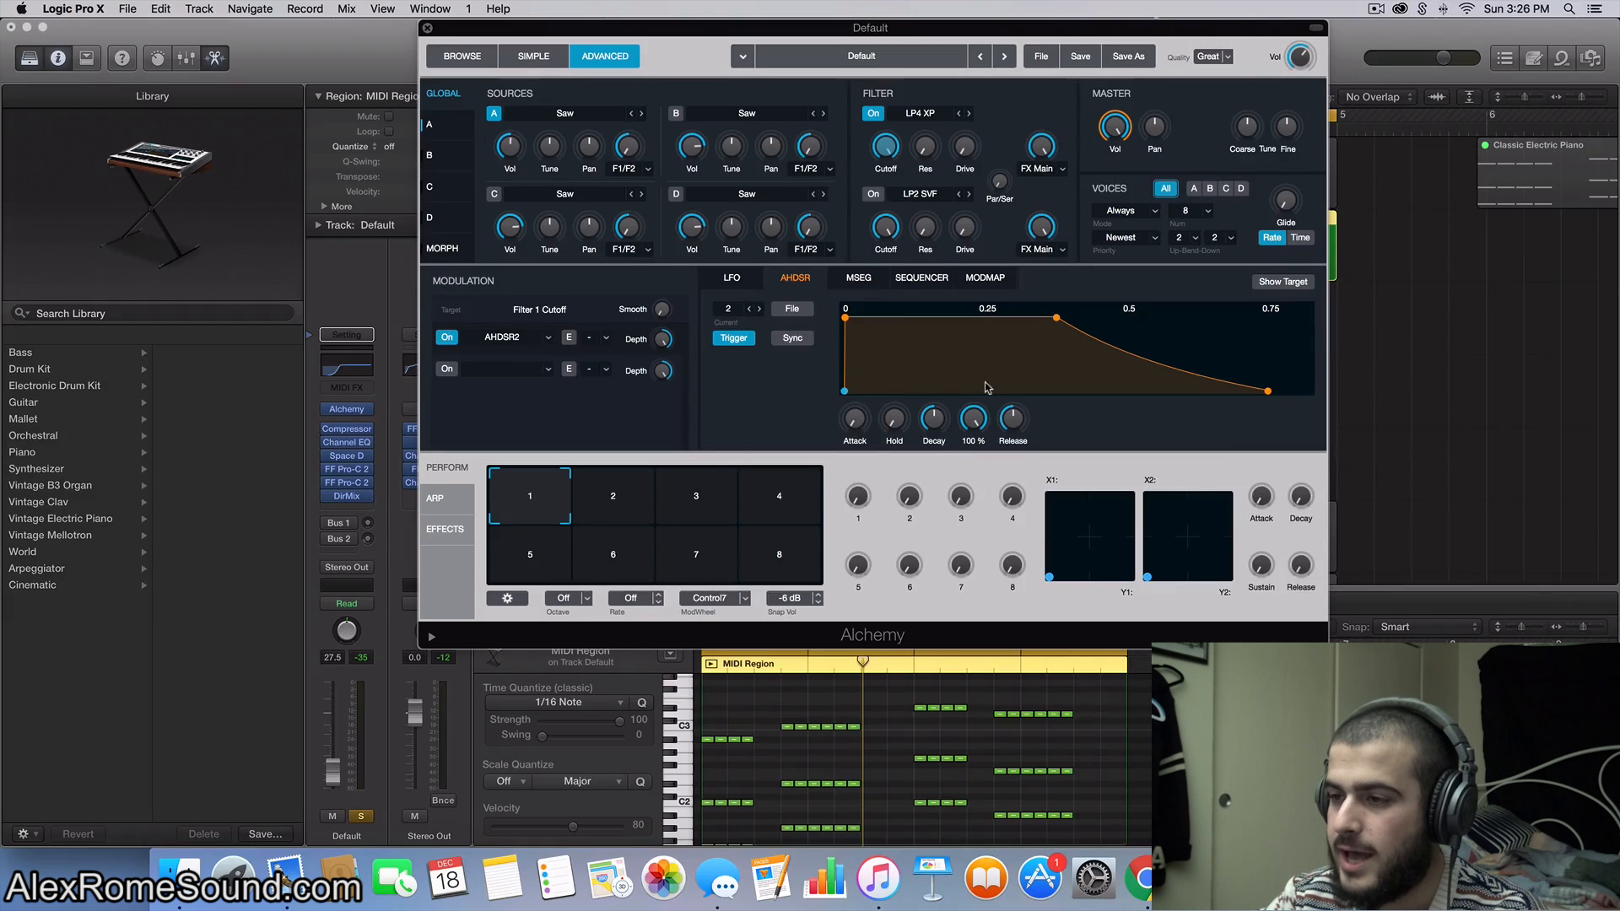
Step: Set AHDSR 2's sustain to 0% and its decay to 0.41 s, and lower filter 1's cutoff while the chords play
{"action": "left_click_drag", "start_coordinate": [970, 428], "coordinate": [970, 506]}
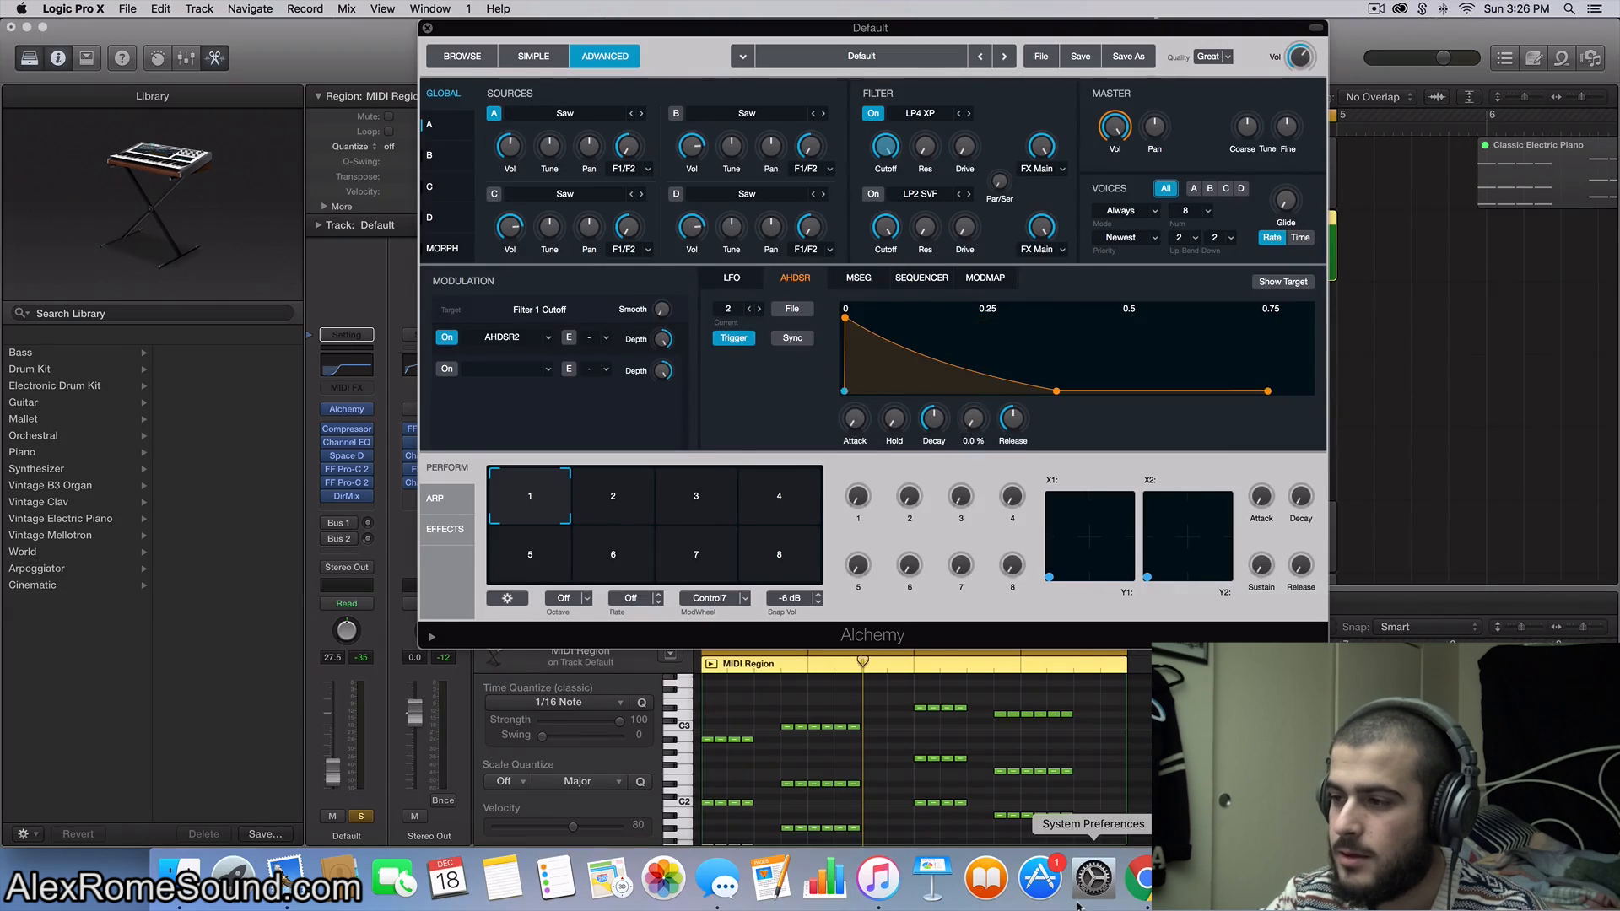
{"action": "left_click_drag", "start_coordinate": [933, 428], "coordinate": [927, 441]}
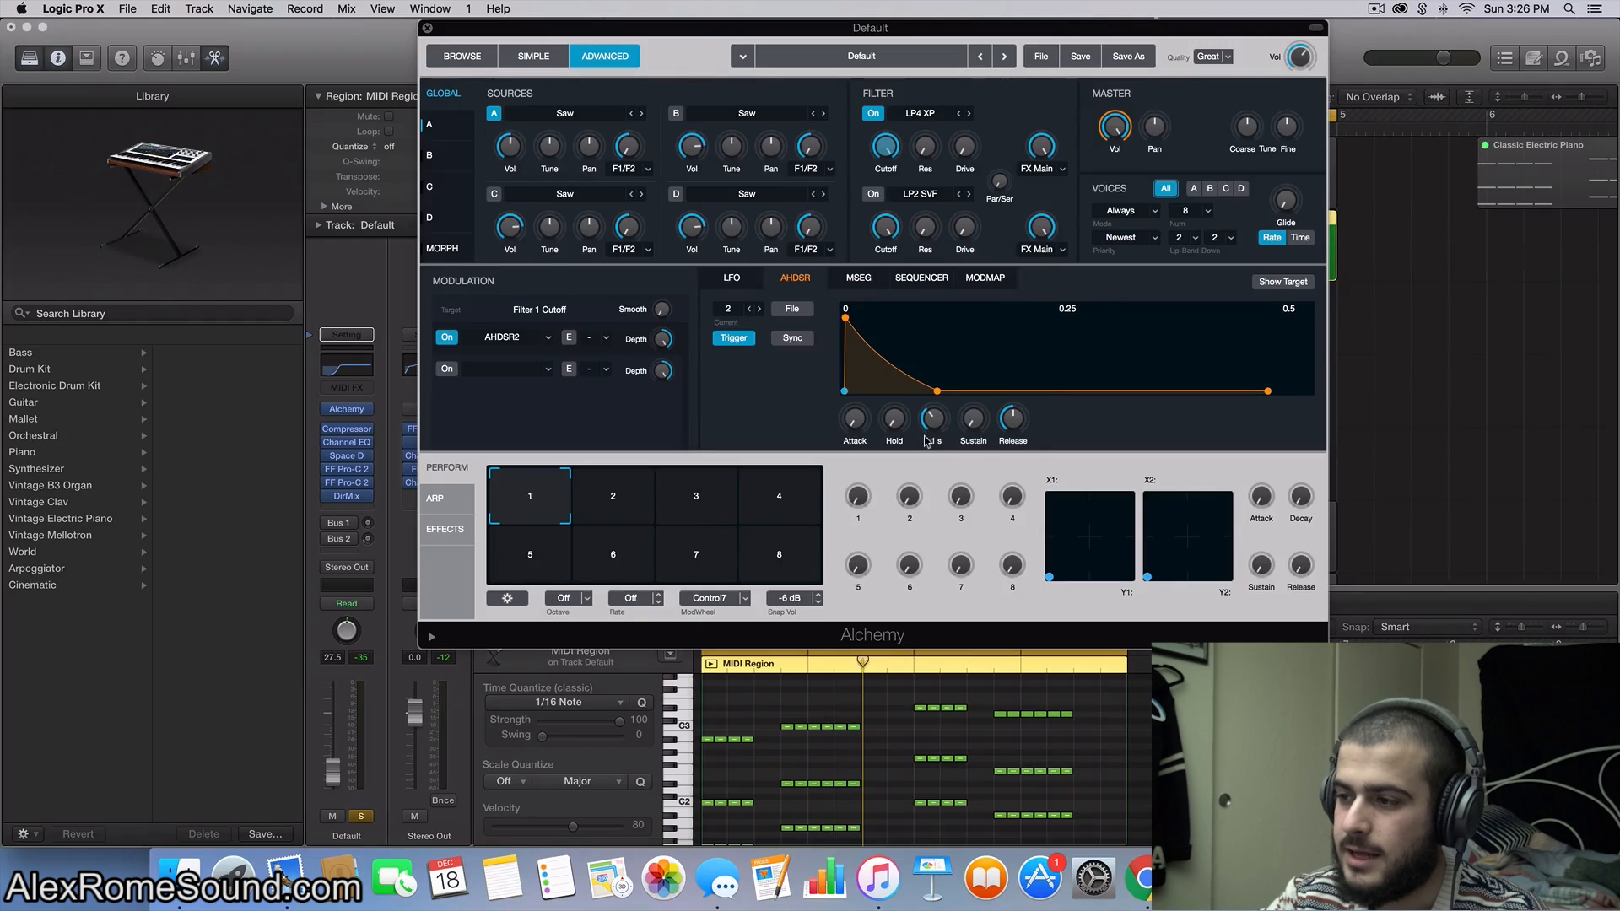
{"action": "key", "text": "space"}
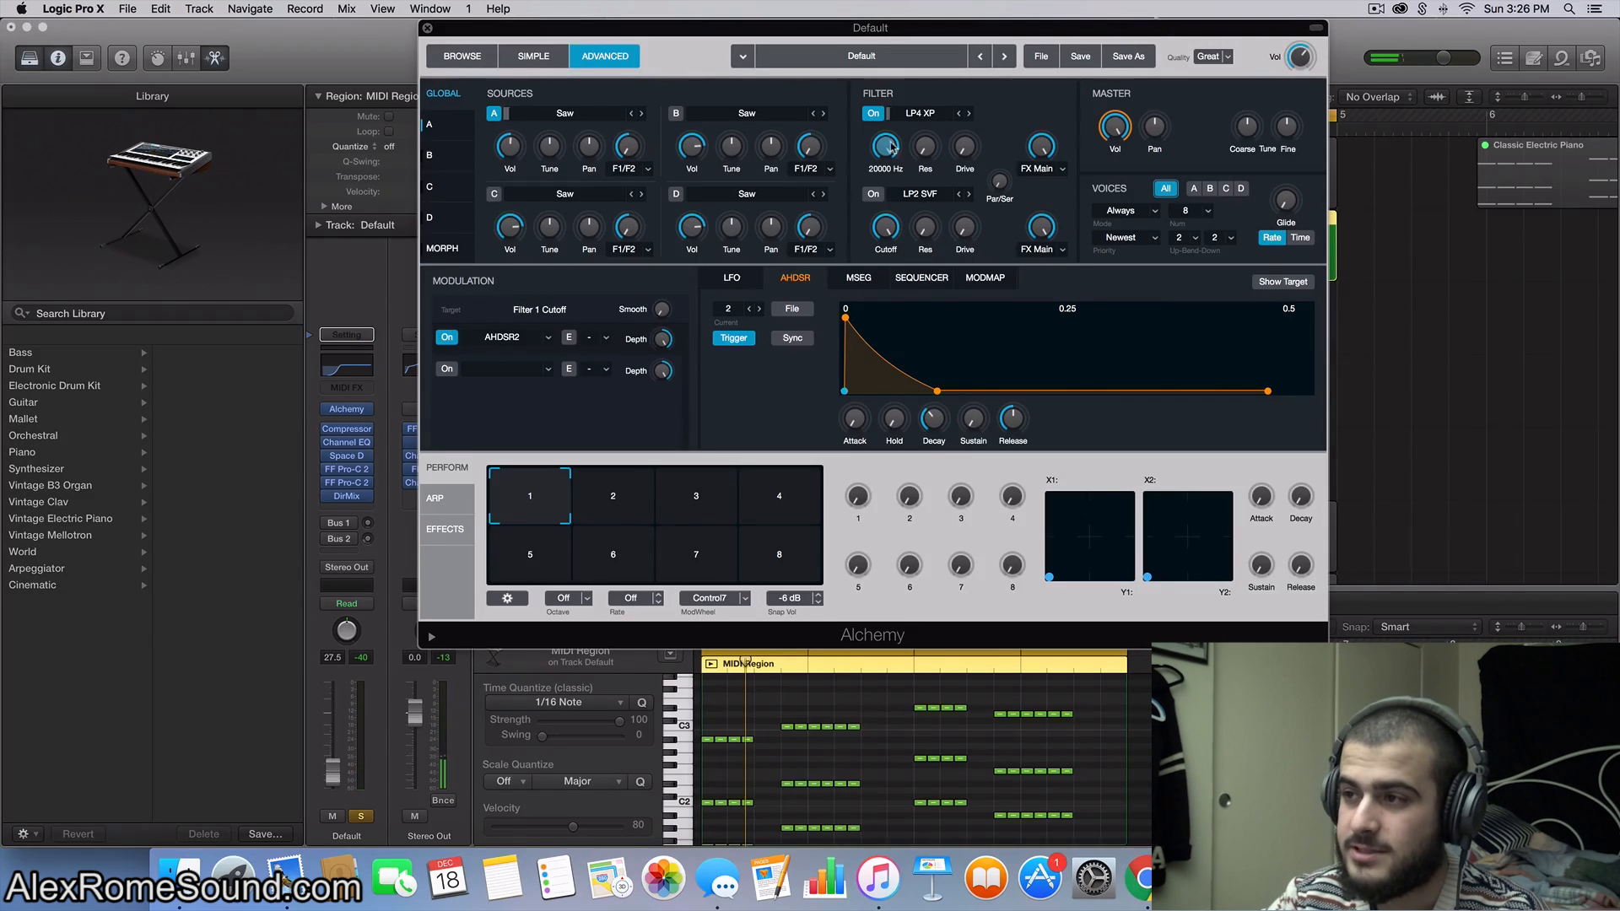
{"action": "left_click_drag", "start_coordinate": [890, 148], "coordinate": [881, 319]}
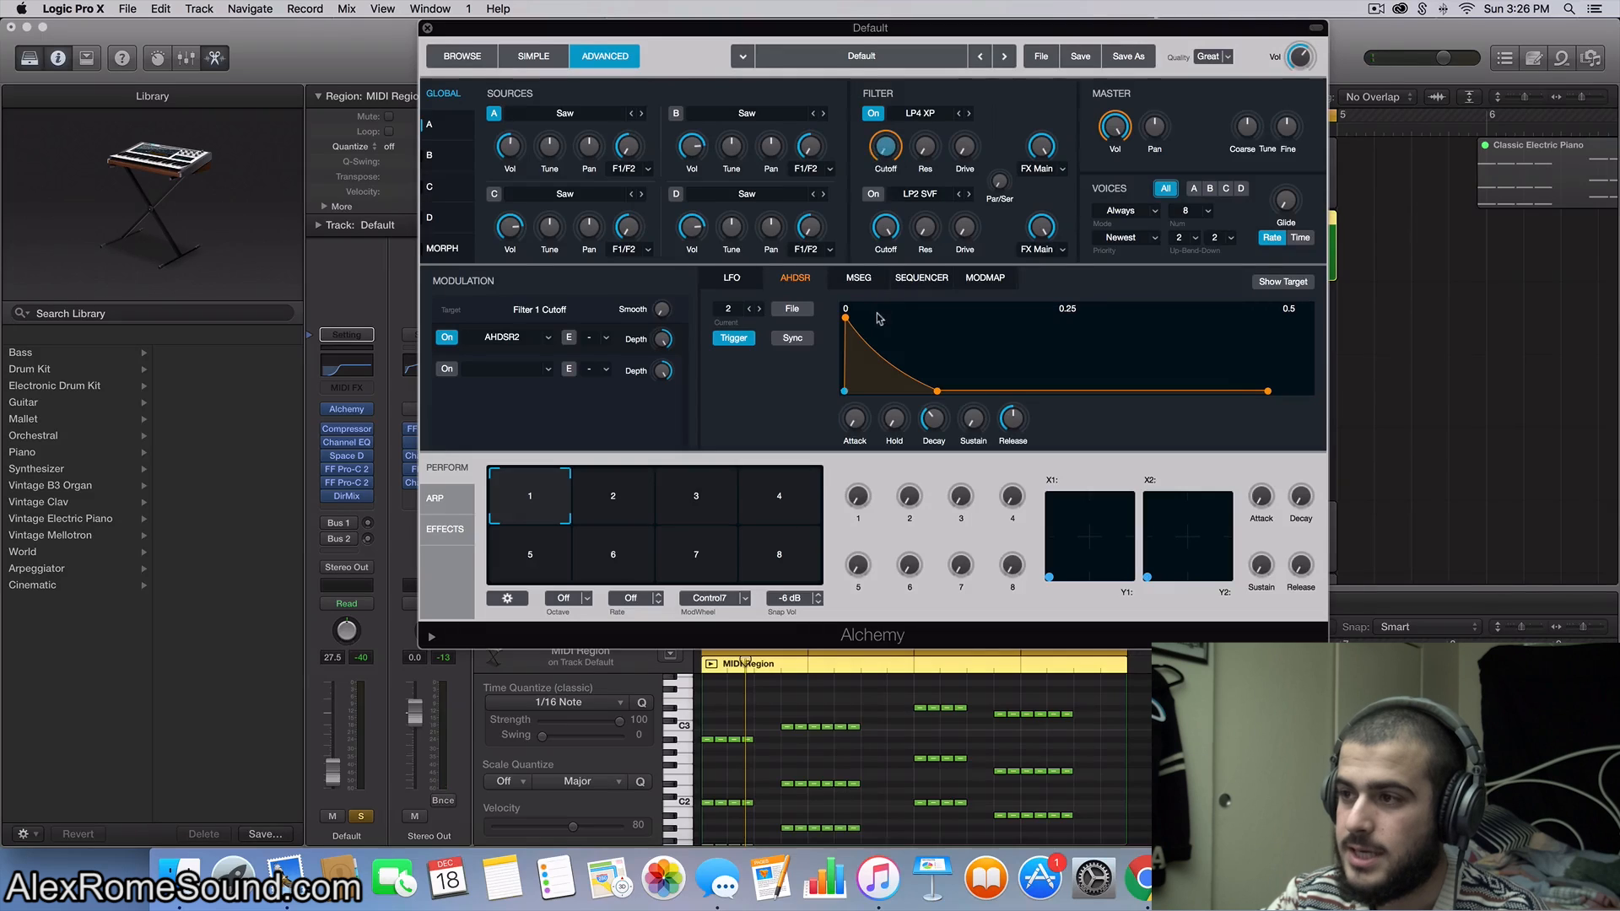
{"action": "left_click_drag", "start_coordinate": [933, 420], "coordinate": [939, 401]}
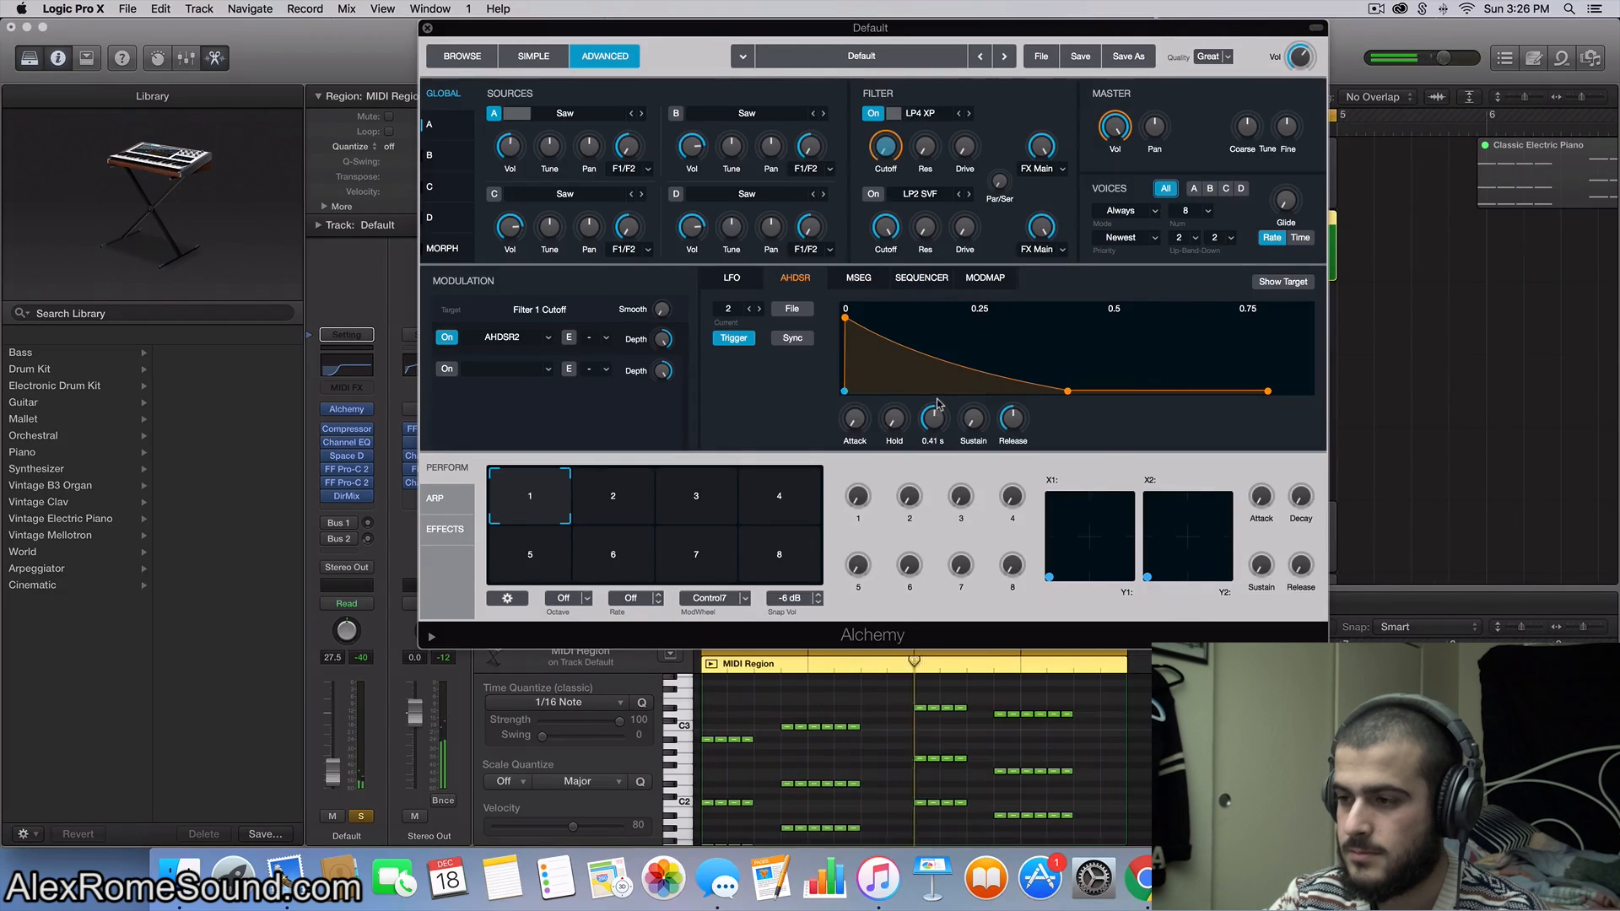
{"action": "key", "text": "space"}
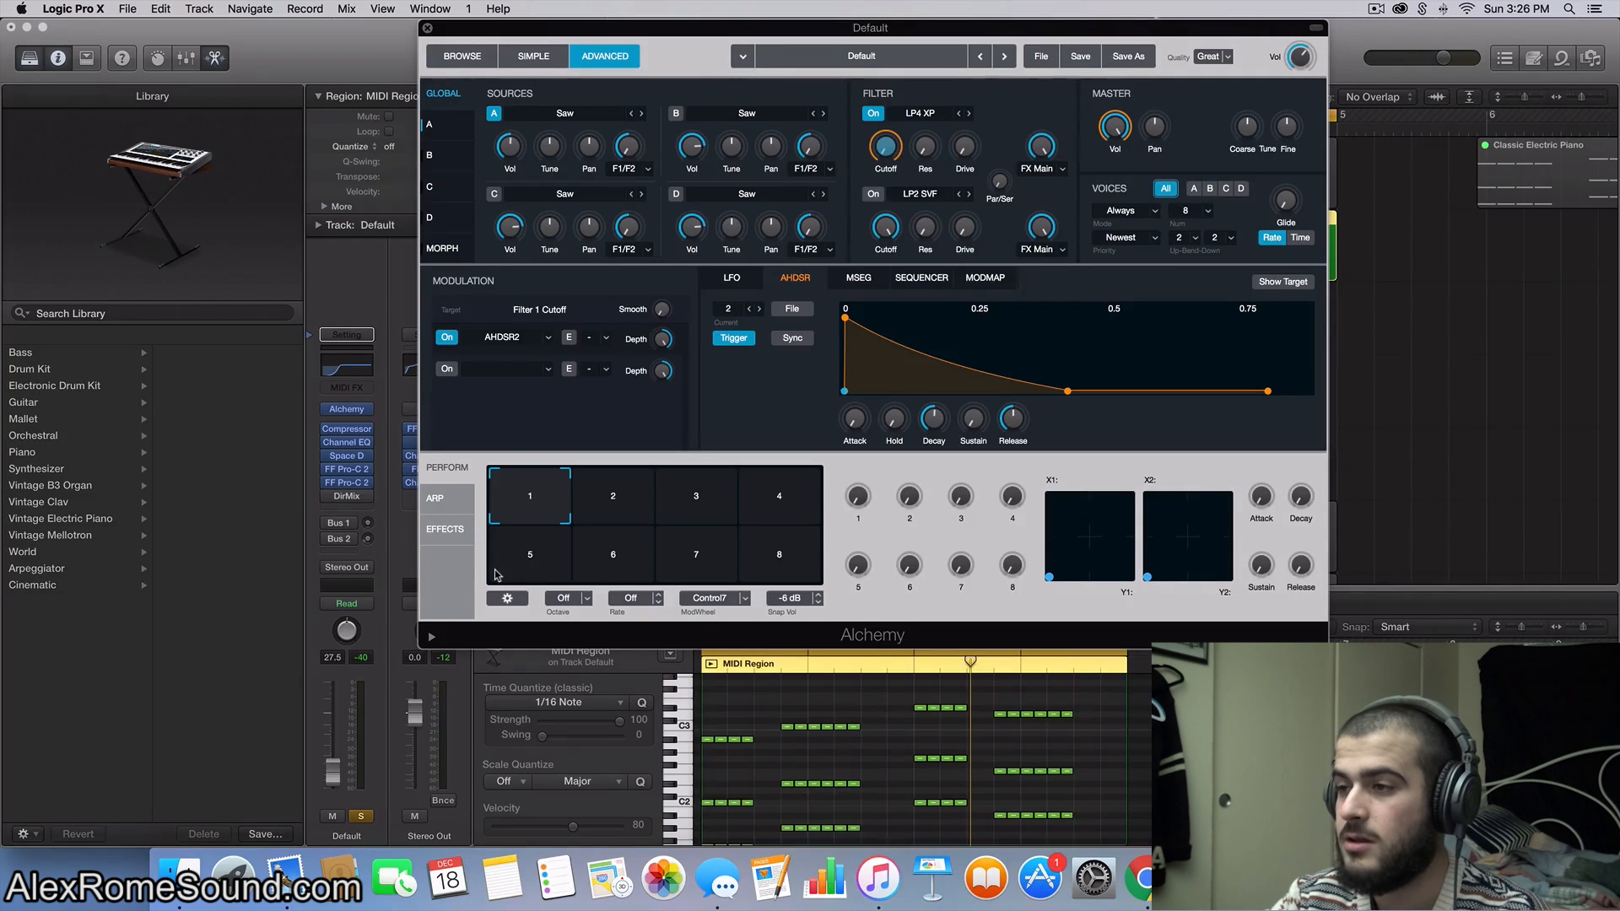
Step: Play the chord loop to hear the envelope-filtered synth sound
{"action": "key", "text": "space"}
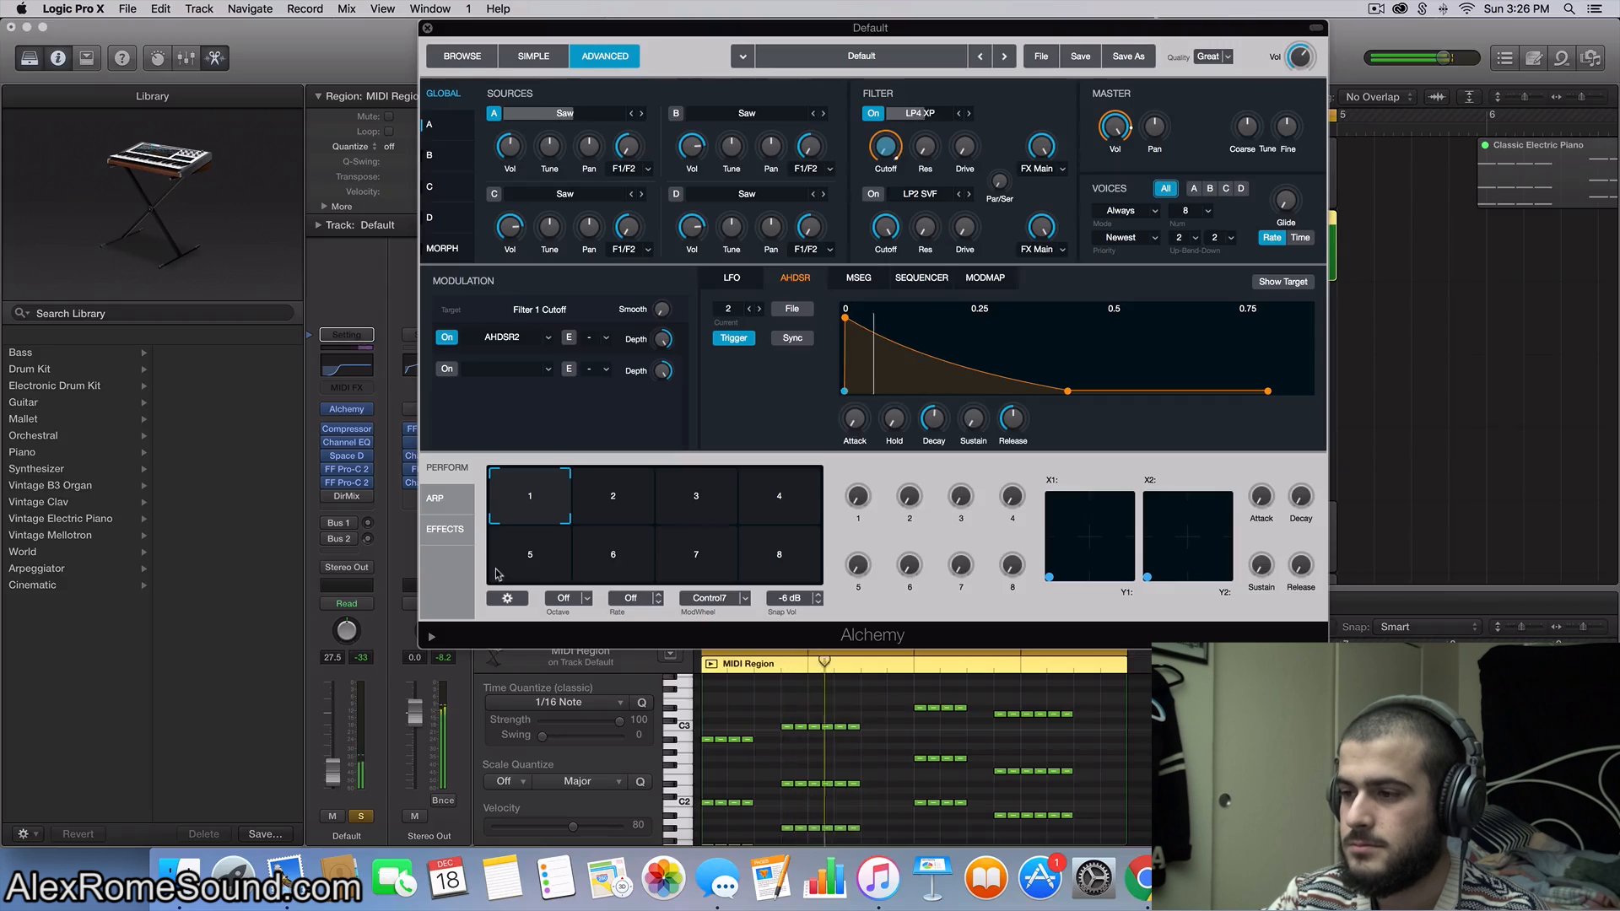
{"action": "key", "text": "space"}
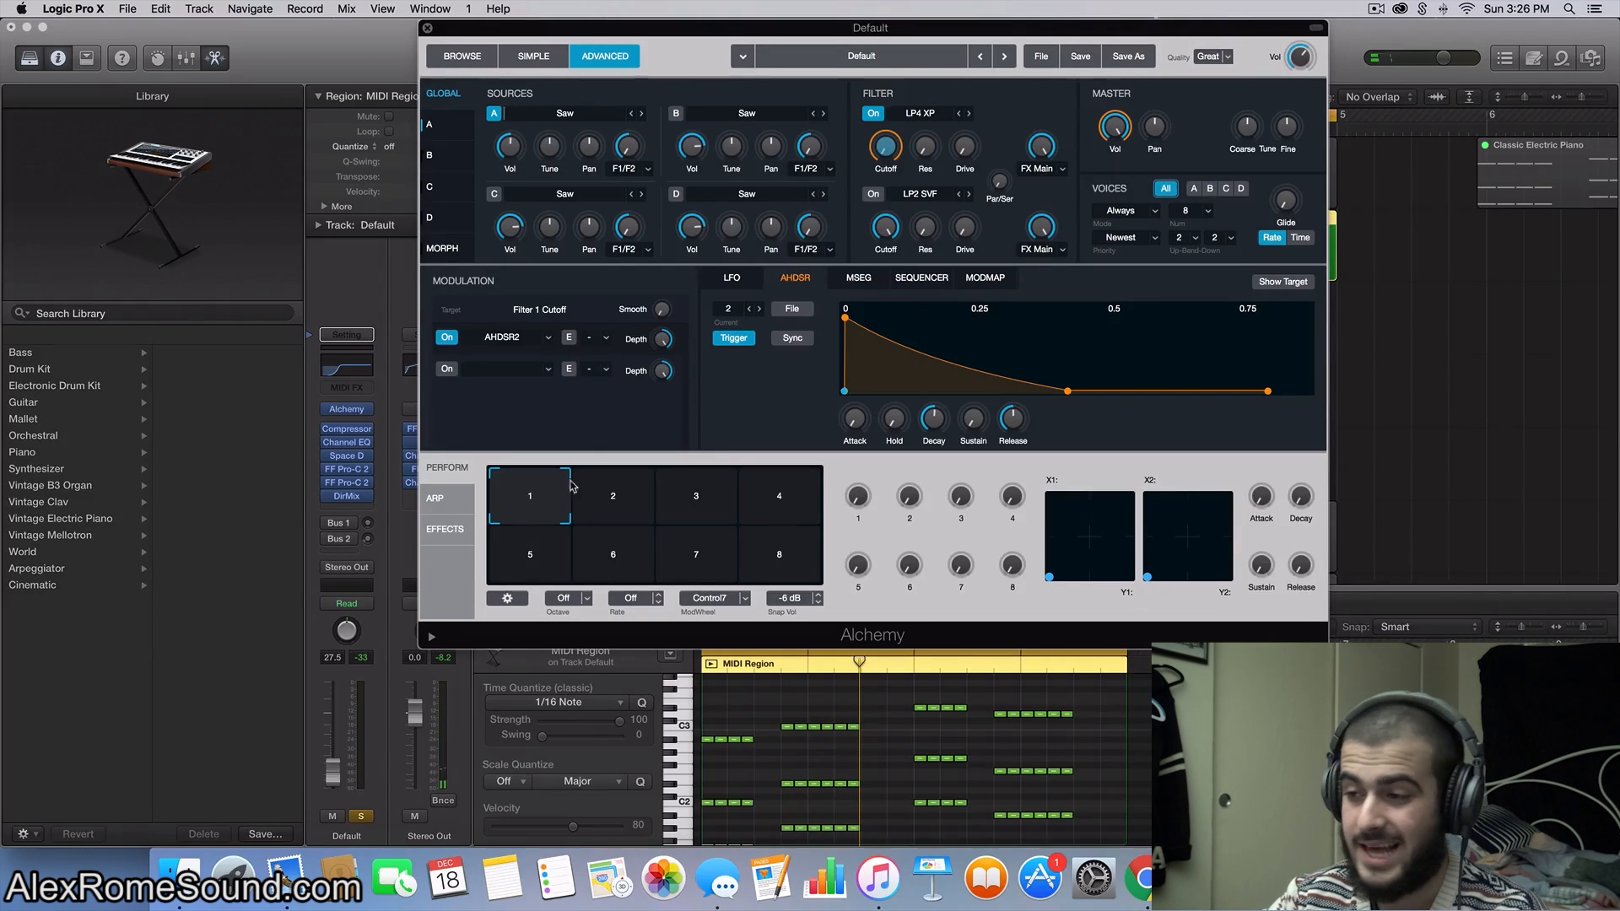
{"action": "key", "text": "space"}
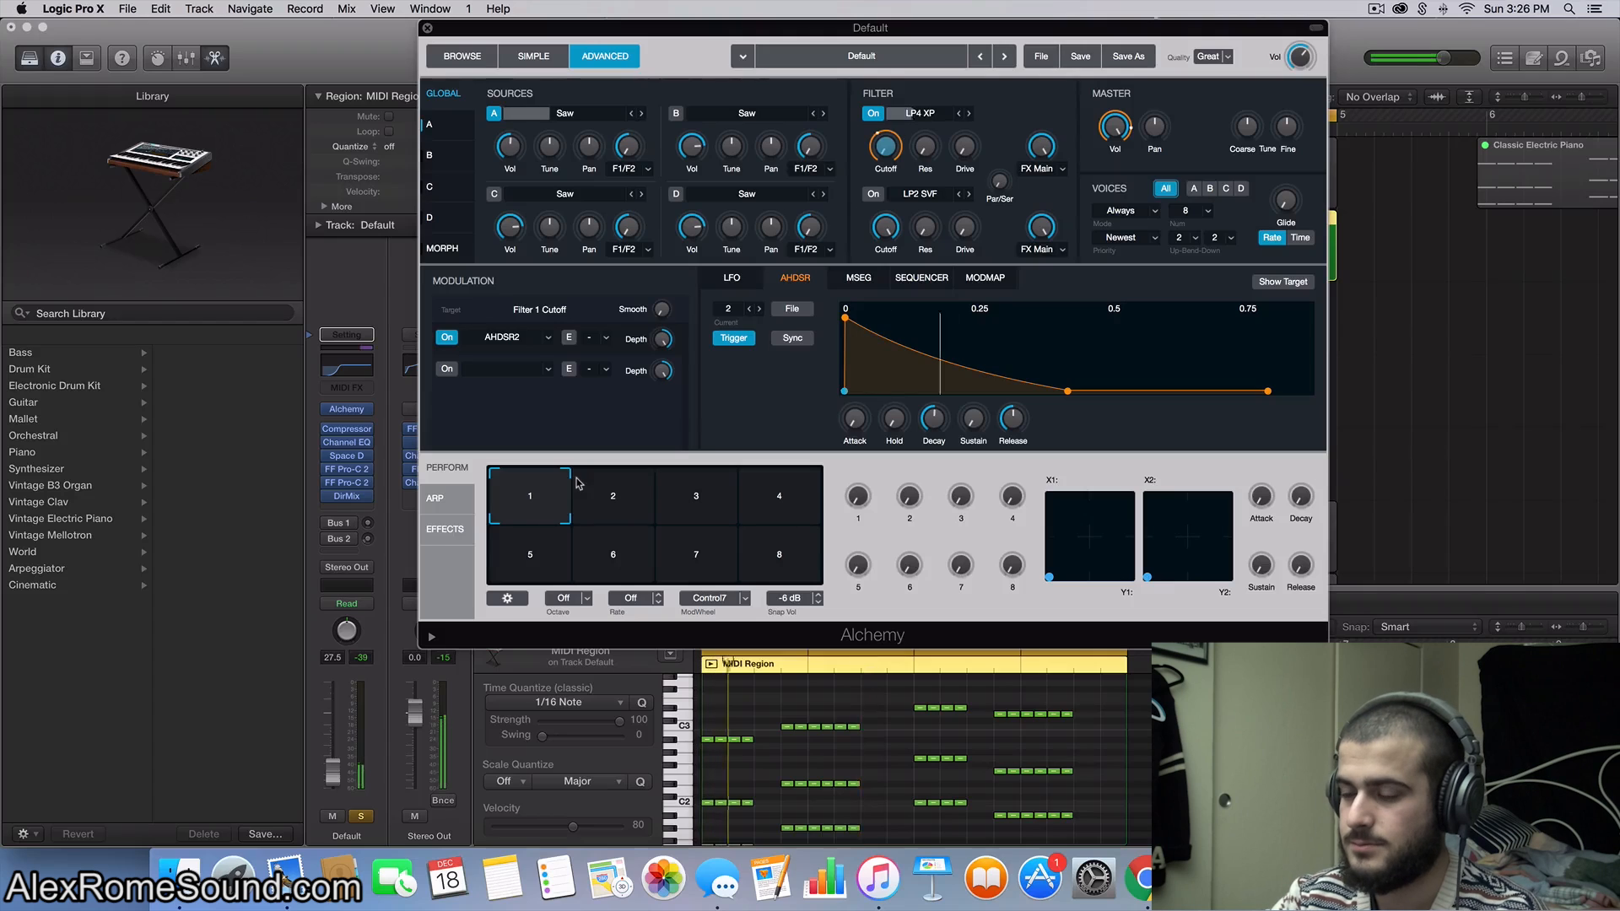
{"action": "mouse_move", "coordinate": [943, 424]}
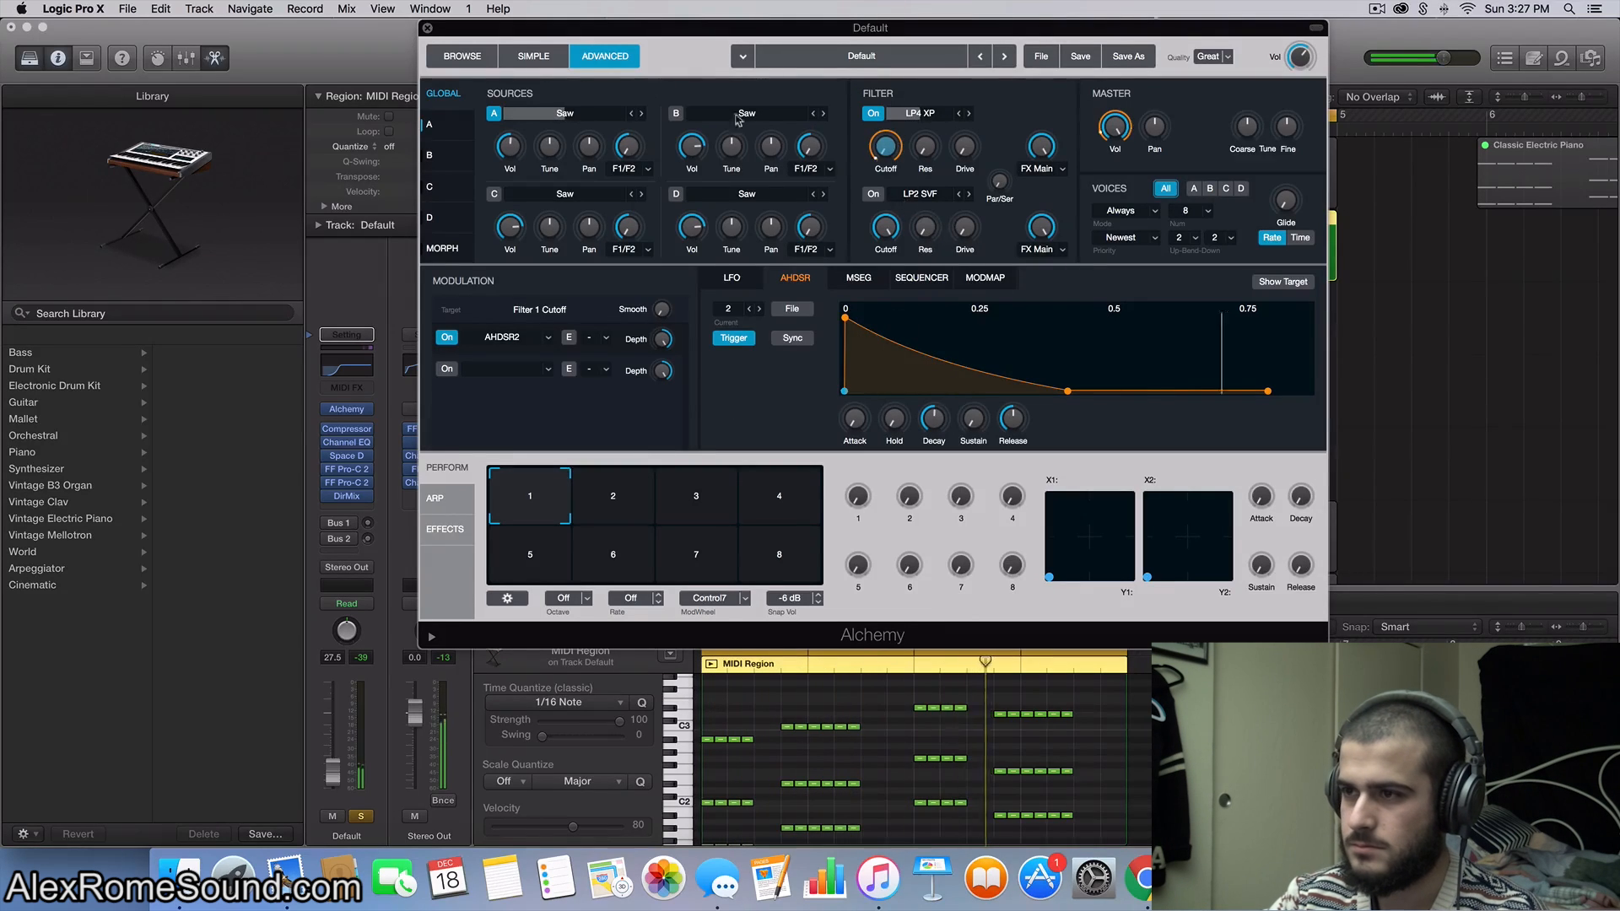
Step: Close Alchemy, clear the region selection and show automation on all tracks in the arrangement
{"action": "left_click", "coordinate": [428, 28]}
{"action": "left_click", "coordinate": [996, 318]}
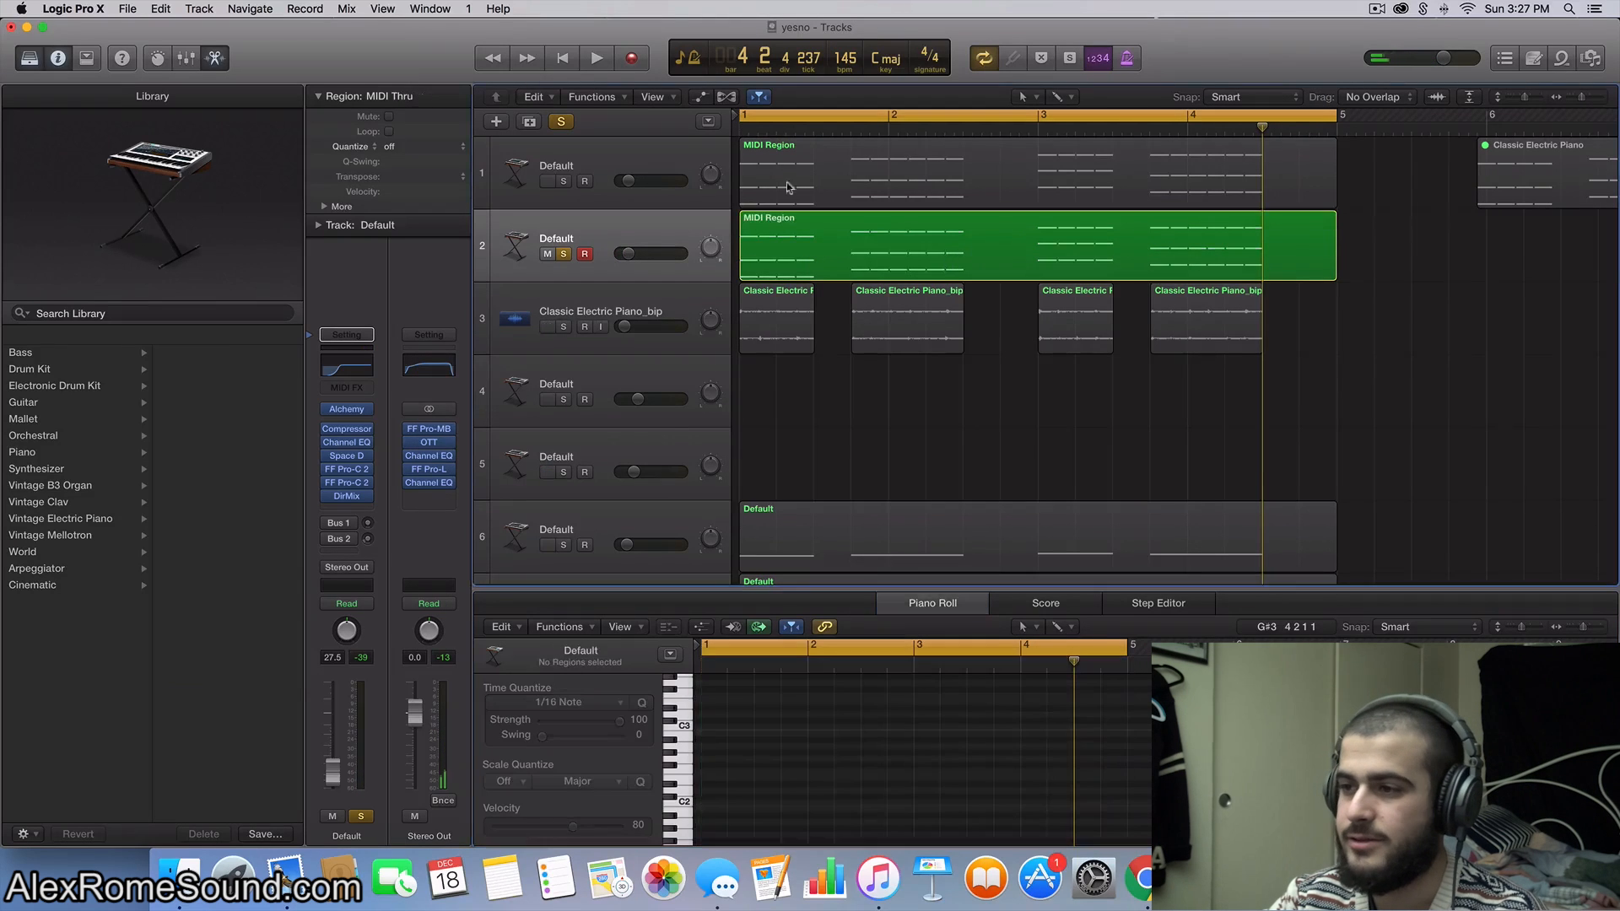
{"action": "left_click", "coordinate": [700, 96]}
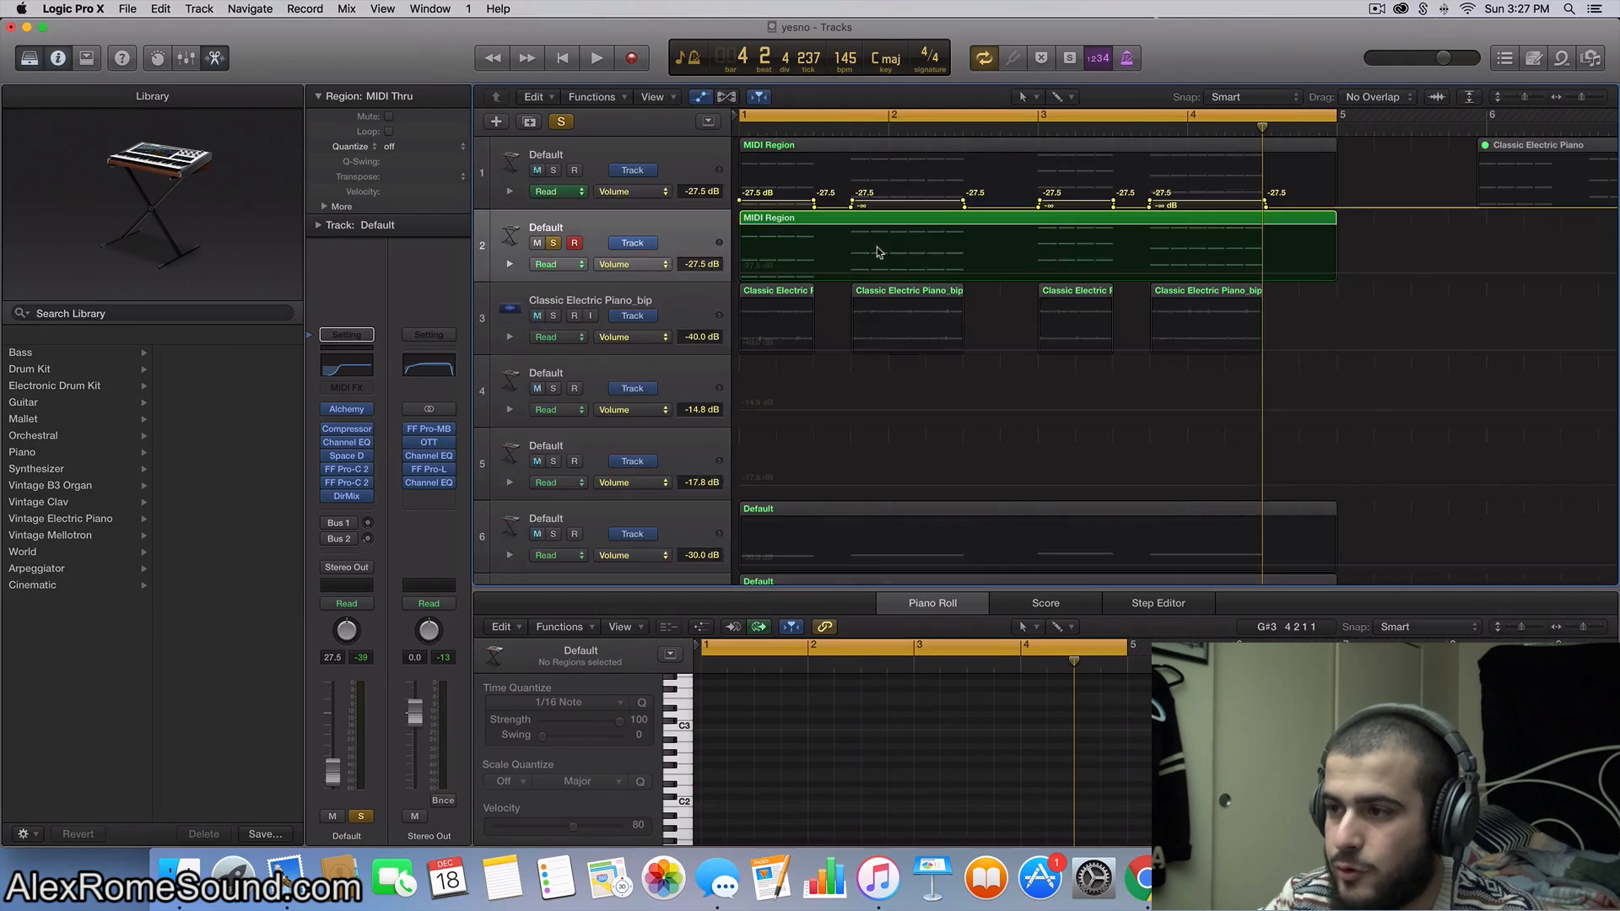
Step: Draw a volume automation drop to −∞ in the gap between track 2's first and second chords, and play it back
{"action": "key", "text": "super+Right"}
{"action": "scroll", "coordinate": [878, 248], "scroll_direction": "right", "scroll_amount": 2}
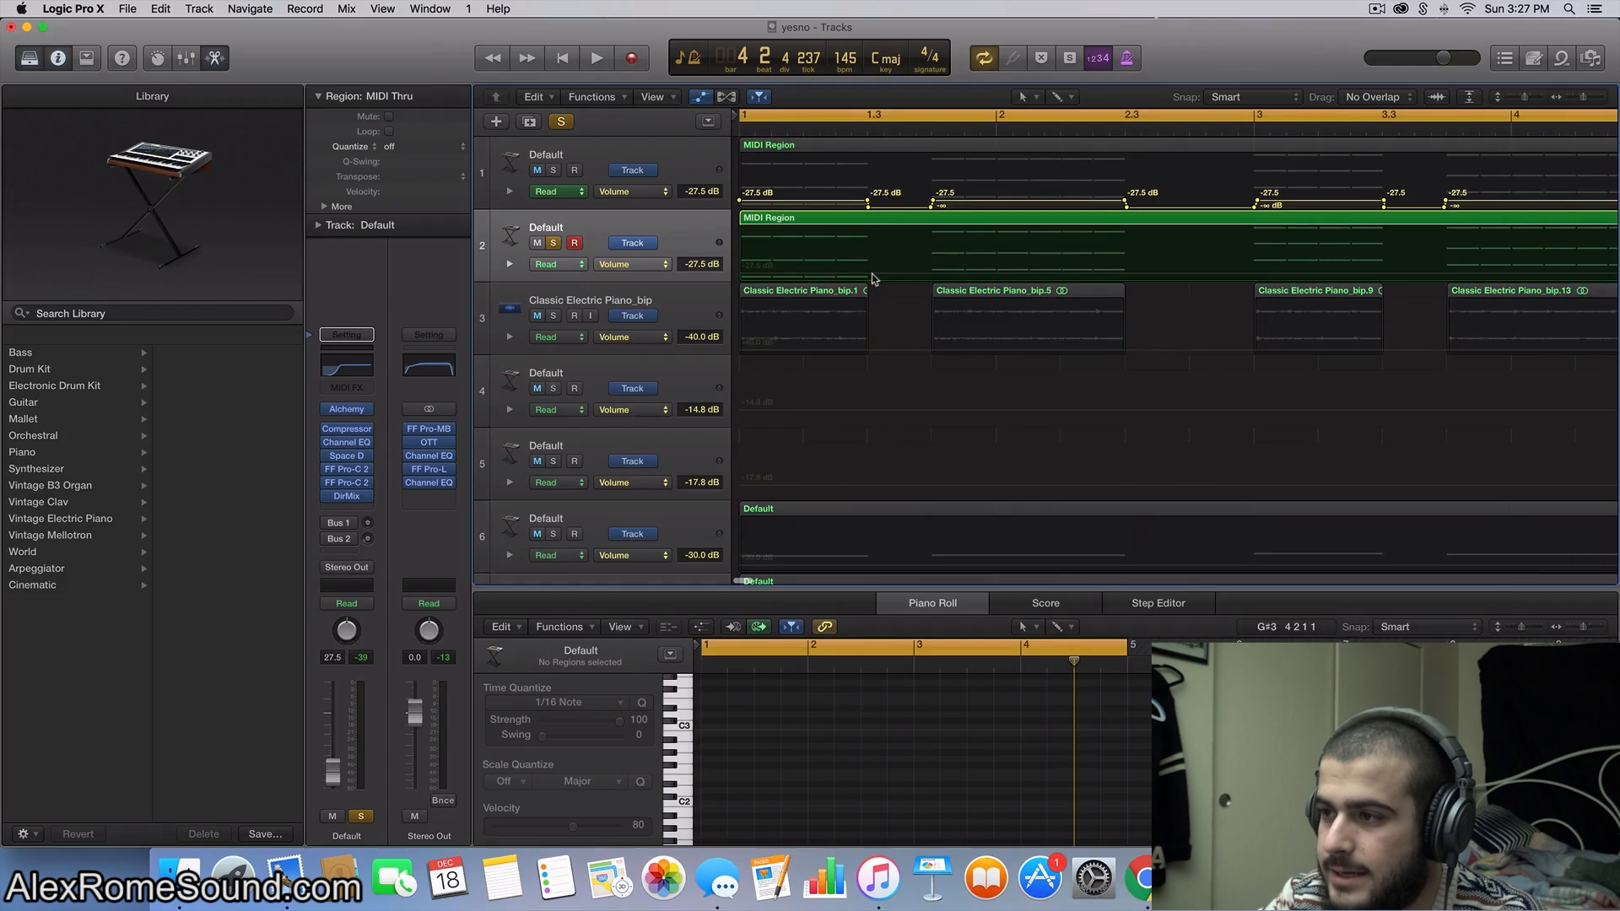
{"action": "left_click", "coordinate": [867, 275]}
{"action": "left_click", "coordinate": [867, 273]}
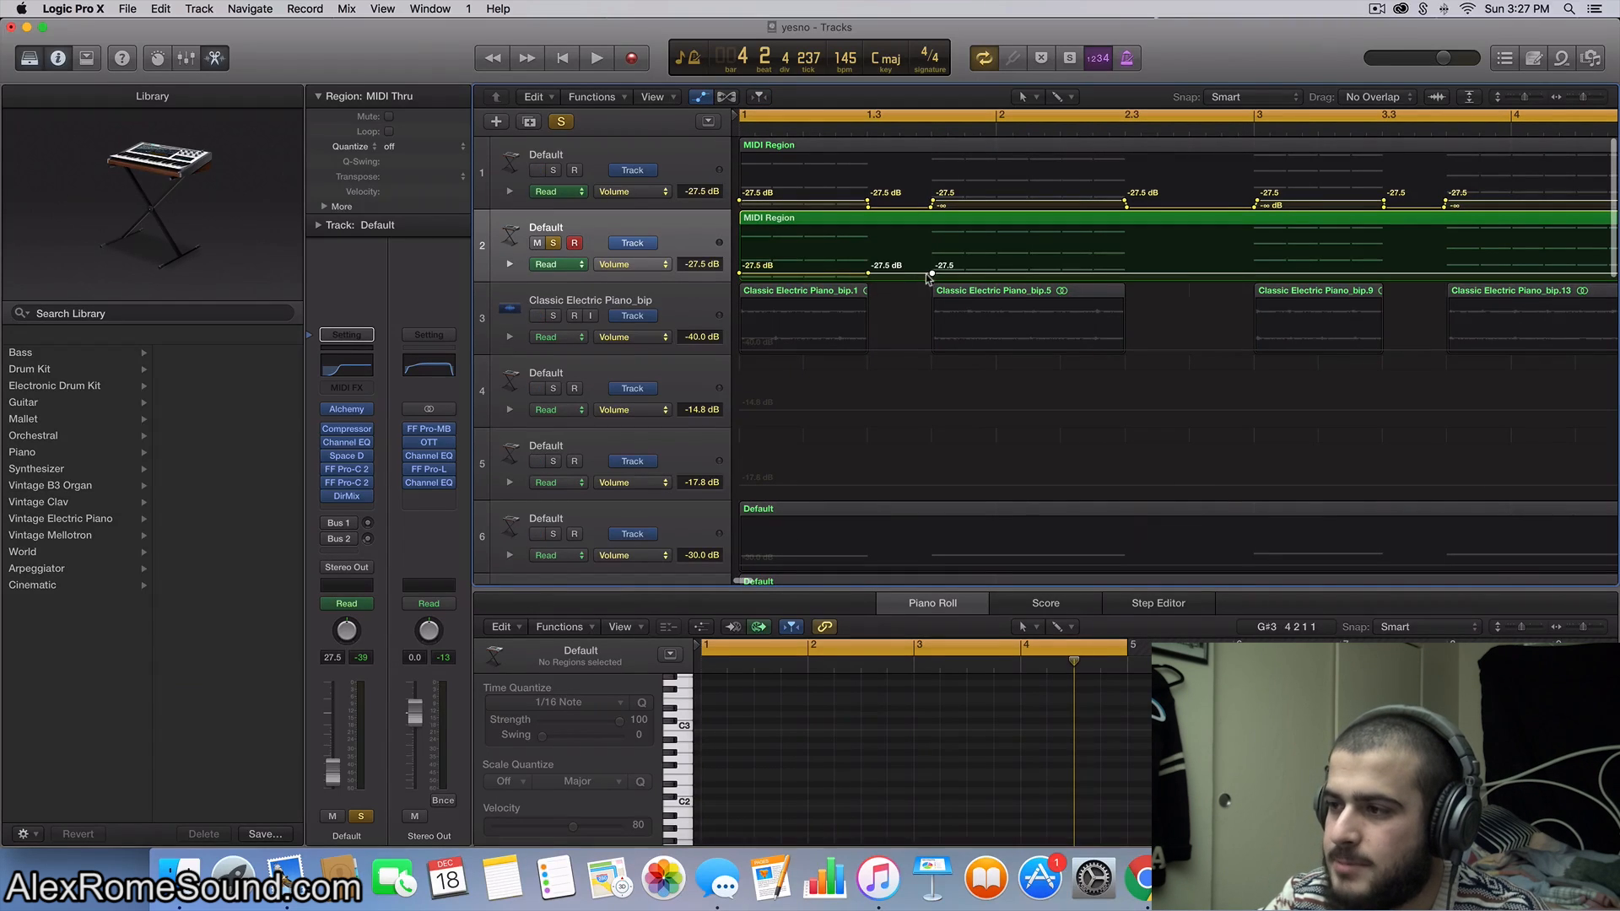
{"action": "left_click", "coordinate": [927, 275]}
{"action": "left_click_drag", "start_coordinate": [880, 275], "coordinate": [933, 281]}
{"action": "key", "text": "space"}
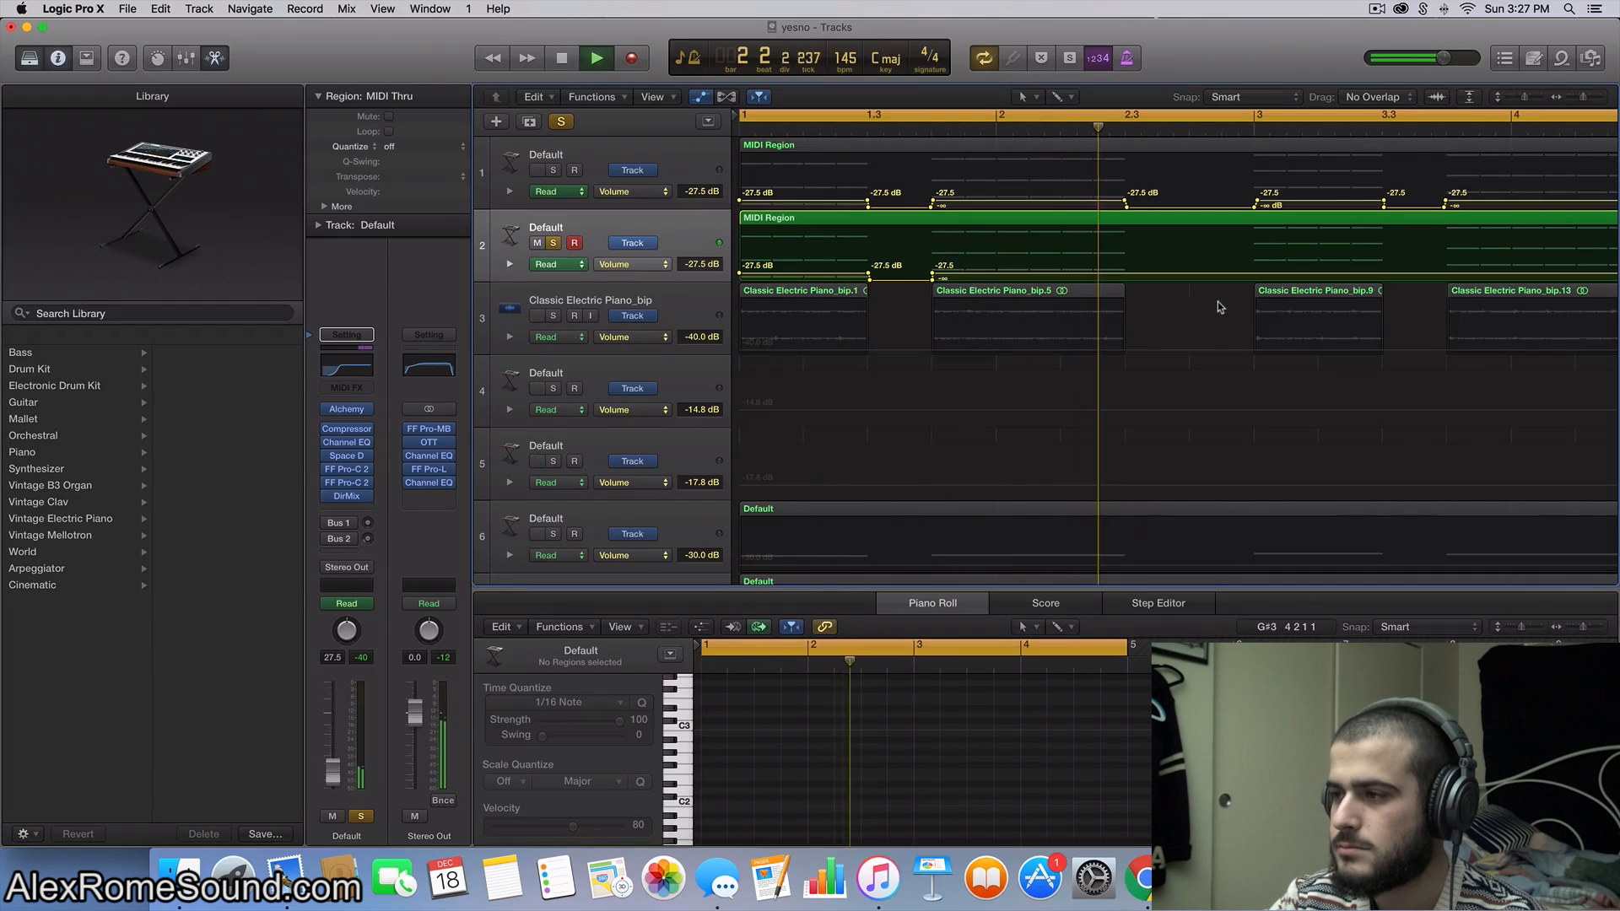
{"action": "key", "text": "space"}
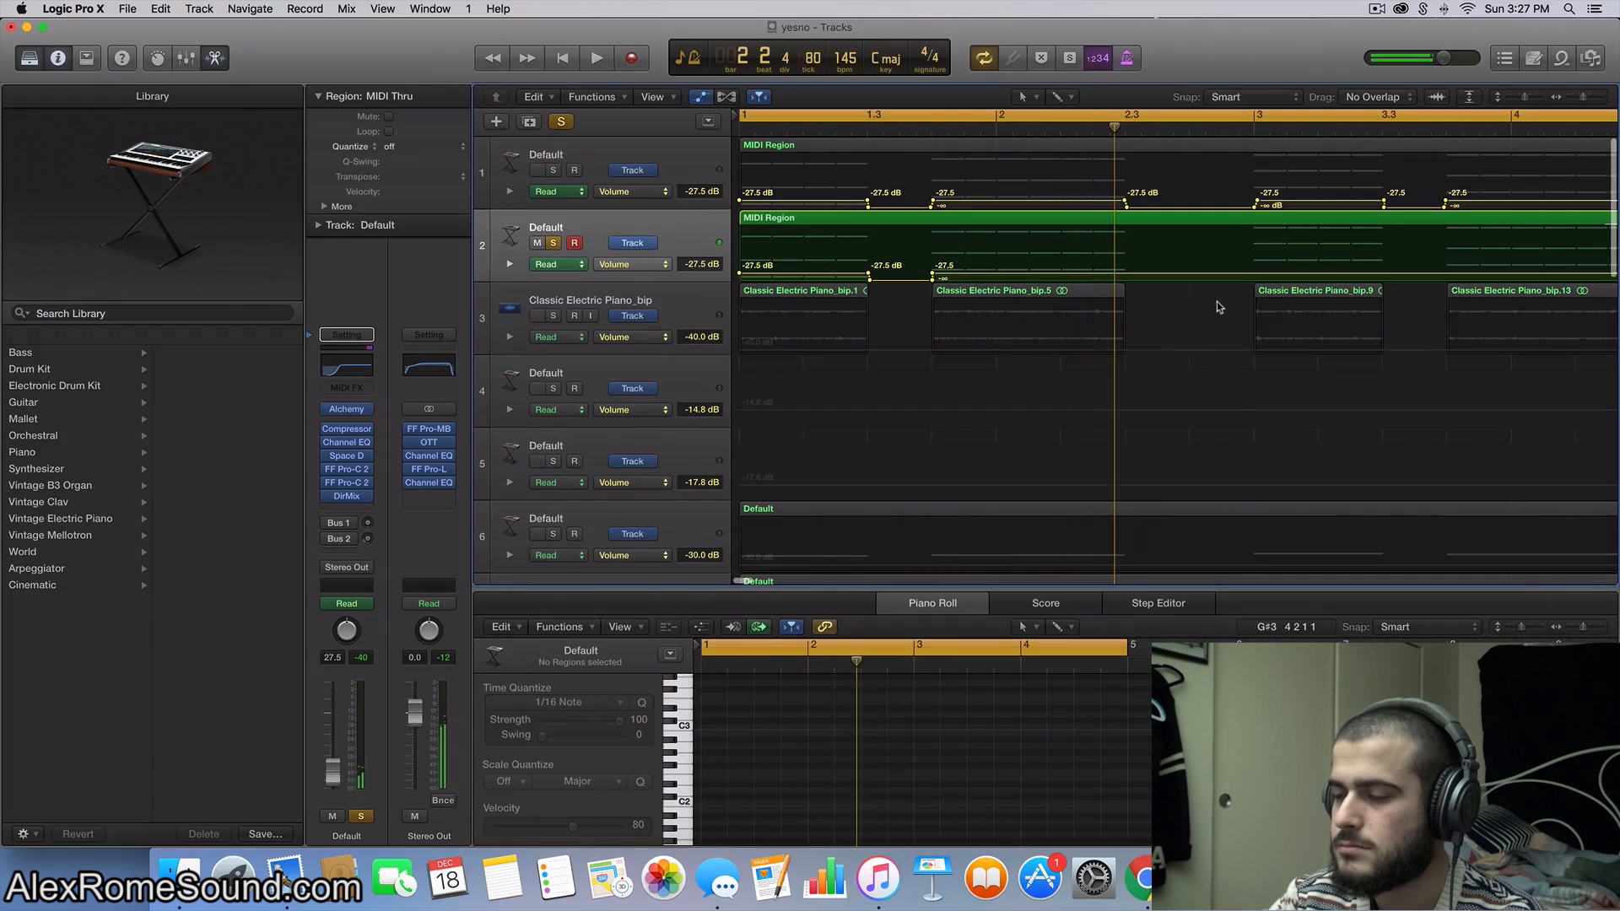
Step: Unsolo track 2 and delete the track along with its MIDI region and automation data
{"action": "left_click", "coordinate": [553, 244]}
{"action": "scroll", "coordinate": [816, 306], "scroll_direction": "down", "scroll_amount": 5}
{"action": "scroll", "coordinate": [816, 306], "scroll_direction": "down", "scroll_amount": 3}
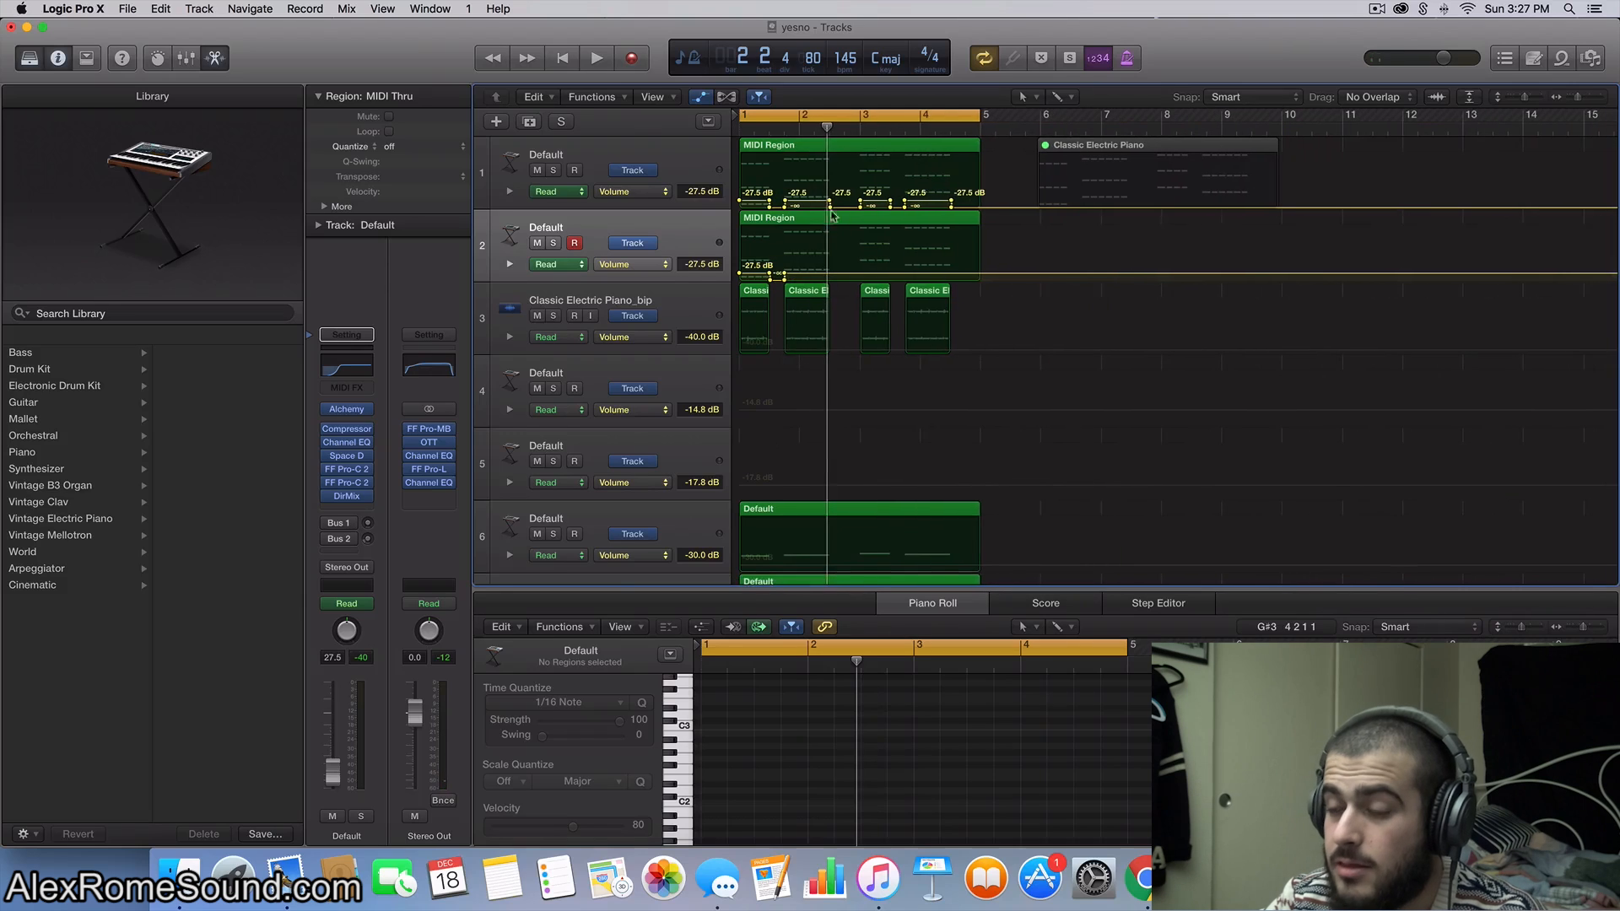
{"action": "scroll", "coordinate": [1024, 230], "scroll_direction": "left", "scroll_amount": 1}
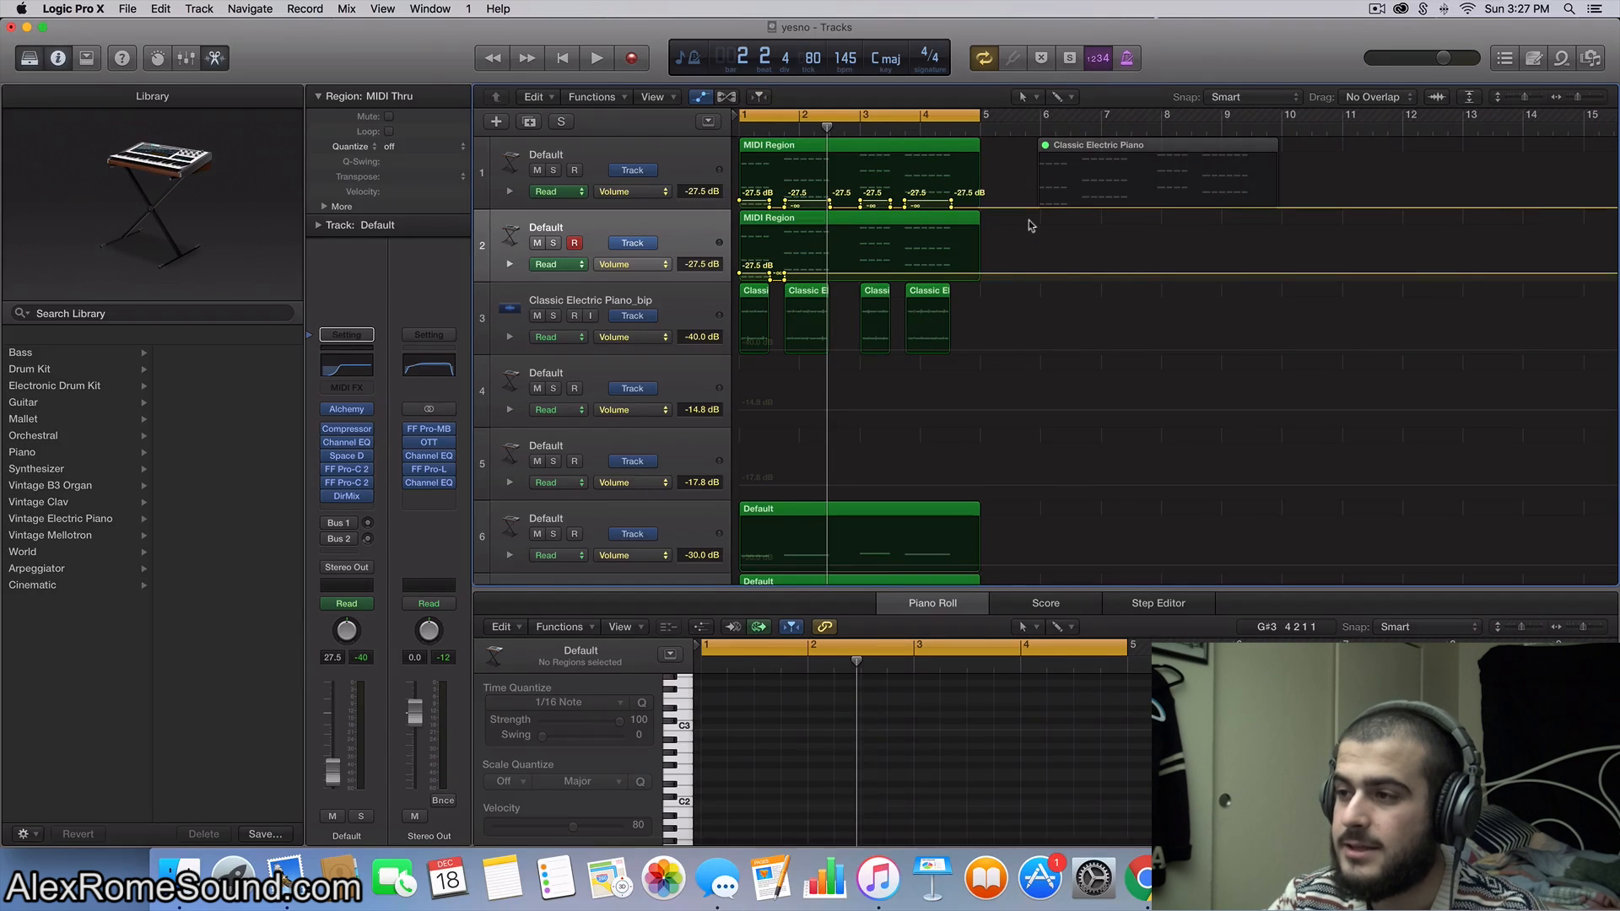
{"action": "left_click", "coordinate": [930, 228]}
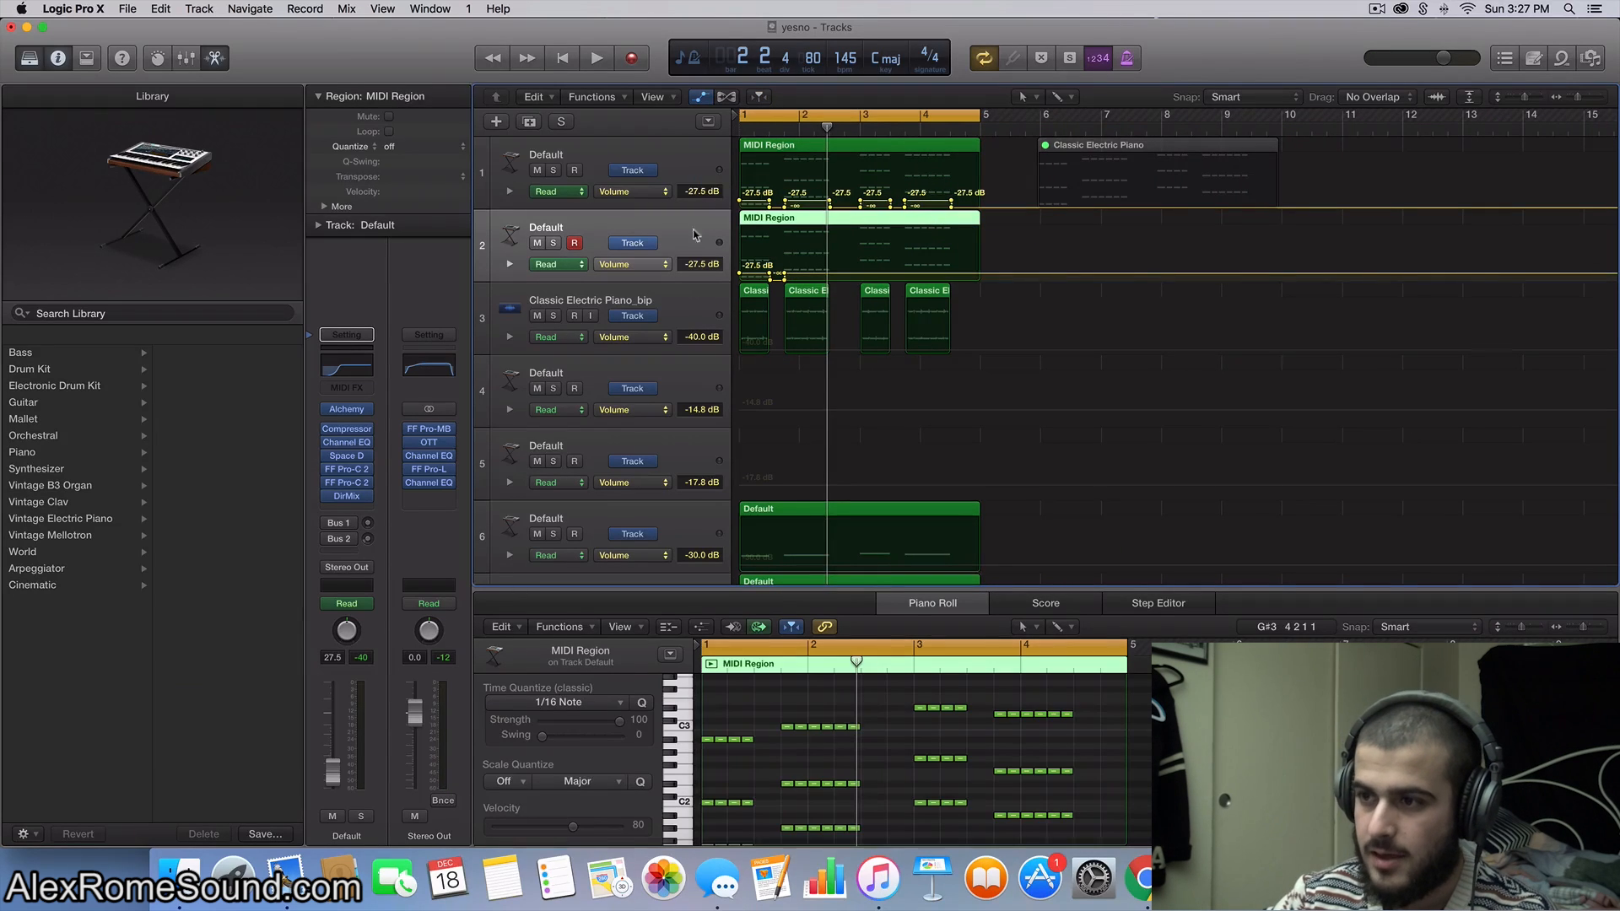
{"action": "key", "text": "ctrl+super+BackSpace"}
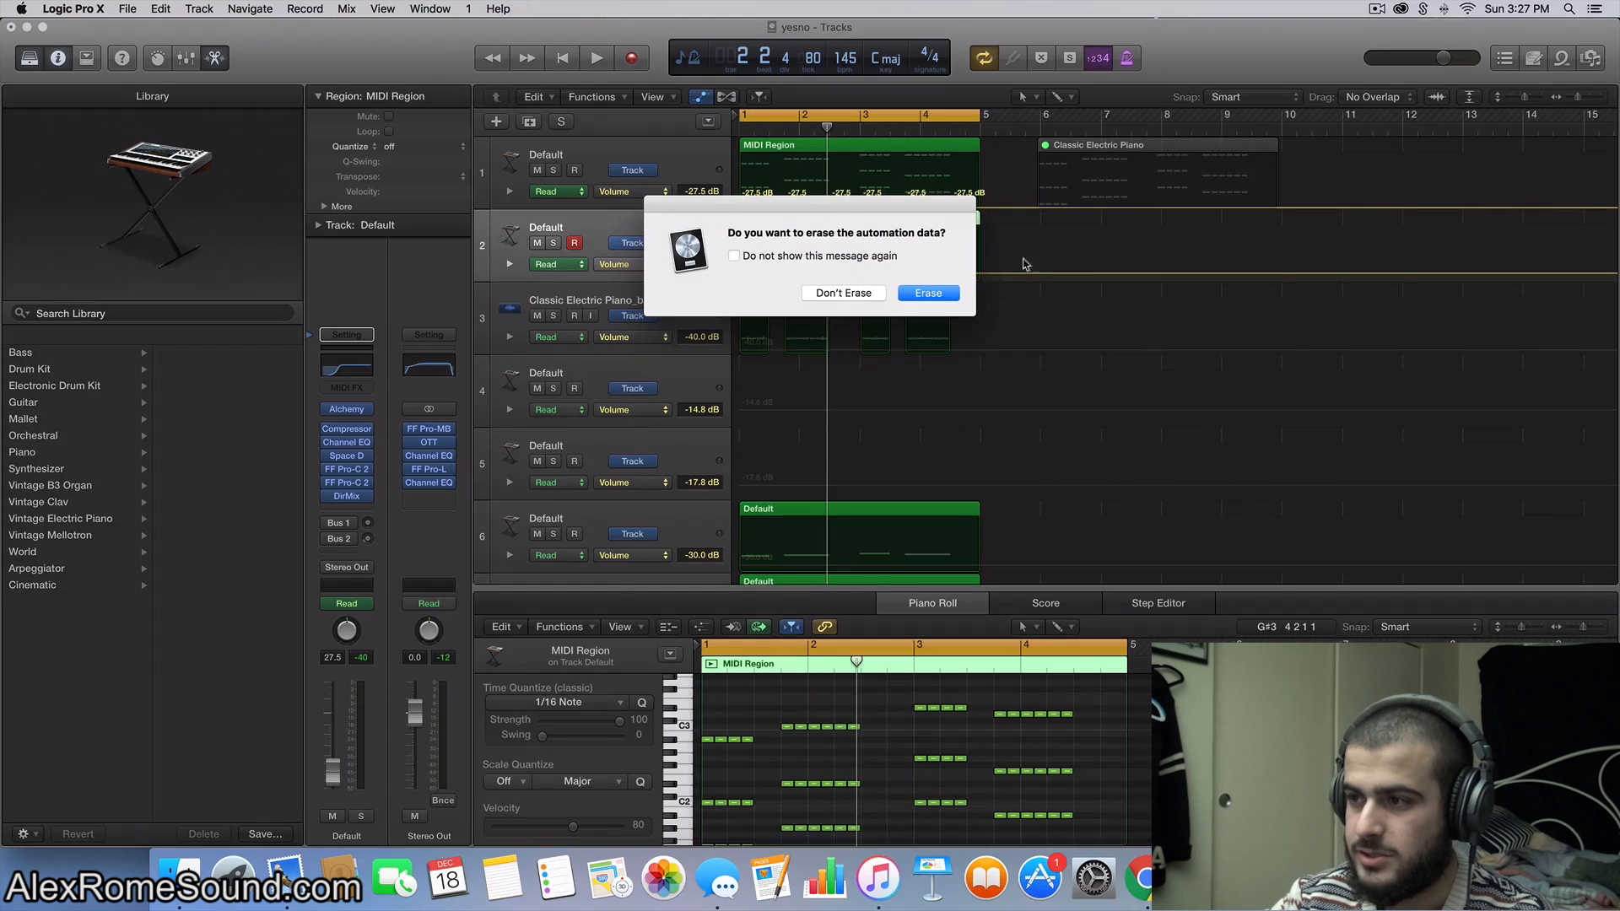
{"action": "left_click", "coordinate": [956, 293]}
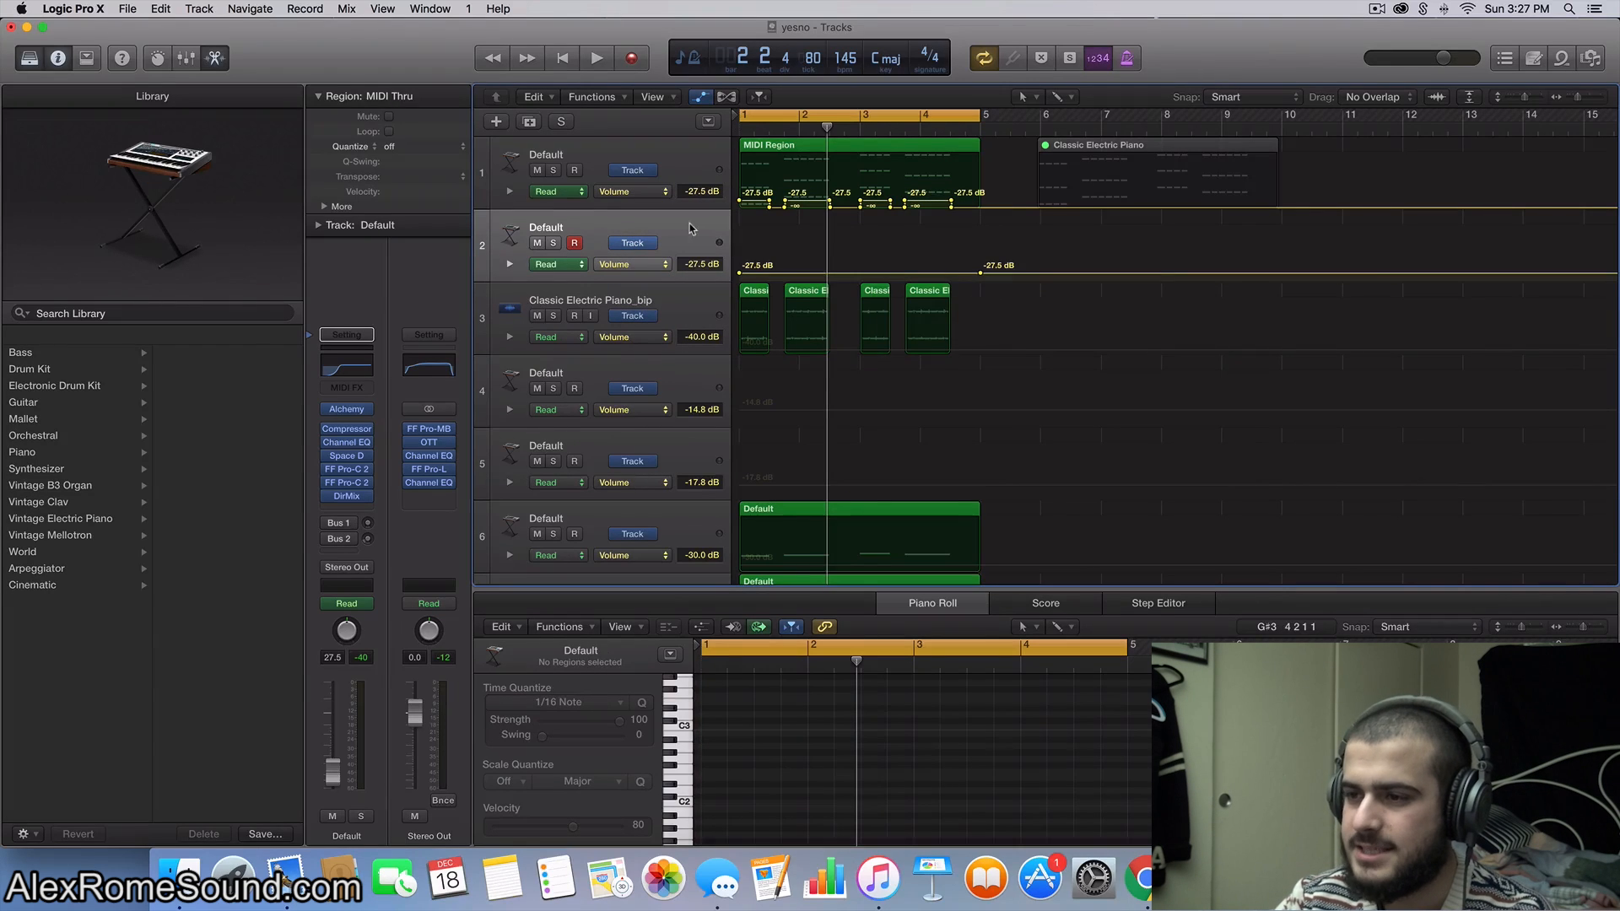
{"action": "key", "text": "super+BackSpace"}
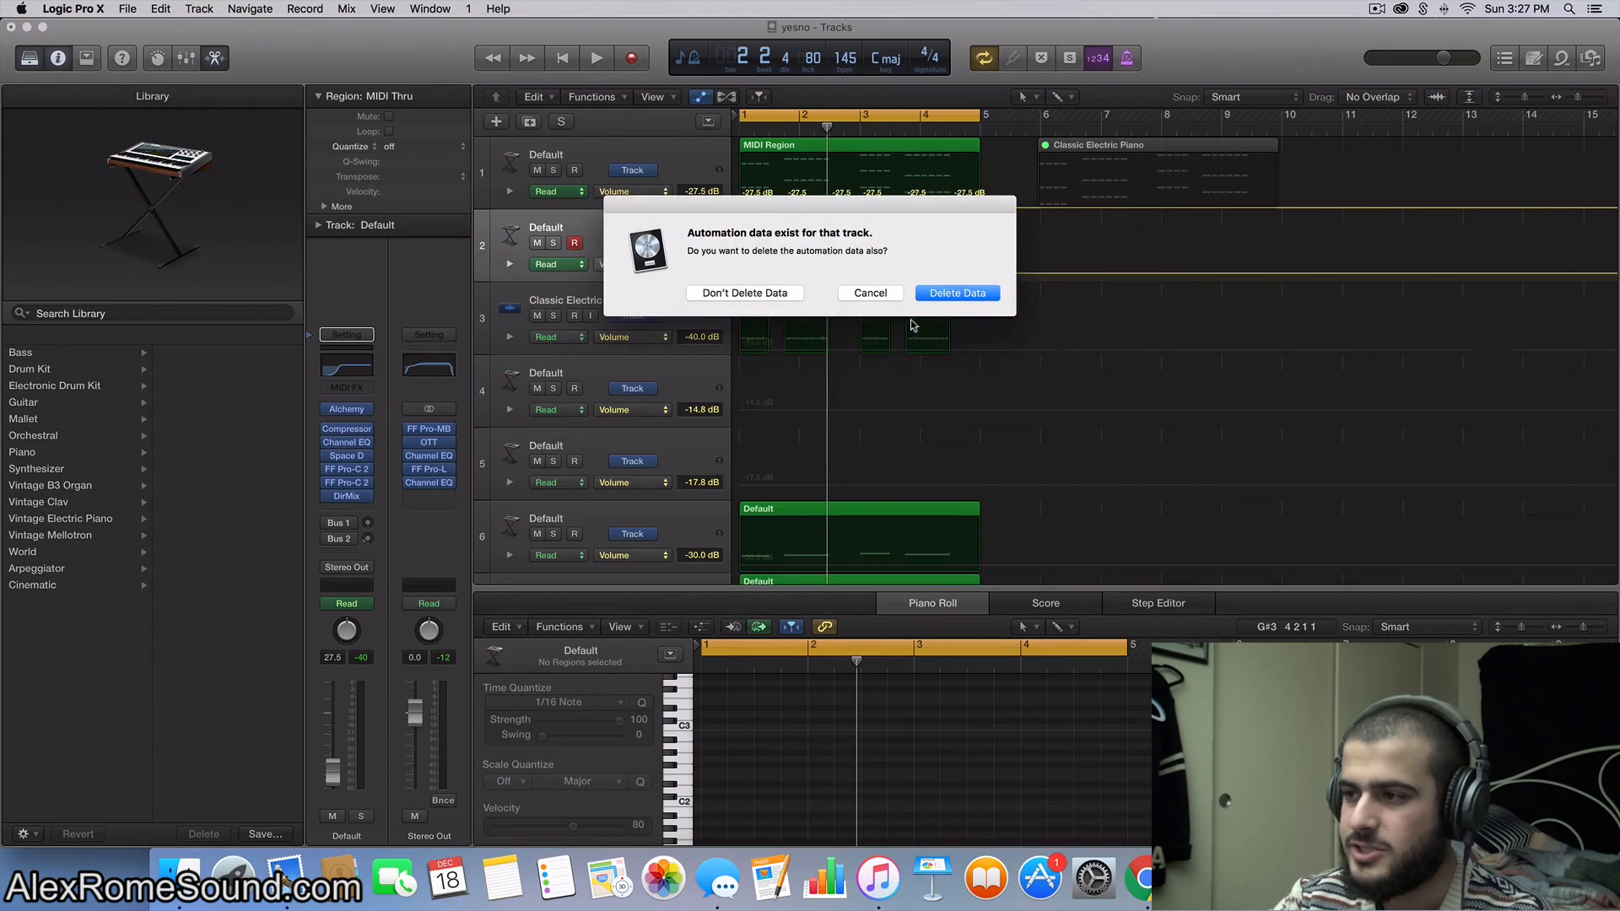
{"action": "left_click", "coordinate": [958, 293]}
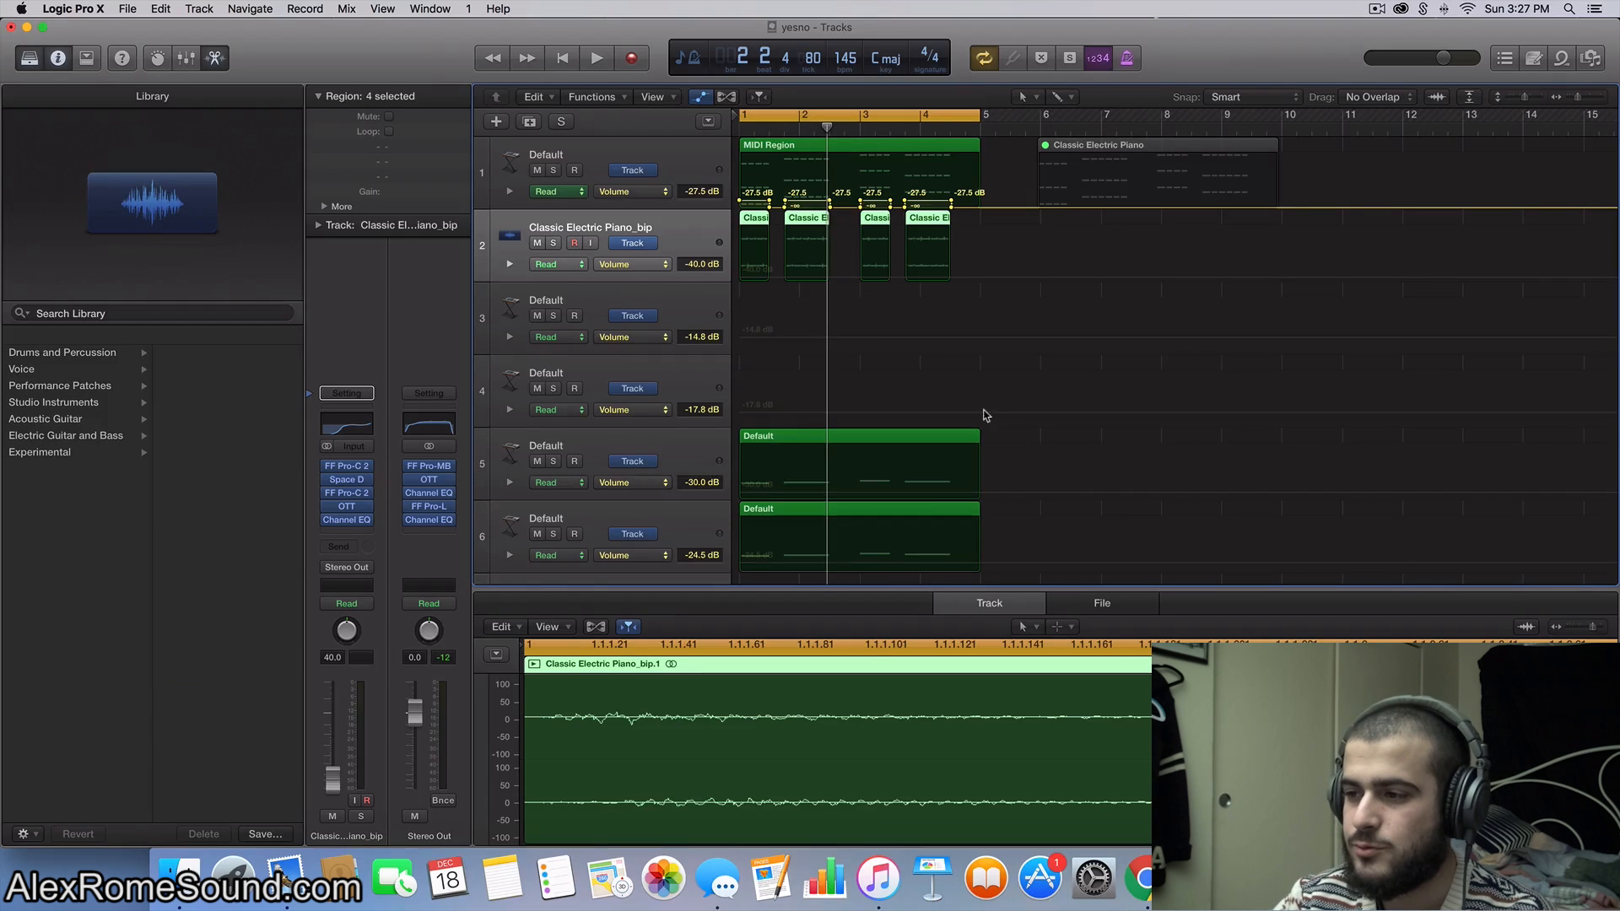
Step: Hide the track automation and look through the remaining tracks of the arrangement
{"action": "scroll", "coordinate": [987, 414], "scroll_direction": "down", "scroll_amount": 10}
{"action": "scroll", "coordinate": [1043, 171], "scroll_direction": "up", "scroll_amount": 10}
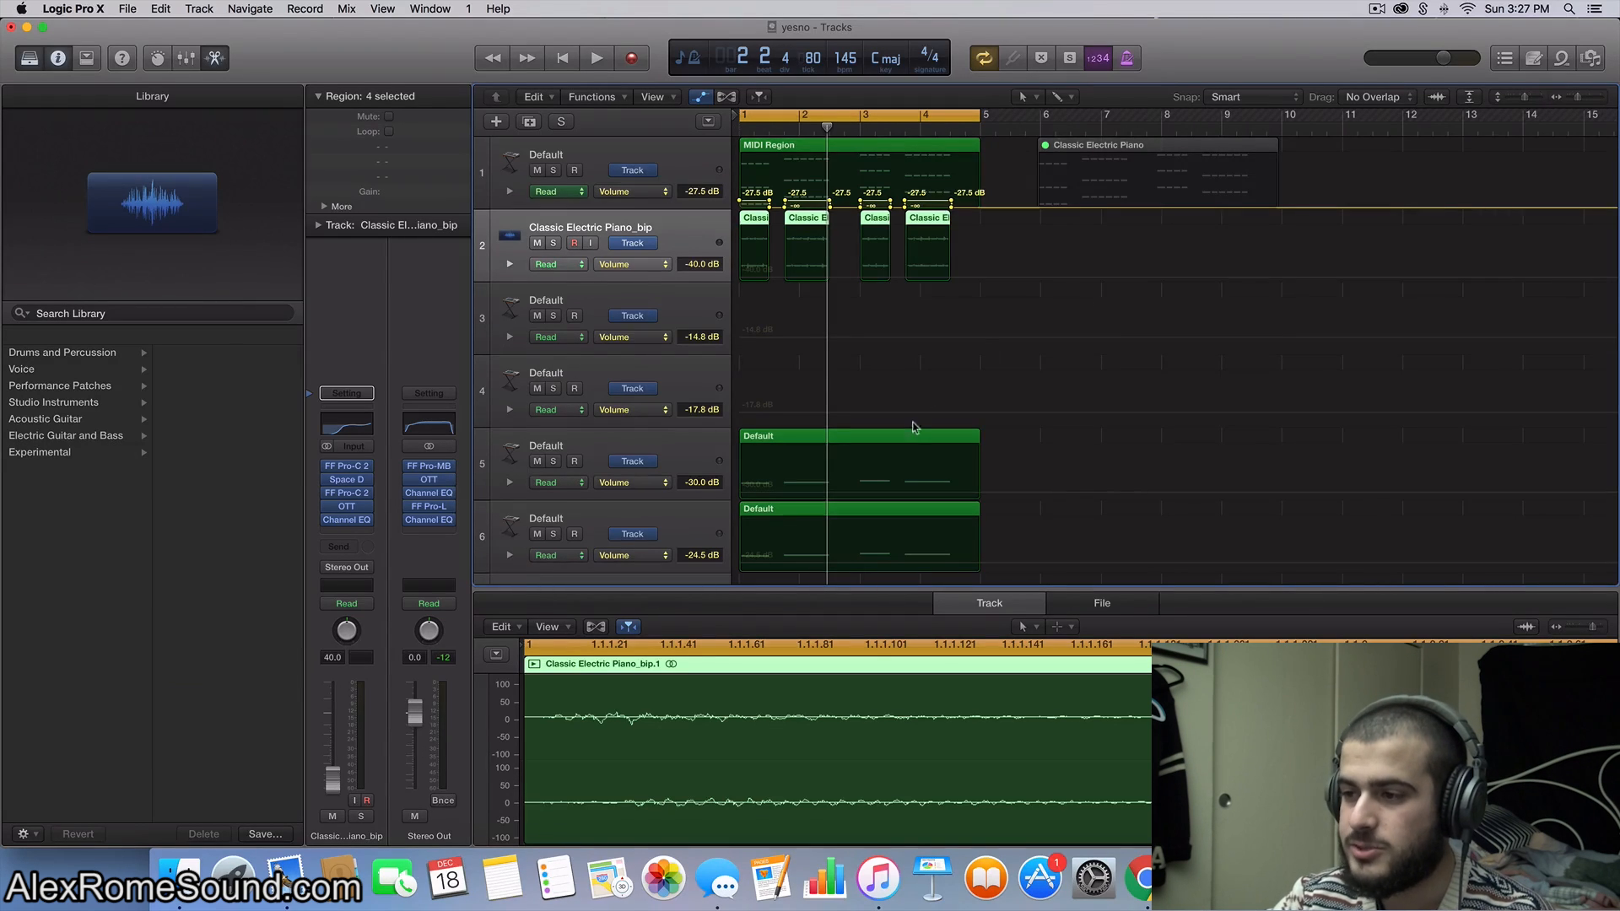
{"action": "scroll", "coordinate": [913, 427], "scroll_direction": "down", "scroll_amount": 5}
{"action": "scroll", "coordinate": [903, 405], "scroll_direction": "up", "scroll_amount": 6}
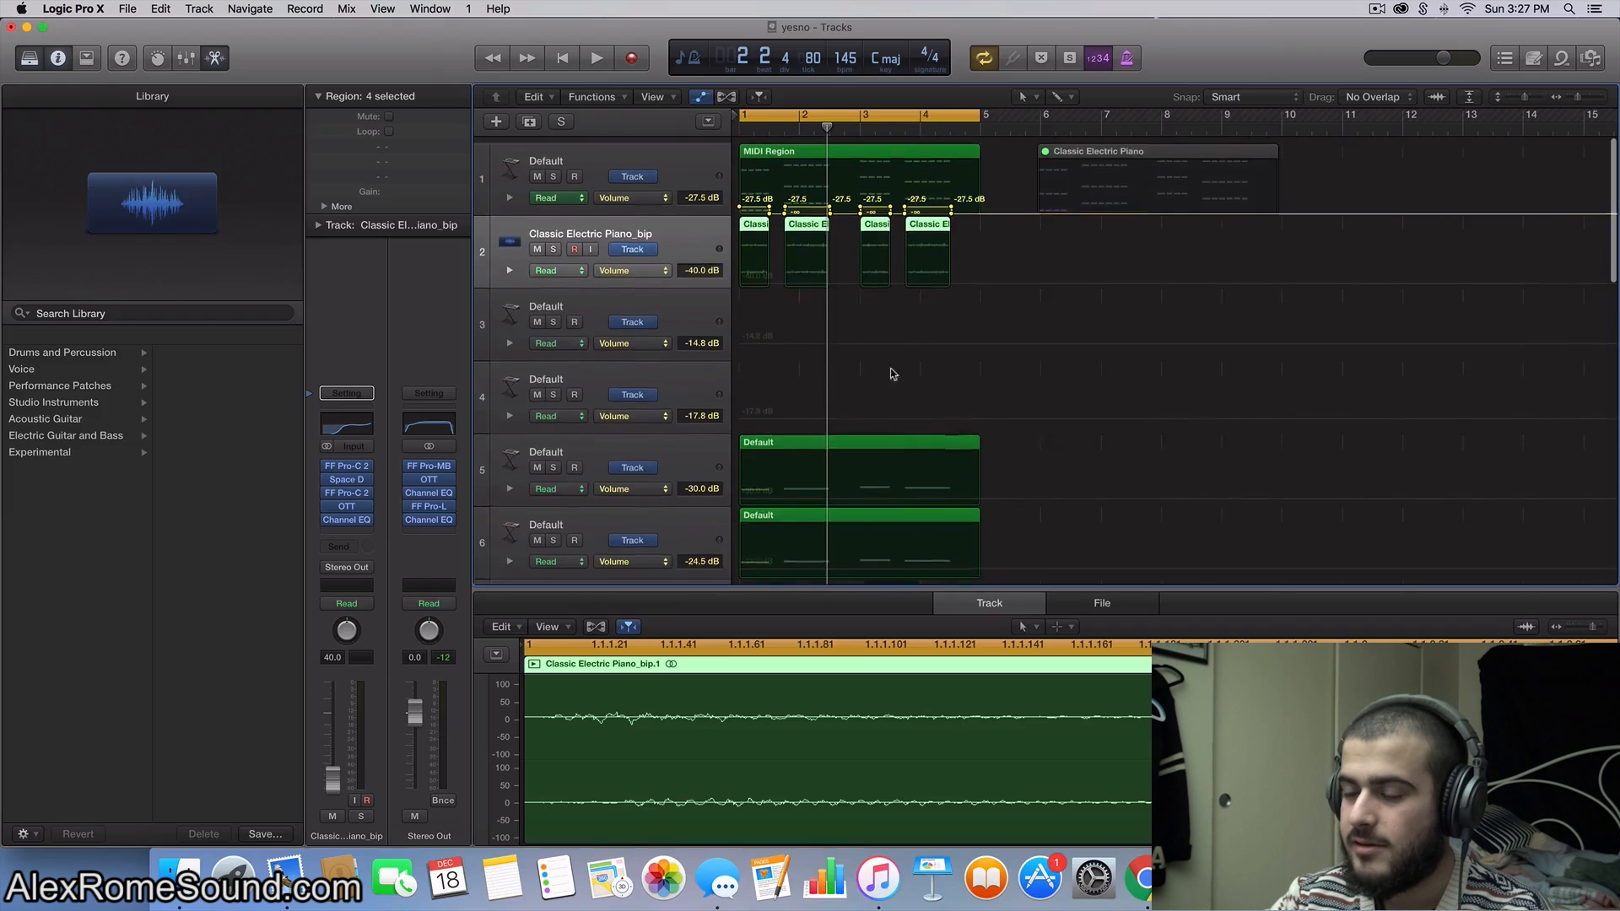
{"action": "key", "text": "a"}
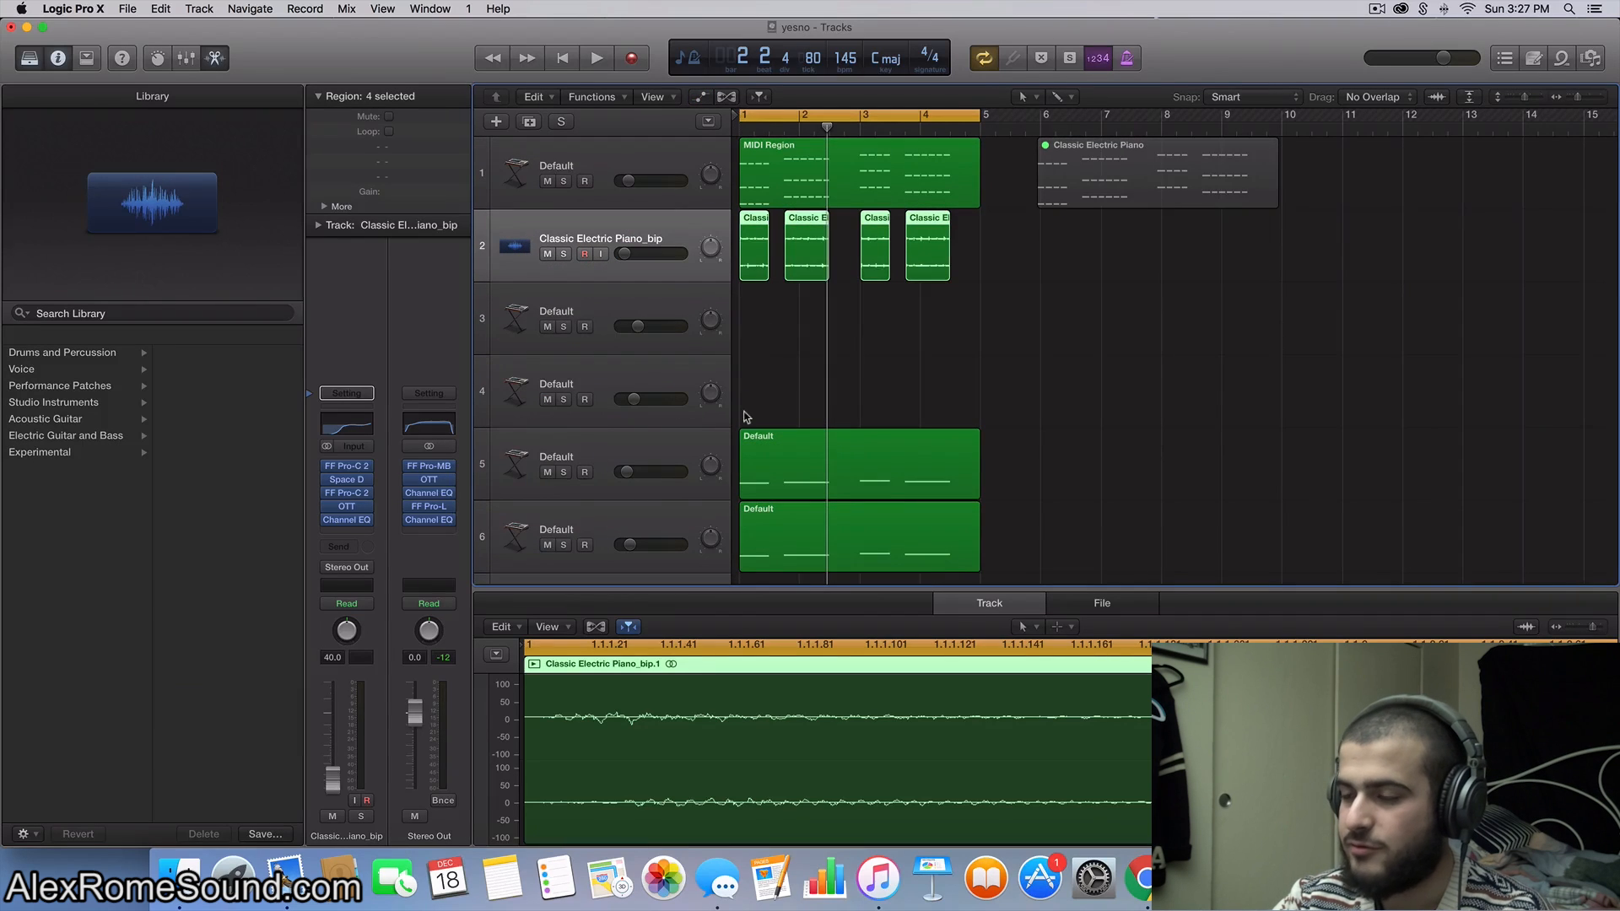
{"action": "scroll", "coordinate": [847, 471], "scroll_direction": "down", "scroll_amount": 7}
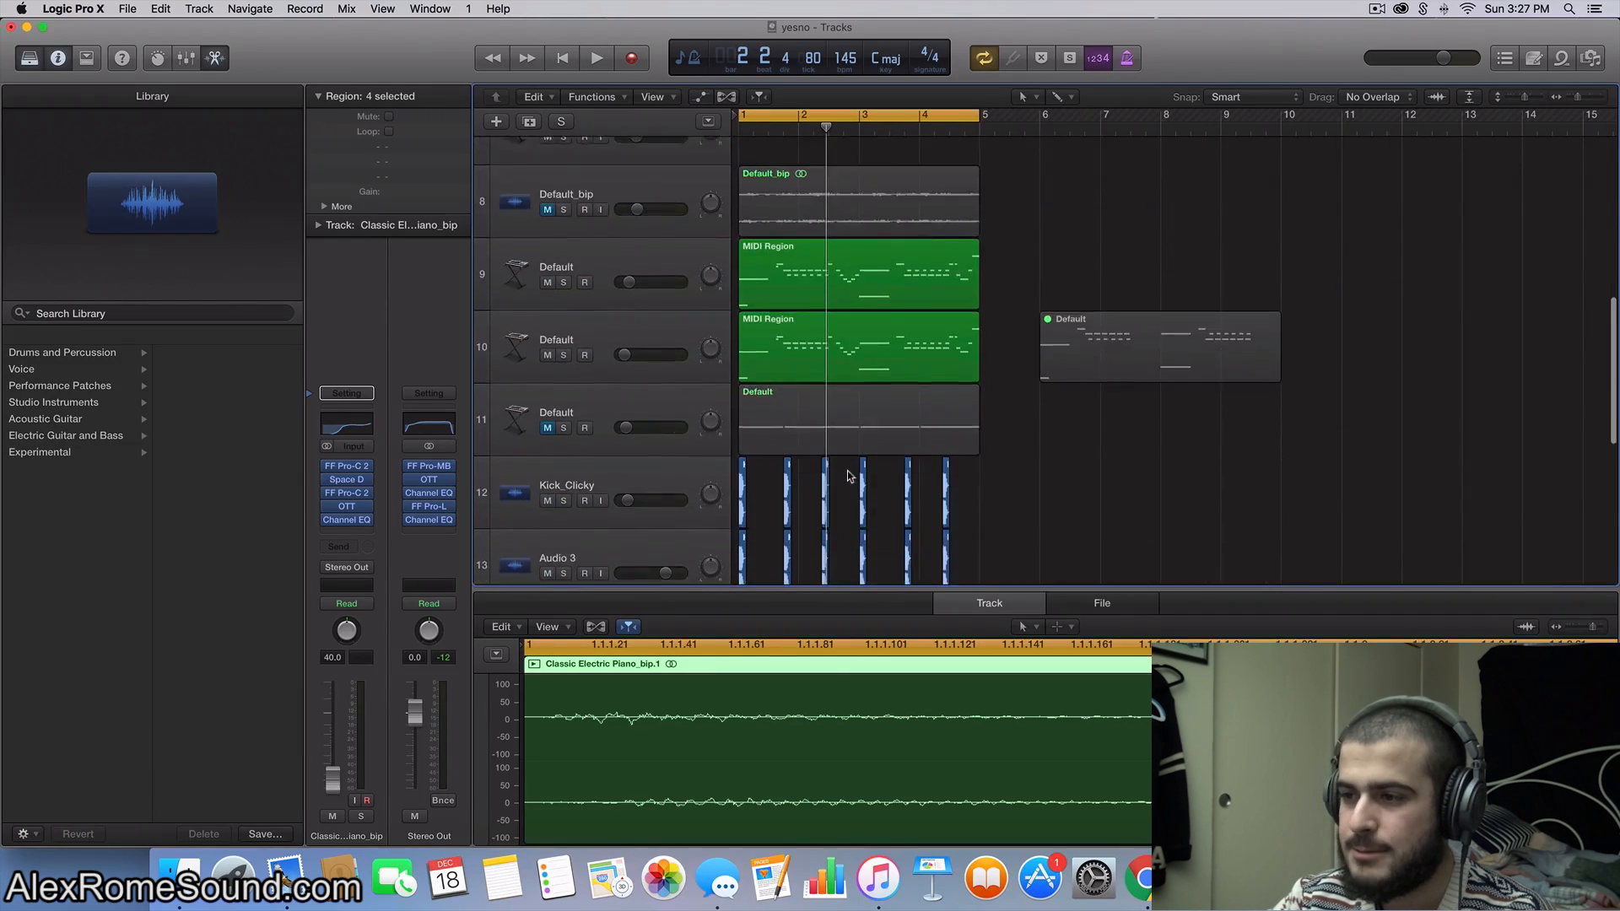
{"action": "scroll", "coordinate": [847, 477], "scroll_direction": "up", "scroll_amount": 7}
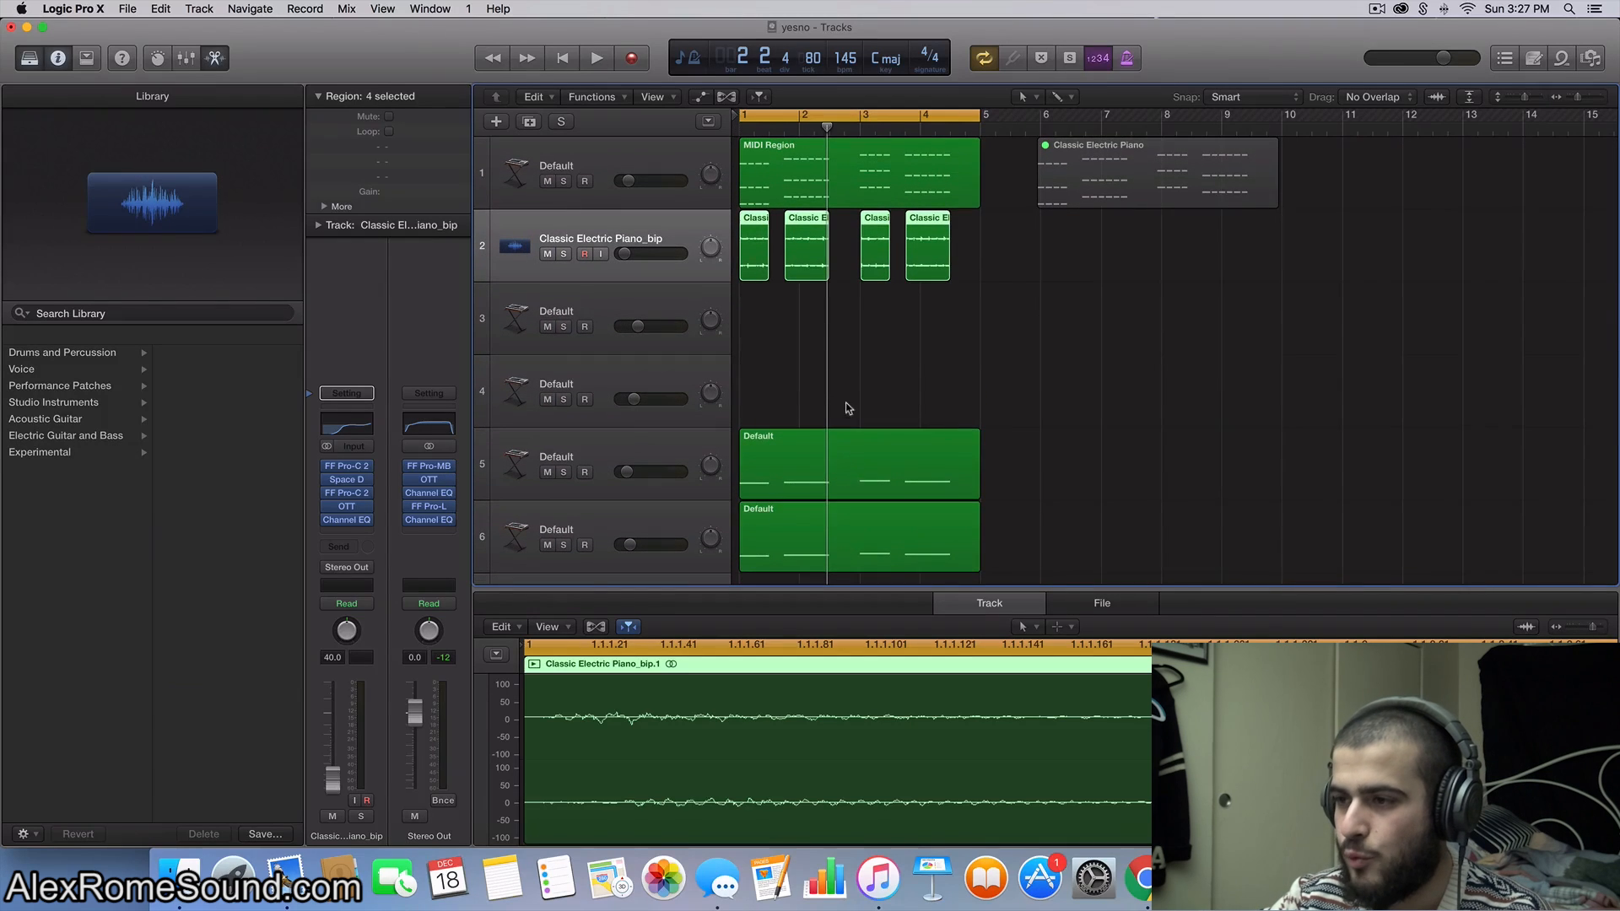
{"action": "scroll", "coordinate": [845, 407], "scroll_direction": "down", "scroll_amount": 1}
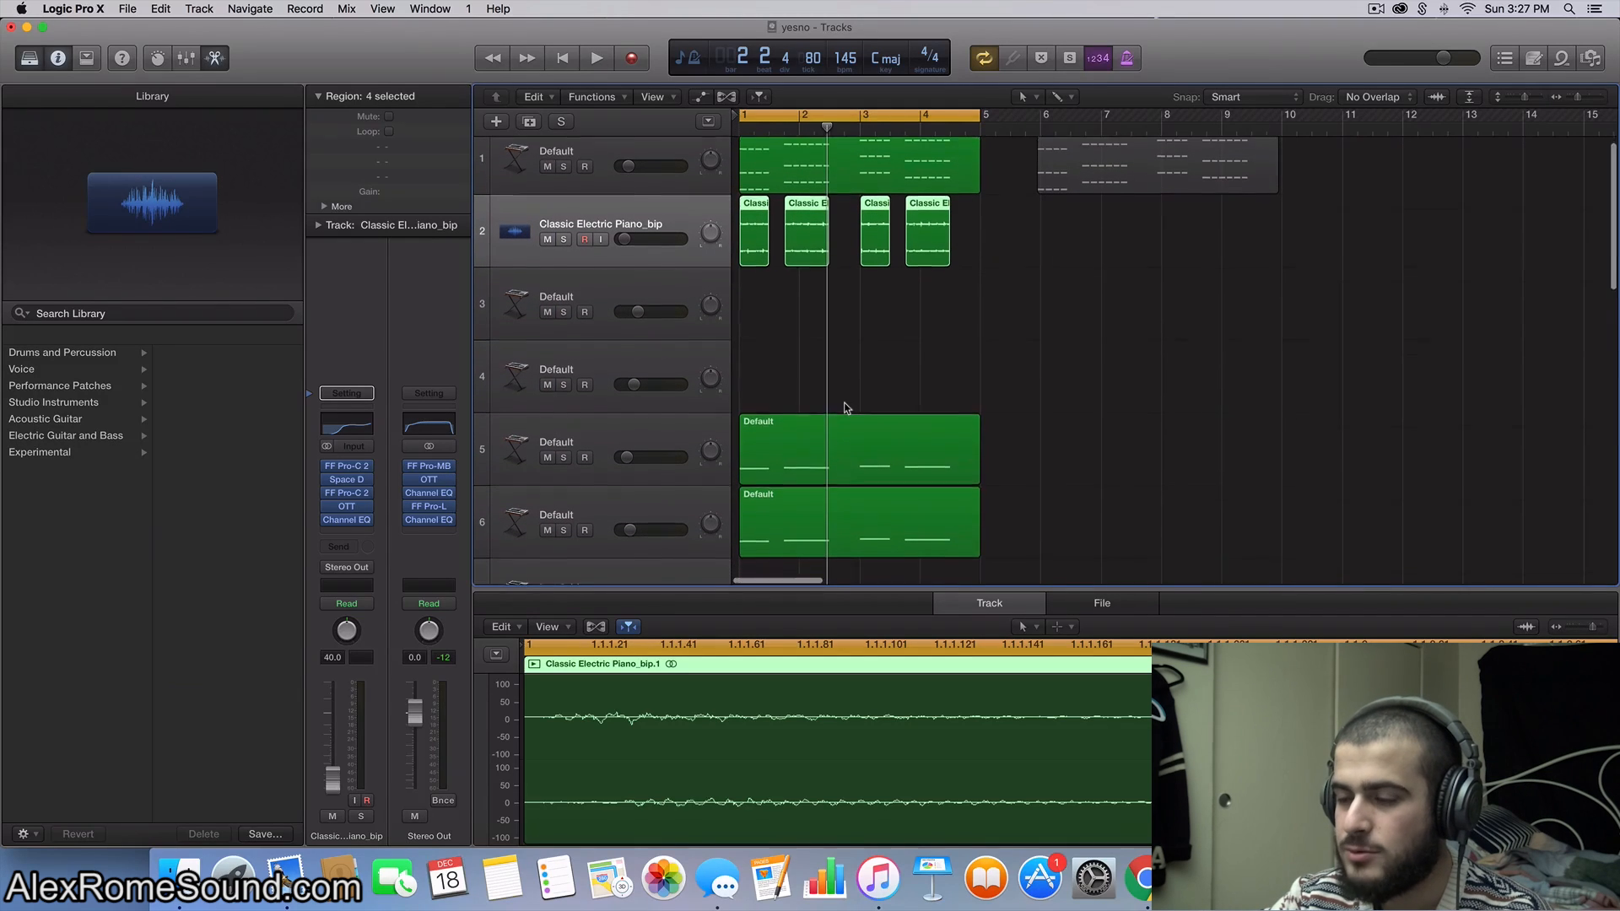
Step: Select the empty instrument track 3 and the muted Default_bip audio region on track 8
{"action": "left_click", "coordinate": [682, 352]}
{"action": "left_click", "coordinate": [707, 332]}
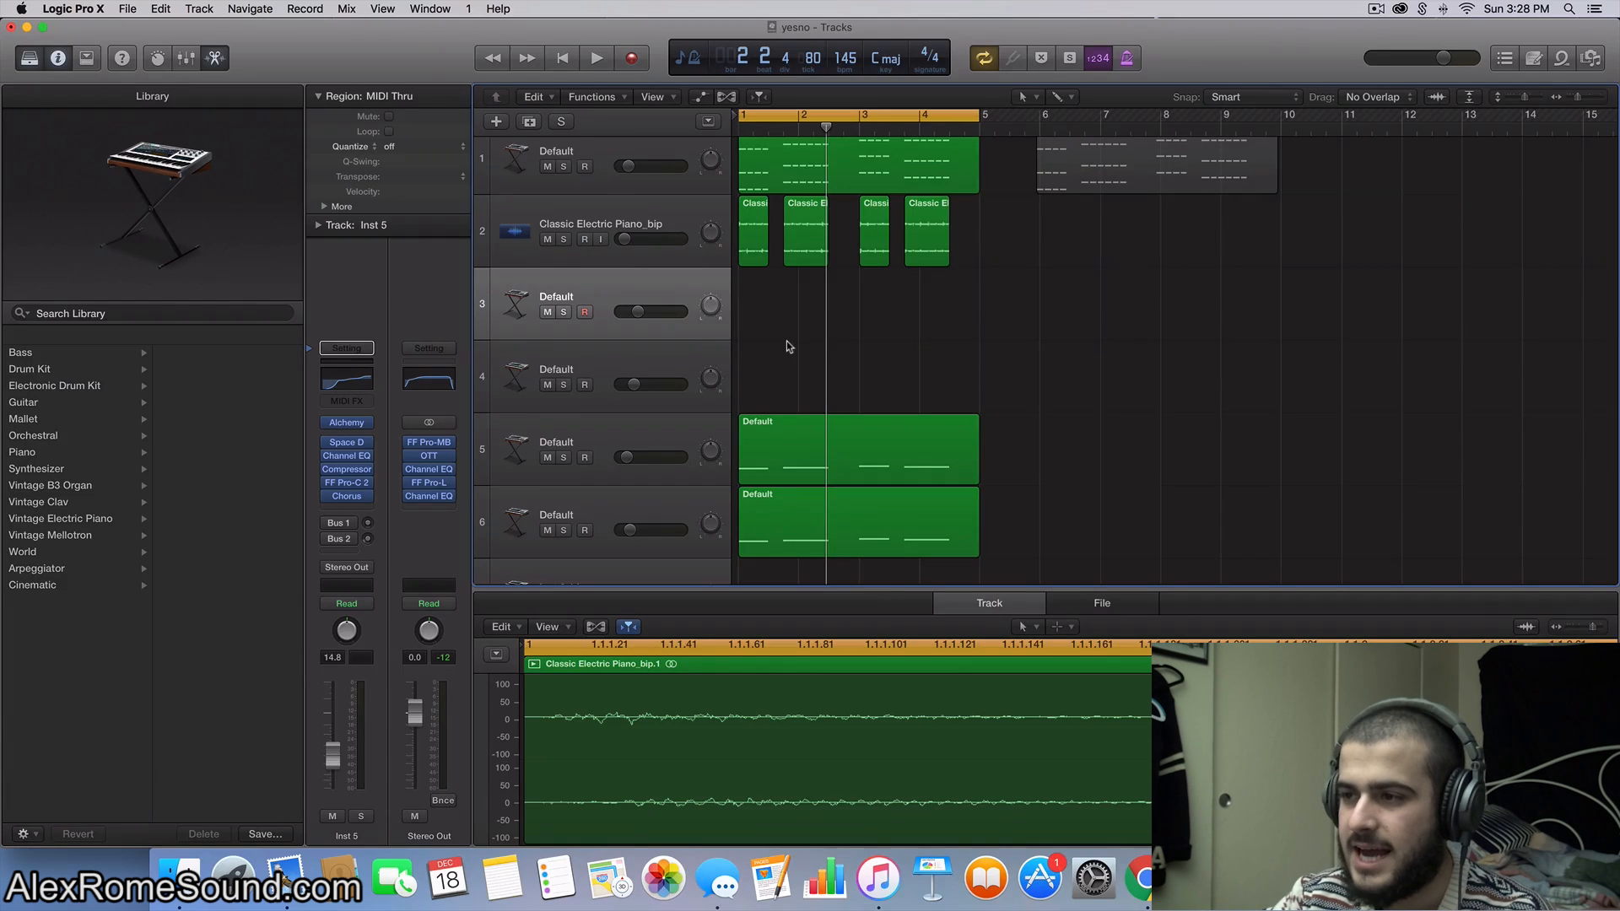
{"action": "scroll", "coordinate": [787, 343], "scroll_direction": "up", "scroll_amount": 1}
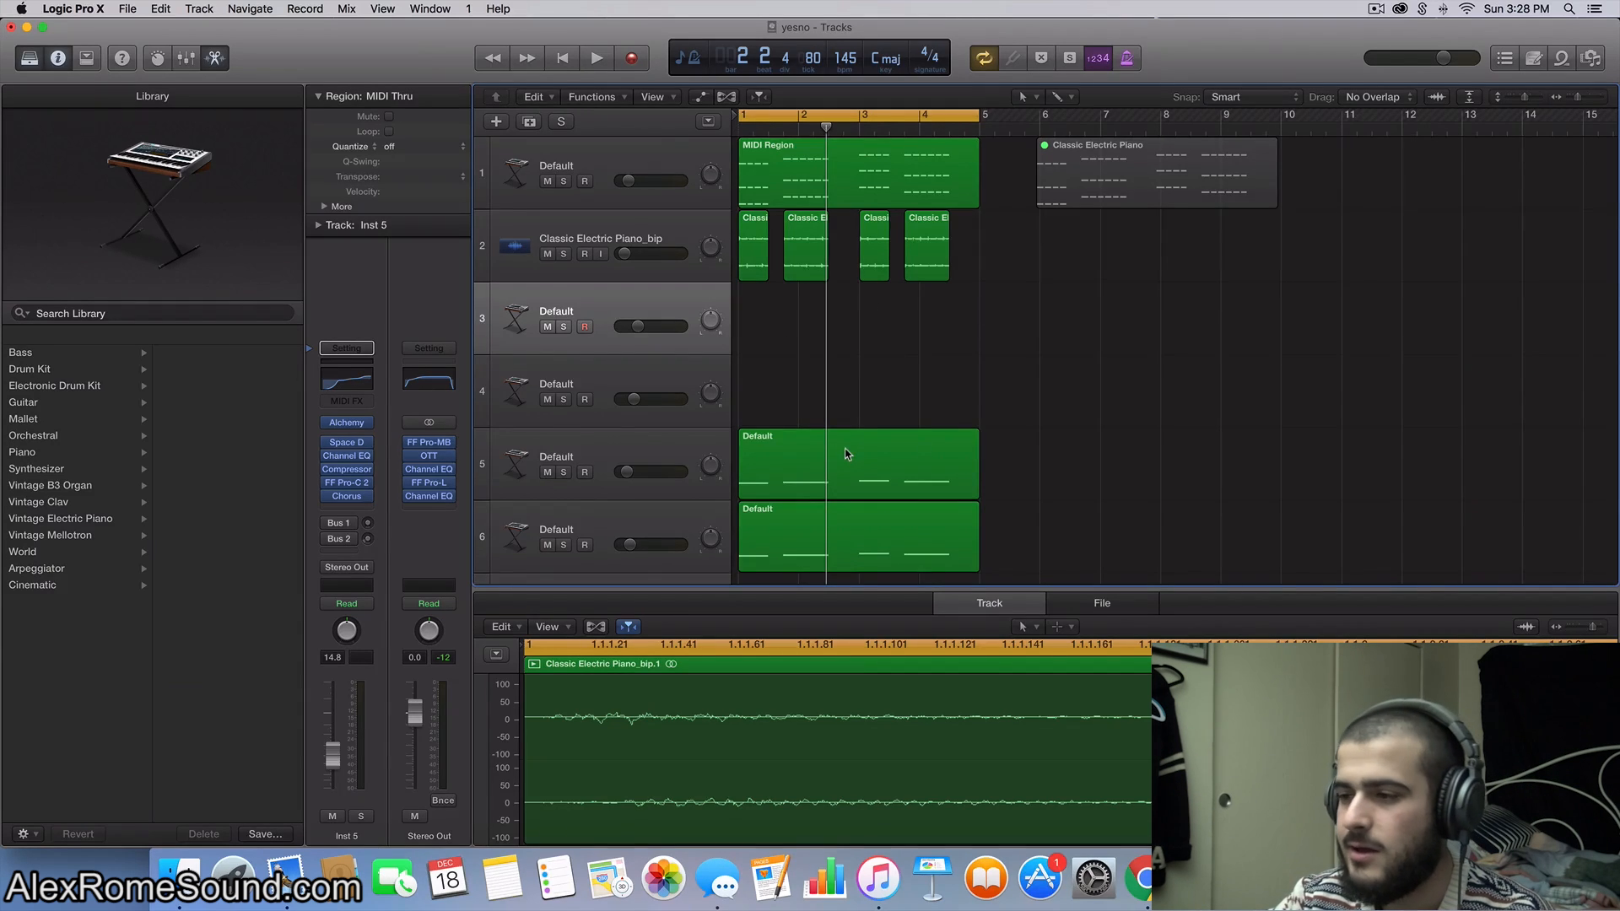
{"action": "scroll", "coordinate": [847, 454], "scroll_direction": "down", "scroll_amount": 4}
{"action": "left_click", "coordinate": [786, 464]}
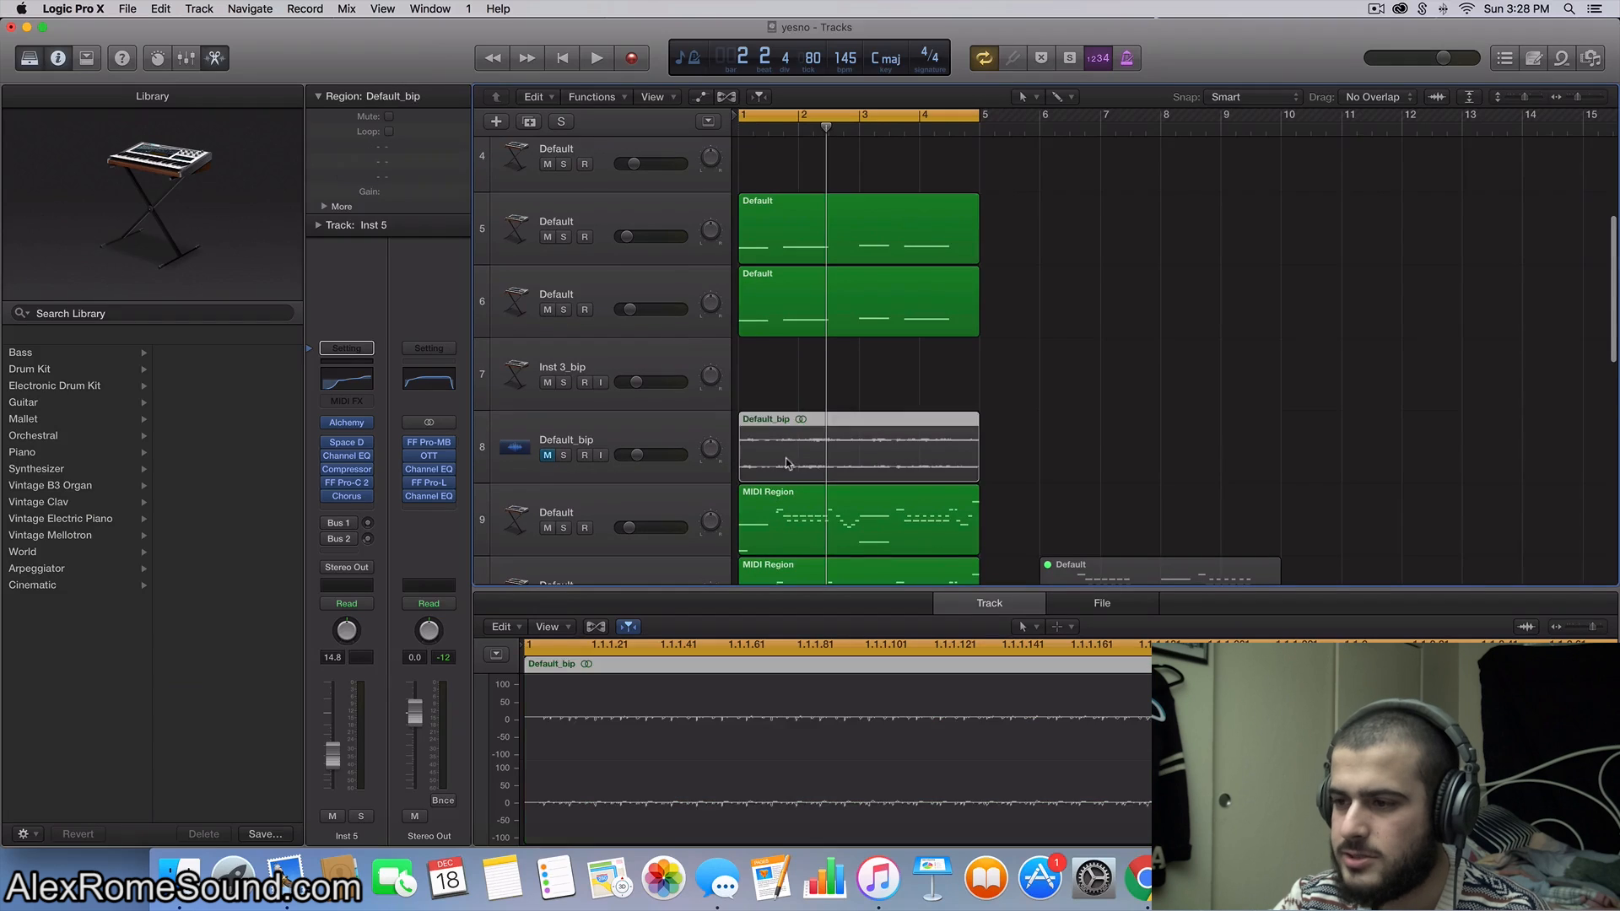
Step: Look through all the tracks from the chord regions down to the Slushii reference audio, including the muted Default region on track 11
{"action": "scroll", "coordinate": [829, 463], "scroll_direction": "down", "scroll_amount": 8}
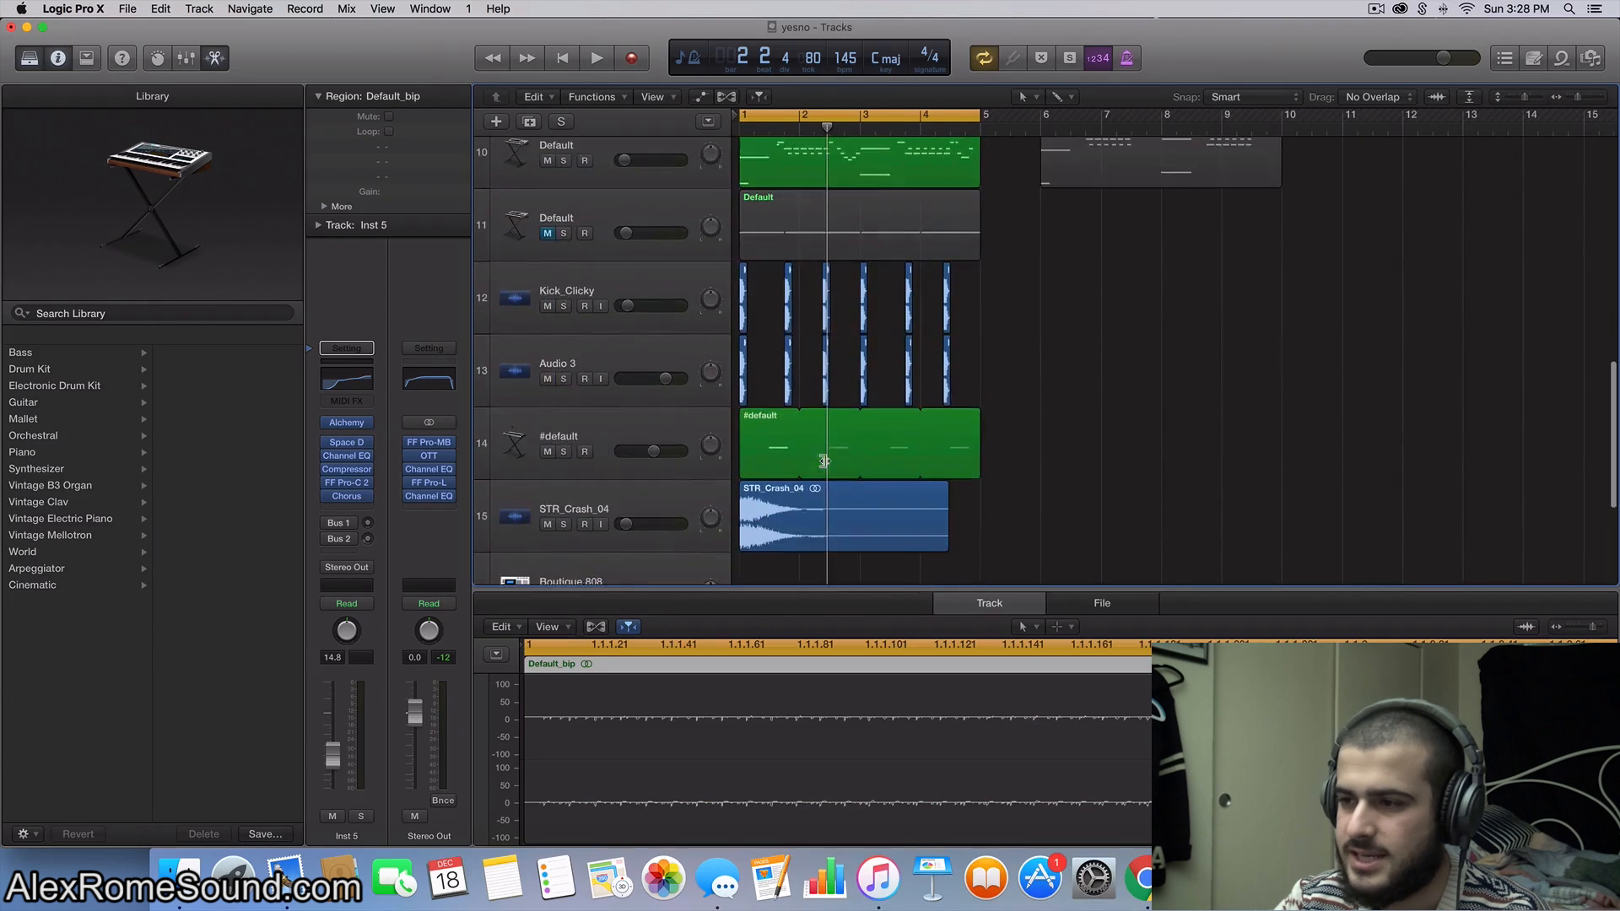
{"action": "scroll", "coordinate": [771, 364], "scroll_direction": "up", "scroll_amount": 3}
{"action": "left_click", "coordinate": [771, 364]}
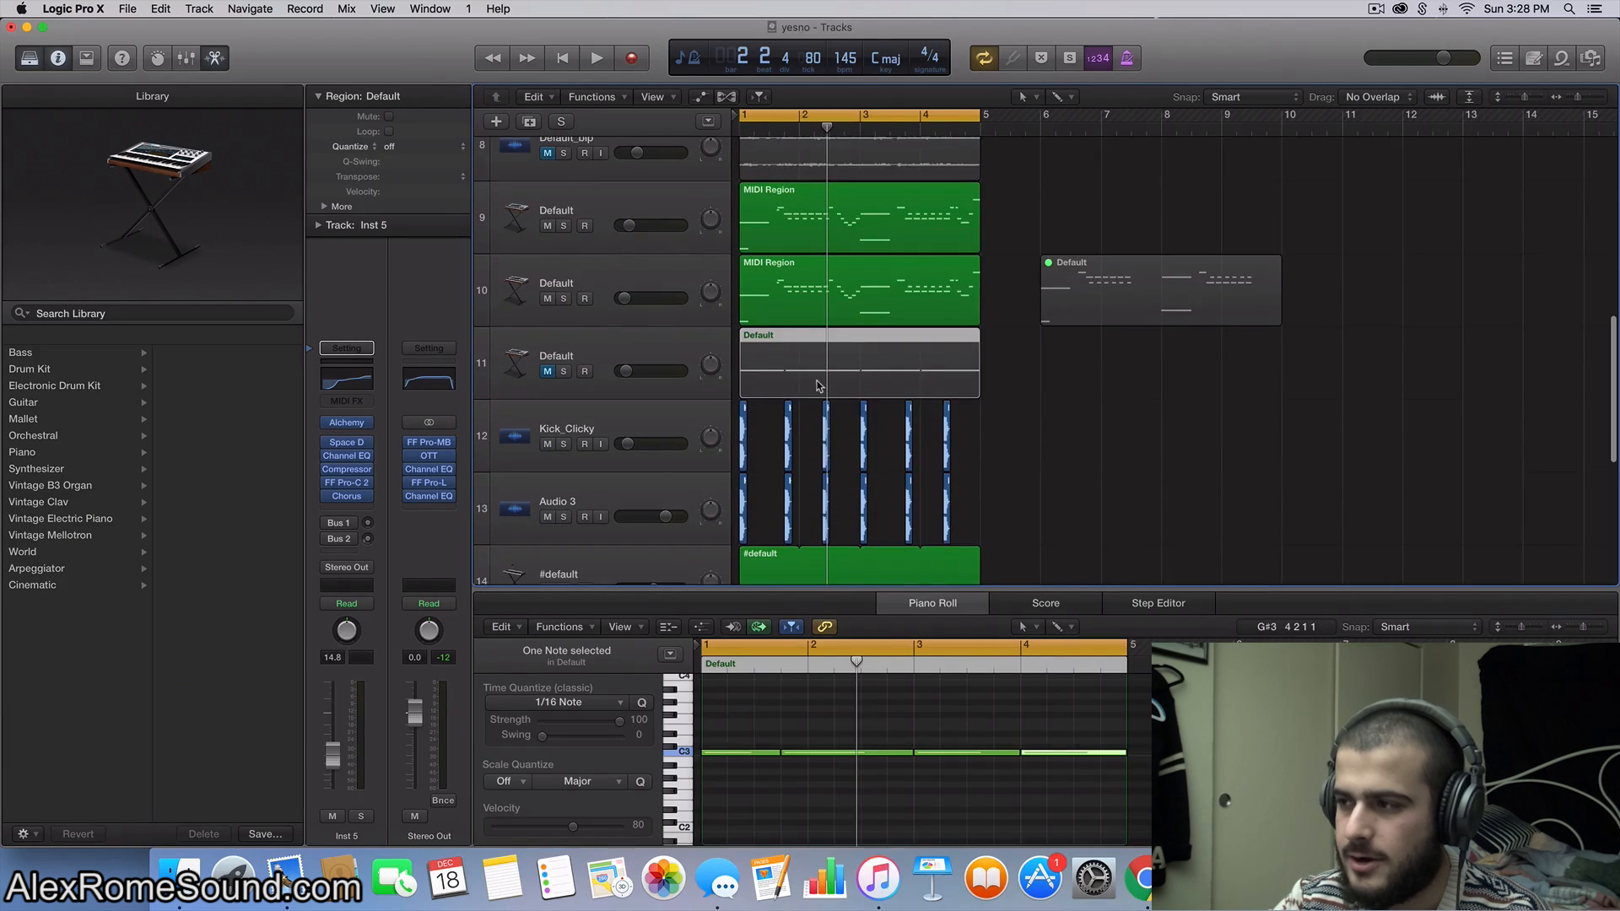
{"action": "scroll", "coordinate": [817, 385], "scroll_direction": "up", "scroll_amount": 10}
{"action": "left_click", "coordinate": [984, 355]}
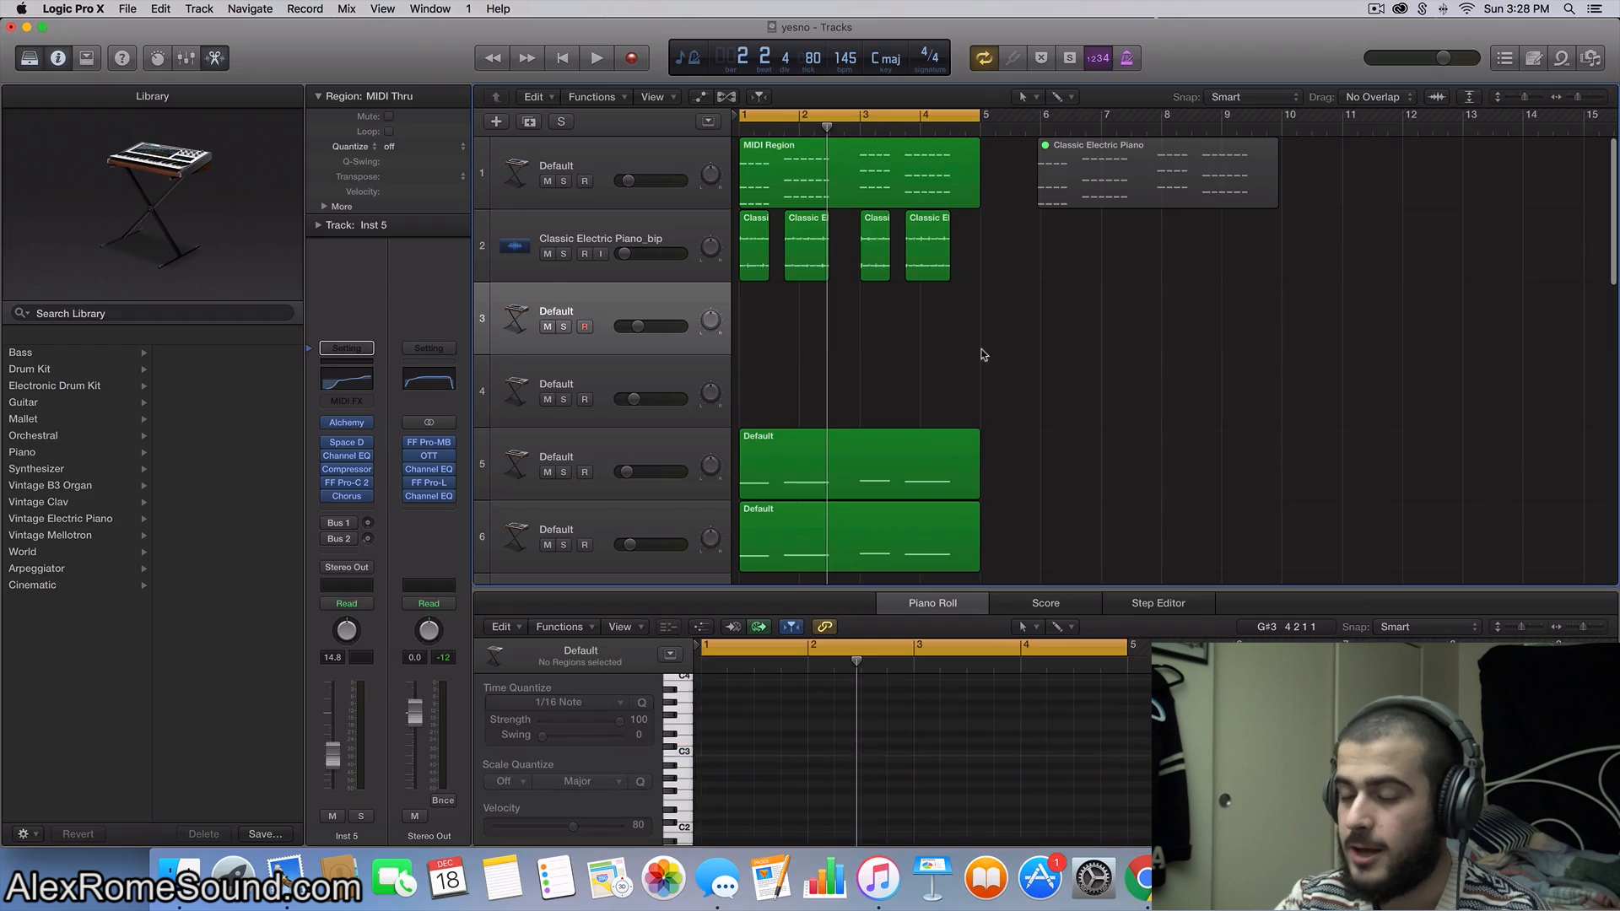
{"action": "scroll", "coordinate": [925, 423], "scroll_direction": "down", "scroll_amount": 7}
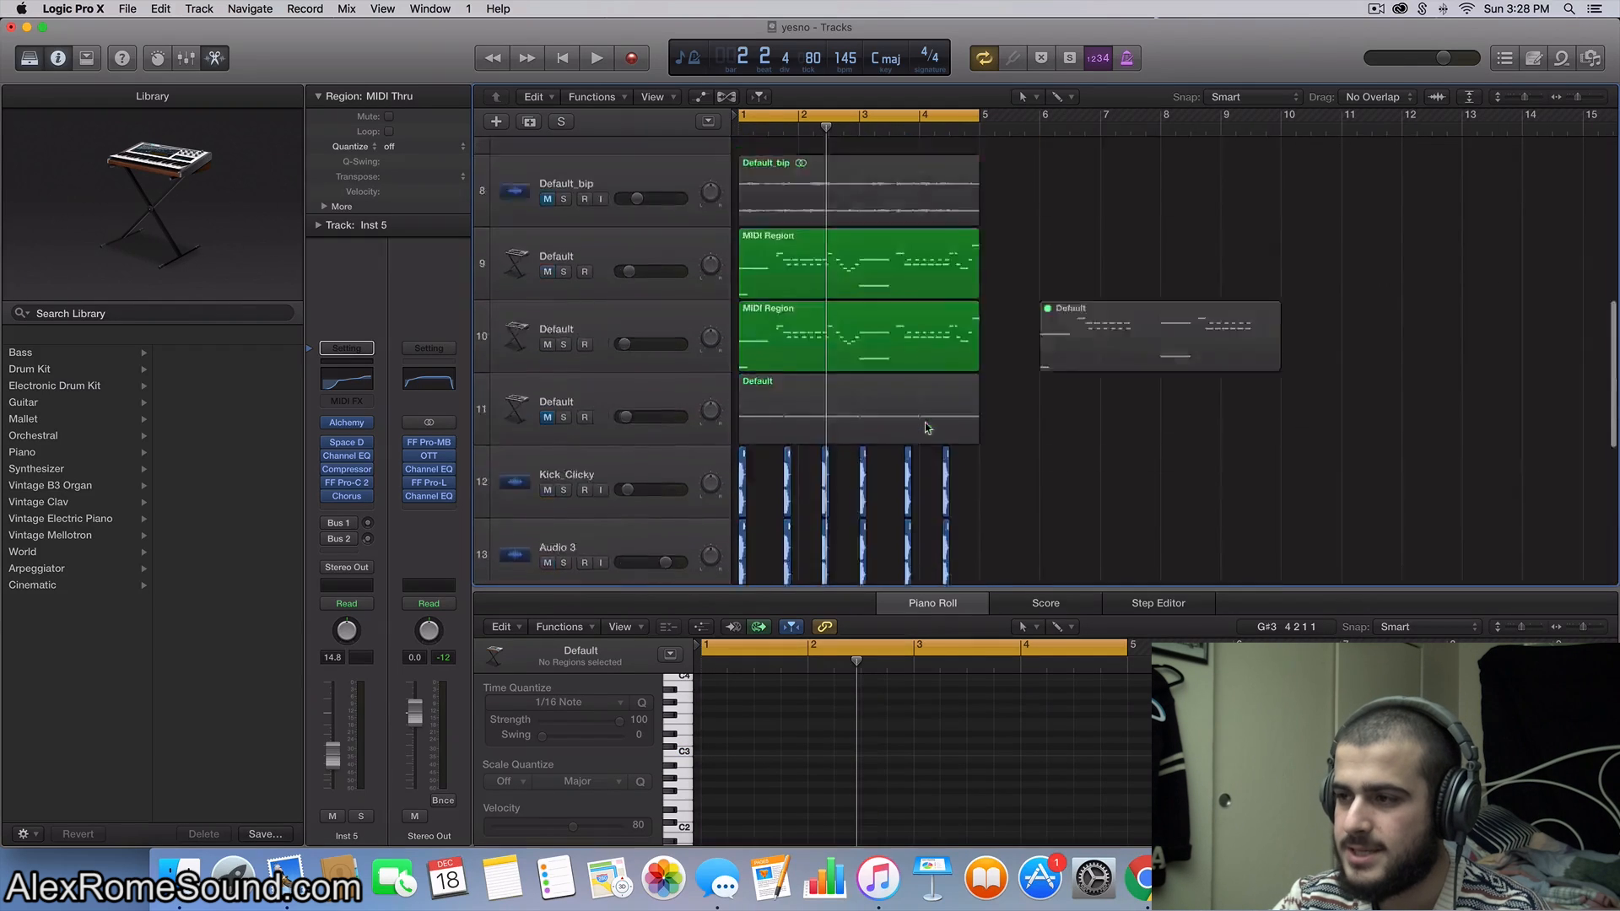
{"action": "scroll", "coordinate": [925, 423], "scroll_direction": "up", "scroll_amount": 7}
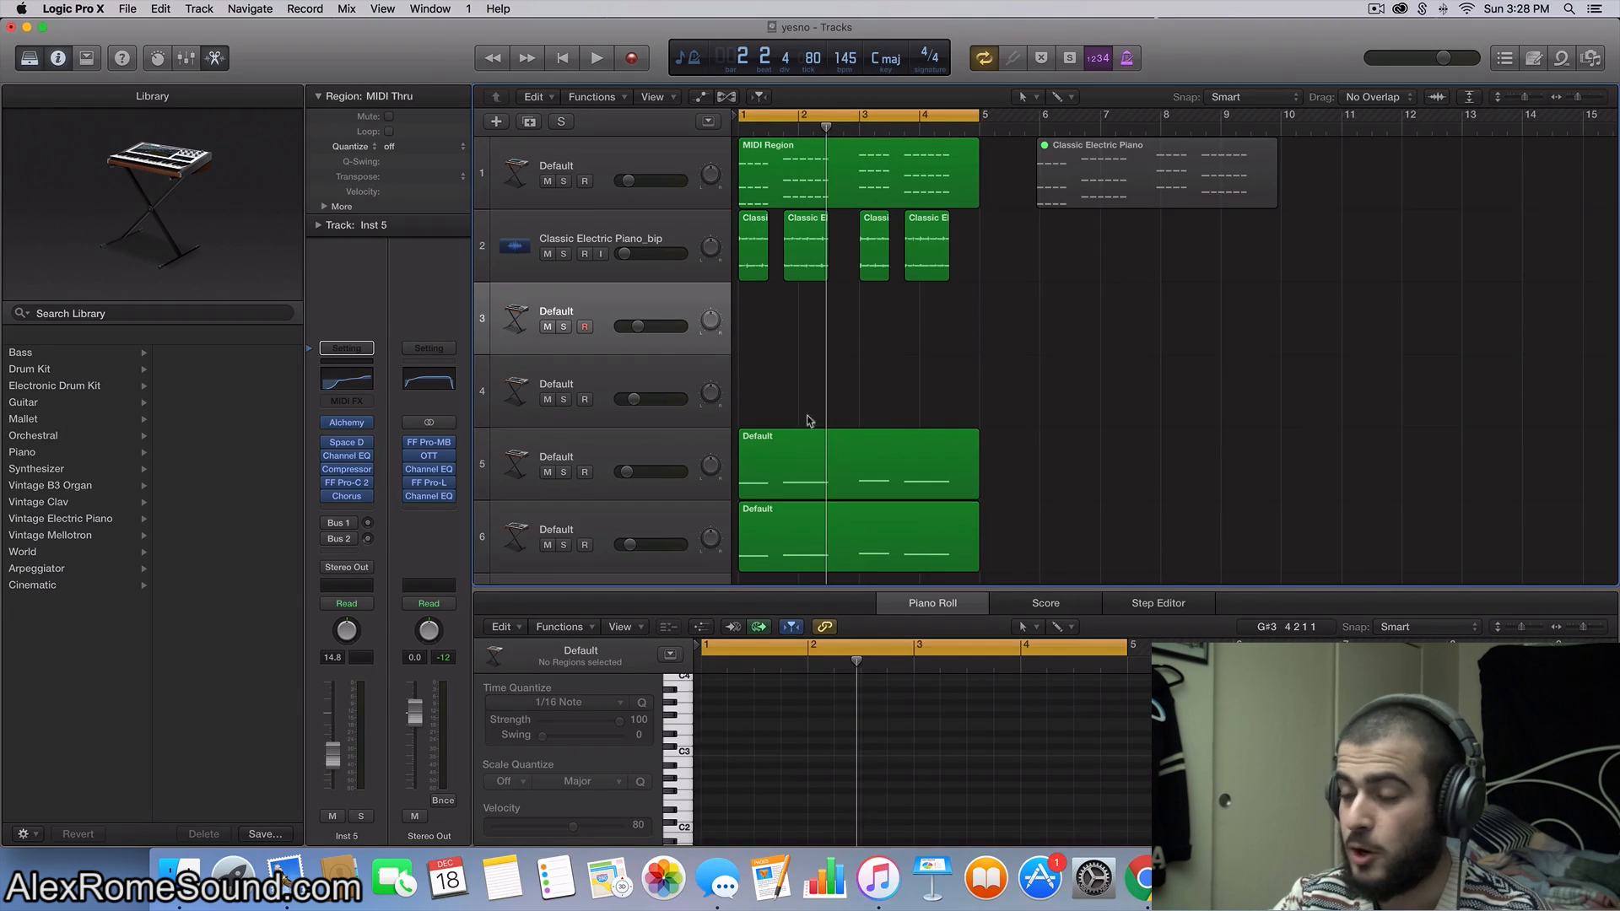
{"action": "scroll", "coordinate": [809, 353], "scroll_direction": "down", "scroll_amount": 12}
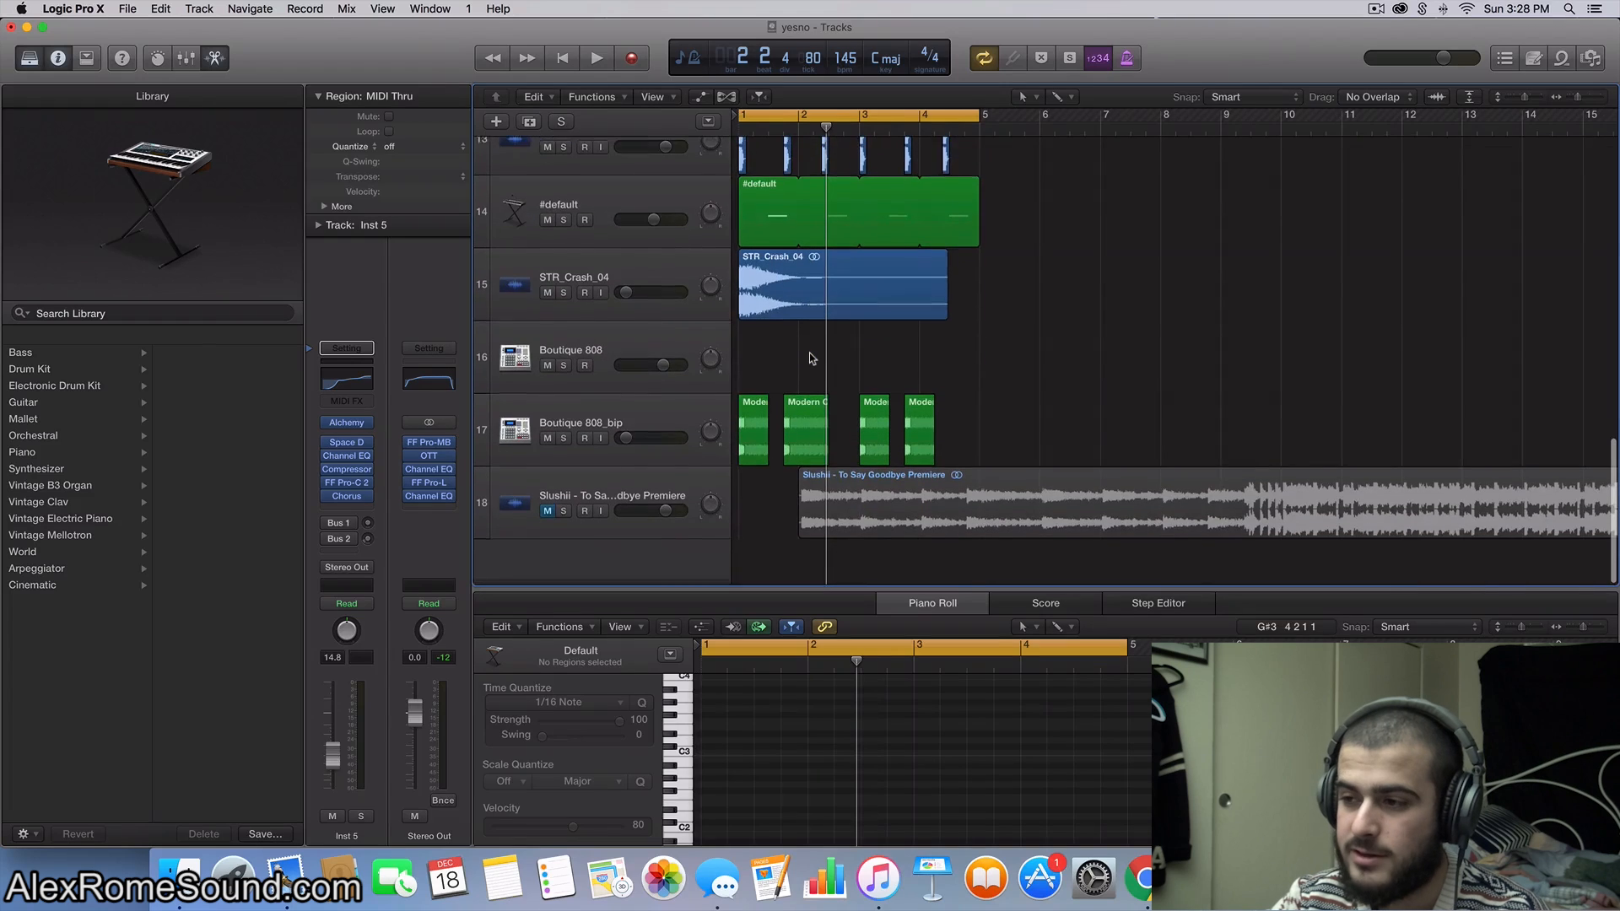
{"action": "scroll", "coordinate": [809, 352], "scroll_direction": "up", "scroll_amount": 12}
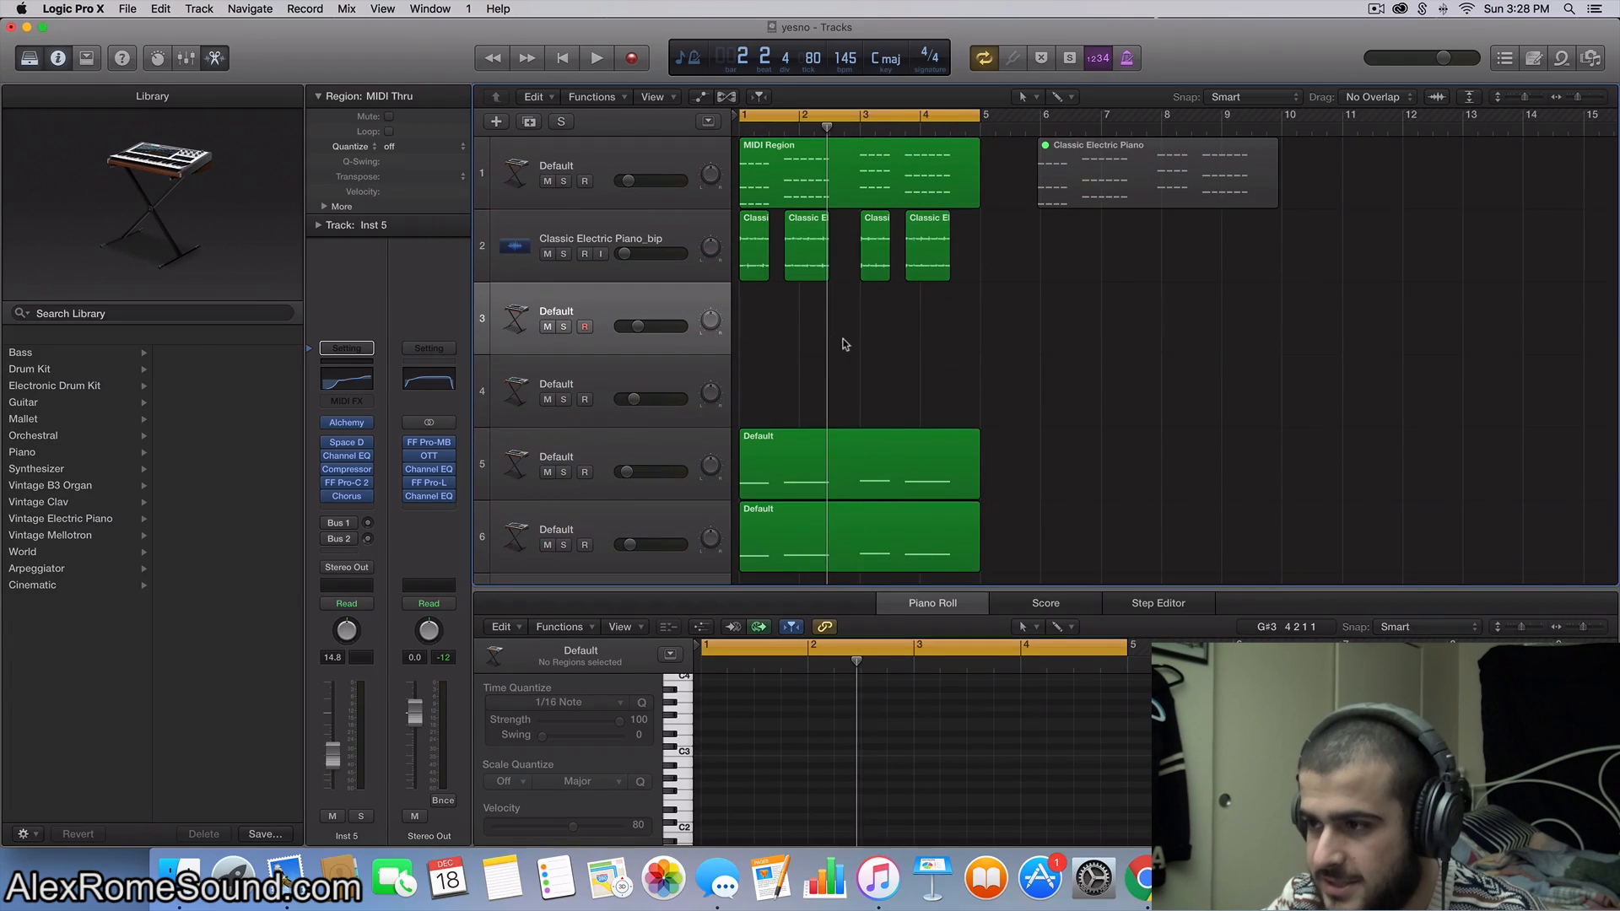
{"action": "scroll", "coordinate": [845, 344], "scroll_direction": "up", "scroll_amount": 5}
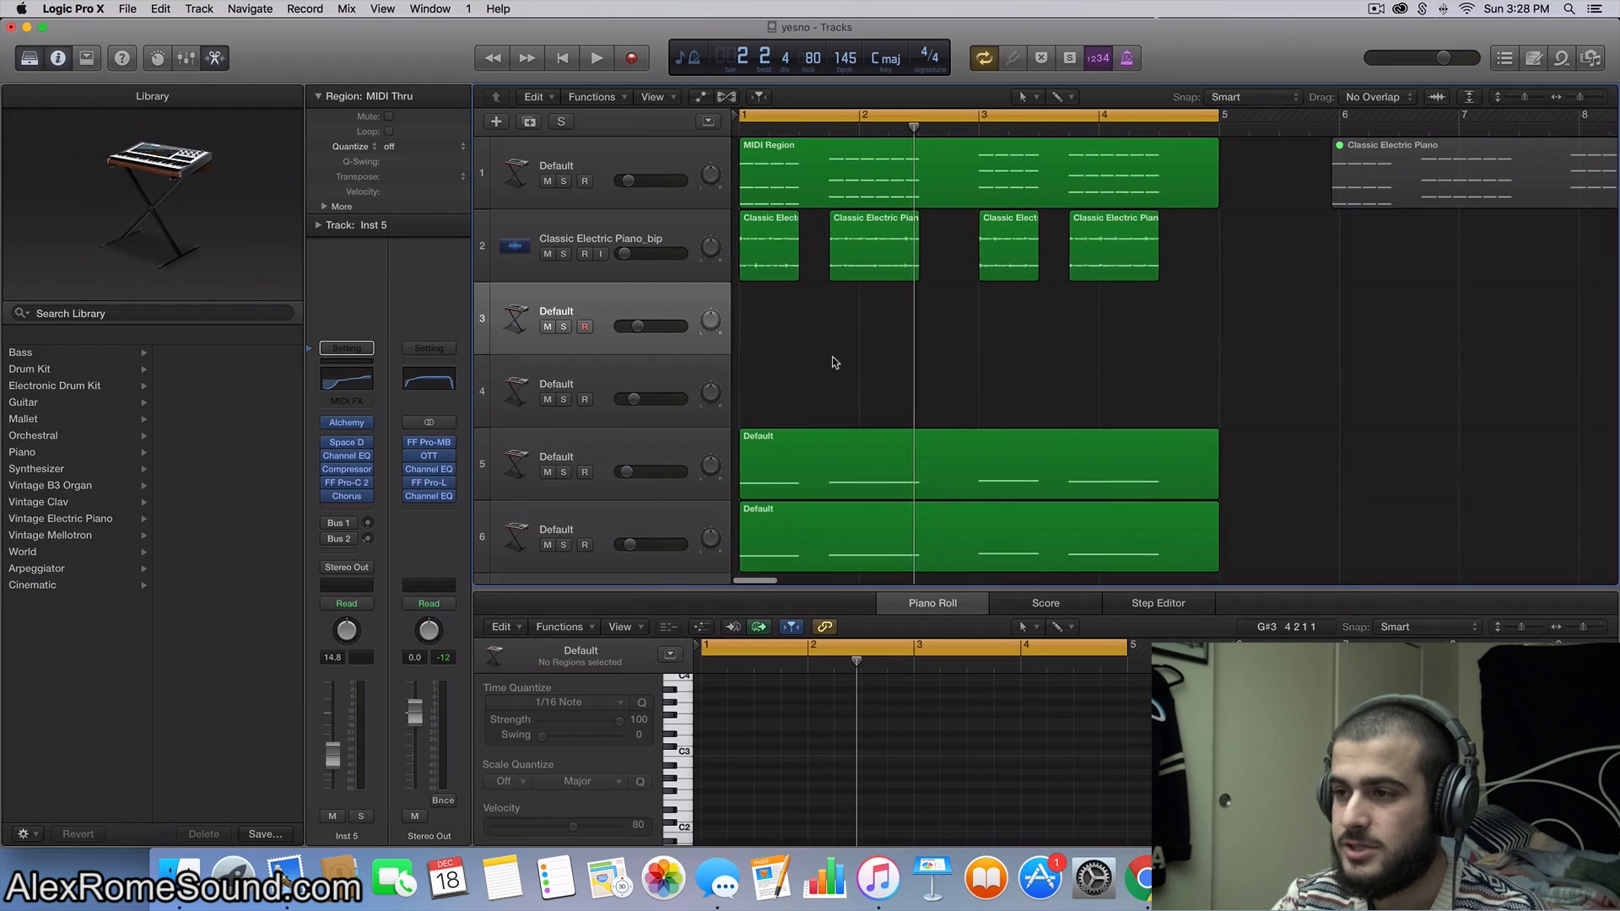
Step: Compare the channel strips of chord track 1, the bounced Classic Electric Piano_bip track and the empty instrument track 3
{"action": "left_click", "coordinate": [625, 244]}
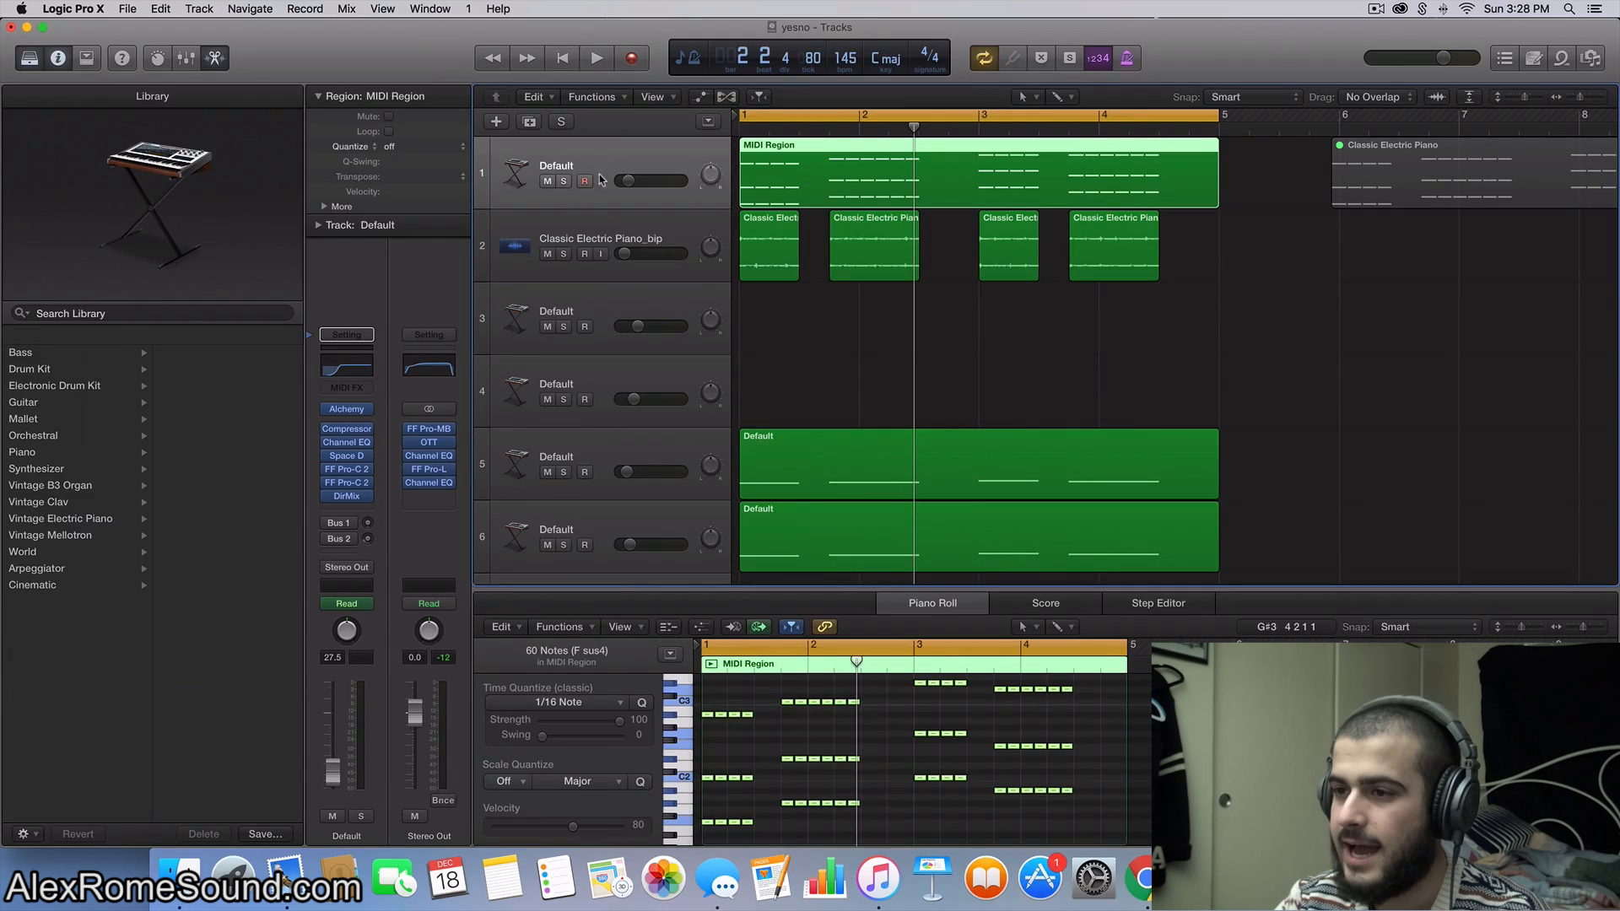
{"action": "left_click", "coordinate": [851, 329]}
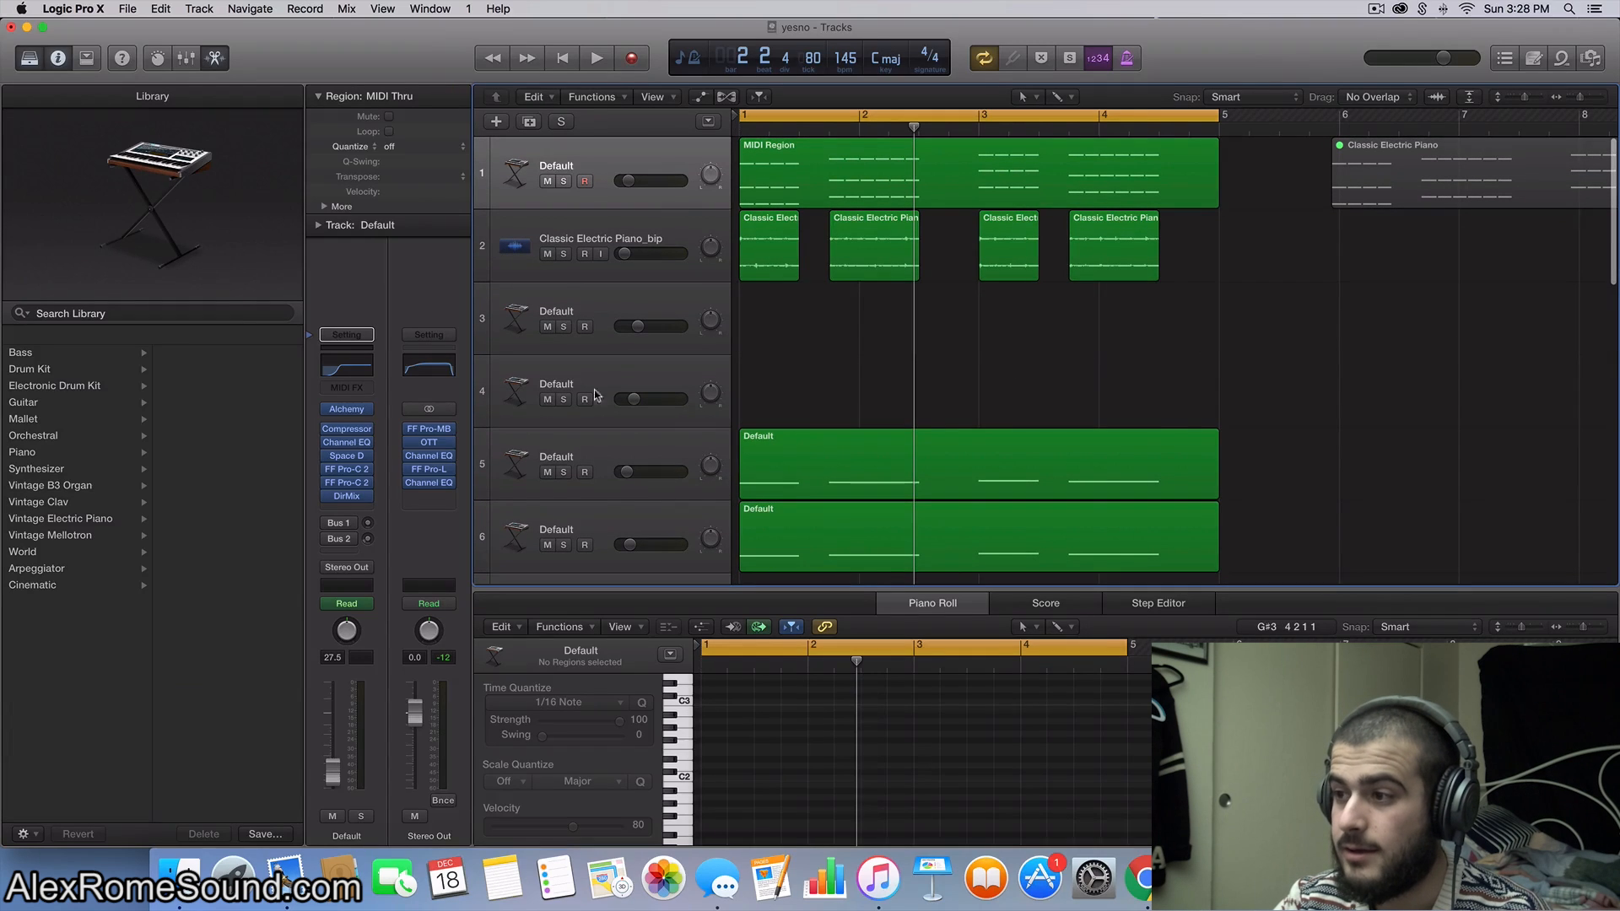
{"action": "left_click", "coordinate": [667, 336]}
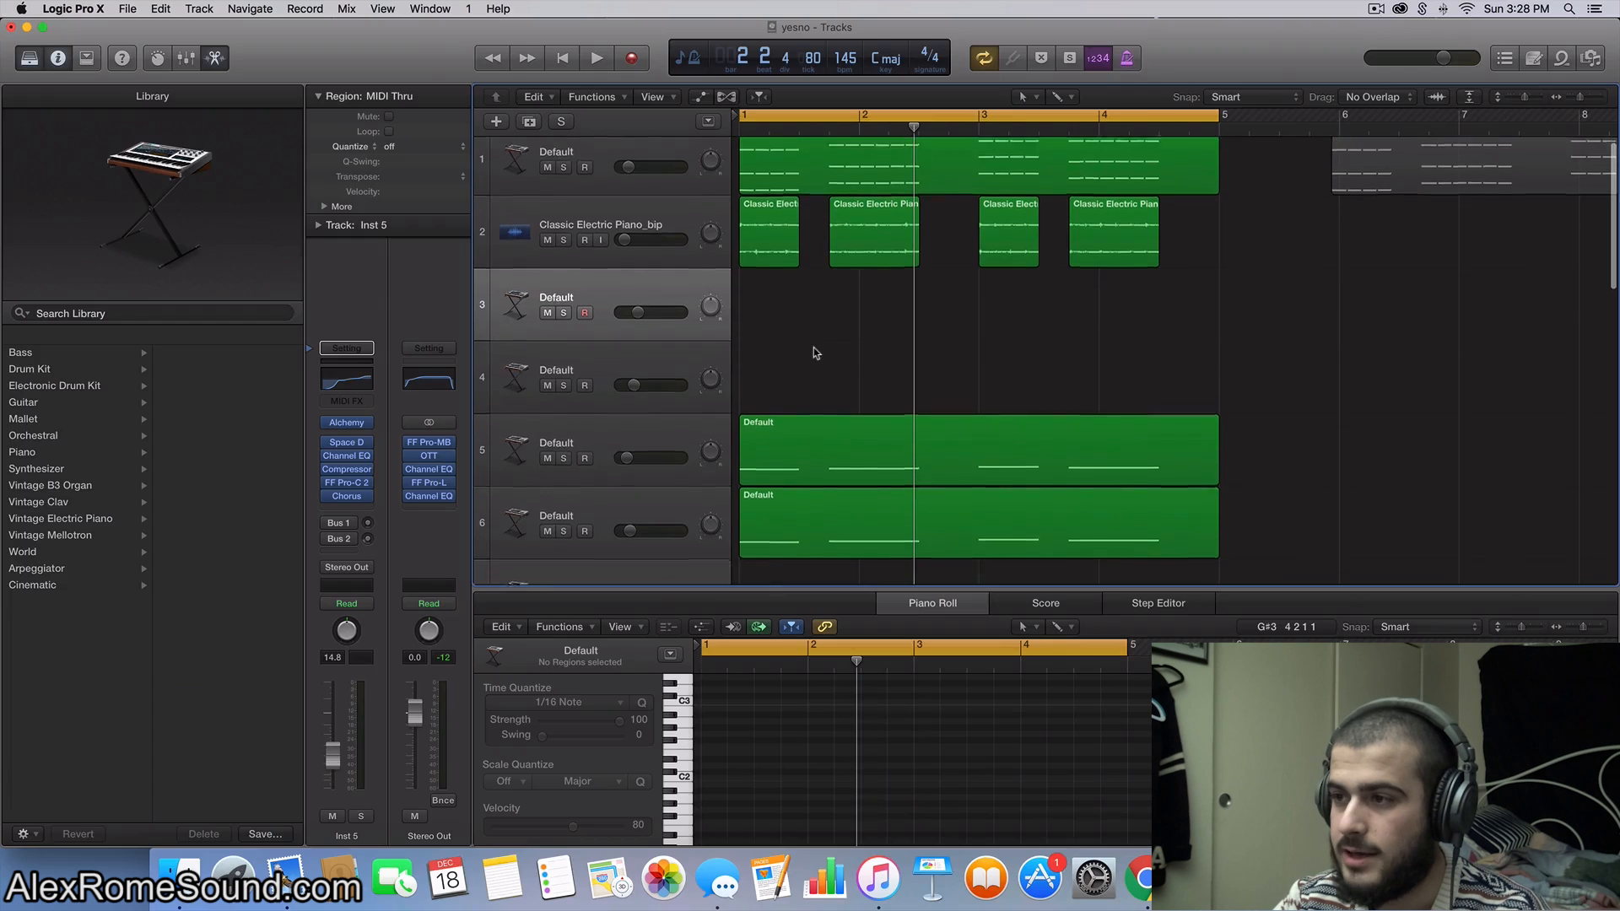
{"action": "left_click", "coordinate": [581, 234]}
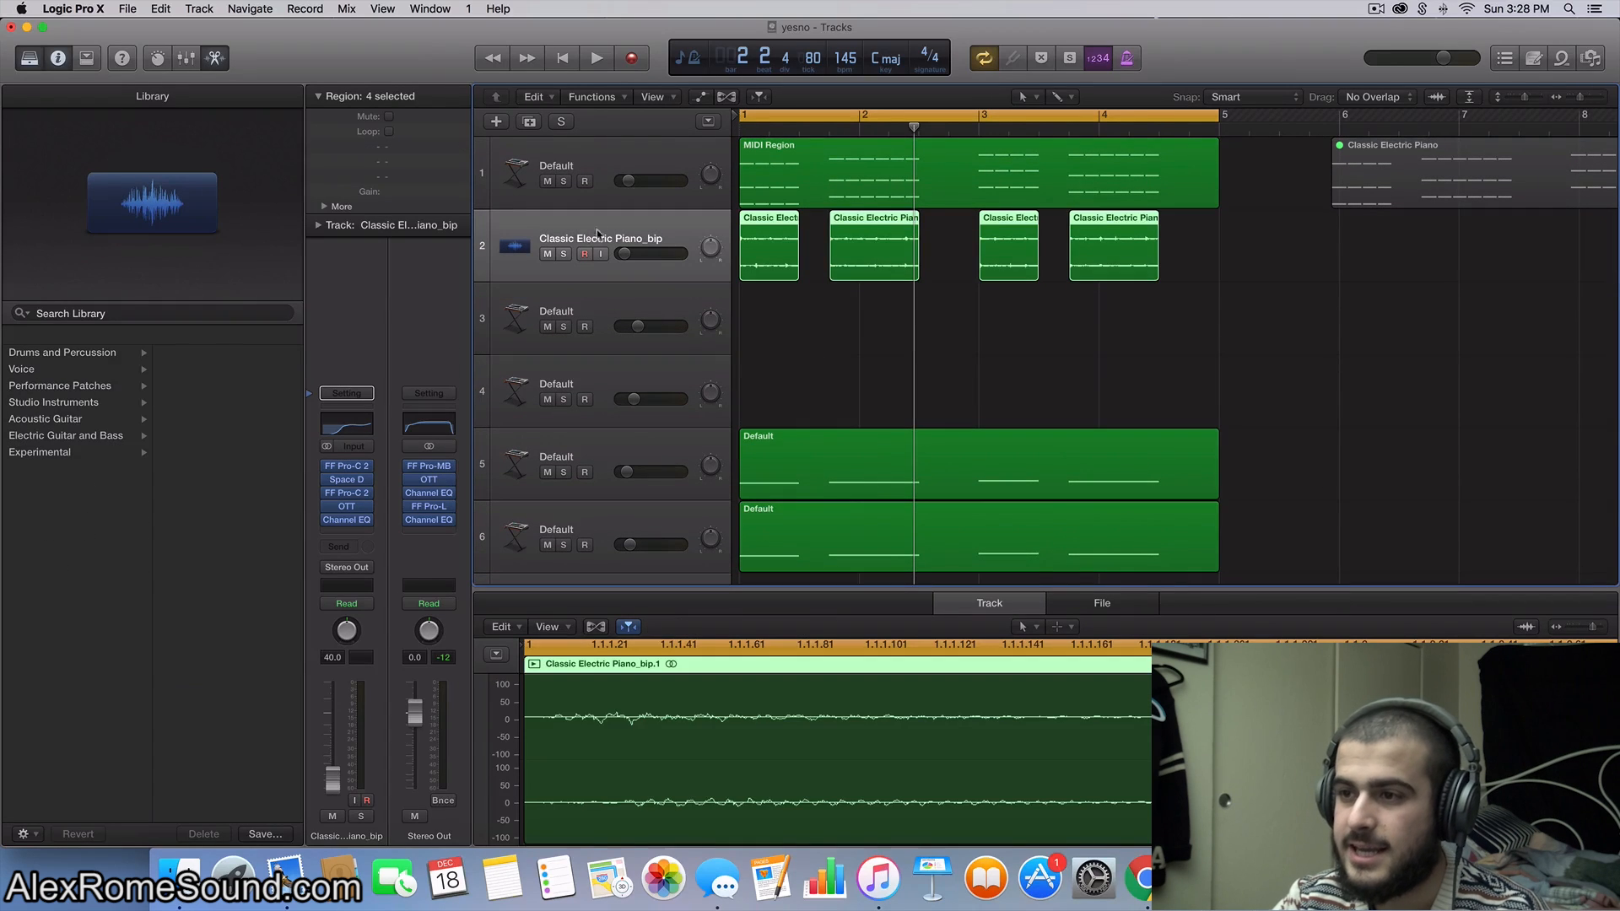
{"action": "left_click", "coordinate": [614, 171]}
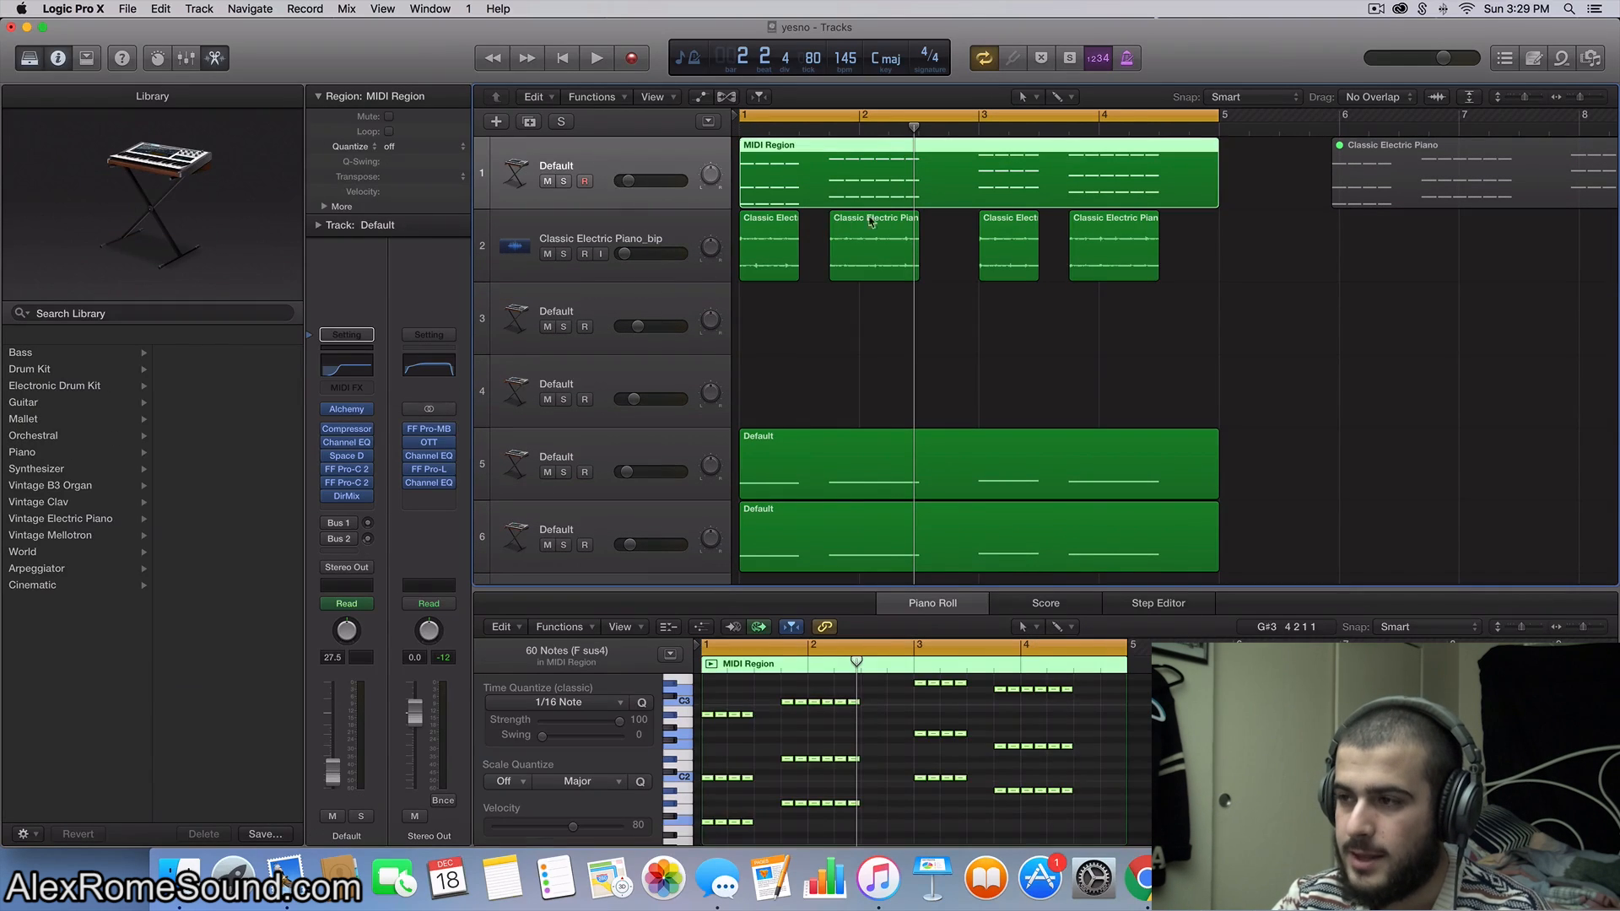
Step: Look over the lower instrument and drum tracks, checking melody track 9 against chord track 1
{"action": "scroll", "coordinate": [847, 211], "scroll_direction": "down", "scroll_amount": 10}
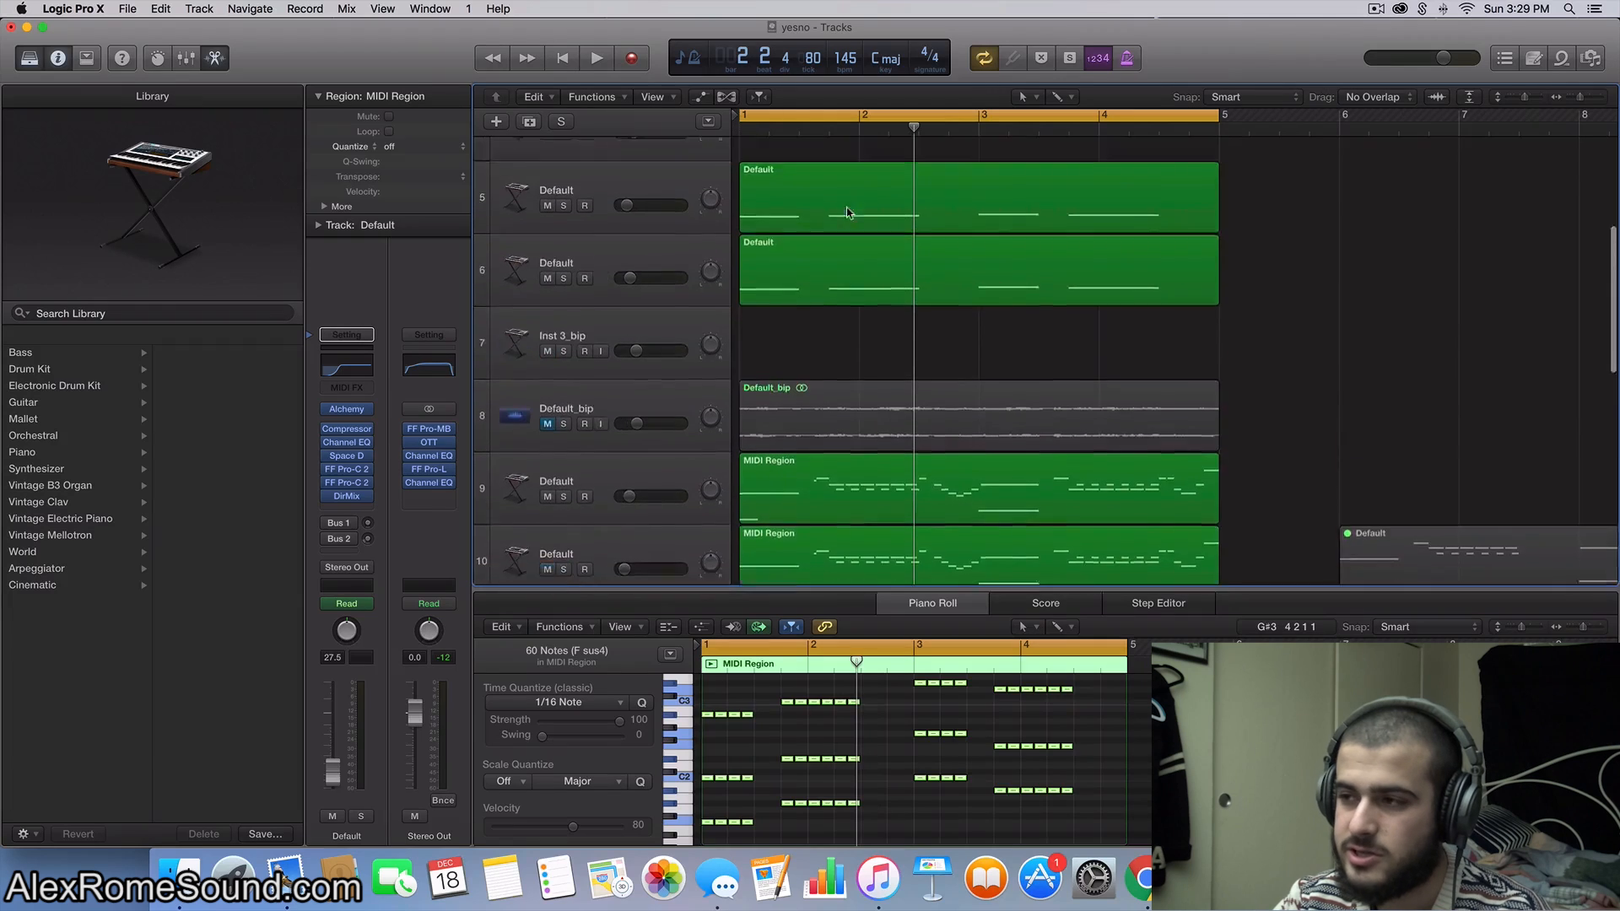
{"action": "scroll", "coordinate": [848, 212], "scroll_direction": "up", "scroll_amount": 5}
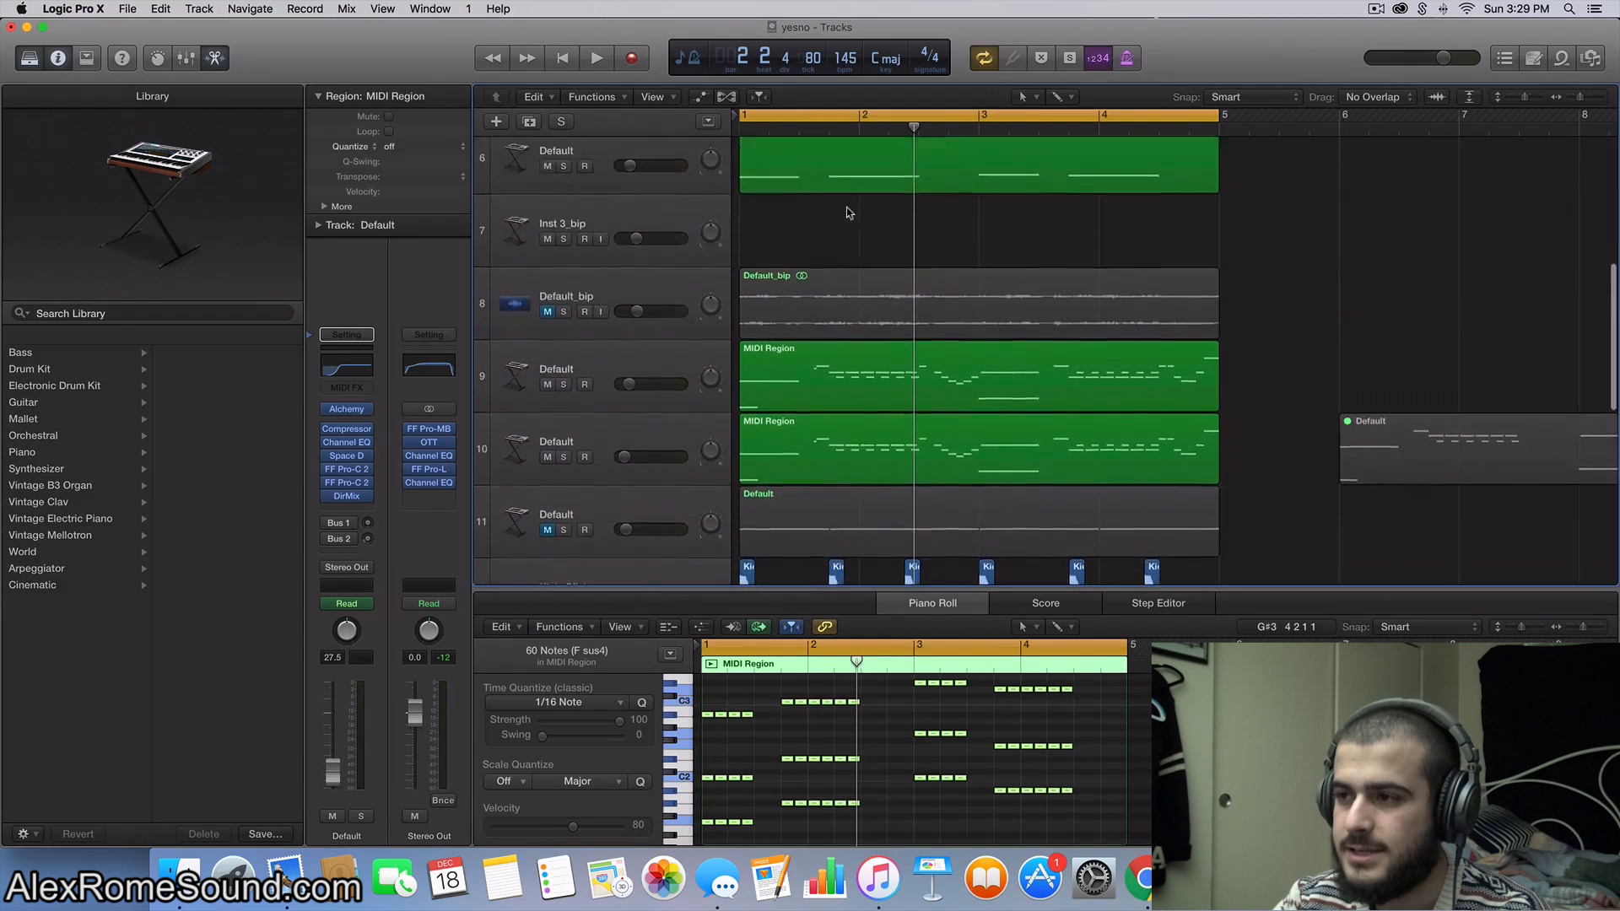
{"action": "scroll", "coordinate": [848, 212], "scroll_direction": "down", "scroll_amount": 7}
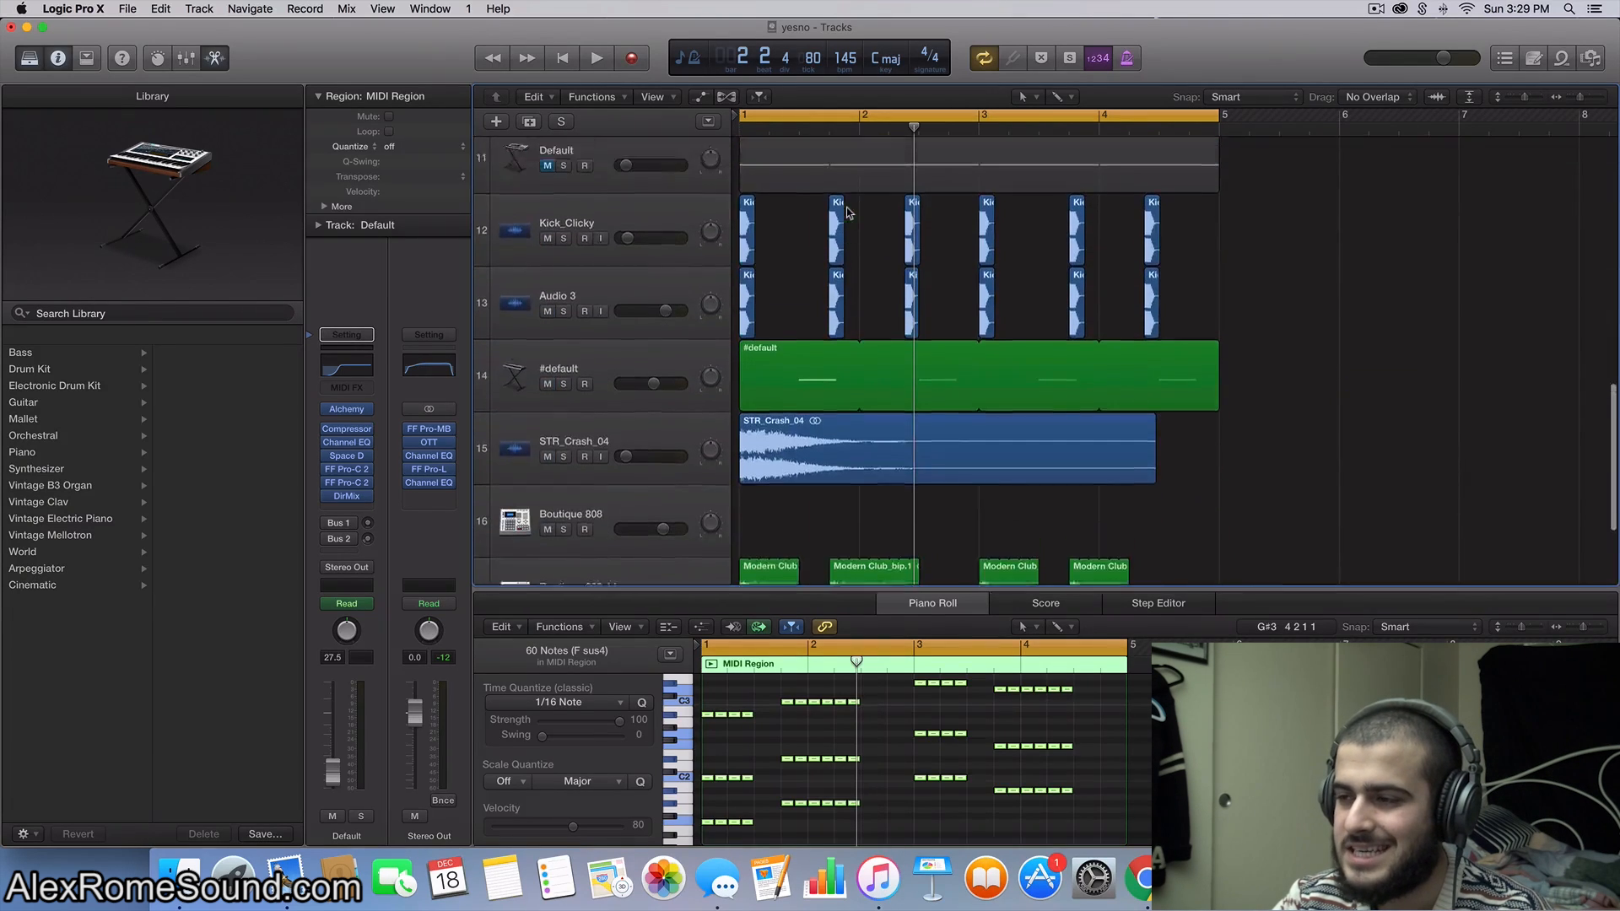
{"action": "left_click", "coordinate": [591, 246]}
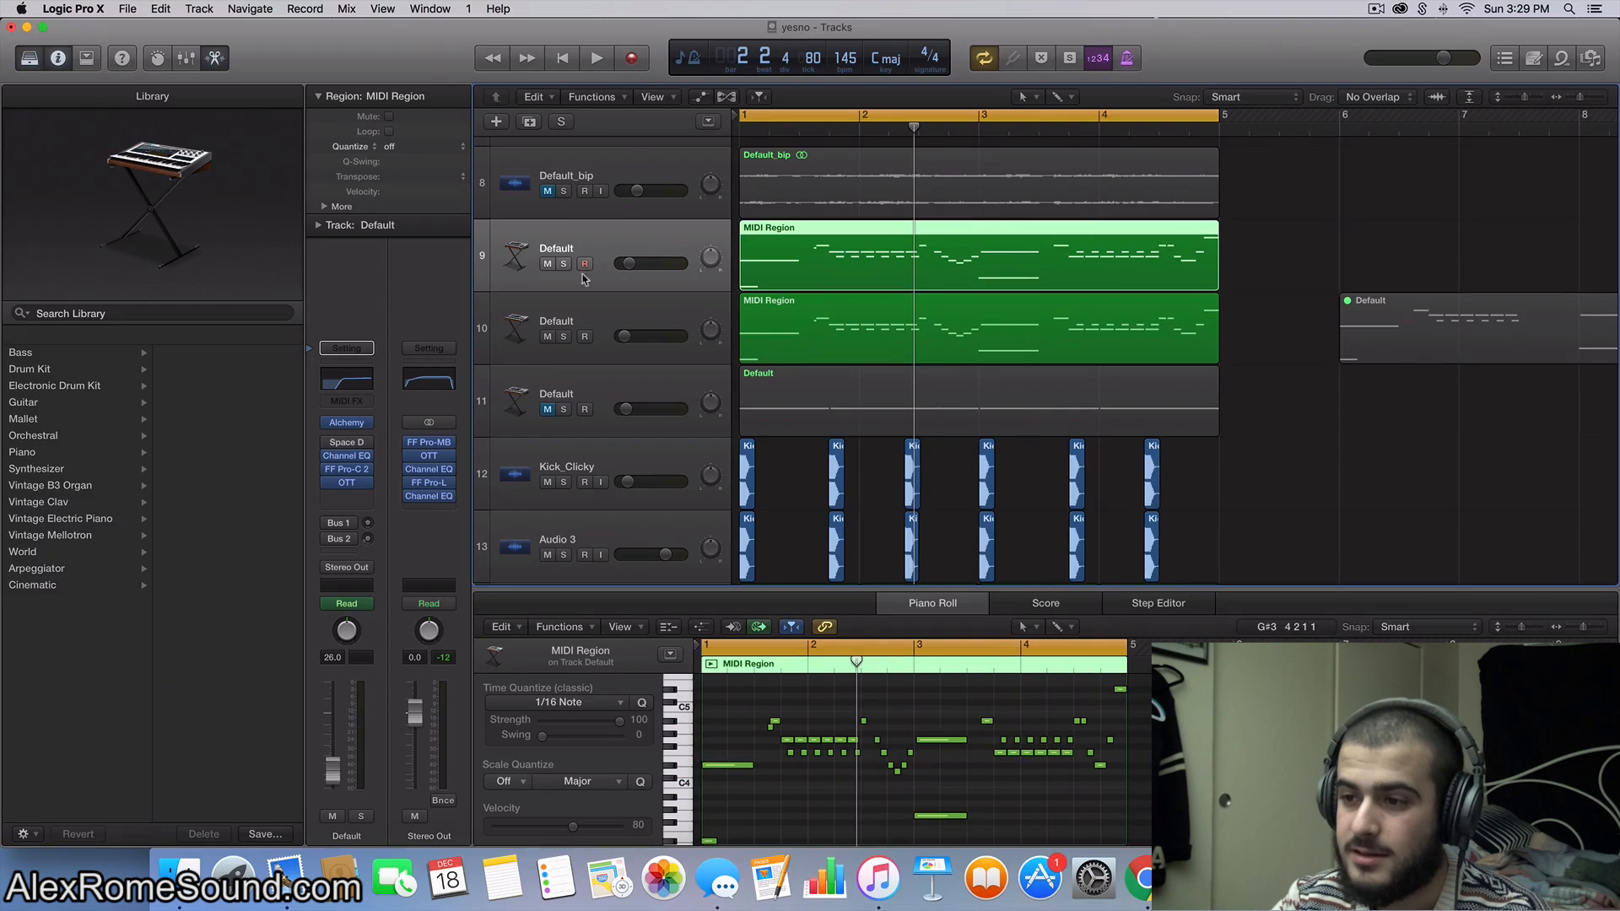
{"action": "scroll", "coordinate": [621, 191], "scroll_direction": "up", "scroll_amount": 10}
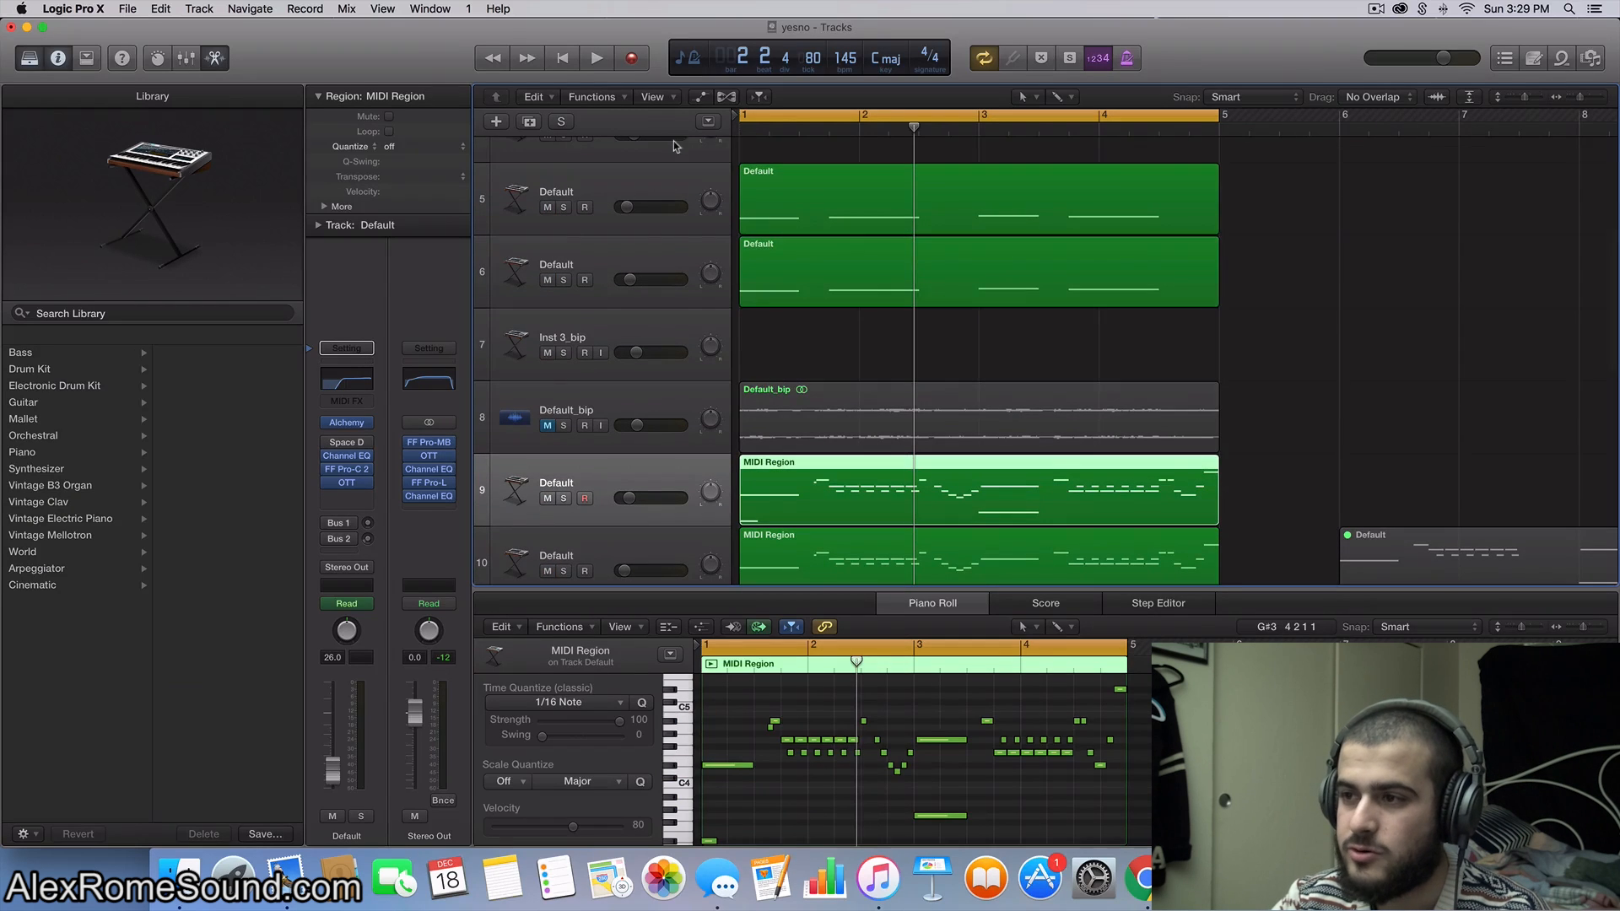
{"action": "left_click", "coordinate": [628, 152]}
{"action": "scroll", "coordinate": [628, 152], "scroll_direction": "down", "scroll_amount": 1}
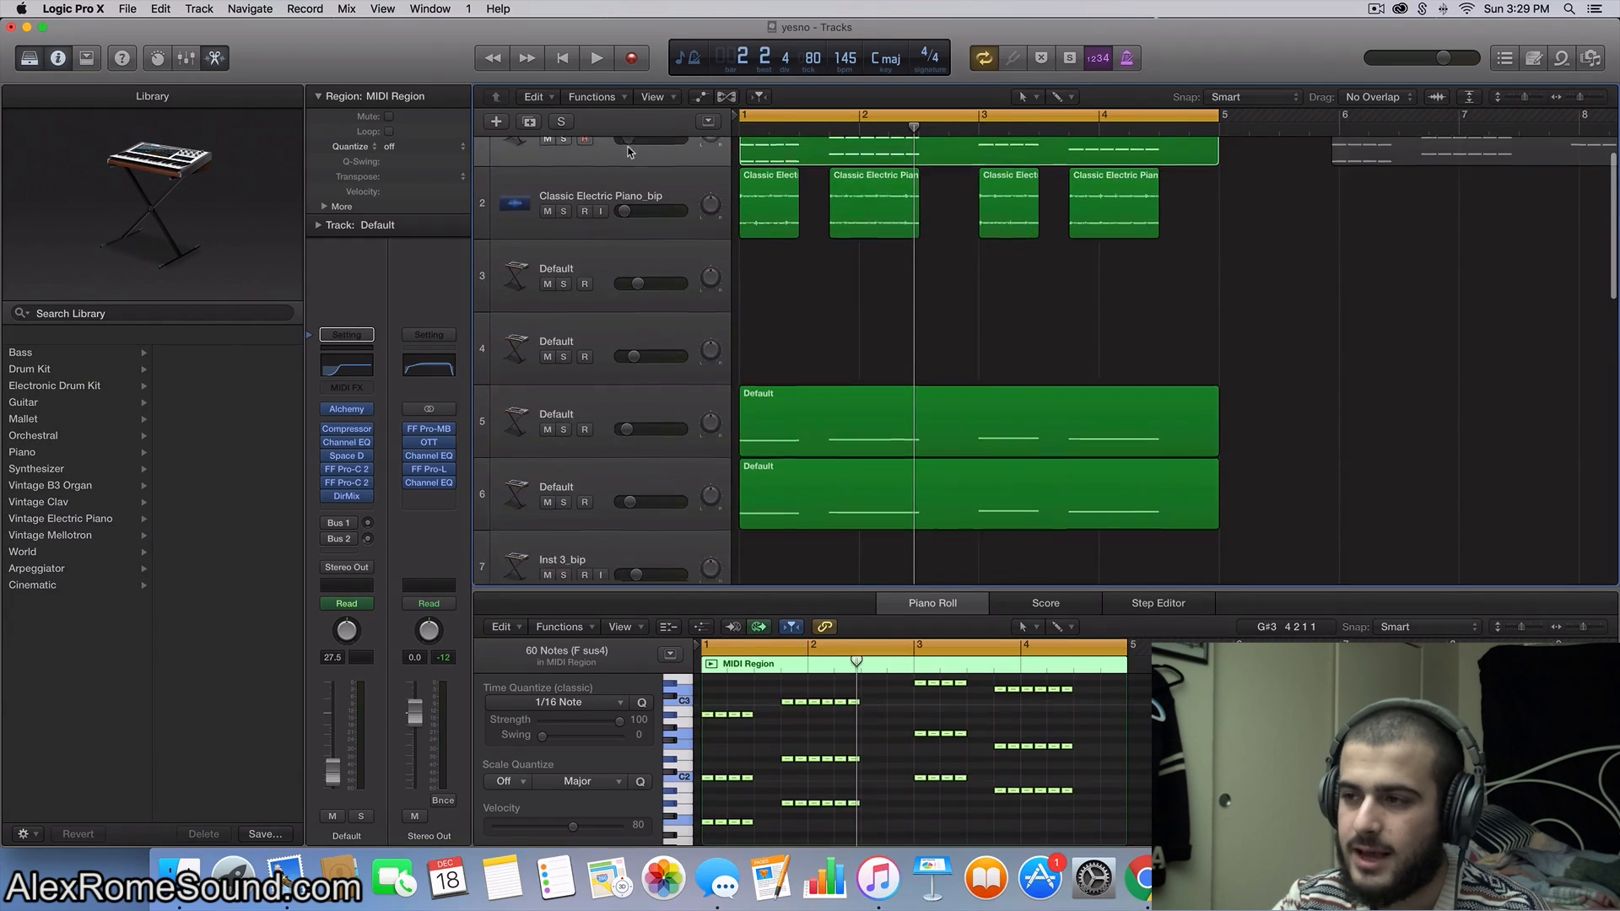
{"action": "scroll", "coordinate": [628, 152], "scroll_direction": "up", "scroll_amount": 1}
{"action": "scroll", "coordinate": [628, 152], "scroll_direction": "down", "scroll_amount": 3}
{"action": "scroll", "coordinate": [628, 152], "scroll_direction": "up", "scroll_amount": 3}
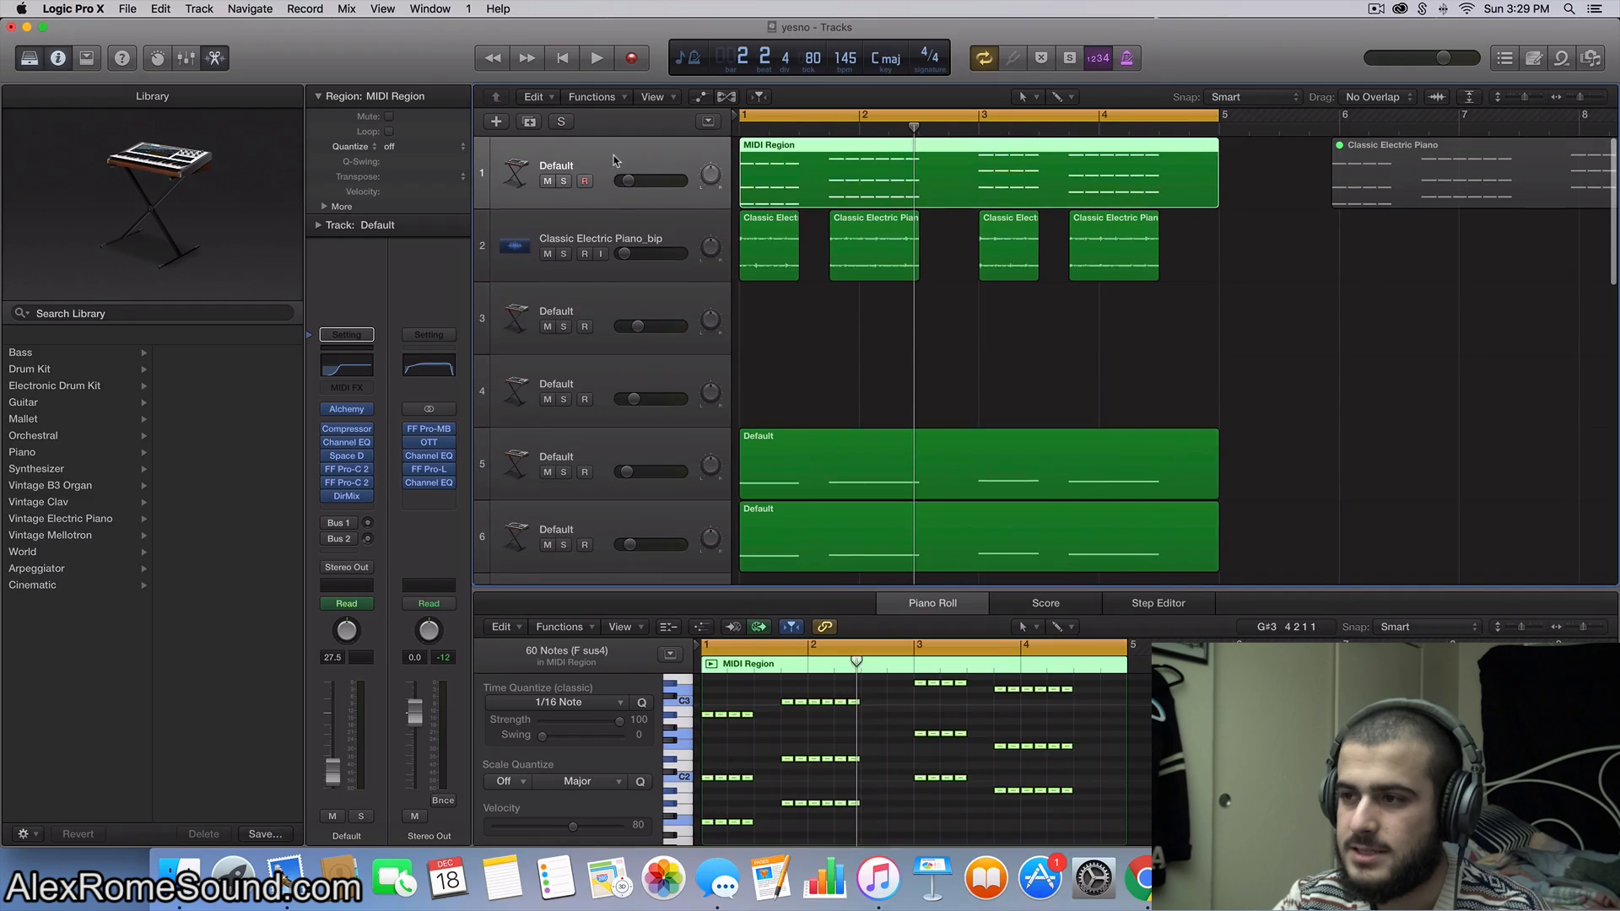
{"action": "scroll", "coordinate": [785, 241], "scroll_direction": "down", "scroll_amount": 4}
{"action": "scroll", "coordinate": [784, 241], "scroll_direction": "down", "scroll_amount": 4}
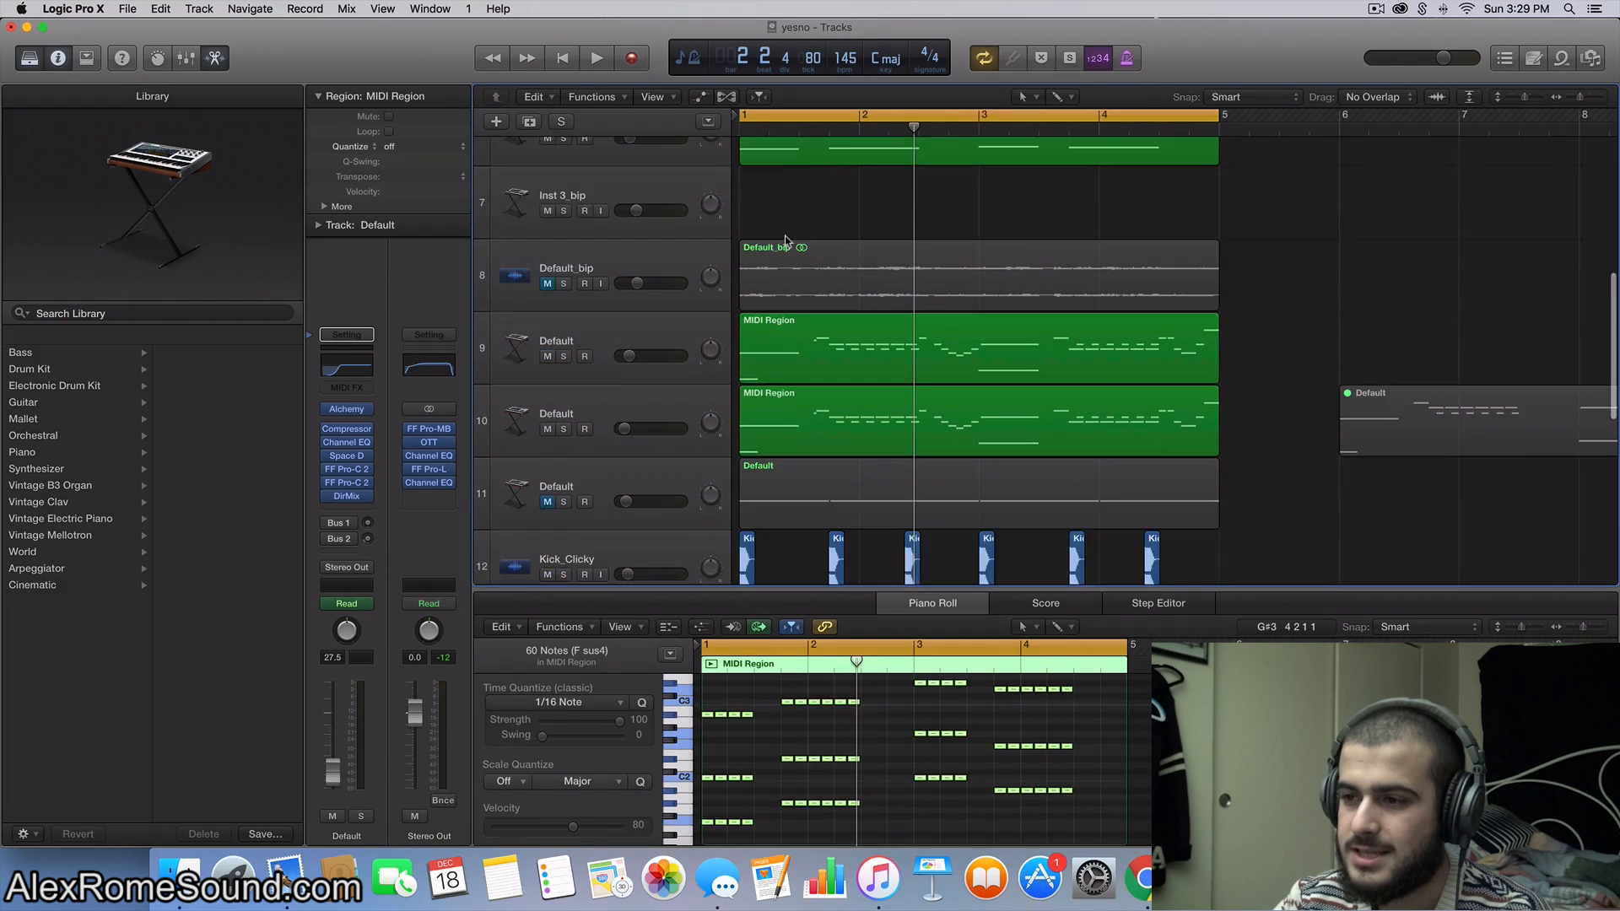
Step: Solo melody track 9, select its MIDI region and play back the melody
{"action": "left_click", "coordinate": [563, 357]}
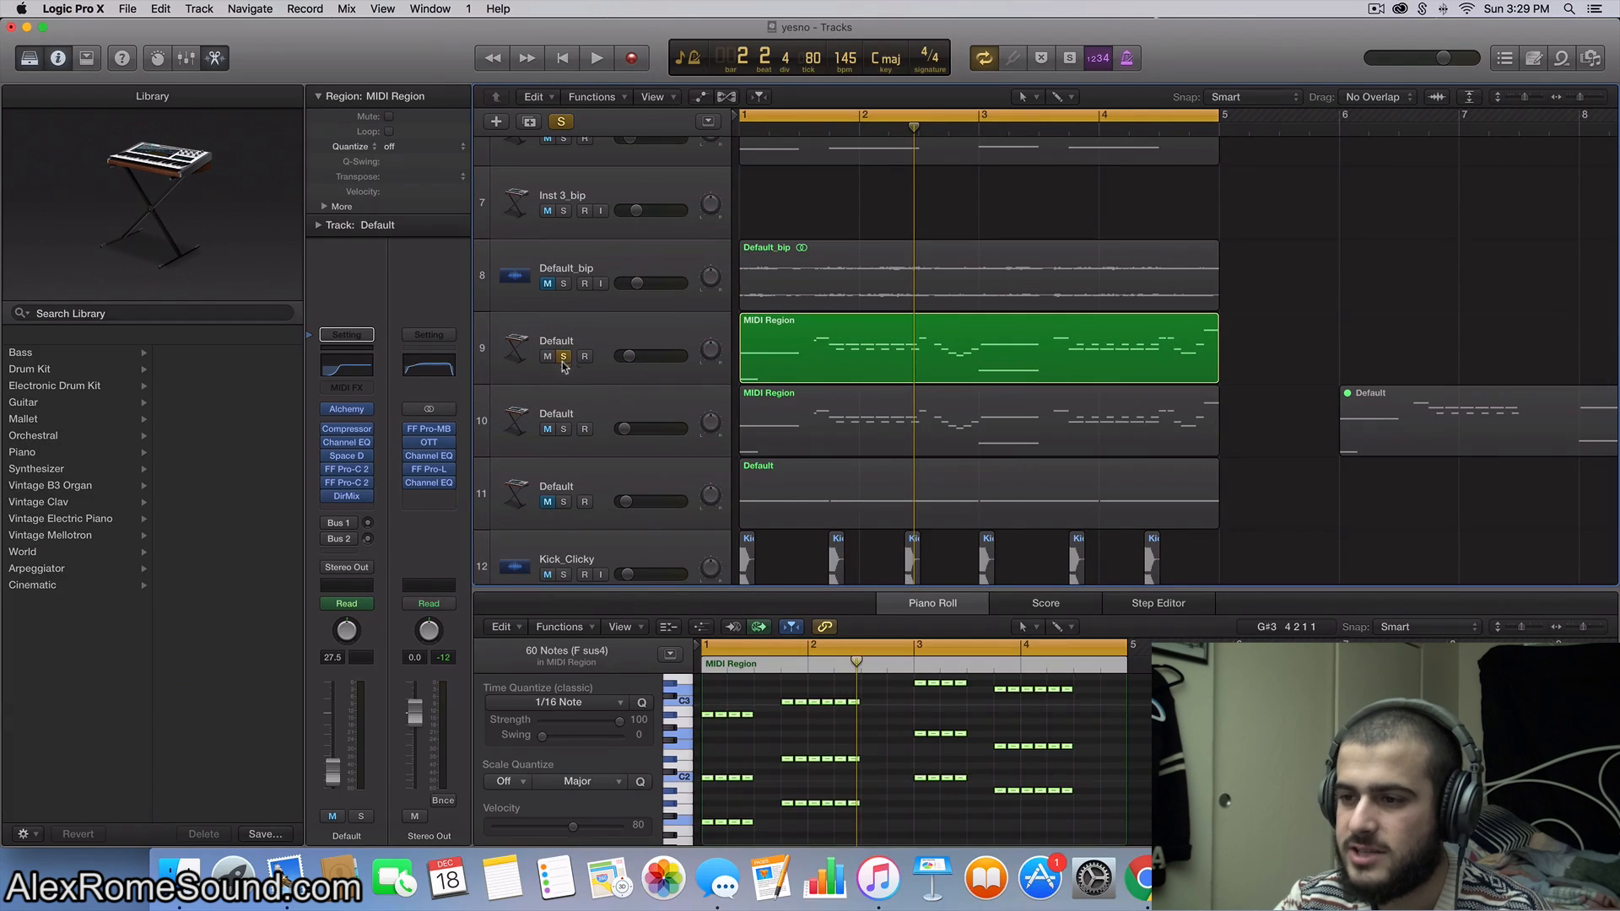
{"action": "left_click", "coordinate": [593, 319]}
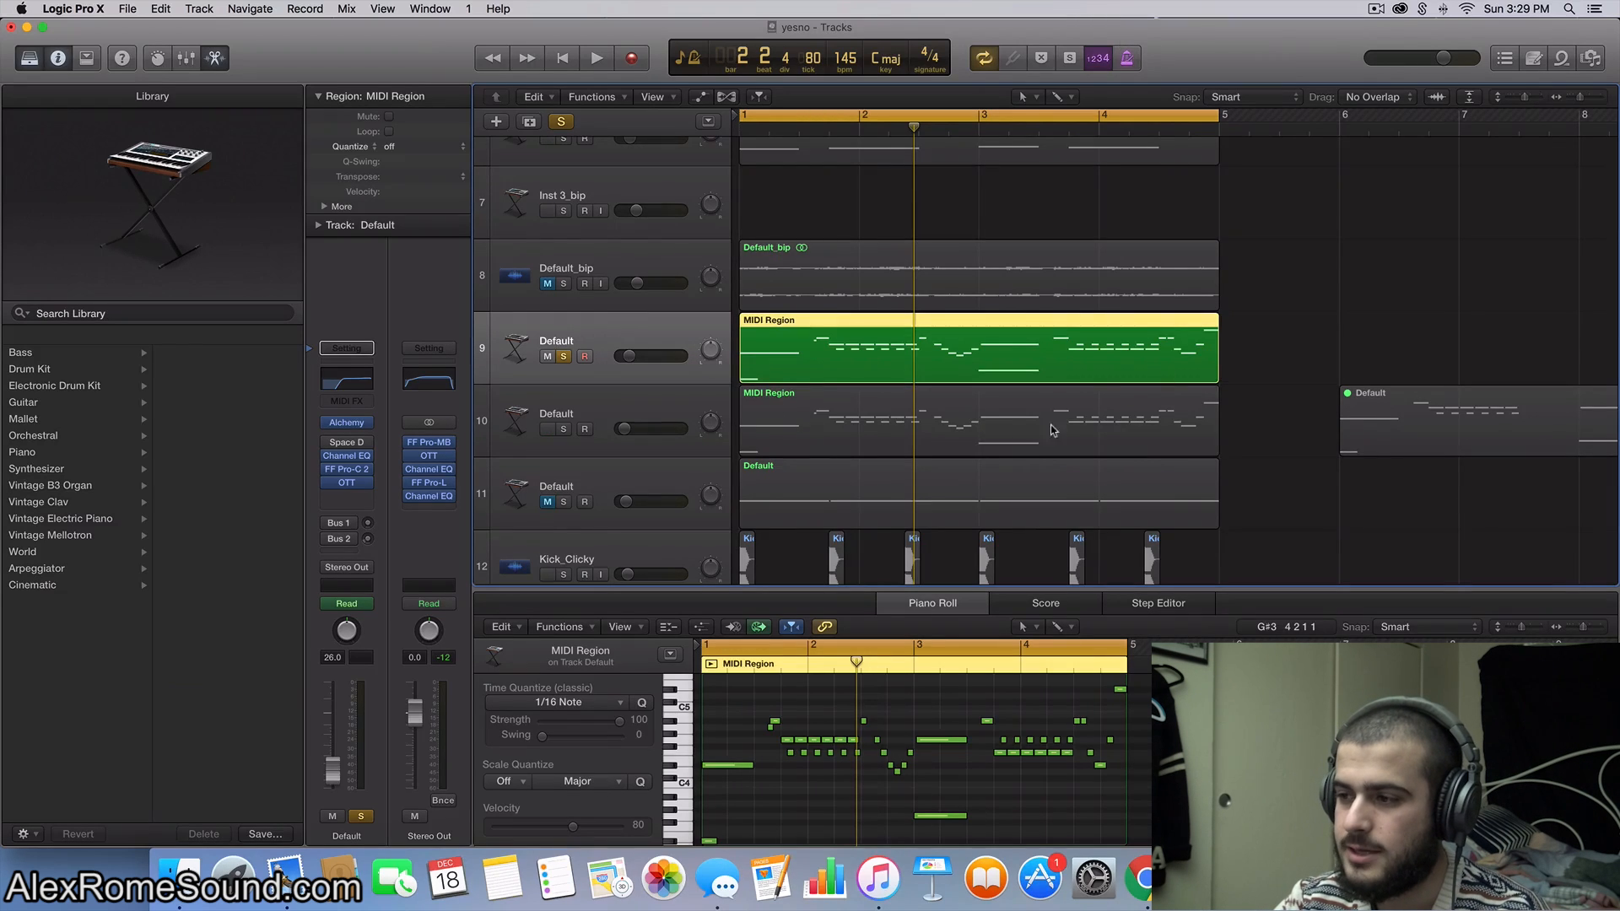
{"action": "scroll", "coordinate": [1051, 424], "scroll_direction": "down", "scroll_amount": 10}
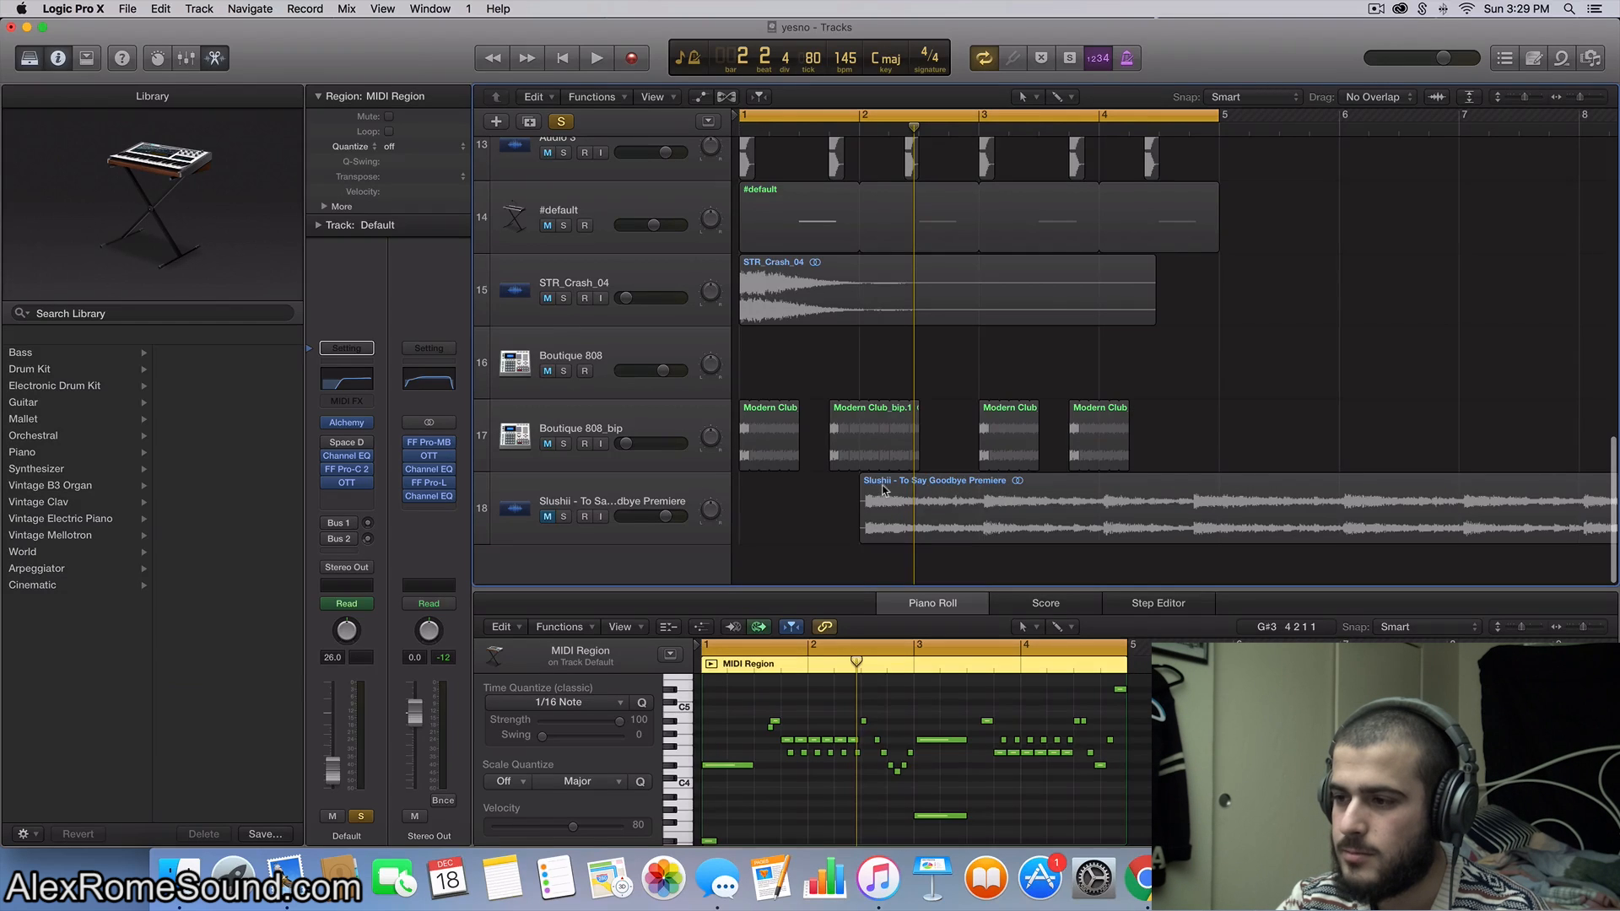
{"action": "scroll", "coordinate": [884, 490], "scroll_direction": "up", "scroll_amount": 10}
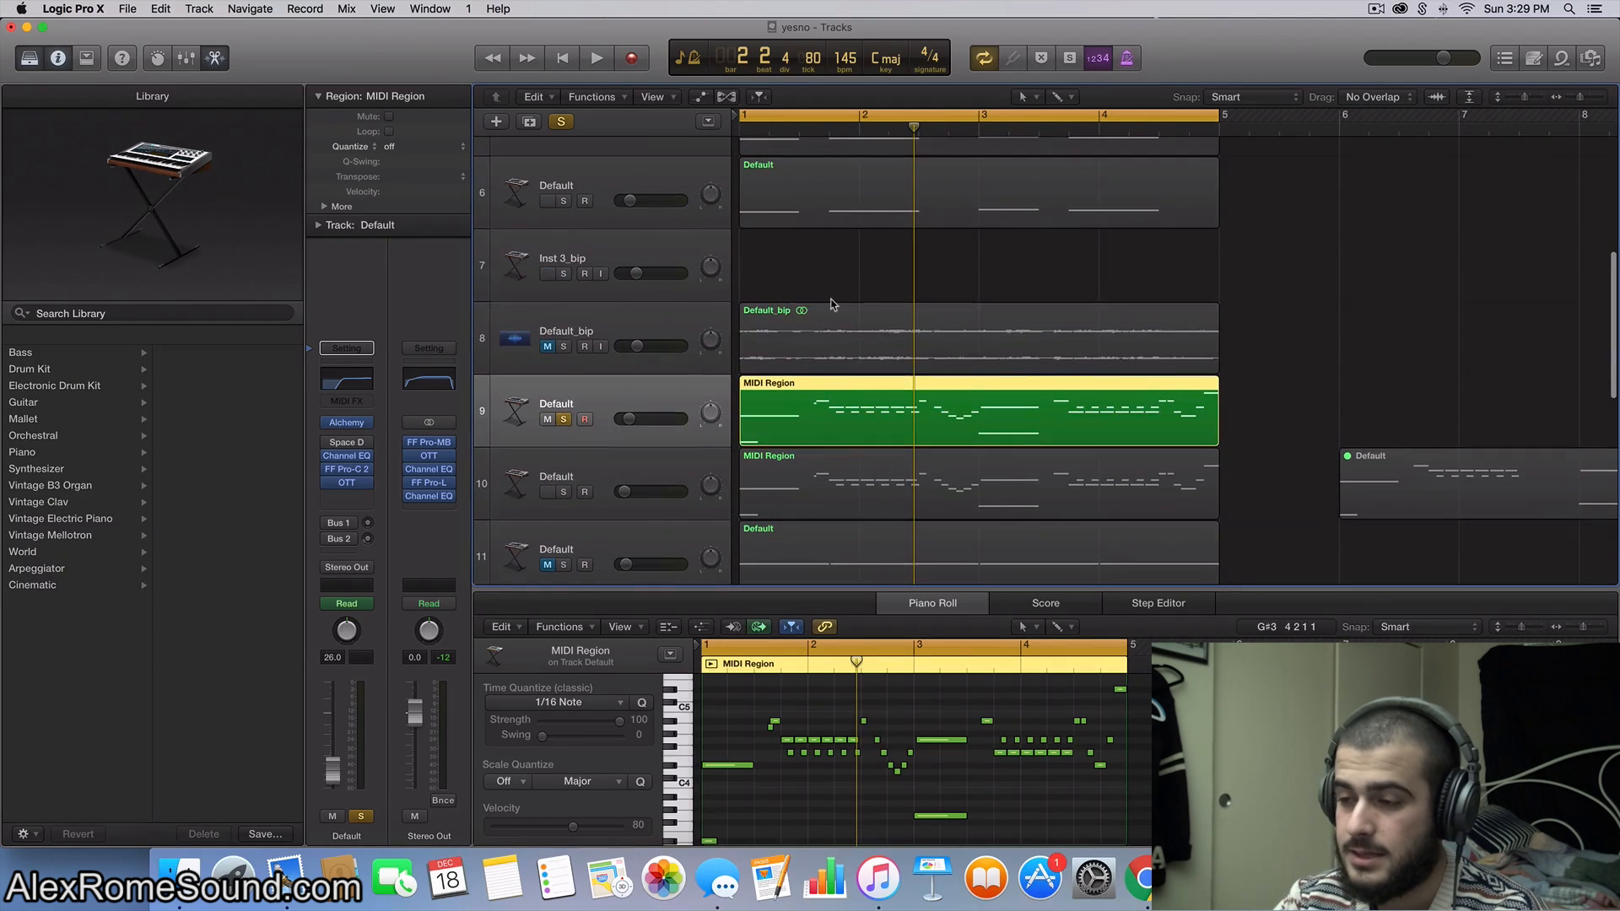
{"action": "left_click", "coordinate": [832, 280]}
{"action": "left_click", "coordinate": [818, 411]}
{"action": "scroll", "coordinate": [823, 405], "scroll_direction": "down", "scroll_amount": 1}
{"action": "key", "text": "space"}
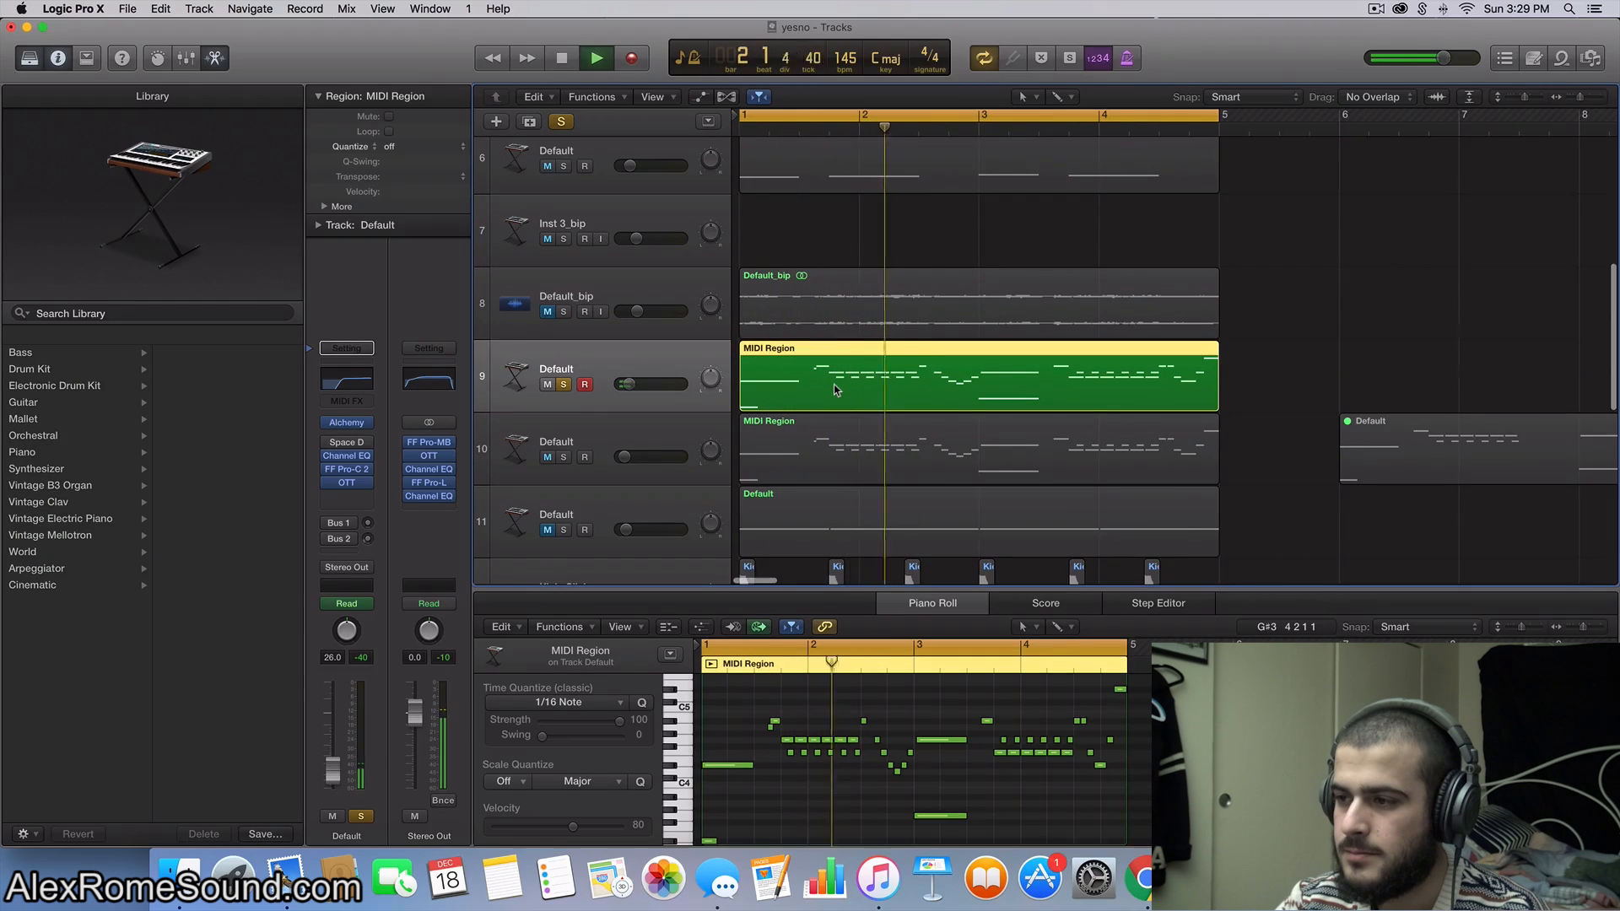
{"action": "key", "text": "space"}
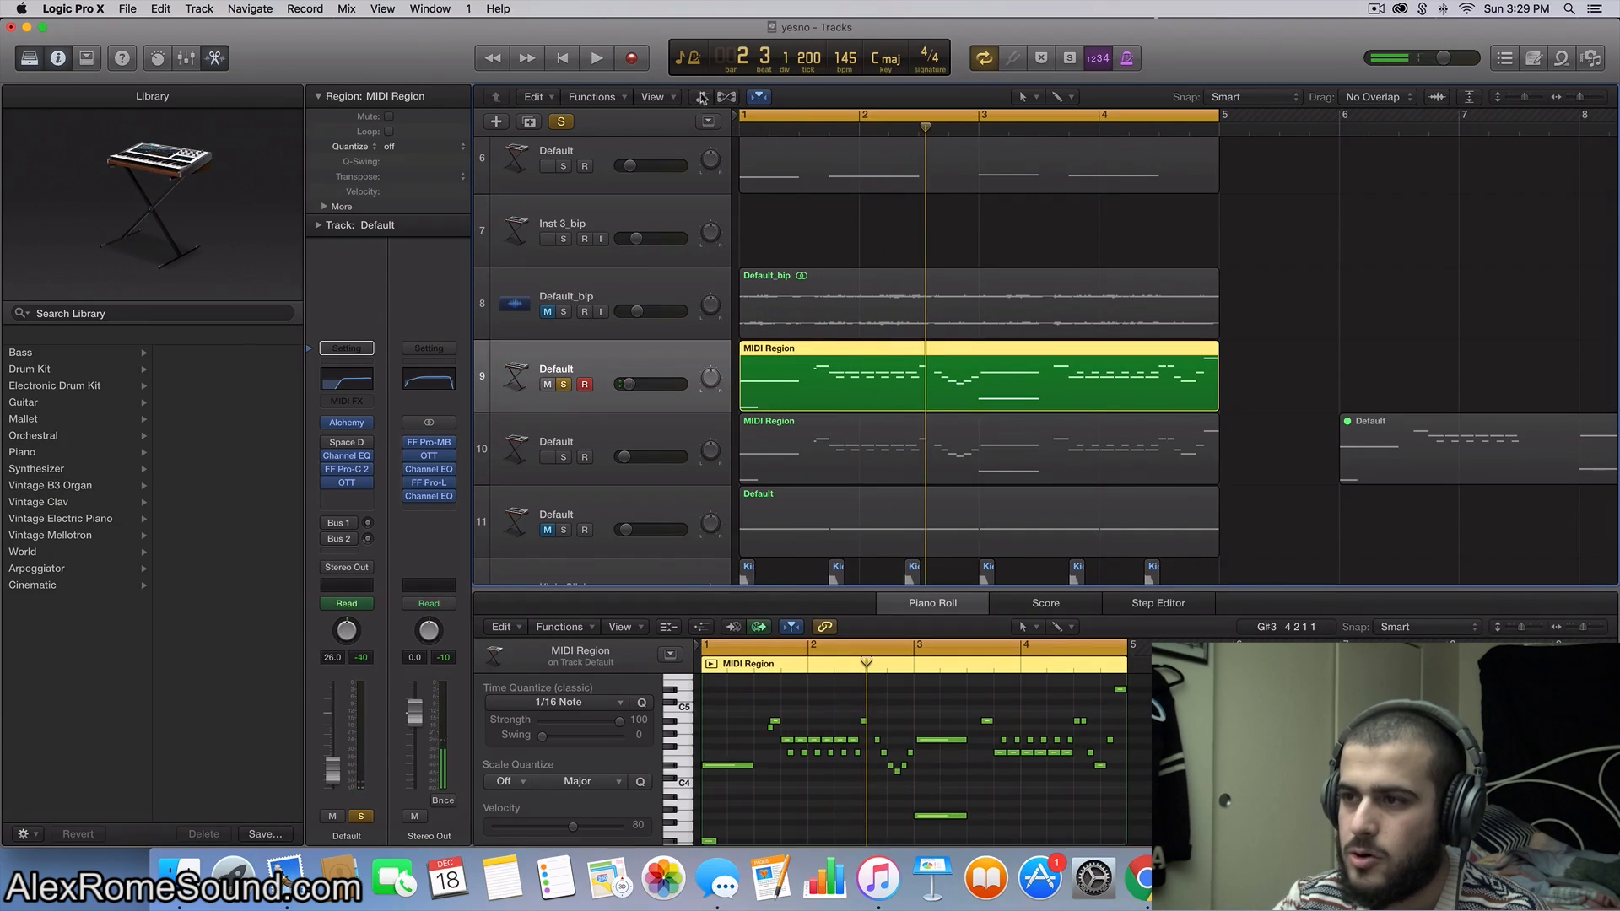
Step: Create a new software instrument track below track 9 and load the stereo Alchemy synth on it
{"action": "left_click", "coordinate": [209, 9]}
{"action": "left_click", "coordinate": [226, 59]}
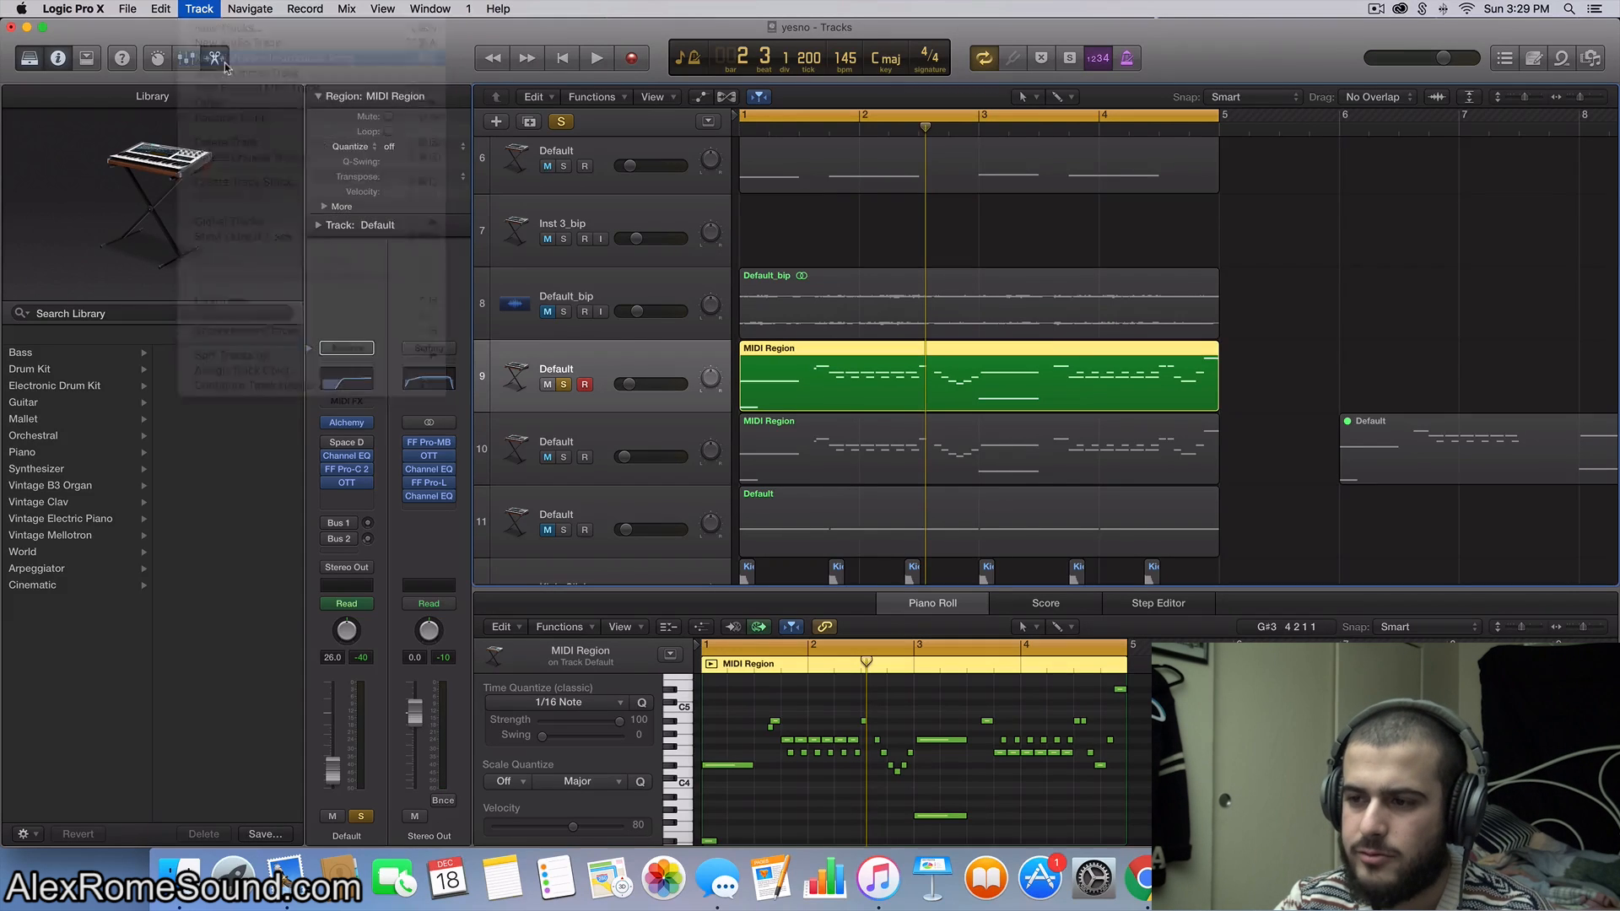
{"action": "left_click", "coordinate": [368, 423]}
{"action": "mouse_move", "coordinate": [374, 538]}
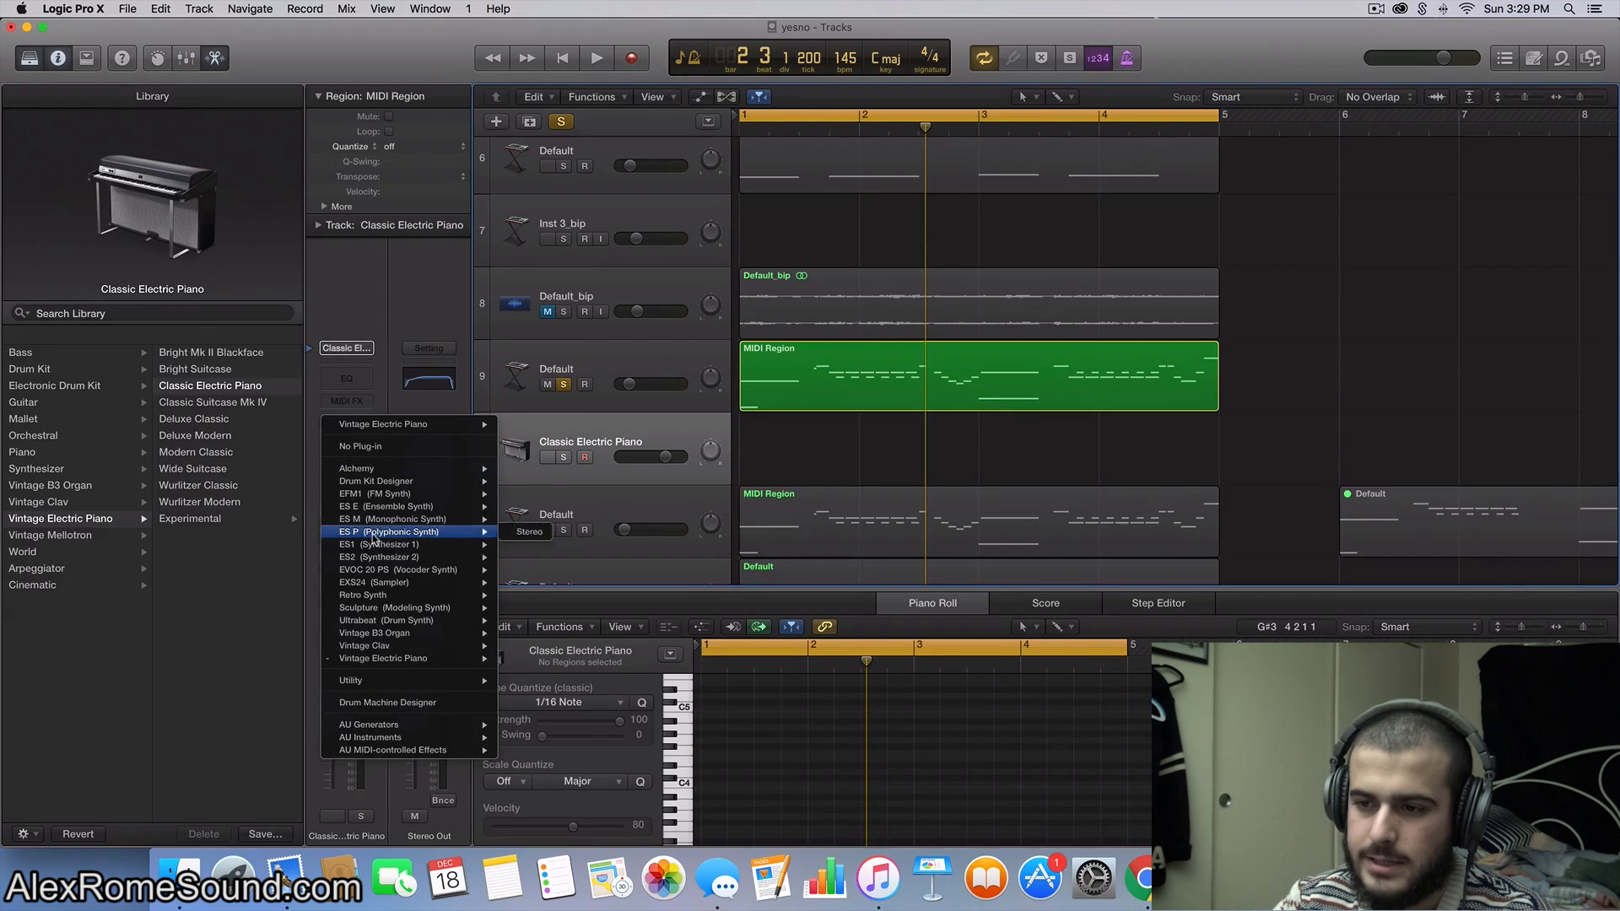
{"action": "left_click", "coordinate": [527, 468]}
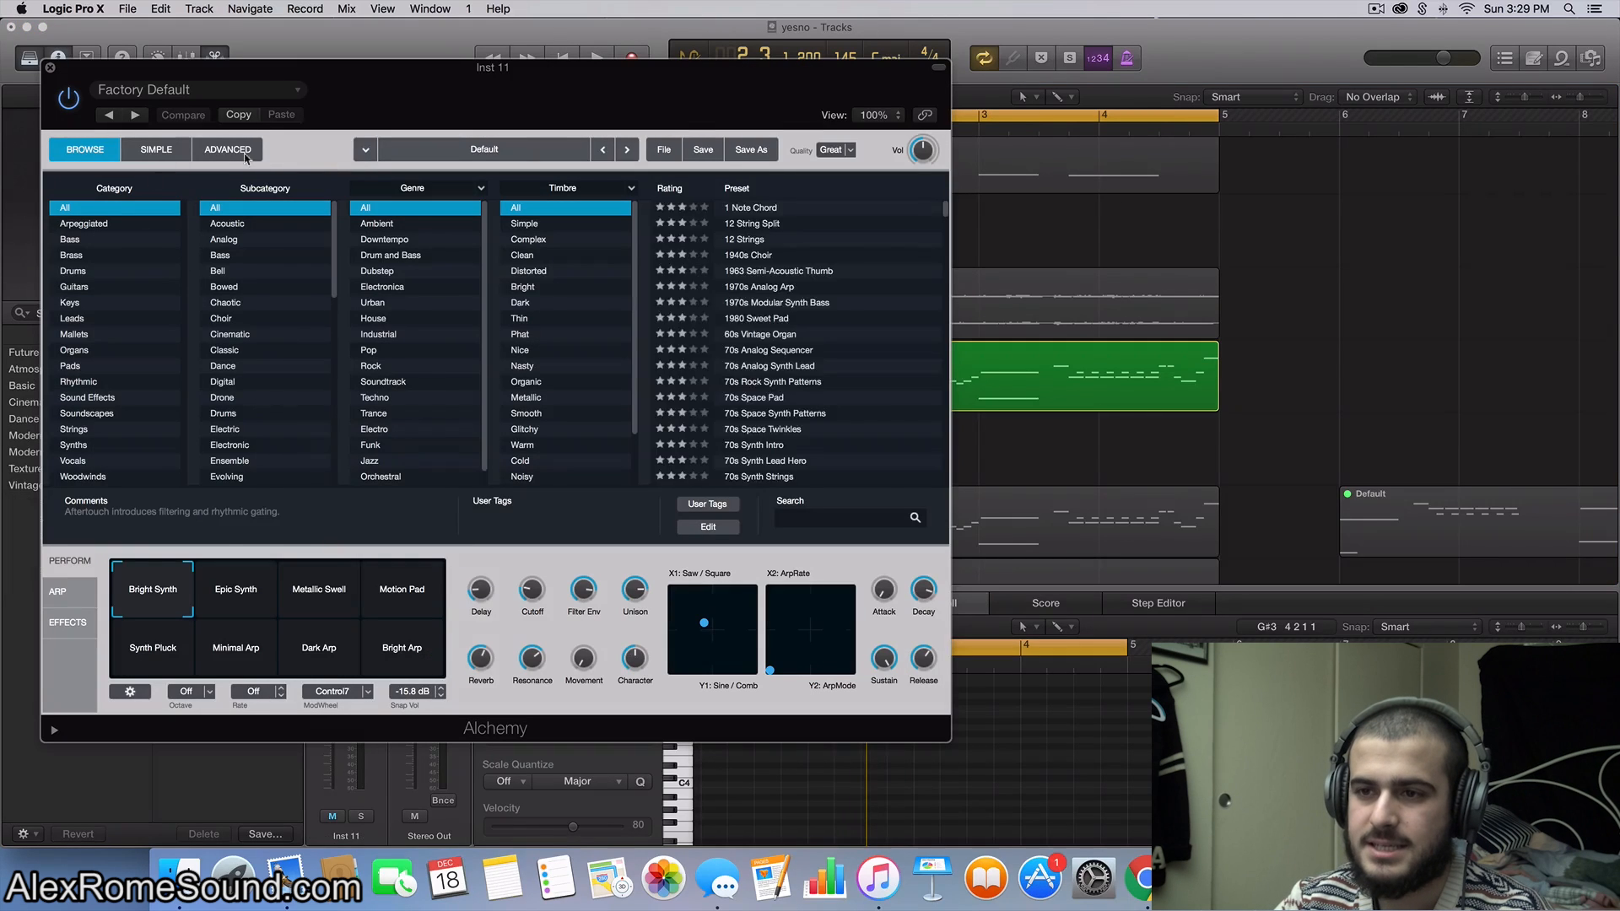
Step: Show Alchemy's advanced view and initialize the preset to the default all-saw patch
{"action": "left_click", "coordinate": [244, 153]}
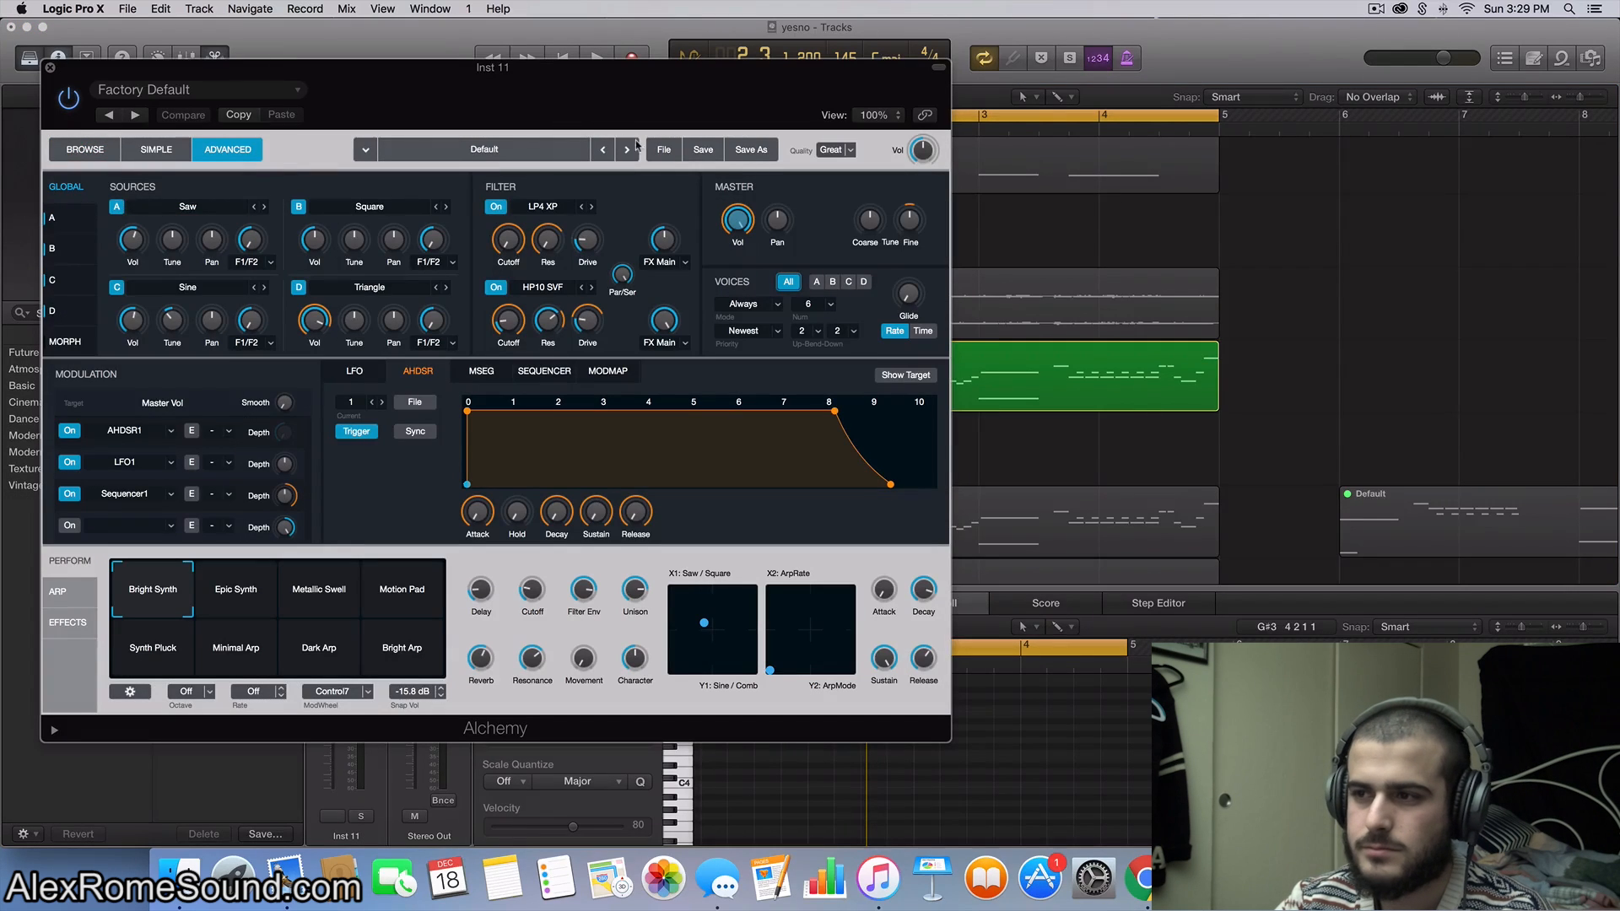
{"action": "left_click", "coordinate": [664, 149]}
{"action": "left_click", "coordinate": [692, 169]}
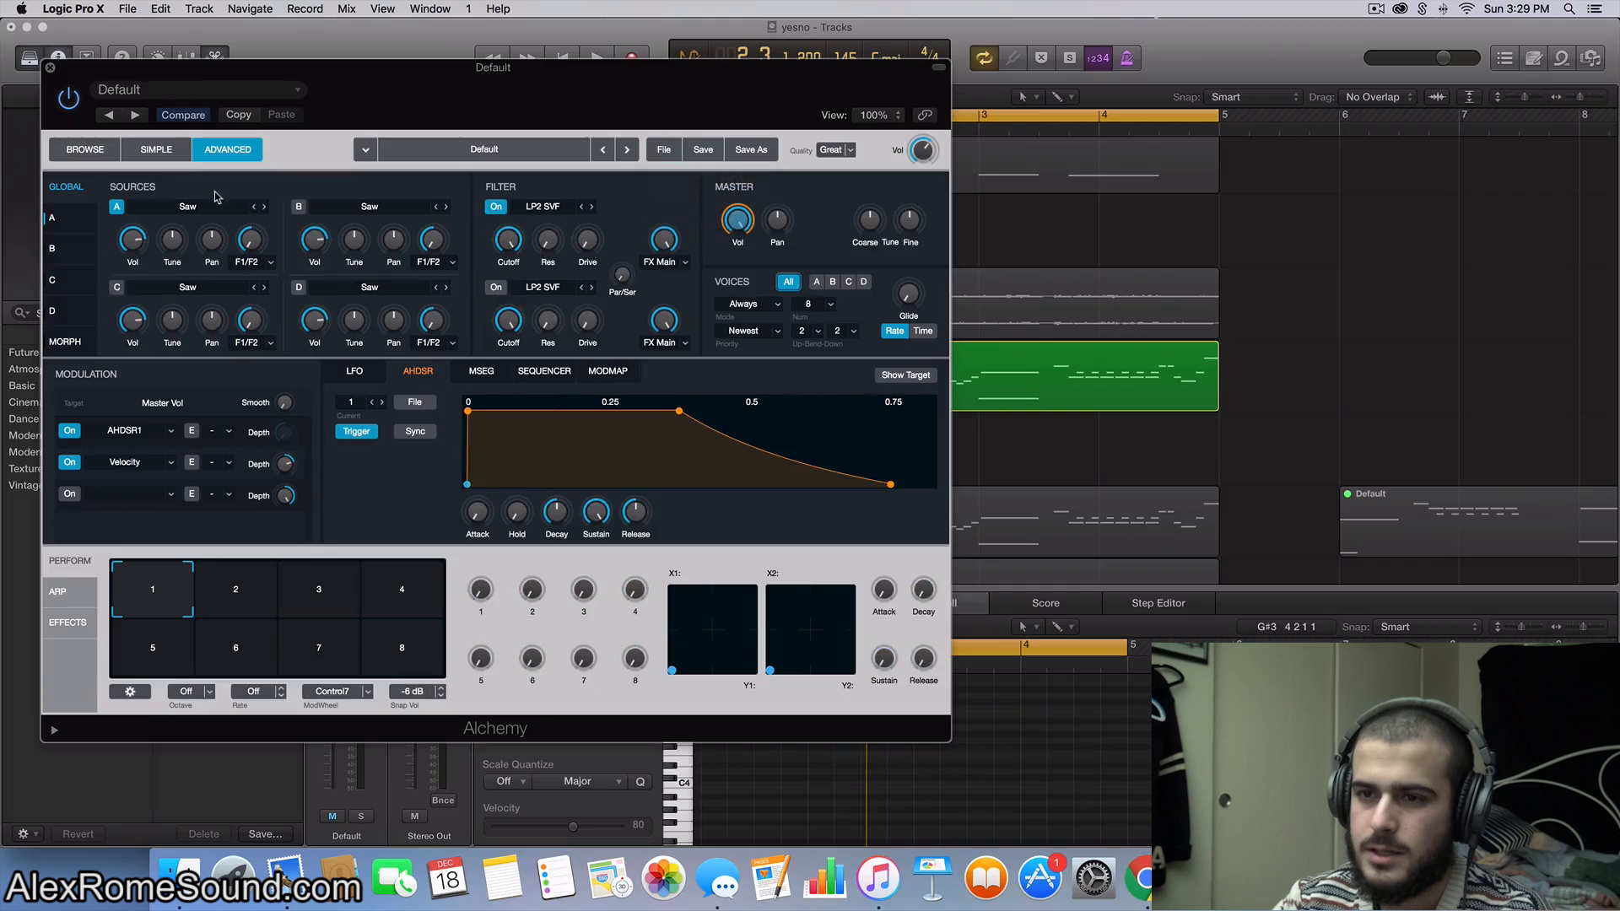
Step: Examine the detailed controls of Alchemy's source A, including its volume modulation, and return to the global overview
{"action": "left_click", "coordinate": [74, 216]}
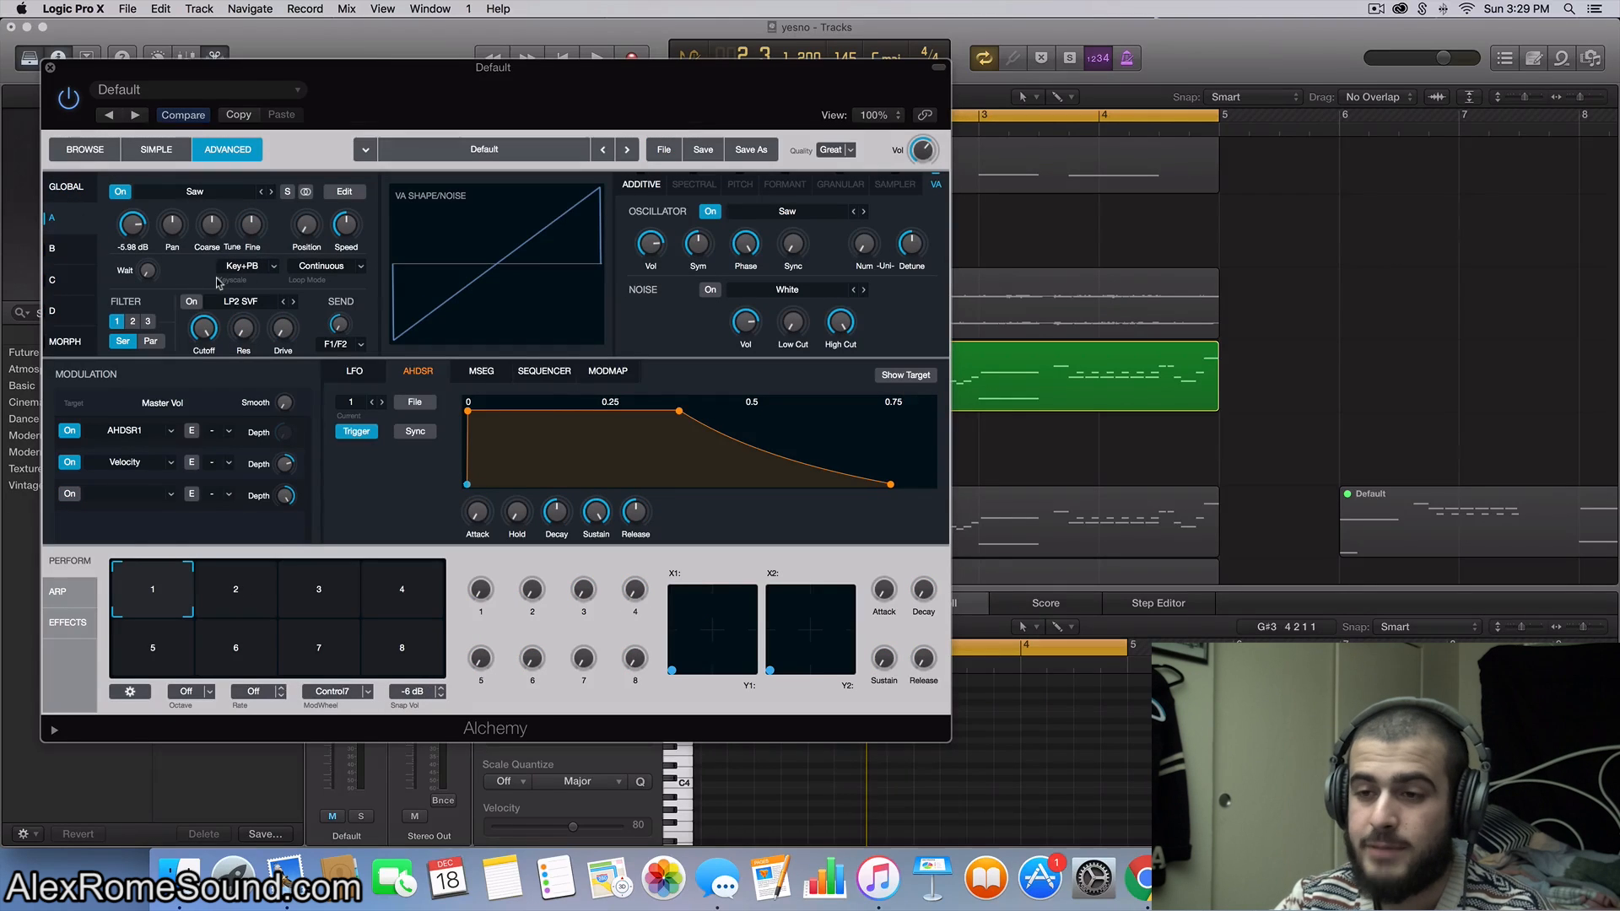
{"action": "left_click", "coordinate": [135, 239]}
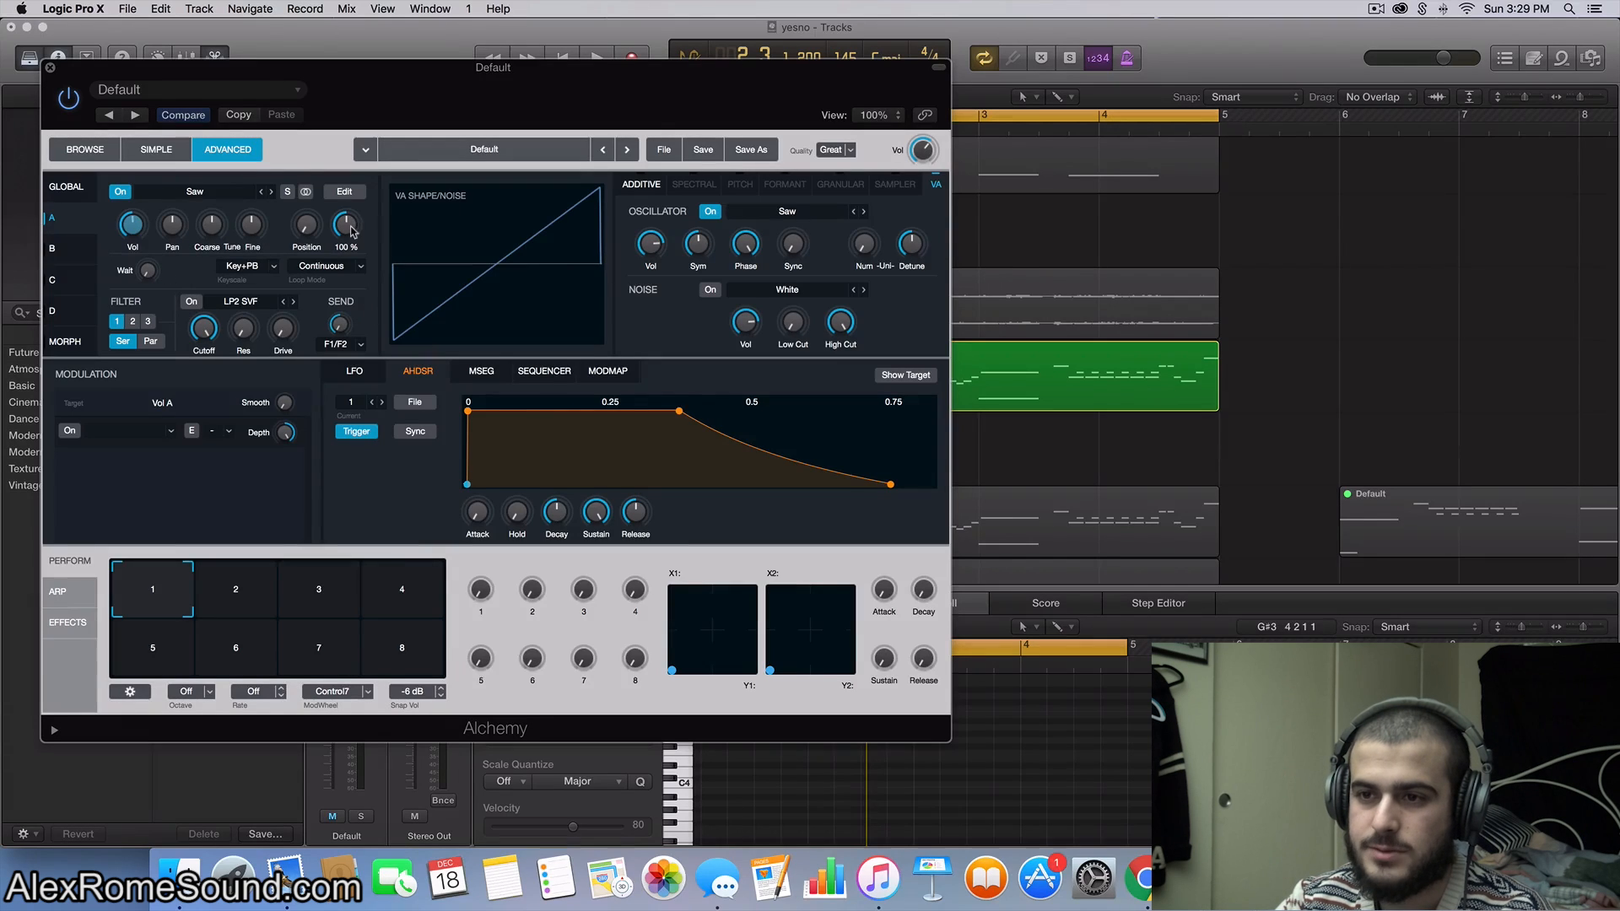
{"action": "left_click", "coordinate": [69, 189]}
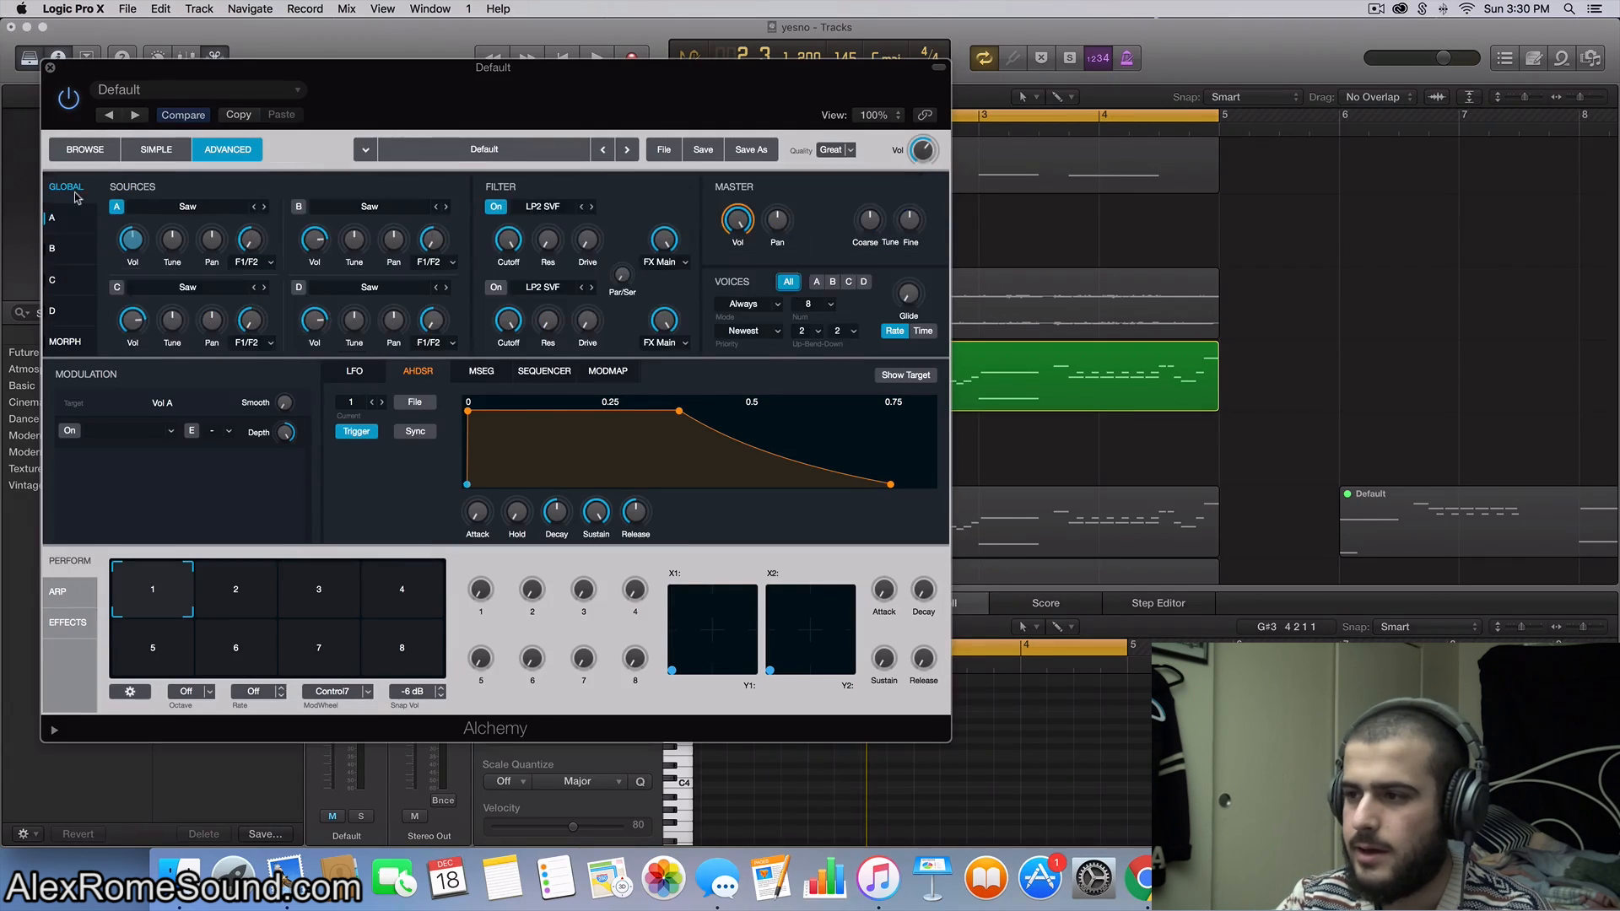
Step: Set Alchemy's voice mode to Legato, the glide to 2.37 % and the number of voices to 1
{"action": "left_click", "coordinate": [915, 295]}
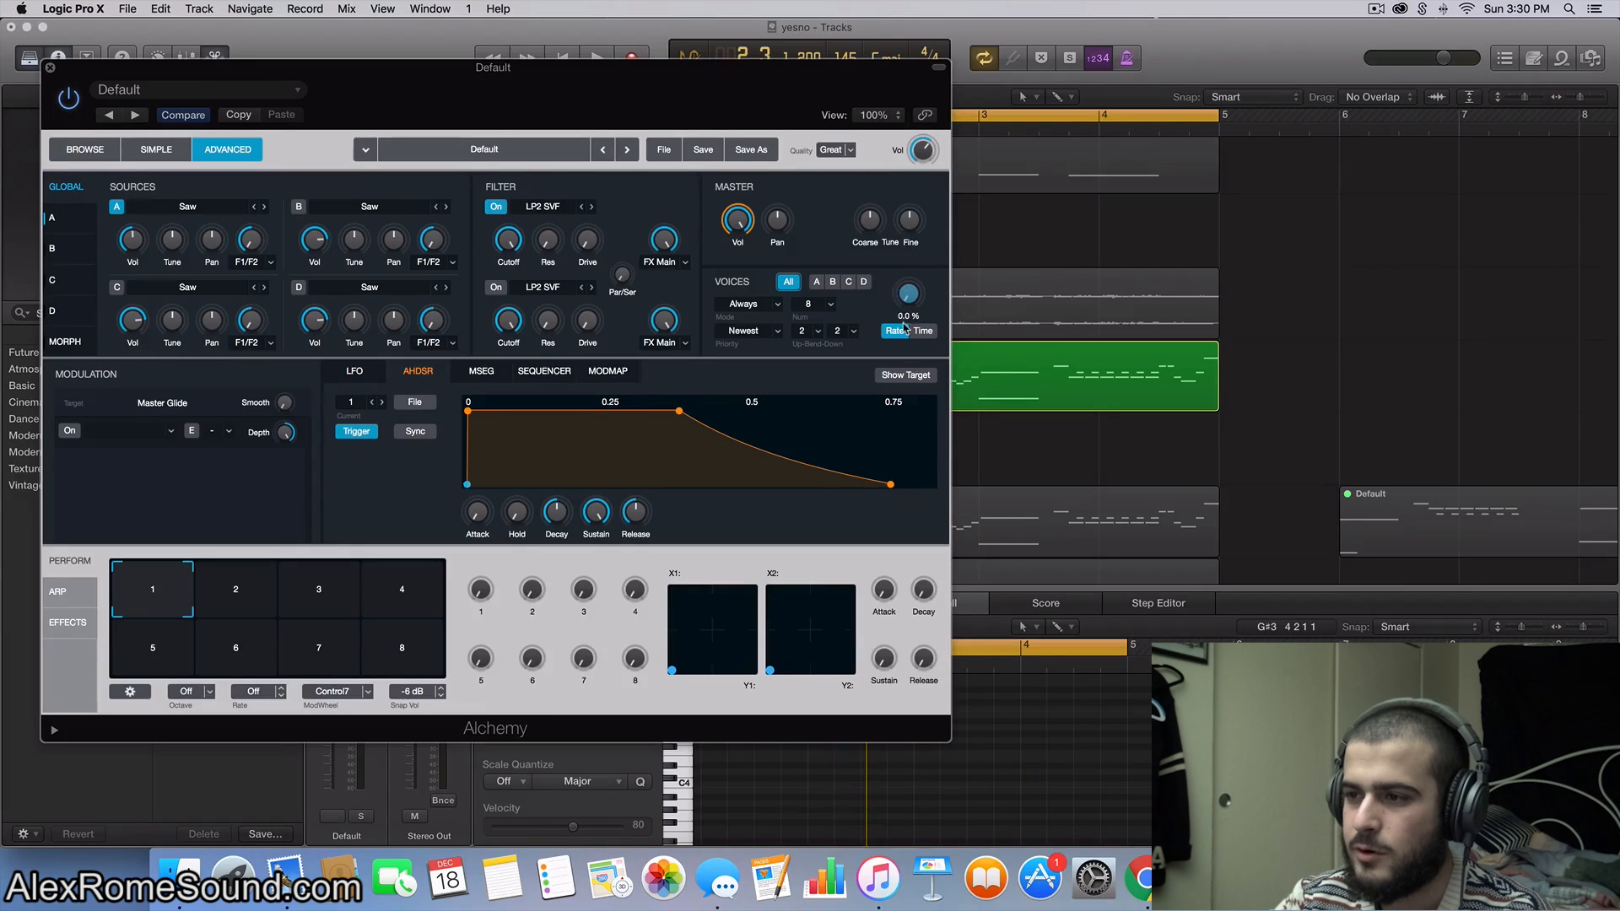
{"action": "left_click", "coordinate": [775, 307]}
{"action": "left_click", "coordinate": [763, 356]}
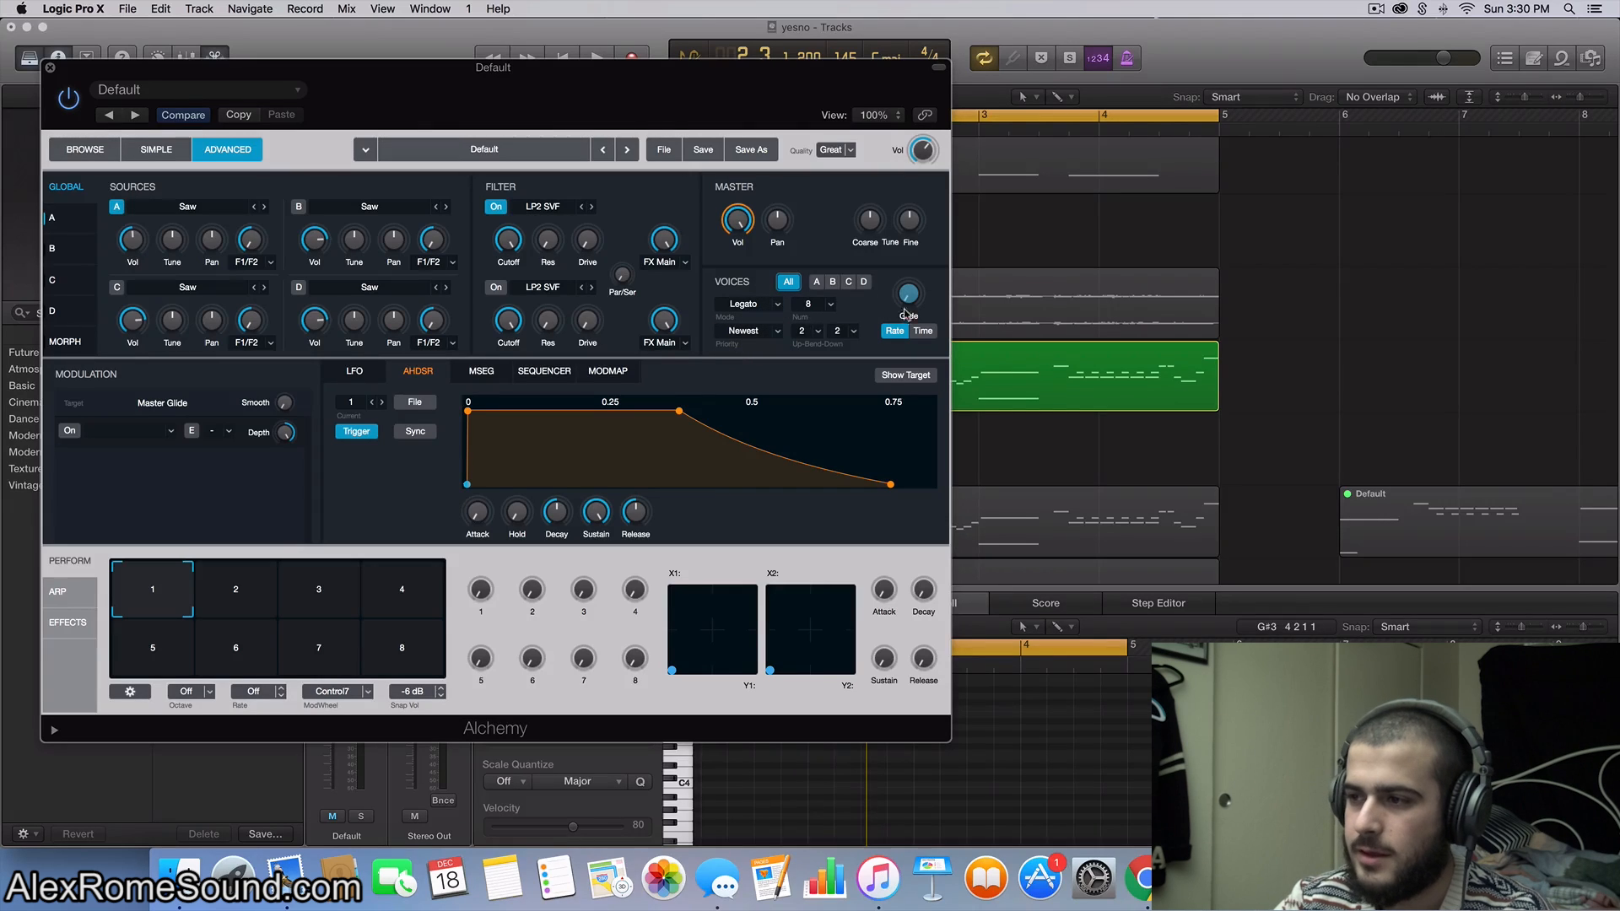
{"action": "mouse_move", "coordinate": [906, 312]}
{"action": "left_mouse_down"}
{"action": "mouse_move", "coordinate": [914, 221]}
{"action": "mouse_move", "coordinate": [892, 300]}
{"action": "left_mouse_up"}
{"action": "left_click", "coordinate": [834, 305]}
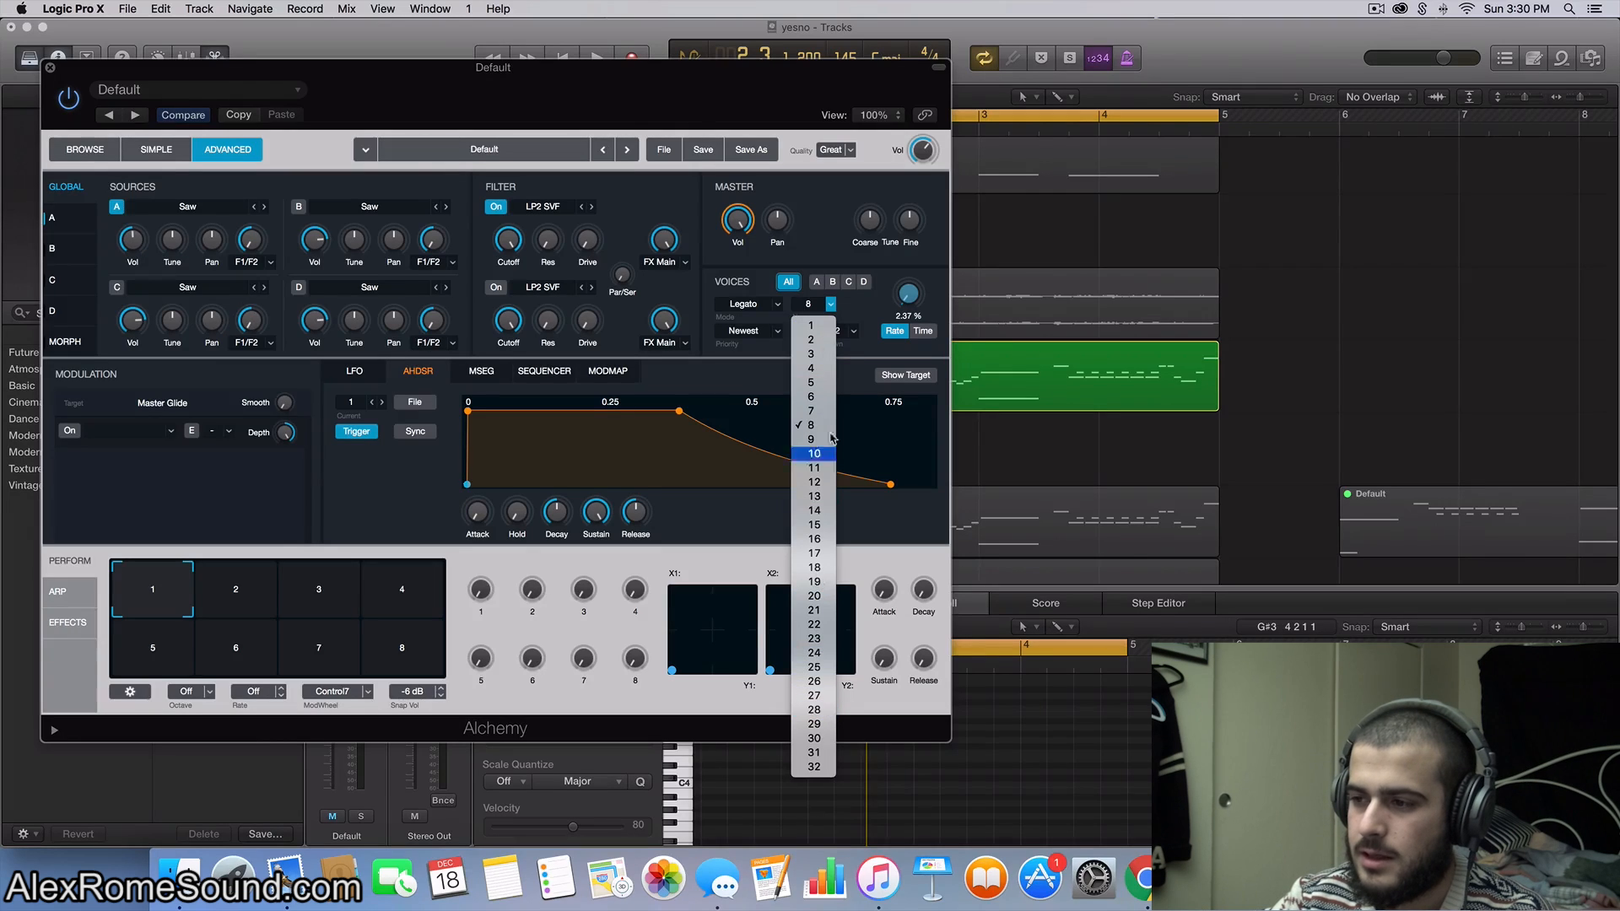
{"action": "left_click", "coordinate": [812, 326]}
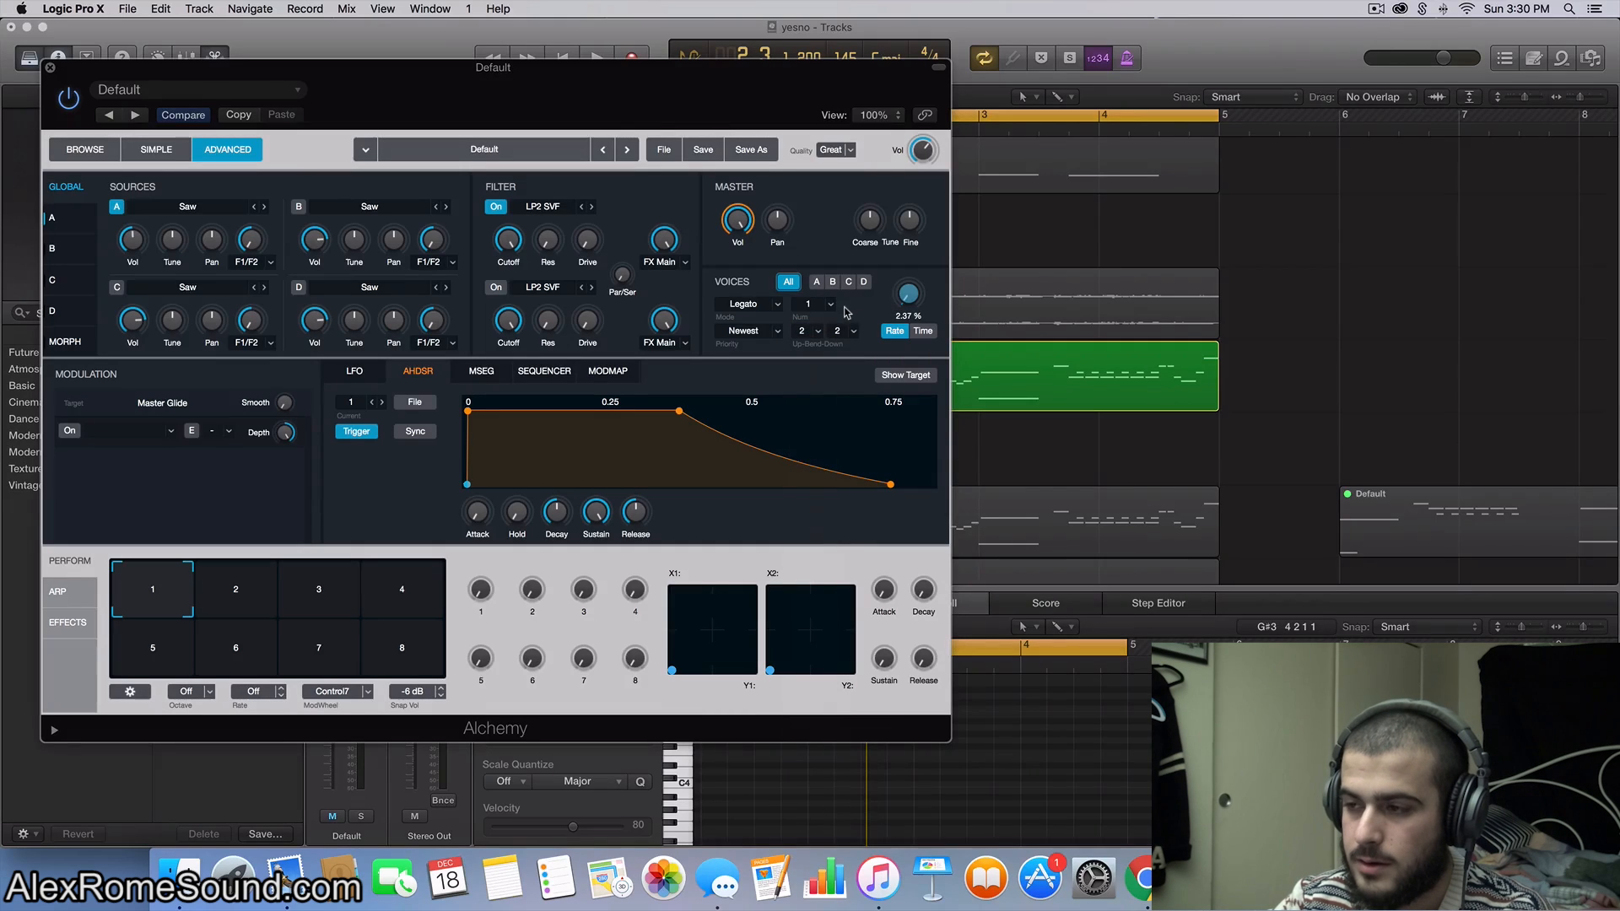
Step: Try 15 voices in Legato mode, and return the number of voices to 1
{"action": "left_click", "coordinate": [746, 311]}
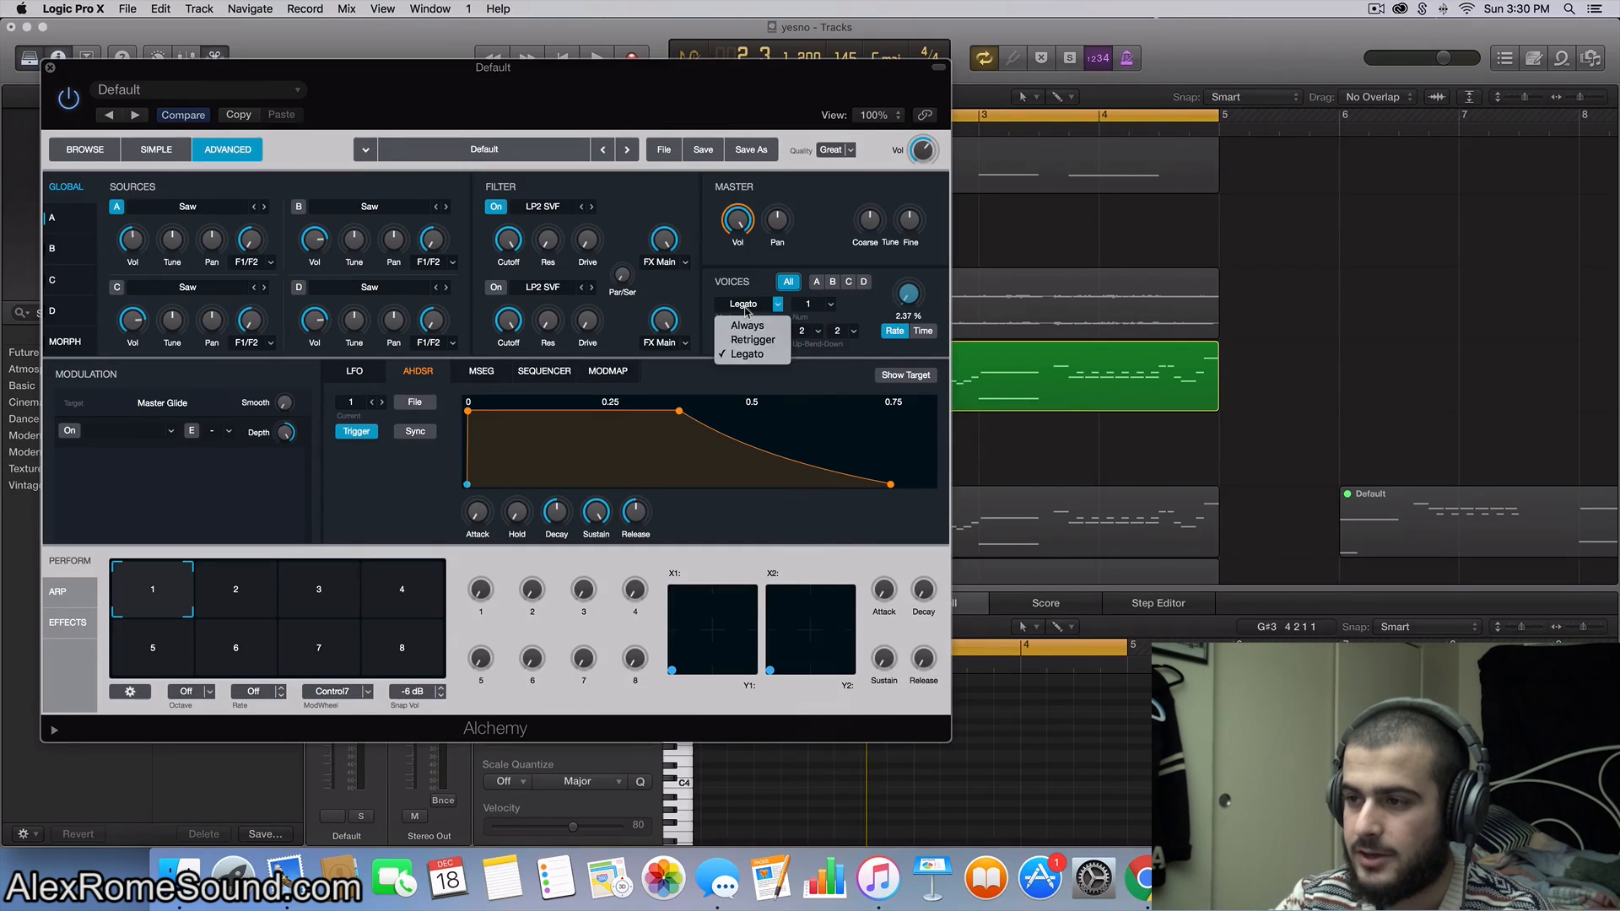
{"action": "left_click", "coordinate": [746, 353]}
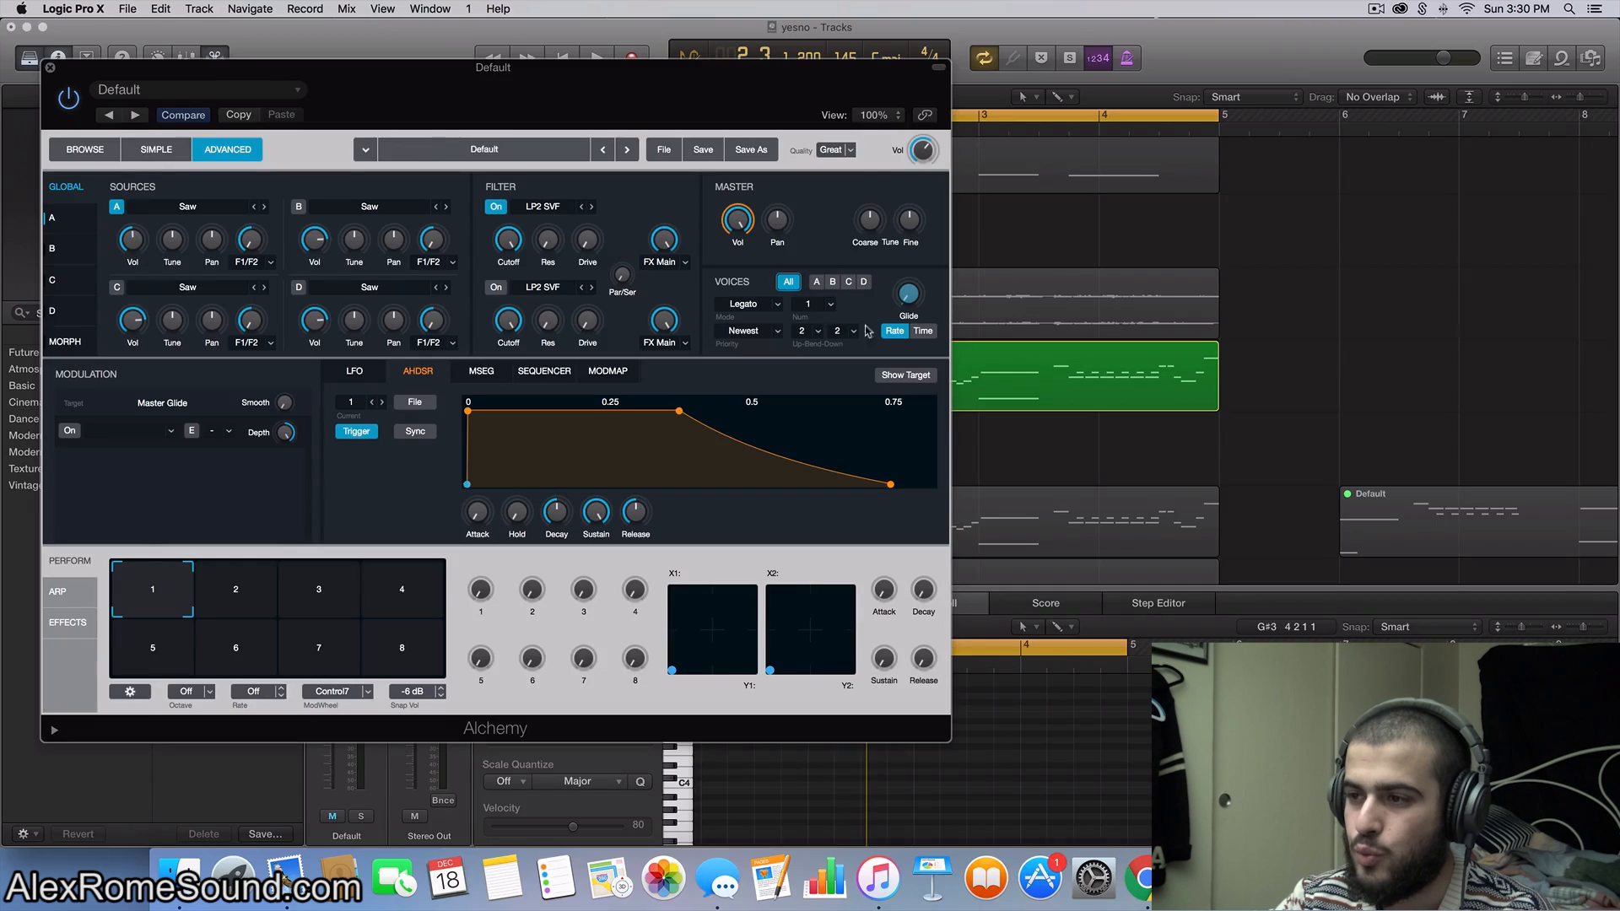
{"action": "left_click", "coordinate": [815, 308]}
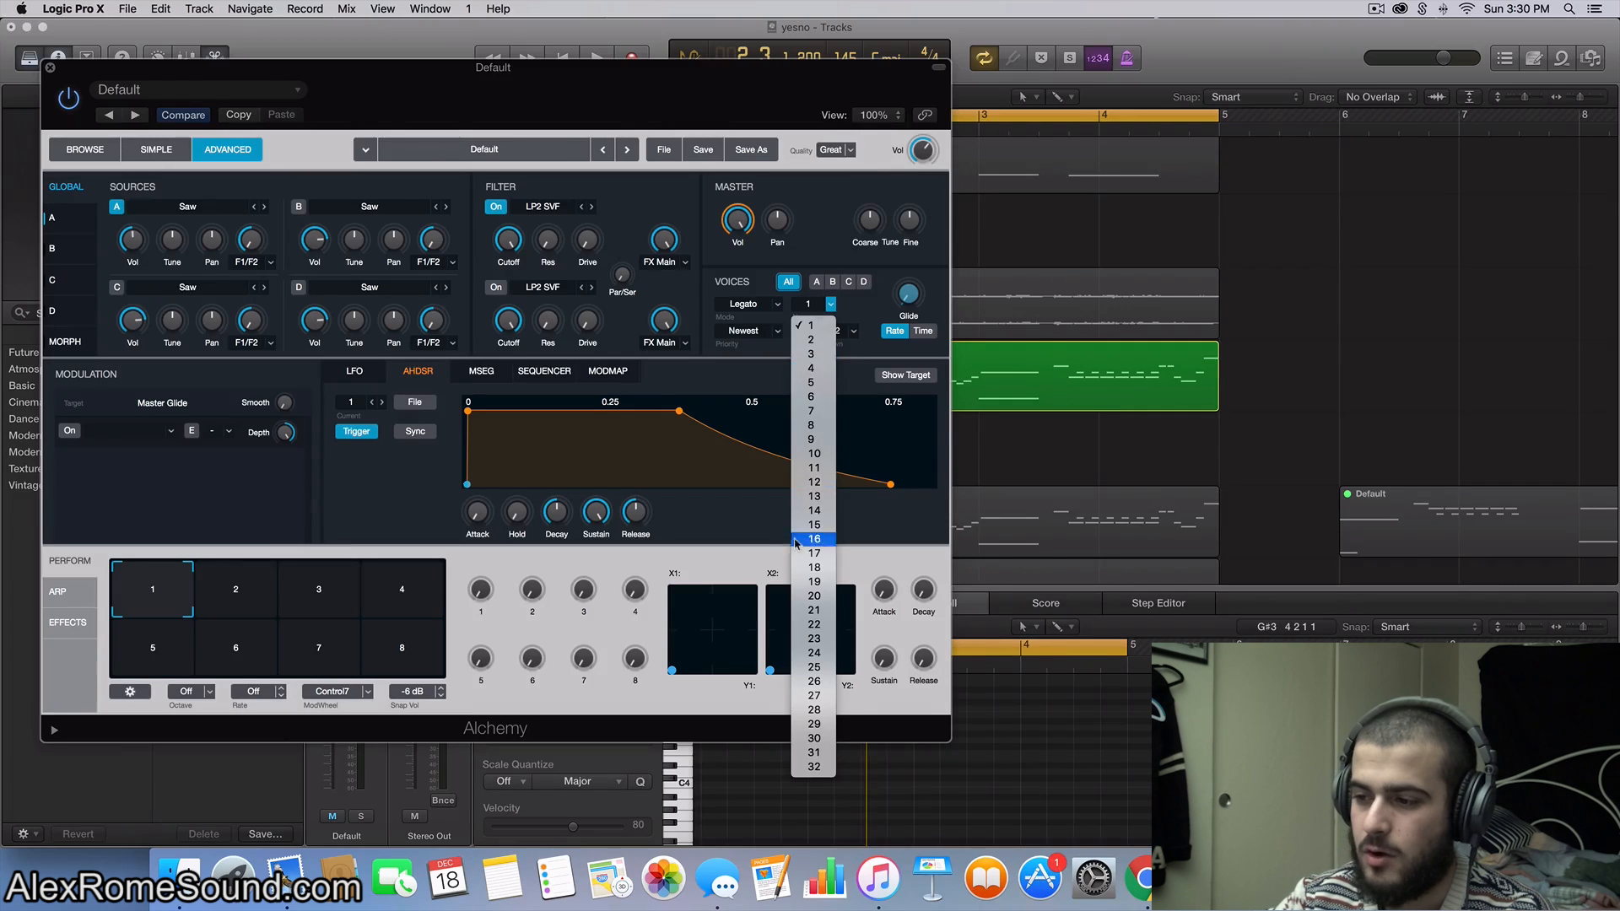
{"action": "left_click", "coordinate": [870, 304]}
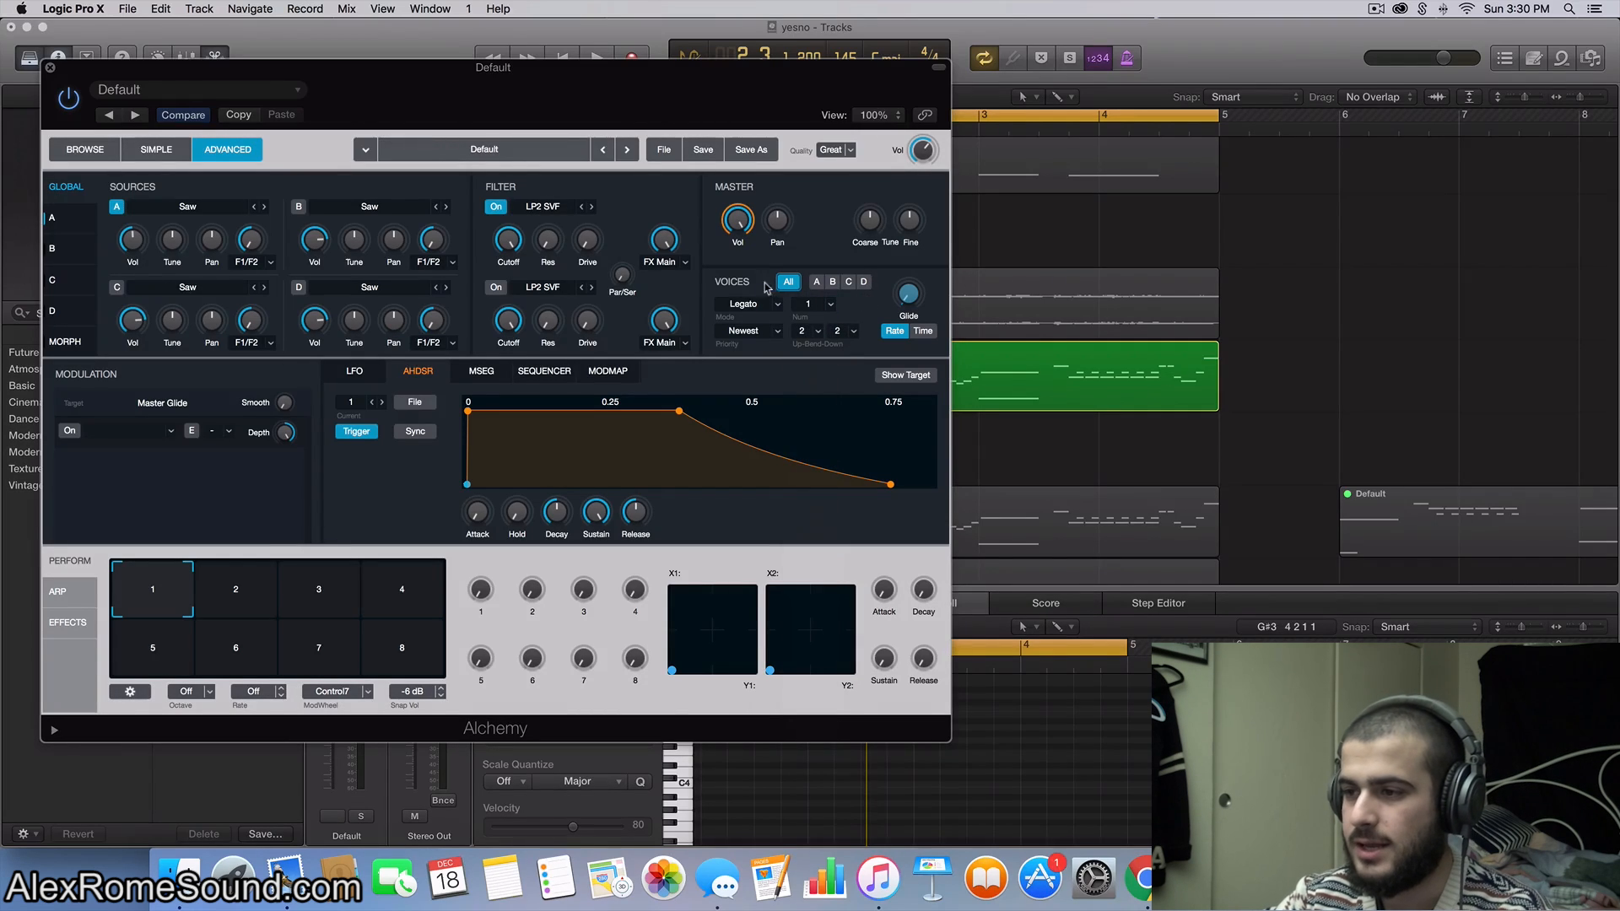
{"action": "left_click", "coordinate": [808, 309]}
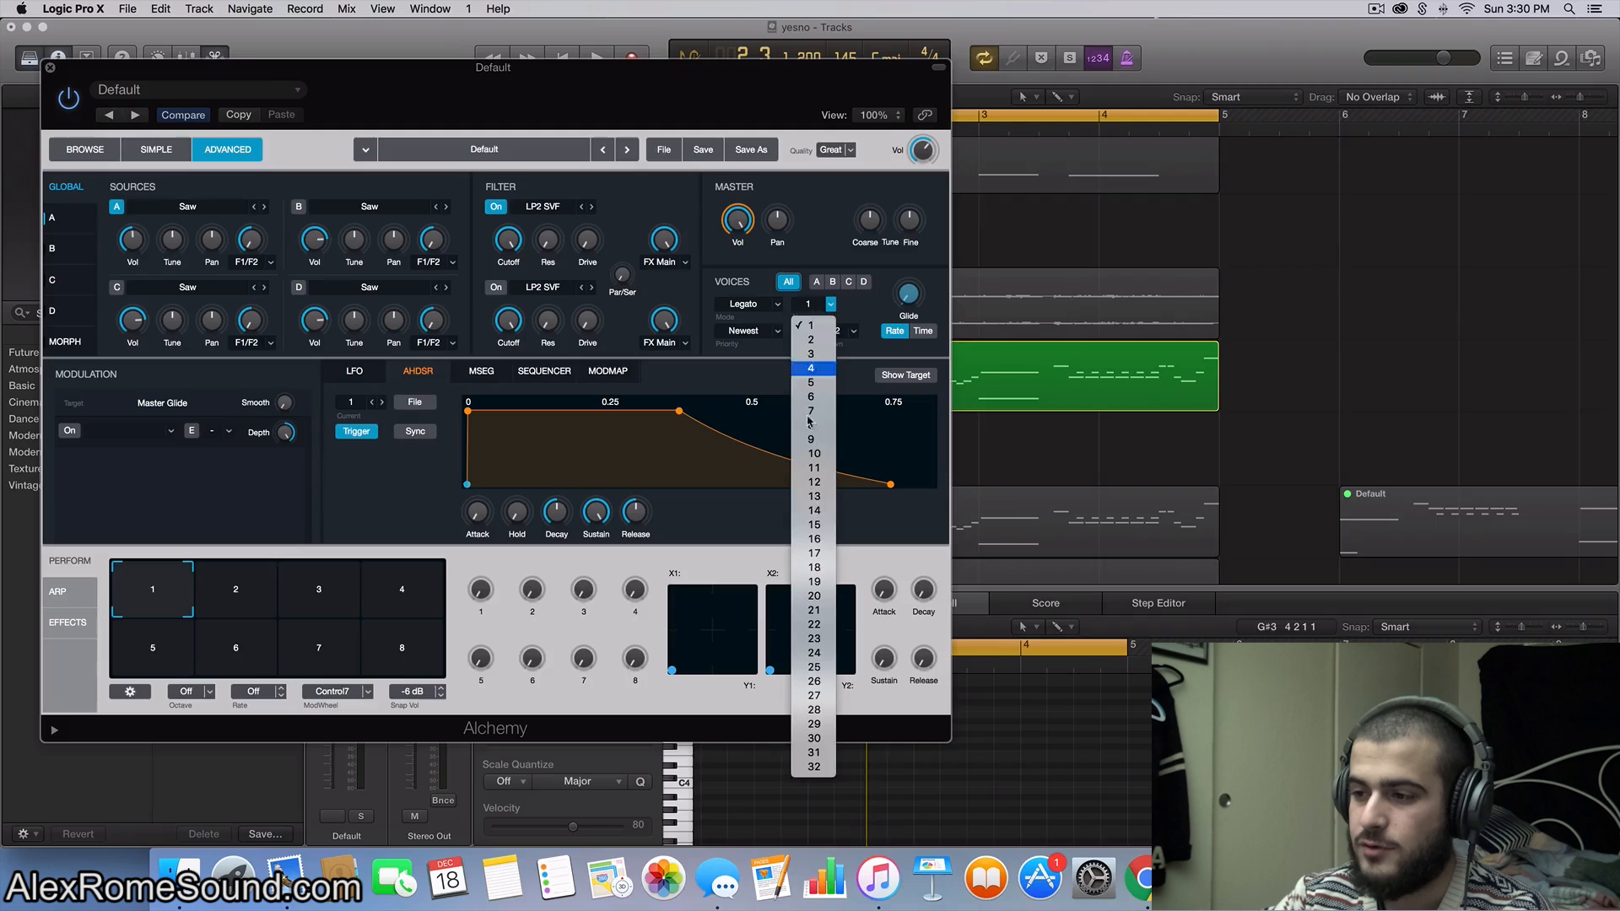
{"action": "left_click", "coordinate": [815, 525]}
{"action": "left_click", "coordinate": [760, 309]}
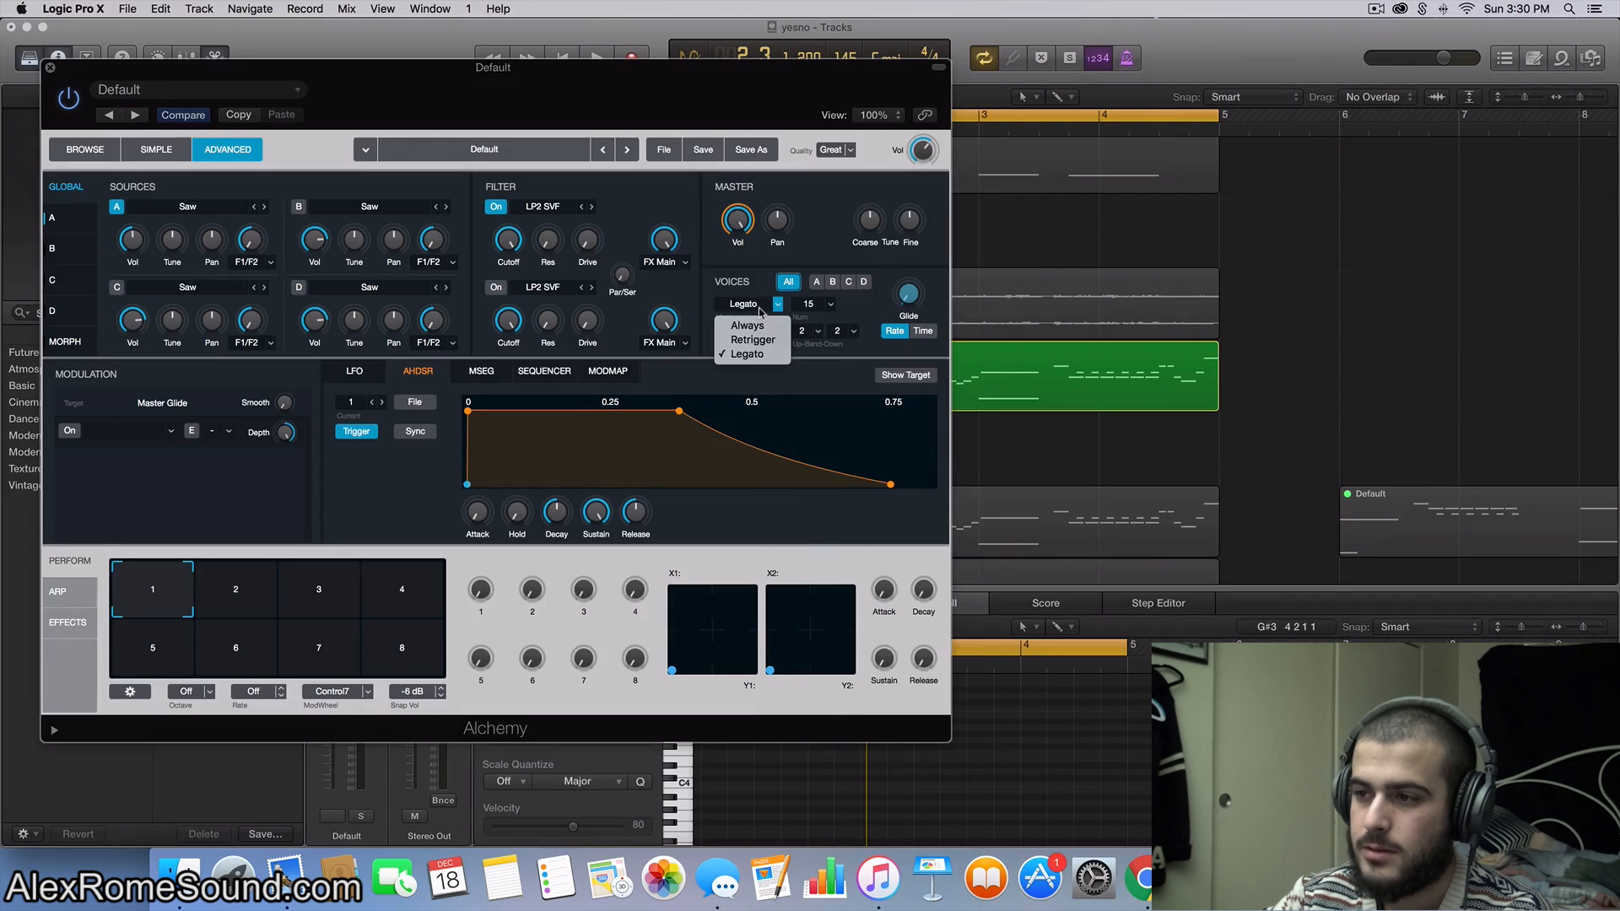
{"action": "left_click", "coordinate": [758, 354]}
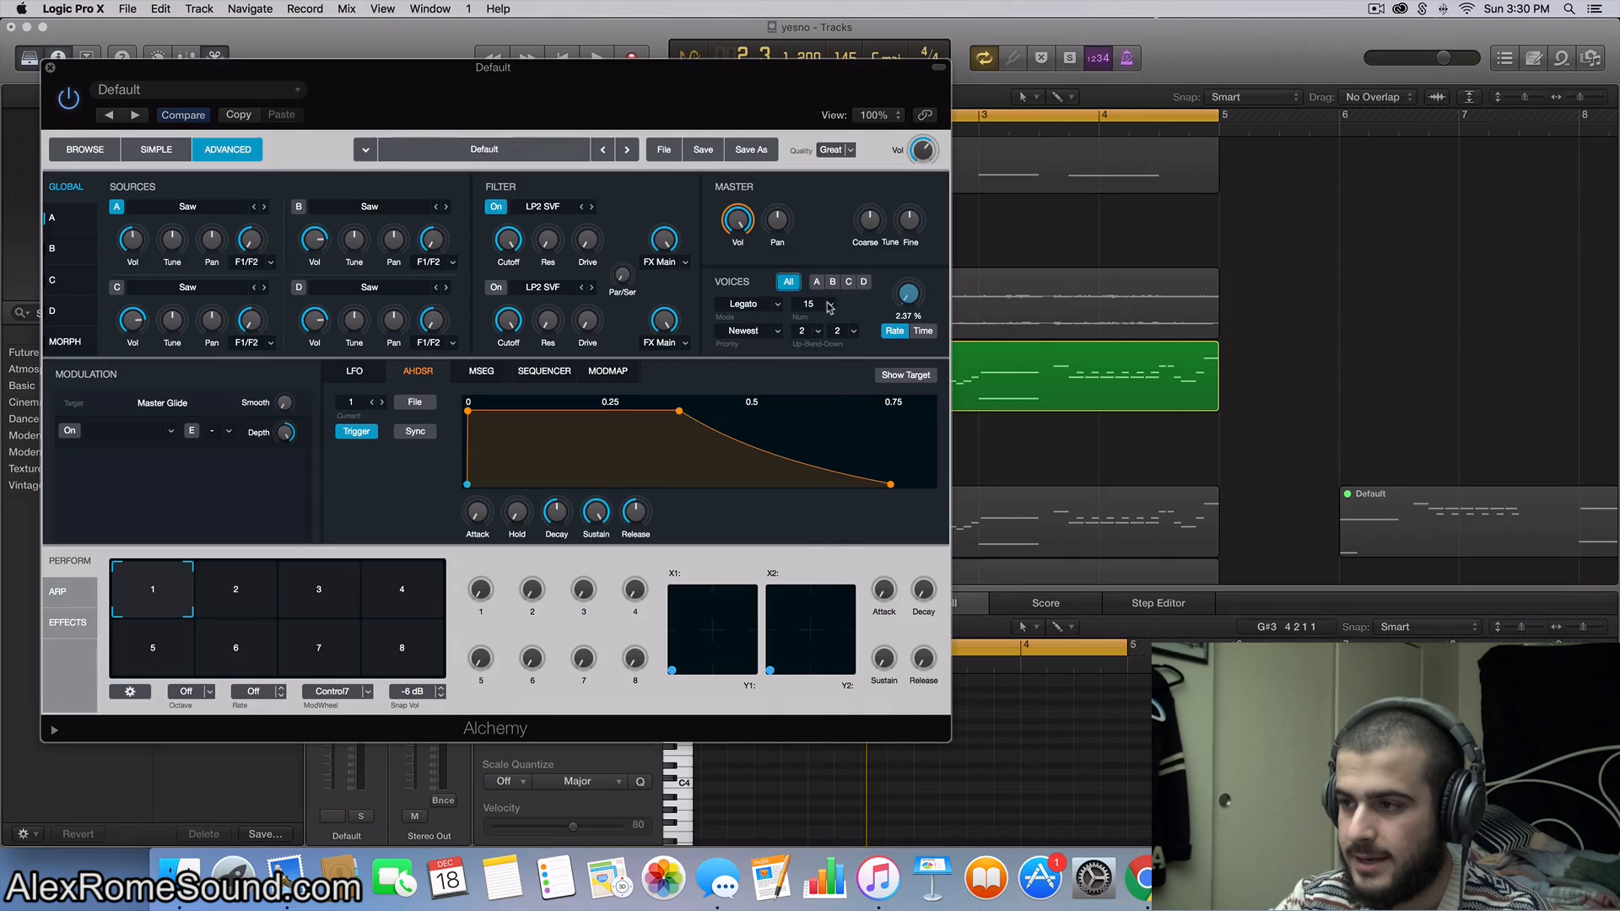
{"action": "left_click", "coordinate": [829, 308]}
{"action": "left_click", "coordinate": [814, 325]}
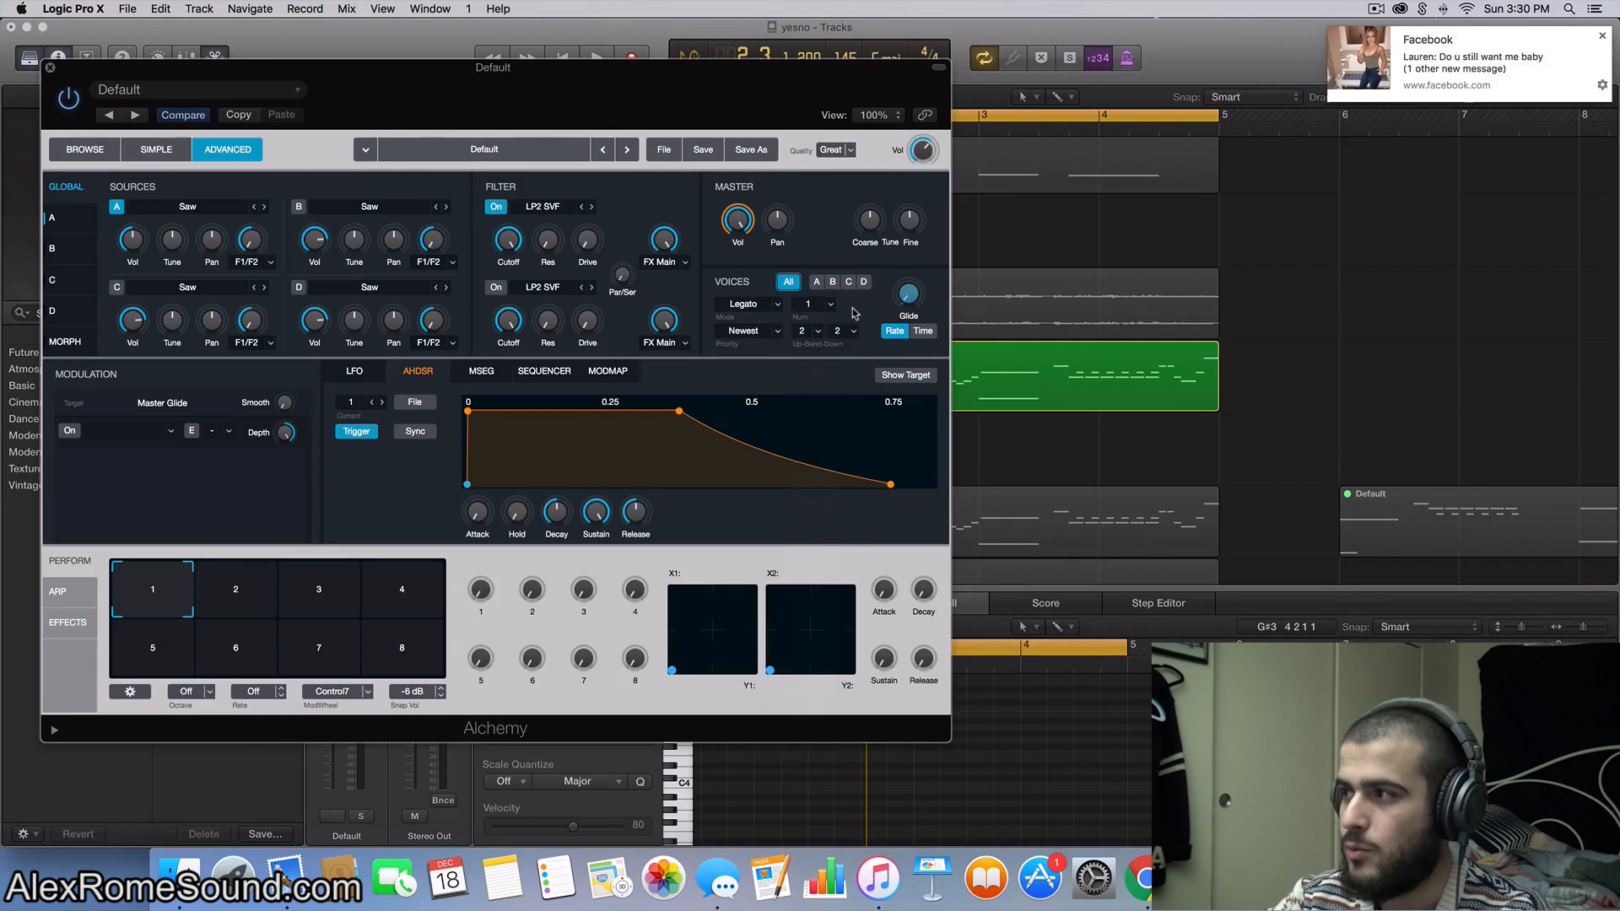
Step: Close the synth window and move the melody MIDI region from track 9 to track 10 without moving its track automation
{"action": "left_click", "coordinate": [1601, 36]}
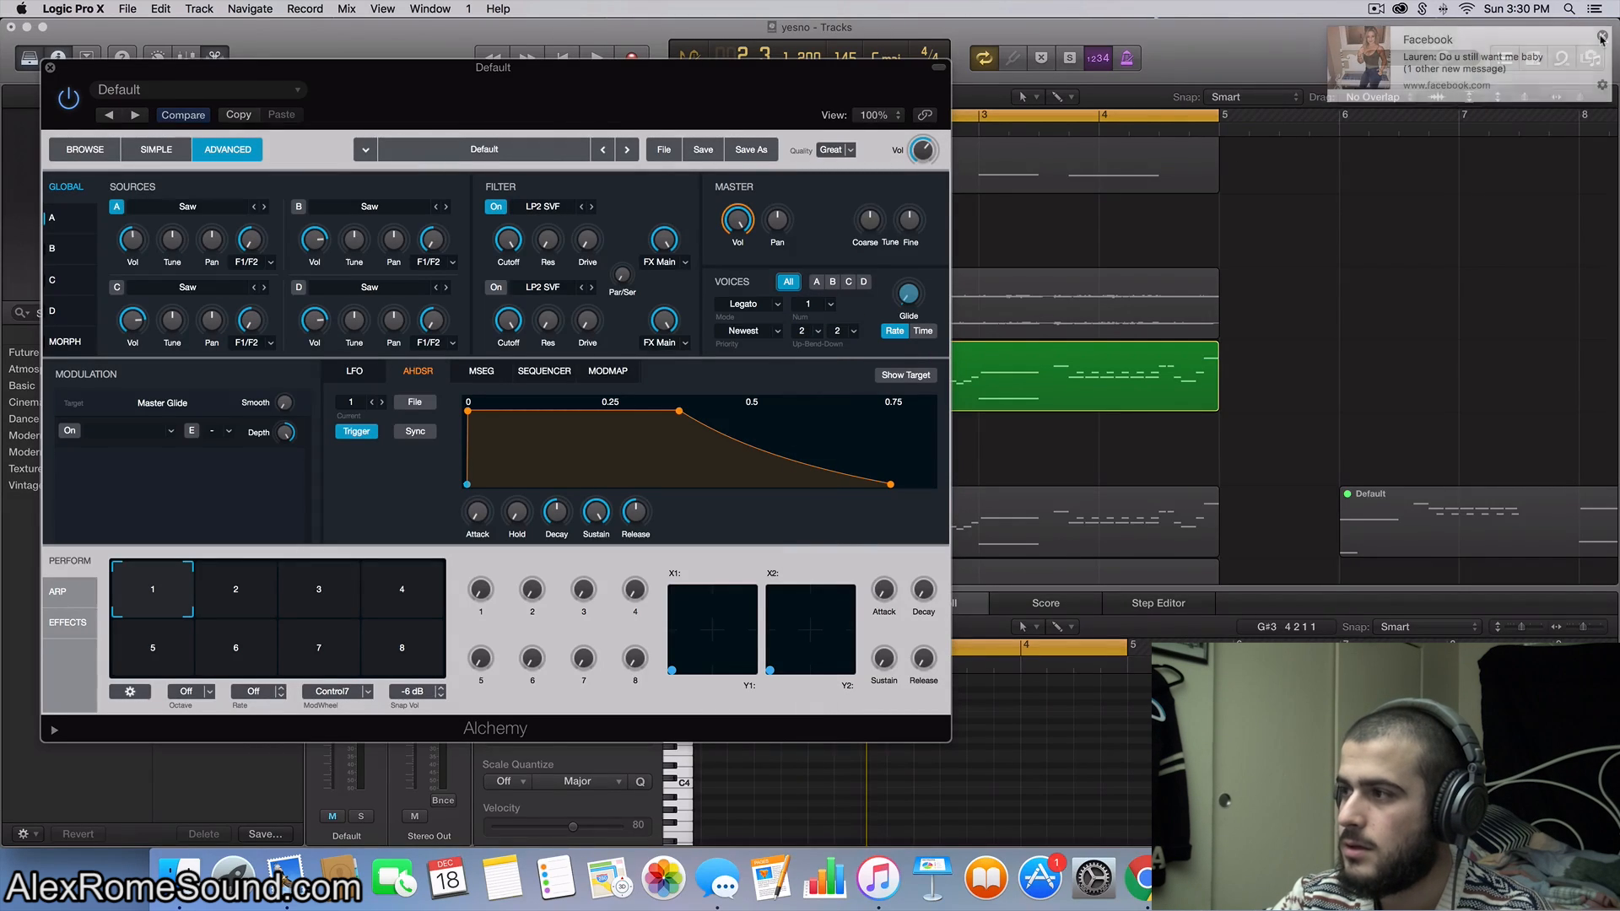
{"action": "left_click", "coordinate": [50, 67]}
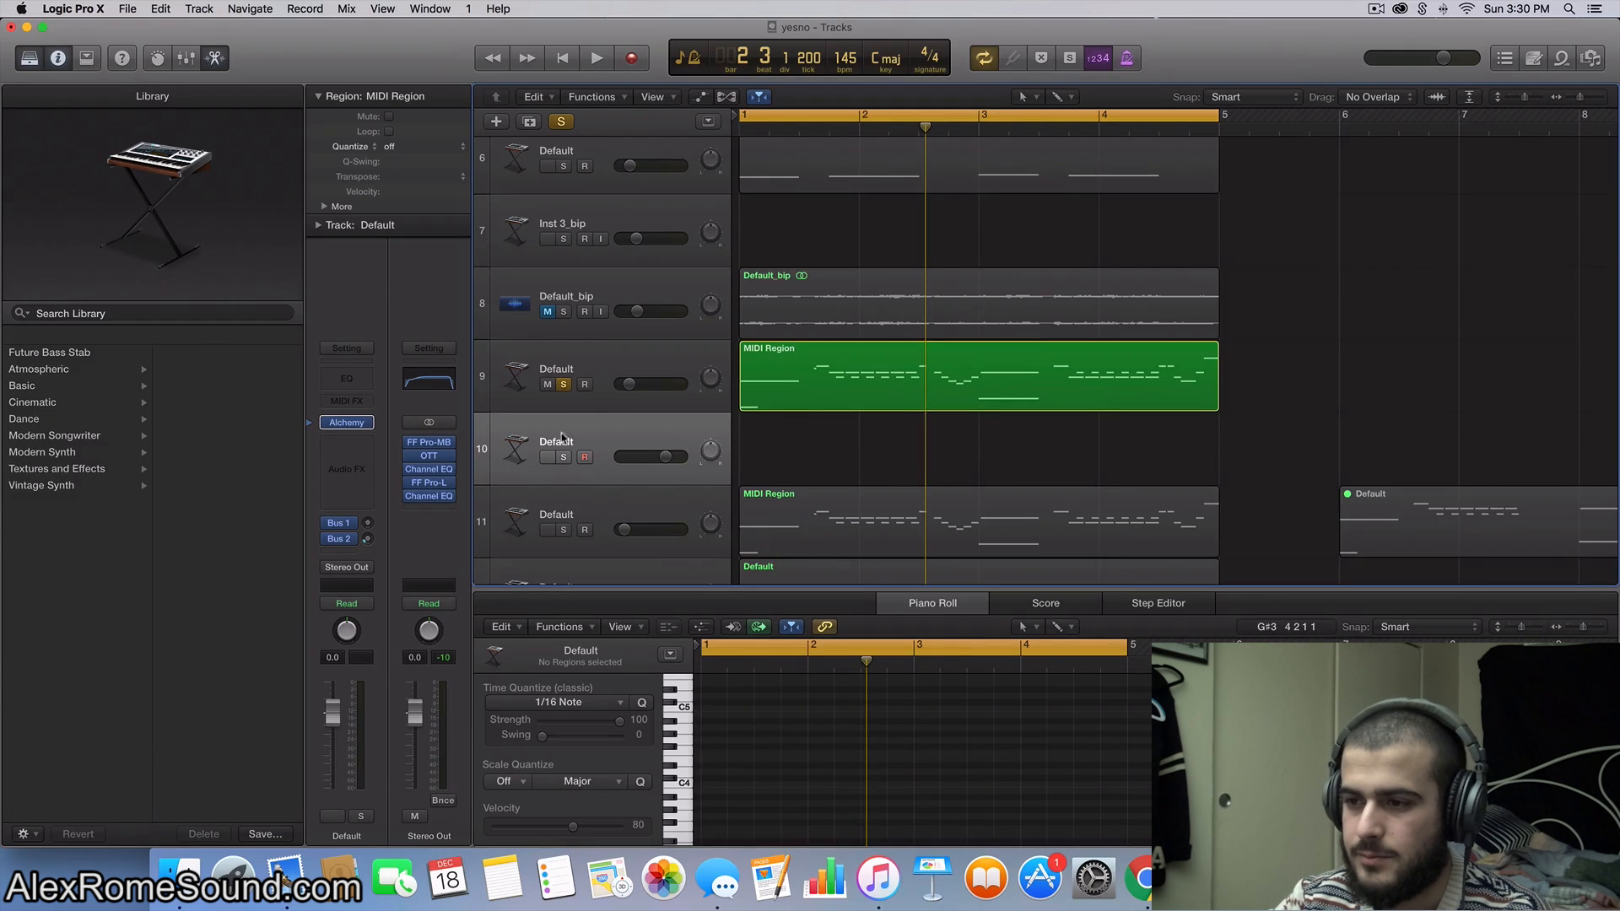
{"action": "left_click_drag", "start_coordinate": [828, 404], "coordinate": [831, 474]}
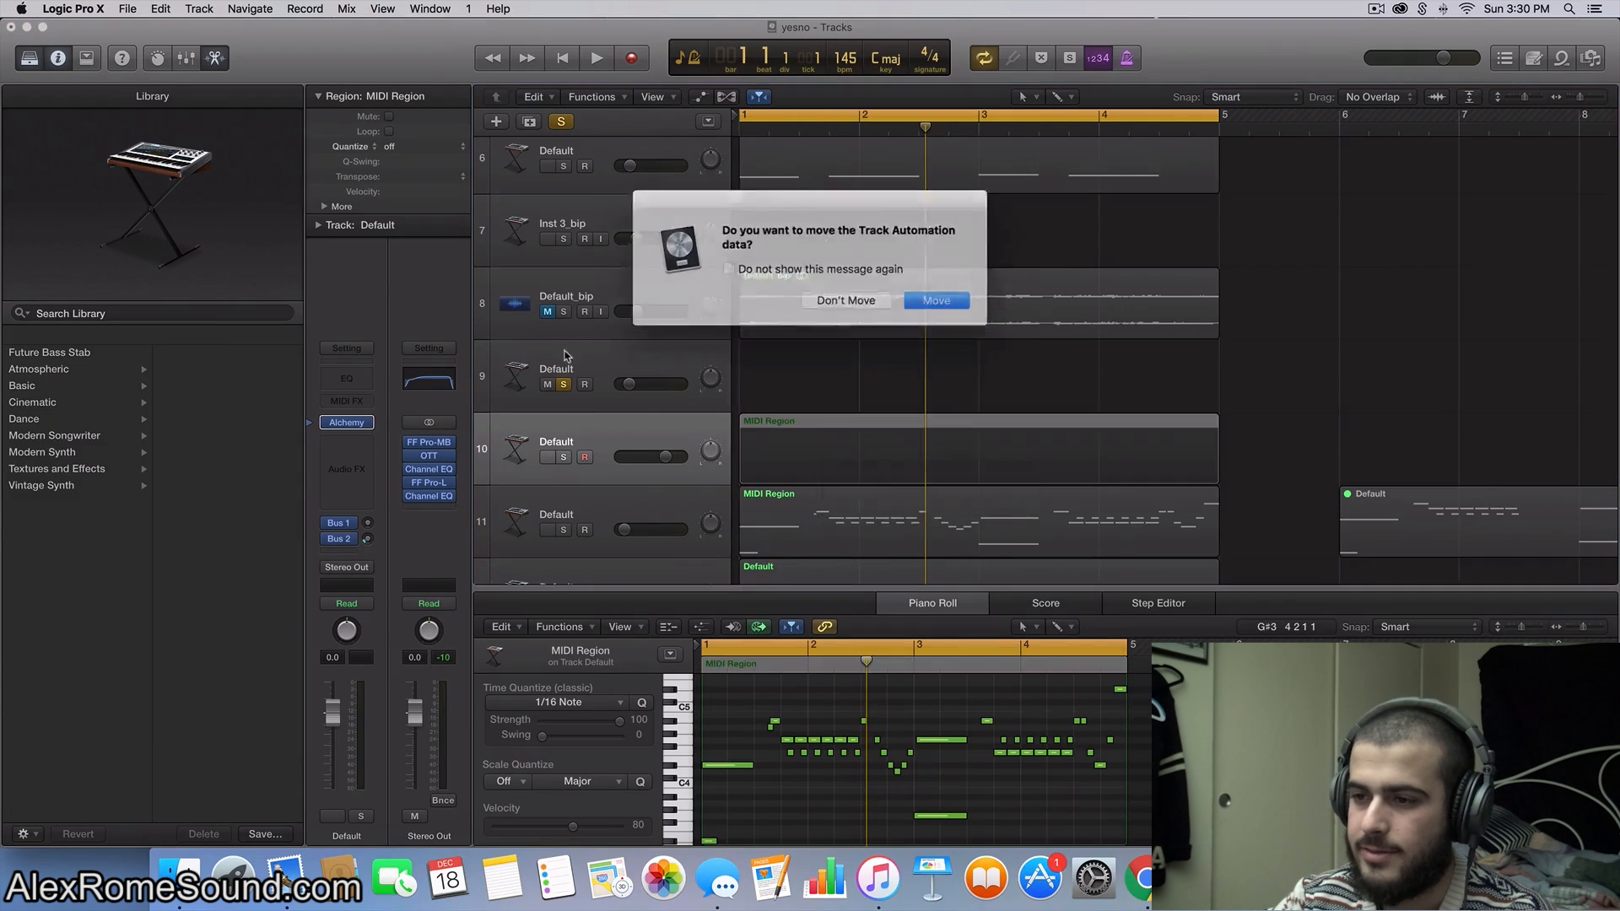
{"action": "left_click", "coordinate": [847, 302]}
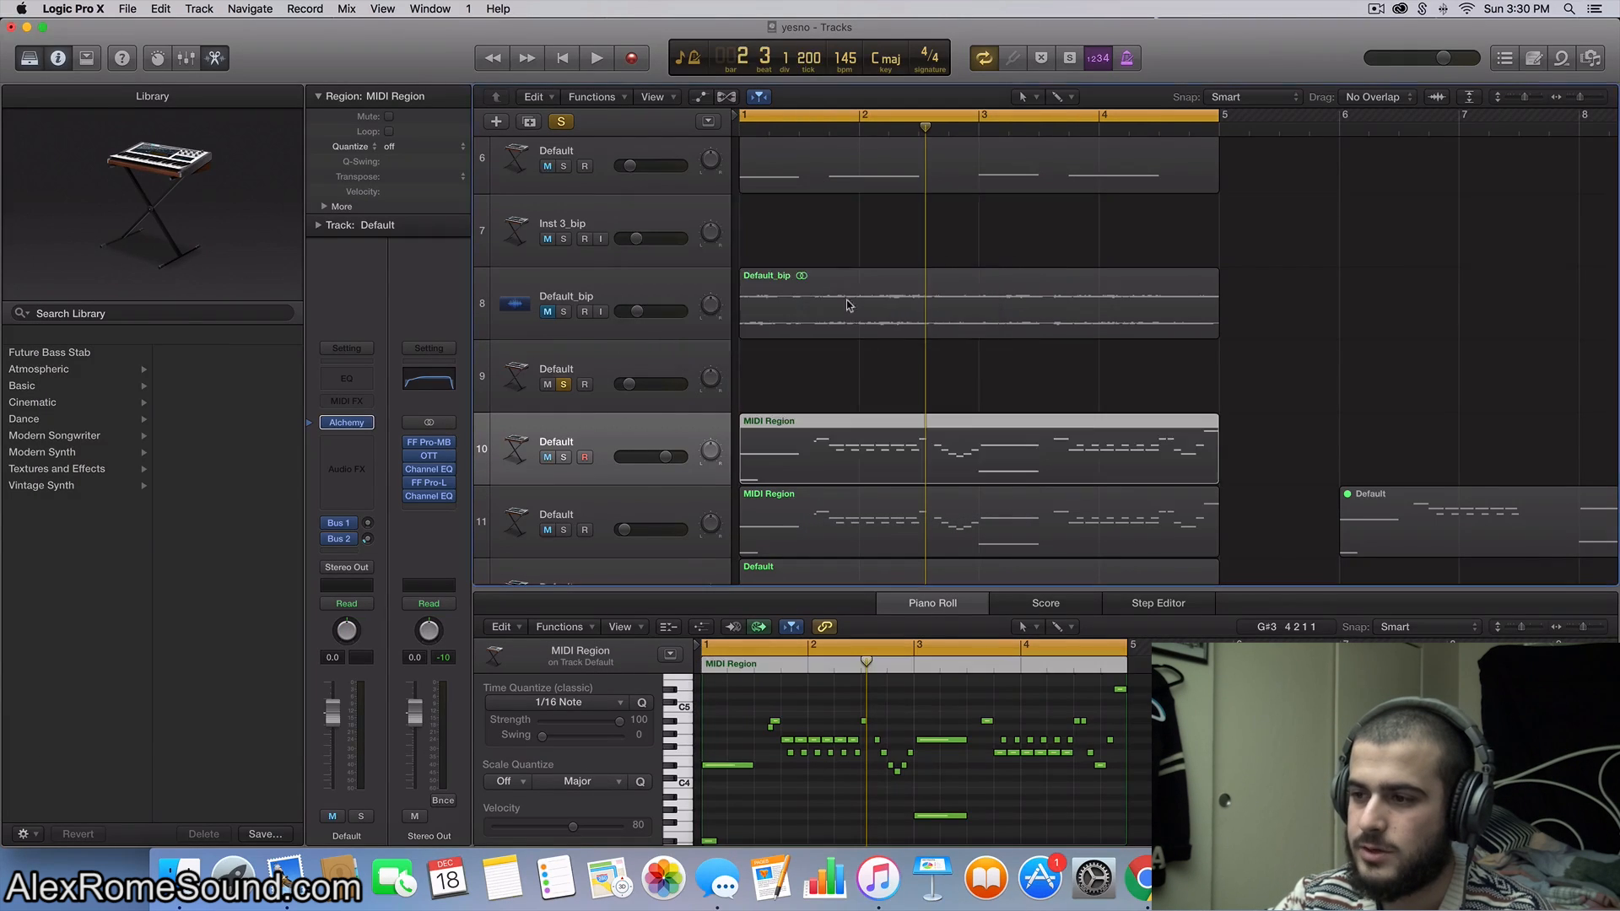
Step: Solo track 10 instead of track 9, lower its volume to about -26 dB and play back the melody
{"action": "left_click", "coordinate": [563, 384]}
{"action": "left_click", "coordinate": [564, 456]}
{"action": "left_click_drag", "start_coordinate": [654, 456], "coordinate": [625, 456]}
{"action": "key", "text": "space"}
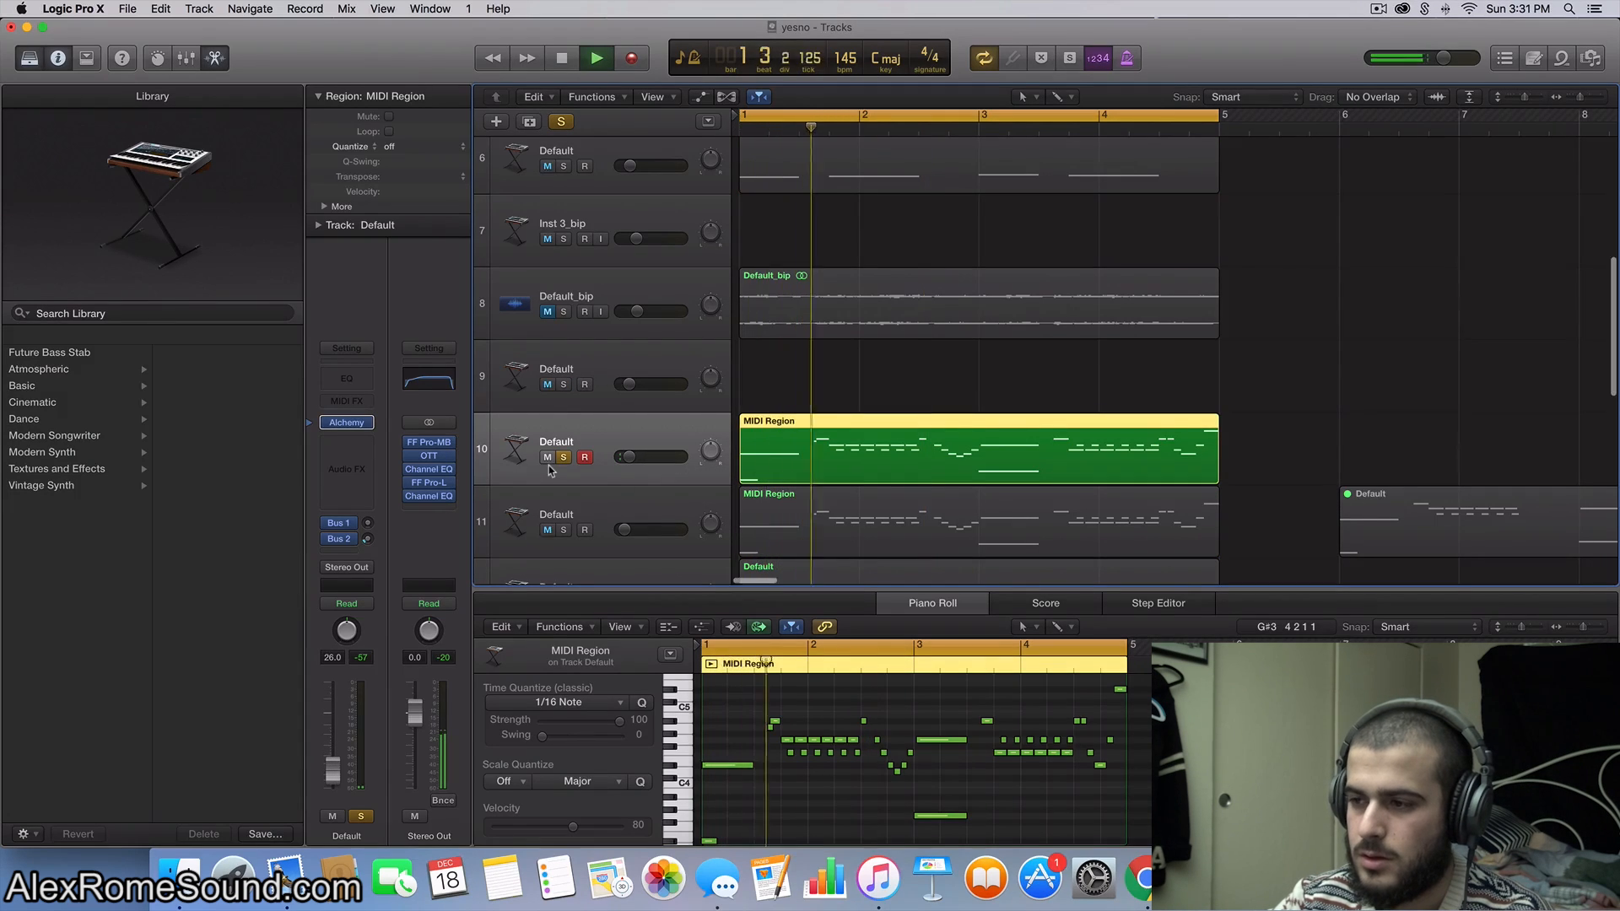
{"action": "key", "text": "space"}
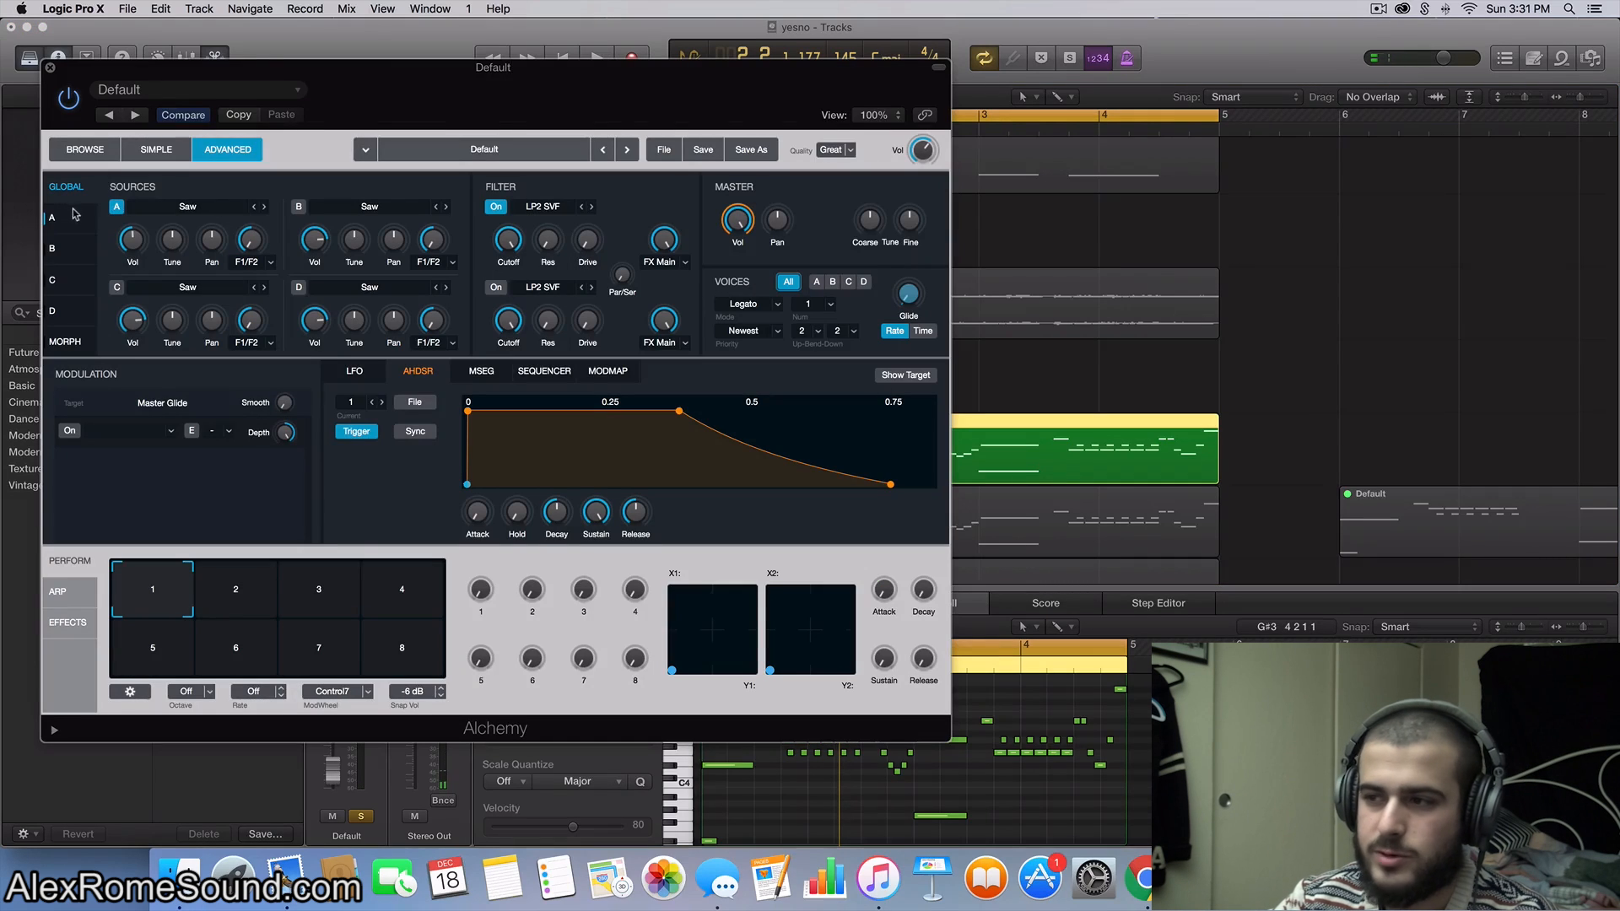
Step: Shorten Alchemy's AHDSR release to 0.017 s, fine-tune the master glide and audition the melody
{"action": "left_click", "coordinate": [74, 217]}
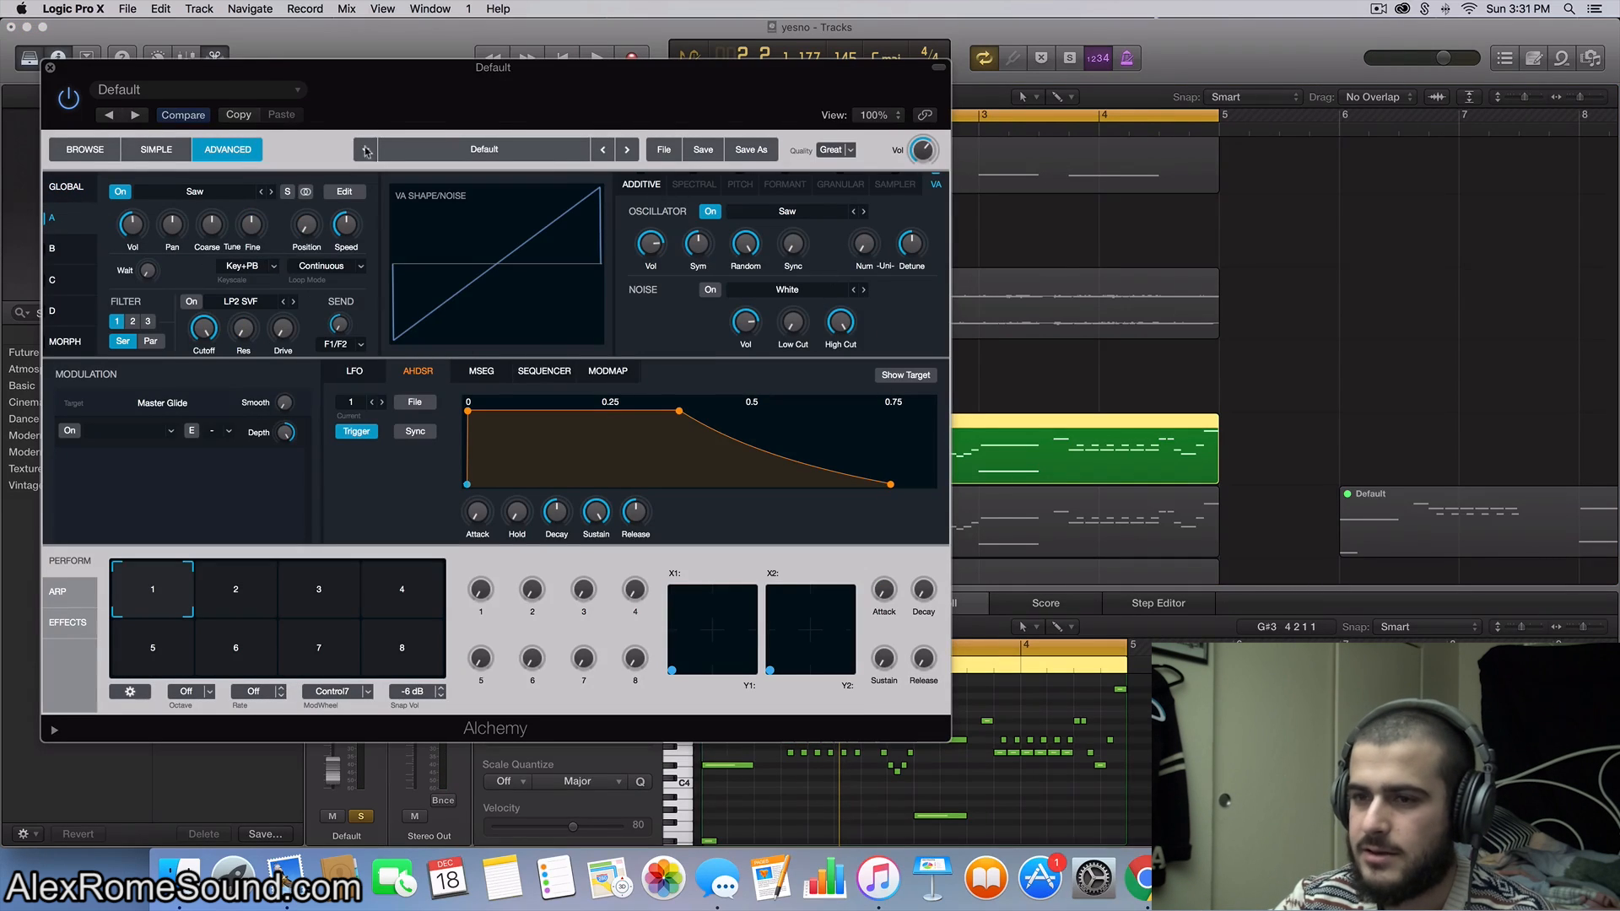
{"action": "left_click_drag", "start_coordinate": [633, 511], "coordinate": [616, 554]}
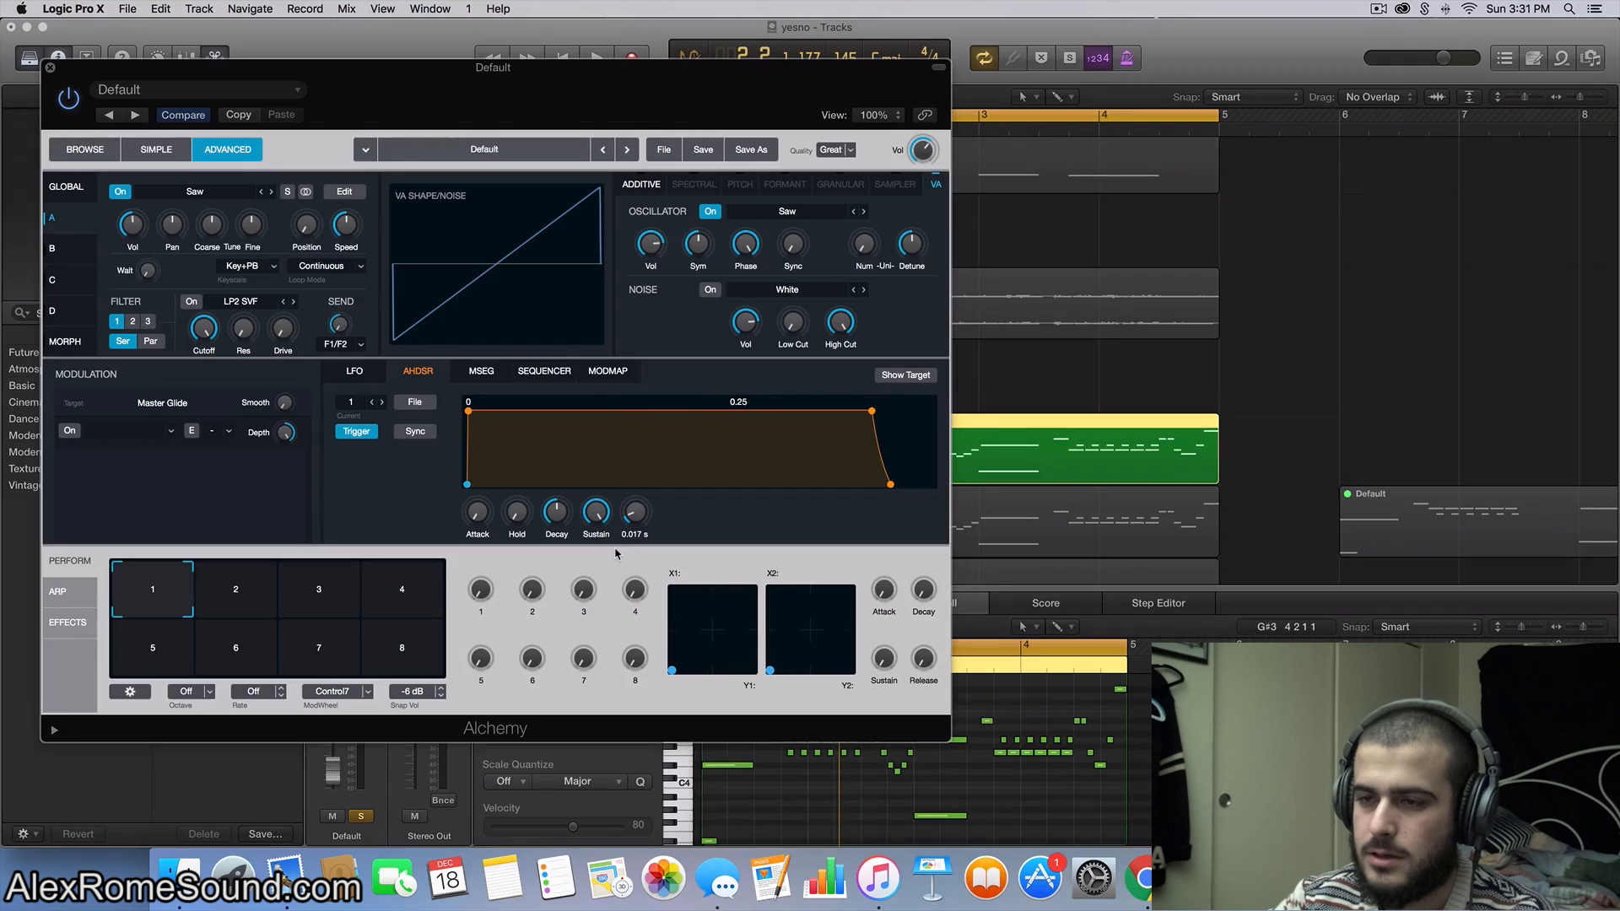
{"action": "left_click", "coordinate": [84, 186]}
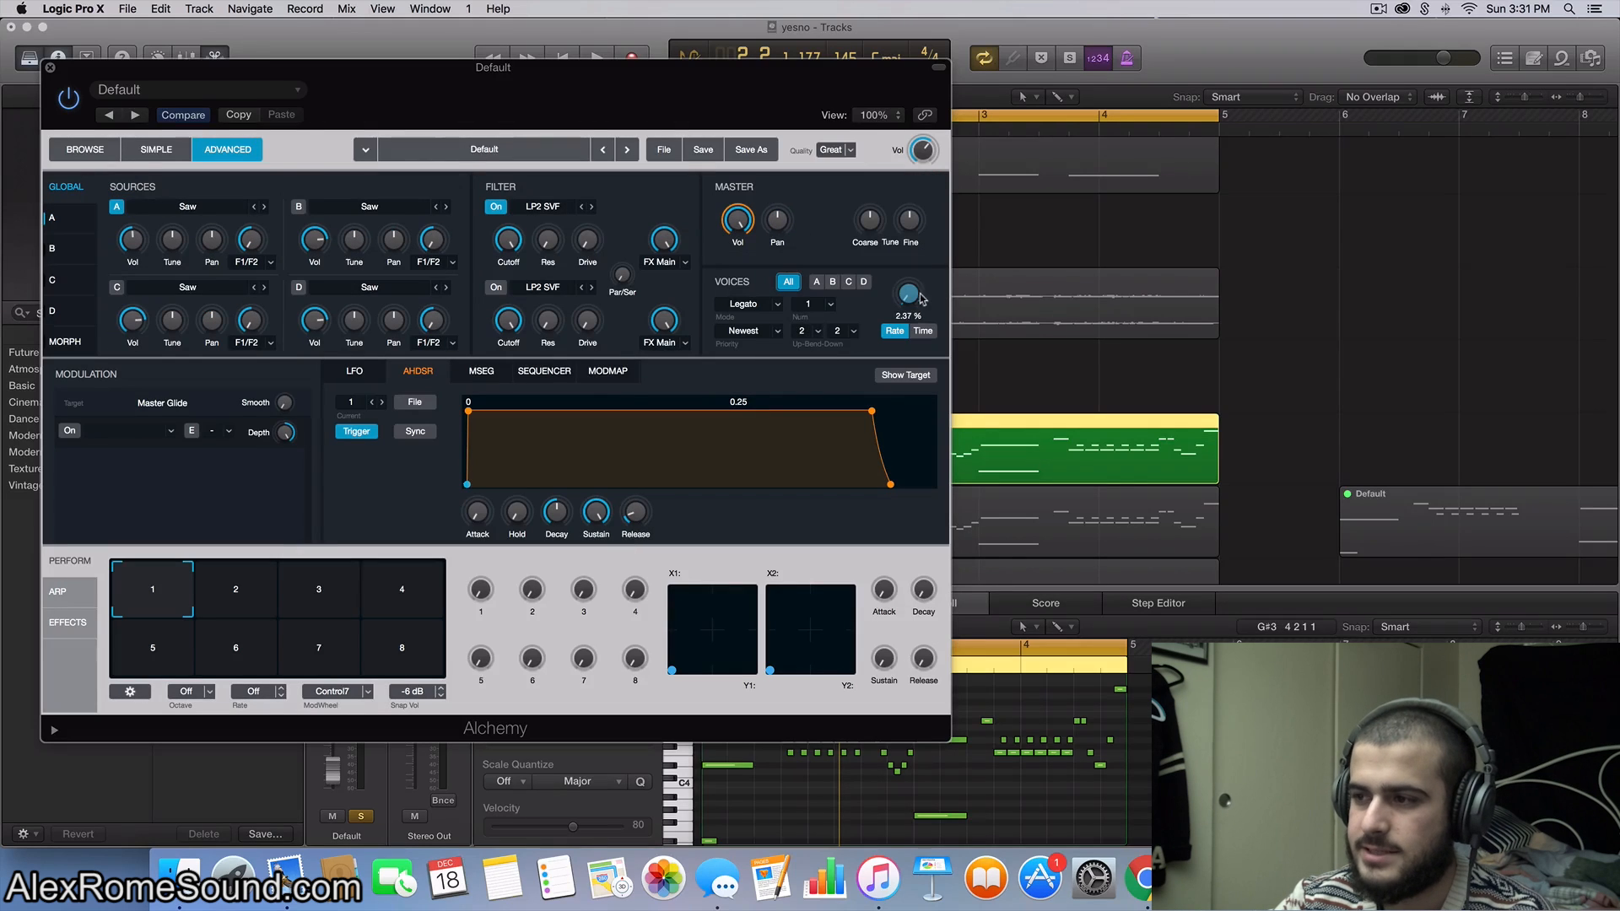
{"action": "mouse_move", "coordinate": [911, 299]}
{"action": "left_mouse_down"}
{"action": "mouse_move", "coordinate": [912, 272]}
{"action": "mouse_move", "coordinate": [914, 312]}
{"action": "mouse_move", "coordinate": [908, 301]}
{"action": "left_mouse_up"}
{"action": "key", "text": "space"}
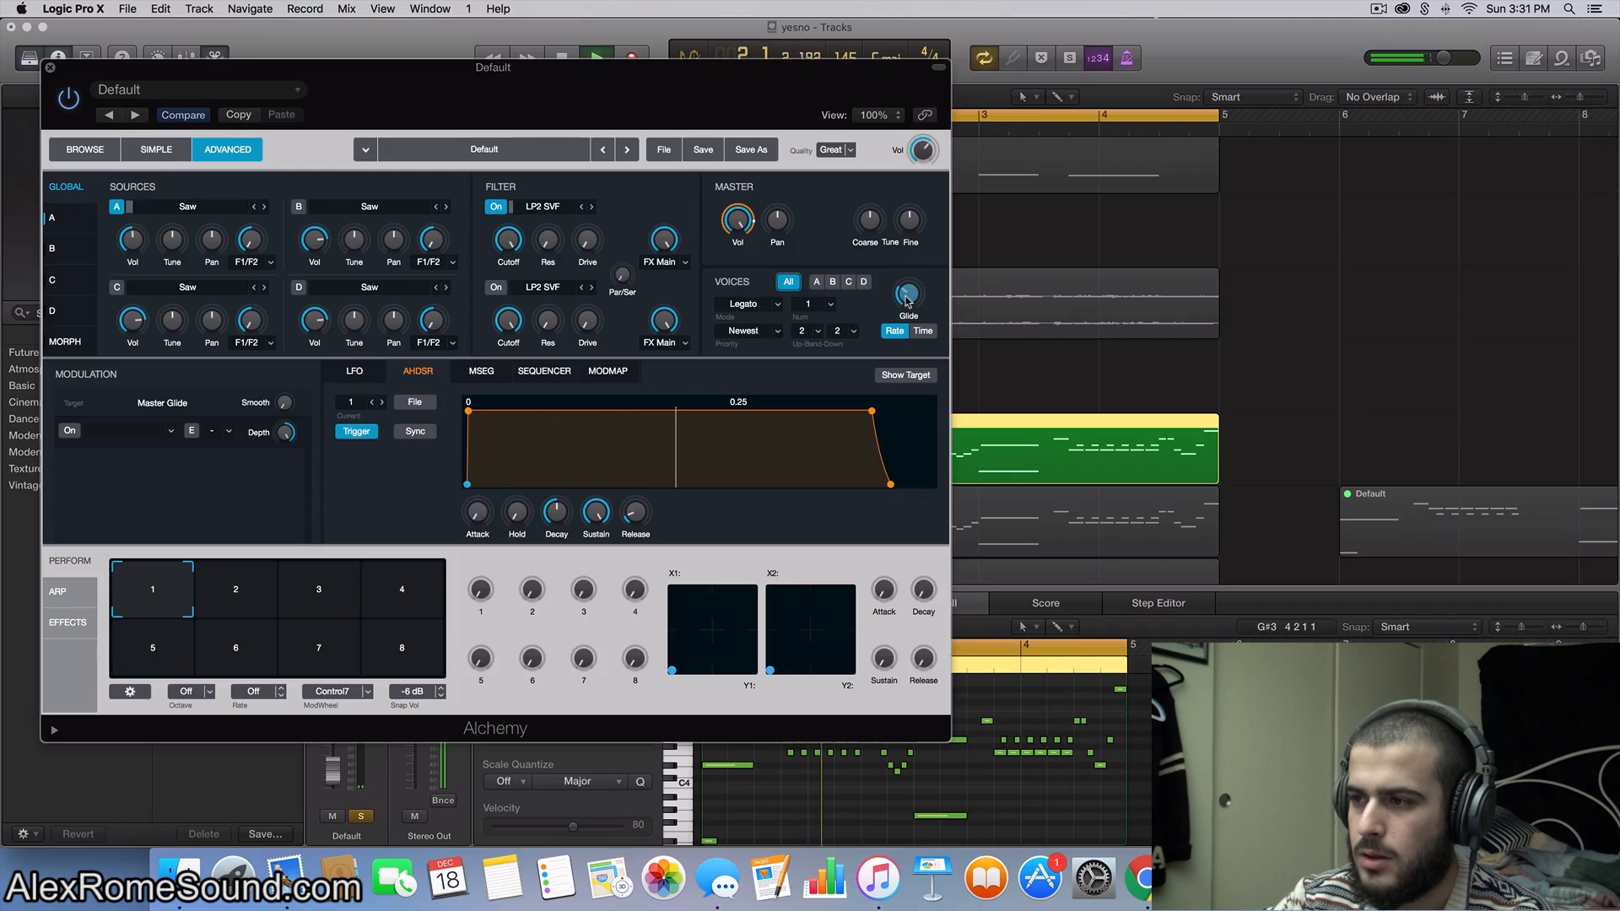
{"action": "left_click", "coordinate": [48, 67]}
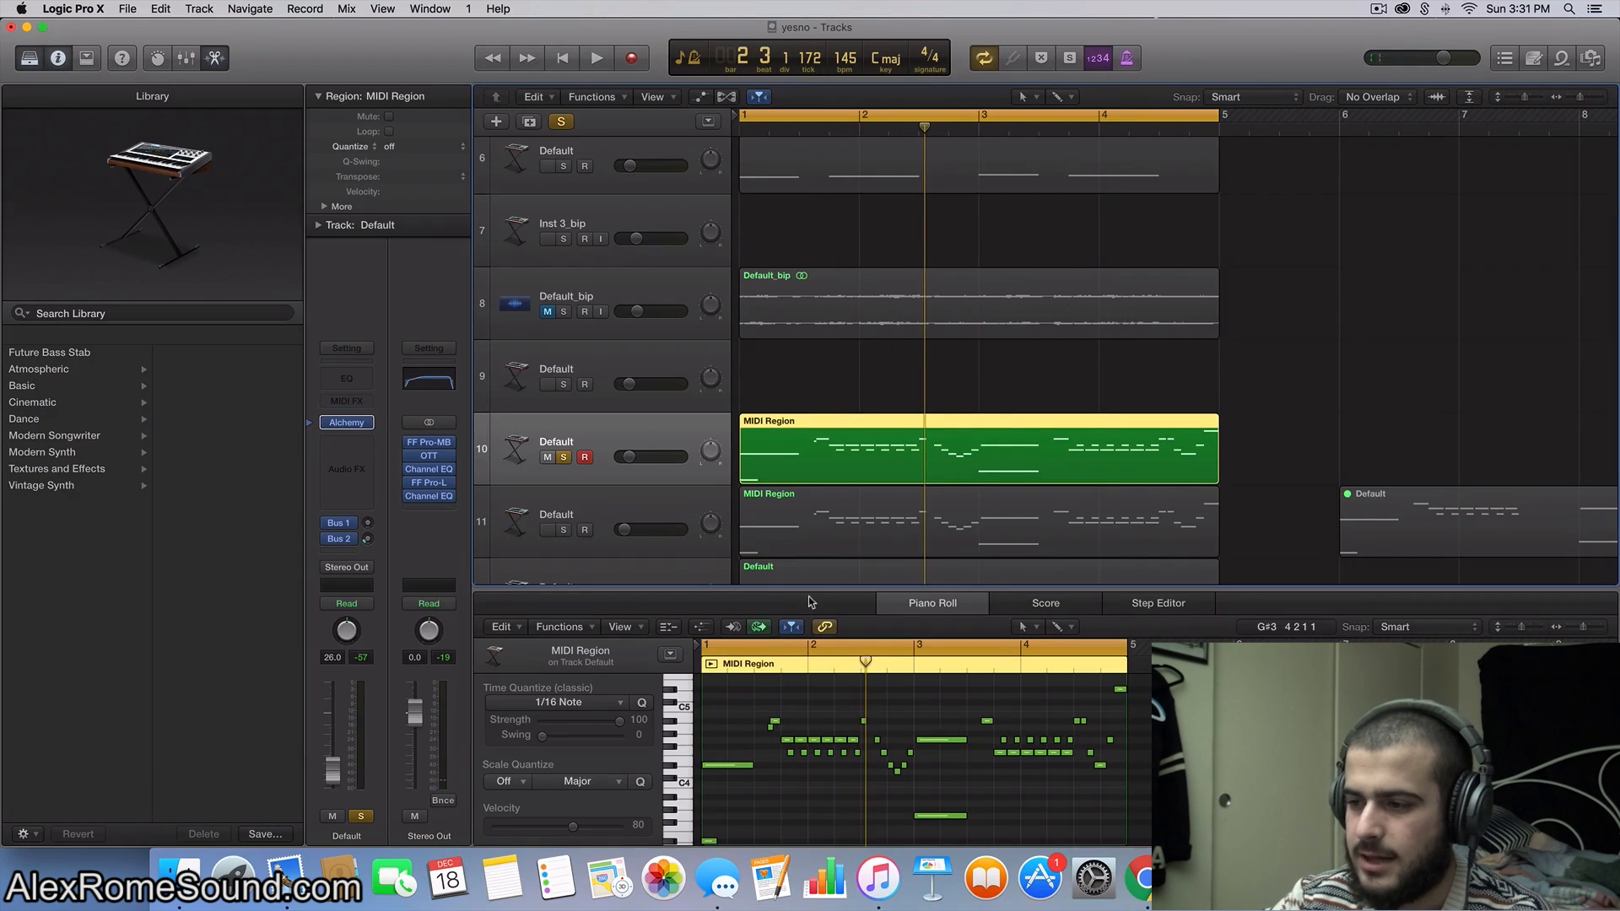
Step: Enlarge the piano roll, then examine and play back the two overlapping notes that open the melody region
{"action": "left_click_drag", "start_coordinate": [811, 579], "coordinate": [819, 272]}
{"action": "scroll", "coordinate": [831, 466], "scroll_direction": "up", "scroll_amount": 5}
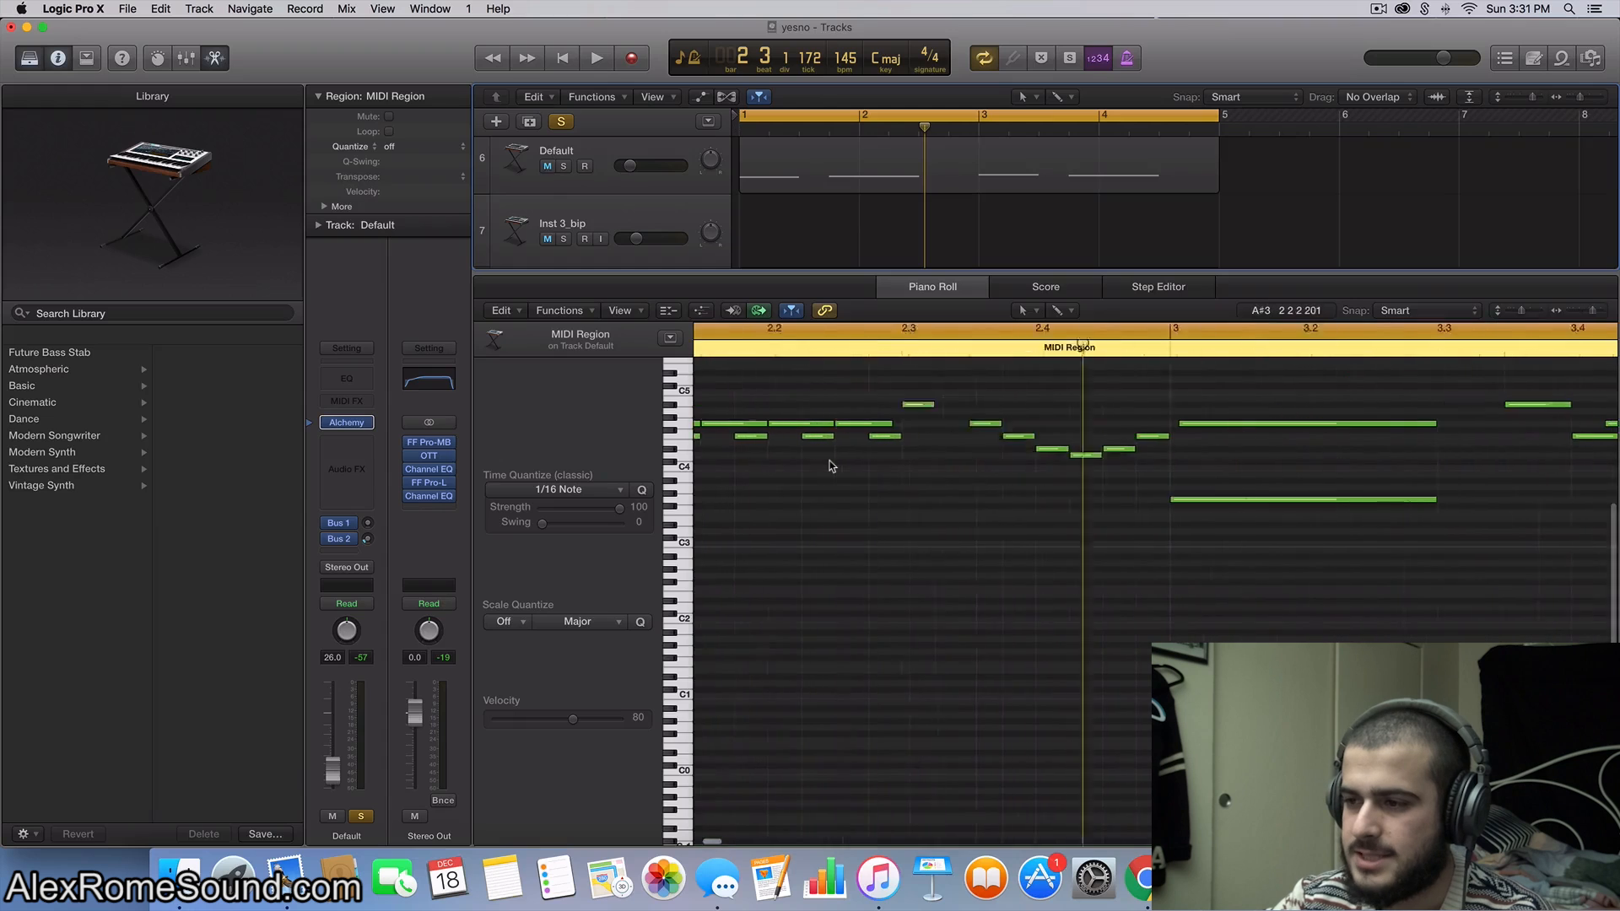
{"action": "scroll", "coordinate": [831, 465], "scroll_direction": "up", "scroll_amount": 3}
{"action": "left_click", "coordinate": [761, 552]}
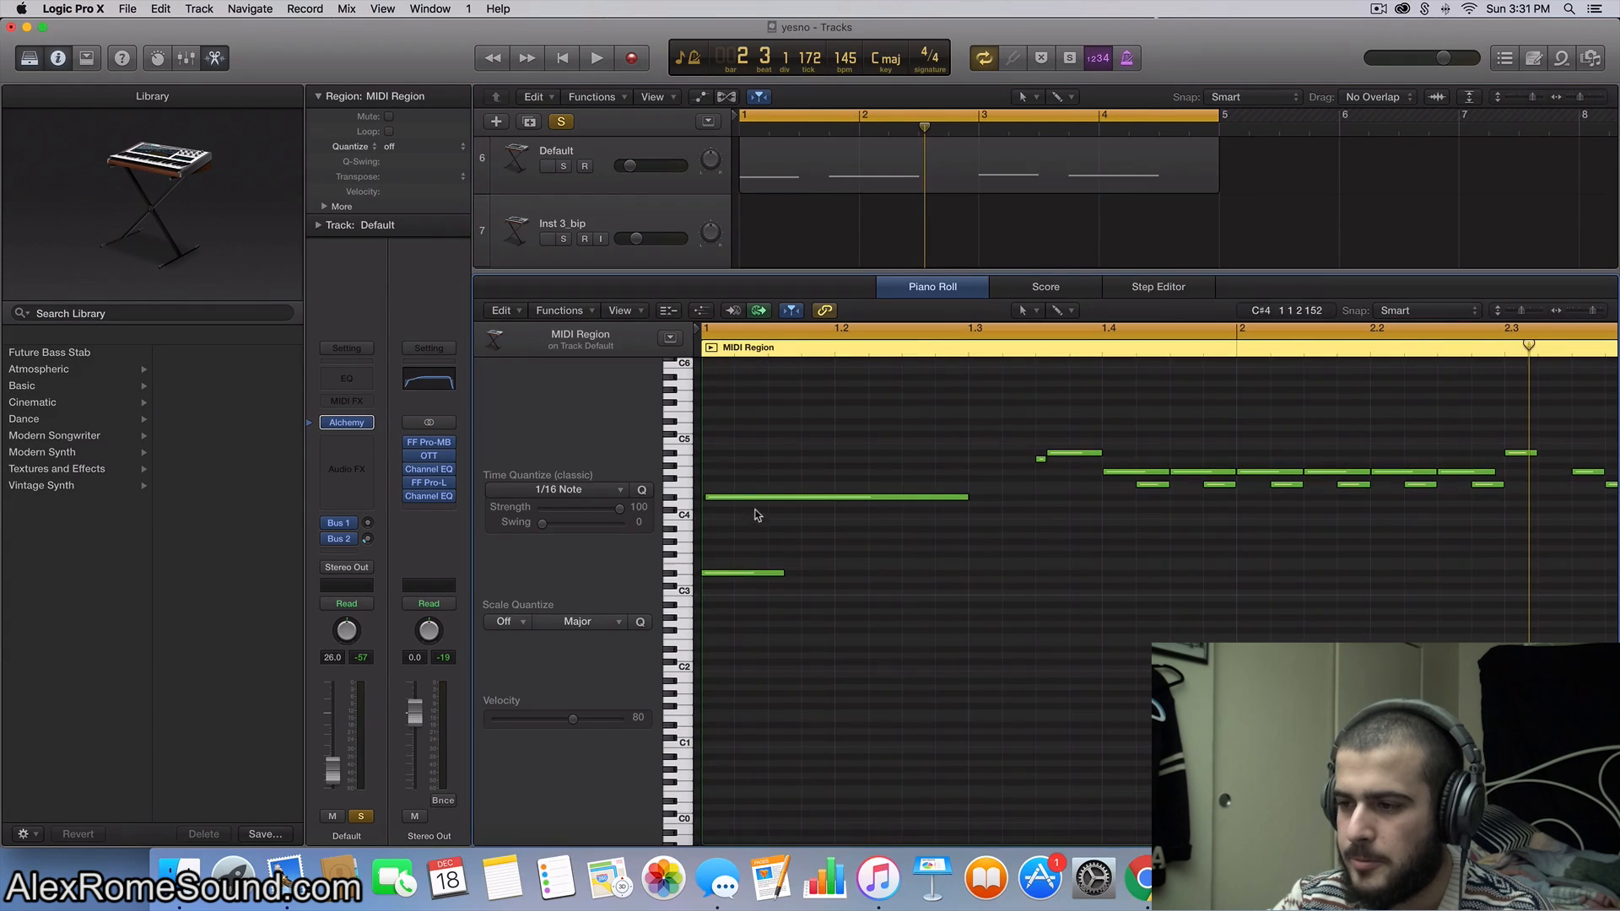
{"action": "scroll", "coordinate": [736, 523], "scroll_direction": "up", "scroll_amount": 5}
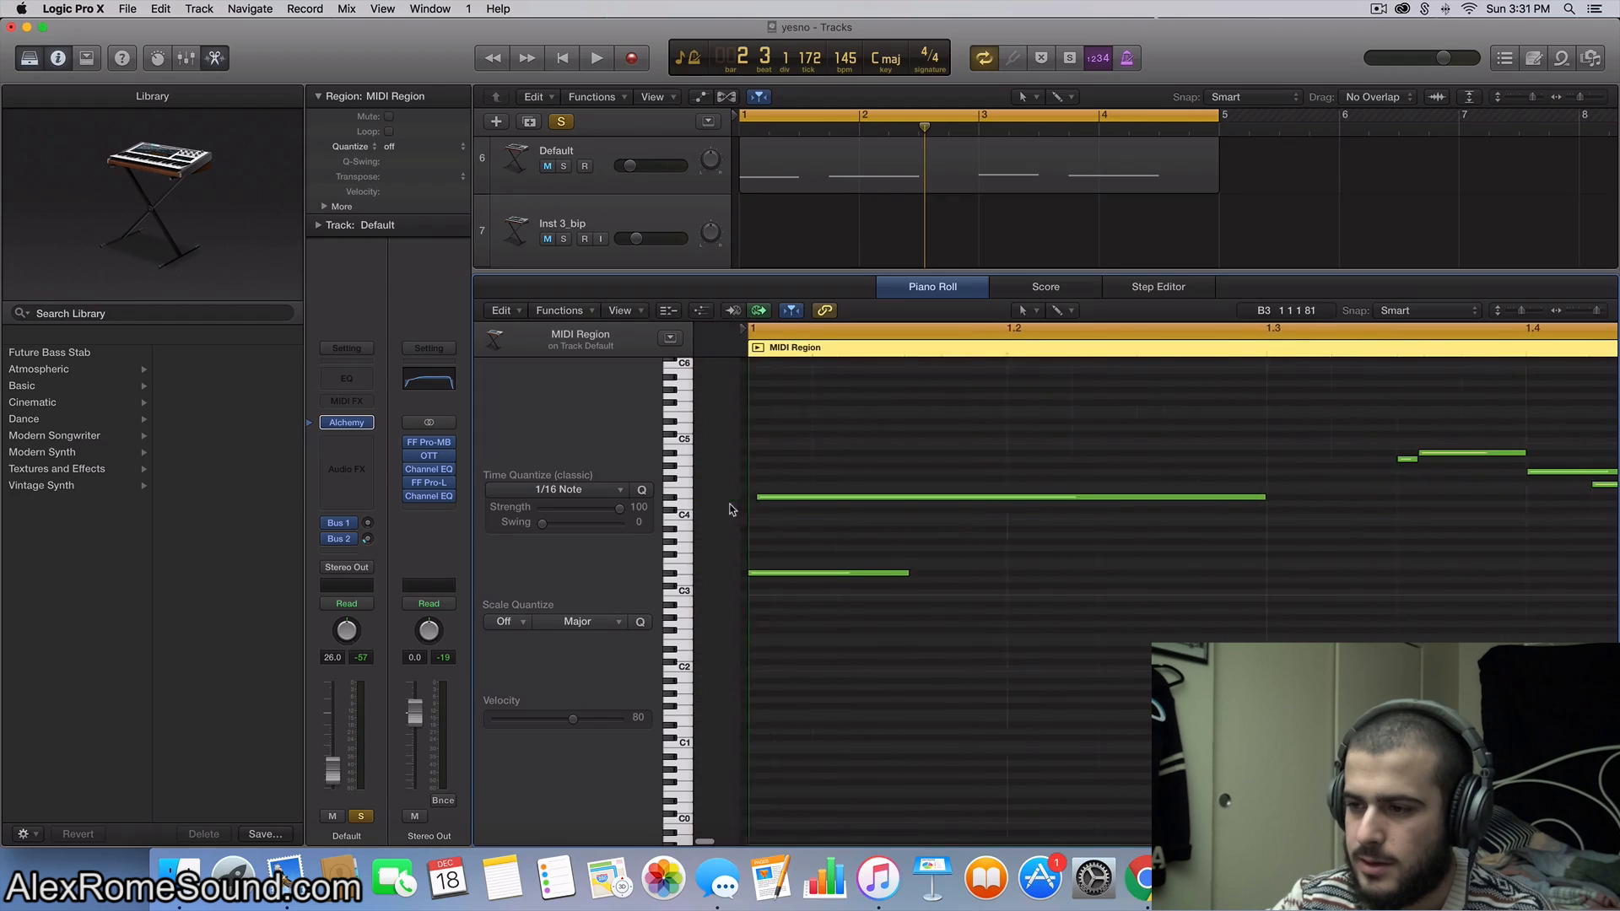
{"action": "left_click", "coordinate": [727, 575]}
{"action": "left_click", "coordinate": [806, 625]}
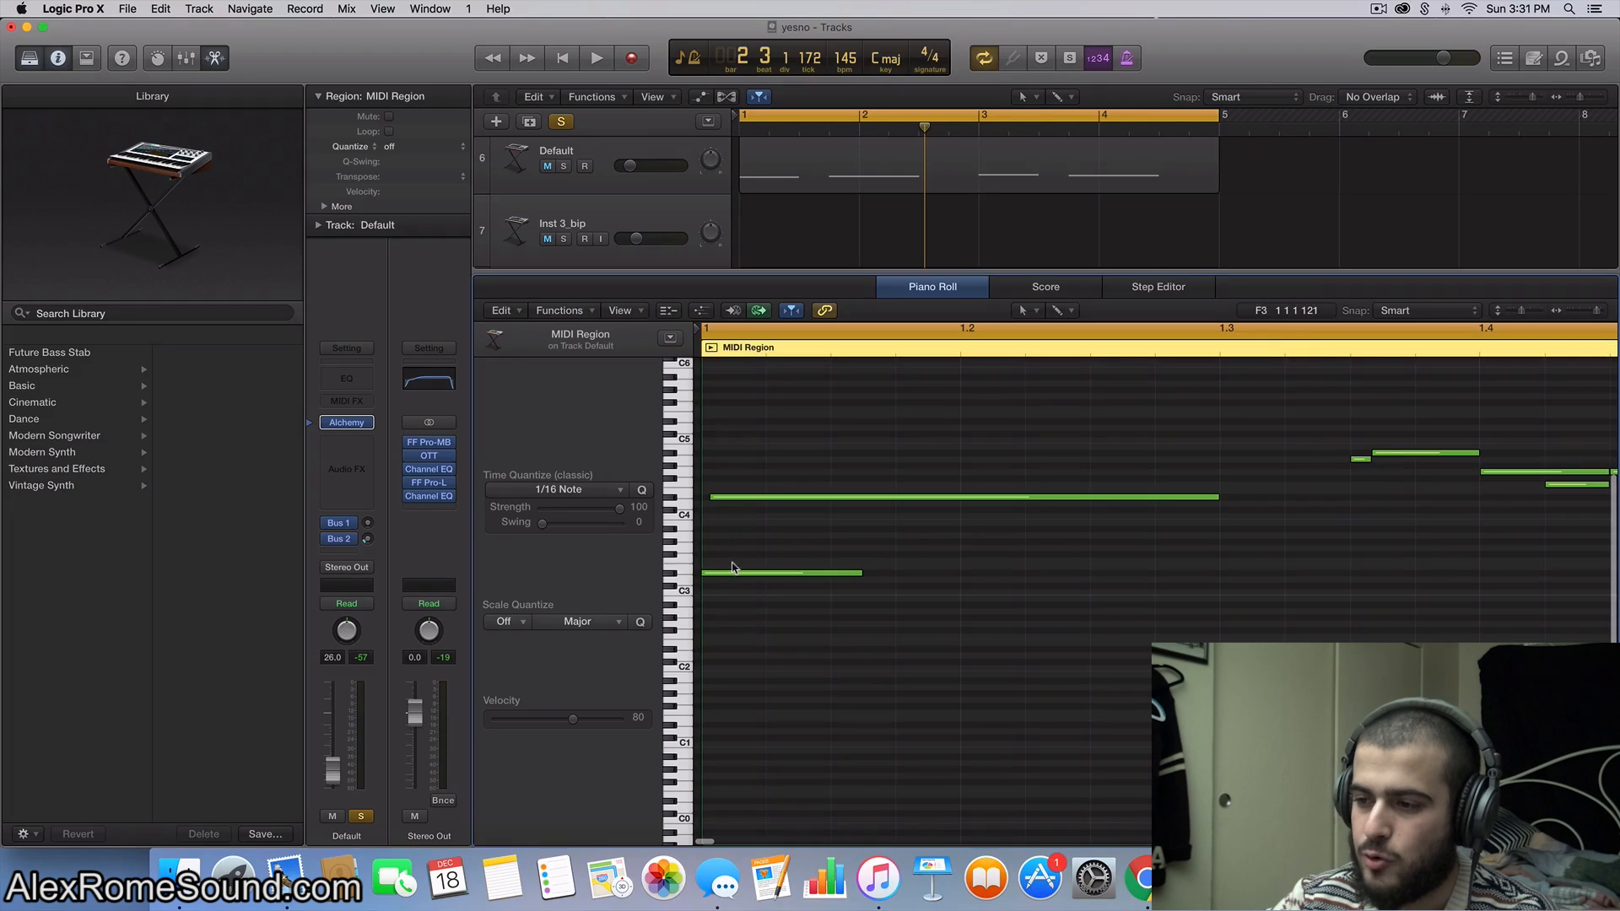
{"action": "key", "text": "space"}
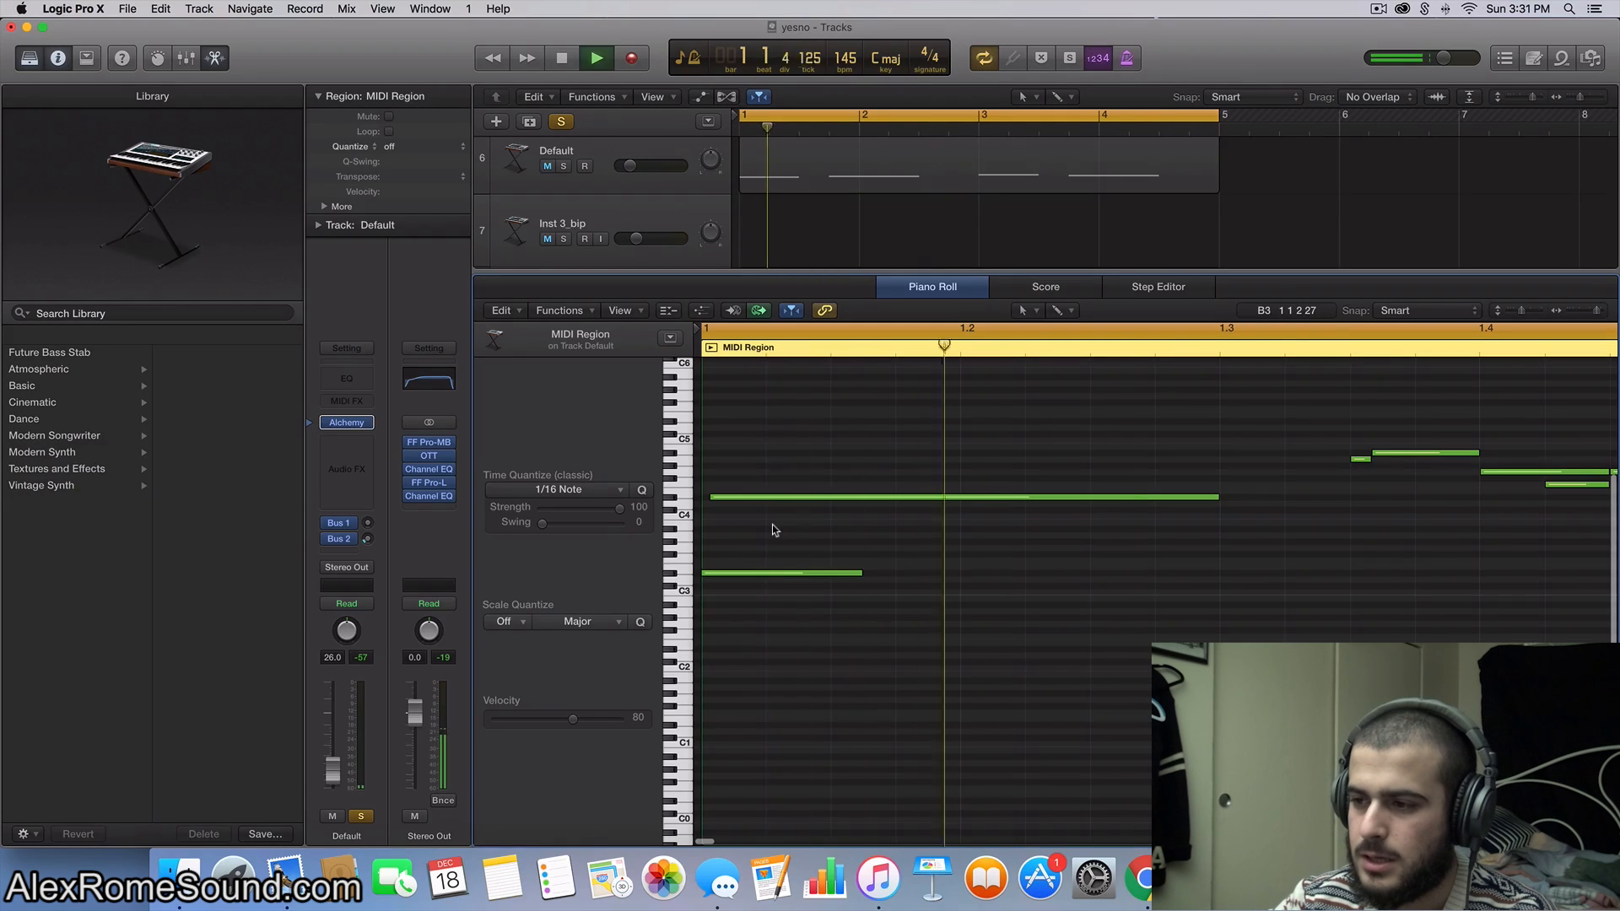
{"action": "scroll", "coordinate": [737, 503], "scroll_direction": "up", "scroll_amount": 5}
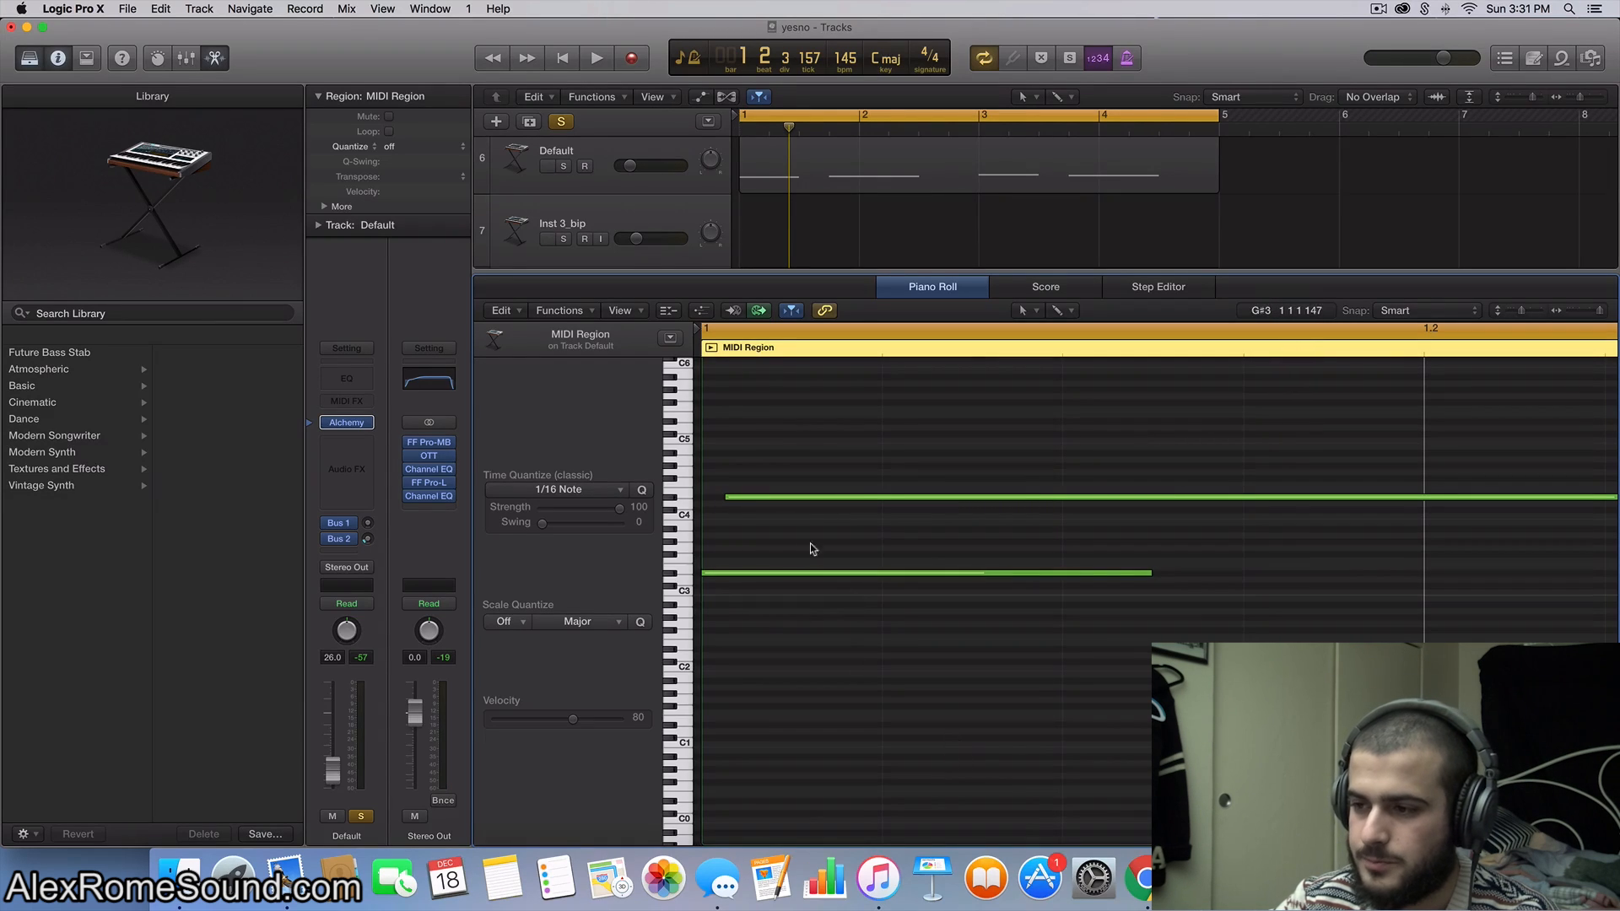
{"action": "key", "text": "space"}
{"action": "key", "text": "space"}
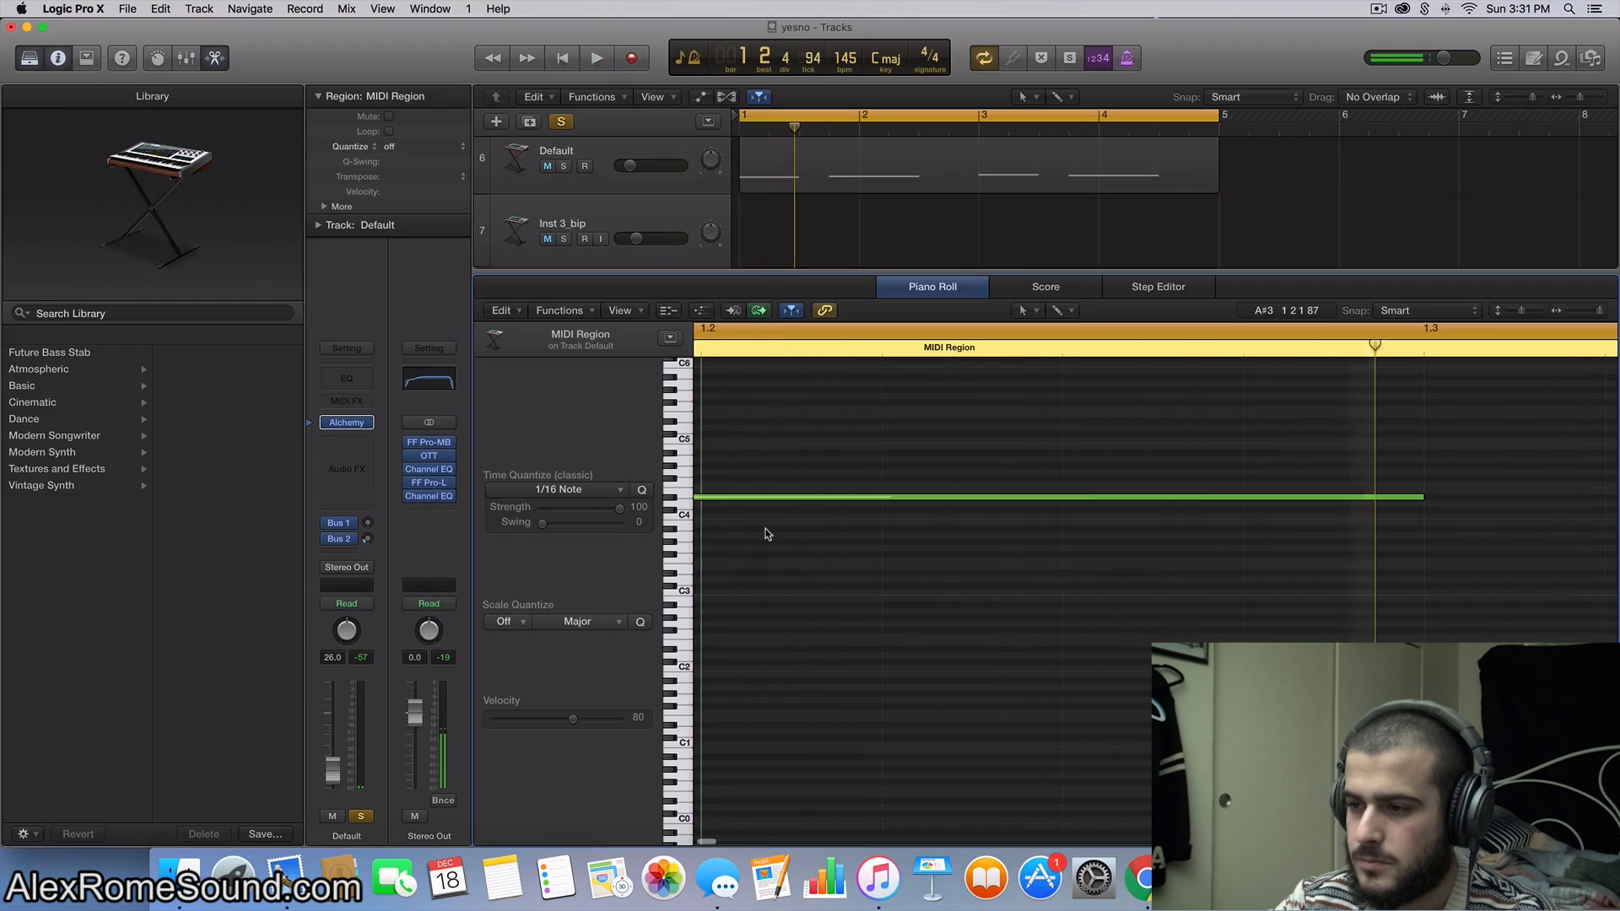
Step: Extend the D#4 note's start back to bar 1, delay the D#3 note's start slightly, lengthen it past beat 2 and play back the glide
{"action": "scroll", "coordinate": [766, 528], "scroll_direction": "left", "scroll_amount": 10}
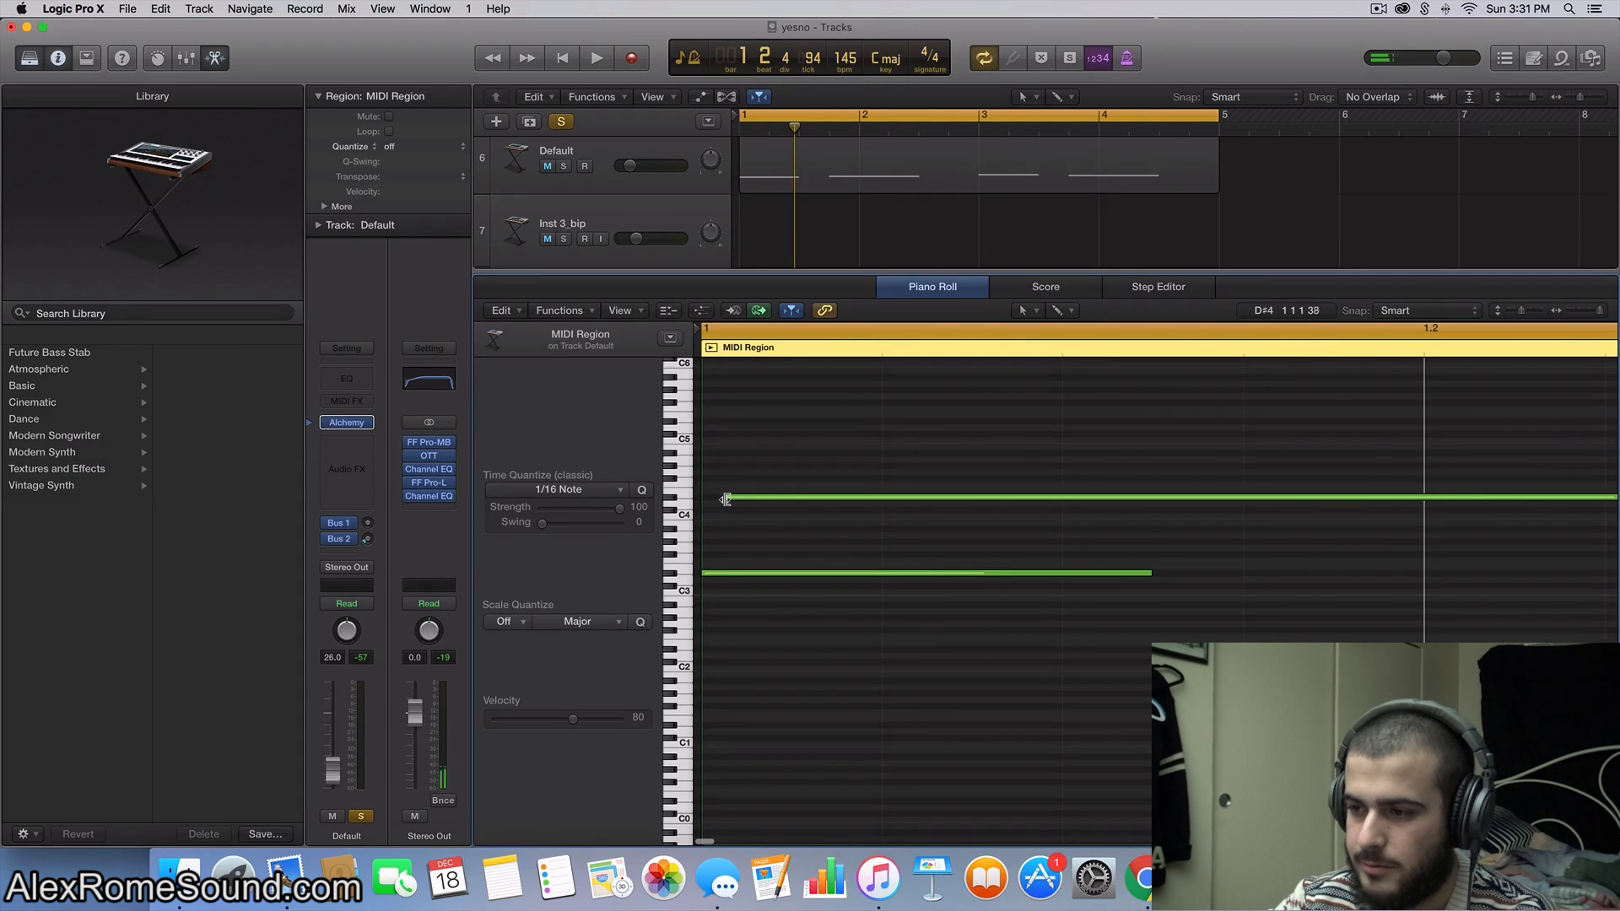
{"action": "left_click_drag", "start_coordinate": [724, 499], "coordinate": [699, 503]}
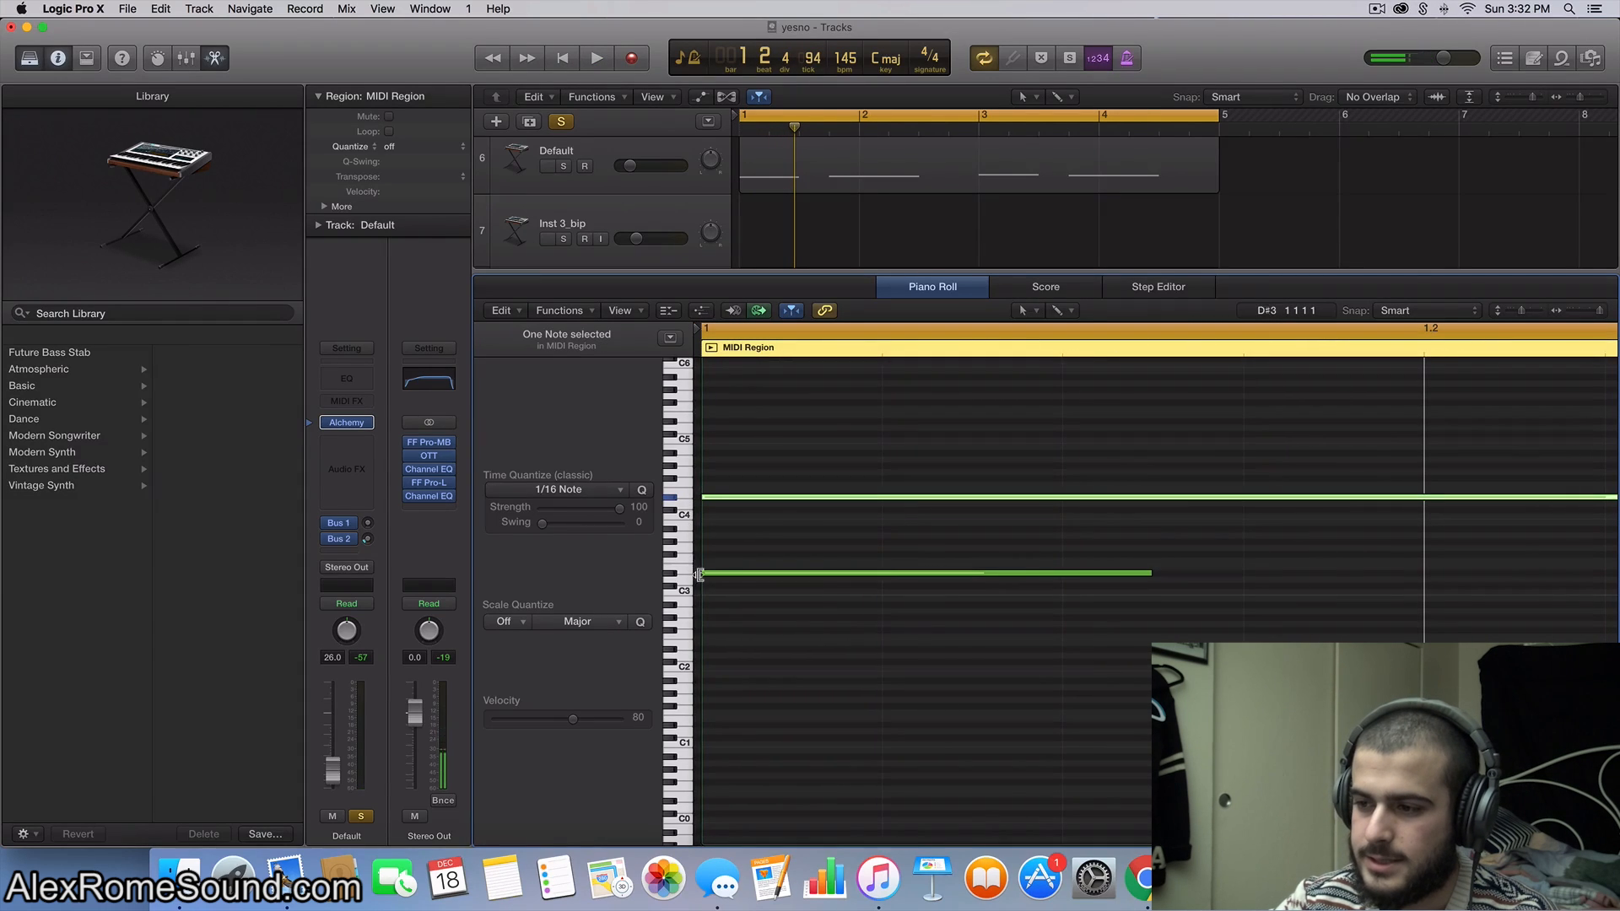
{"action": "left_click_drag", "start_coordinate": [699, 574], "coordinate": [726, 572]}
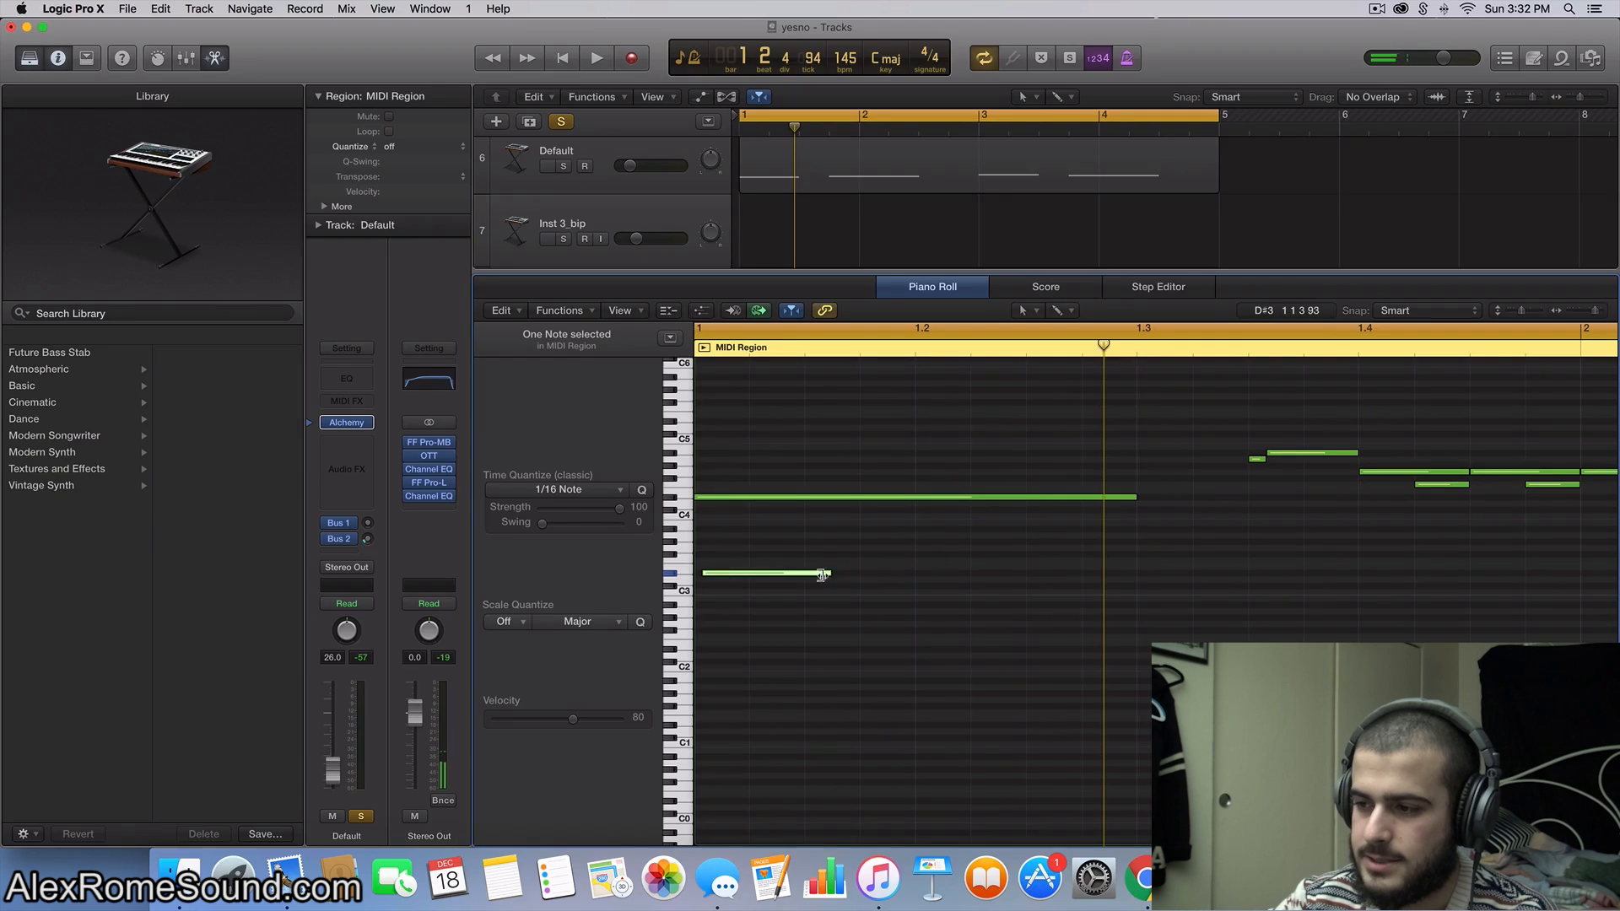
{"action": "left_click_drag", "start_coordinate": [821, 576], "coordinate": [1046, 576]}
{"action": "key", "text": "space"}
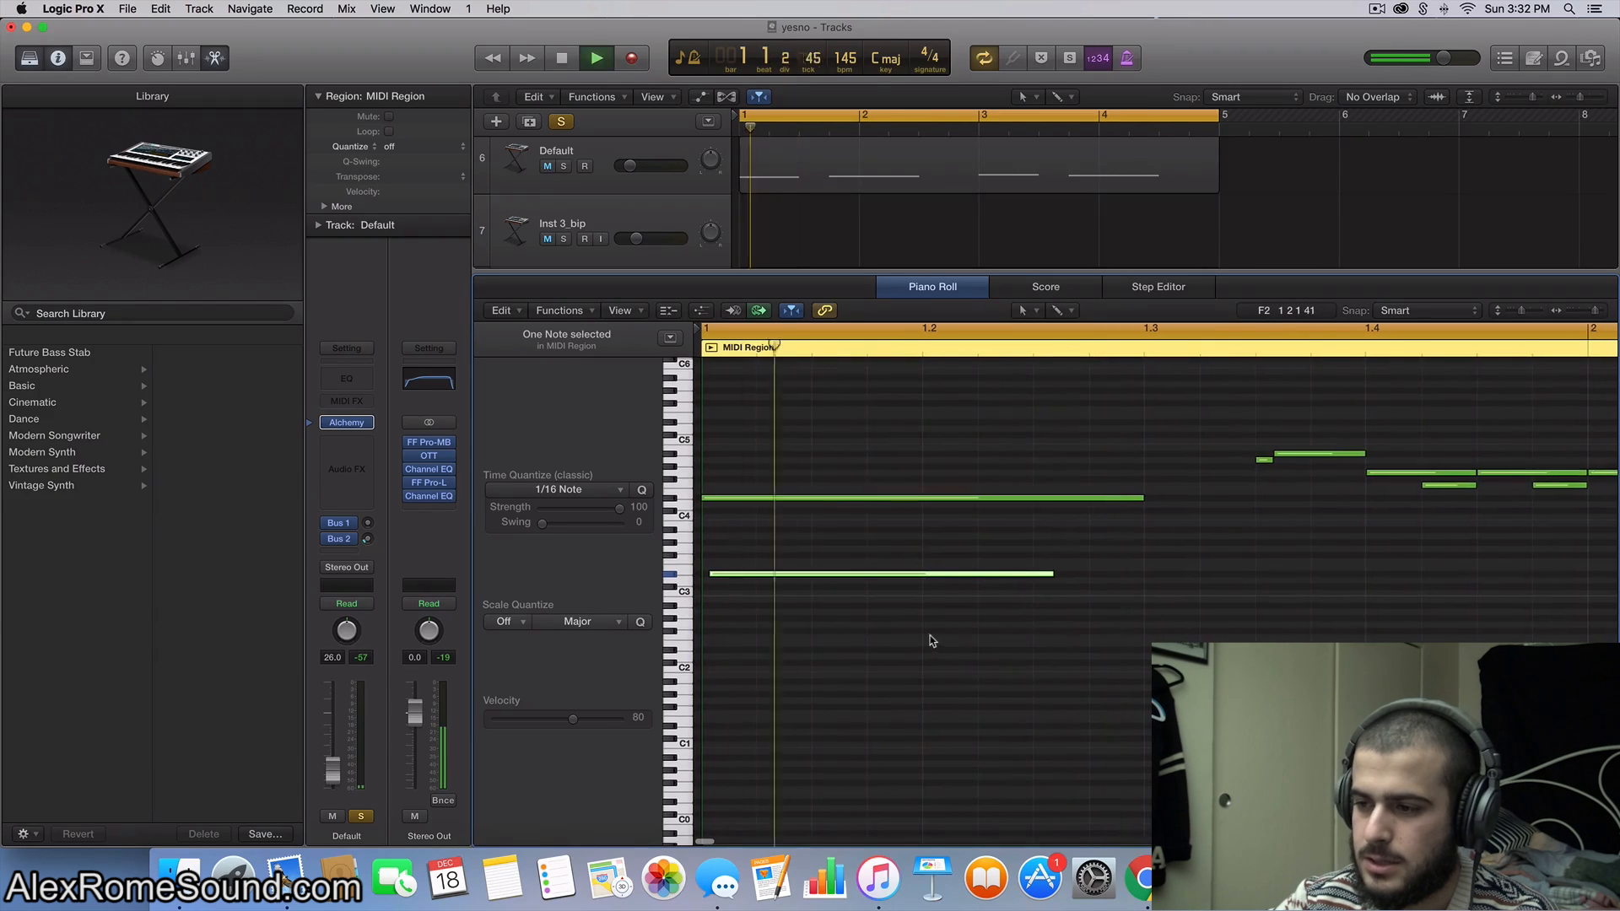
{"action": "key", "text": "space"}
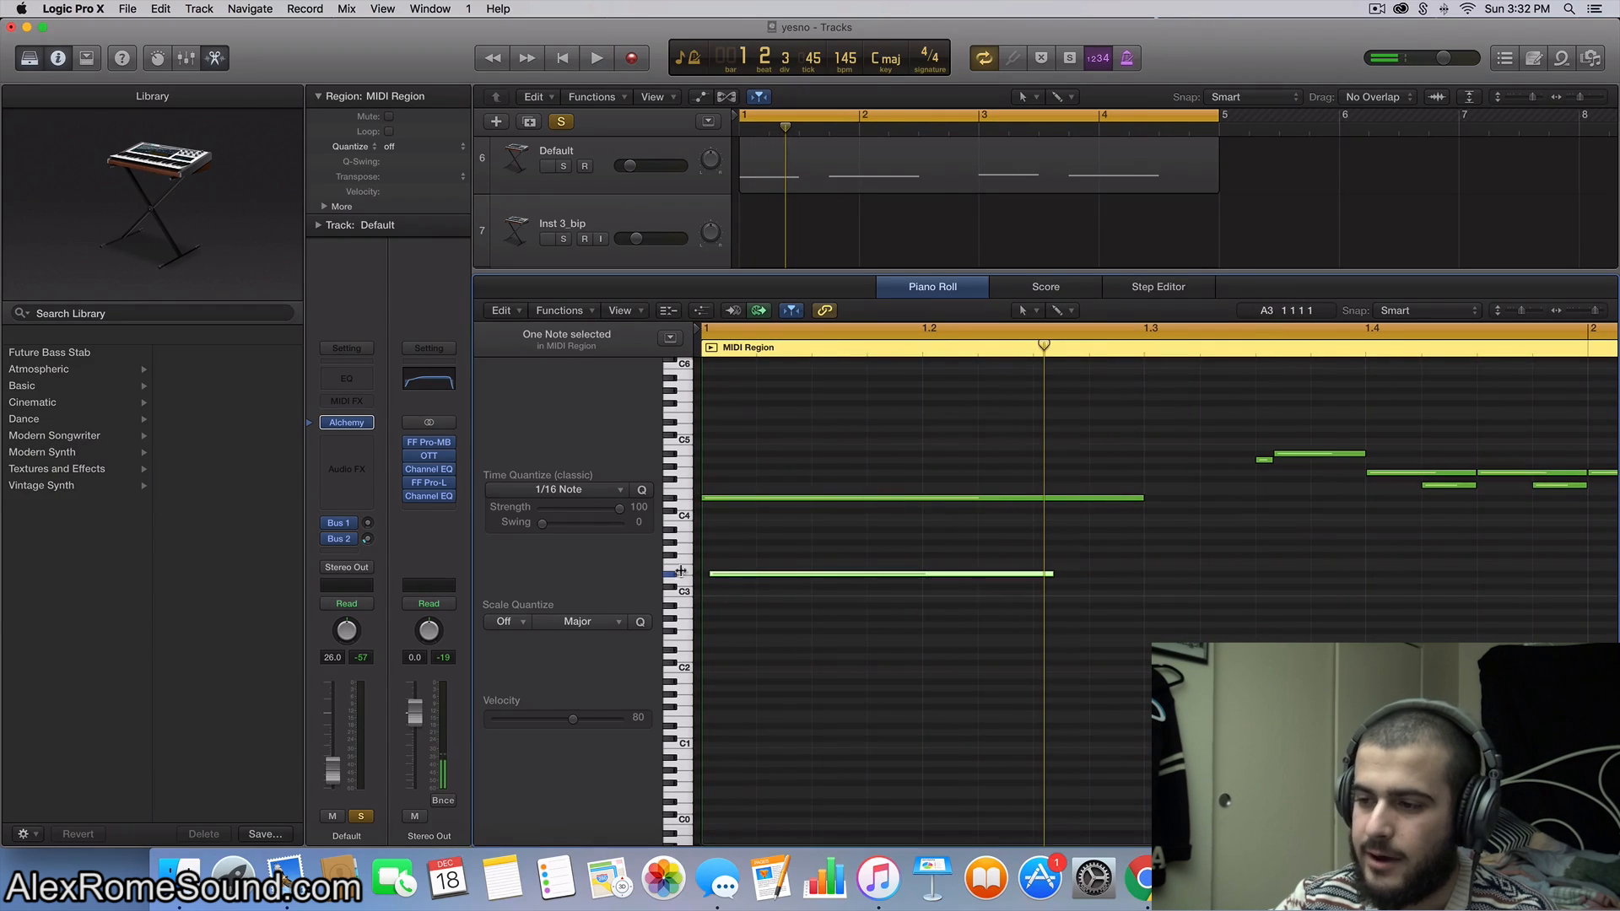
Step: Move the D#3 note's start back to bar 1, delay the D#4 note's start slightly and play back the glide
{"action": "left_click_drag", "start_coordinate": [741, 579], "coordinate": [734, 577]}
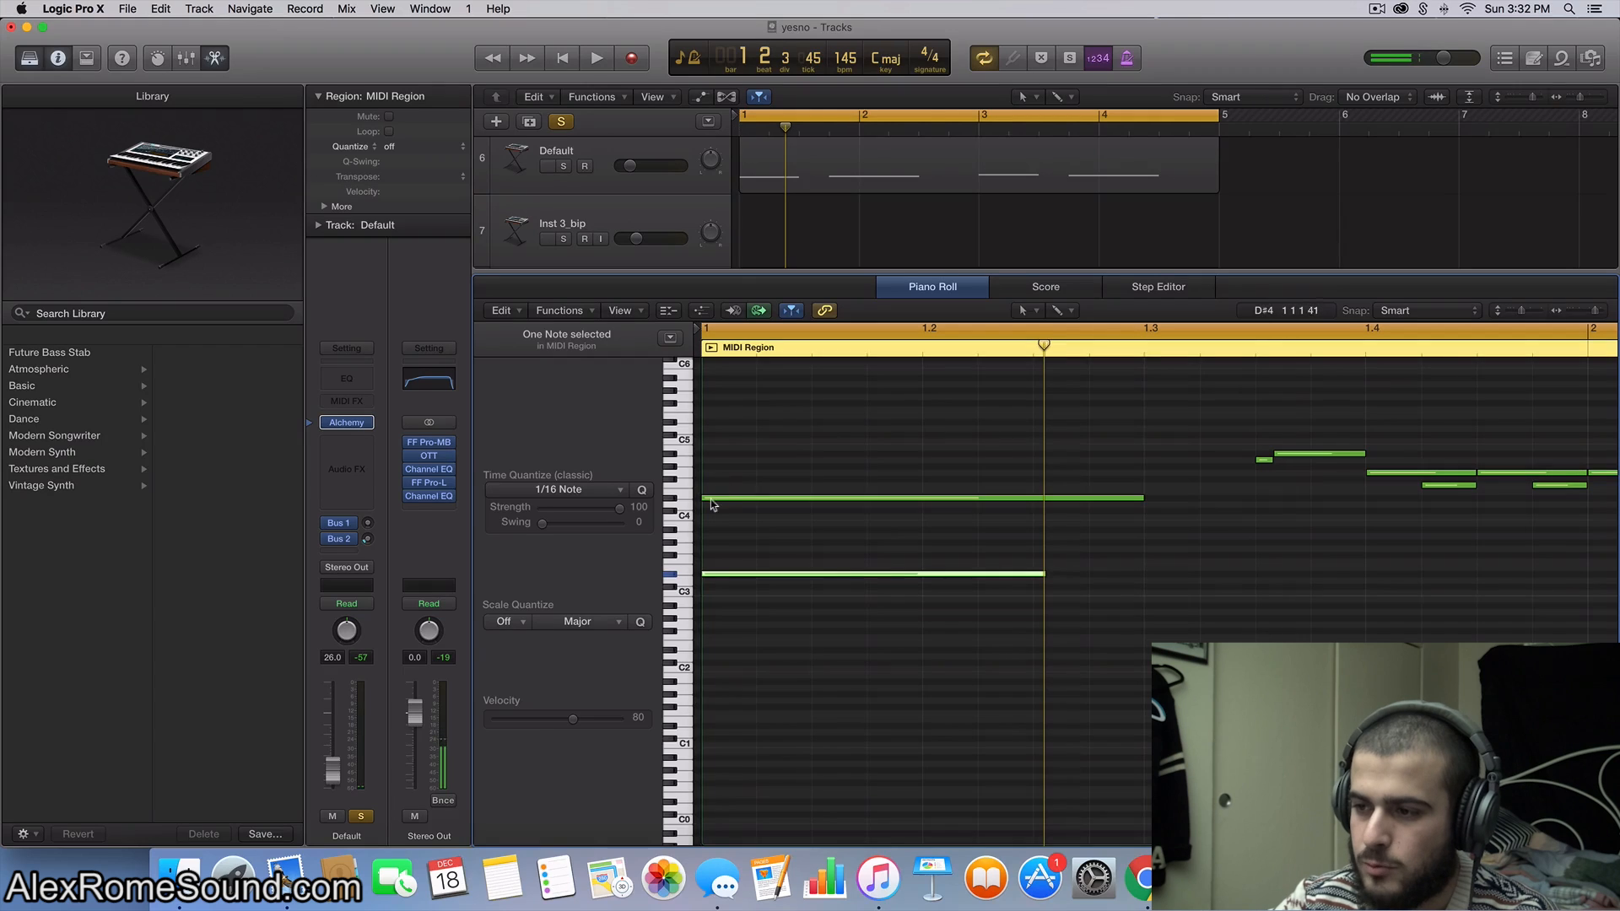
{"action": "left_click_drag", "start_coordinate": [703, 504], "coordinate": [717, 504]}
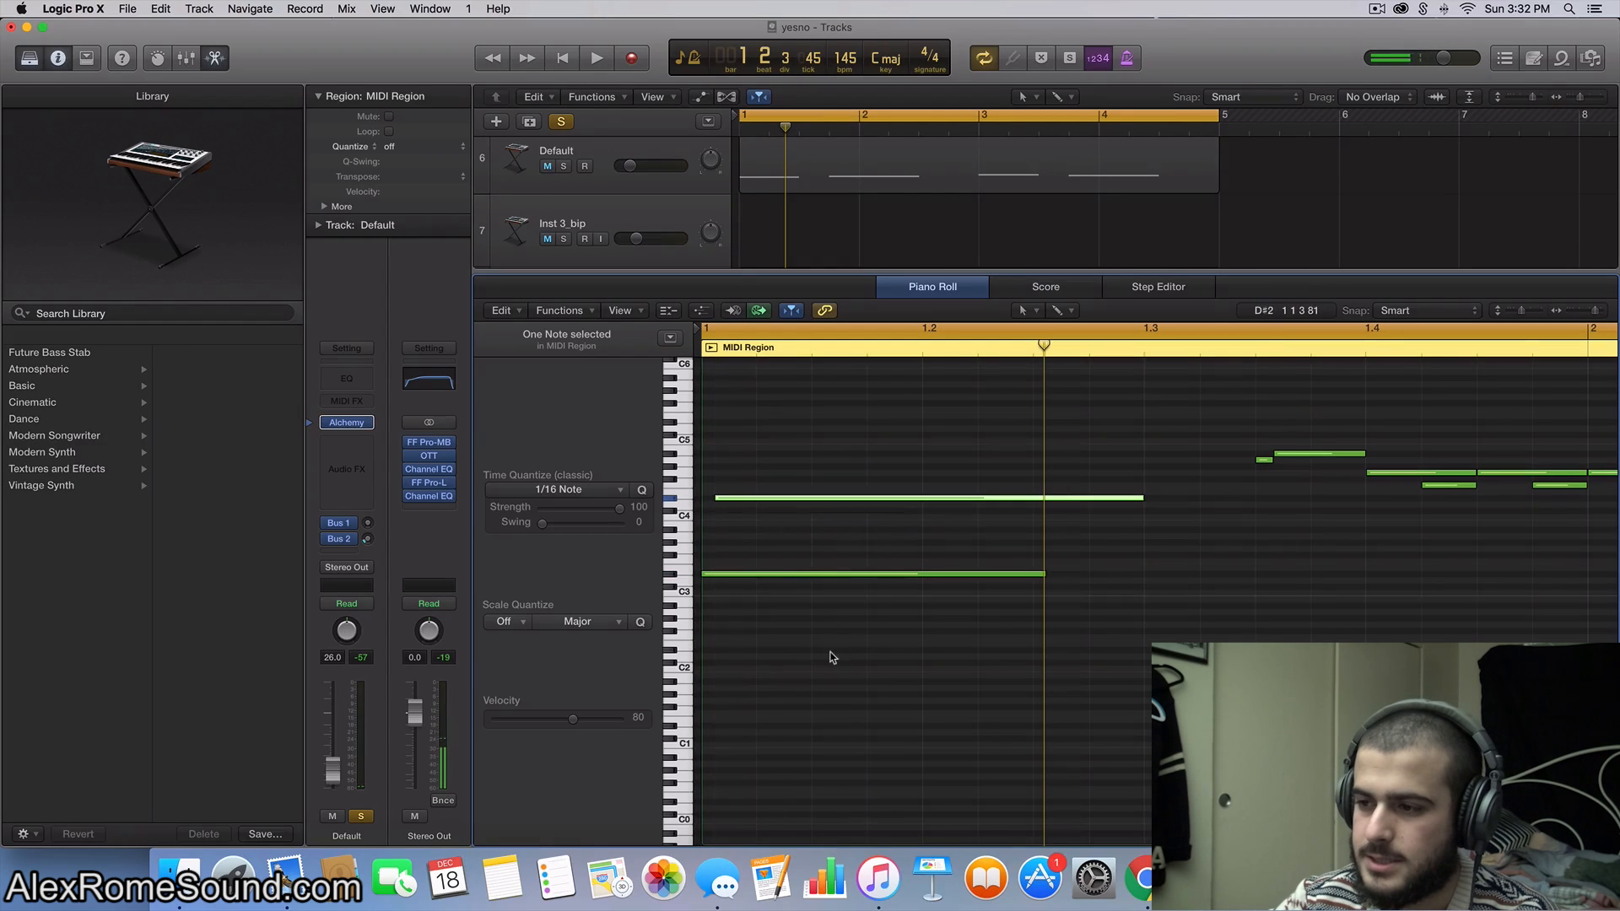
{"action": "key", "text": "space"}
{"action": "scroll", "coordinate": [830, 652], "scroll_direction": "down", "scroll_amount": 10}
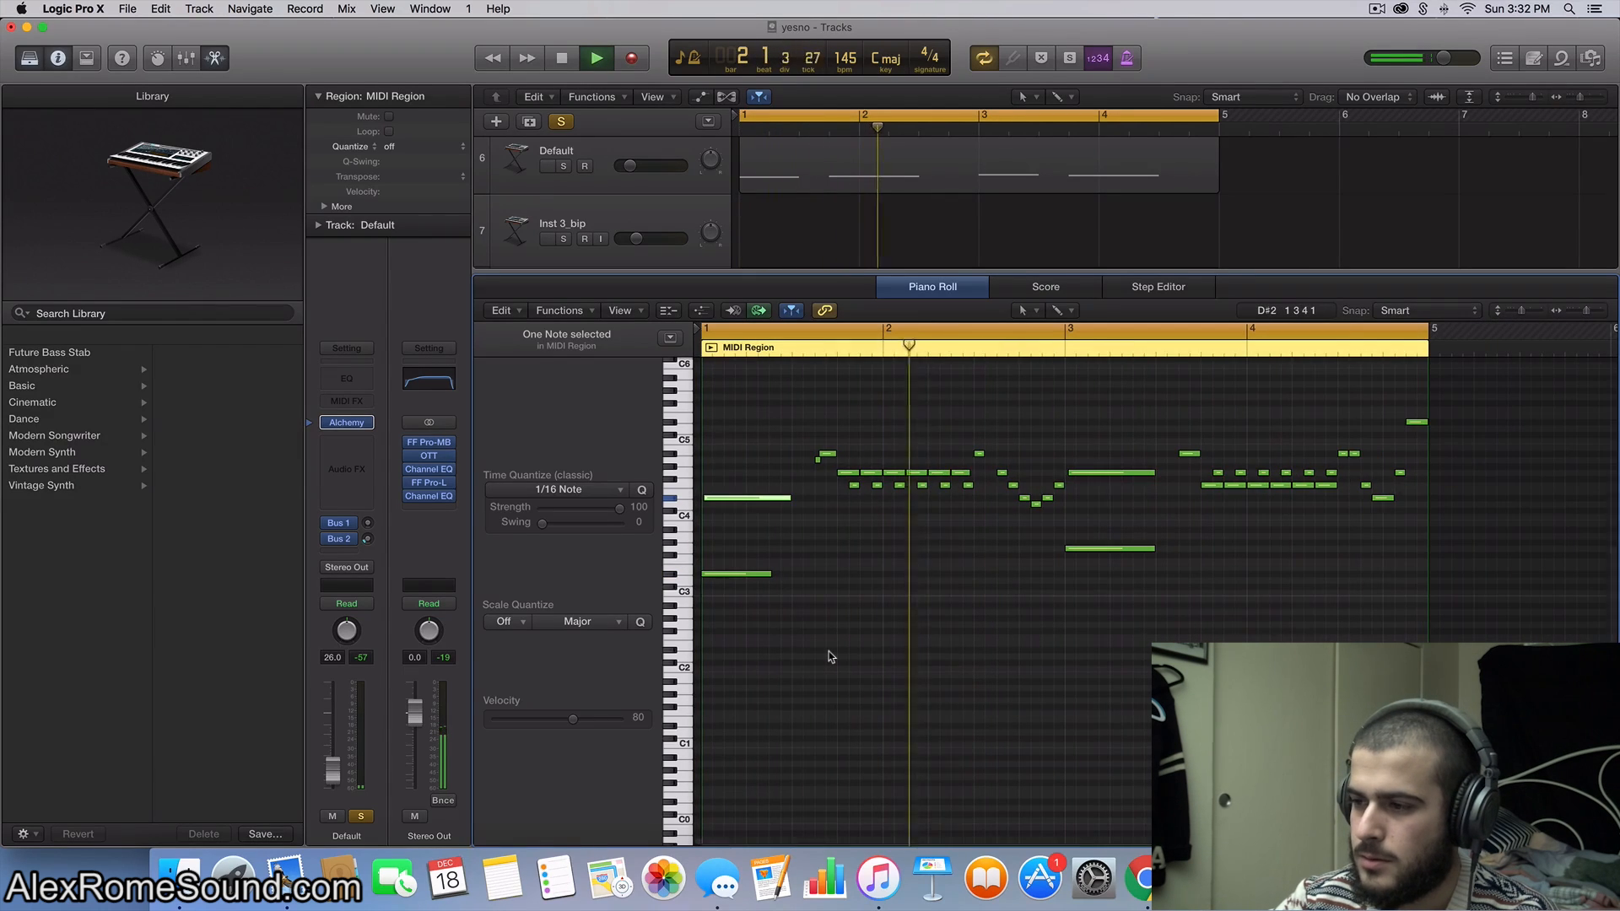
{"action": "key", "text": "space"}
Step: Select the twelve alternating short notes between beat 1.4 and beat 2.3 to examine their overlaps
{"action": "scroll", "coordinate": [831, 657], "scroll_direction": "up", "scroll_amount": 8}
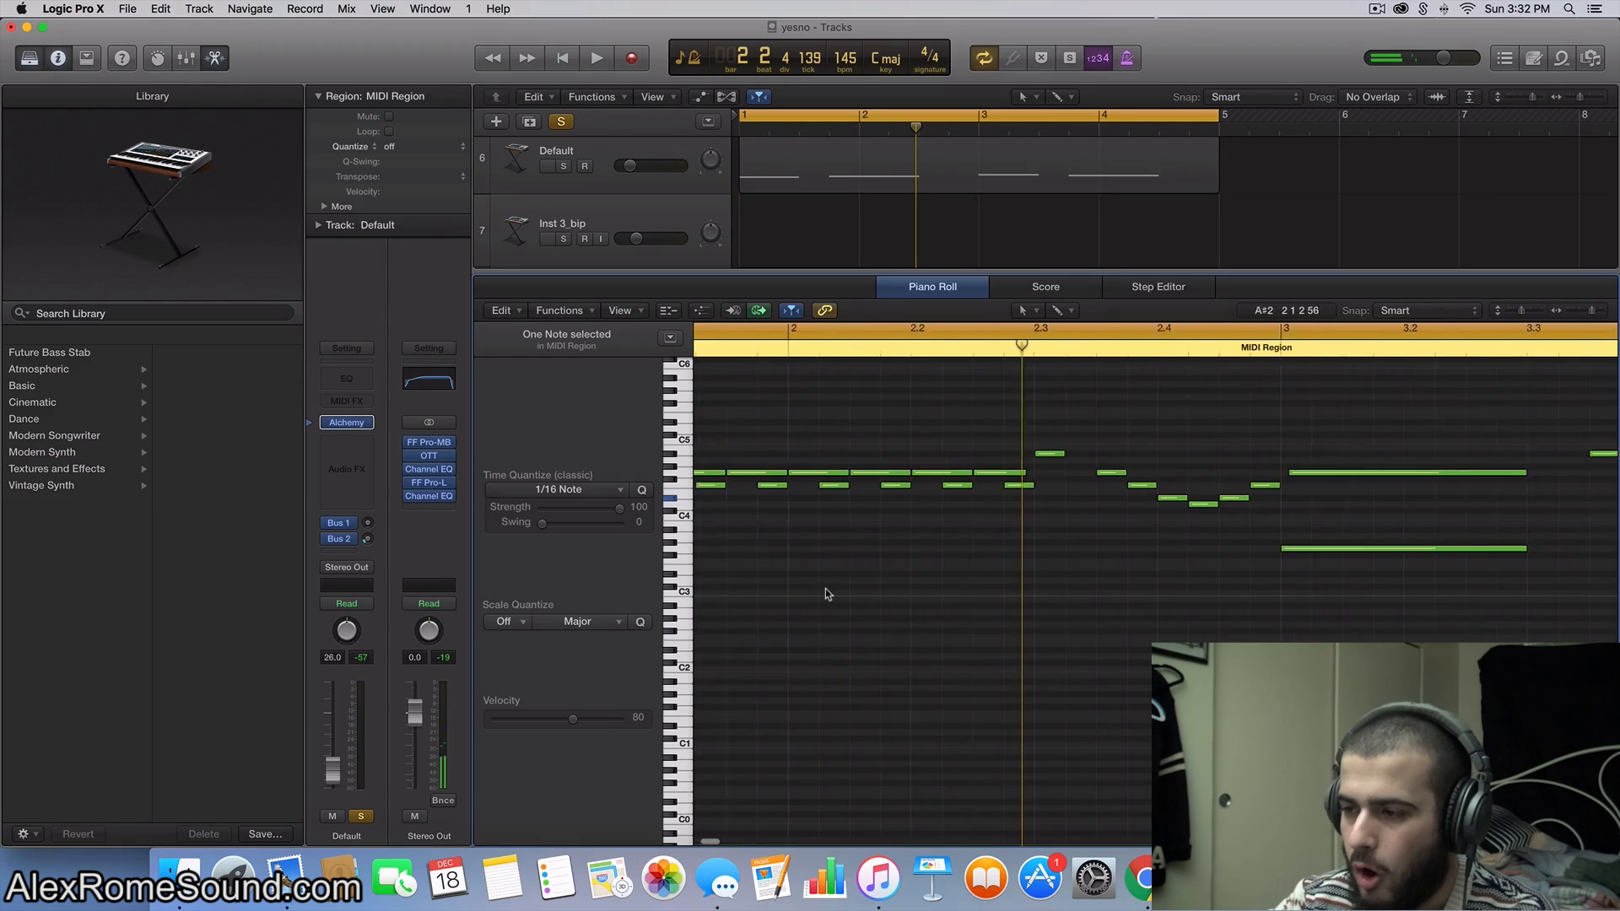
{"action": "scroll", "coordinate": [863, 585], "scroll_direction": "left", "scroll_amount": 6}
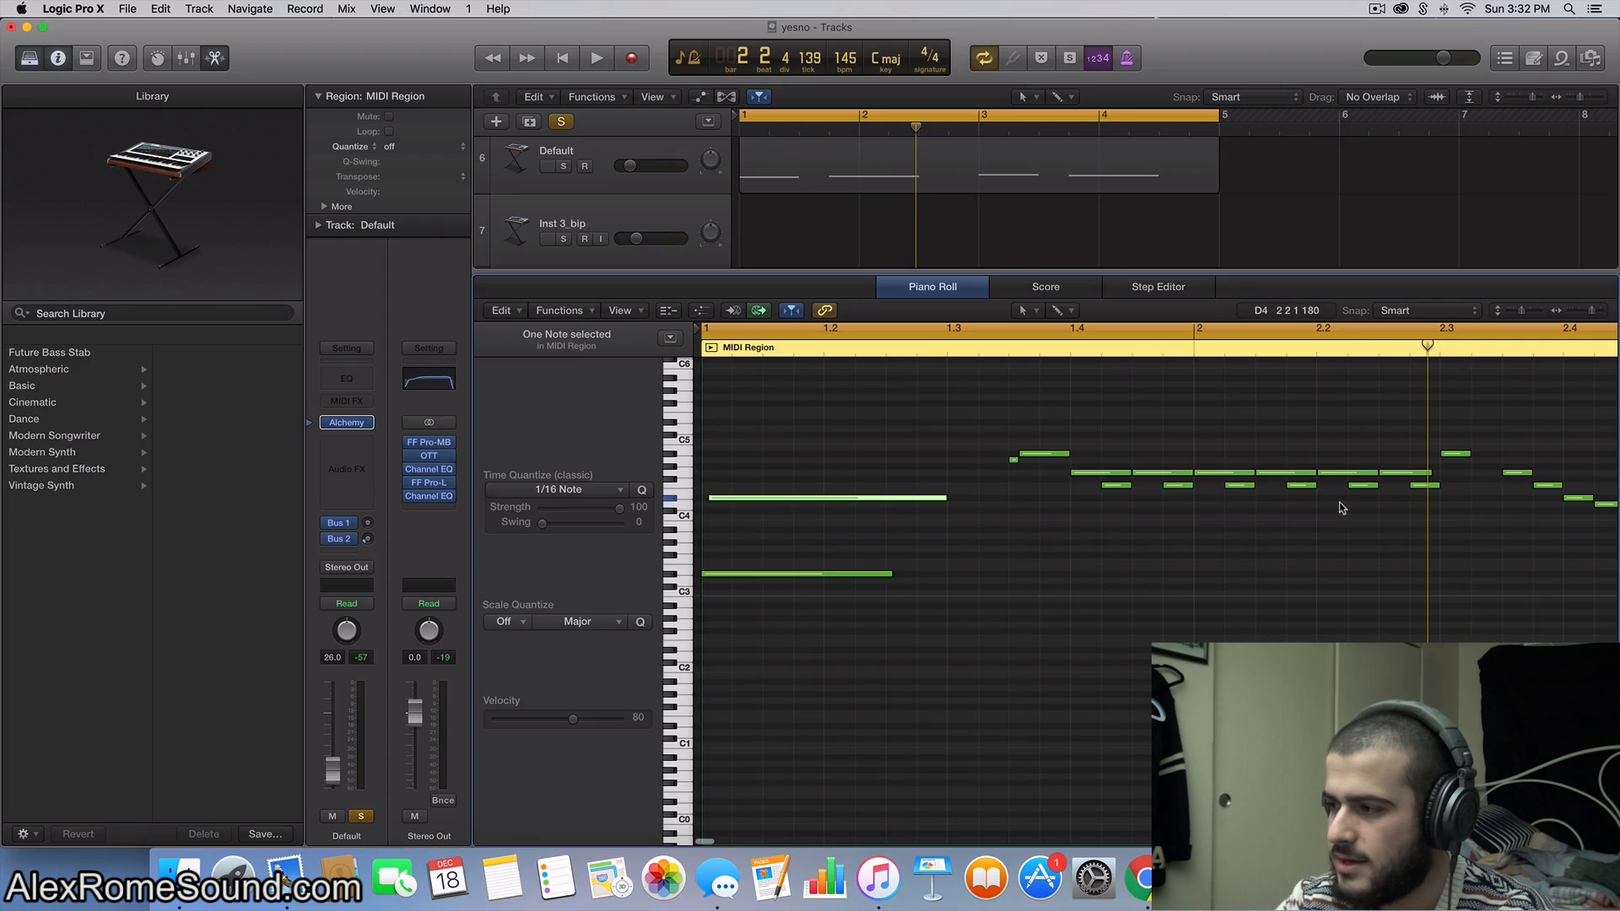
{"action": "left_click_drag", "start_coordinate": [1113, 458], "coordinate": [1417, 557]}
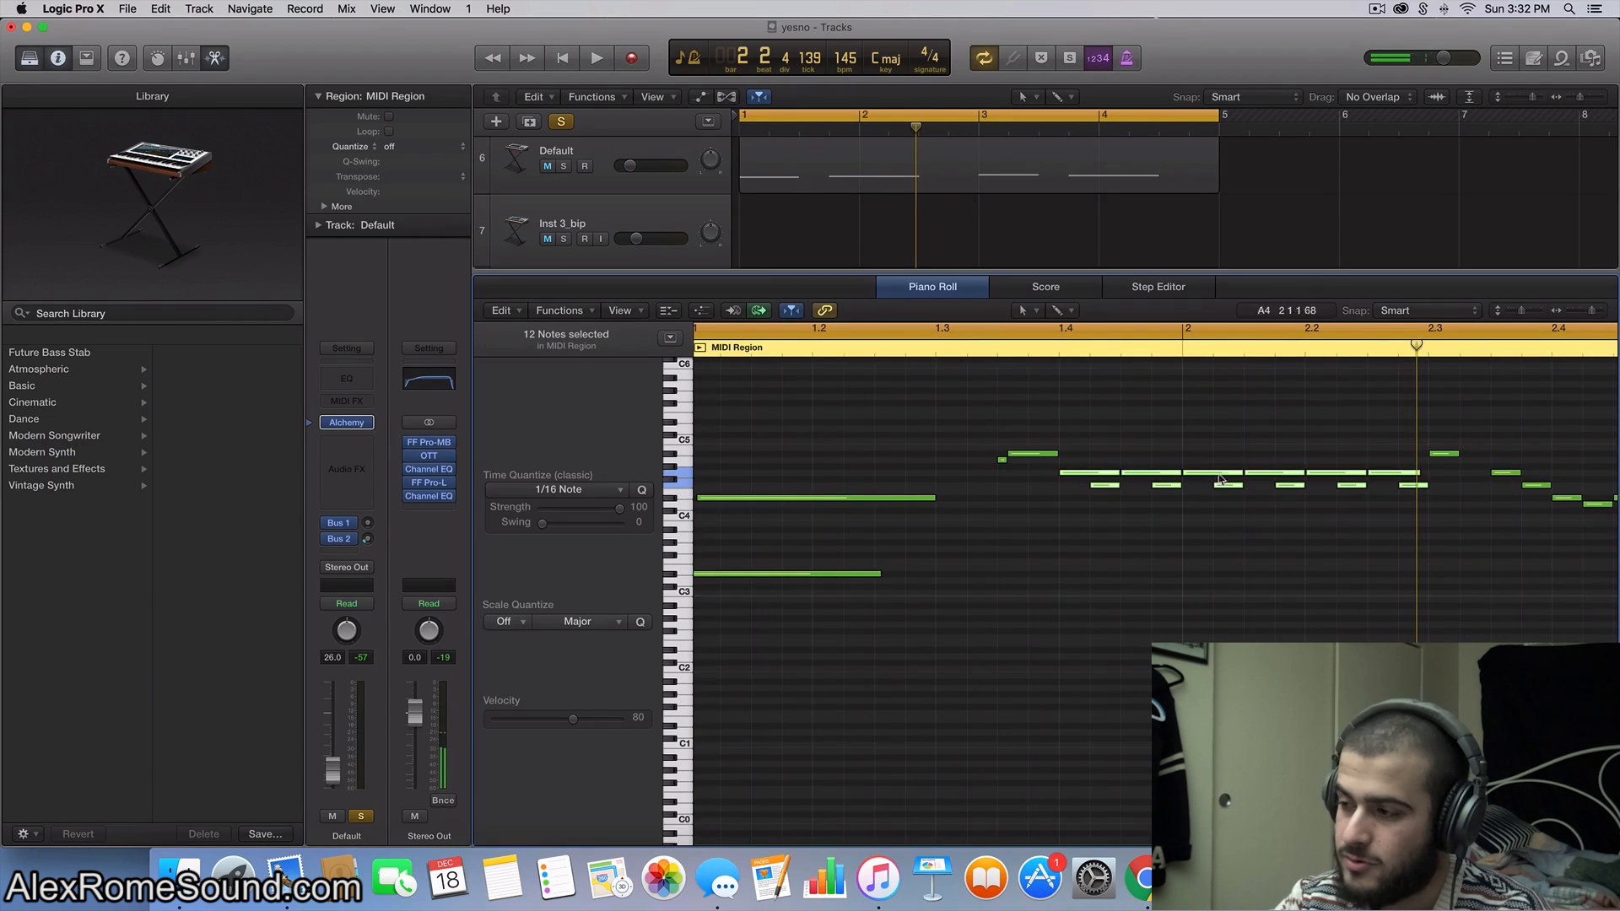
{"action": "scroll", "coordinate": [1337, 532], "scroll_direction": "right", "scroll_amount": 3}
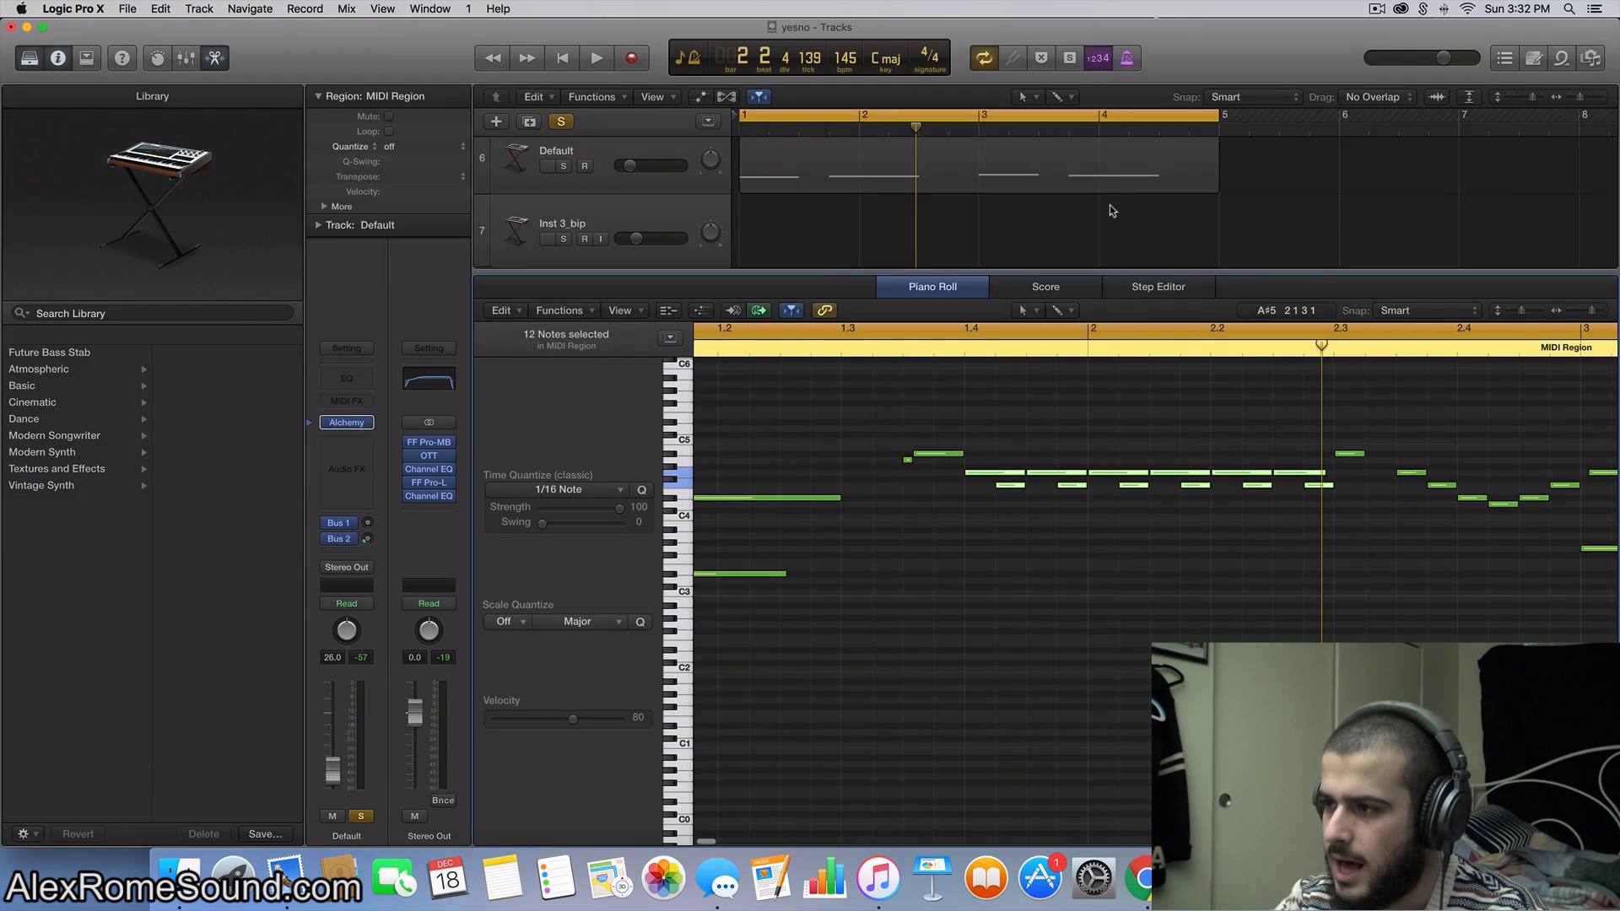
Step: Shrink the piano roll, show track automation and set track 10's automation parameter to Alchemy's Master Glide
{"action": "left_click_drag", "start_coordinate": [1075, 277], "coordinate": [990, 475]}
{"action": "key", "text": "a"}
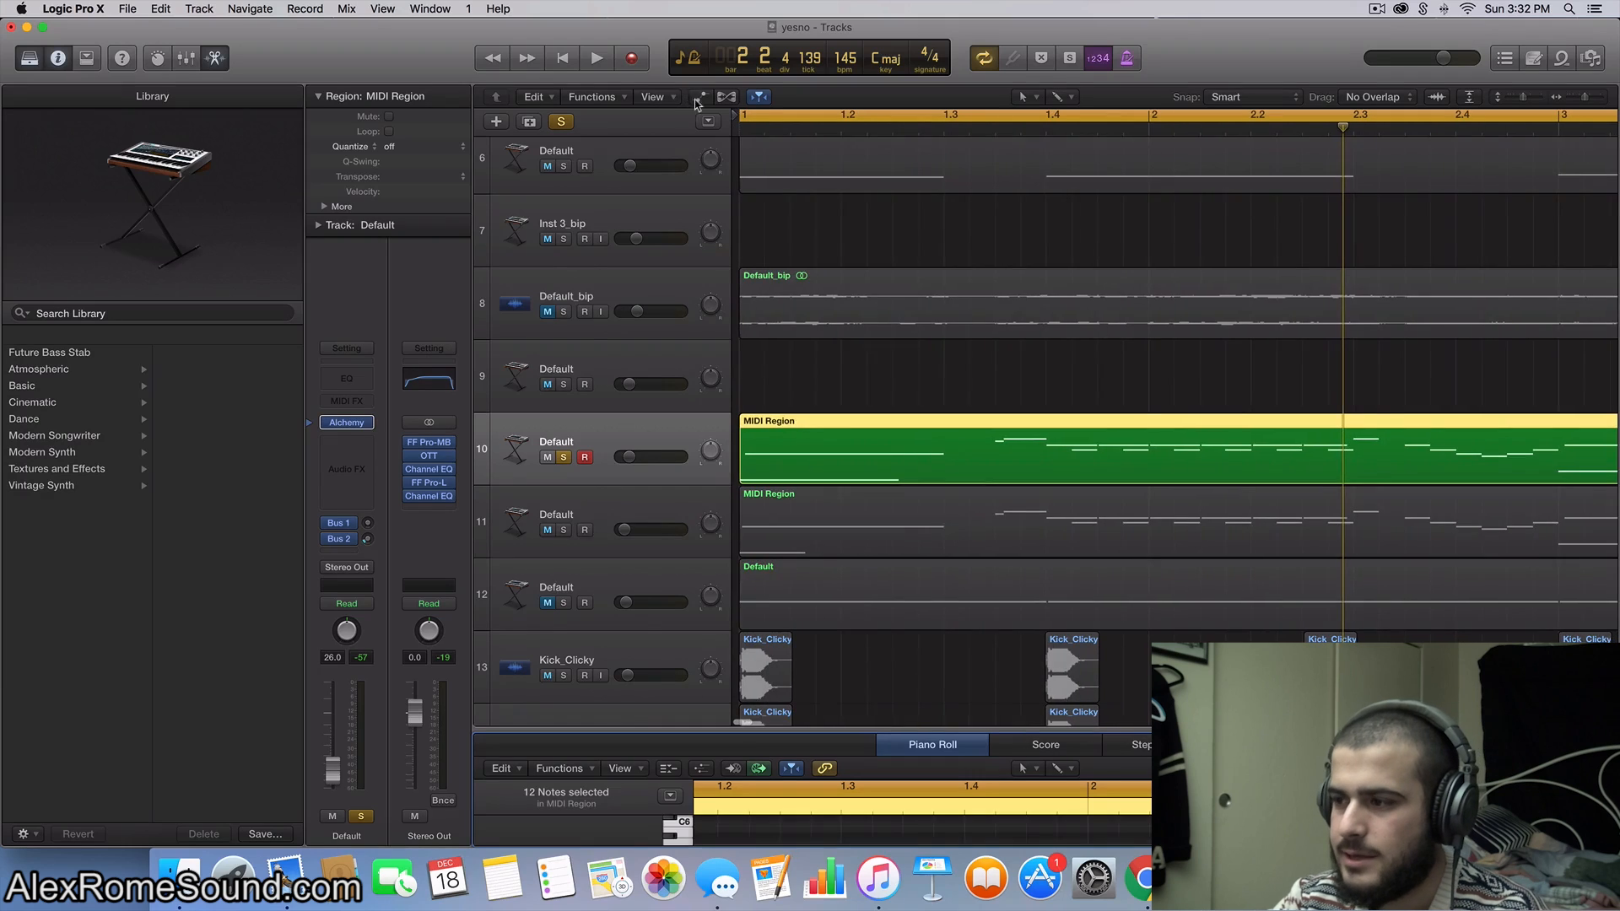
{"action": "left_click", "coordinate": [664, 469]}
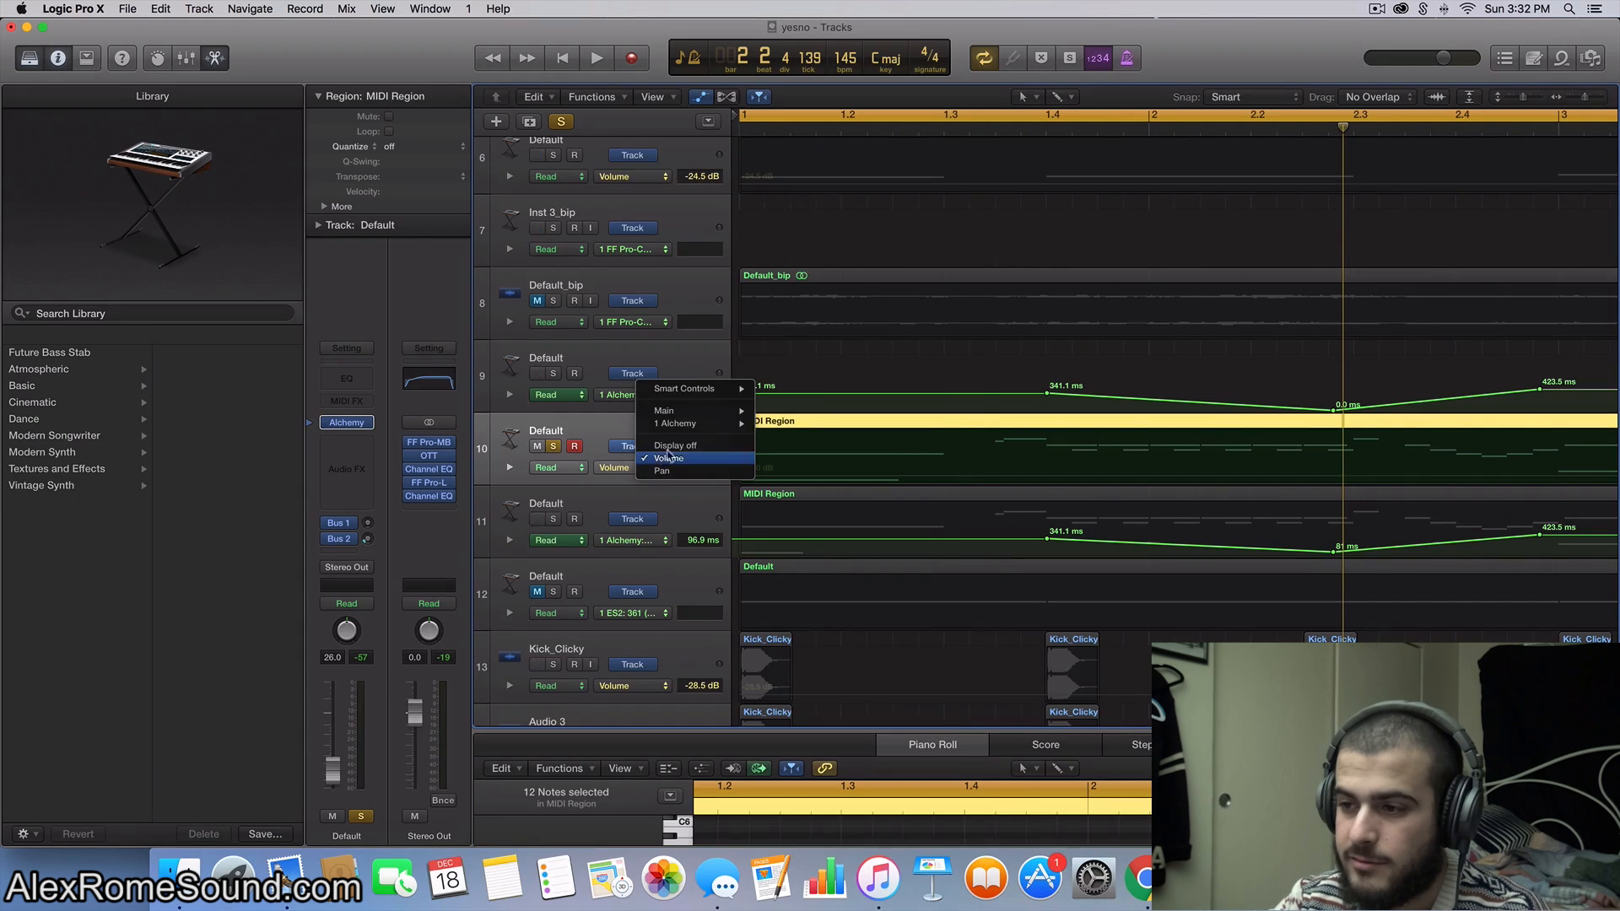
{"action": "mouse_move", "coordinate": [692, 424]}
{"action": "mouse_move", "coordinate": [793, 423]}
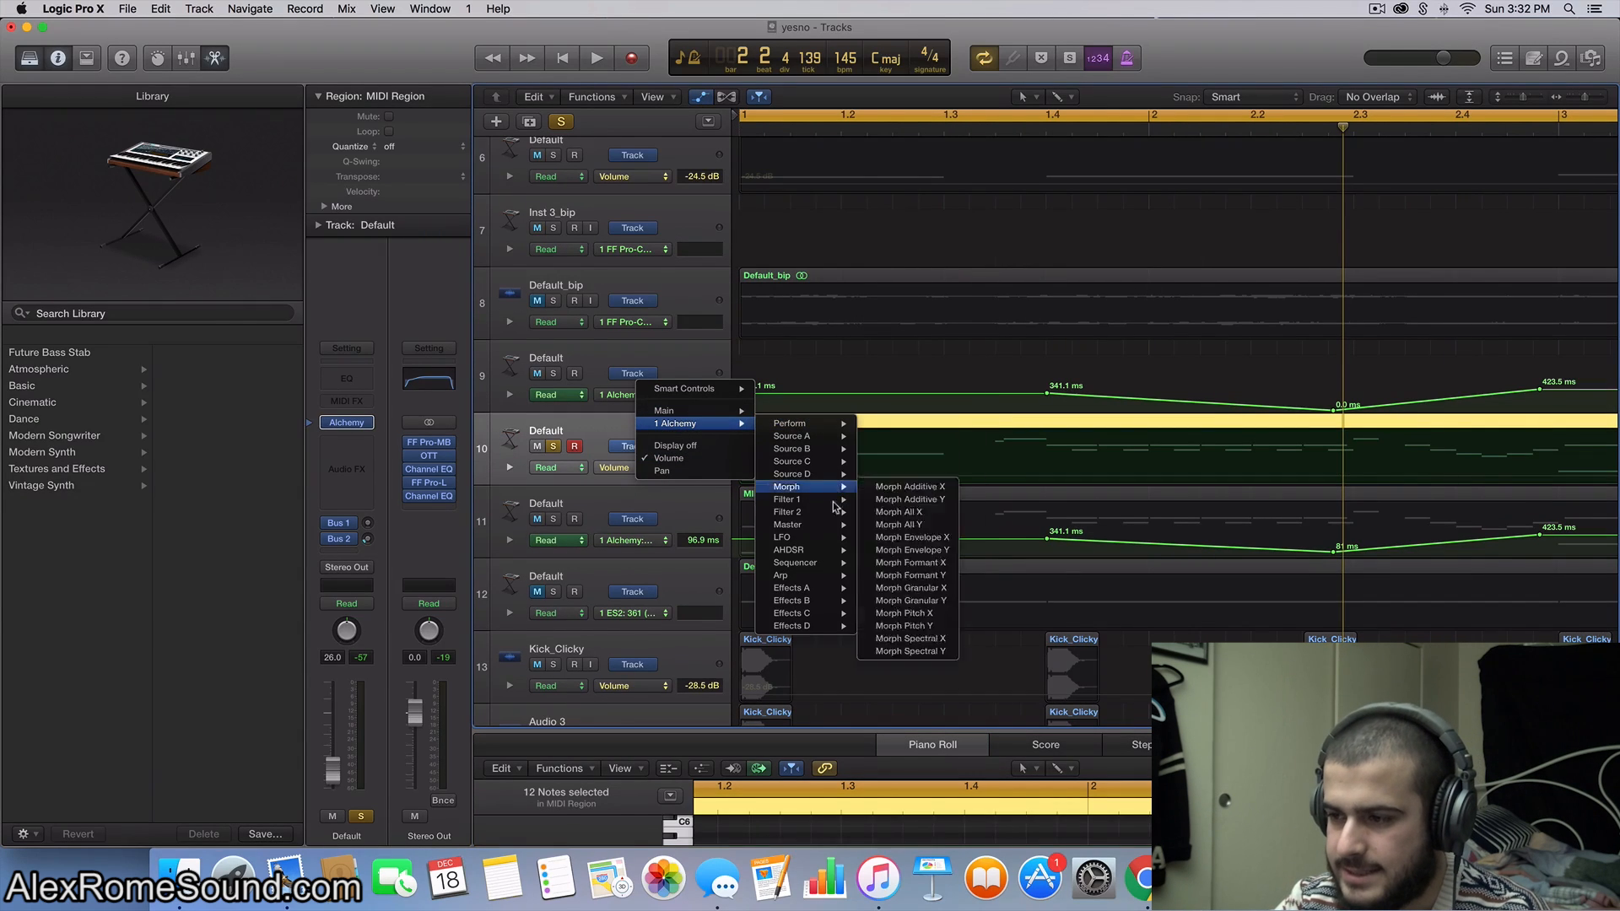
{"action": "mouse_move", "coordinate": [825, 553]}
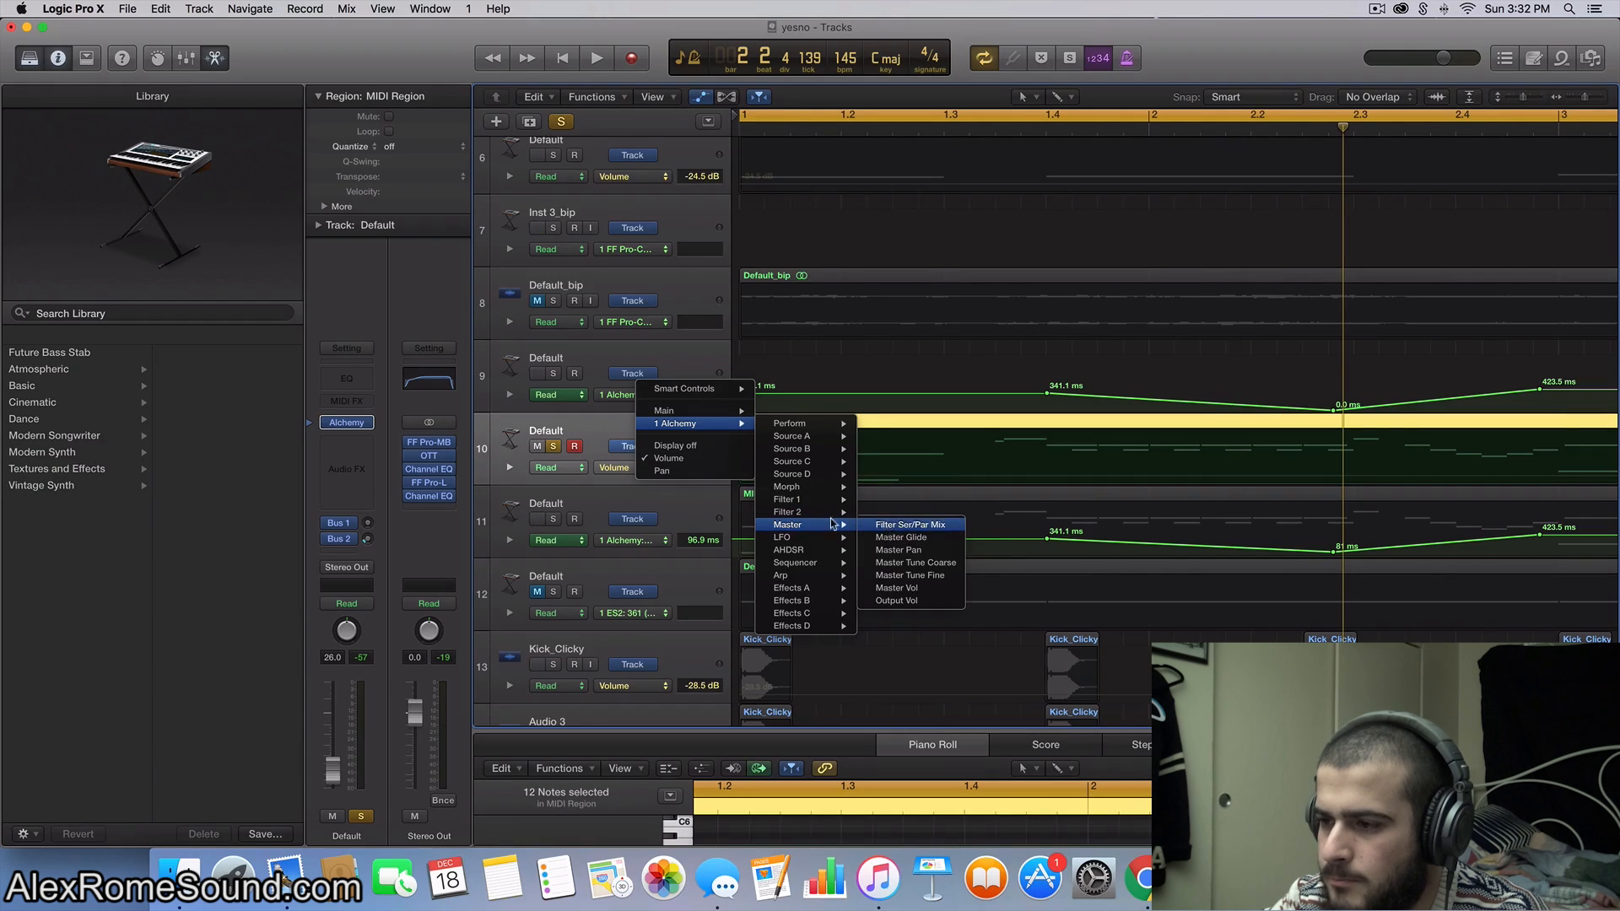
{"action": "left_click", "coordinate": [906, 539]}
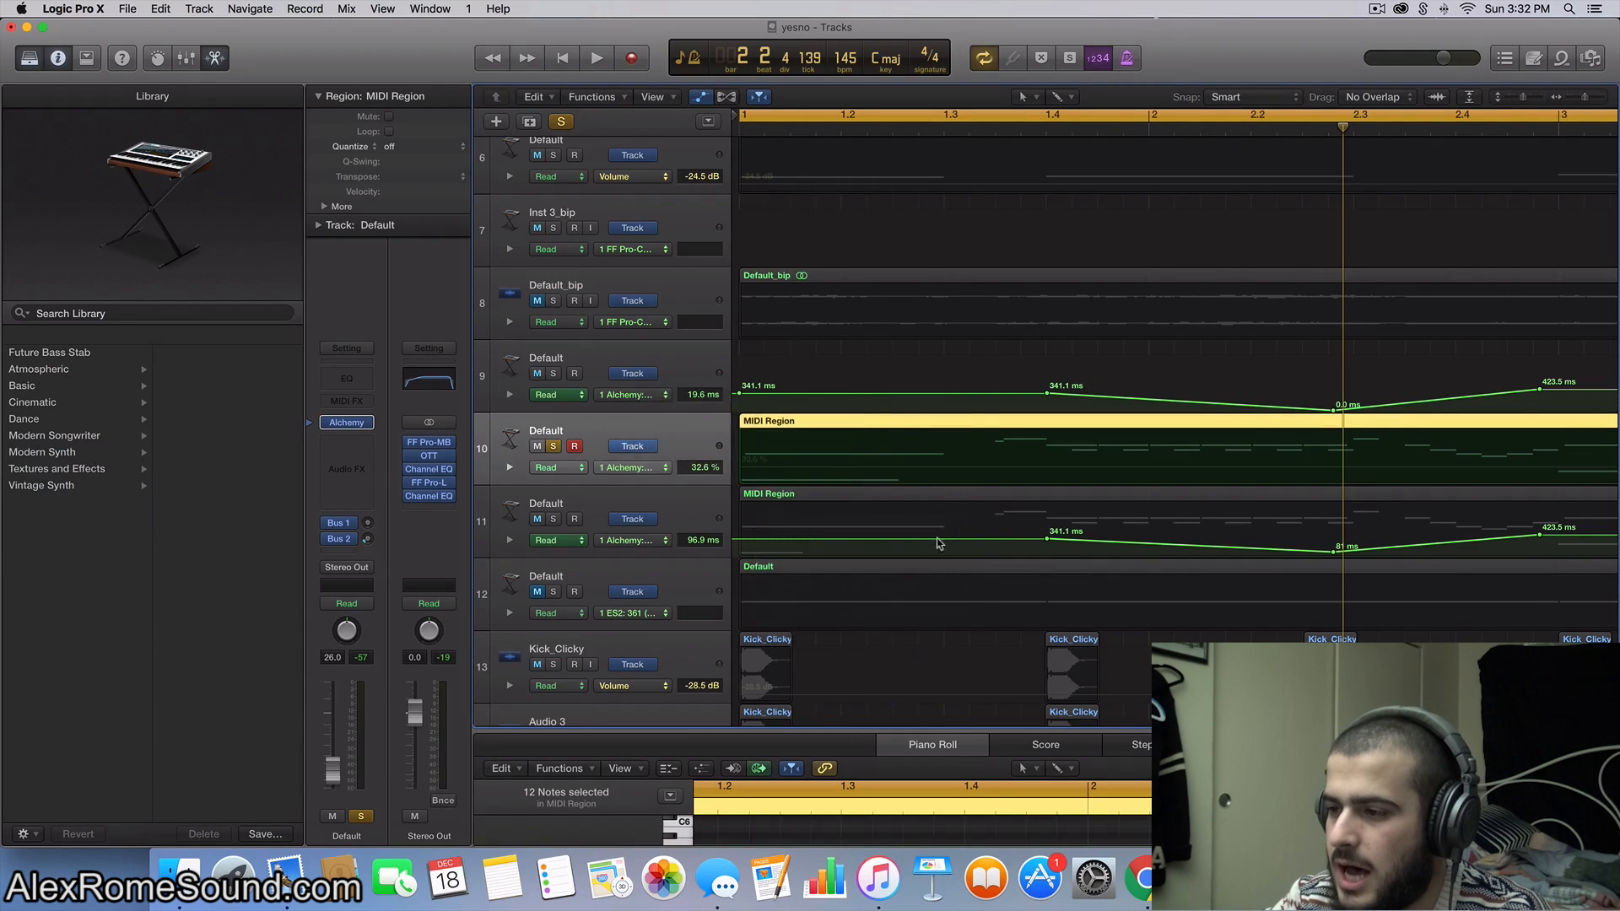
Step: Automate track 10's Master Glide at 32.6% from bar 1 to beat 1.4, falling to 6.6% near beat 2.3, and play it back
{"action": "left_click", "coordinate": [774, 471]}
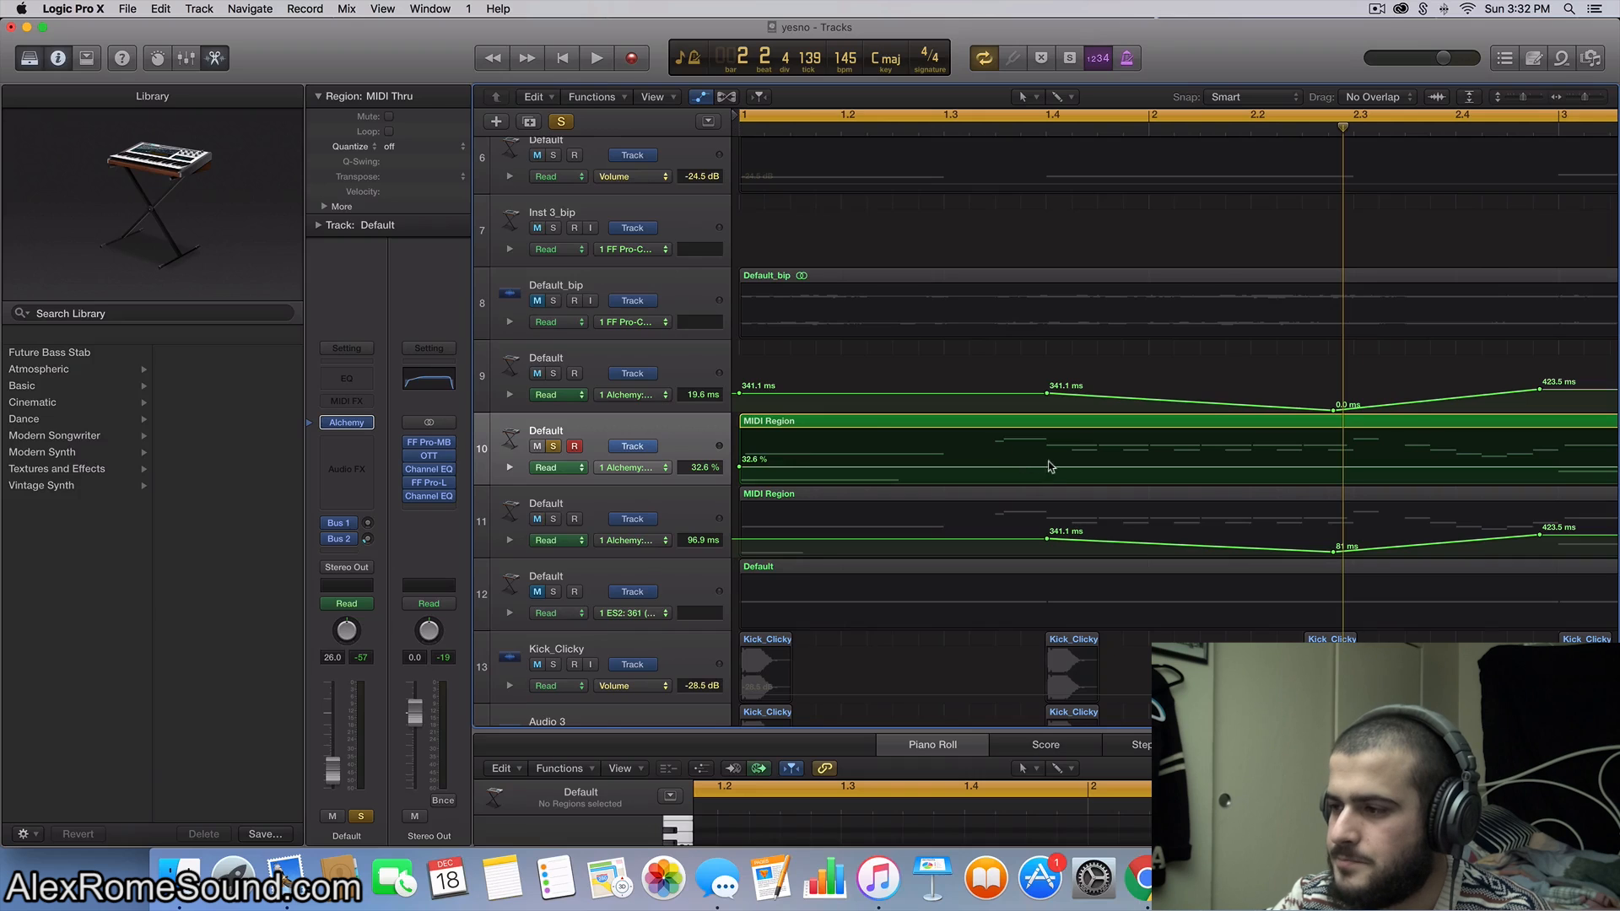
{"action": "left_click", "coordinate": [1357, 468]}
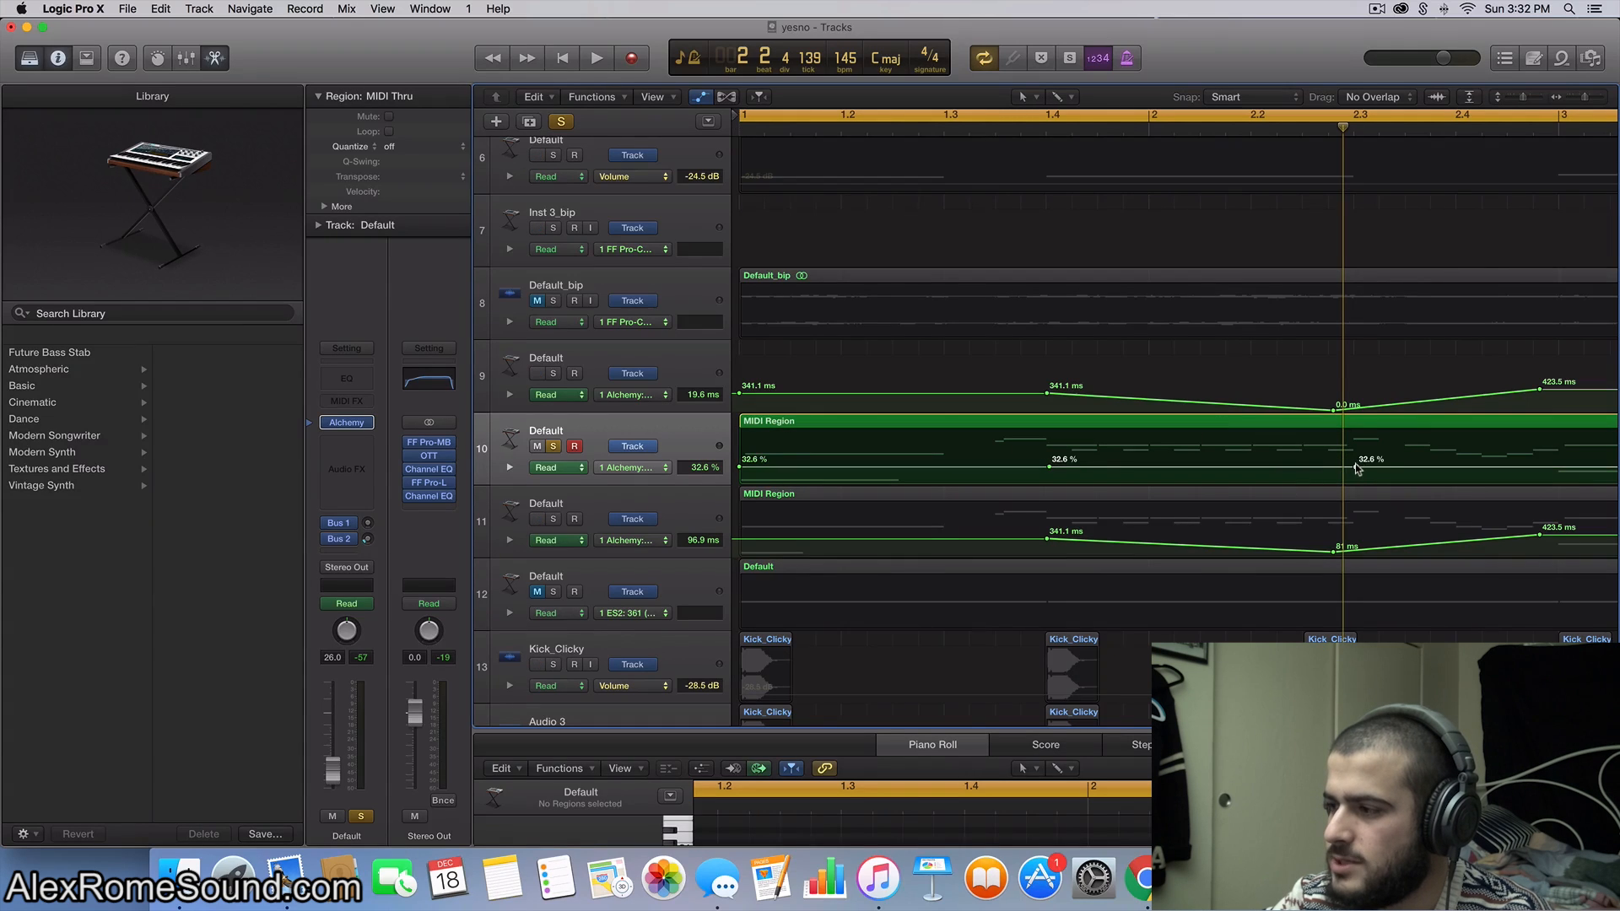
{"action": "left_click_drag", "start_coordinate": [1357, 468], "coordinate": [1357, 483]}
{"action": "key", "text": "space"}
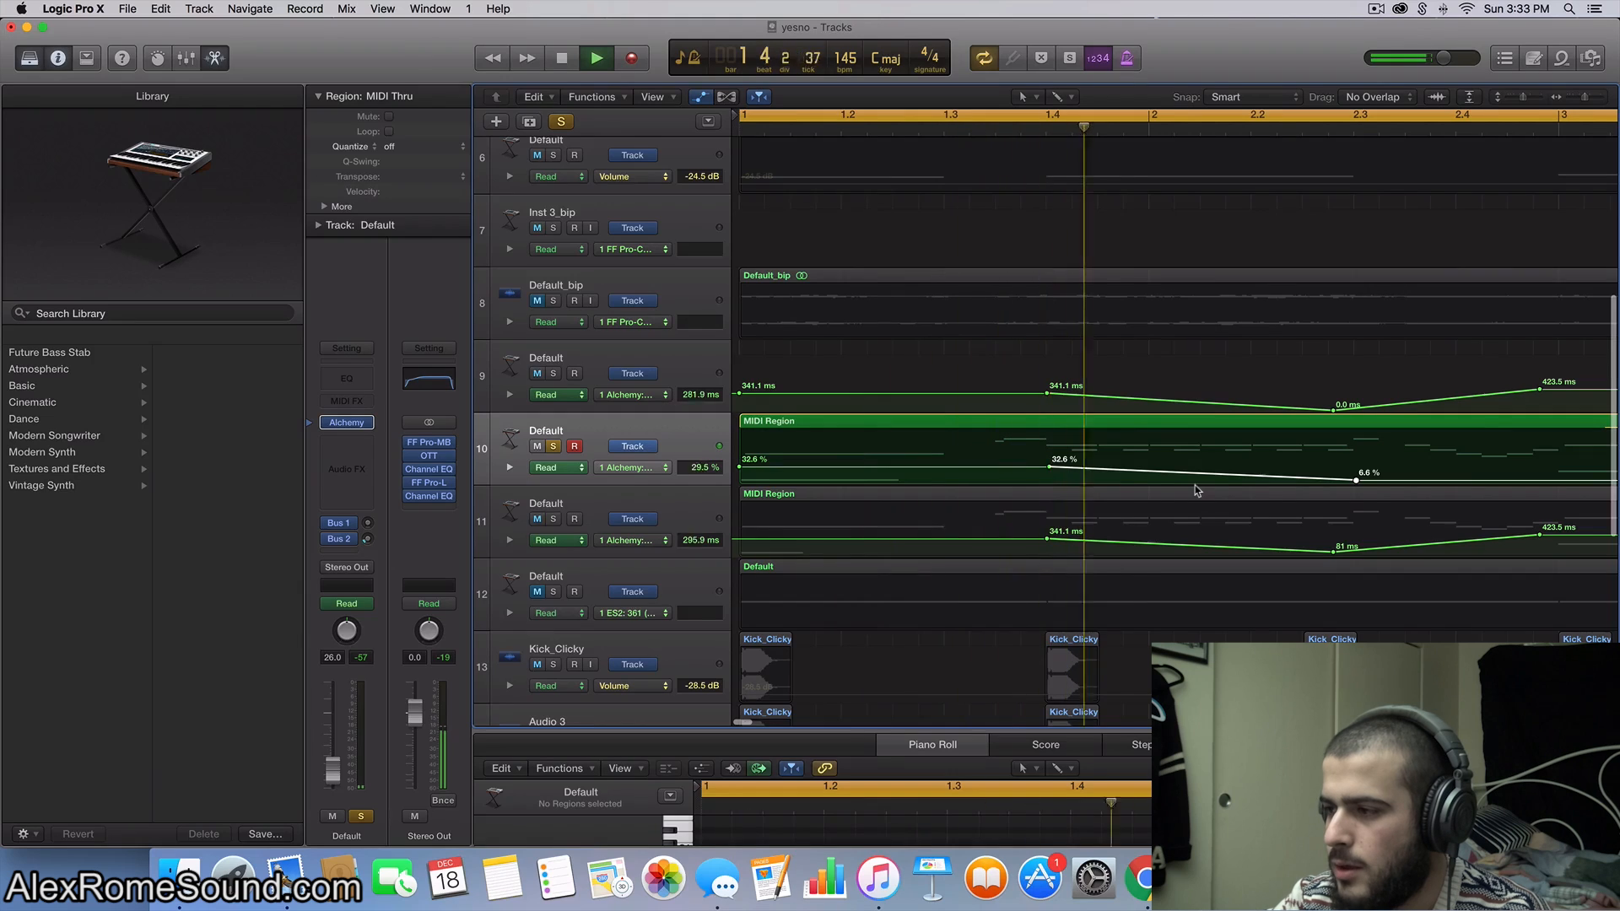
{"action": "key", "text": "space"}
{"action": "scroll", "coordinate": [1195, 485], "scroll_direction": "down", "scroll_amount": 2}
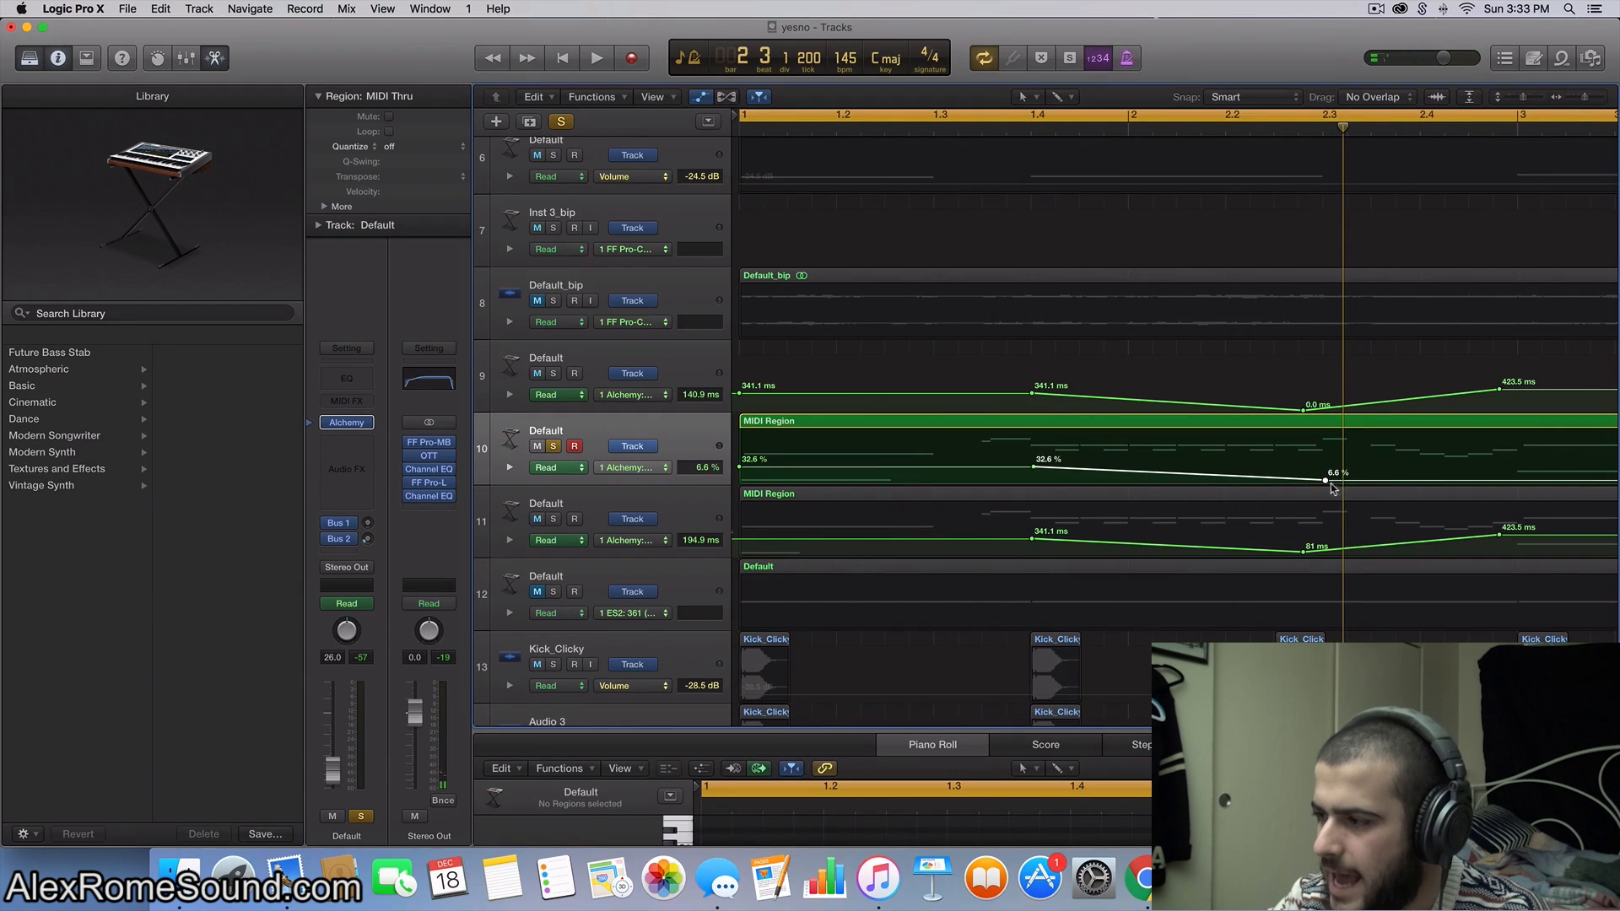
Step: Raise the glide automation to 31.2% just before bar 3, hold it until late bar 3, drop it to 0.0% mid-bar 4 and audition
{"action": "left_click", "coordinate": [1307, 457]}
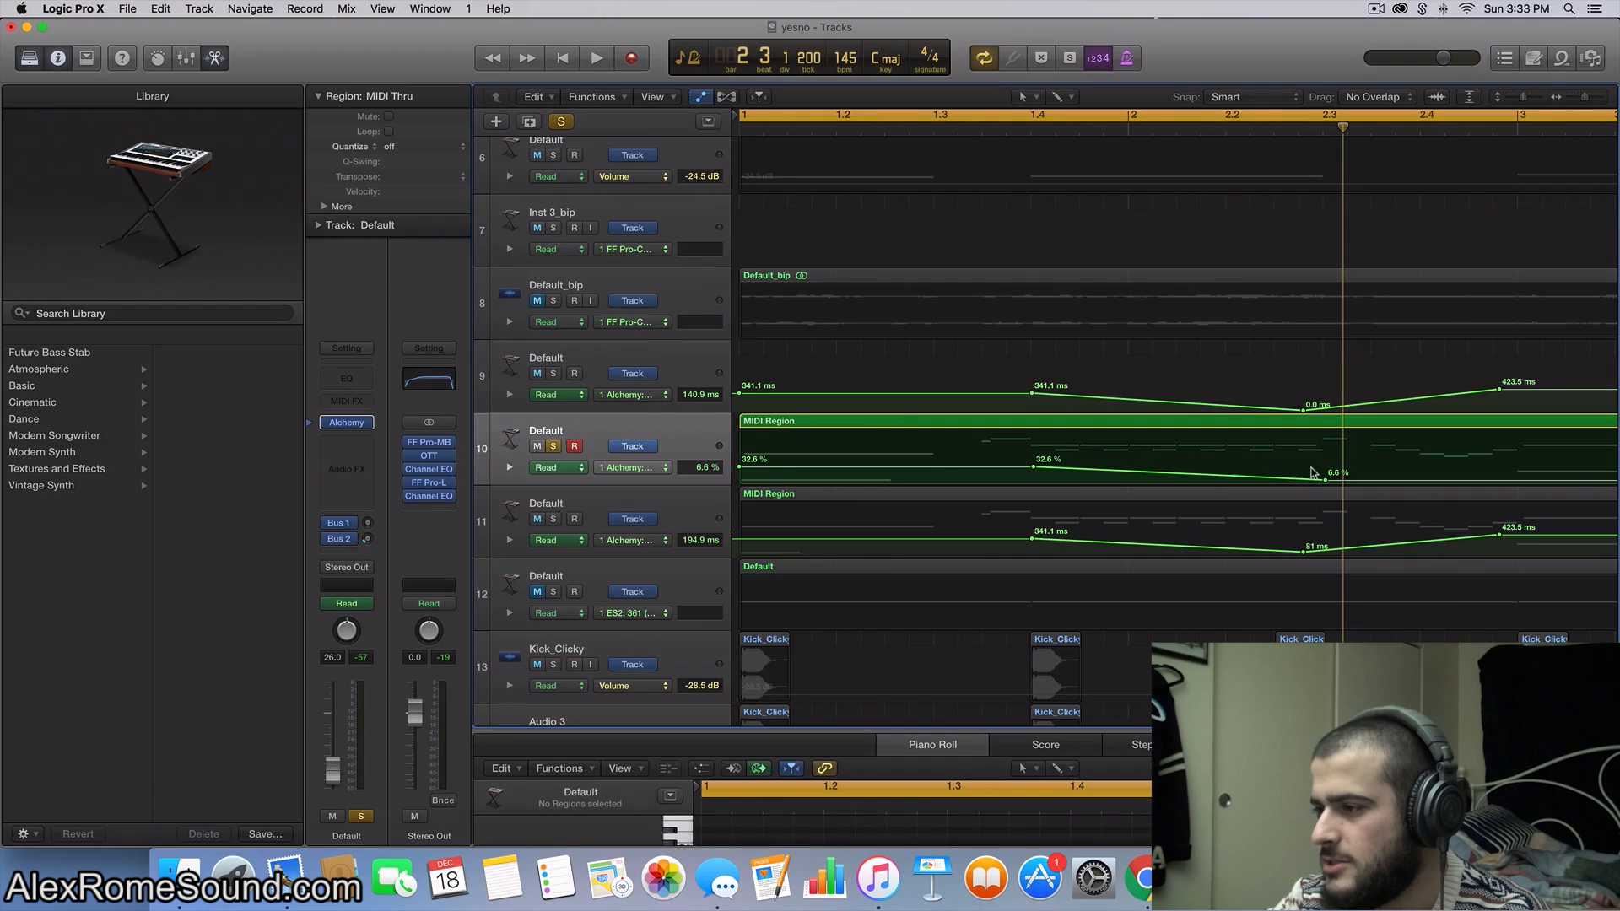
{"action": "scroll", "coordinate": [1313, 473], "scroll_direction": "right", "scroll_amount": 5}
{"action": "scroll", "coordinate": [1037, 422], "scroll_direction": "down", "scroll_amount": 5}
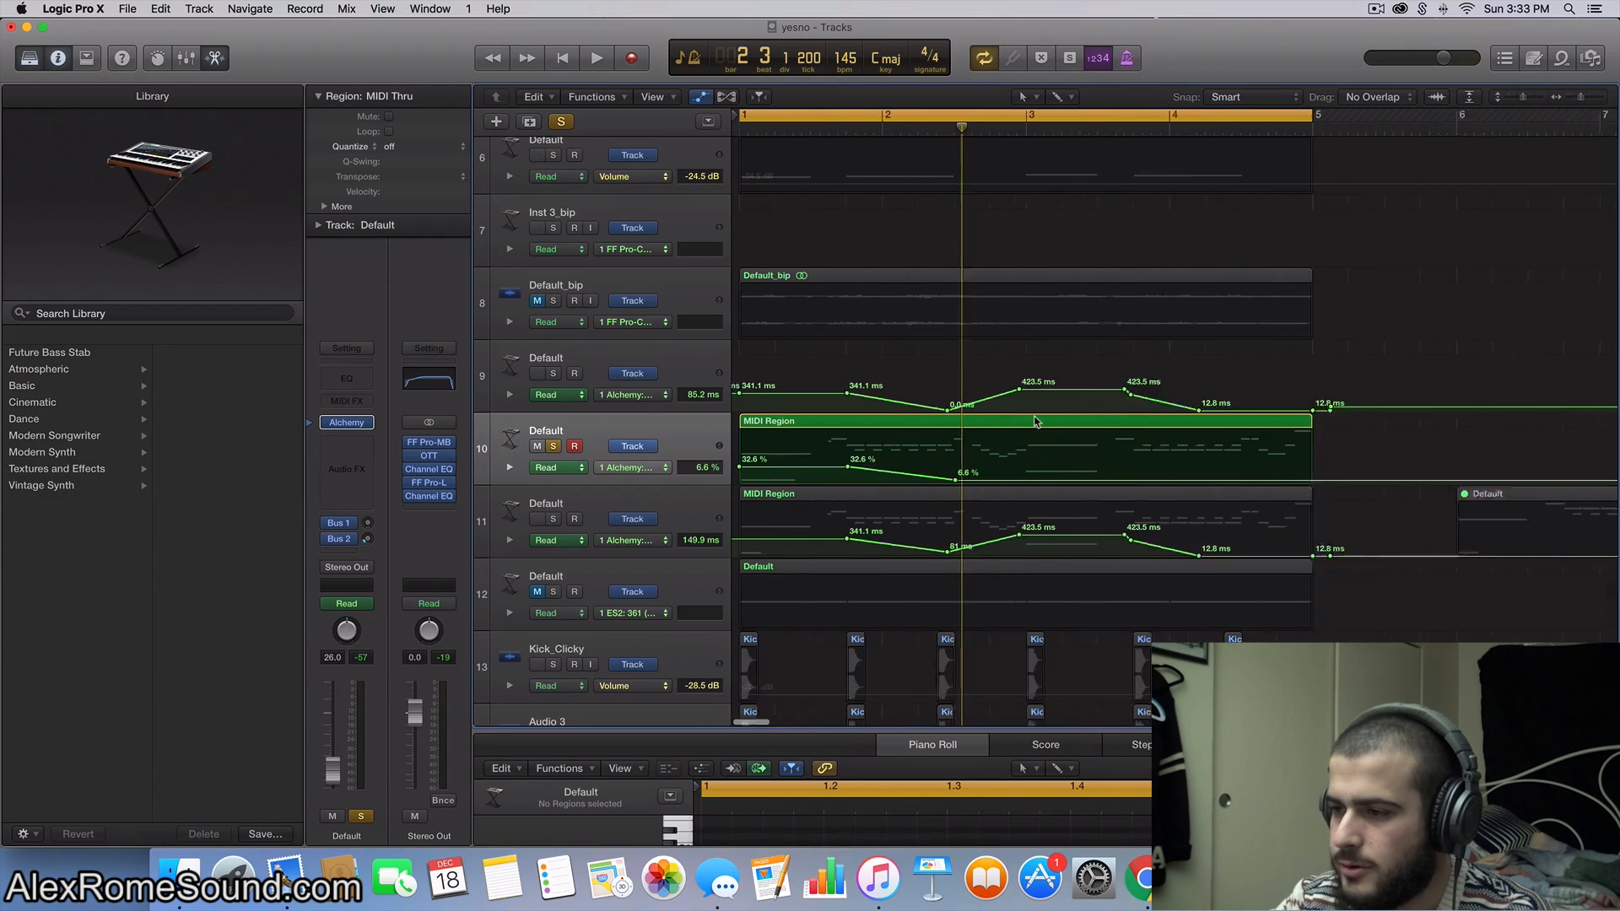
{"action": "left_click", "coordinate": [1016, 479]}
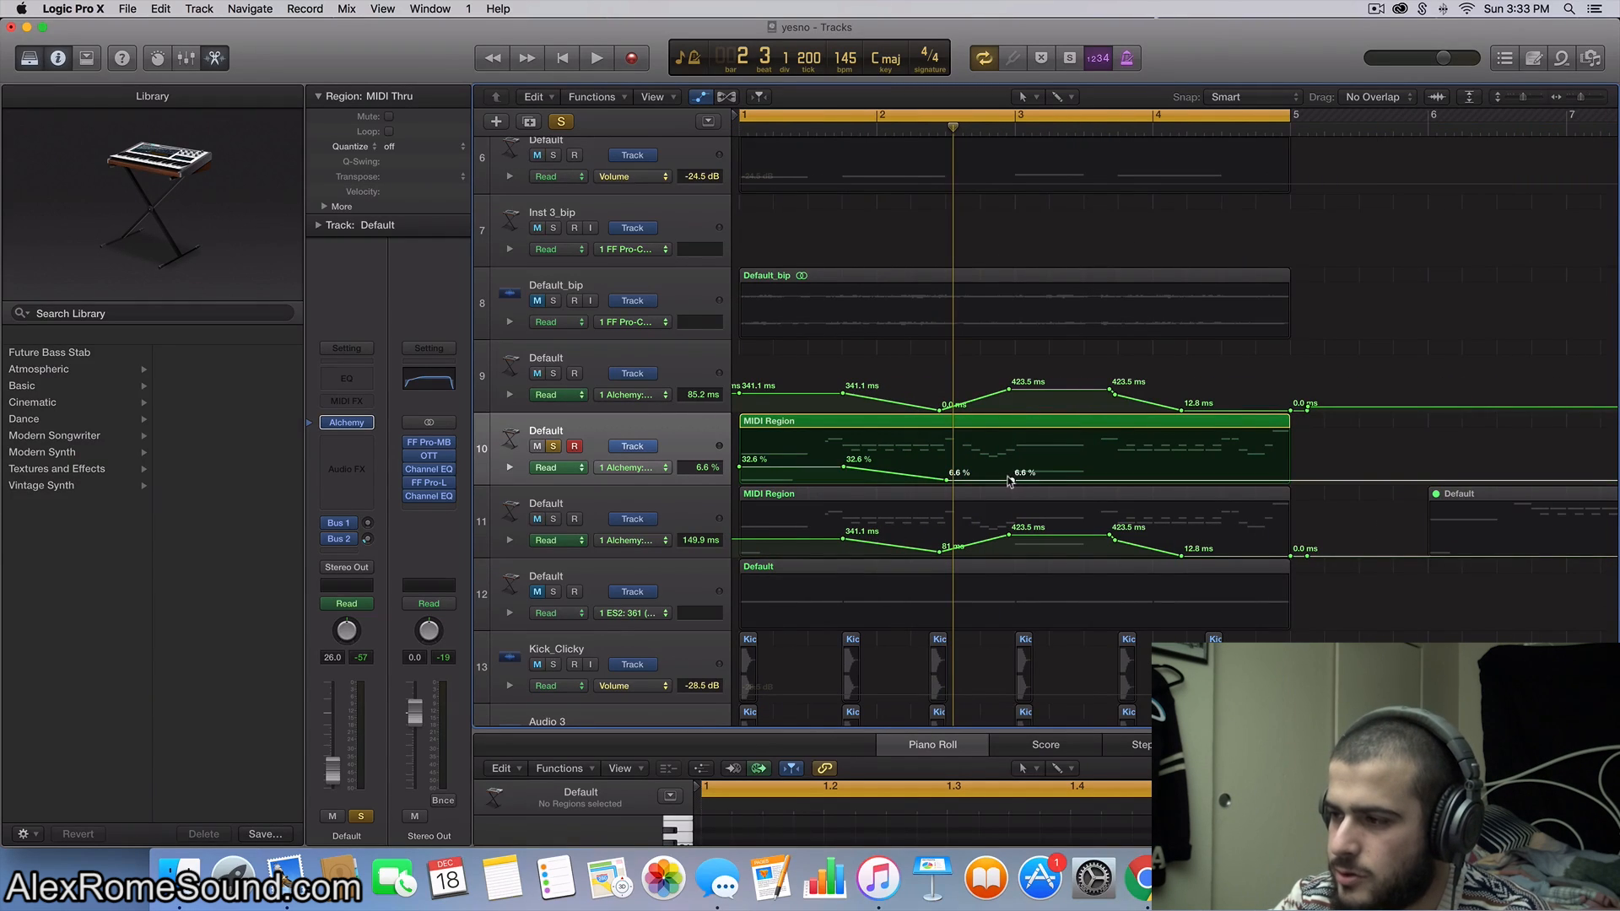
{"action": "left_click_drag", "start_coordinate": [1016, 480], "coordinate": [1028, 470]}
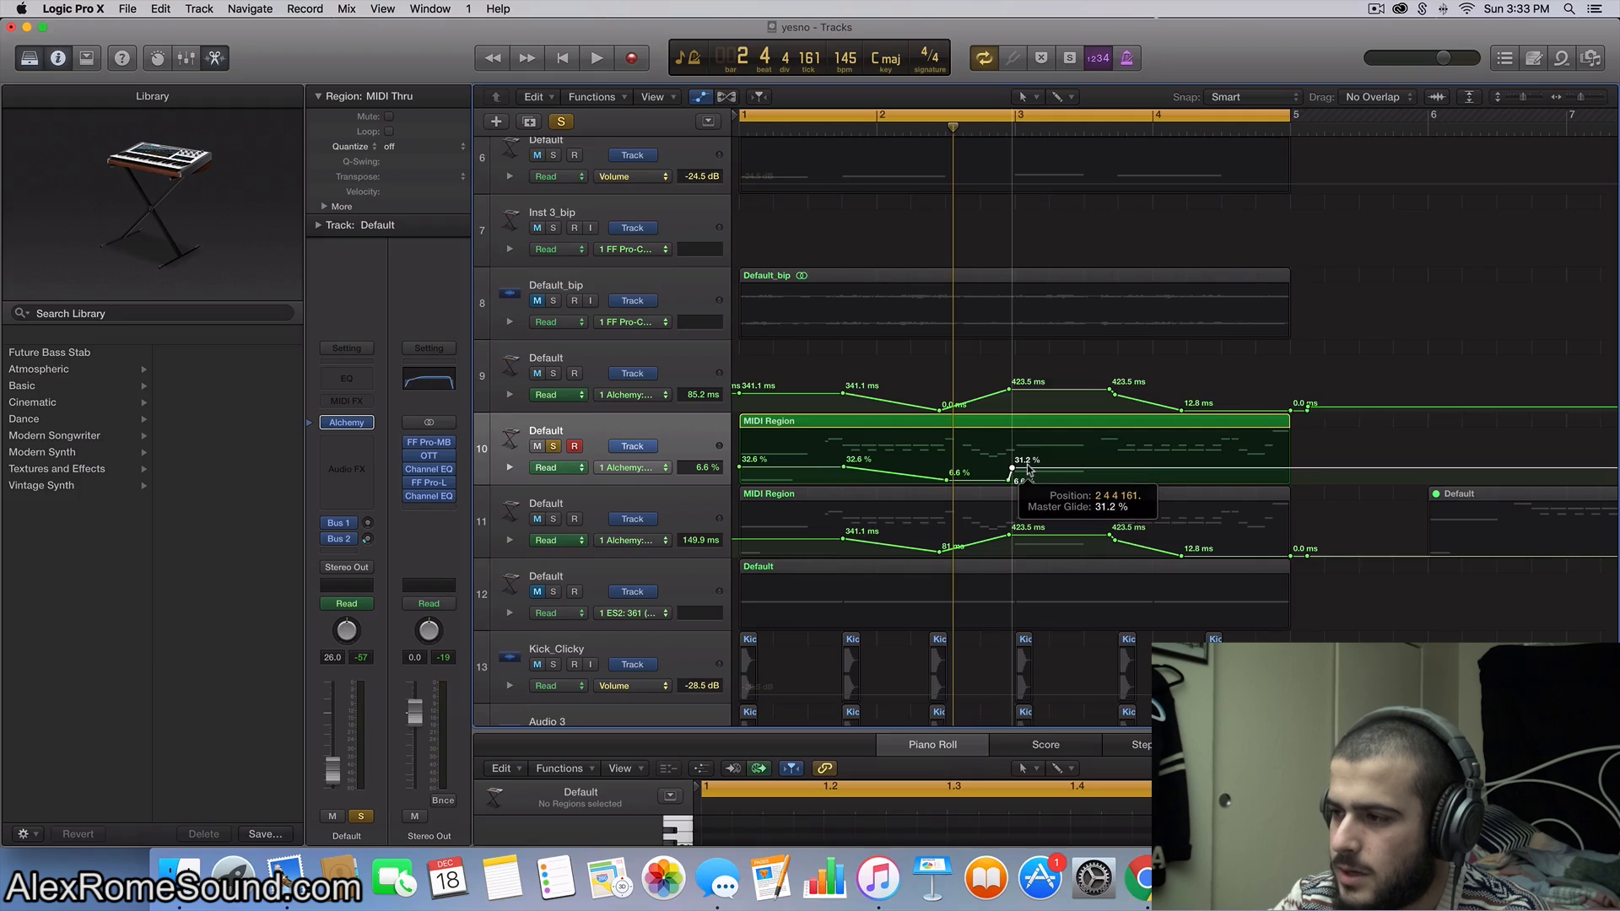
{"action": "left_click", "coordinate": [1121, 468]}
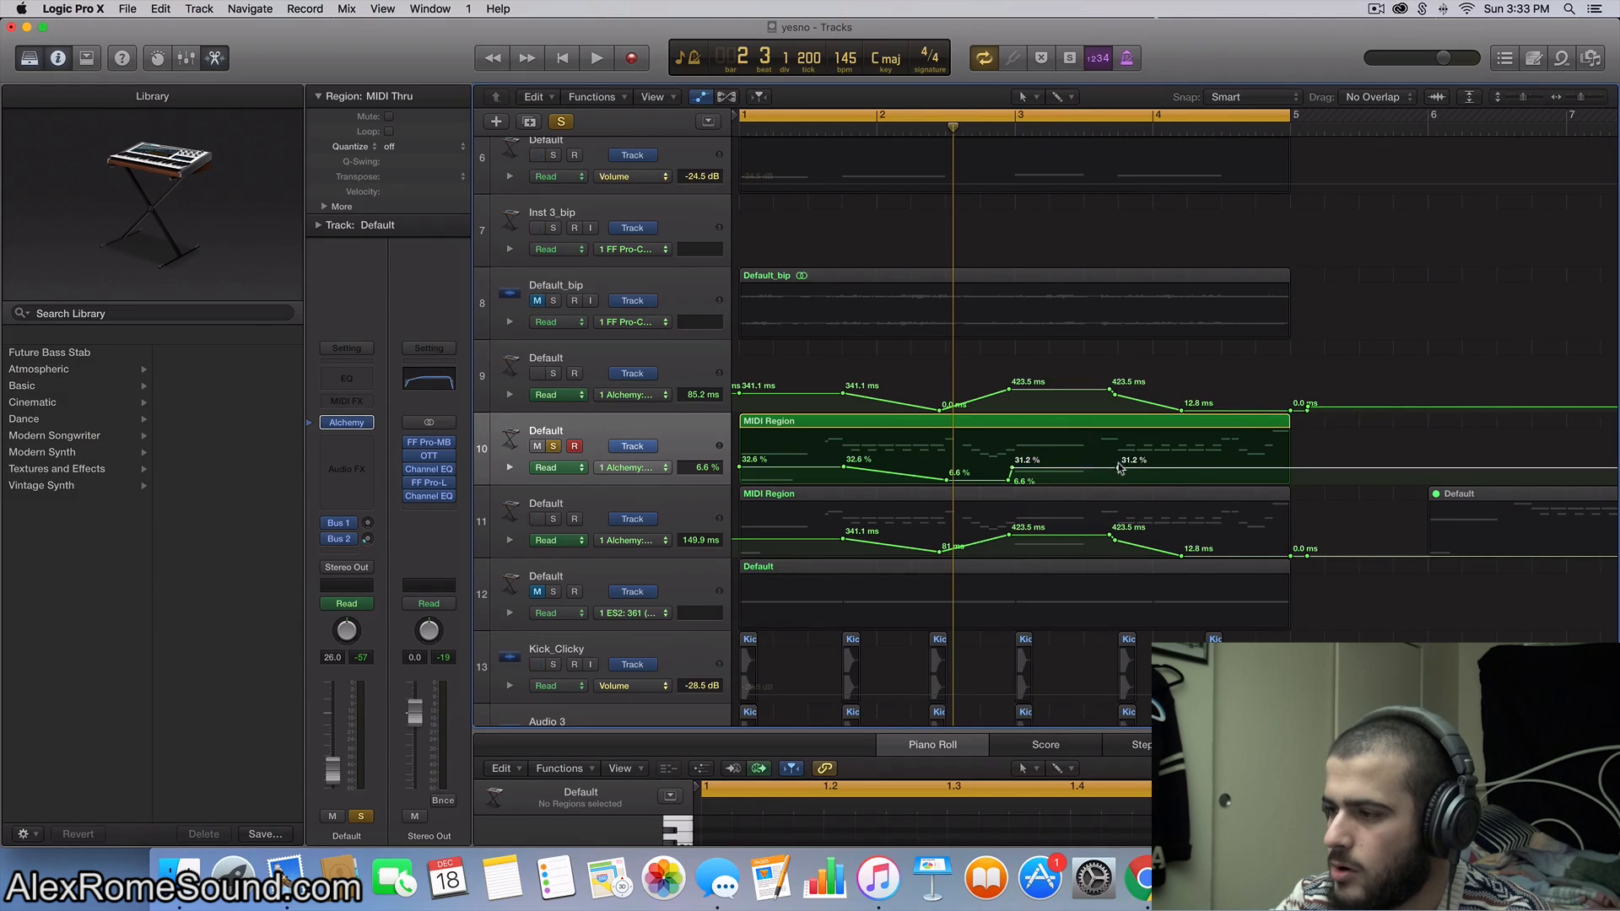
{"action": "left_click", "coordinate": [1223, 467]}
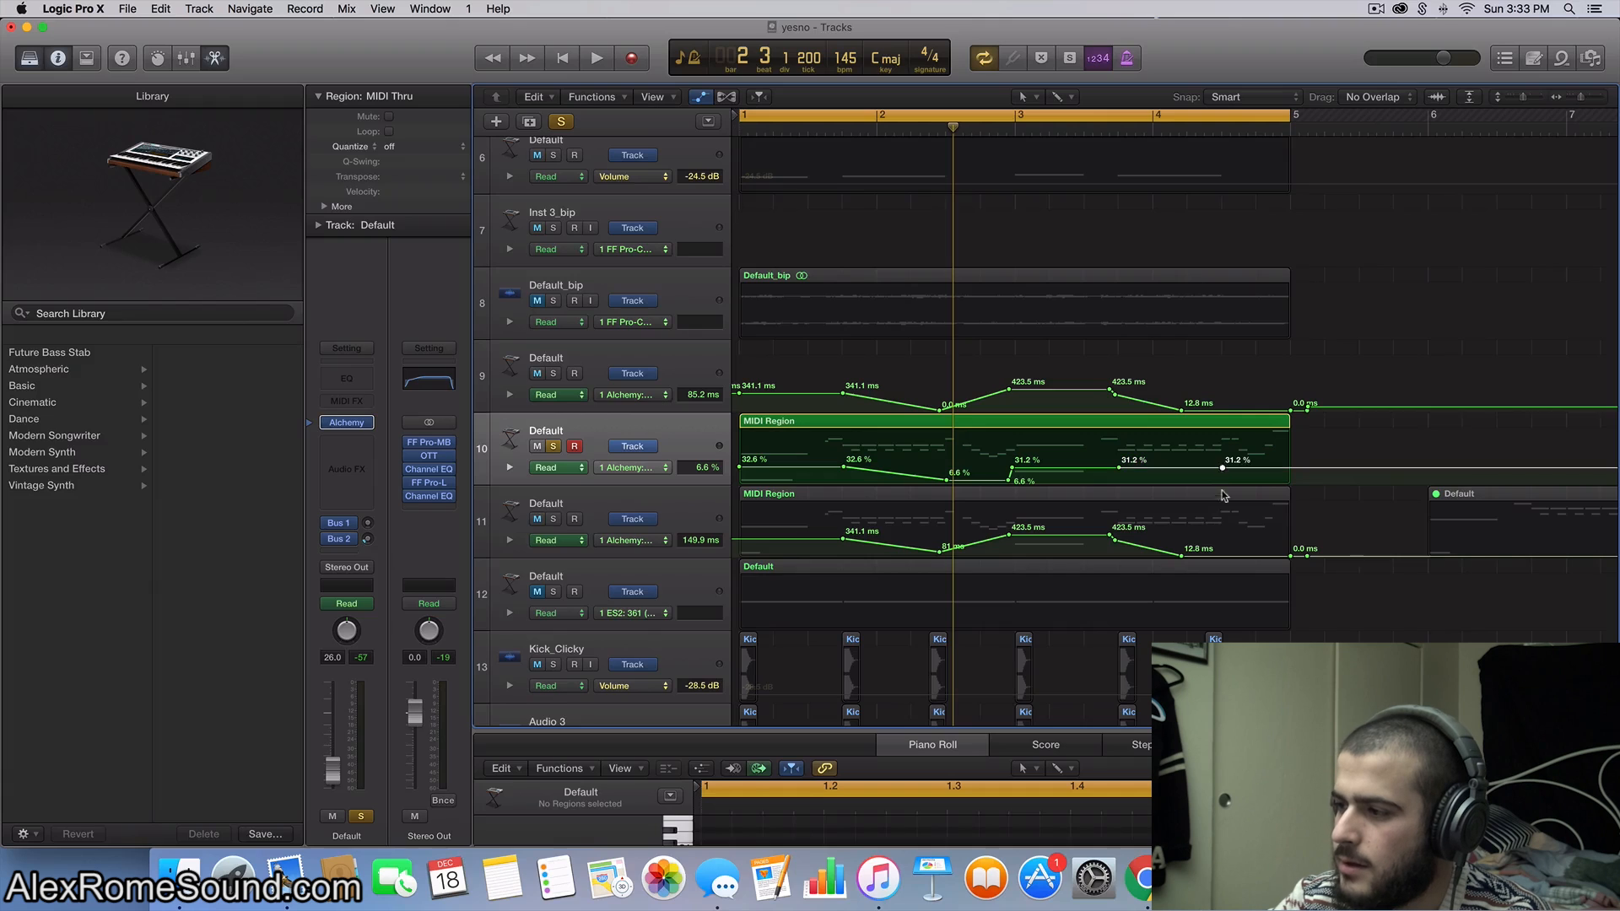
{"action": "left_click", "coordinate": [1221, 495]}
{"action": "left_click_drag", "start_coordinate": [1224, 468], "coordinate": [1217, 589]}
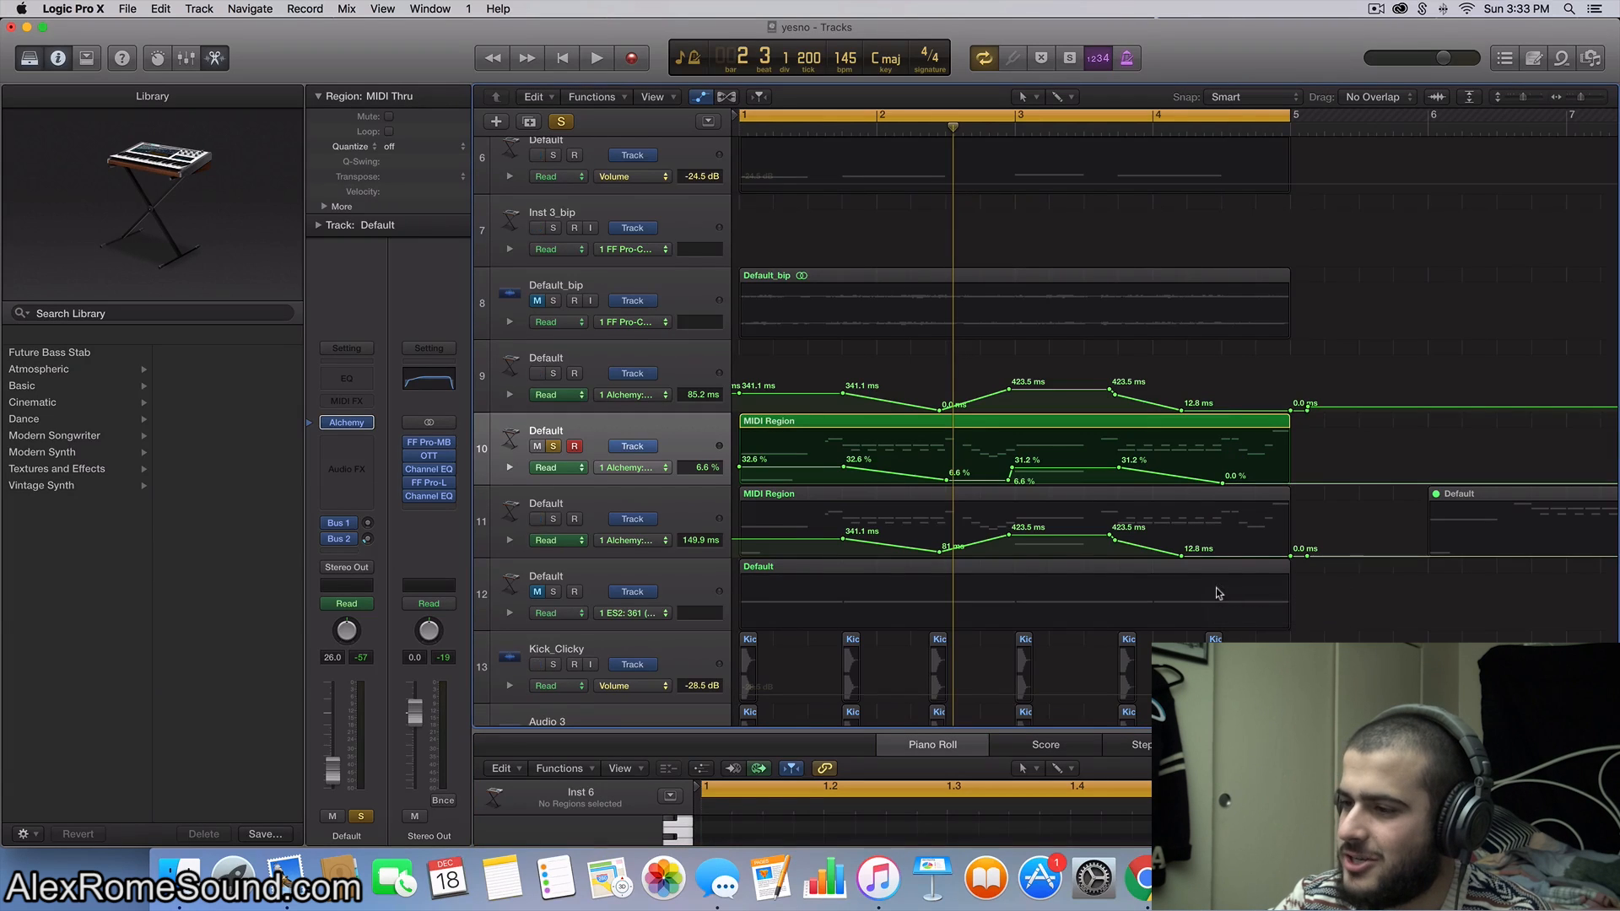
{"action": "key", "text": "space"}
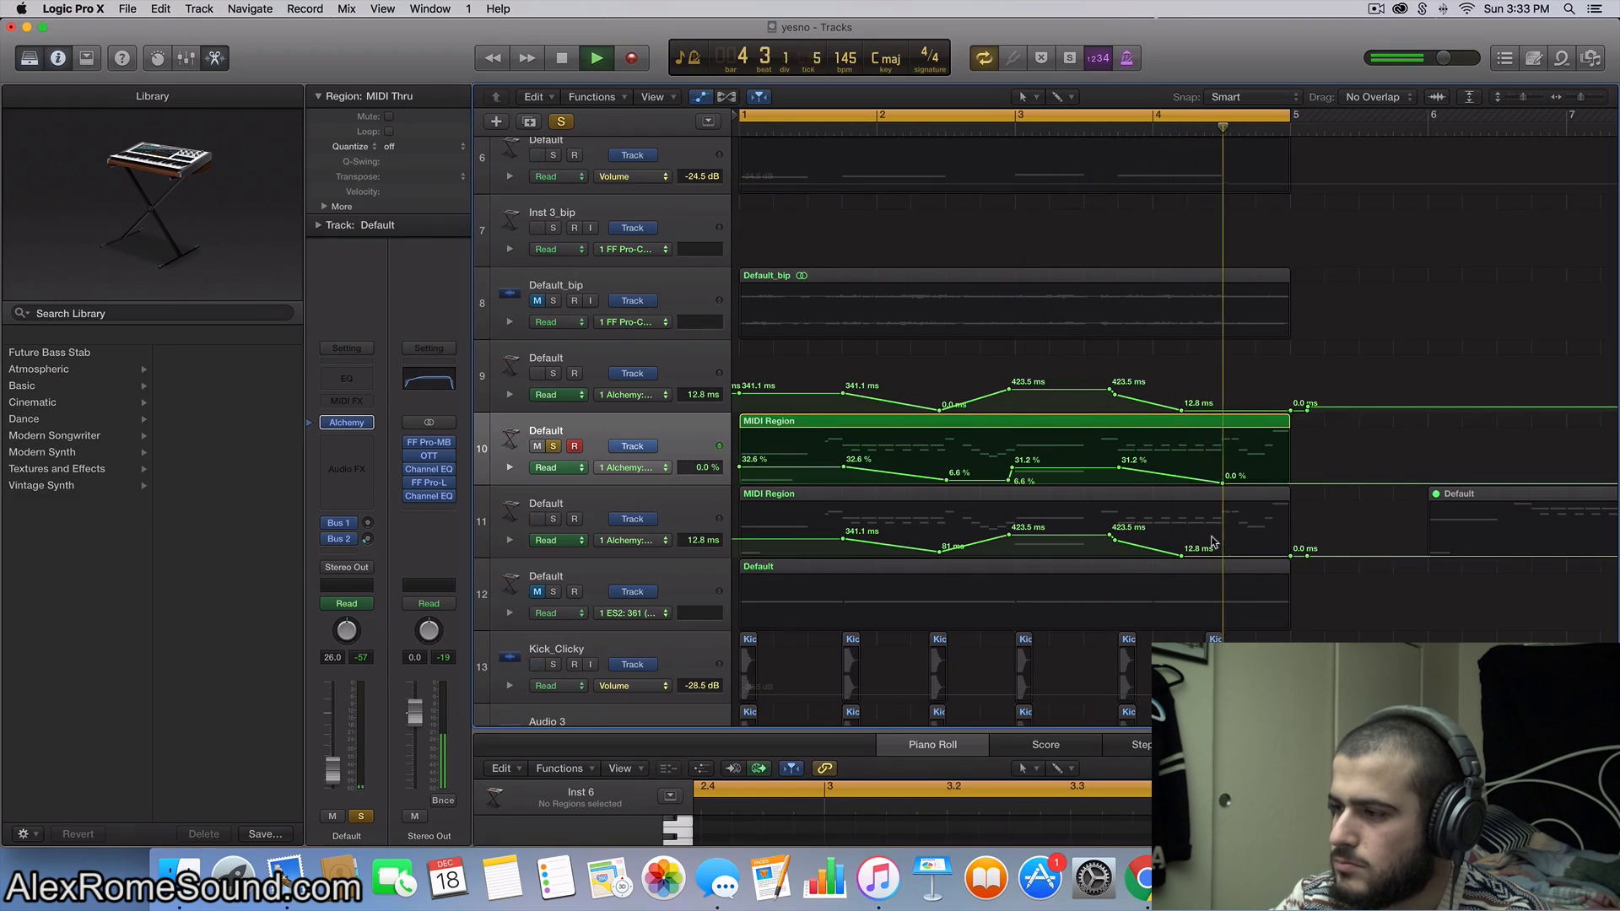
{"action": "key", "text": "space"}
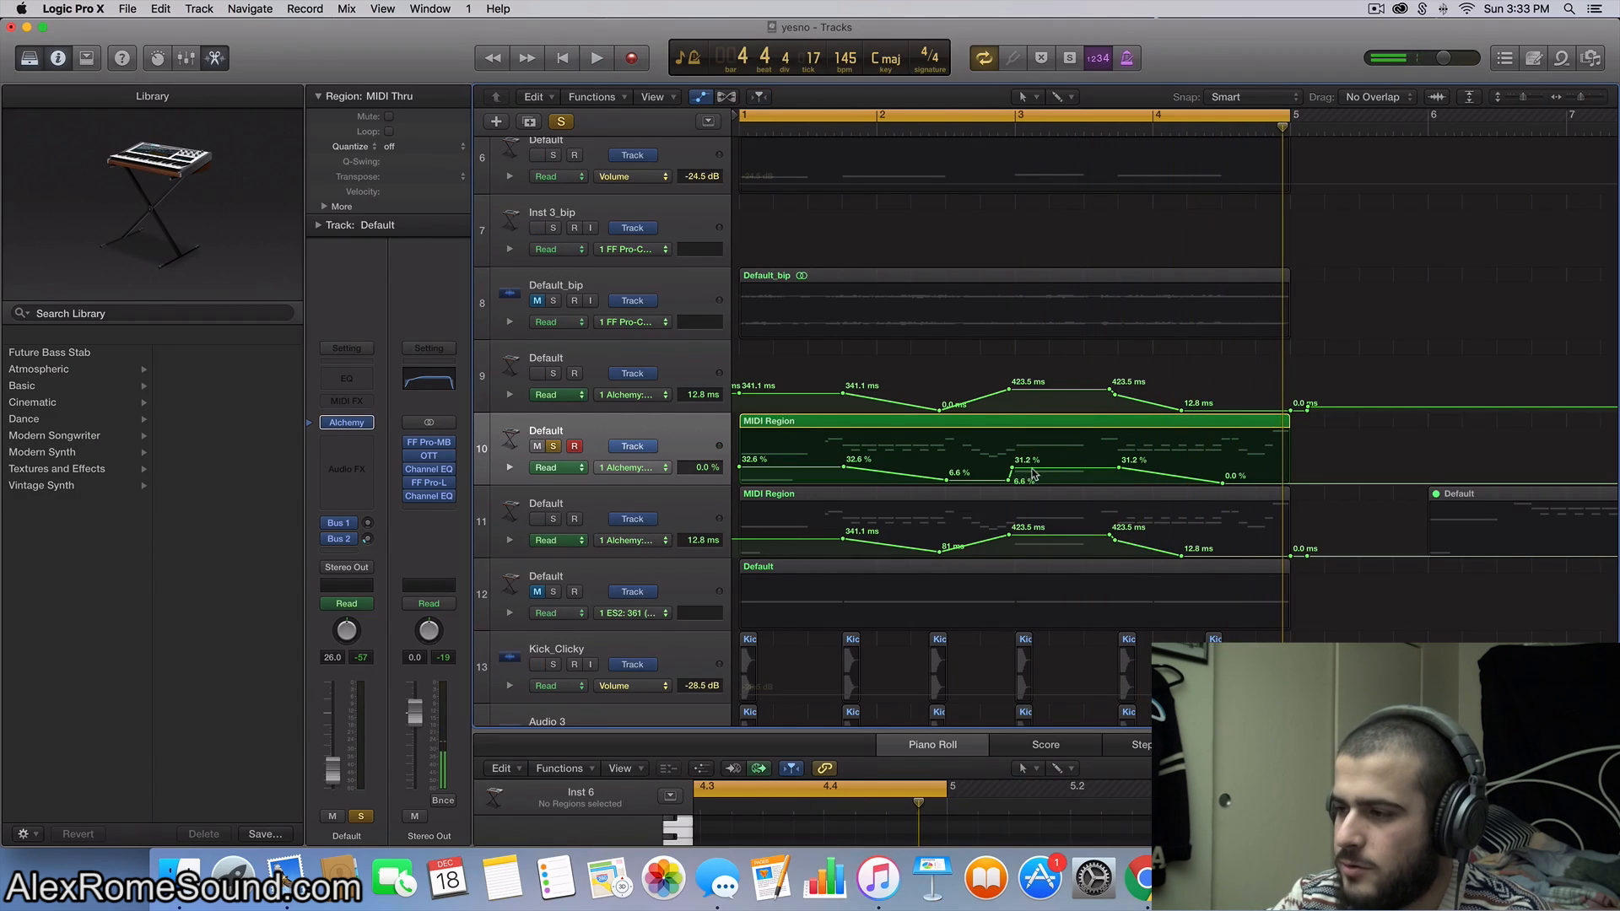
Step: Pull the glide automation around bar 3 down to 6.6% and to 0.0% late in the bar, and play back the difference
{"action": "left_click_drag", "start_coordinate": [1031, 469], "coordinate": [1036, 493]}
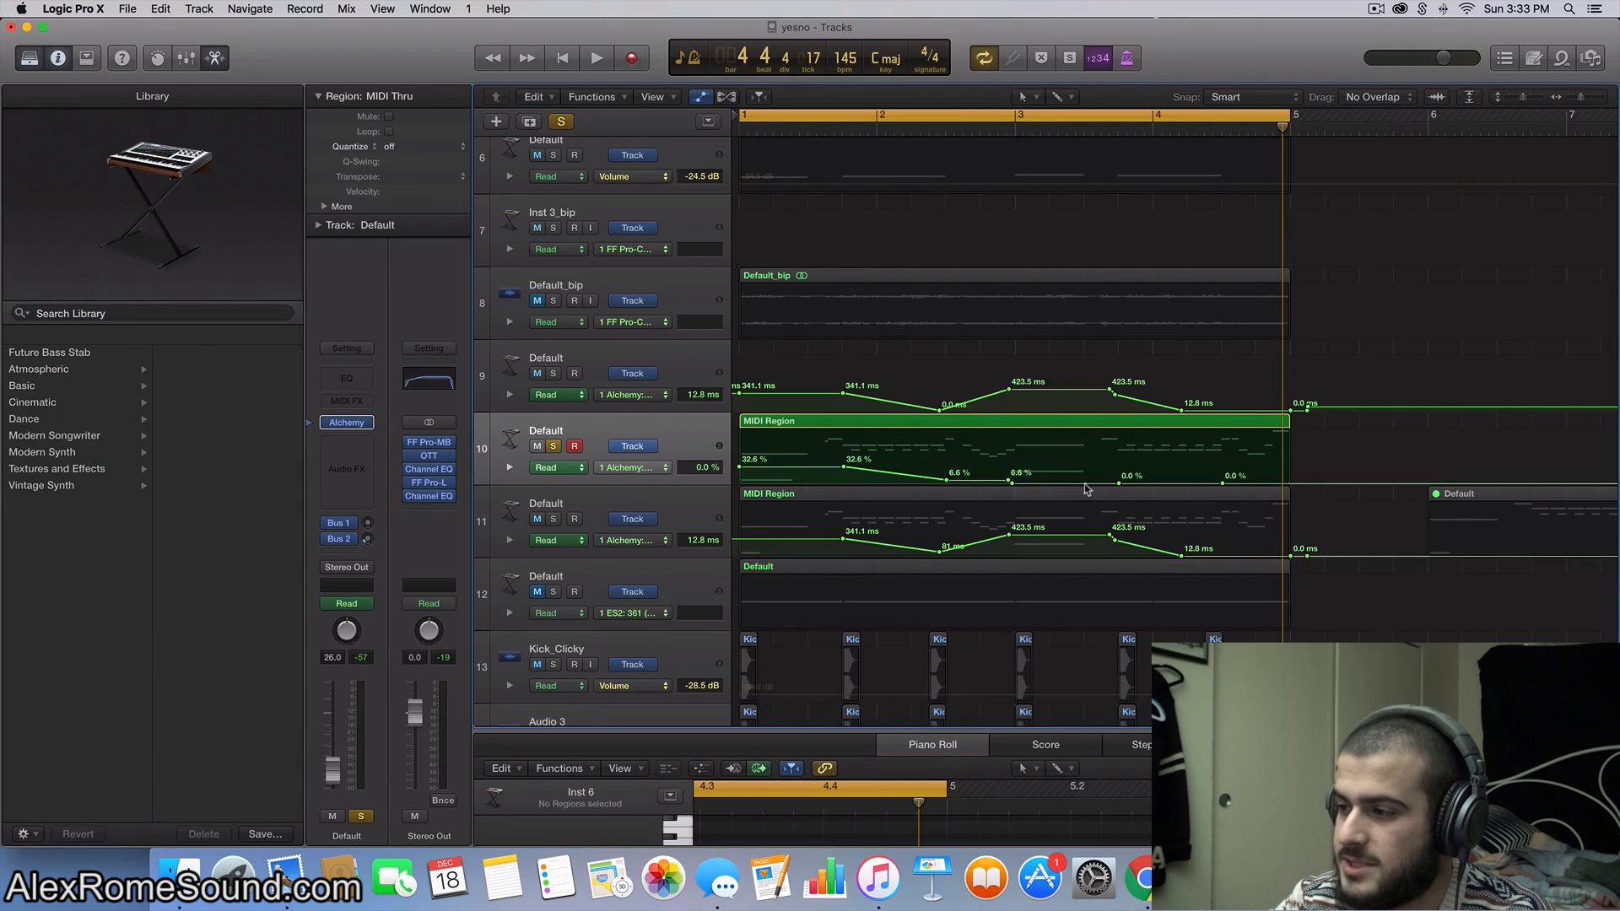
{"action": "key", "text": "space"}
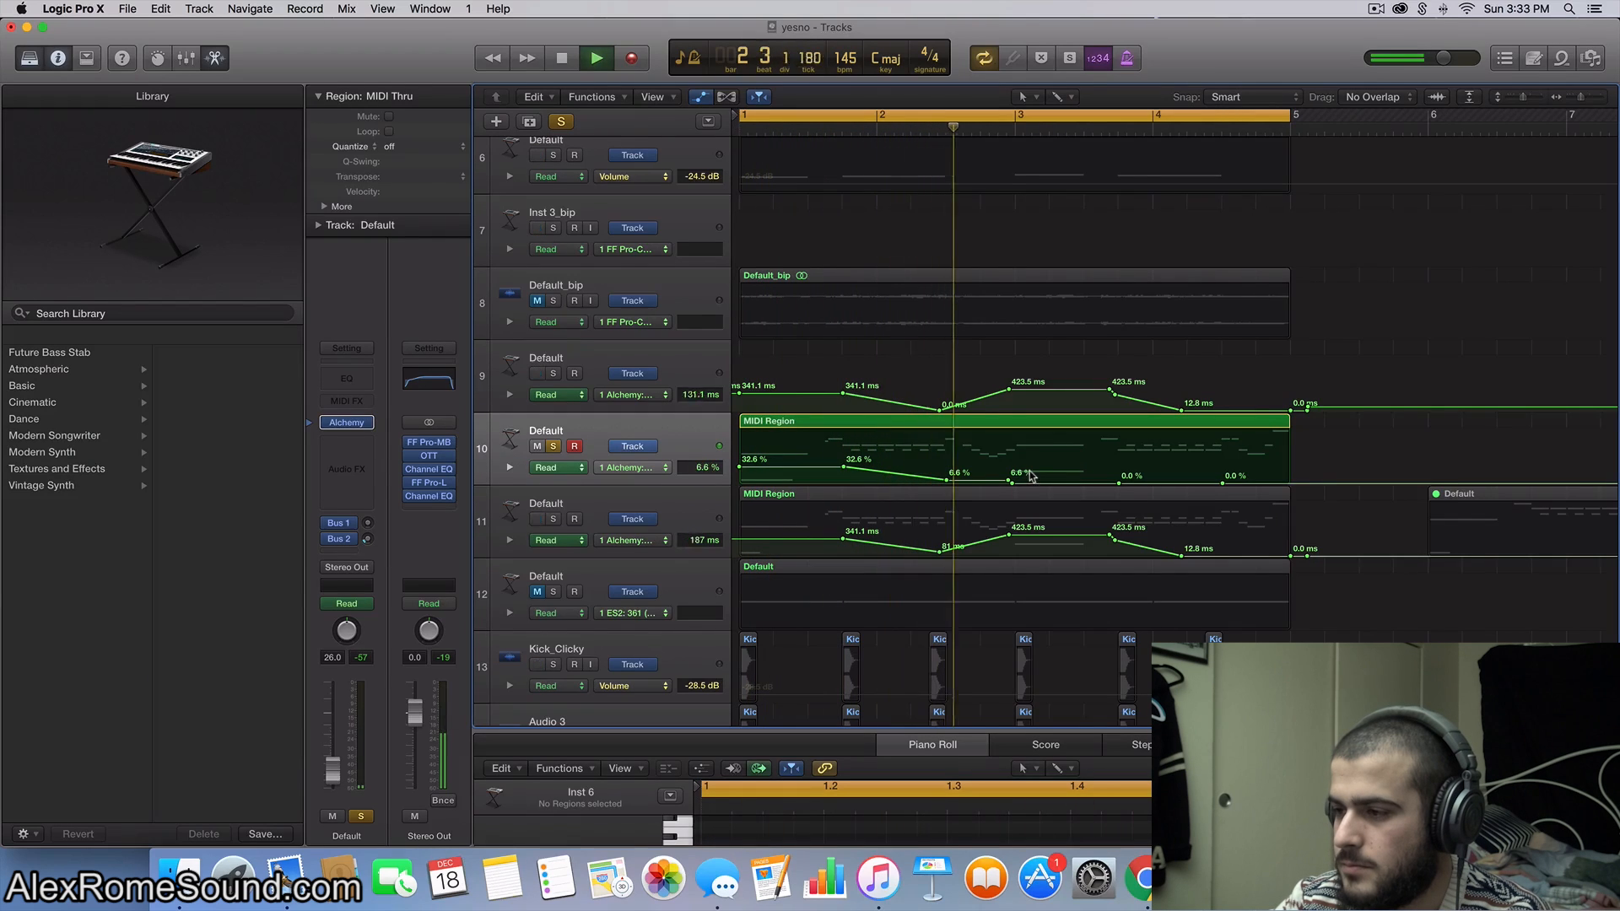
{"action": "key", "text": "space"}
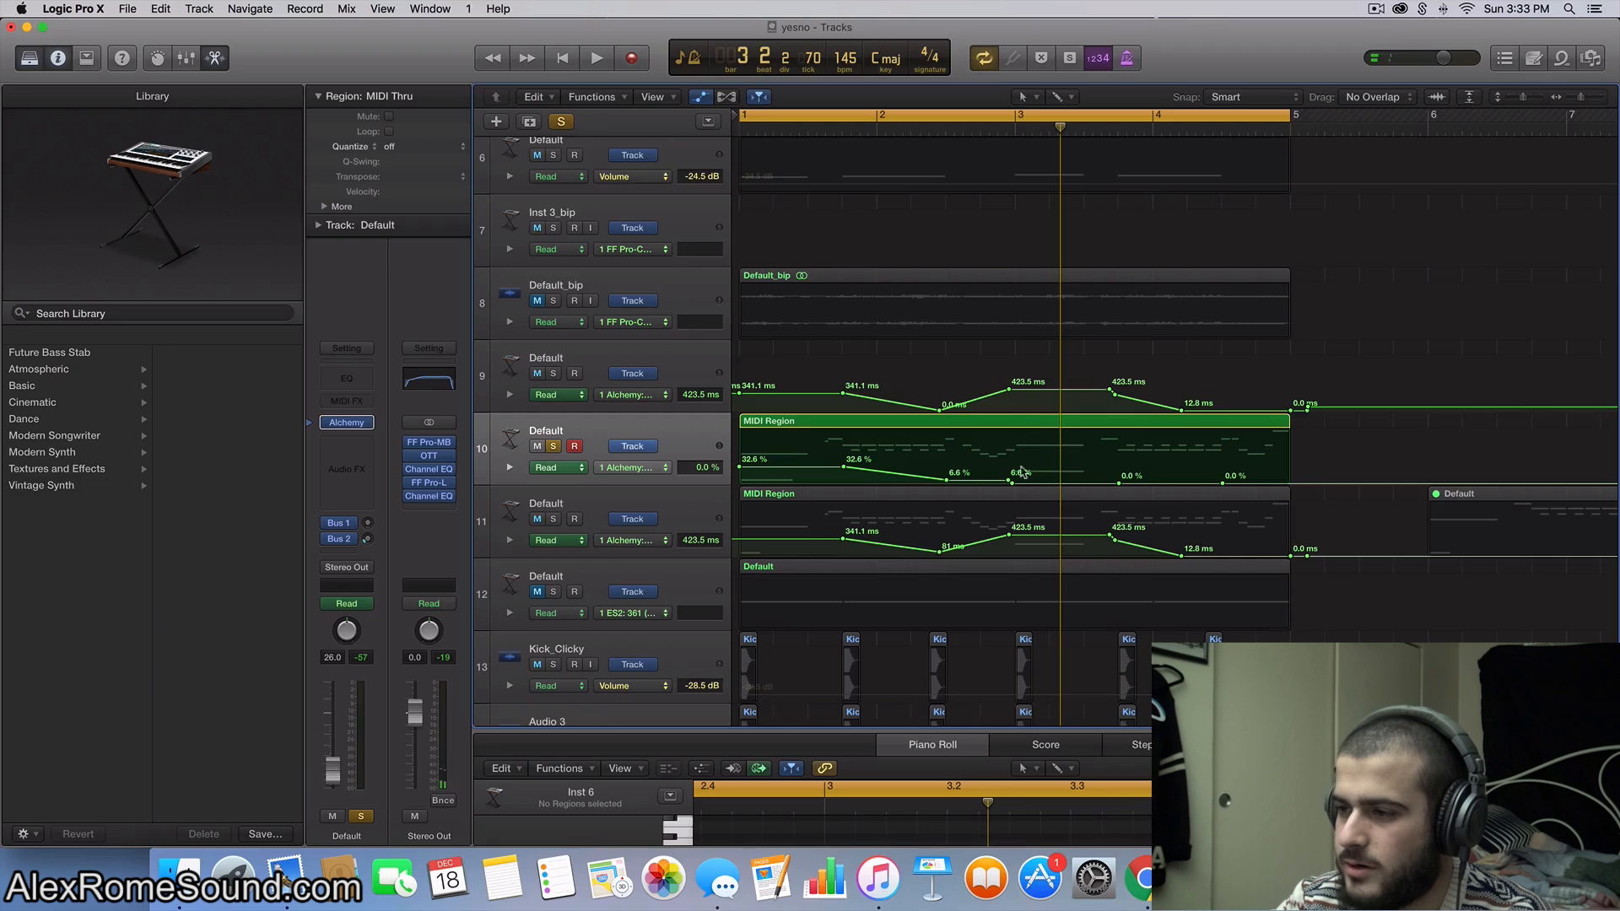
Step: Unsolo track 10, remove its melody region along with the automation data and delete the track
{"action": "left_click", "coordinate": [552, 447]}
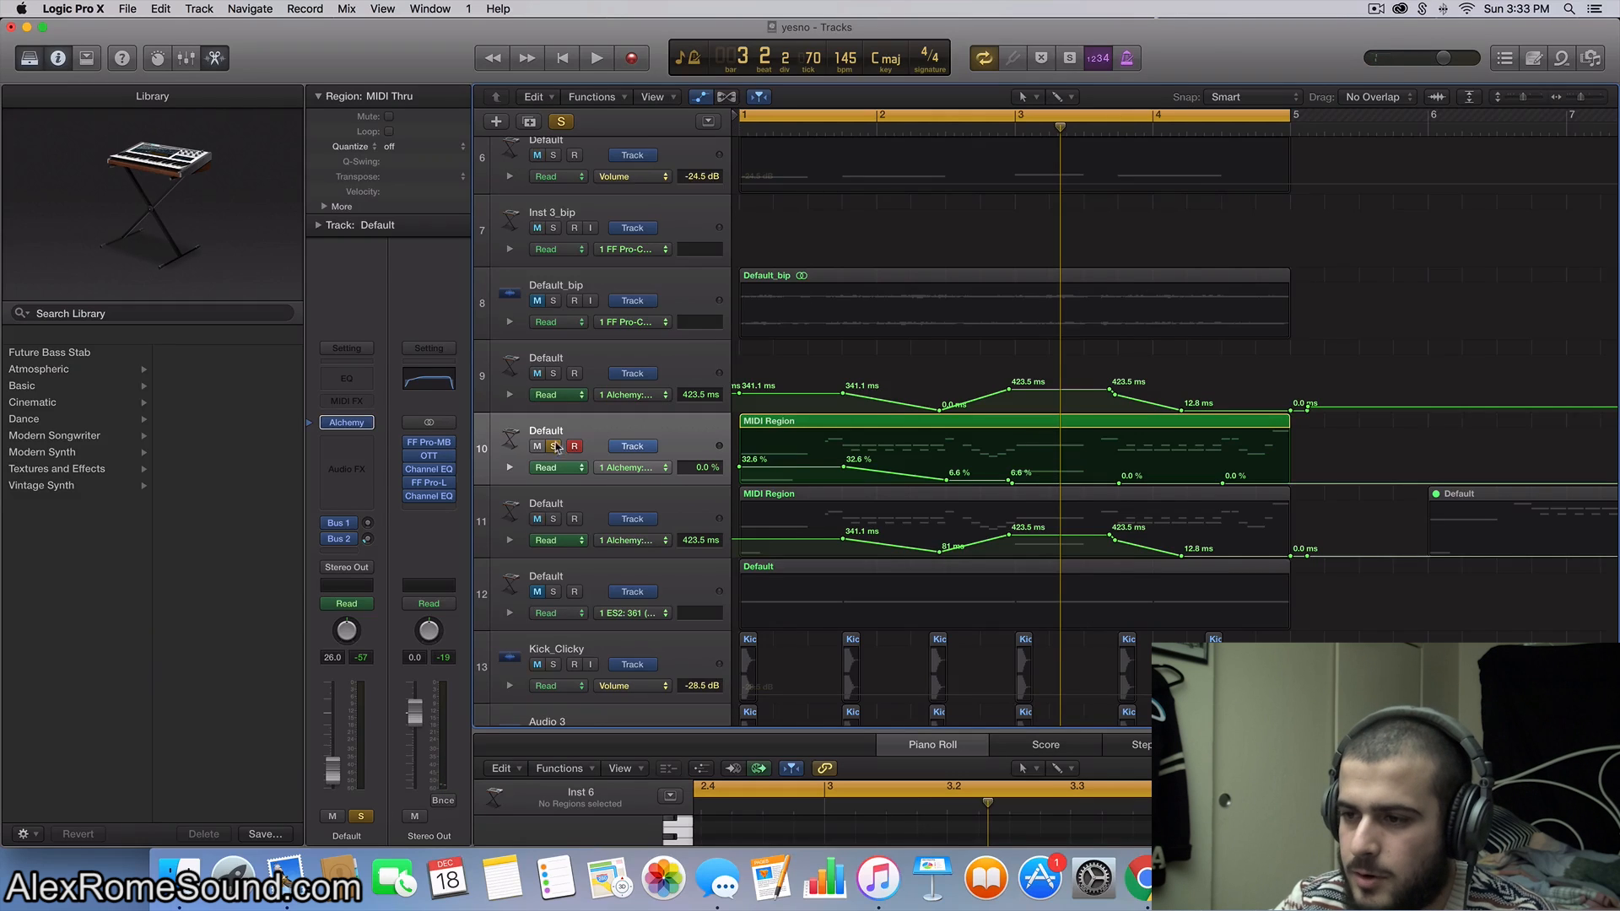
{"action": "left_click", "coordinate": [1095, 424]}
{"action": "key", "text": "ctrl+super+BackSpace"}
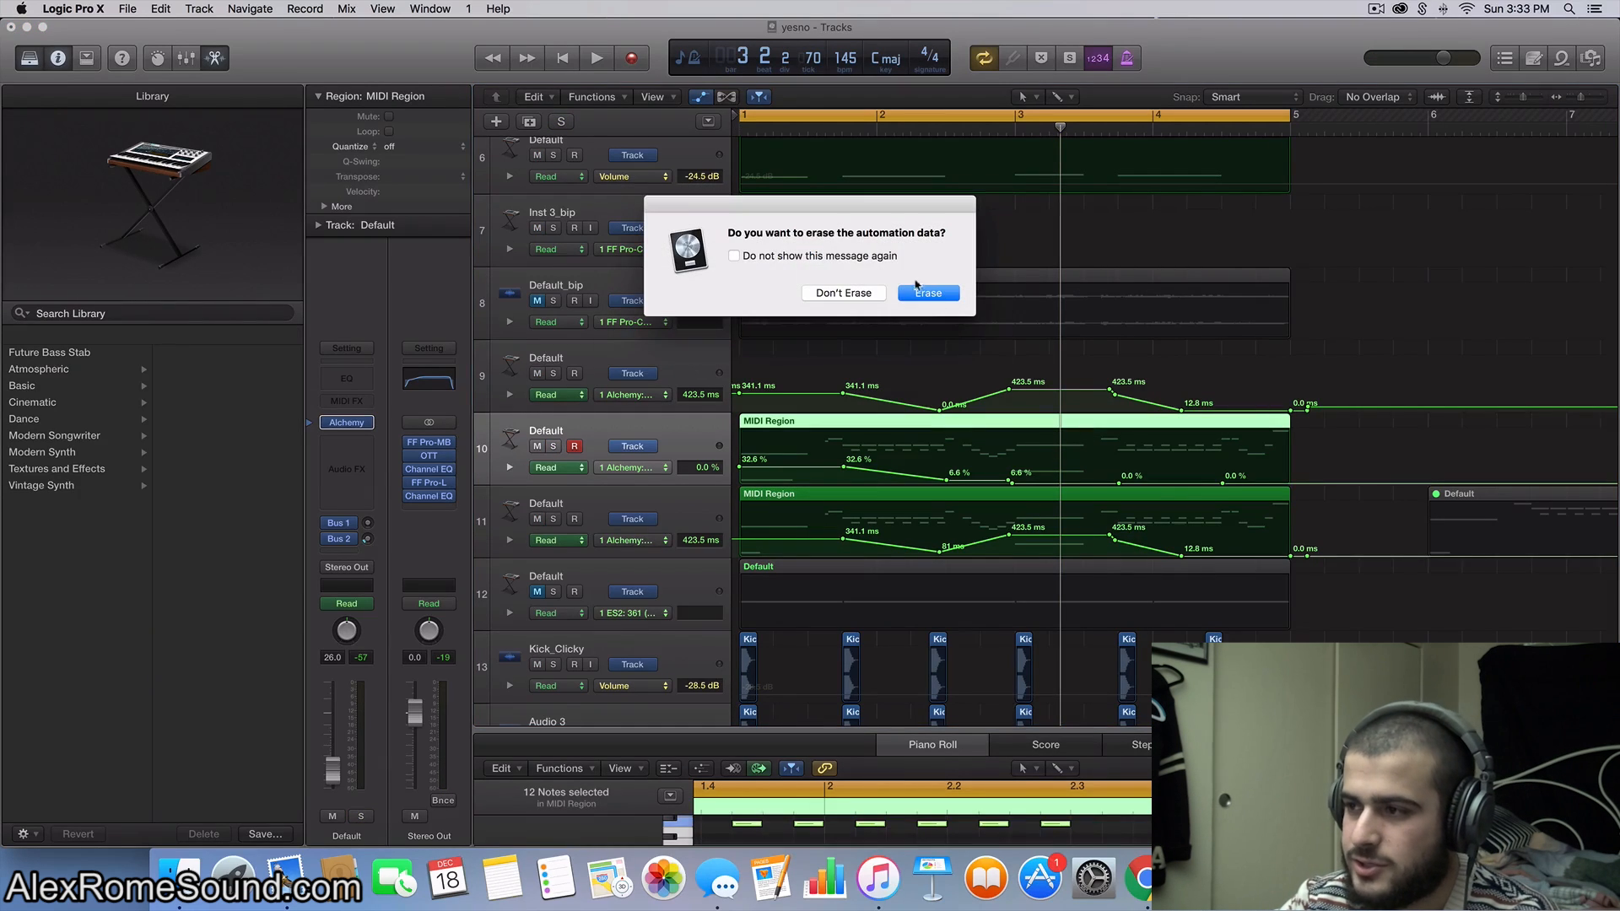
{"action": "left_click", "coordinate": [928, 293]}
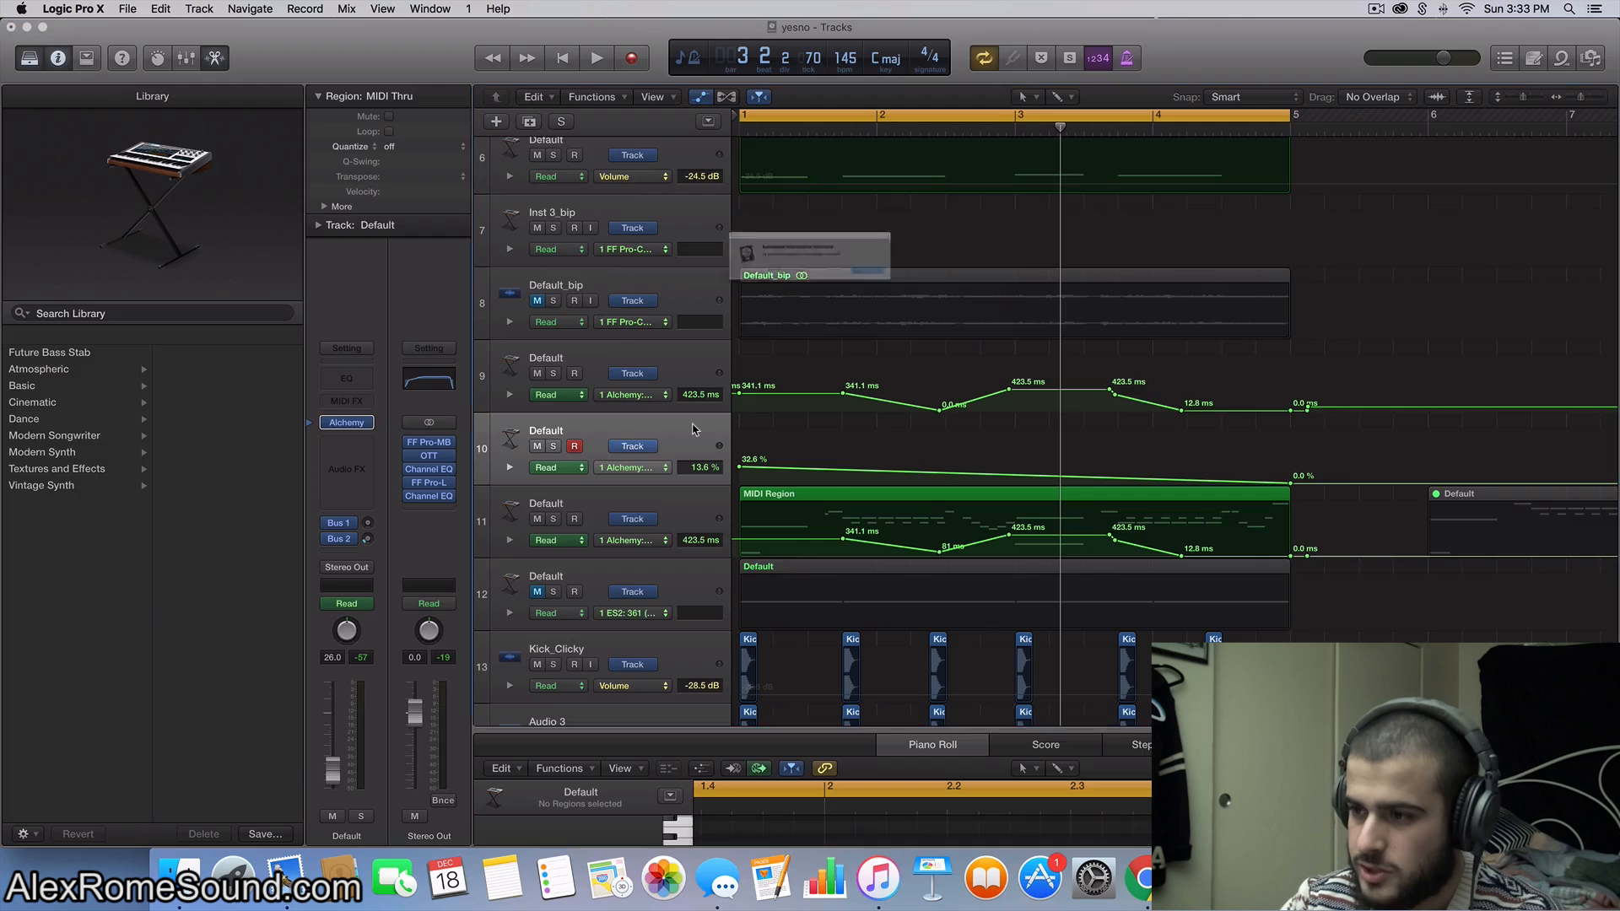
{"action": "key", "text": "super+BackSpace"}
{"action": "left_click", "coordinate": [959, 292]}
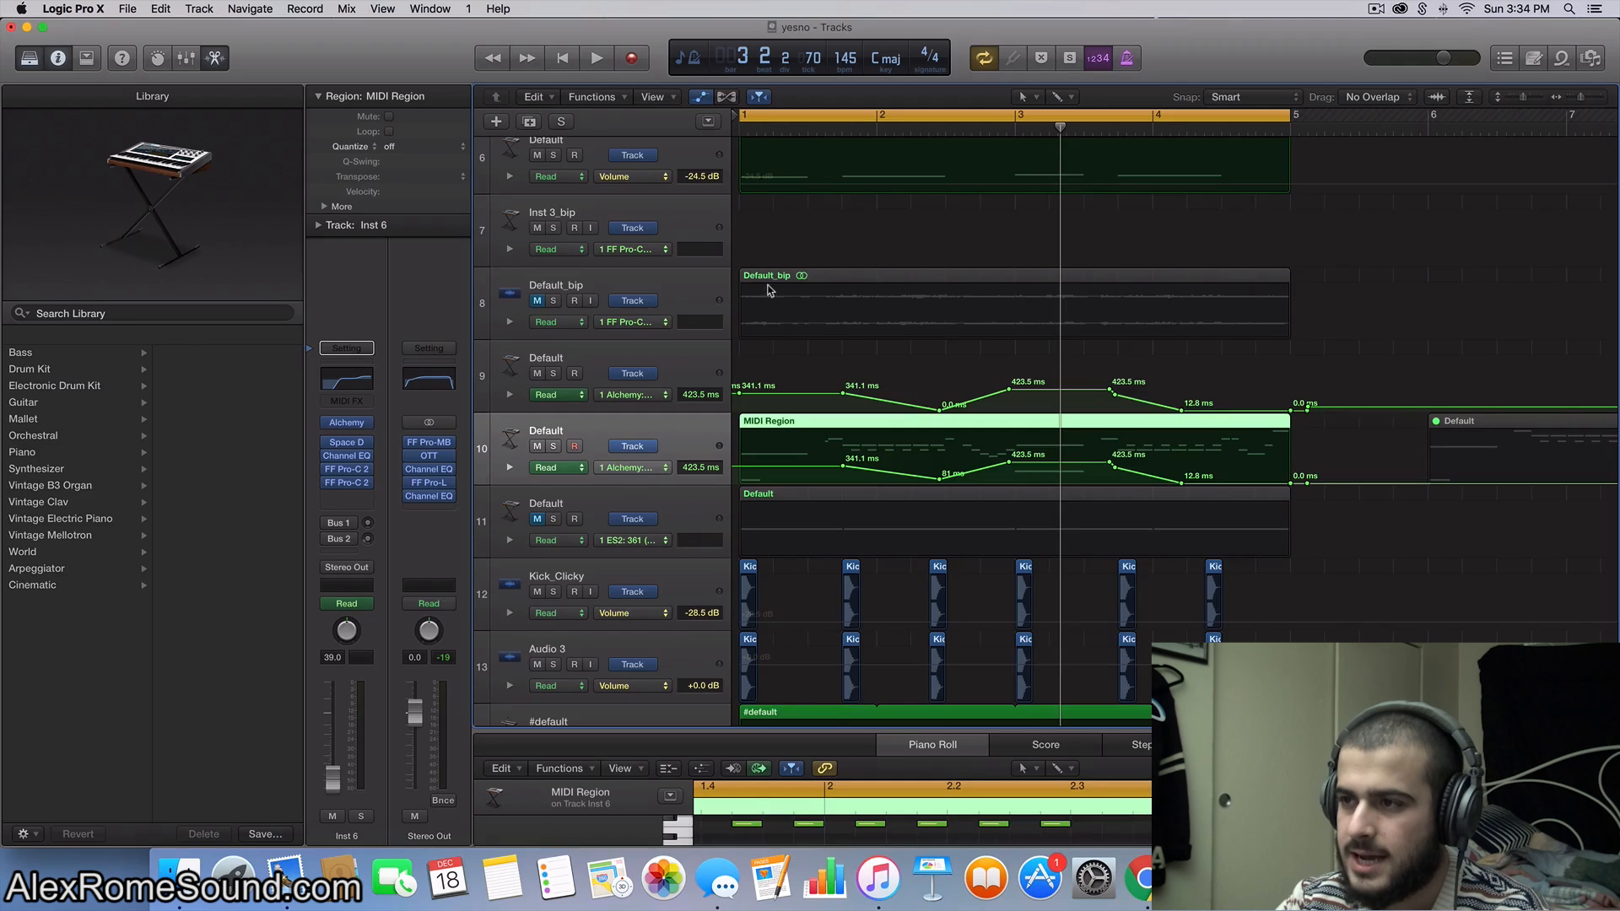
Step: Paste the melody region onto track 9 at bar 1 without copying its automation data
{"action": "key", "text": "Return"}
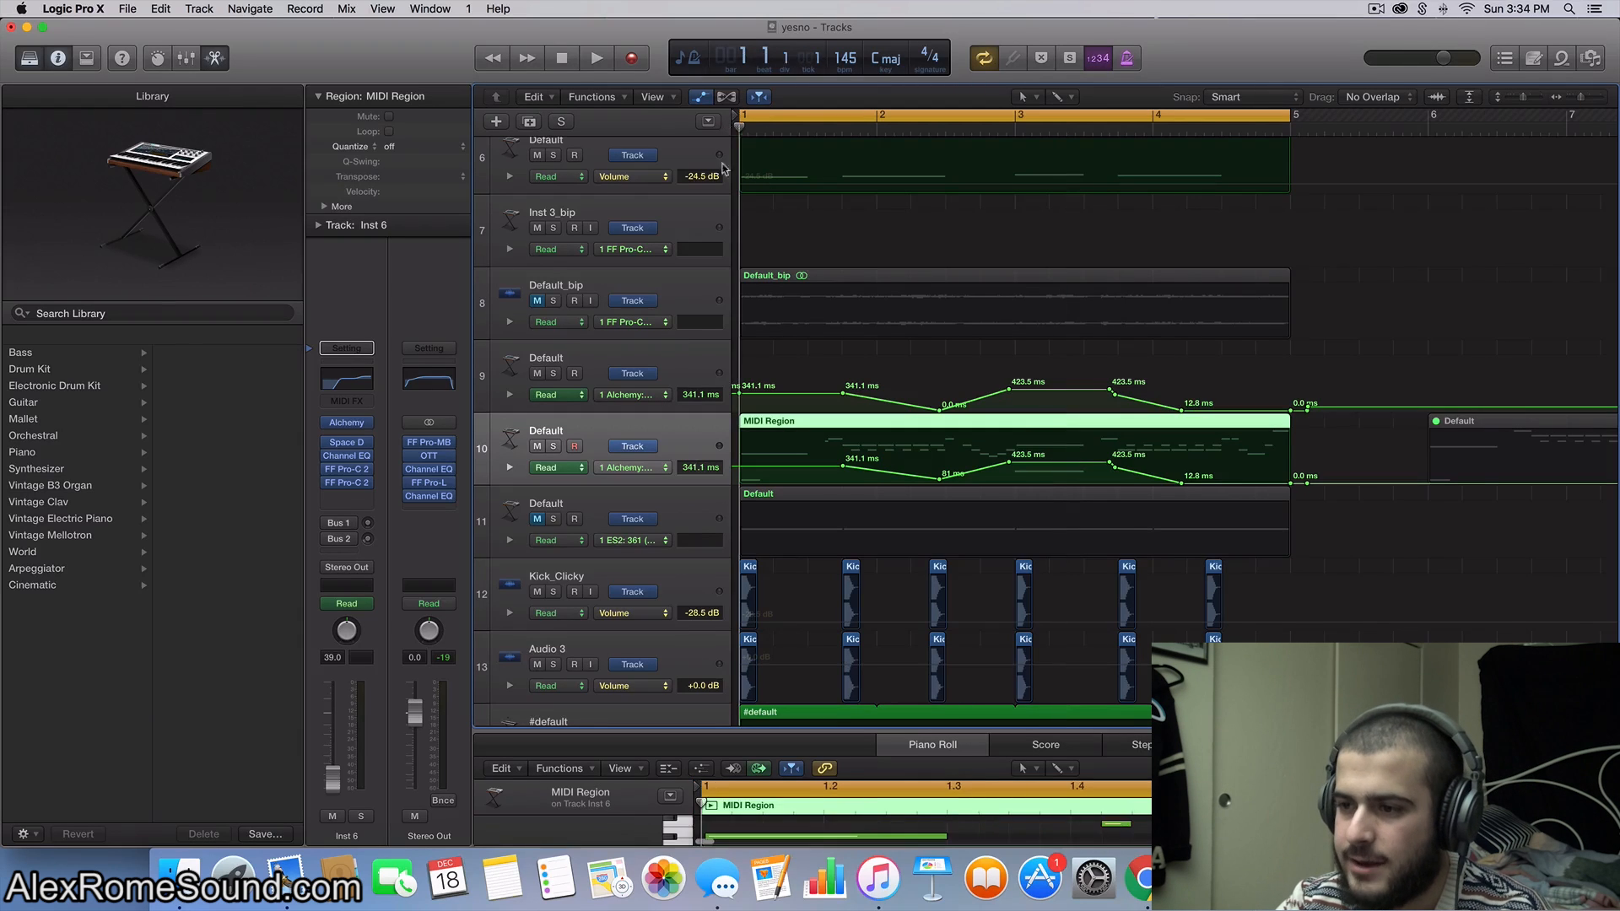
{"action": "left_click", "coordinate": [679, 375]}
{"action": "key", "text": "super+v"}
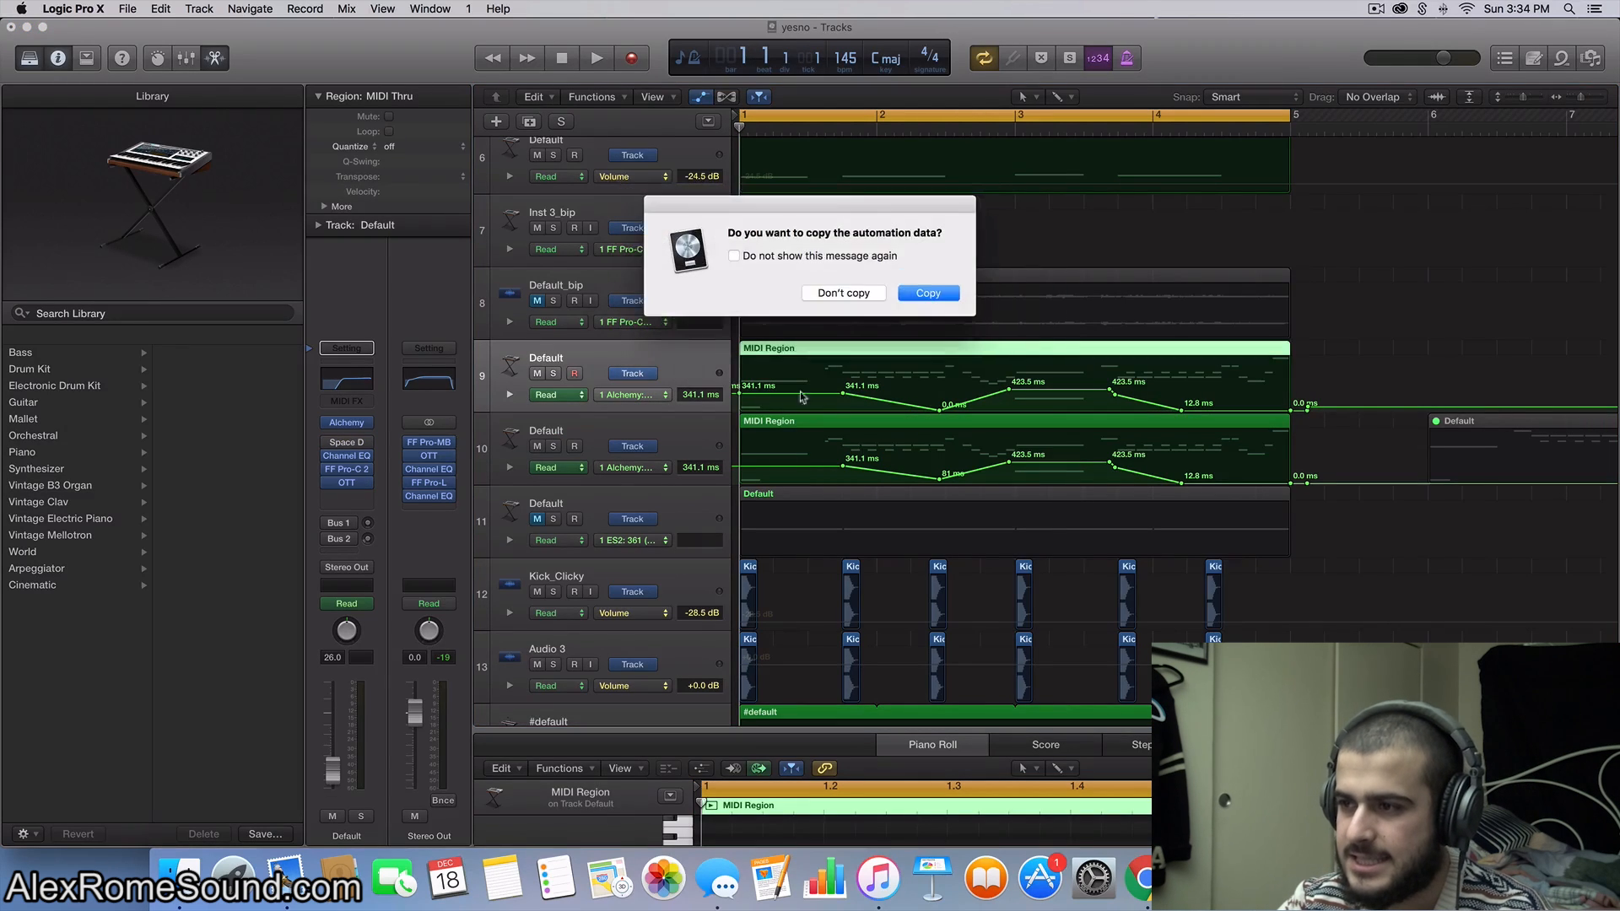
{"action": "left_click", "coordinate": [861, 288]}
{"action": "scroll", "coordinate": [943, 427], "scroll_direction": "up", "scroll_amount": 6}
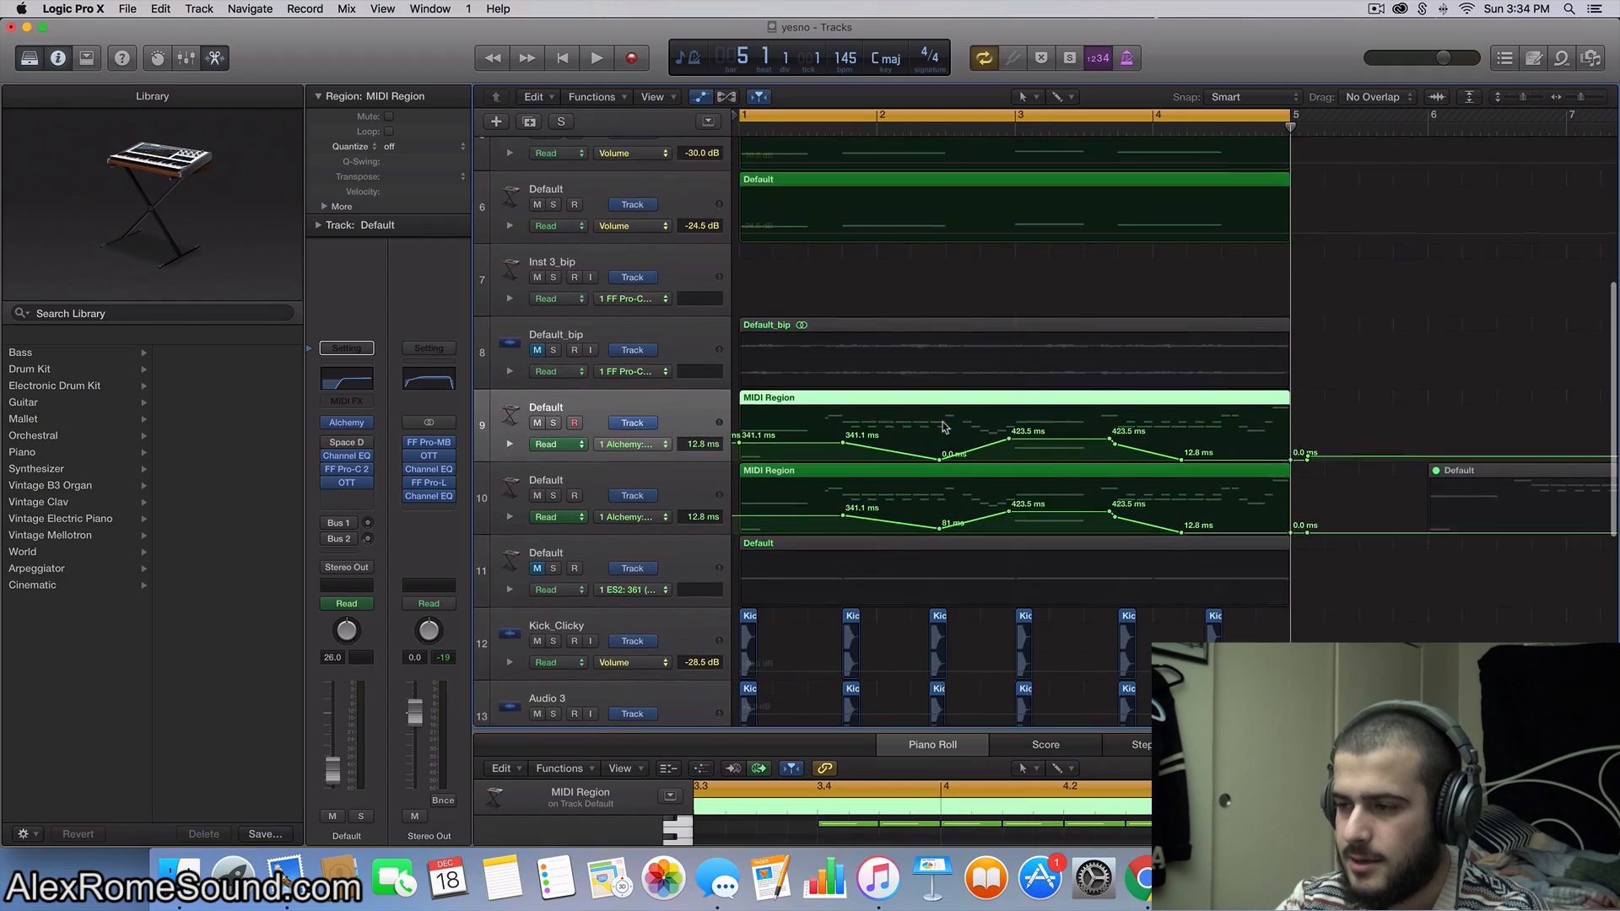
Step: Solo track 9, audition its MIDI melody region with the glide automation, and unsolo the track
{"action": "scroll", "coordinate": [933, 332], "scroll_direction": "up", "scroll_amount": 2}
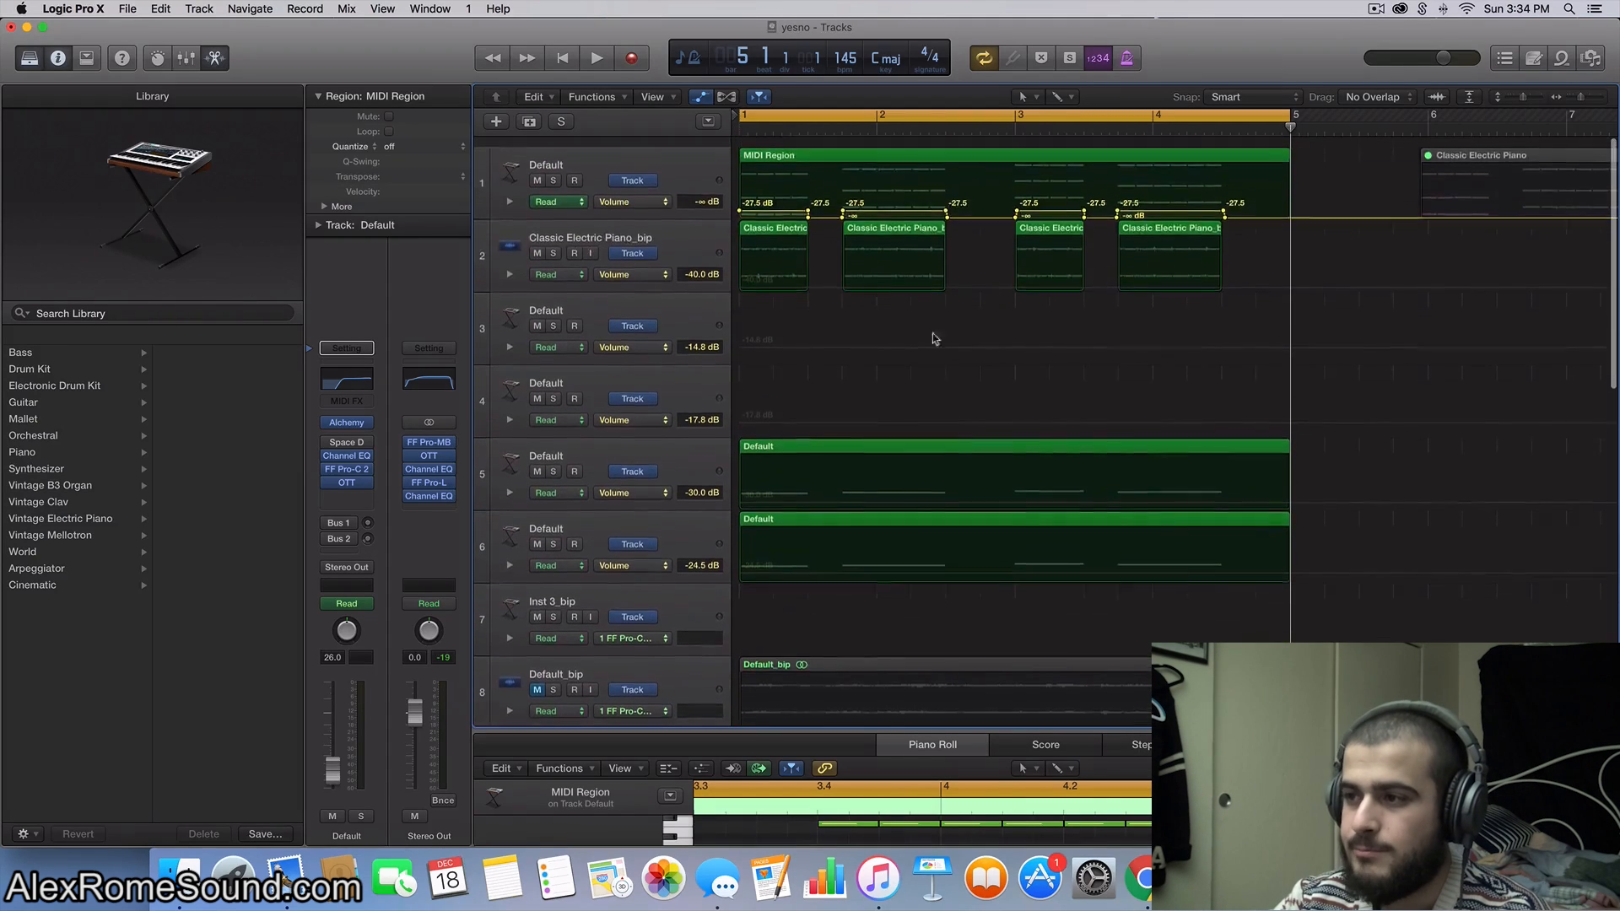
{"action": "scroll", "coordinate": [849, 152], "scroll_direction": "down", "scroll_amount": 8}
{"action": "scroll", "coordinate": [849, 151], "scroll_direction": "up", "scroll_amount": 3}
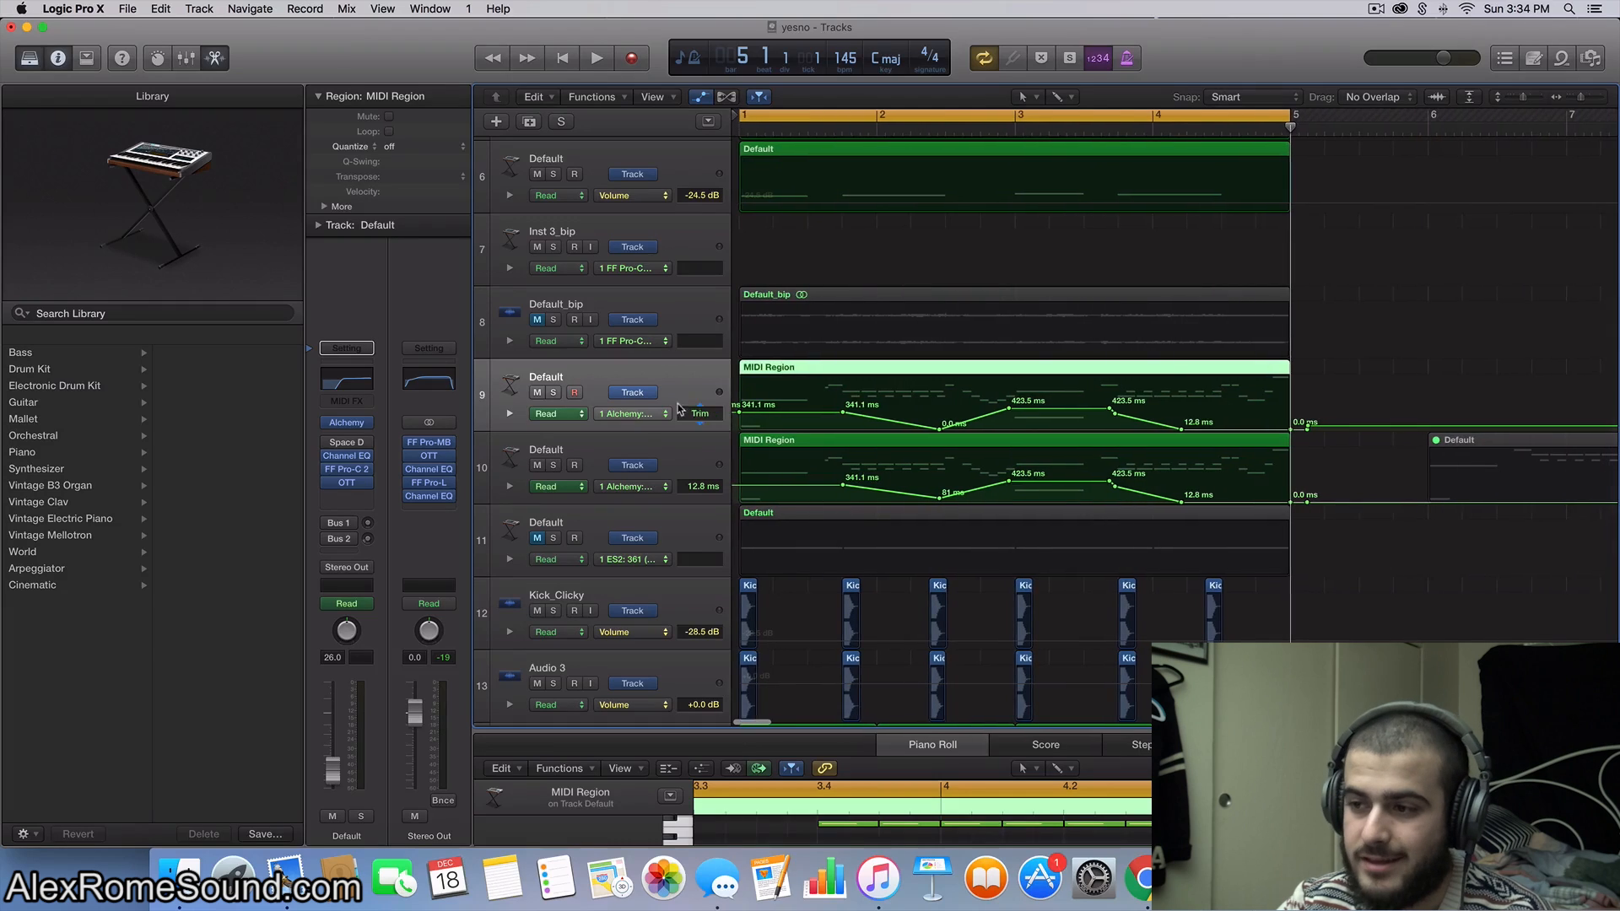
{"action": "scroll", "coordinate": [840, 406], "scroll_direction": "right", "scroll_amount": 1}
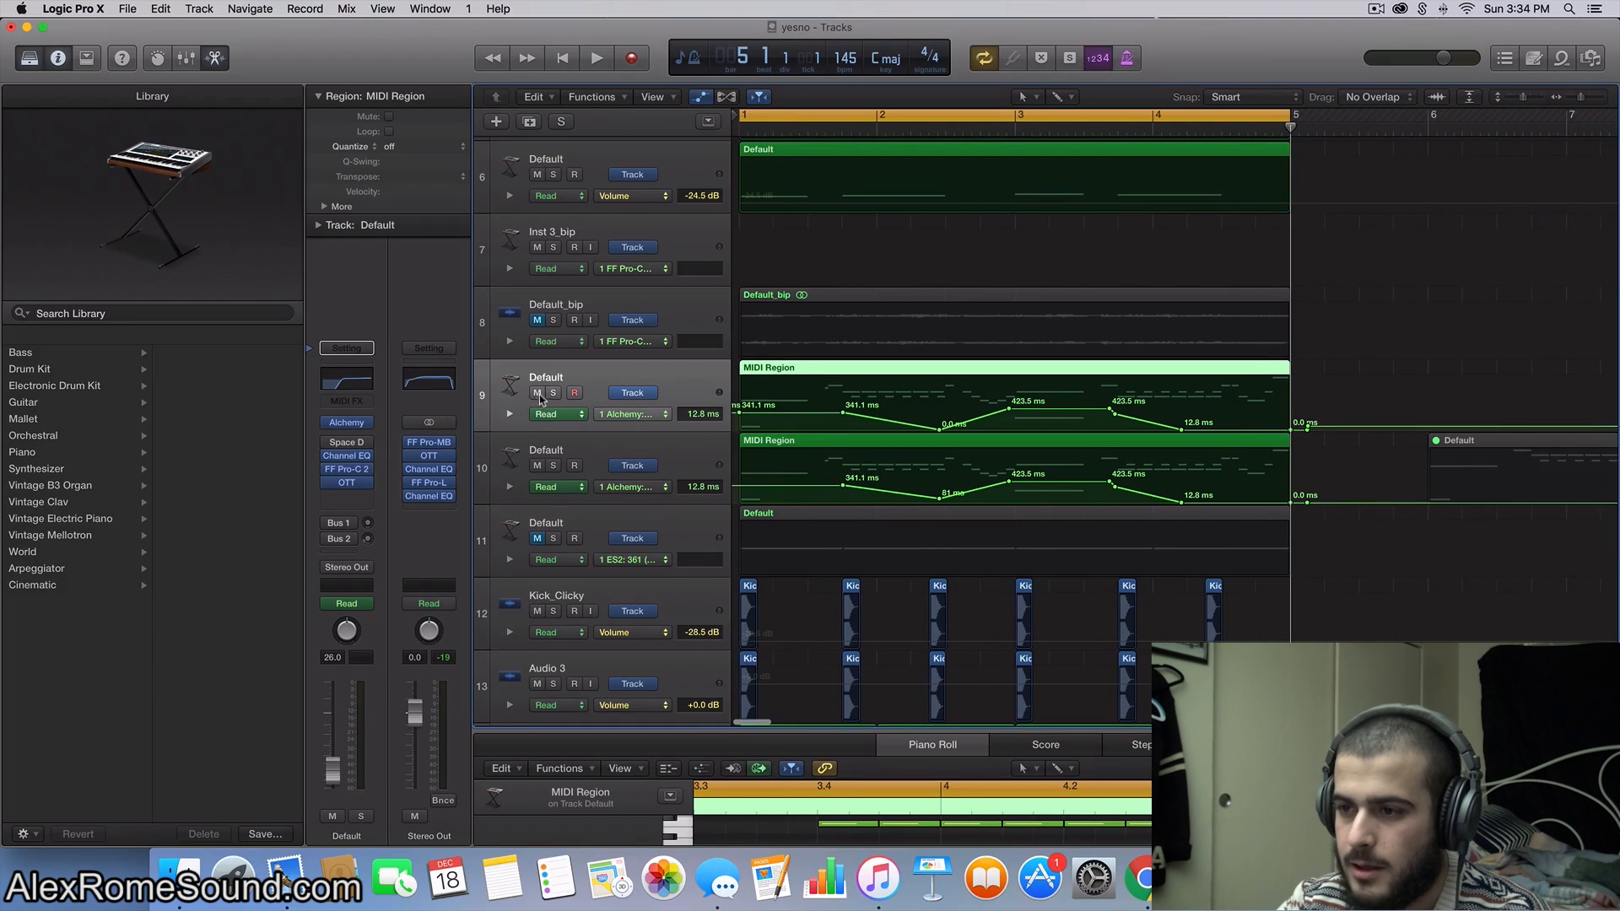
{"action": "left_click", "coordinate": [553, 394]}
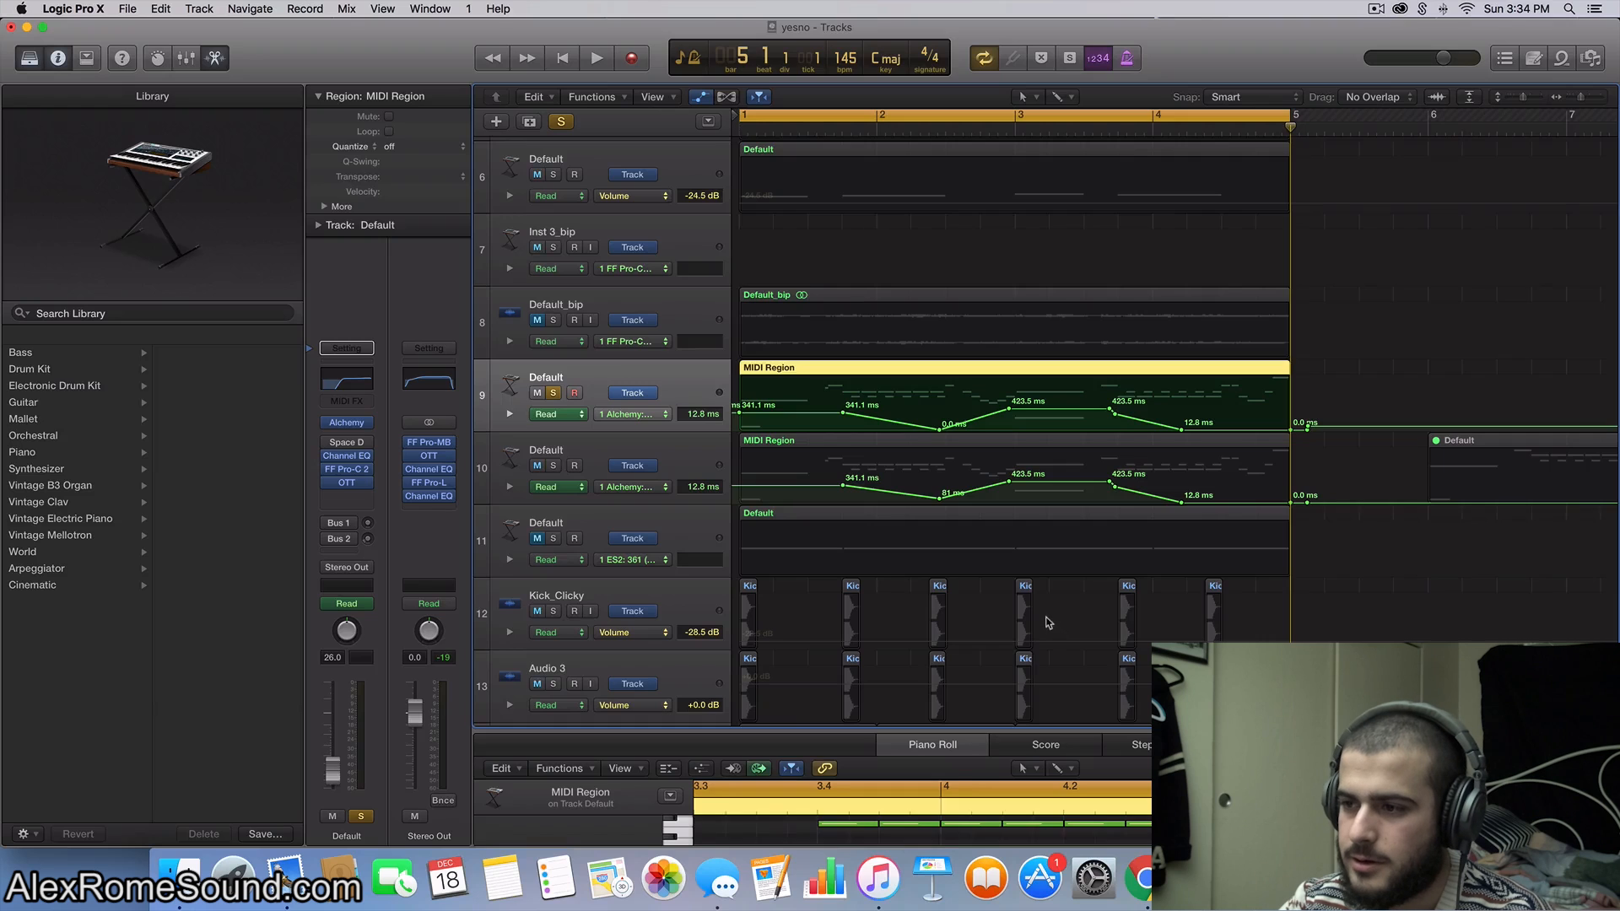
{"action": "key", "text": "space"}
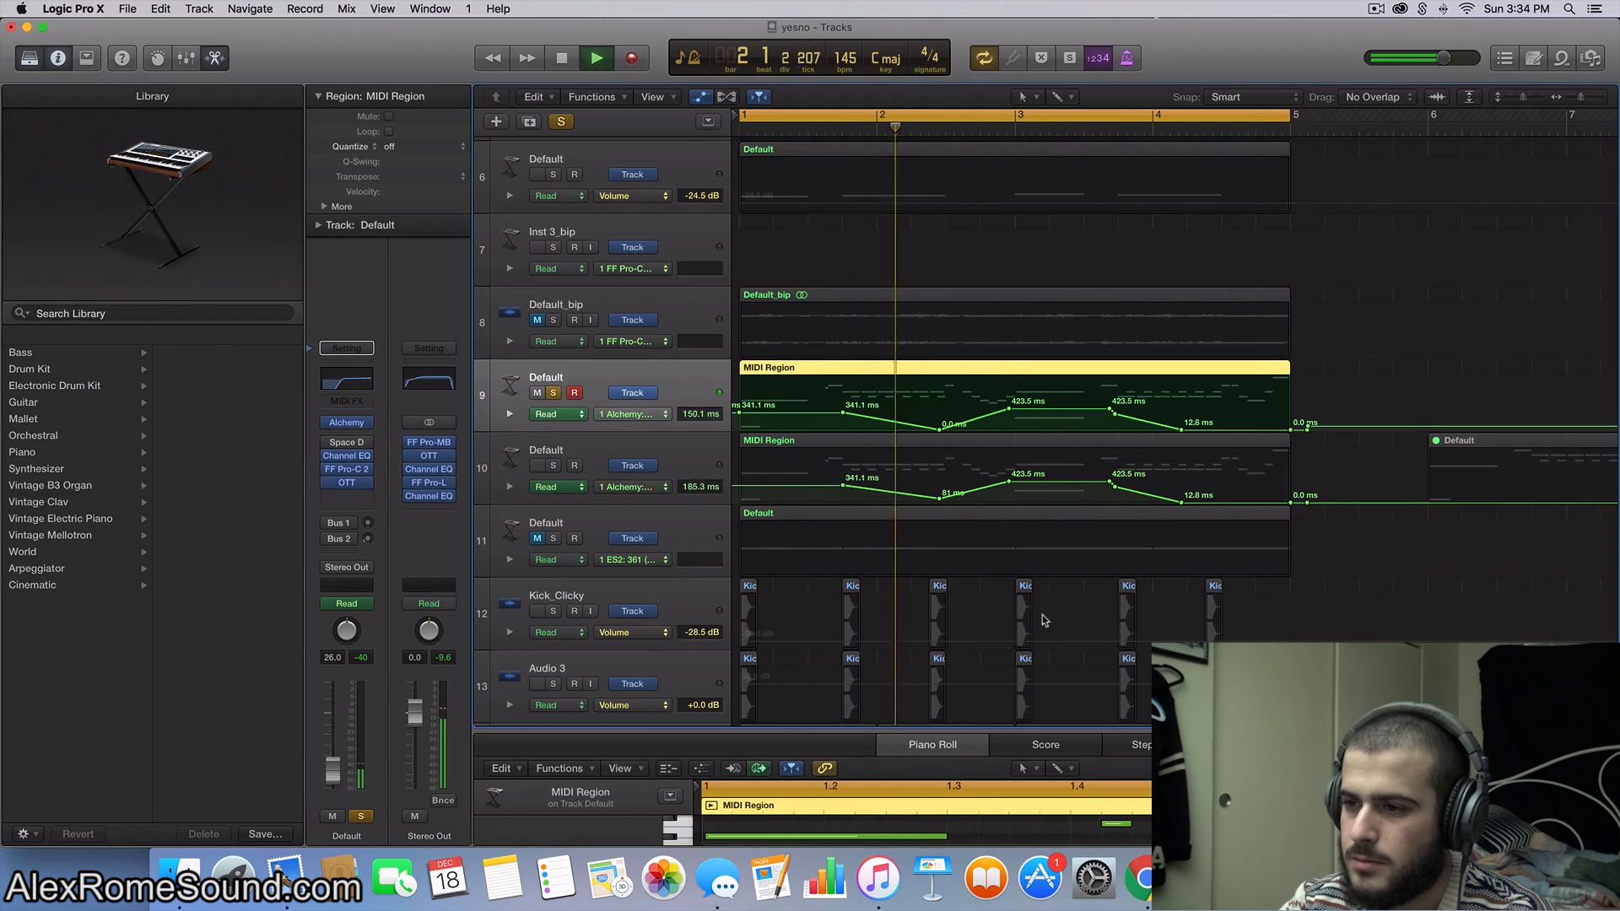
{"action": "key", "text": "space"}
{"action": "left_click", "coordinate": [553, 394]}
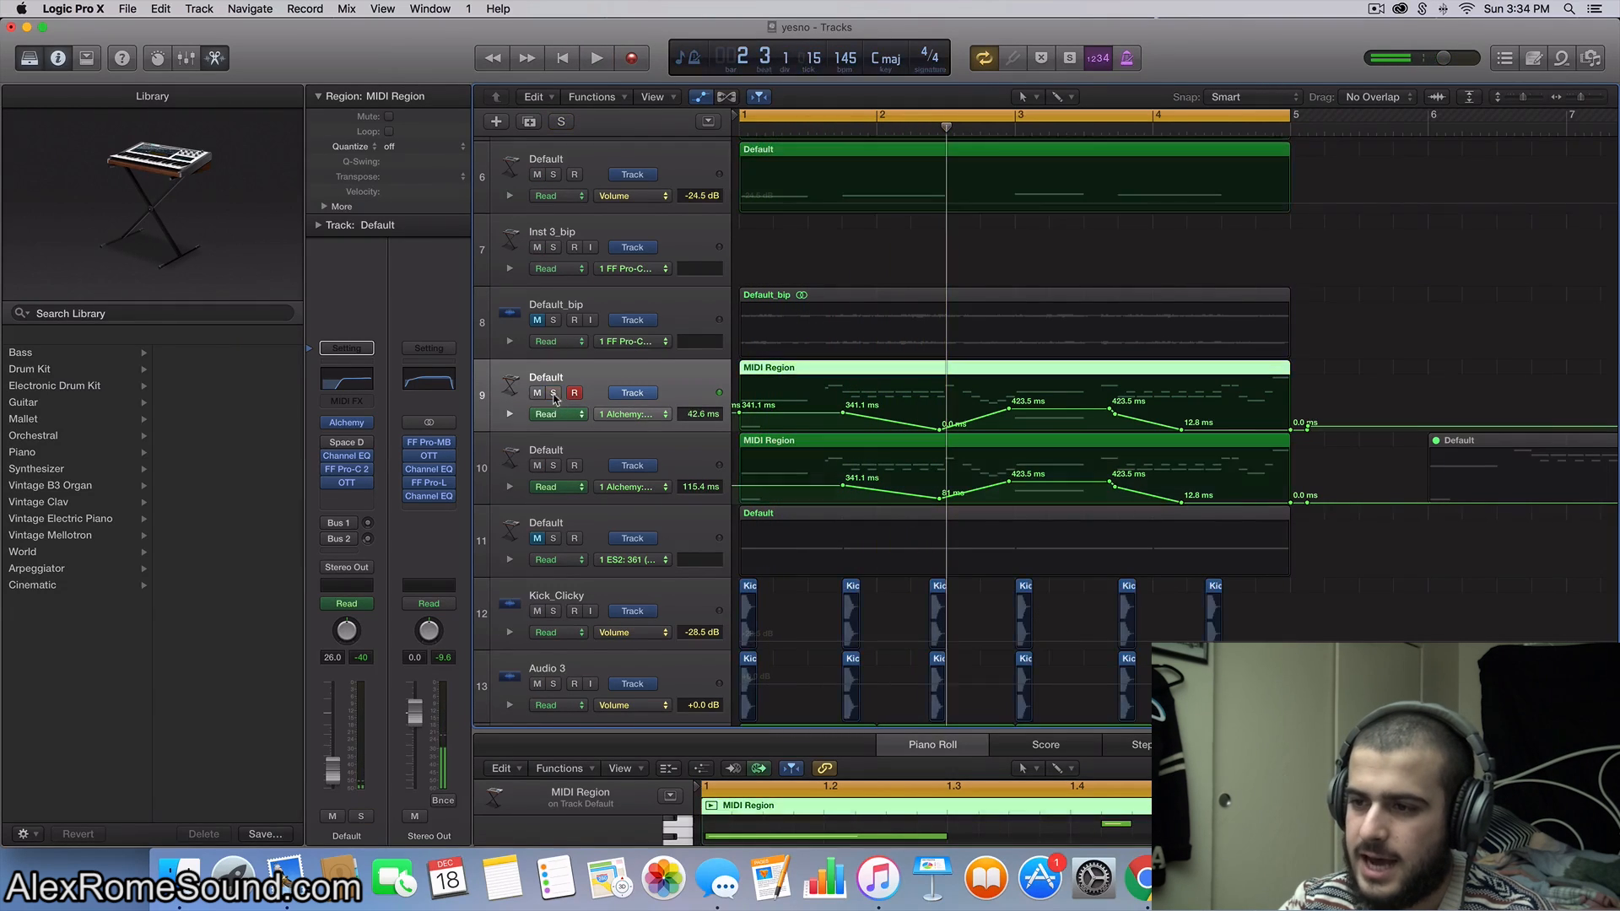
Step: Solo track 10, play back its layered melody region for comparison, and unsolo the track
{"action": "left_click", "coordinate": [557, 446]}
{"action": "left_click", "coordinate": [553, 466]}
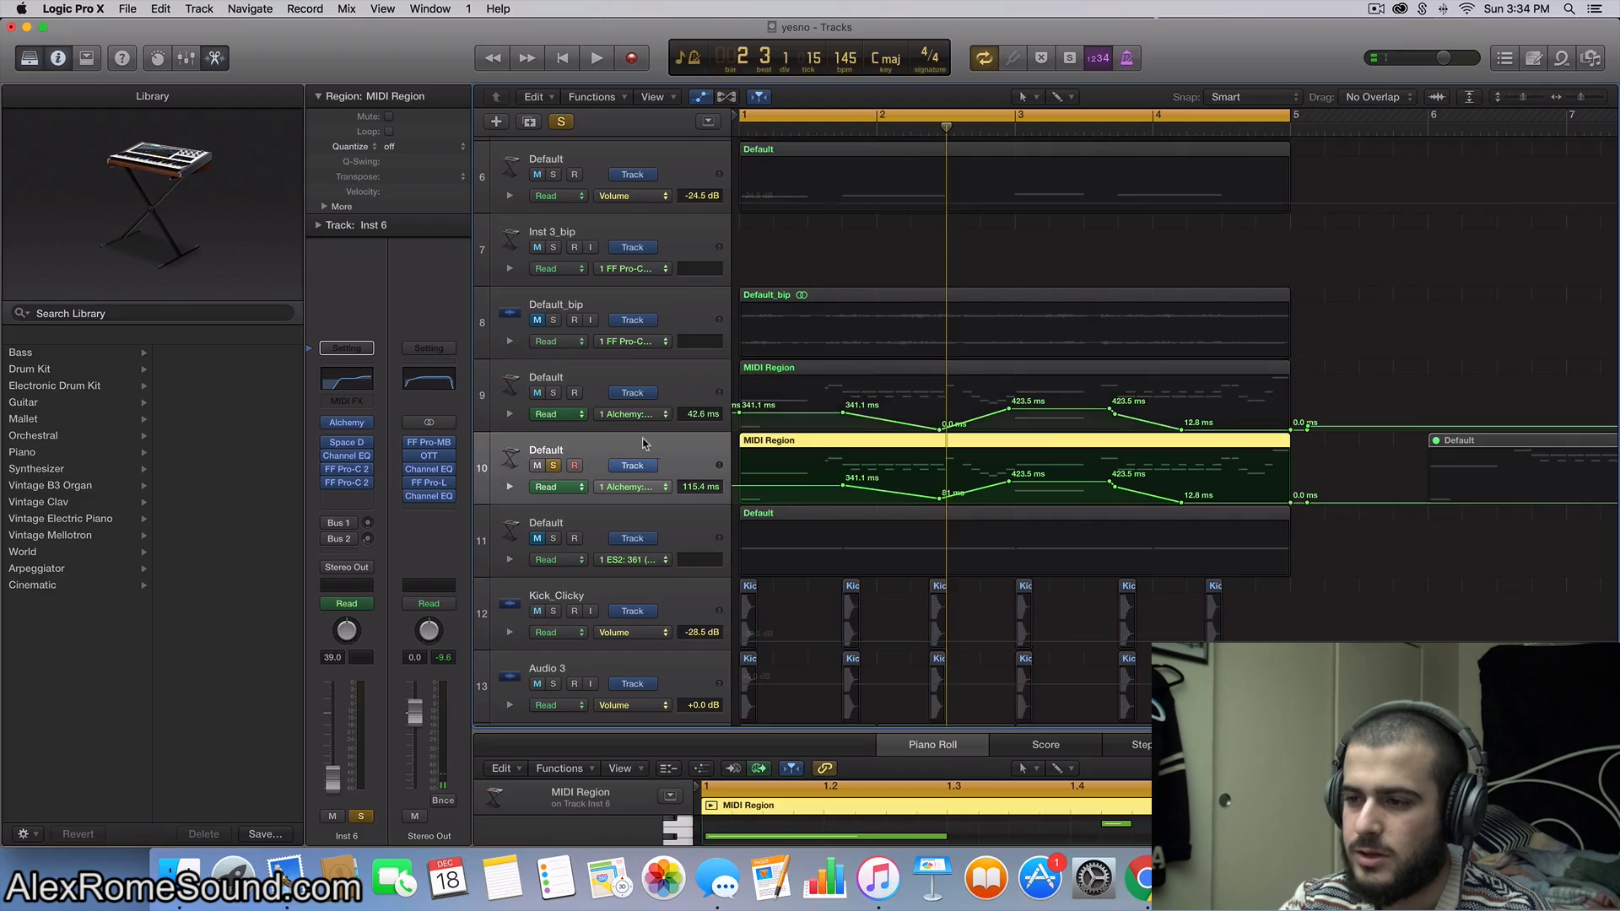
{"action": "key", "text": "space"}
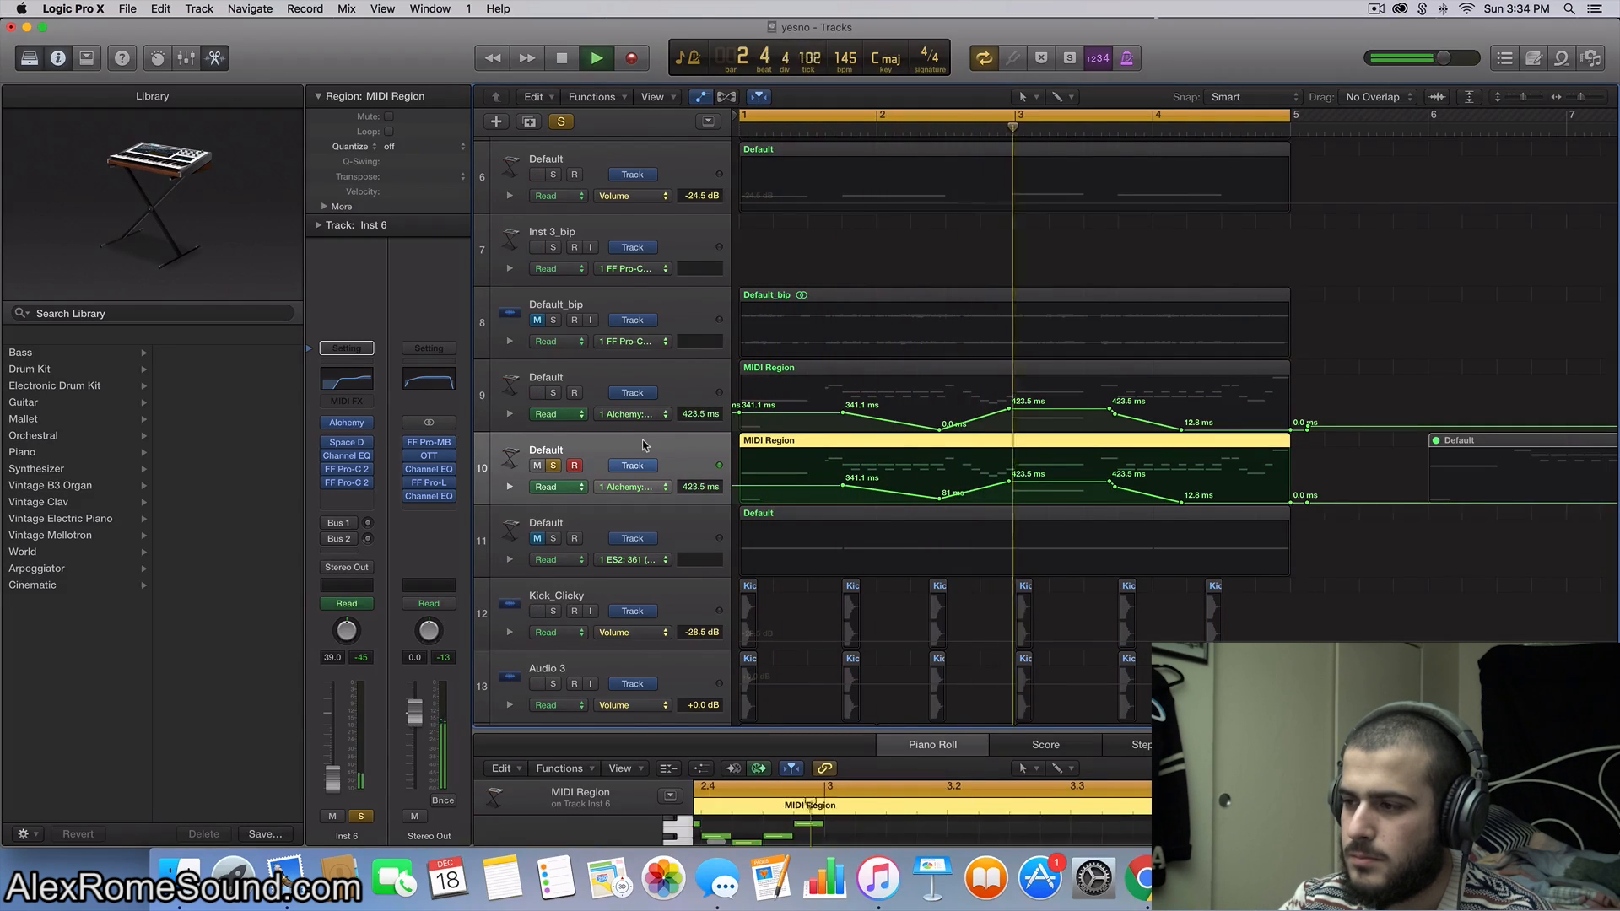
{"action": "key", "text": "space"}
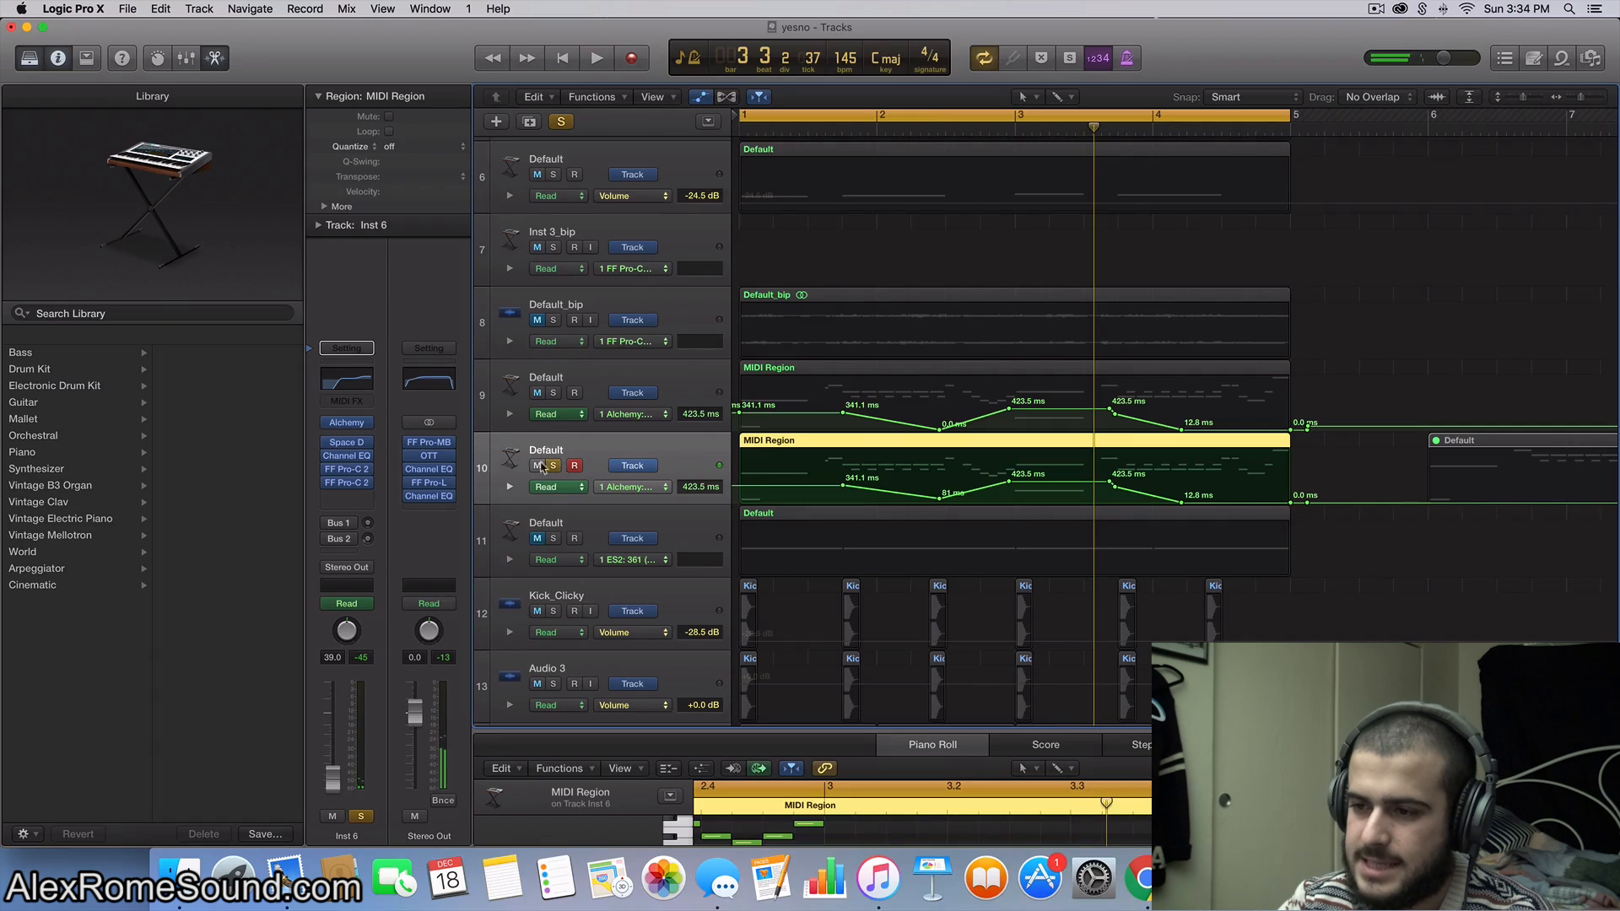
{"action": "left_click", "coordinate": [554, 466]}
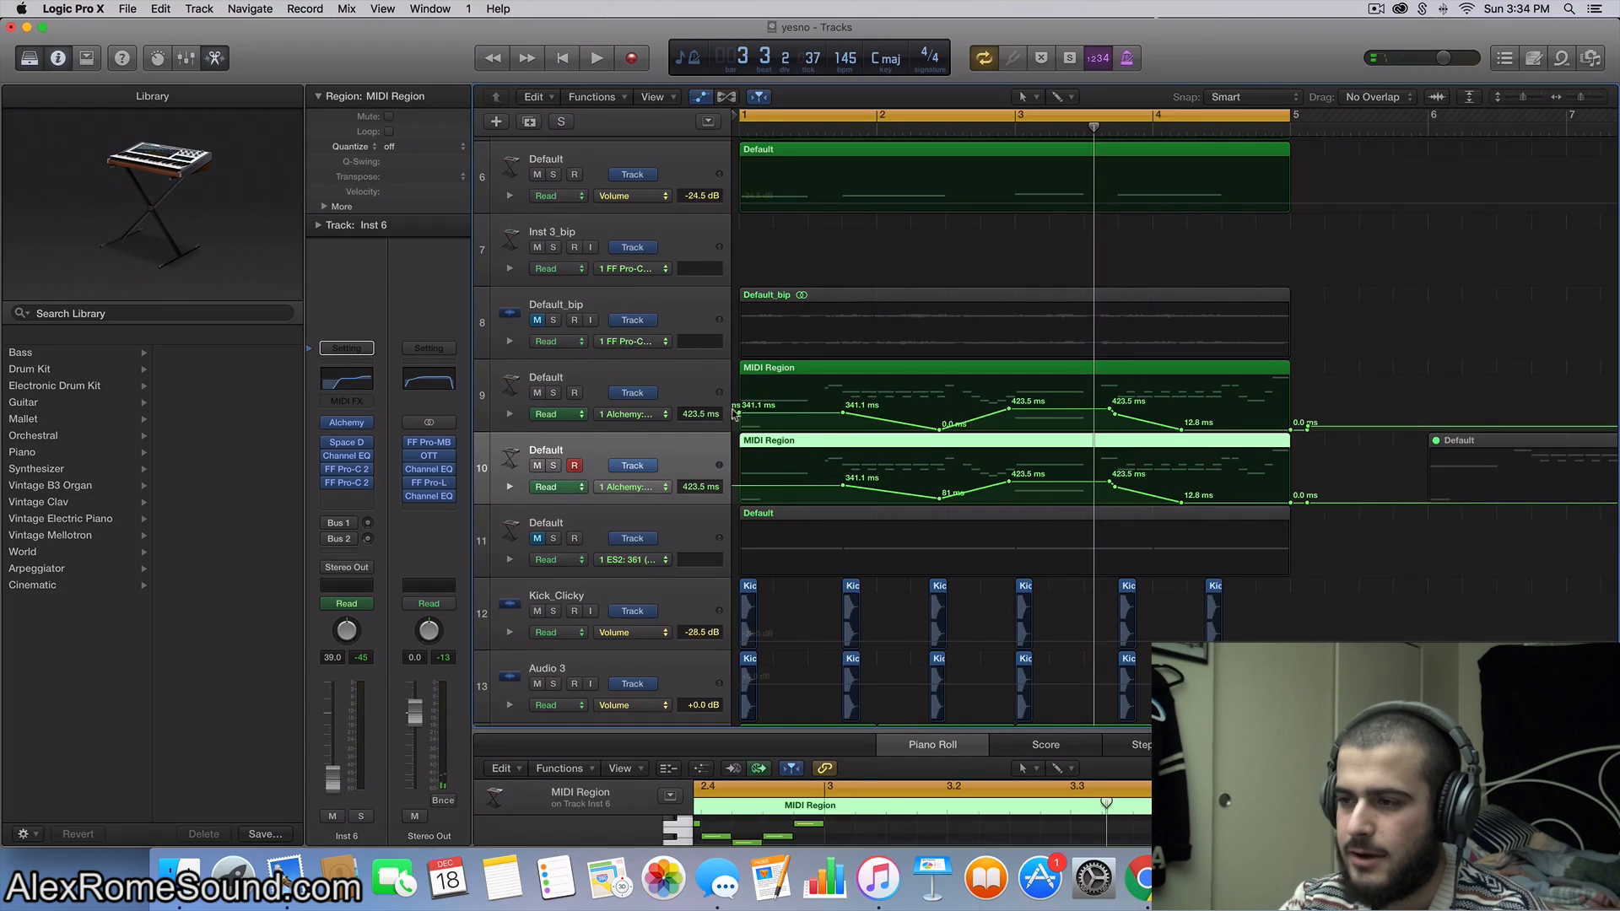
Step: Select track 9 and inspect the OTT multiband compressor settings in its effects chain, closing the plug-in window when done
{"action": "scroll", "coordinate": [726, 439], "scroll_direction": "down", "scroll_amount": 2}
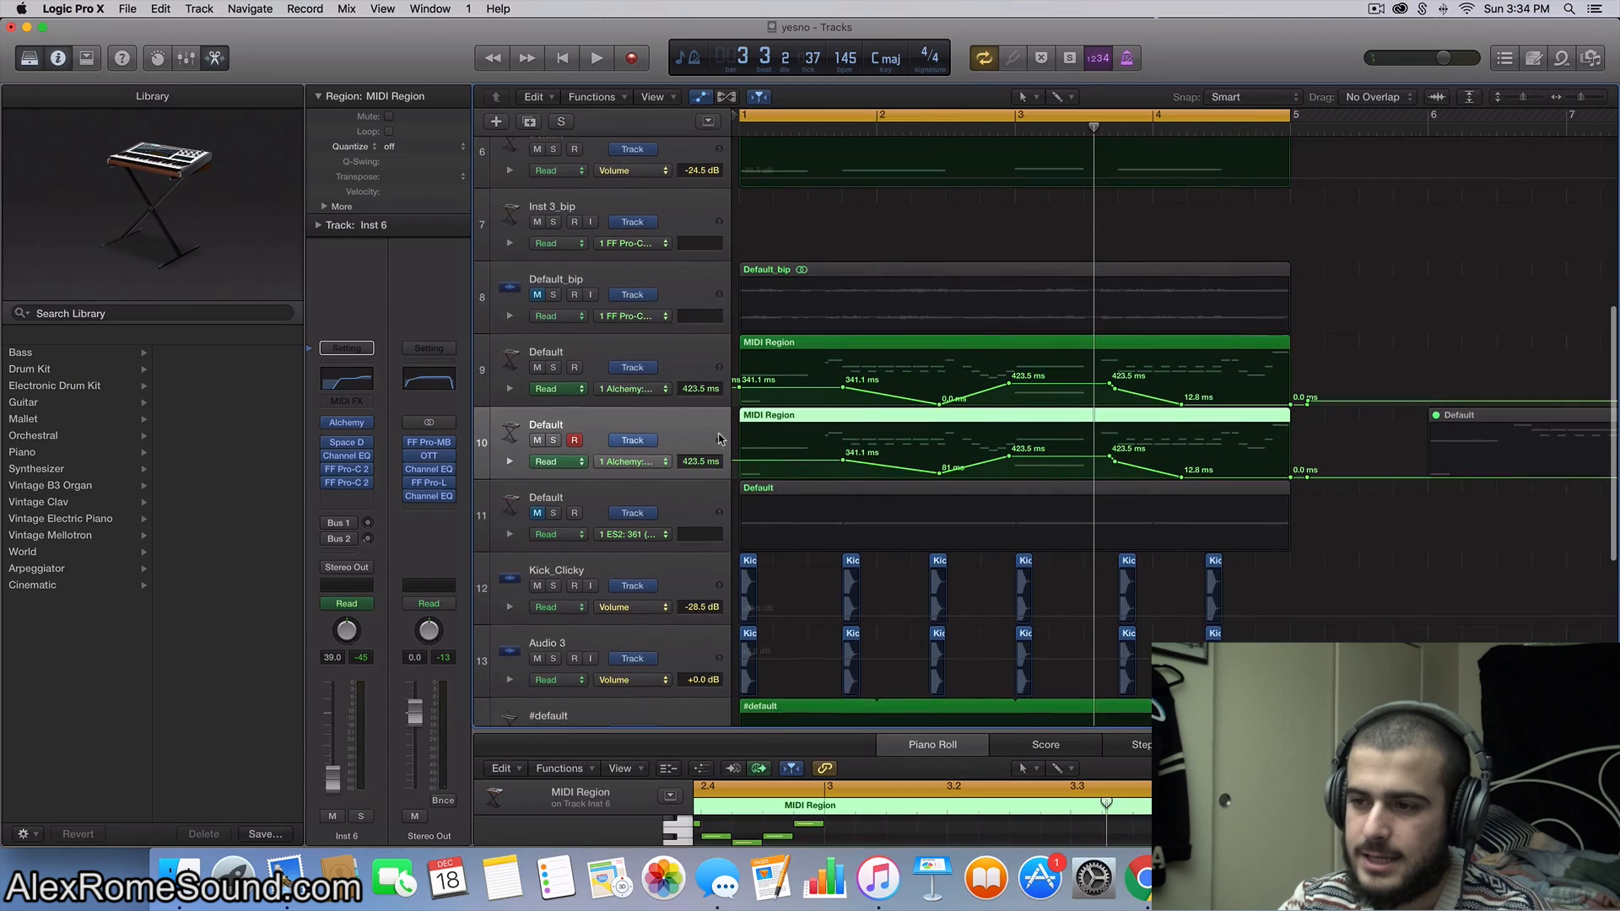
{"action": "left_click", "coordinate": [685, 358]}
{"action": "left_click", "coordinate": [347, 483]}
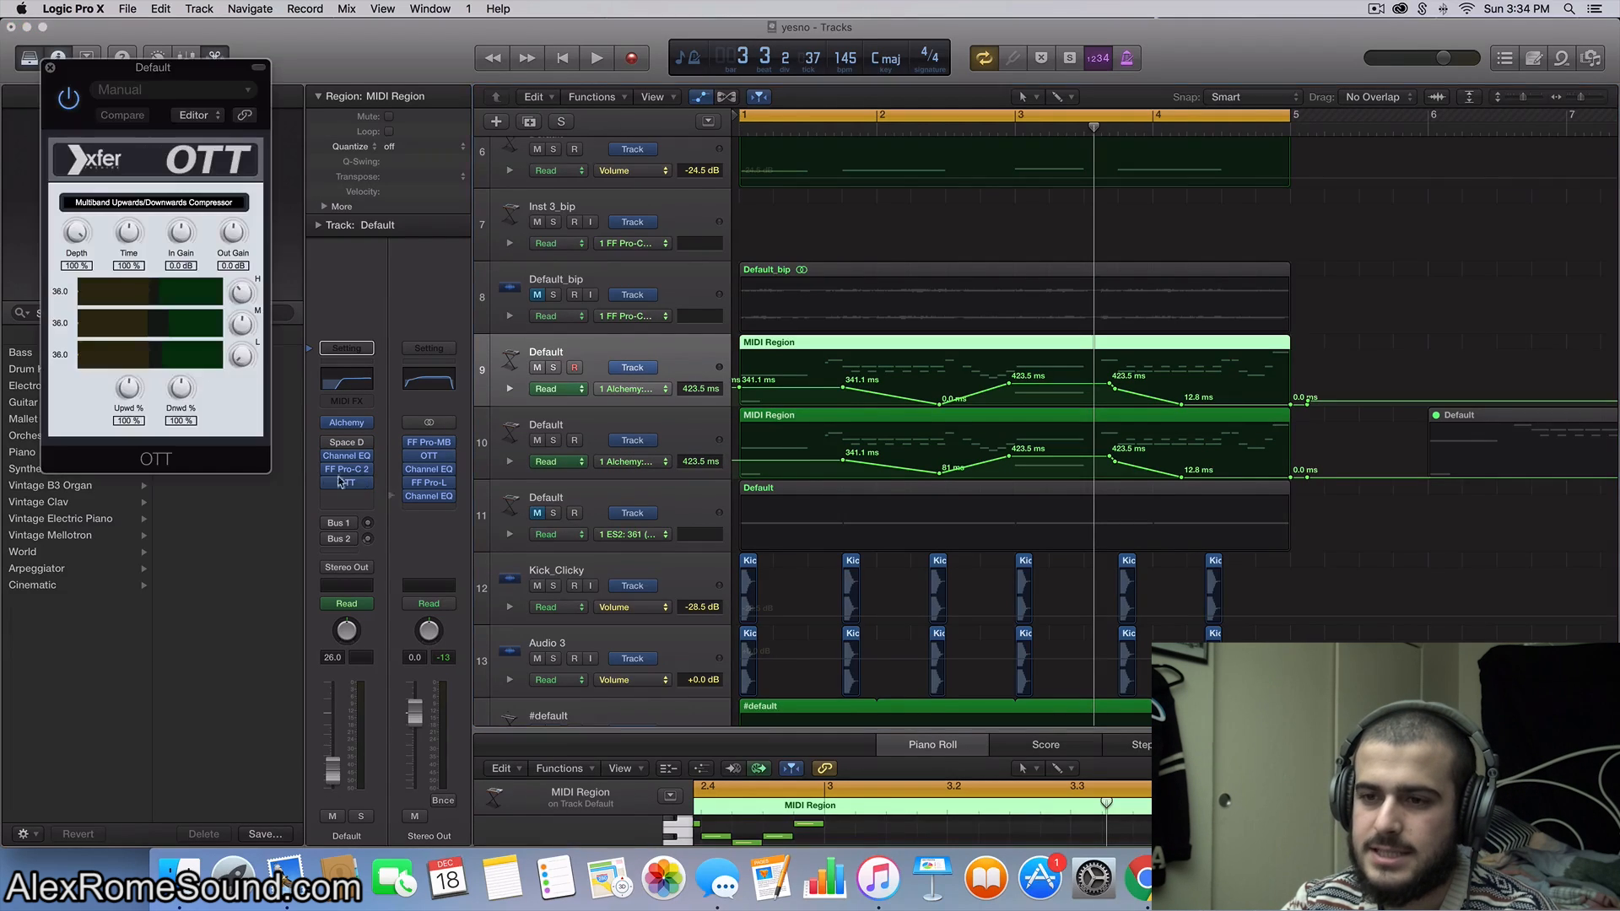
{"action": "left_click", "coordinate": [49, 67]}
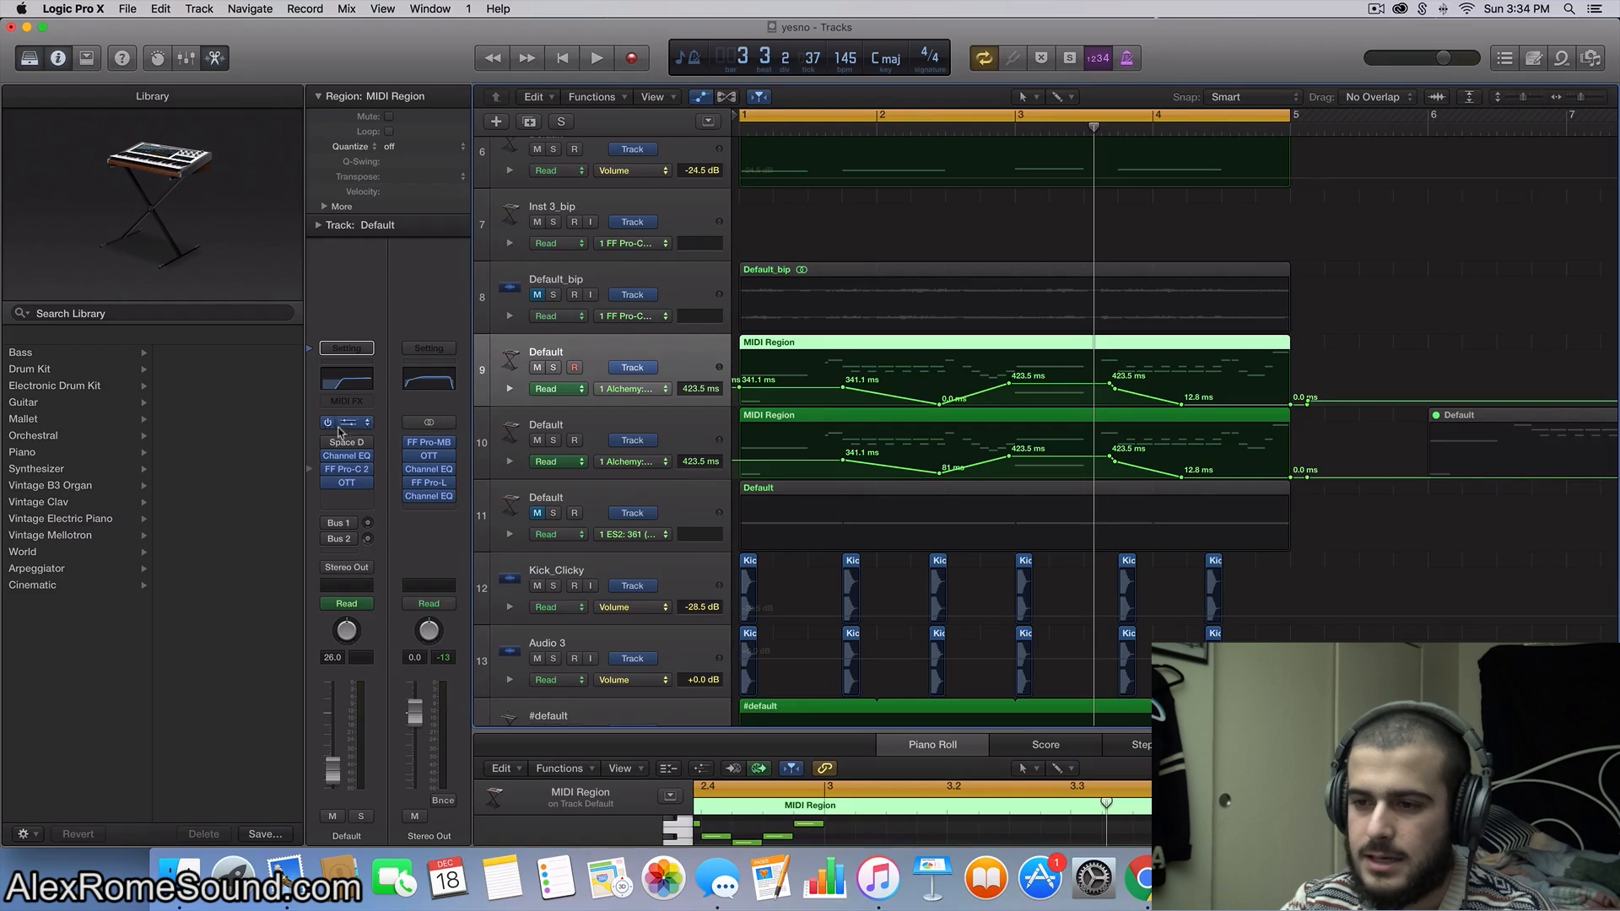
{"action": "left_click", "coordinate": [348, 484]}
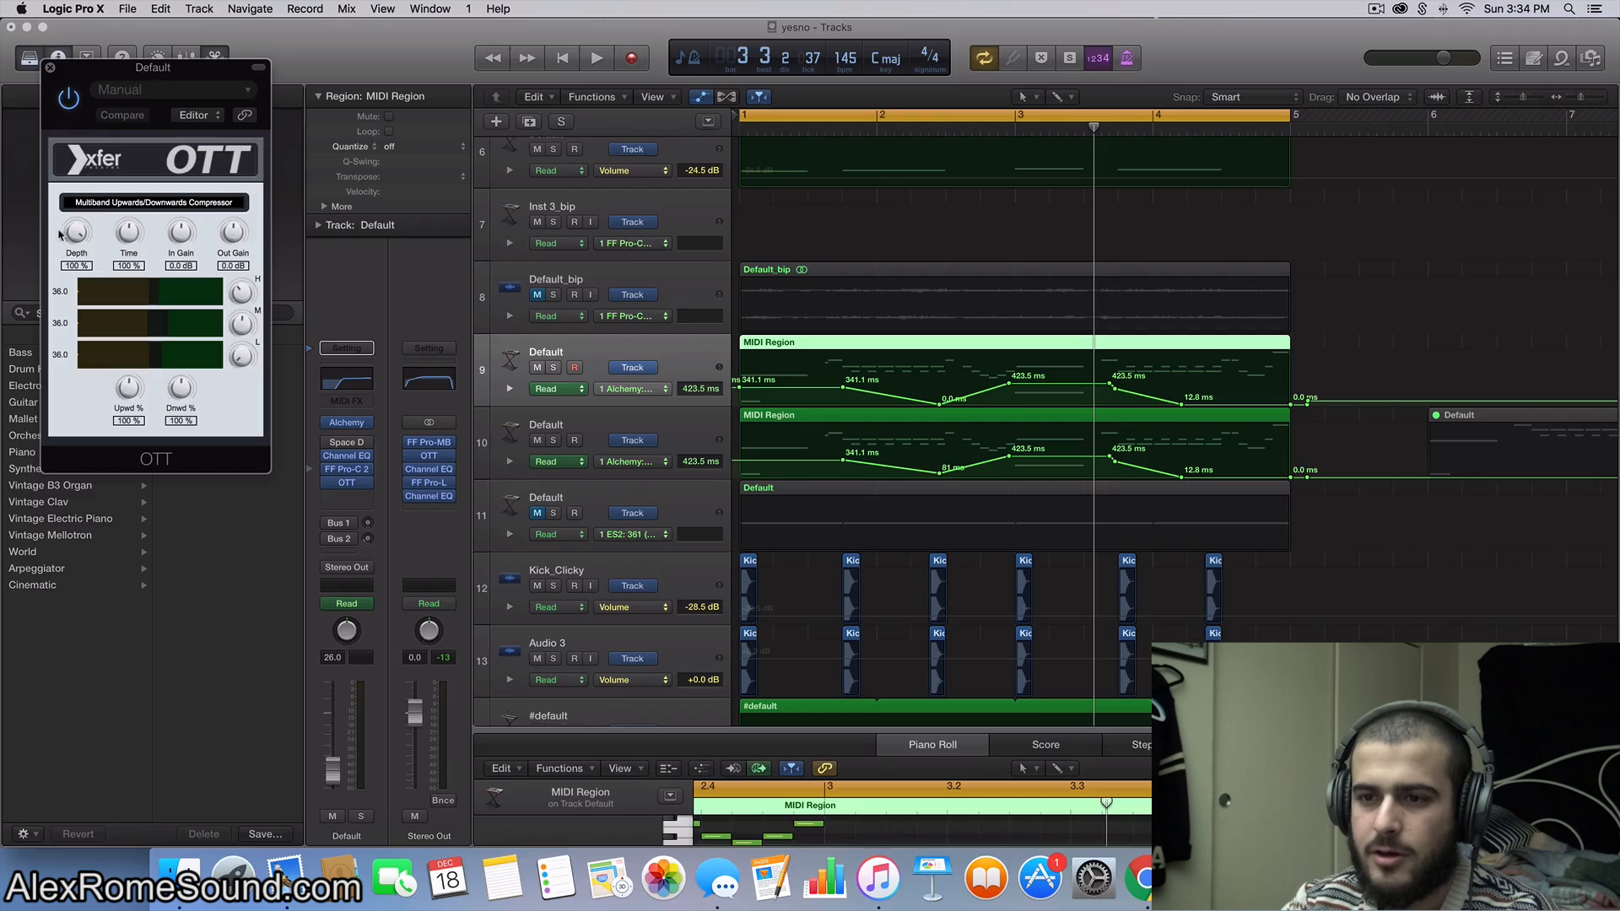
{"action": "left_click_drag", "start_coordinate": [60, 235], "coordinate": [56, 3]}
{"action": "left_click", "coordinate": [56, 4]}
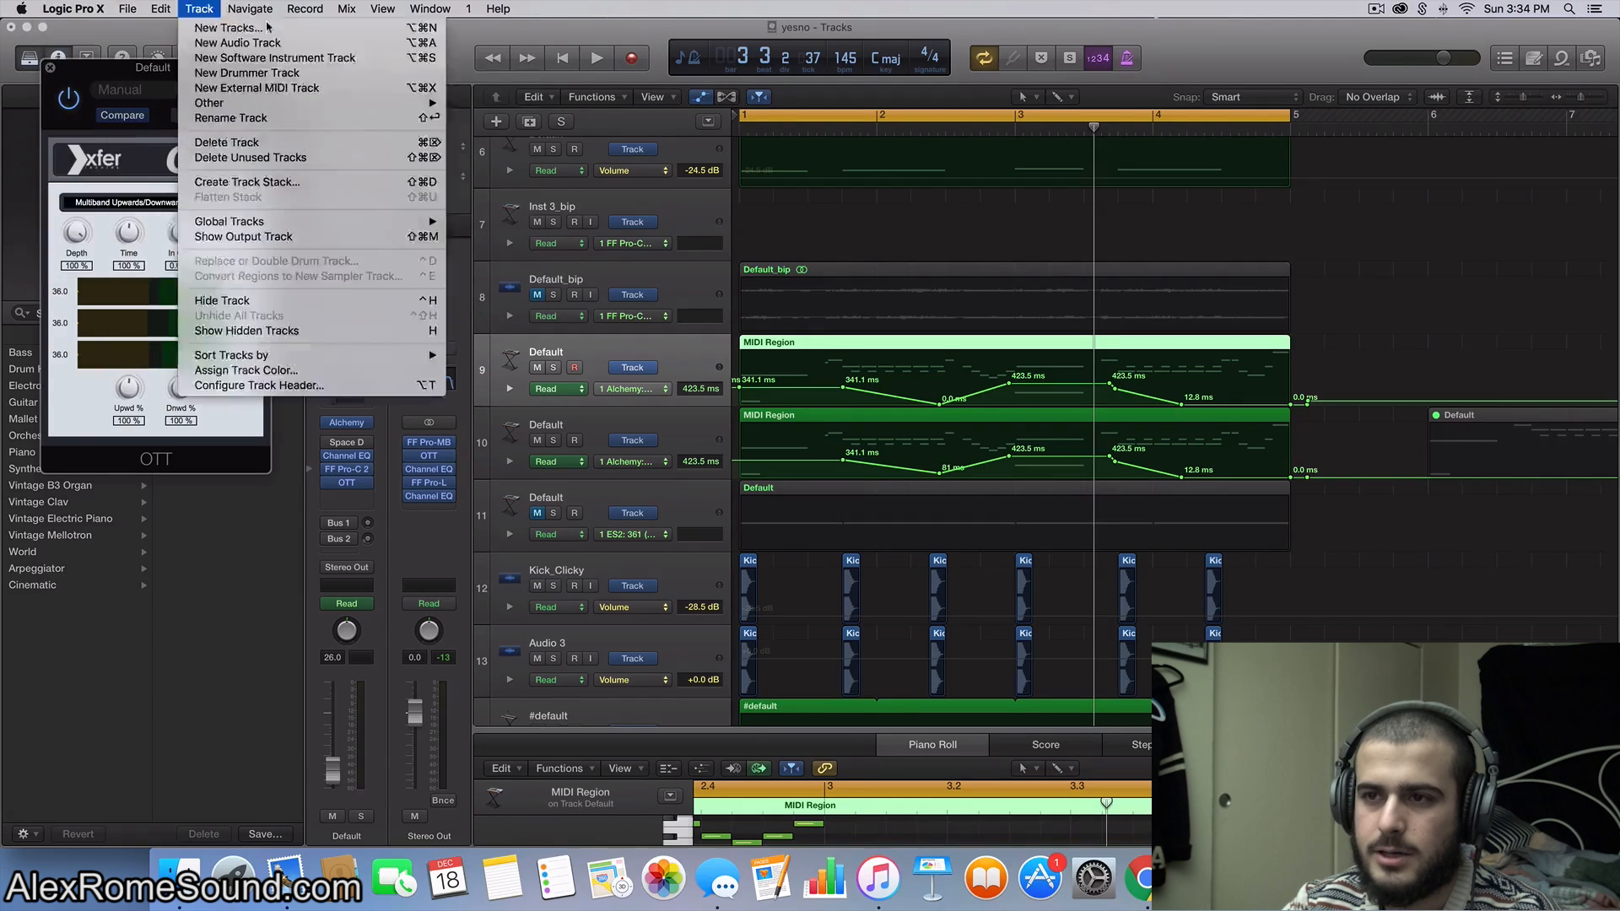
{"action": "left_click", "coordinate": [152, 26]}
{"action": "left_click", "coordinate": [152, 32]}
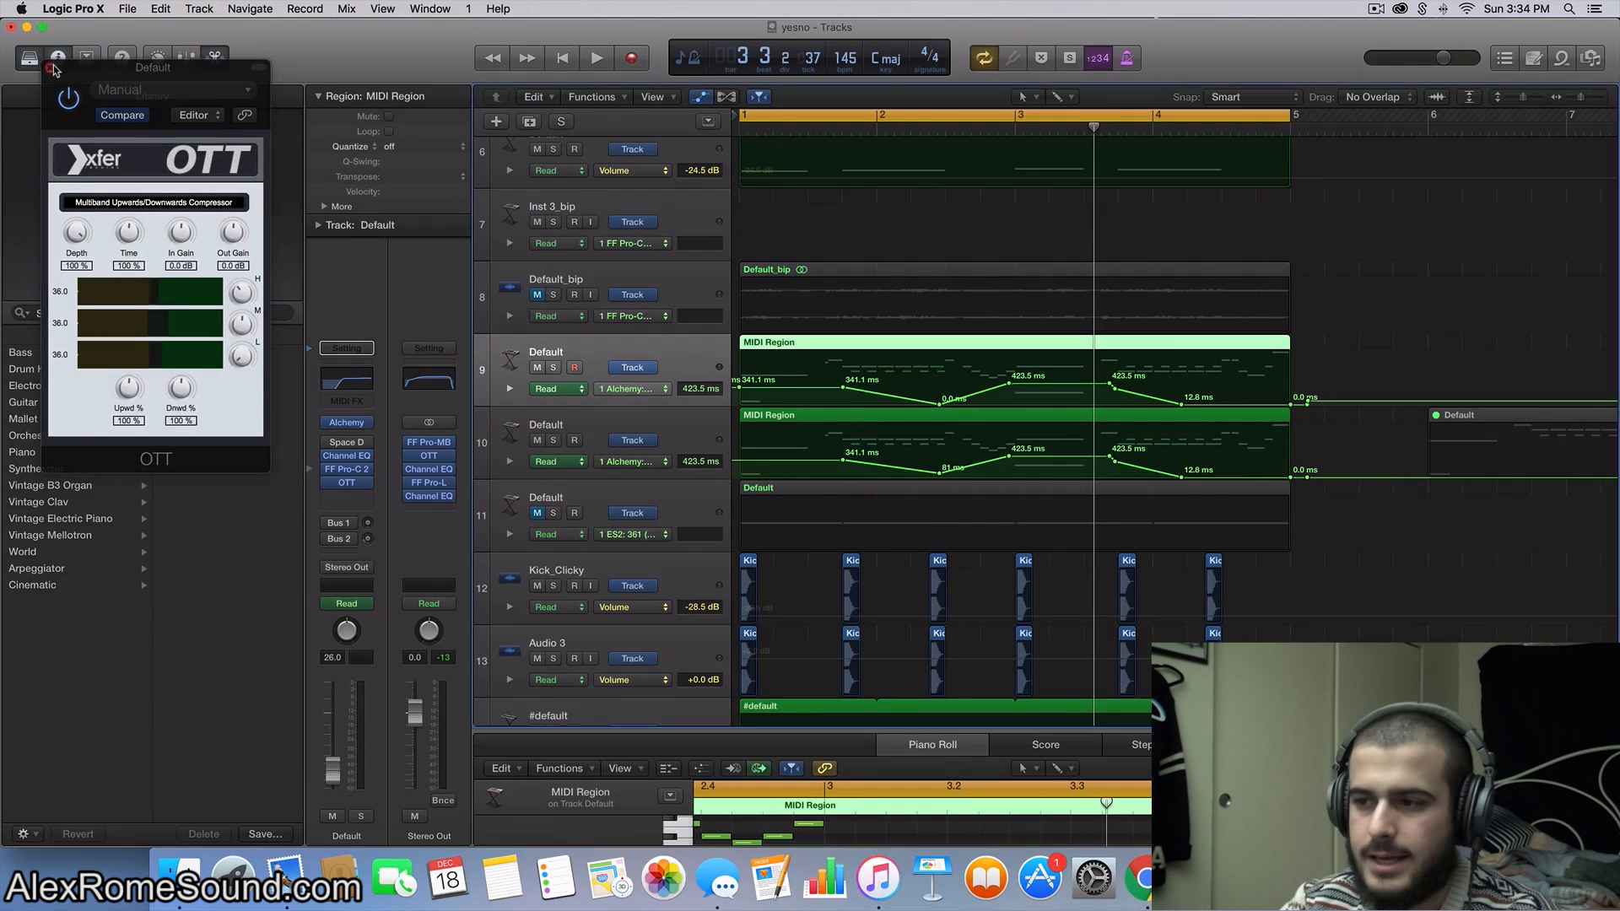
{"action": "left_click", "coordinate": [51, 67]}
Step: Play back the full four-bar arrangement with both melody layers and stop late in bar 4
{"action": "scroll", "coordinate": [734, 319], "scroll_direction": "up", "scroll_amount": 3}
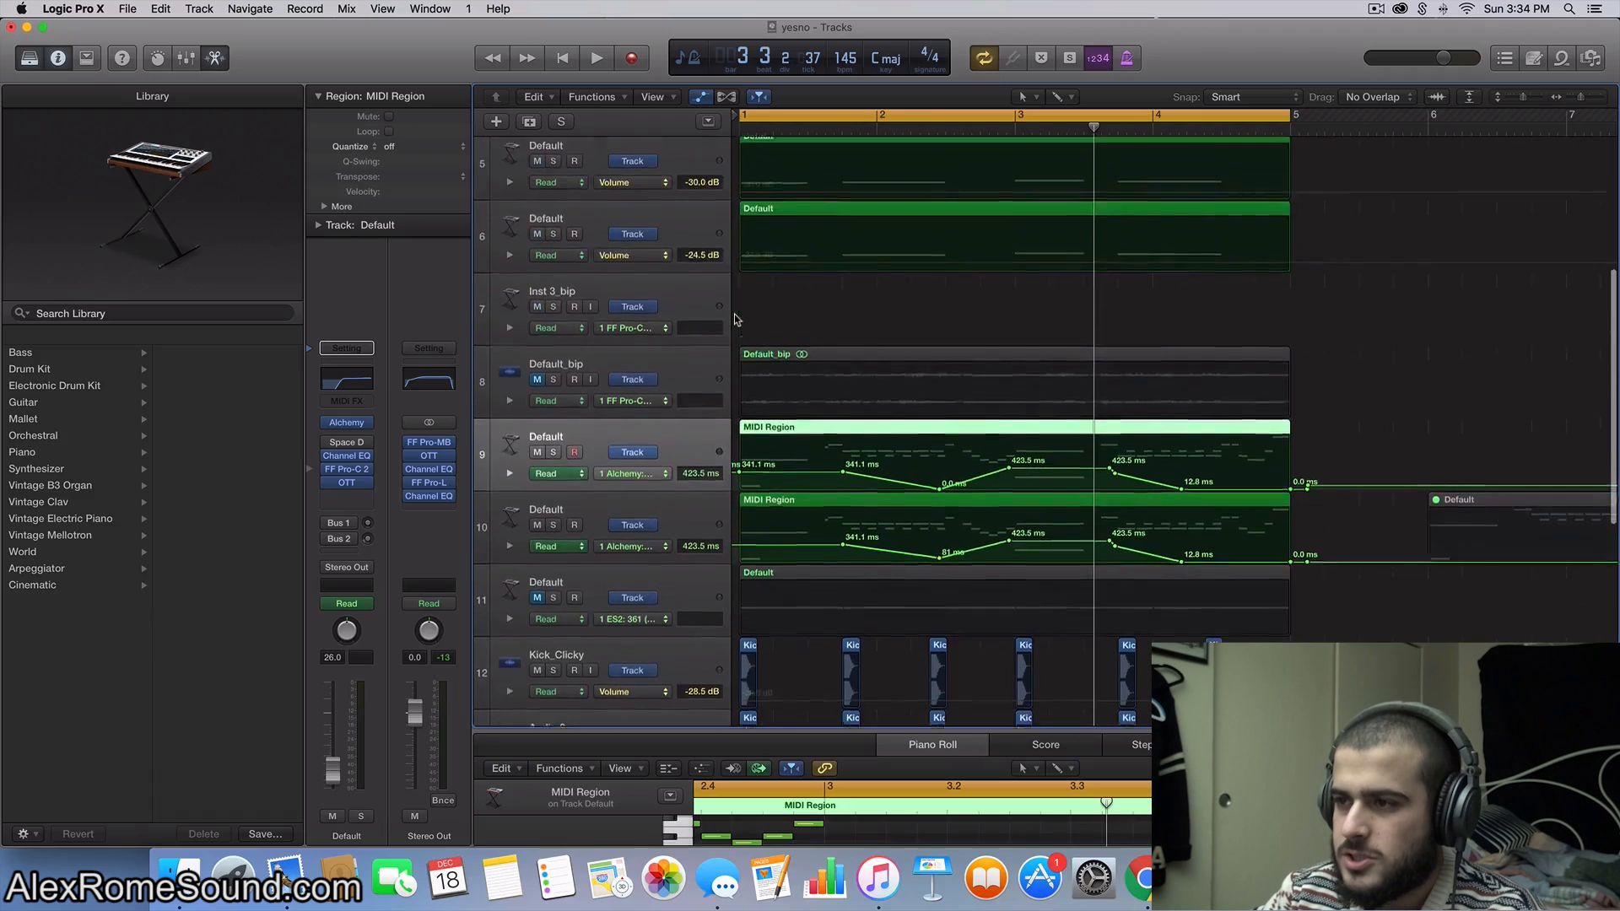
{"action": "scroll", "coordinate": [734, 319], "scroll_direction": "down", "scroll_amount": 3}
{"action": "scroll", "coordinate": [734, 319], "scroll_direction": "up", "scroll_amount": 5}
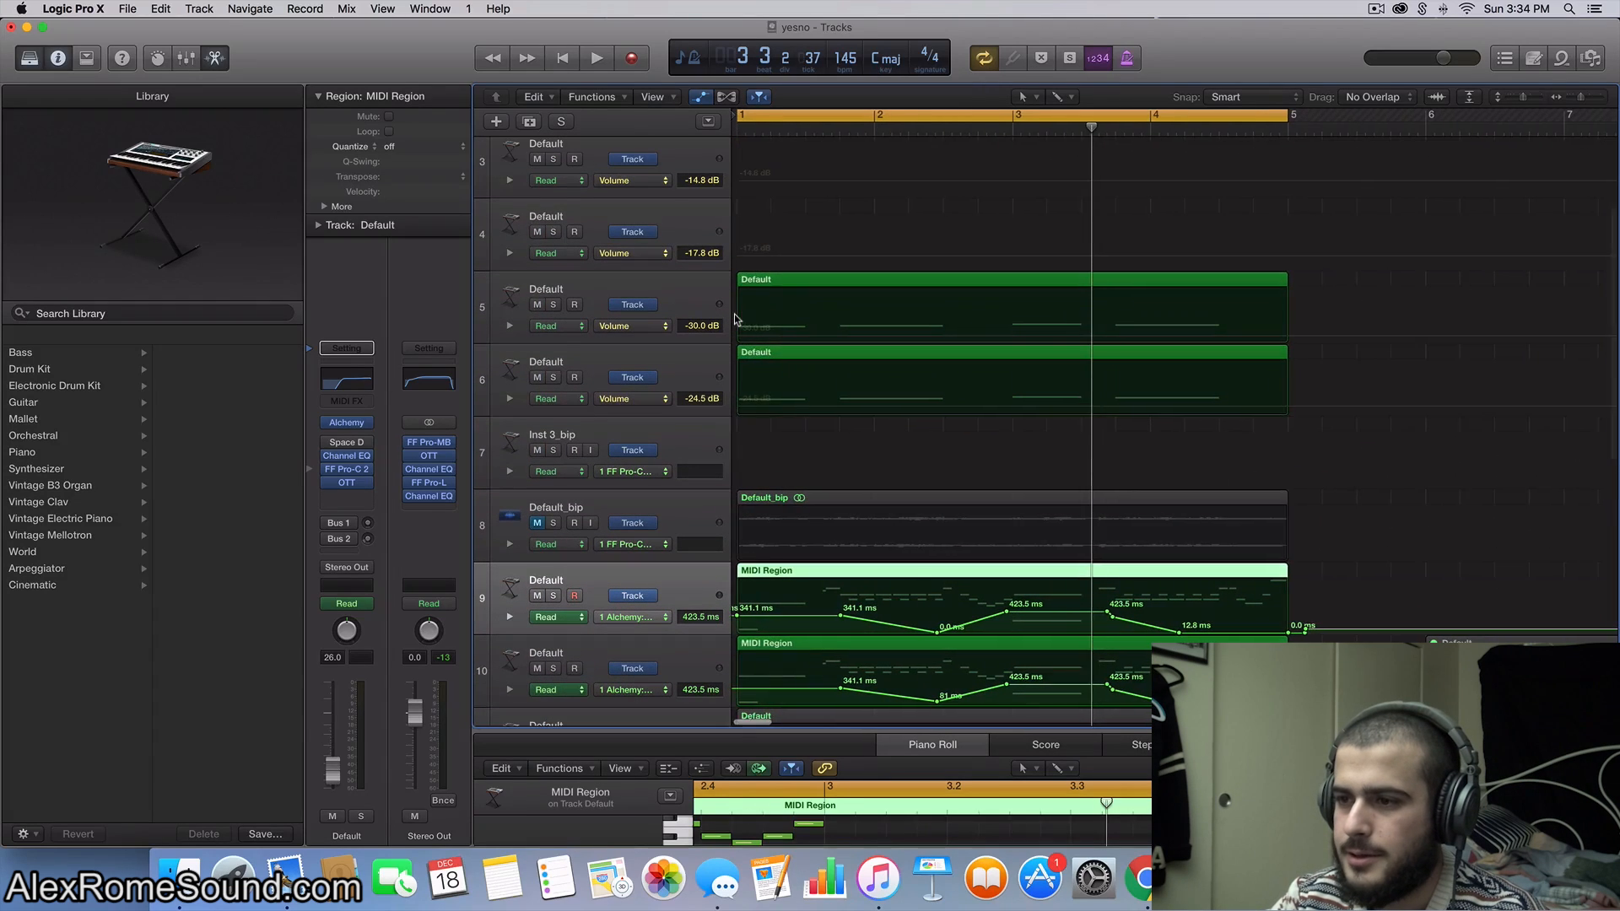
{"action": "key", "text": "space"}
{"action": "scroll", "coordinate": [734, 319], "scroll_direction": "down", "scroll_amount": 1}
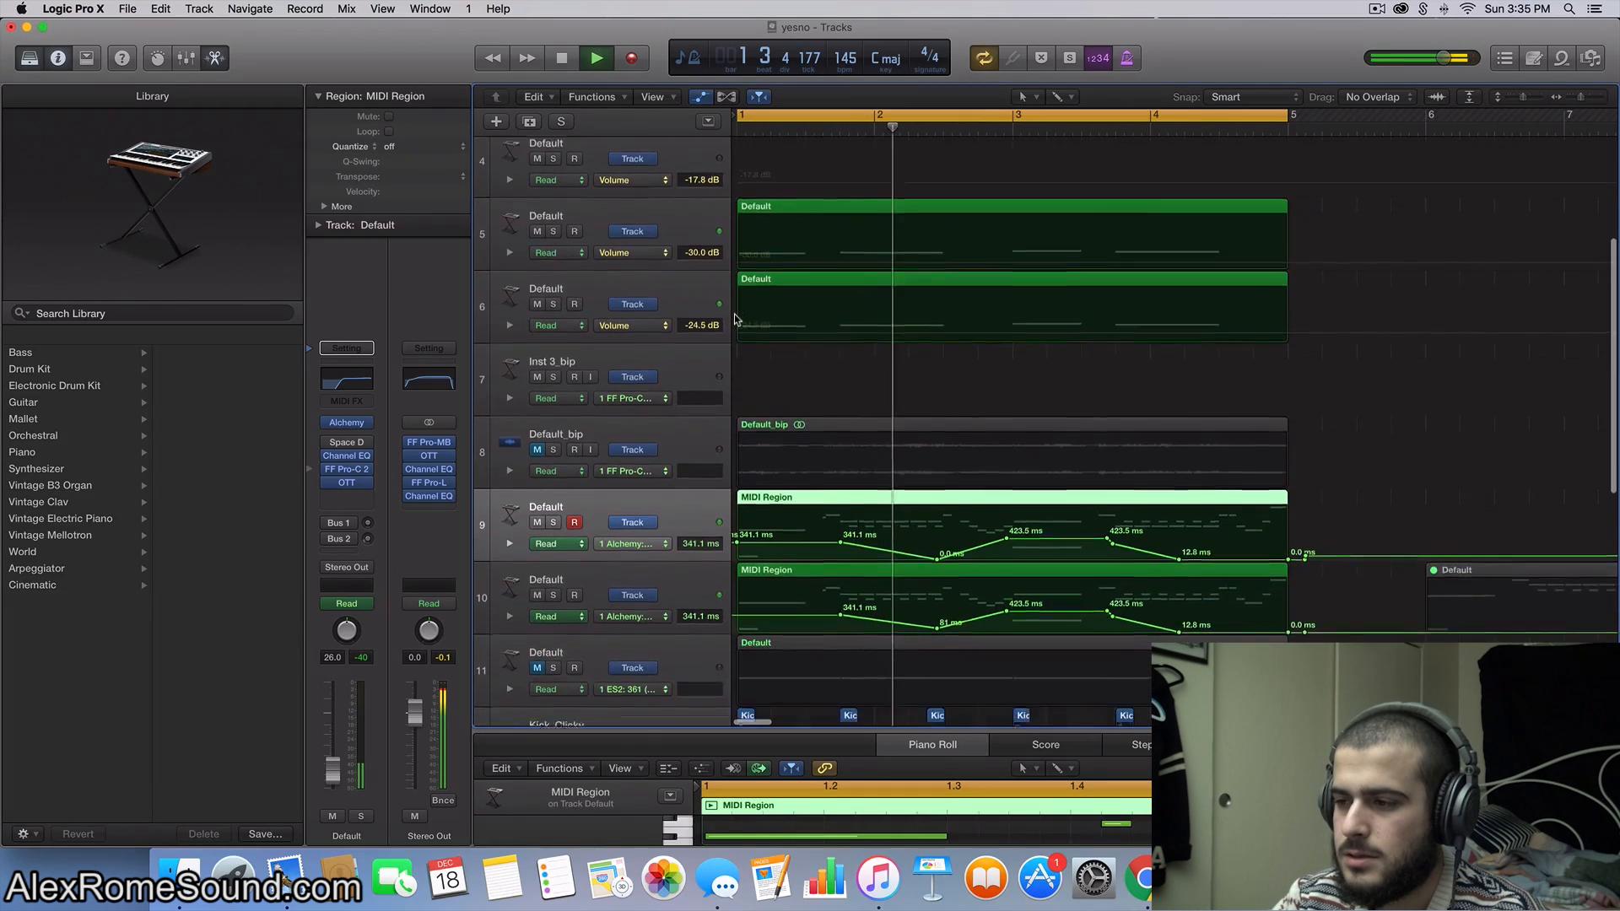
{"action": "scroll", "coordinate": [734, 319], "scroll_direction": "down", "scroll_amount": 1}
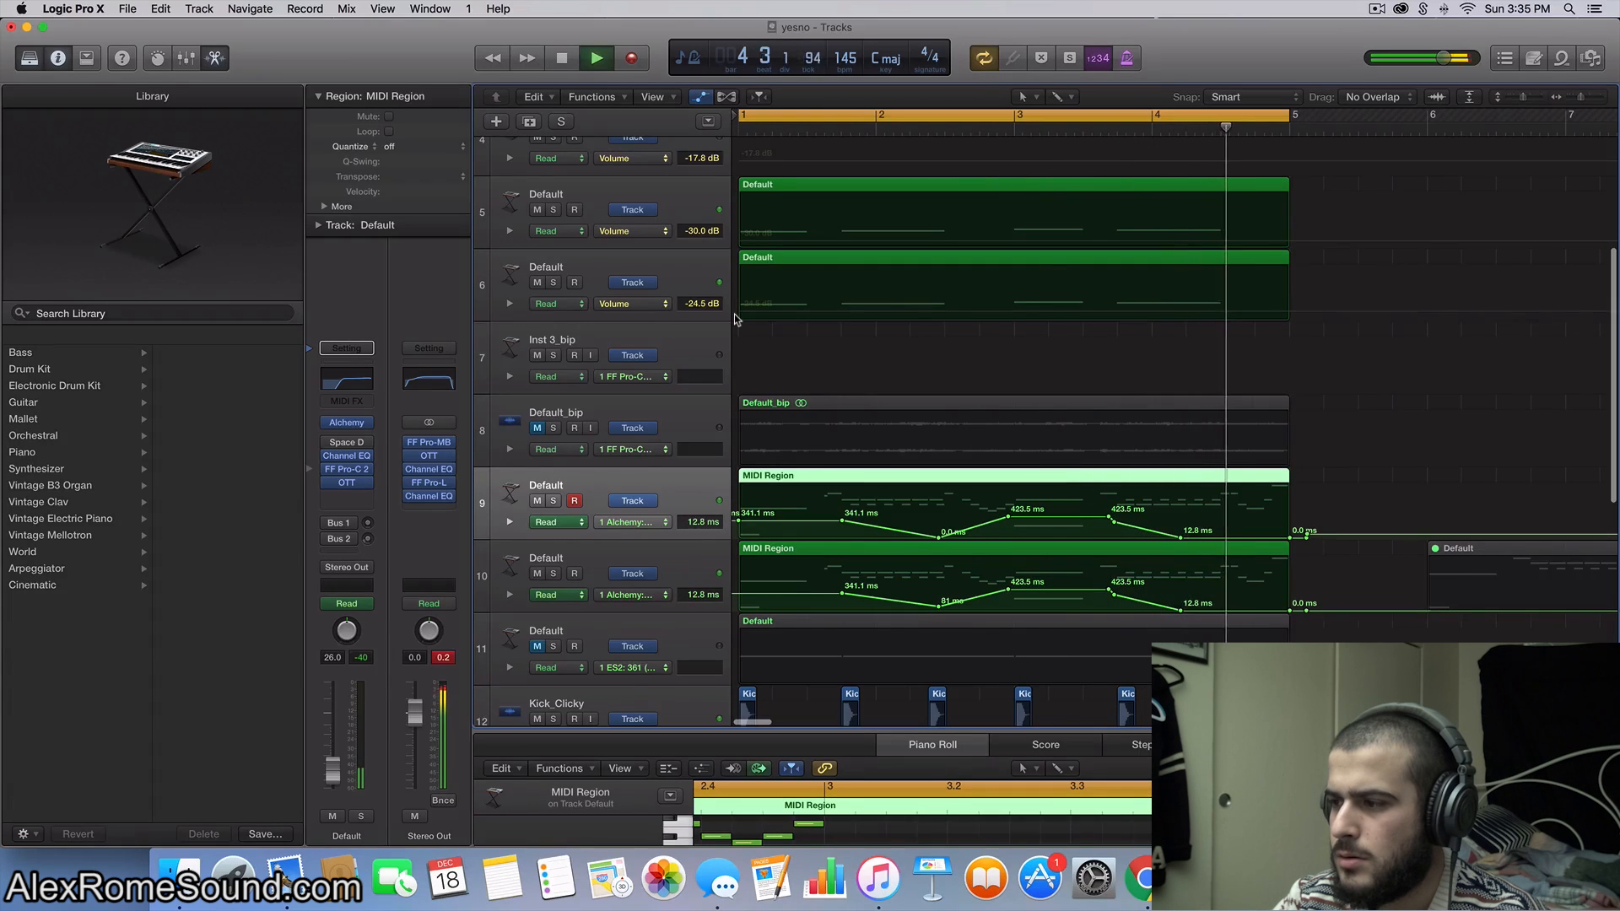
{"action": "key", "text": "space"}
Step: Solo tracks 5 and 6 together, play back the four bars, and unsolo both tracks
{"action": "left_click", "coordinate": [554, 283]}
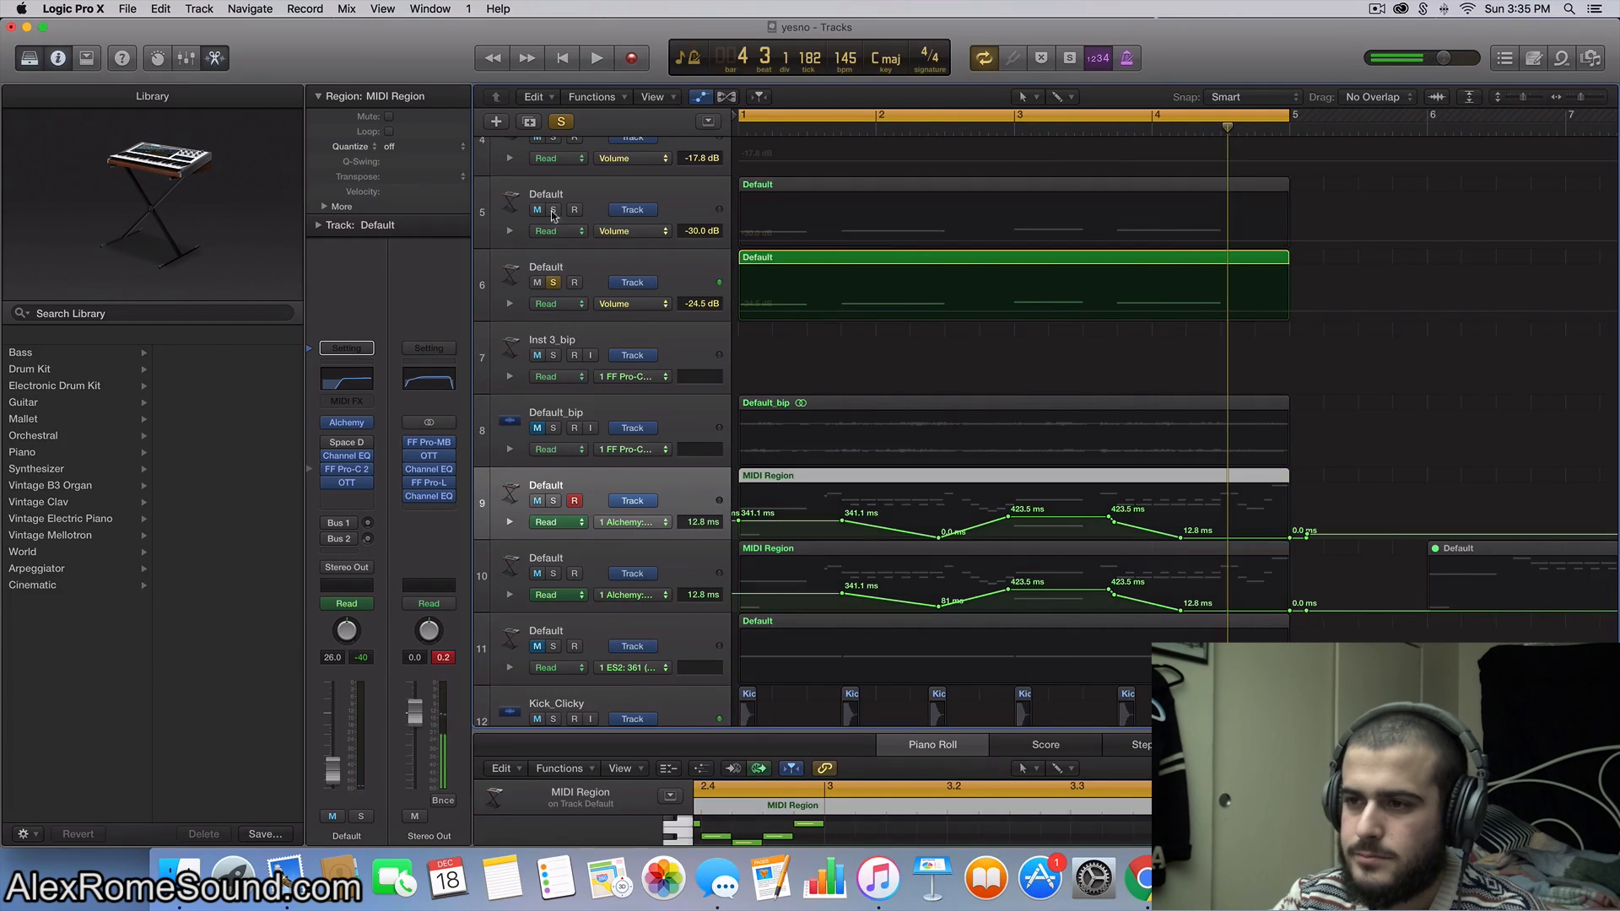
{"action": "left_click", "coordinate": [553, 210]}
{"action": "scroll", "coordinate": [761, 349], "scroll_direction": "up", "scroll_amount": 3}
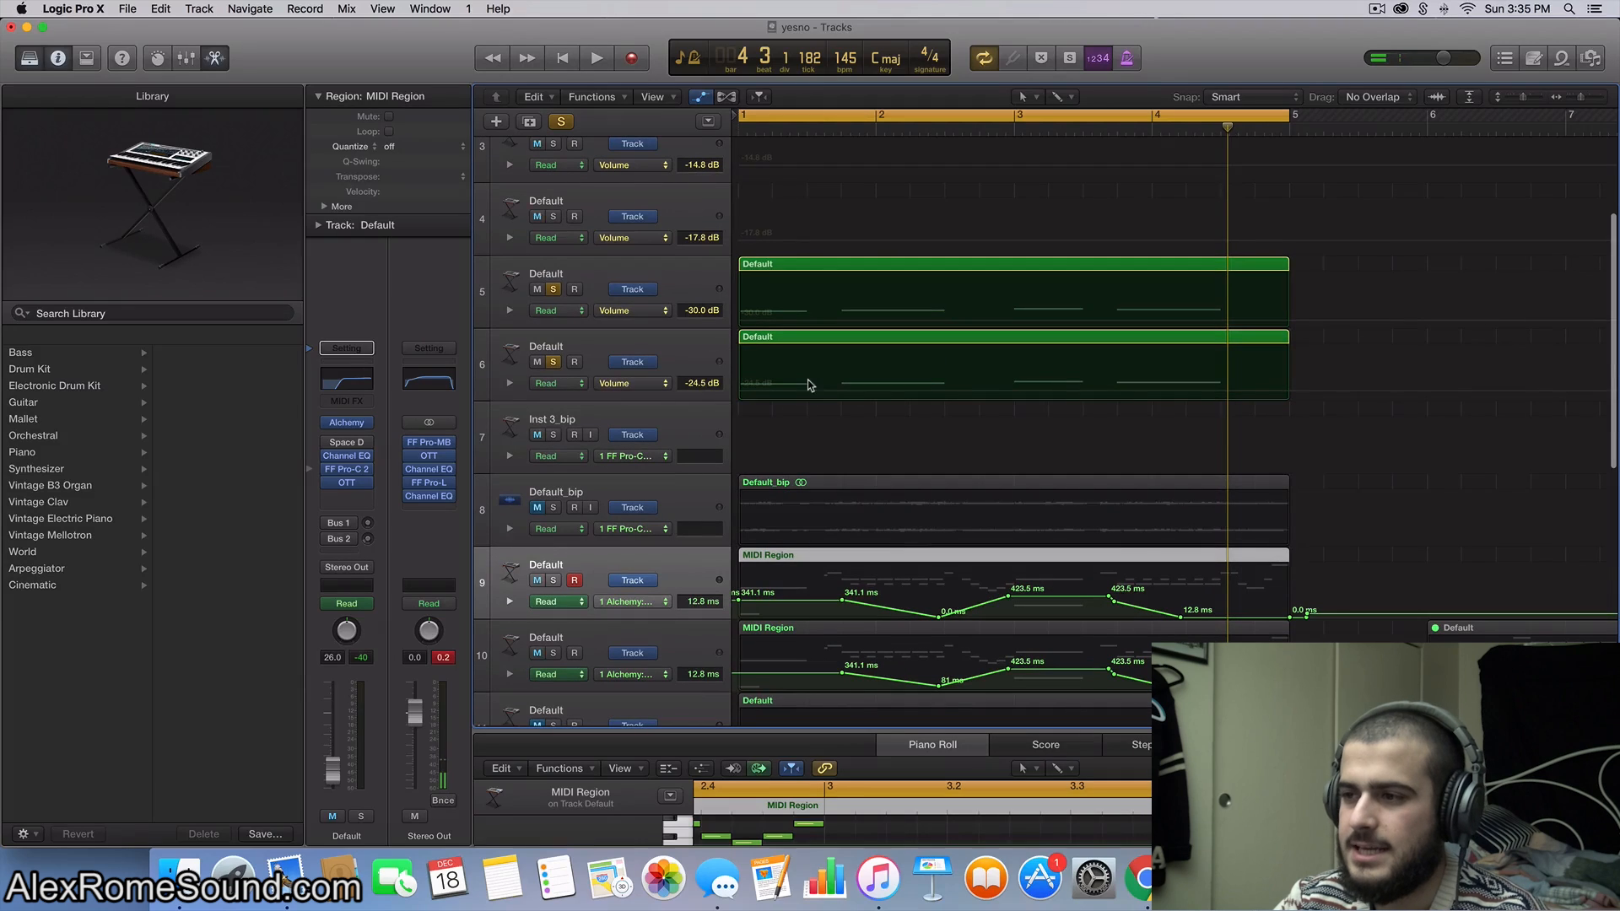
{"action": "key", "text": "space"}
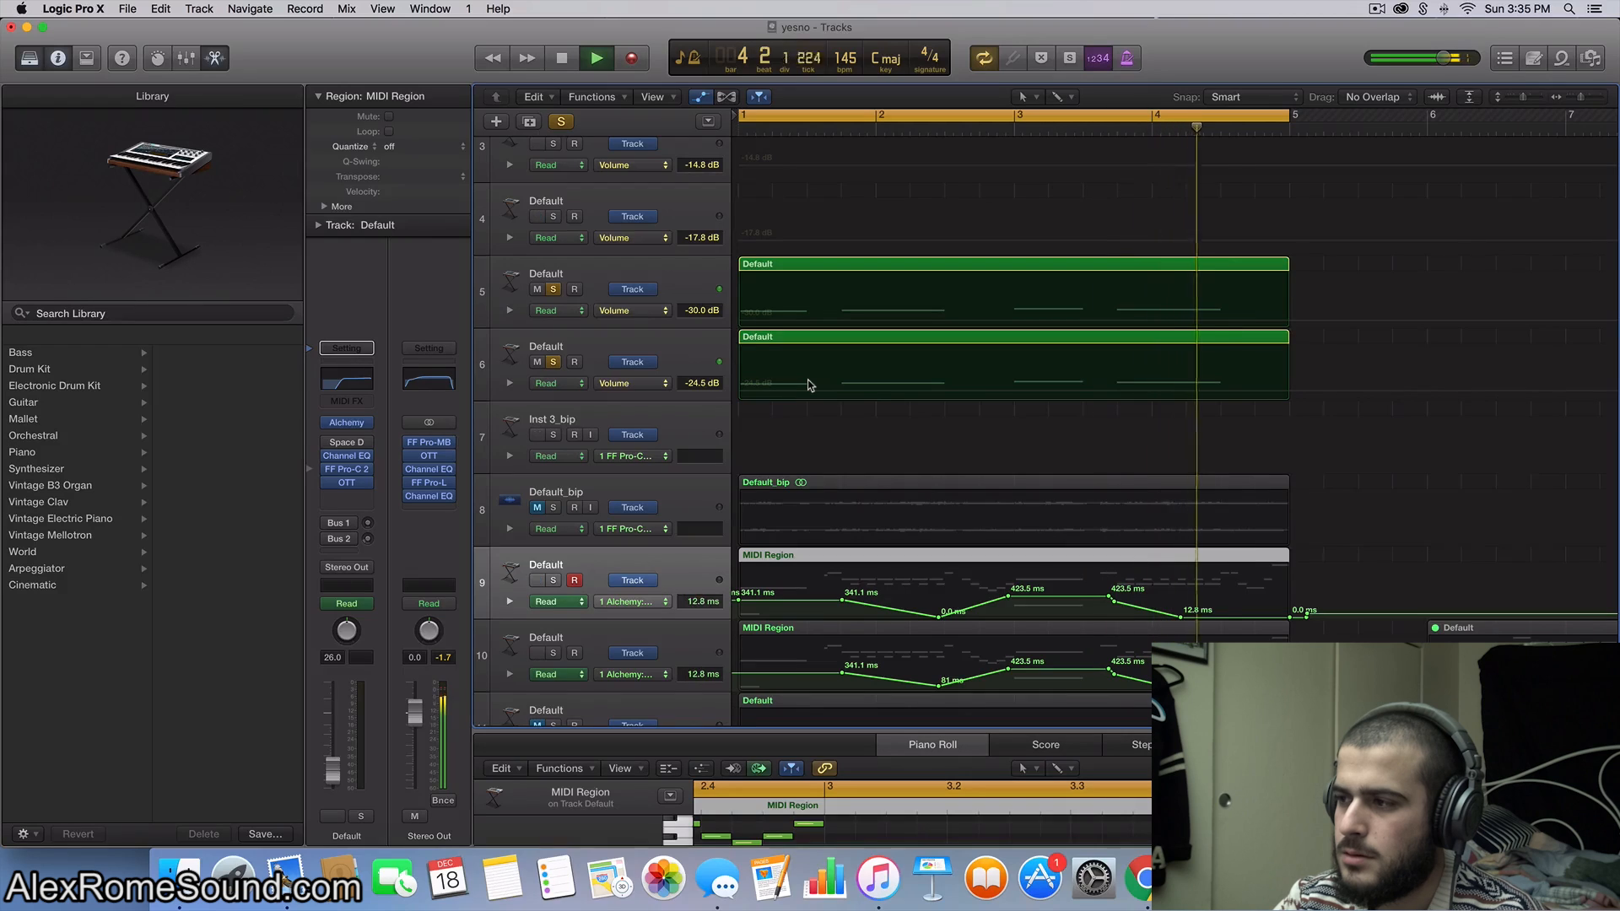
{"action": "key", "text": "space"}
{"action": "left_click", "coordinate": [552, 288]}
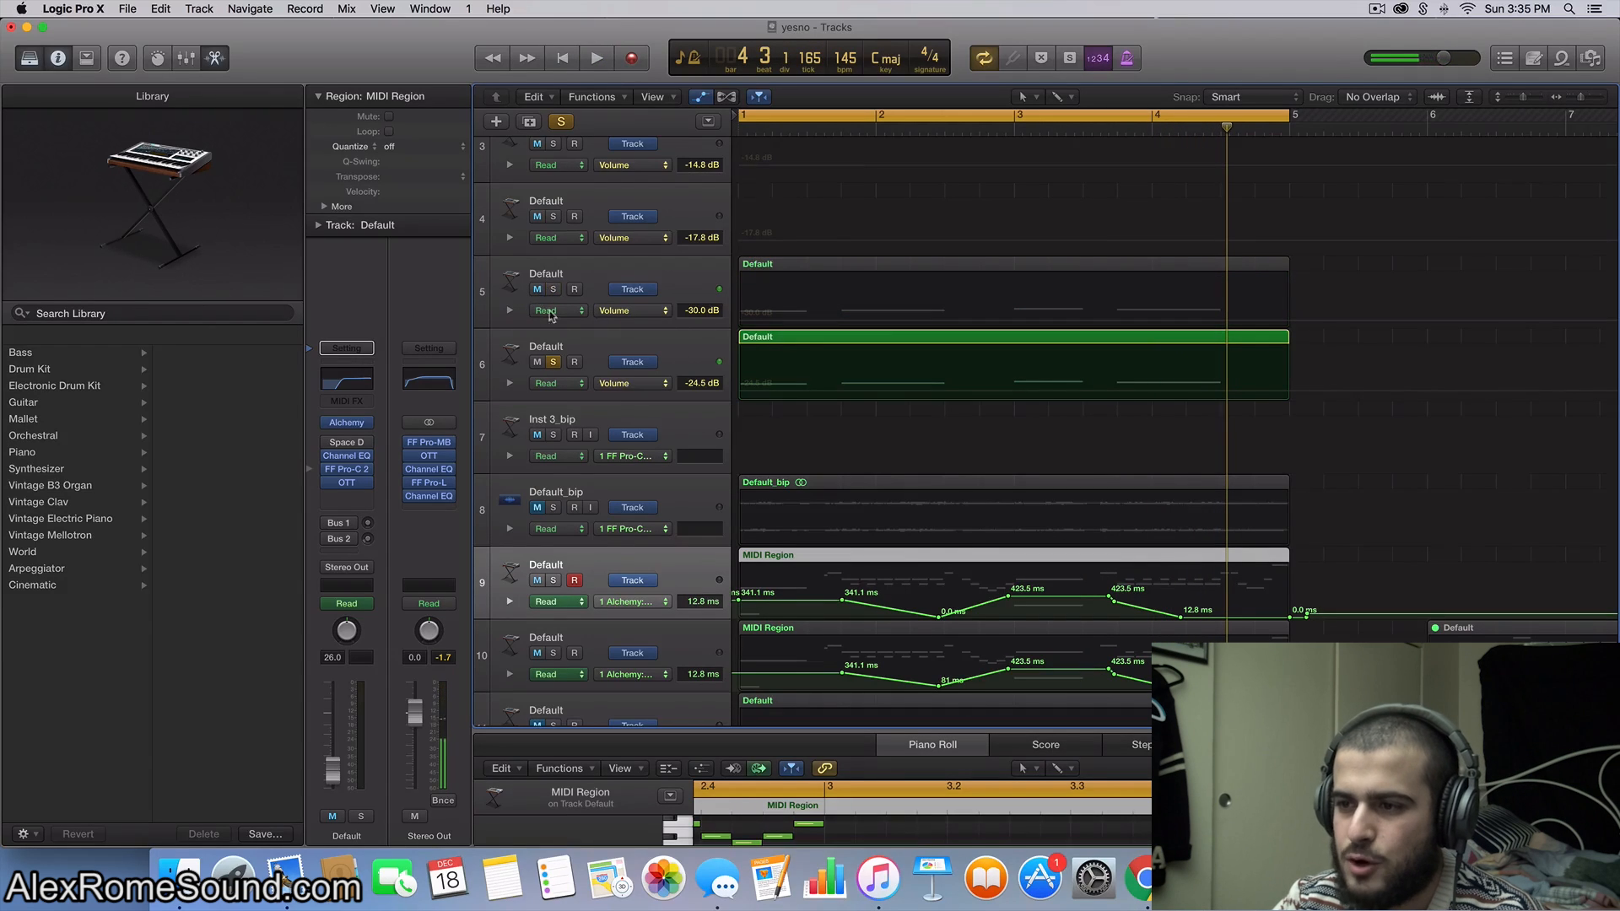
{"action": "left_click", "coordinate": [553, 362]}
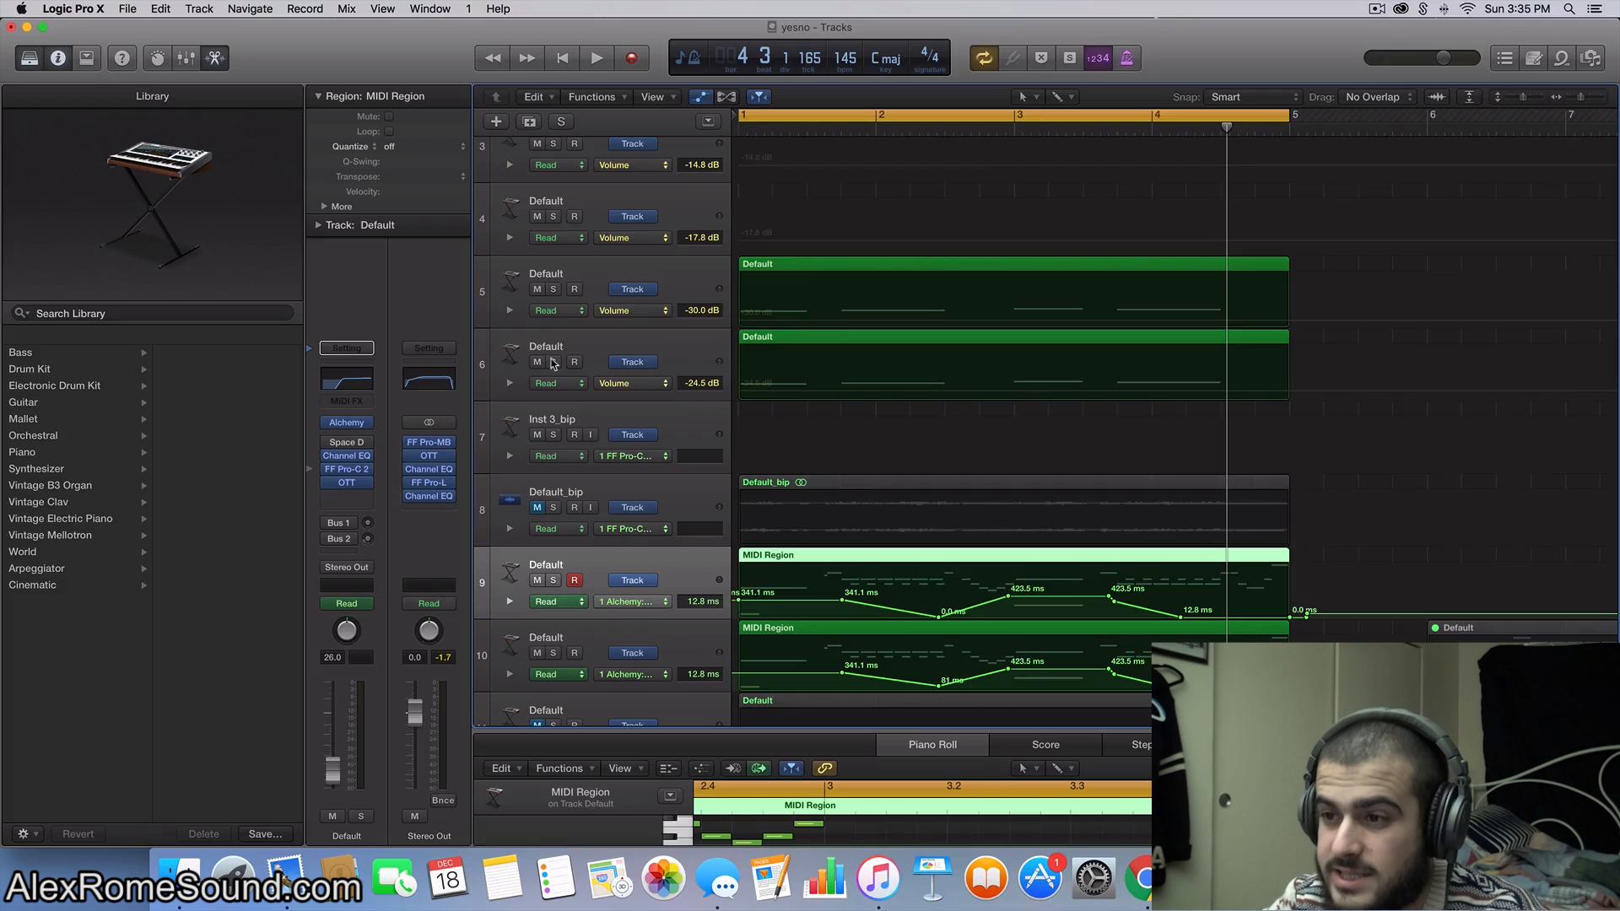
Step: Solo and select track 6, and audition its Default region by itself
{"action": "left_click", "coordinate": [553, 362]}
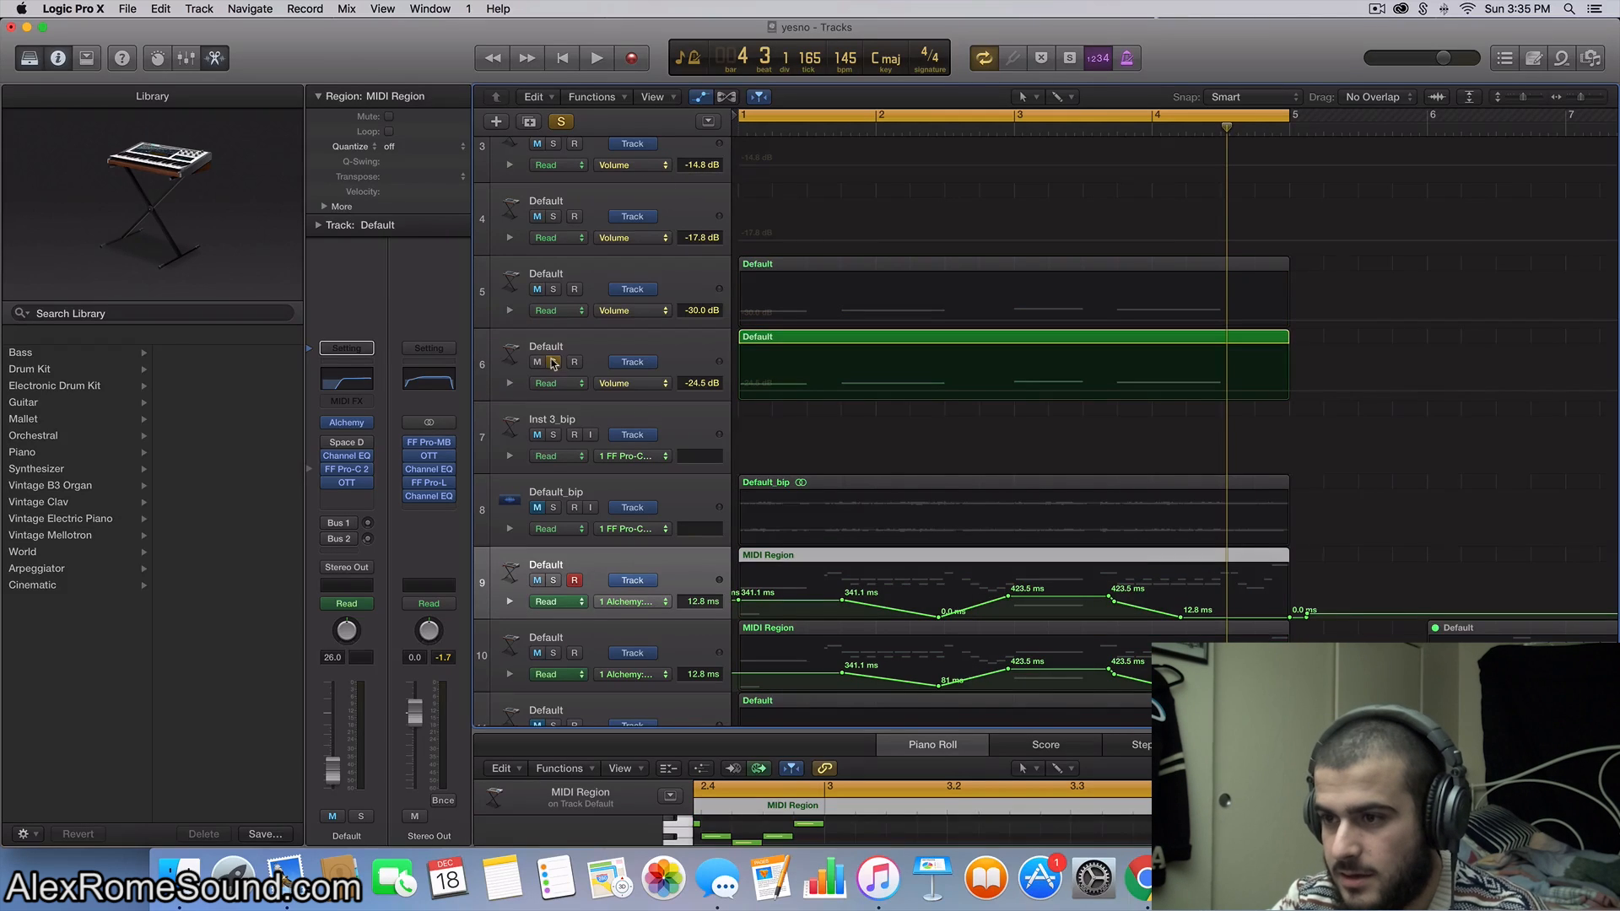
{"action": "left_click", "coordinate": [681, 338]}
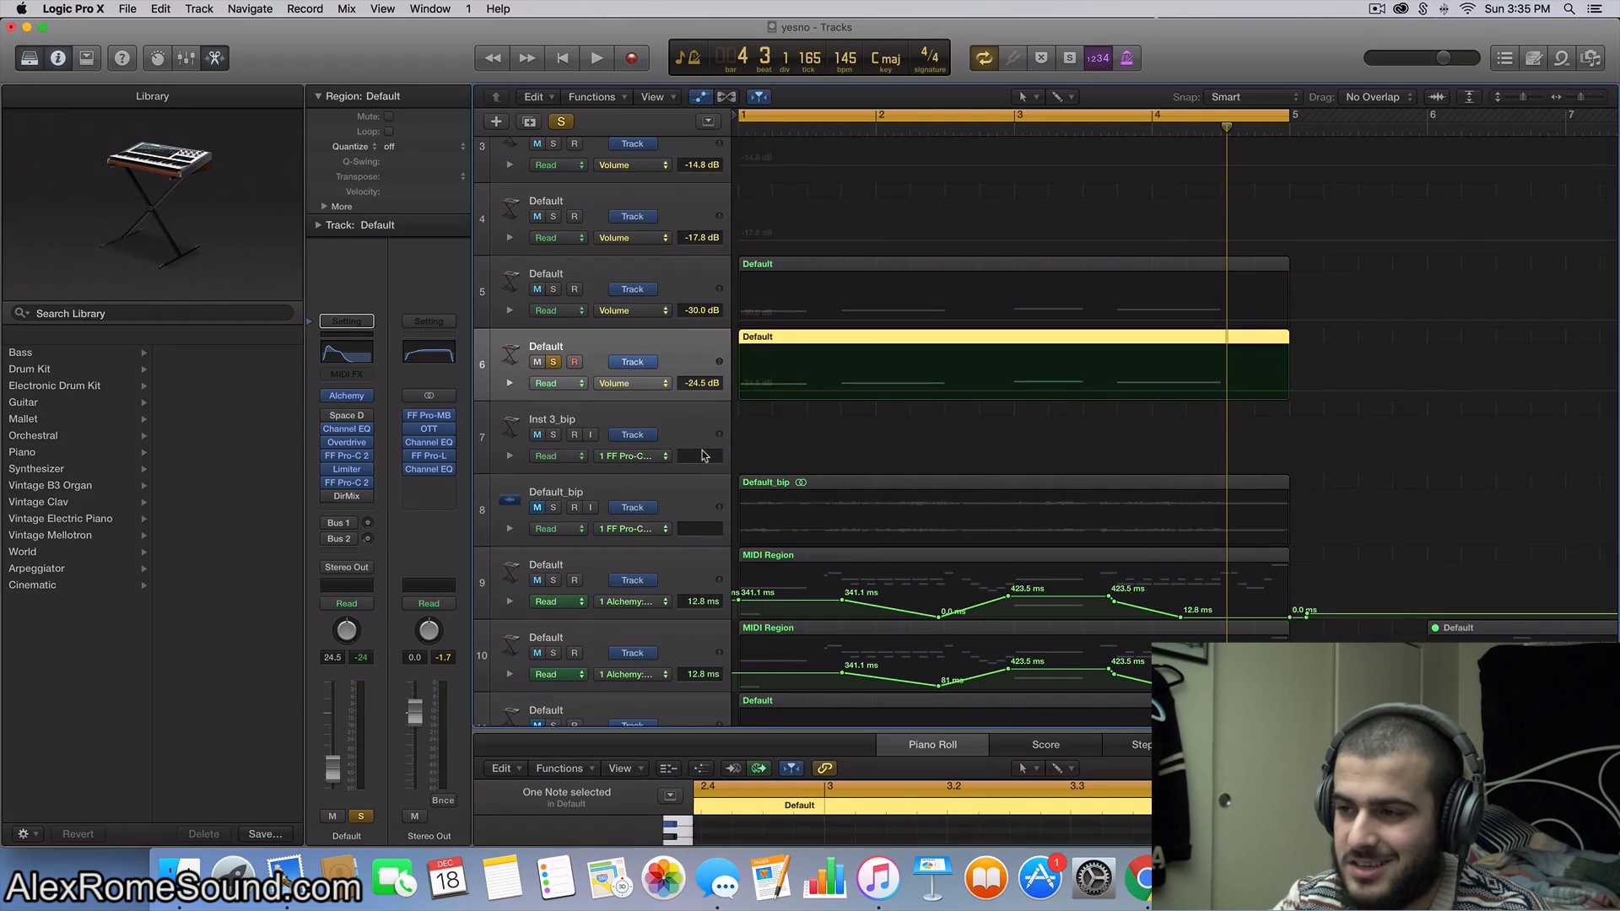
{"action": "key", "text": "space"}
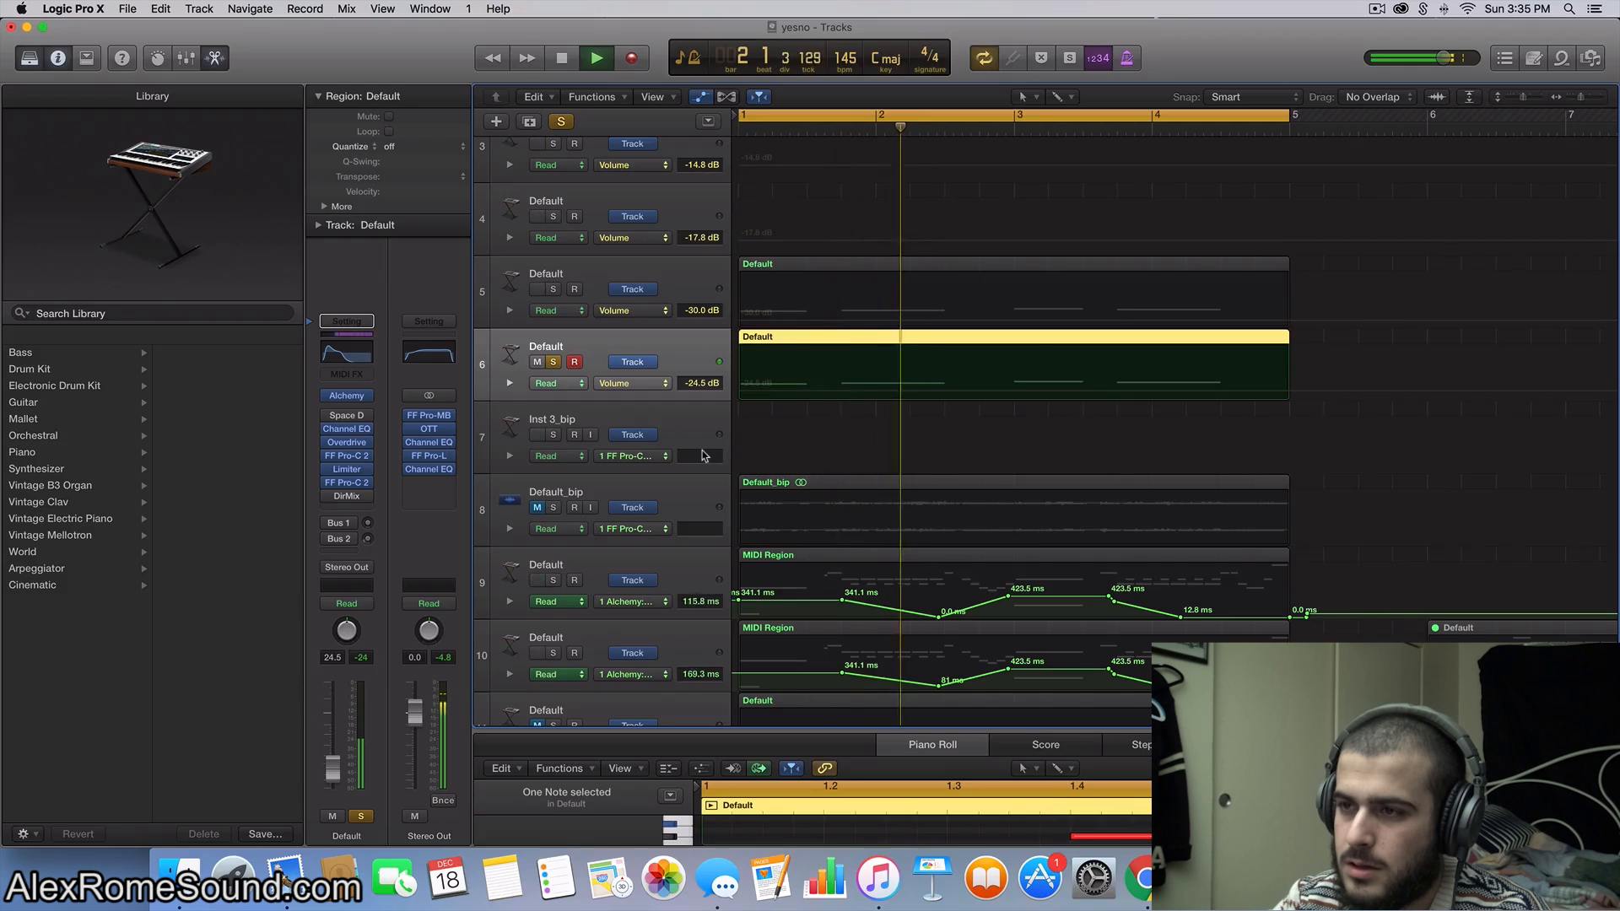
{"action": "key", "text": "space"}
Step: Add a software instrument track below track 6 and move track 6's Default region onto it at bar 1
{"action": "left_click", "coordinate": [189, 9]}
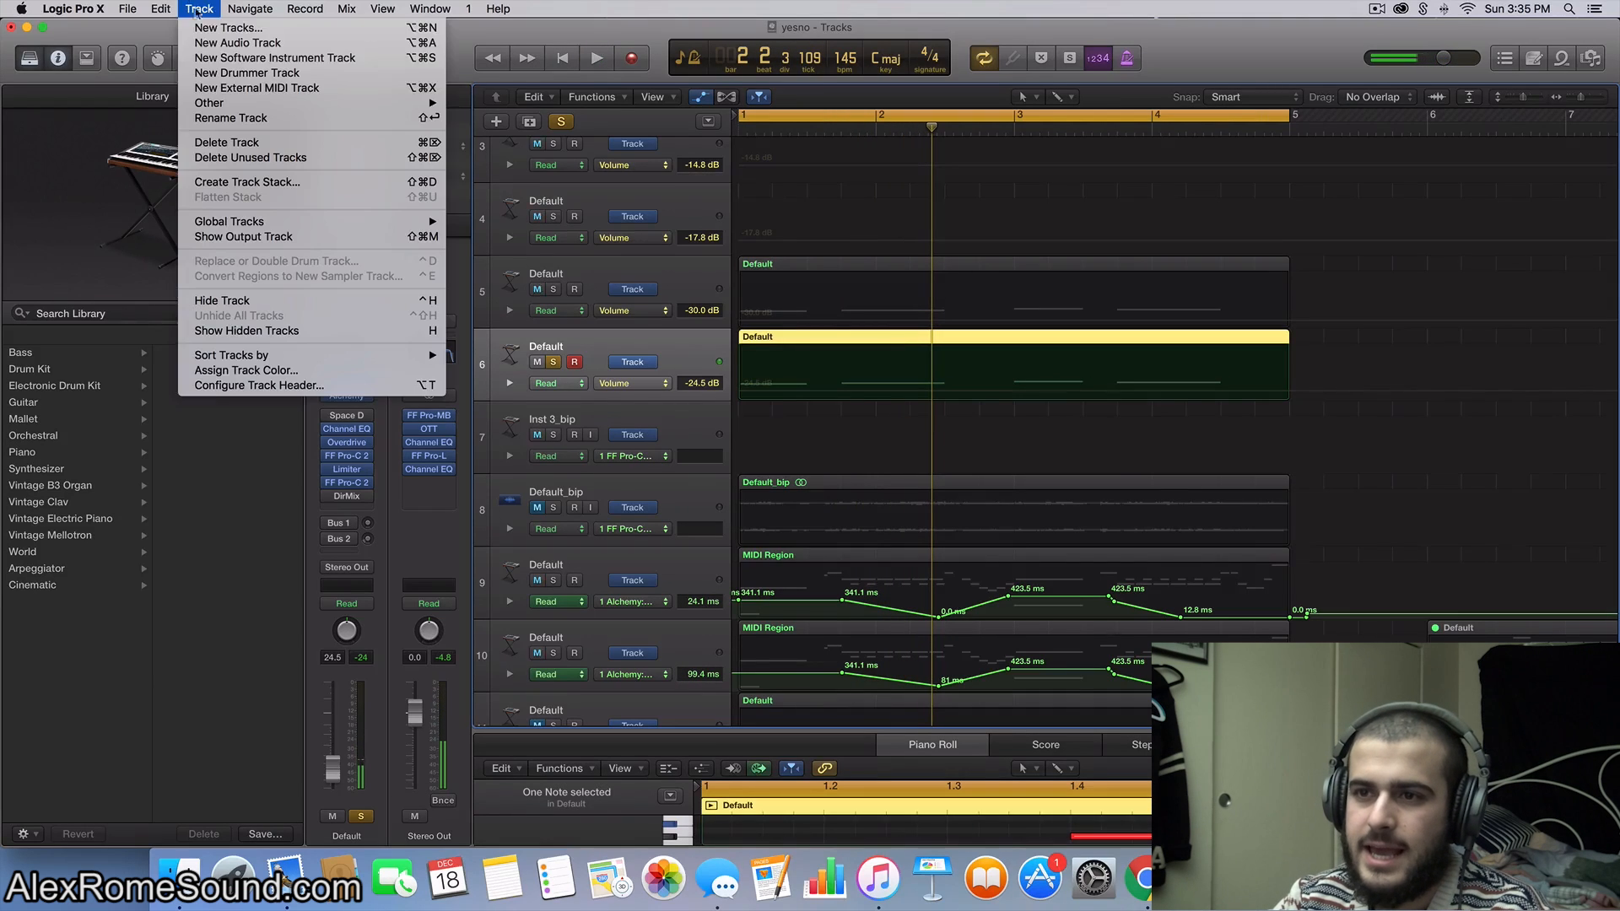
{"action": "left_click", "coordinate": [228, 51]}
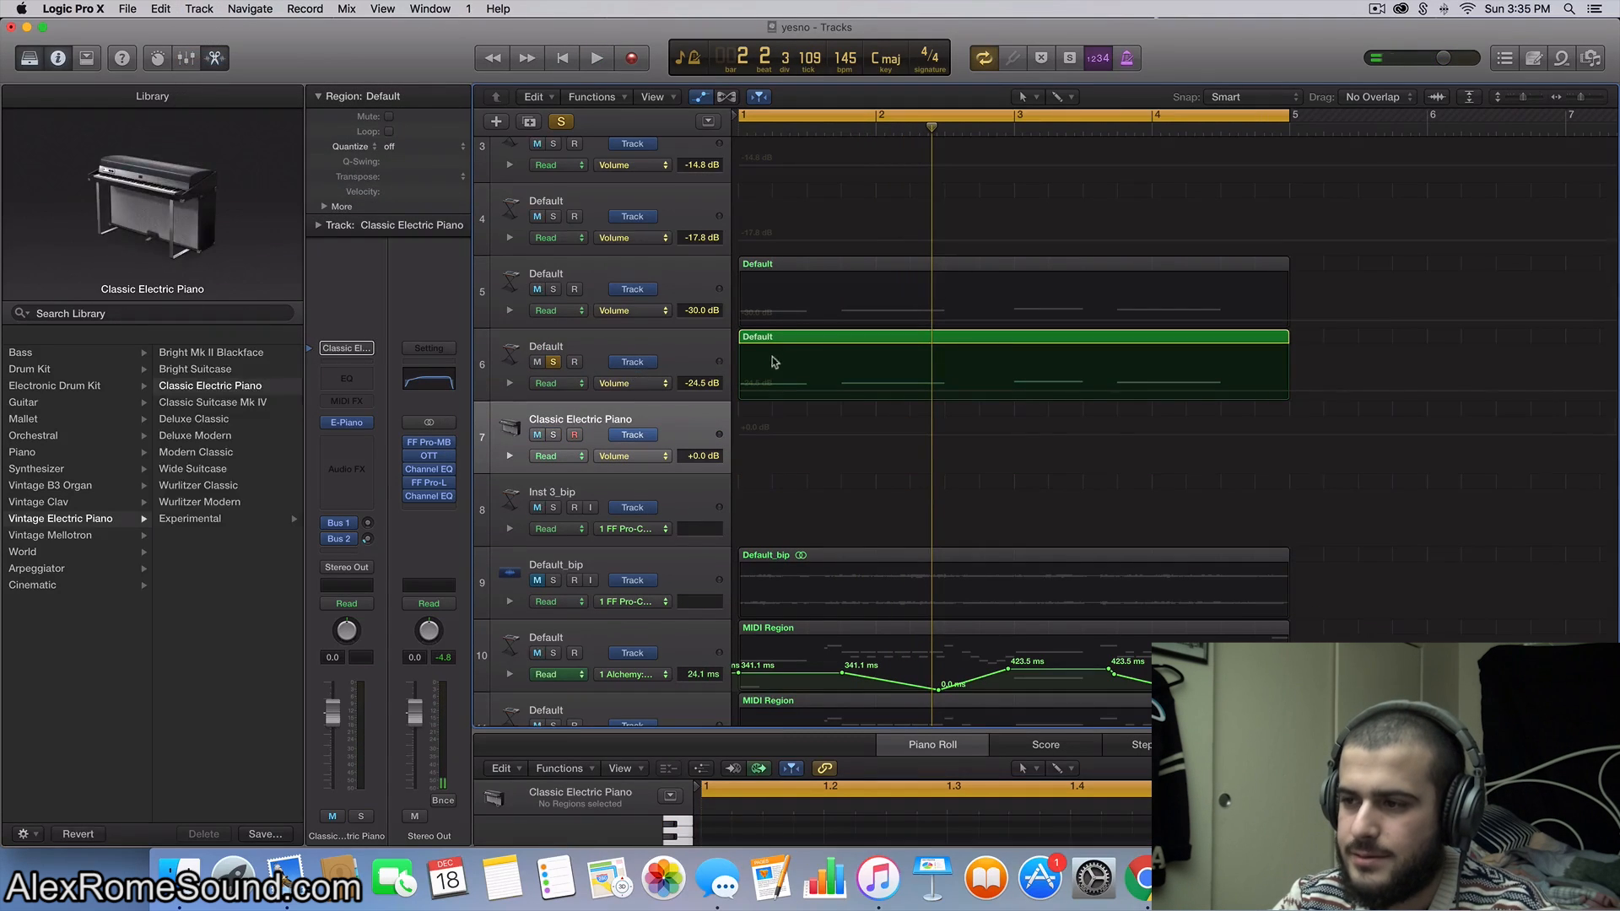
{"action": "left_click_drag", "start_coordinate": [783, 343], "coordinate": [768, 416]}
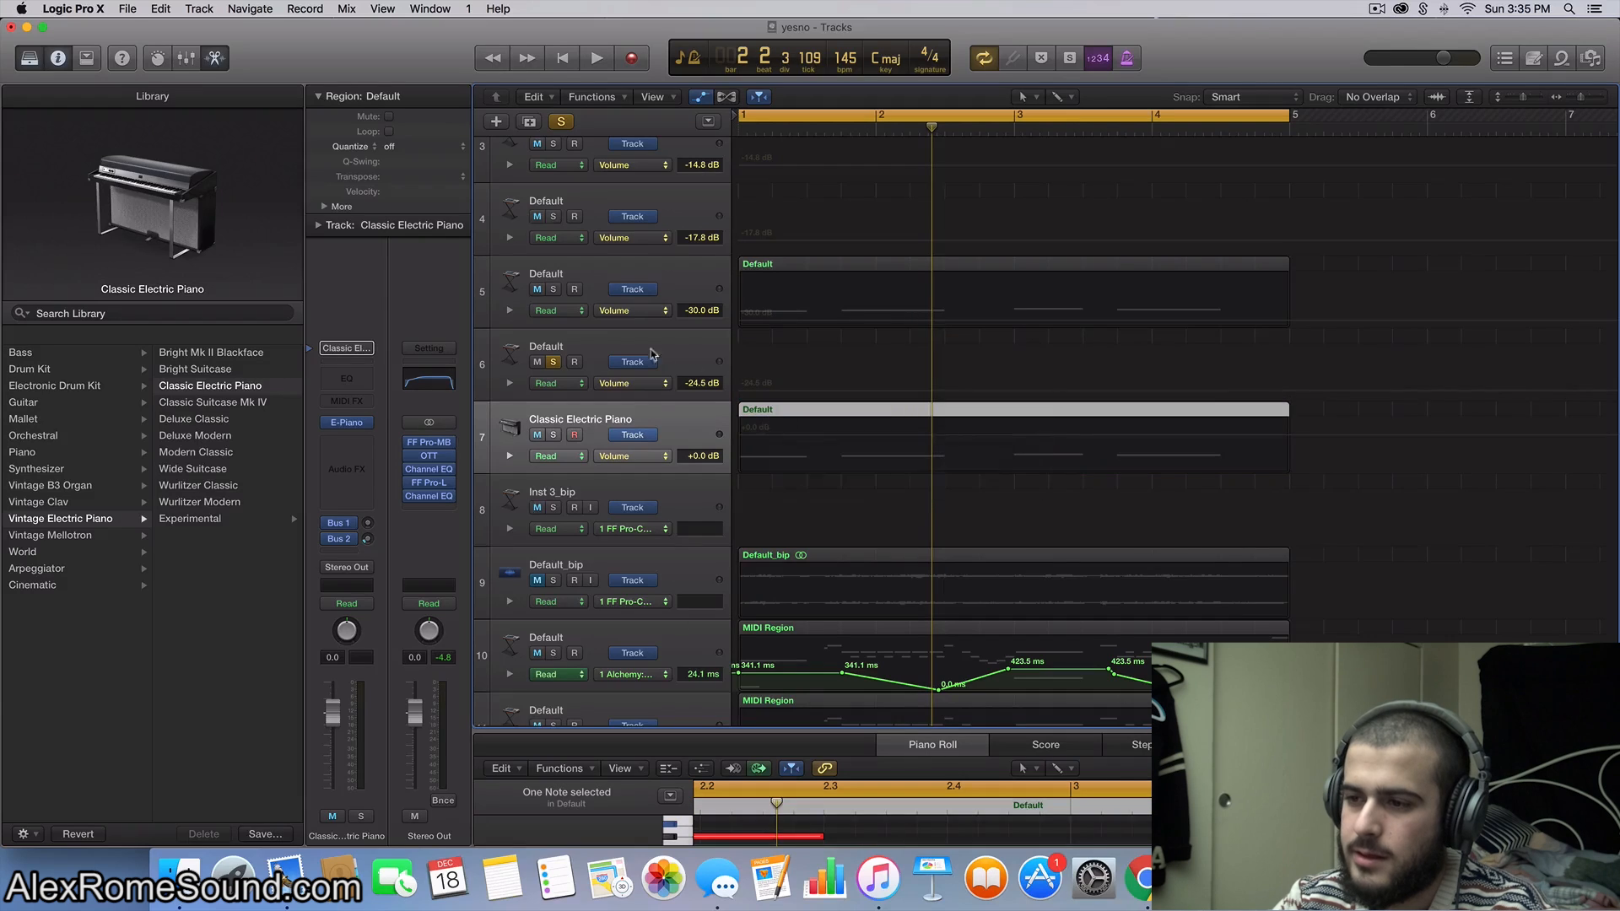
Step: Solo the new track 7 instead of track 6, and replace its electric piano with a stereo Alchemy shown in advanced view
{"action": "left_click", "coordinate": [554, 362]}
{"action": "left_click", "coordinate": [553, 434]}
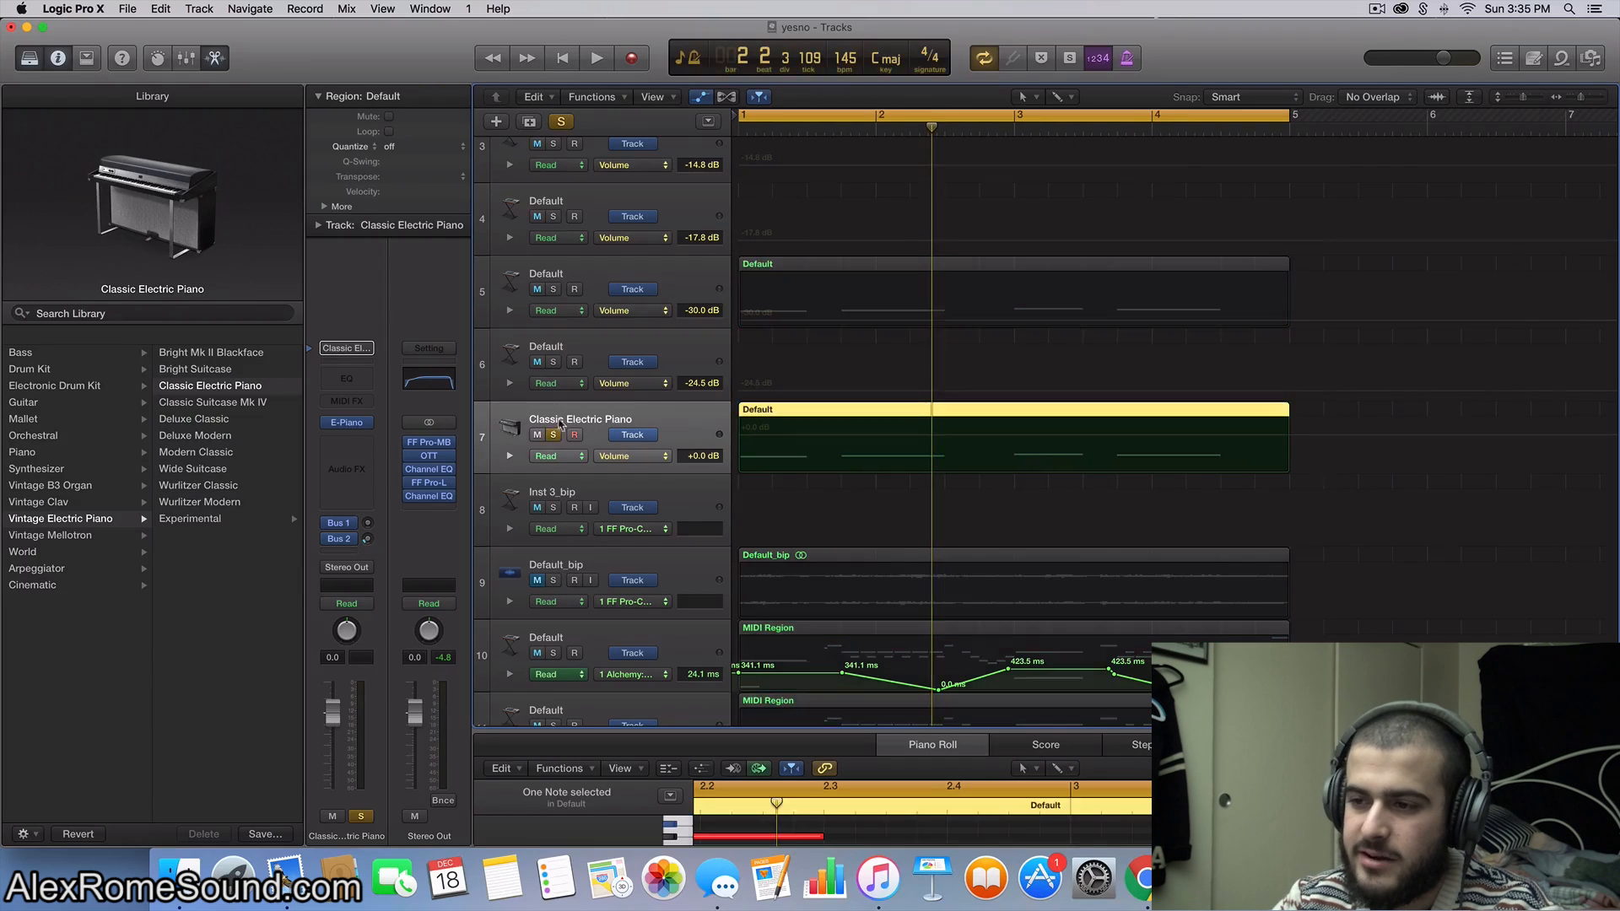
{"action": "left_click", "coordinate": [361, 422]}
{"action": "mouse_move", "coordinate": [375, 470]}
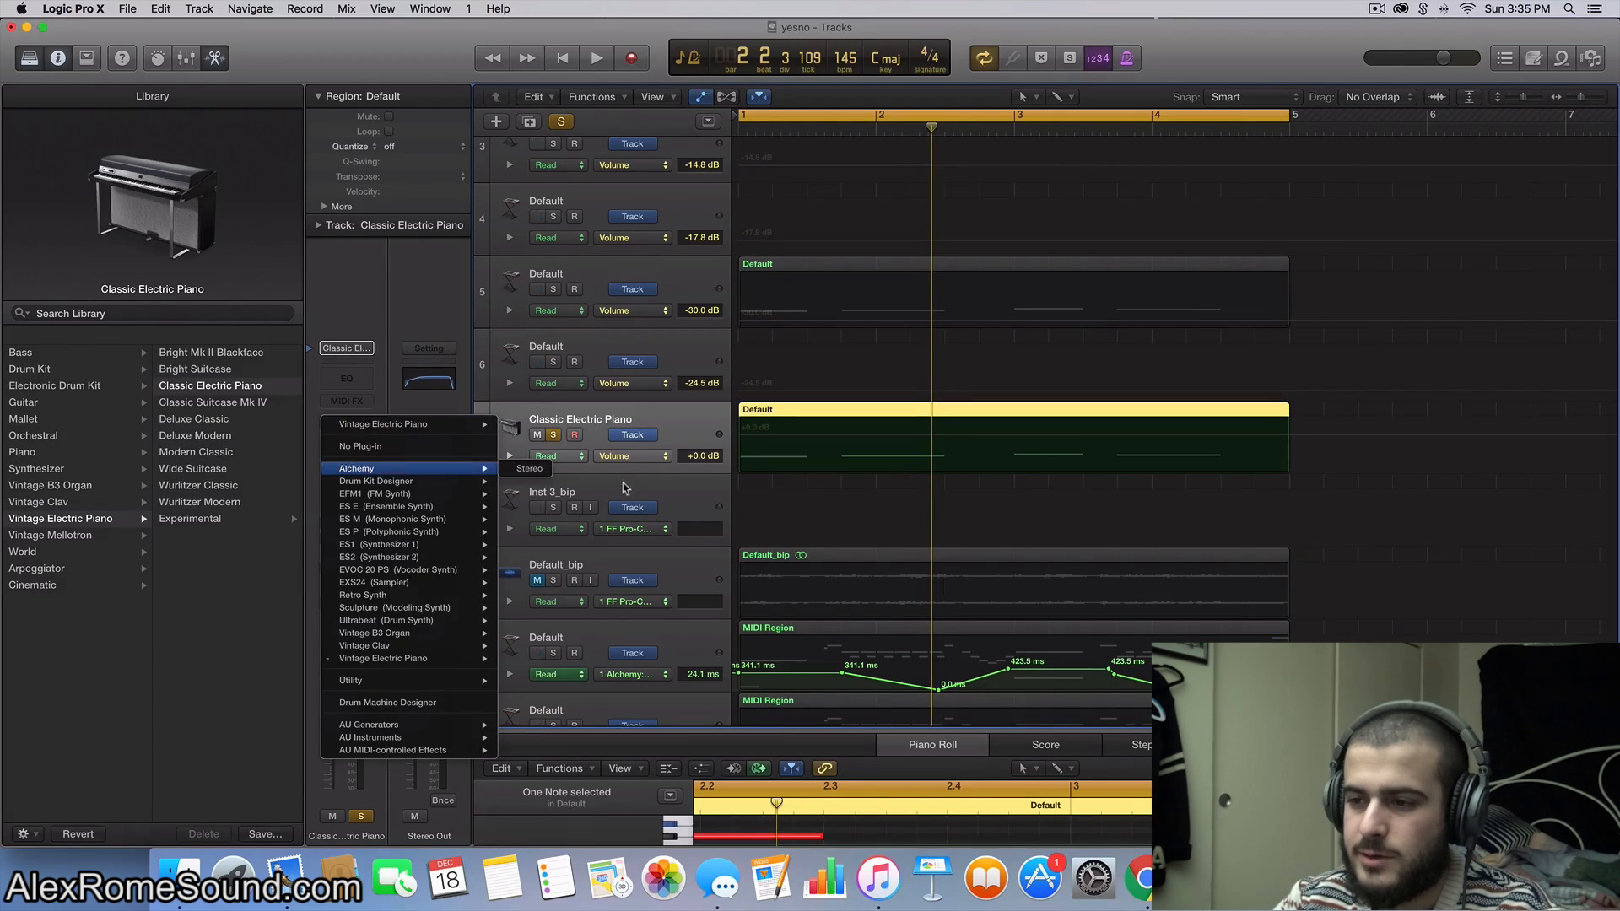
{"action": "left_click", "coordinate": [521, 469]}
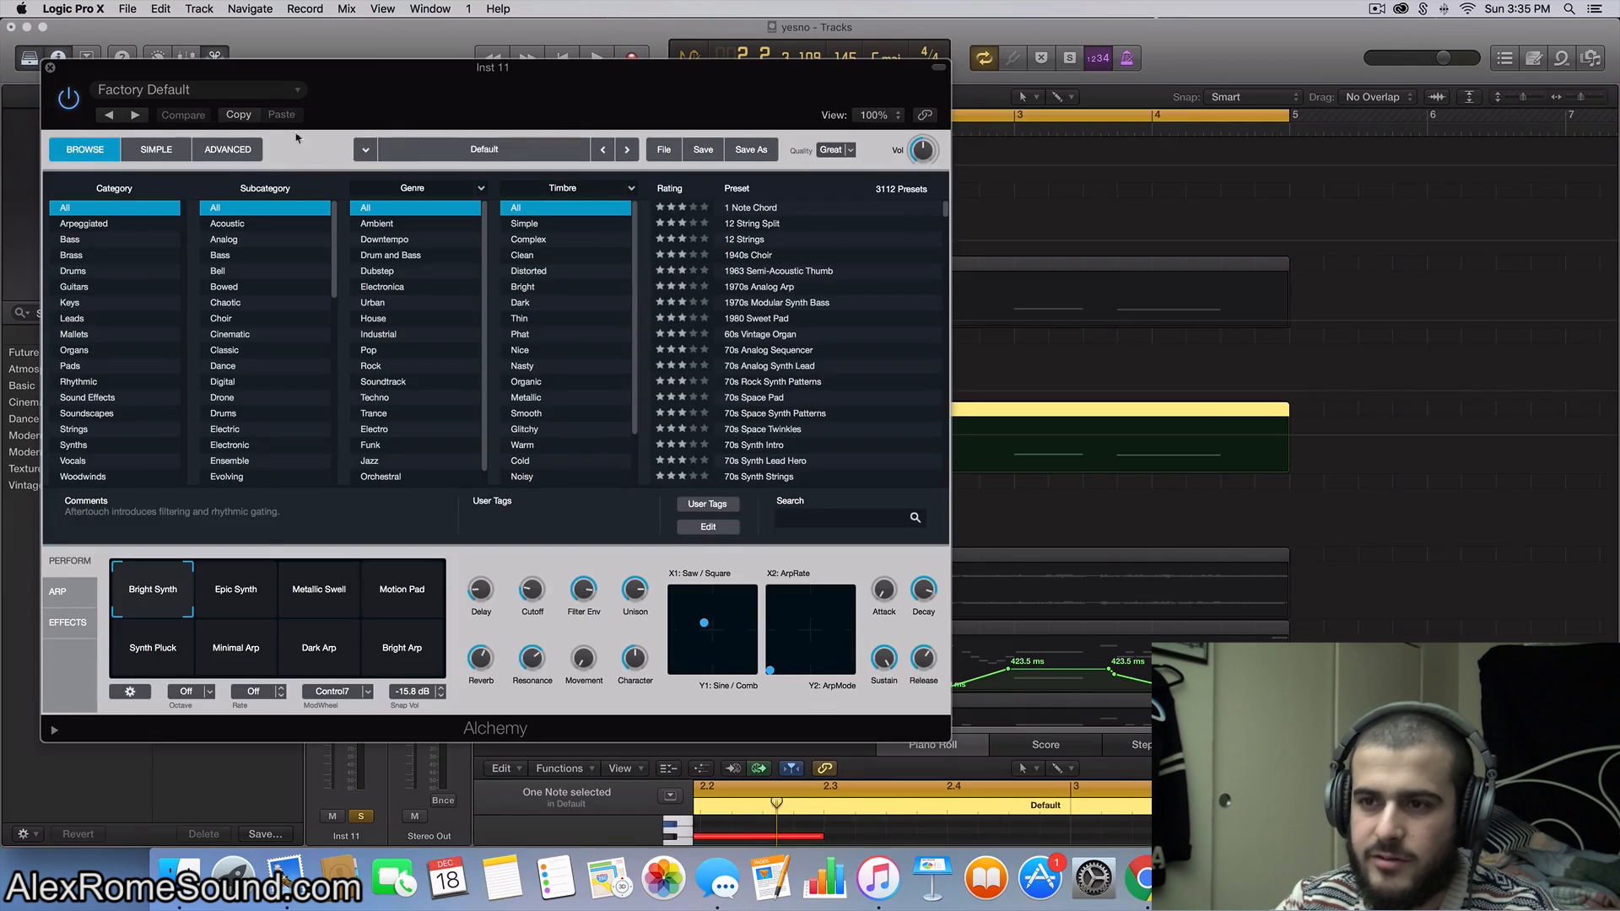
{"action": "left_click", "coordinate": [228, 150]}
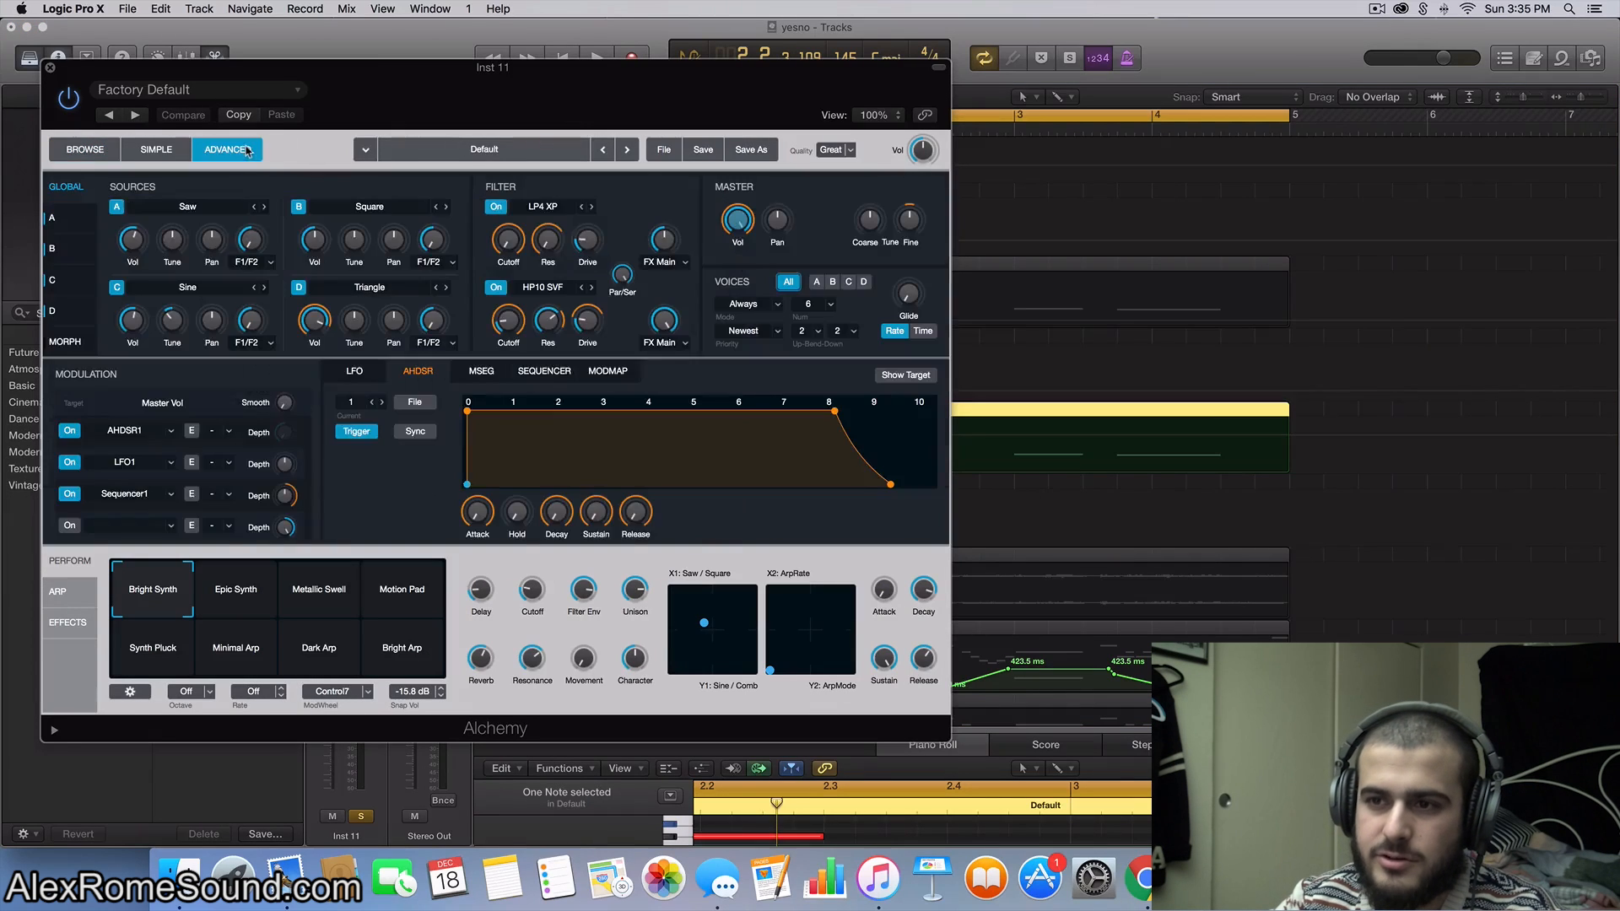
Step: Clear the Alchemy preset on track 7 and lower the volume of source A
{"action": "left_click", "coordinate": [665, 150]}
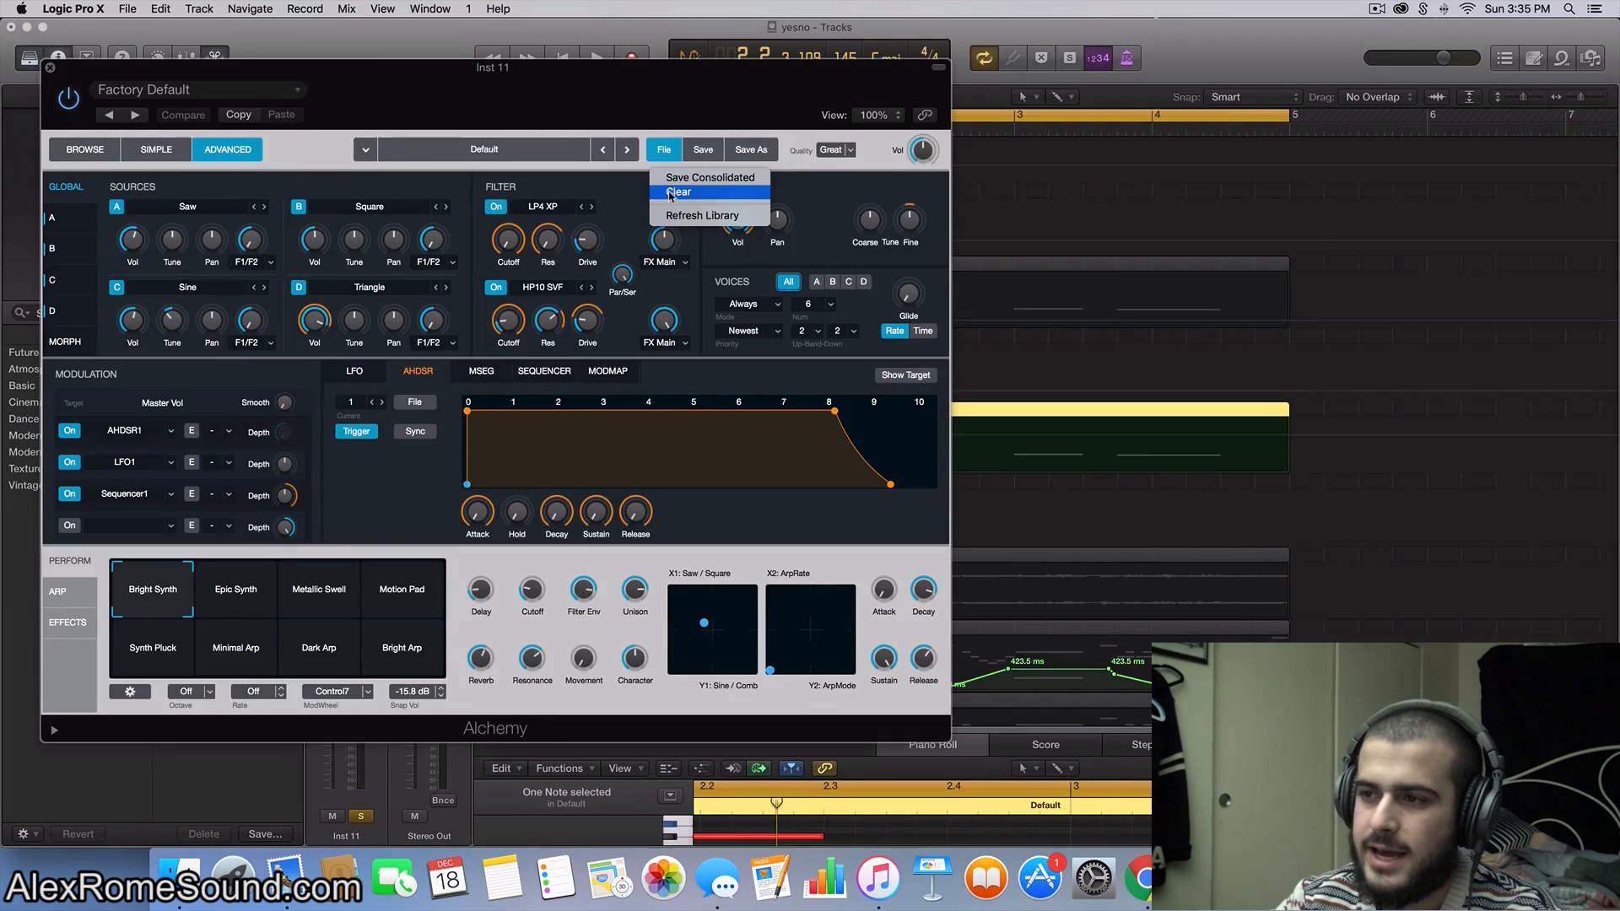
{"action": "left_click", "coordinate": [685, 181]}
{"action": "left_click", "coordinate": [53, 217]}
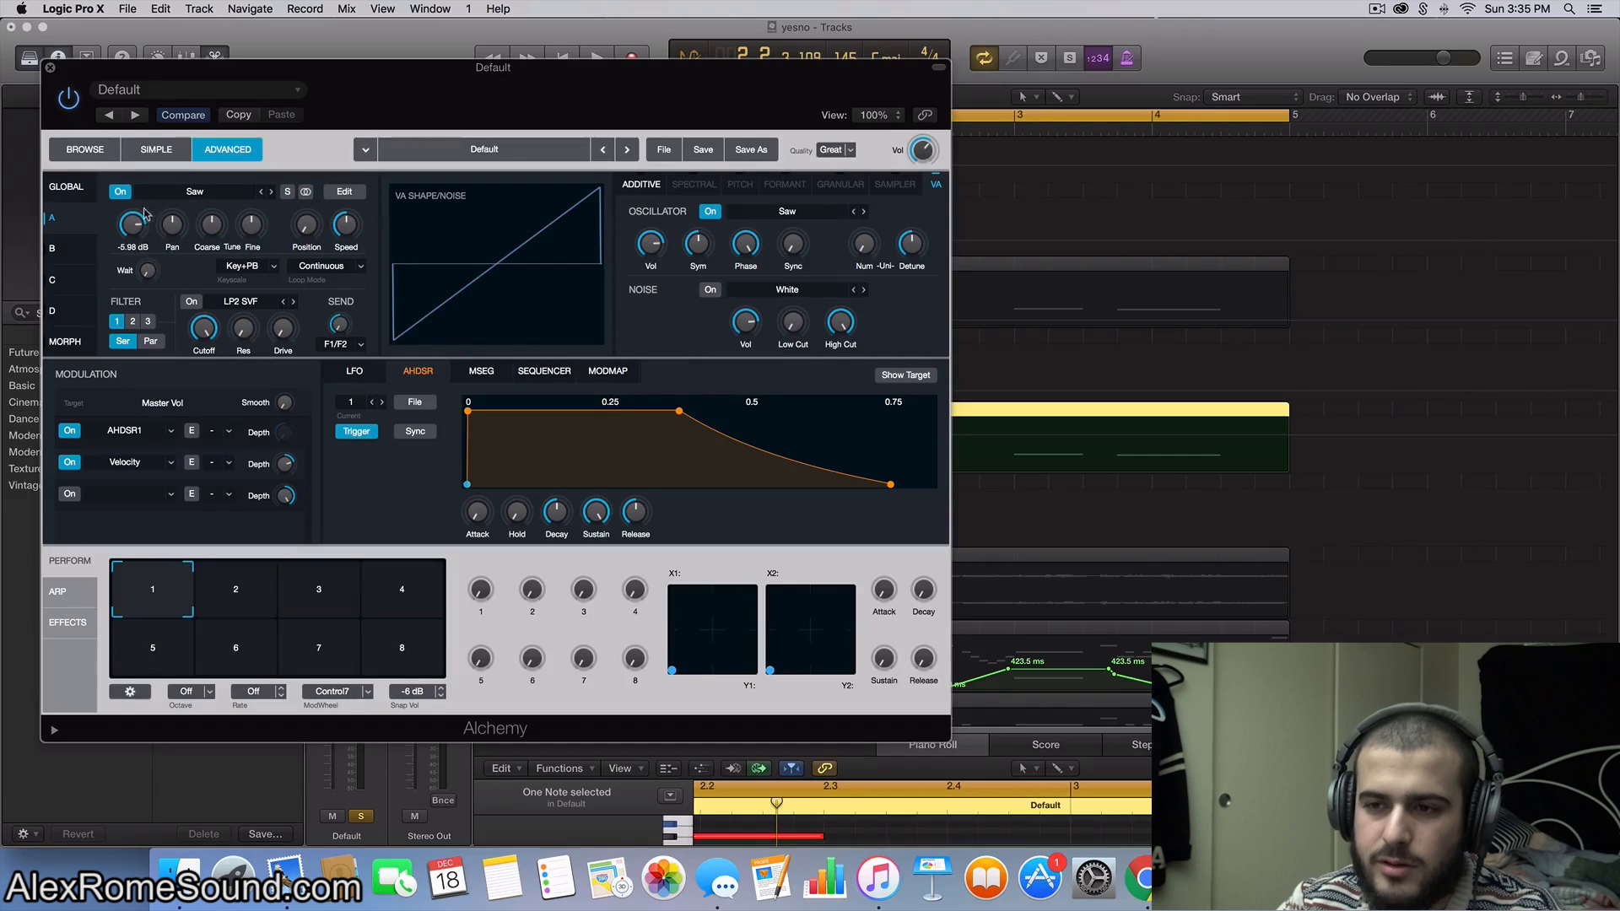
{"action": "left_click_drag", "start_coordinate": [143, 214], "coordinate": [132, 278]}
Step: Load the basic Sine waveform into source A and start playback to hear it
{"action": "left_click", "coordinate": [236, 193]}
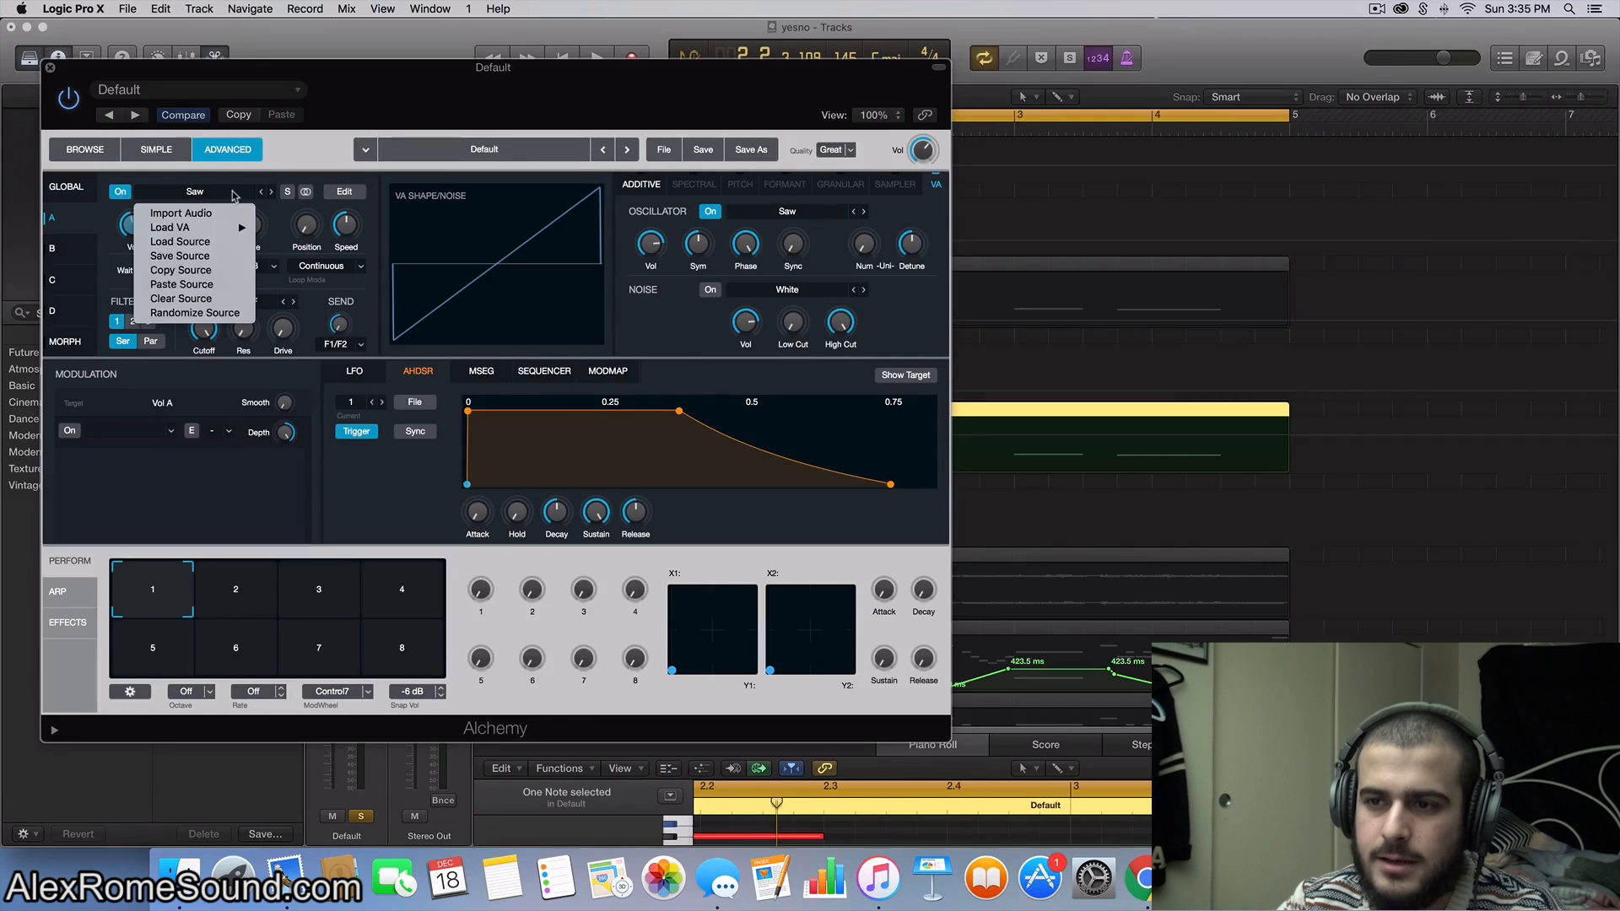
{"action": "mouse_move", "coordinate": [228, 228]}
{"action": "mouse_move", "coordinate": [321, 230]}
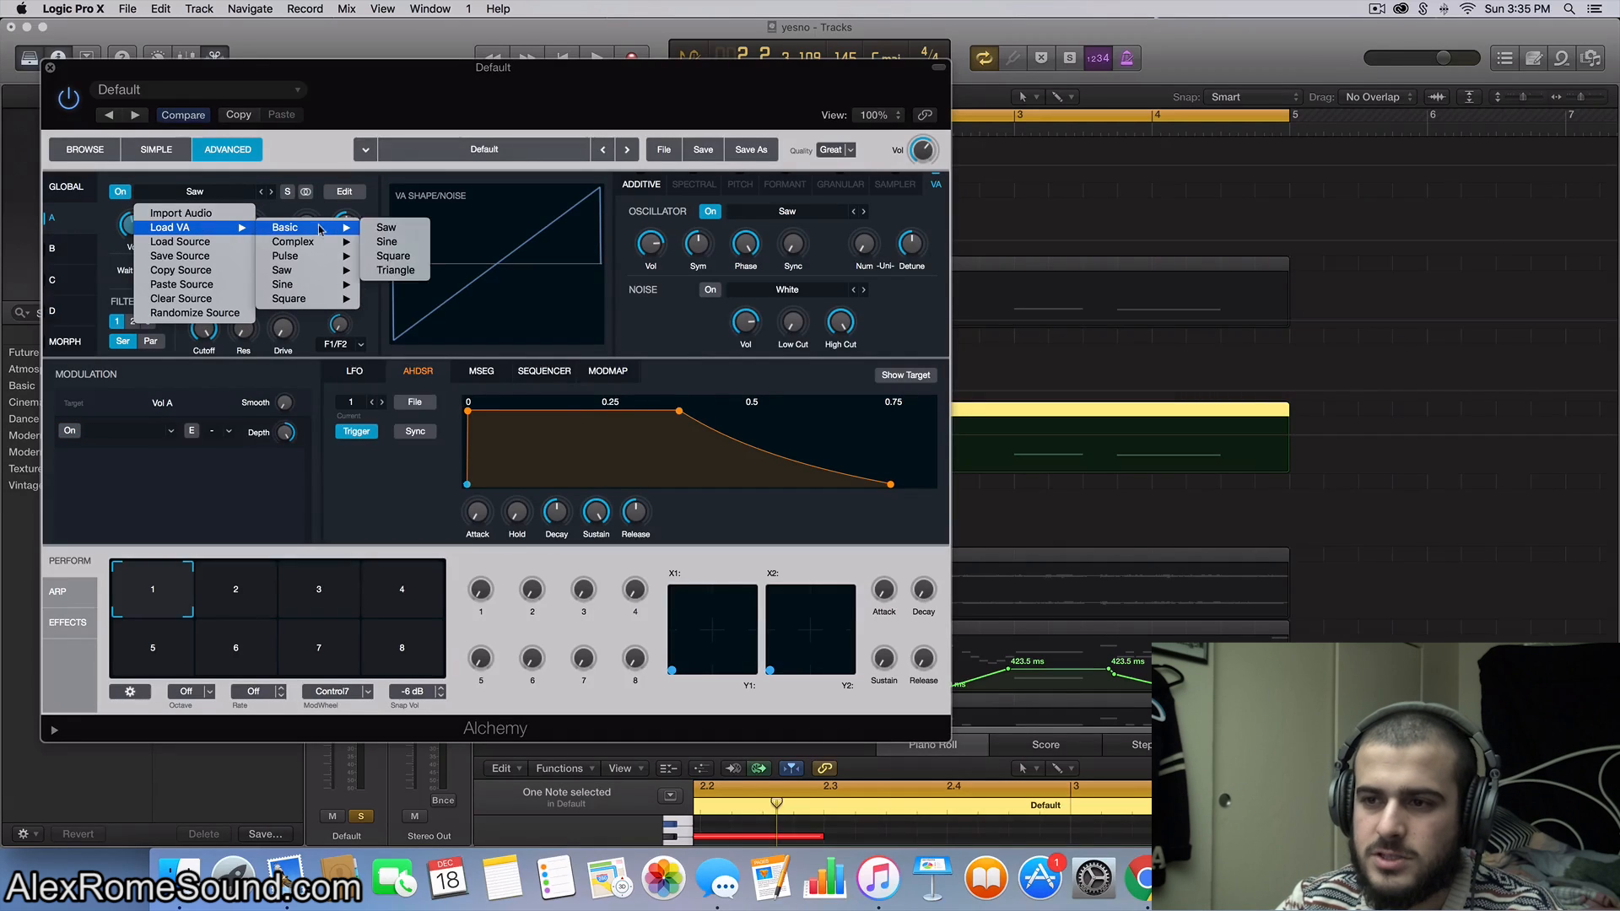
{"action": "left_click", "coordinate": [387, 241]}
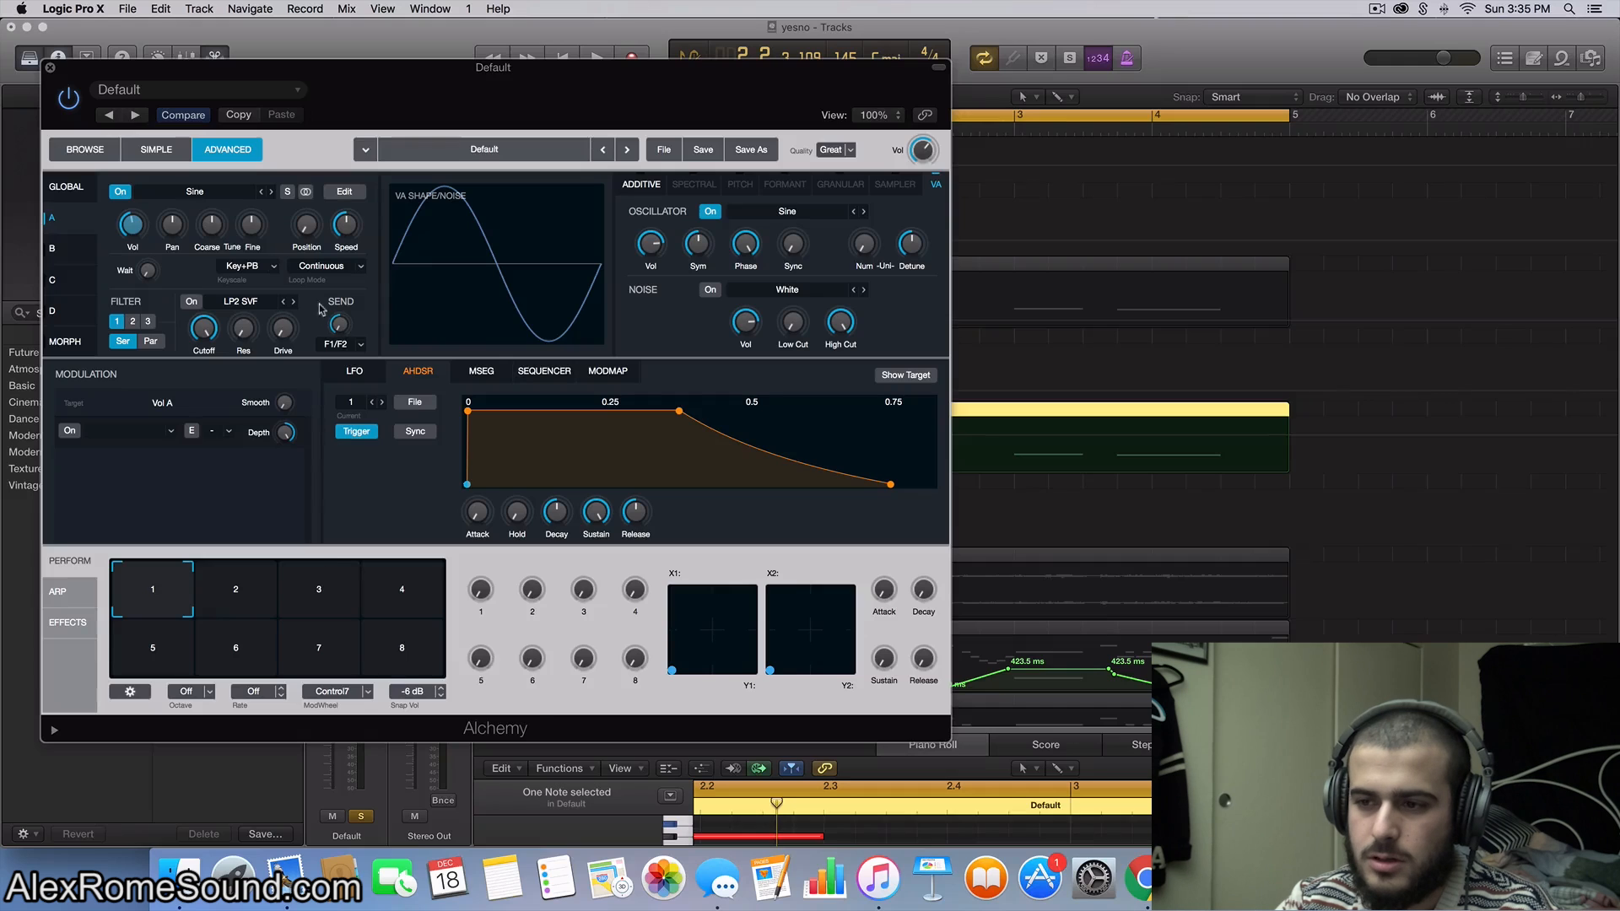
{"action": "key", "text": "space"}
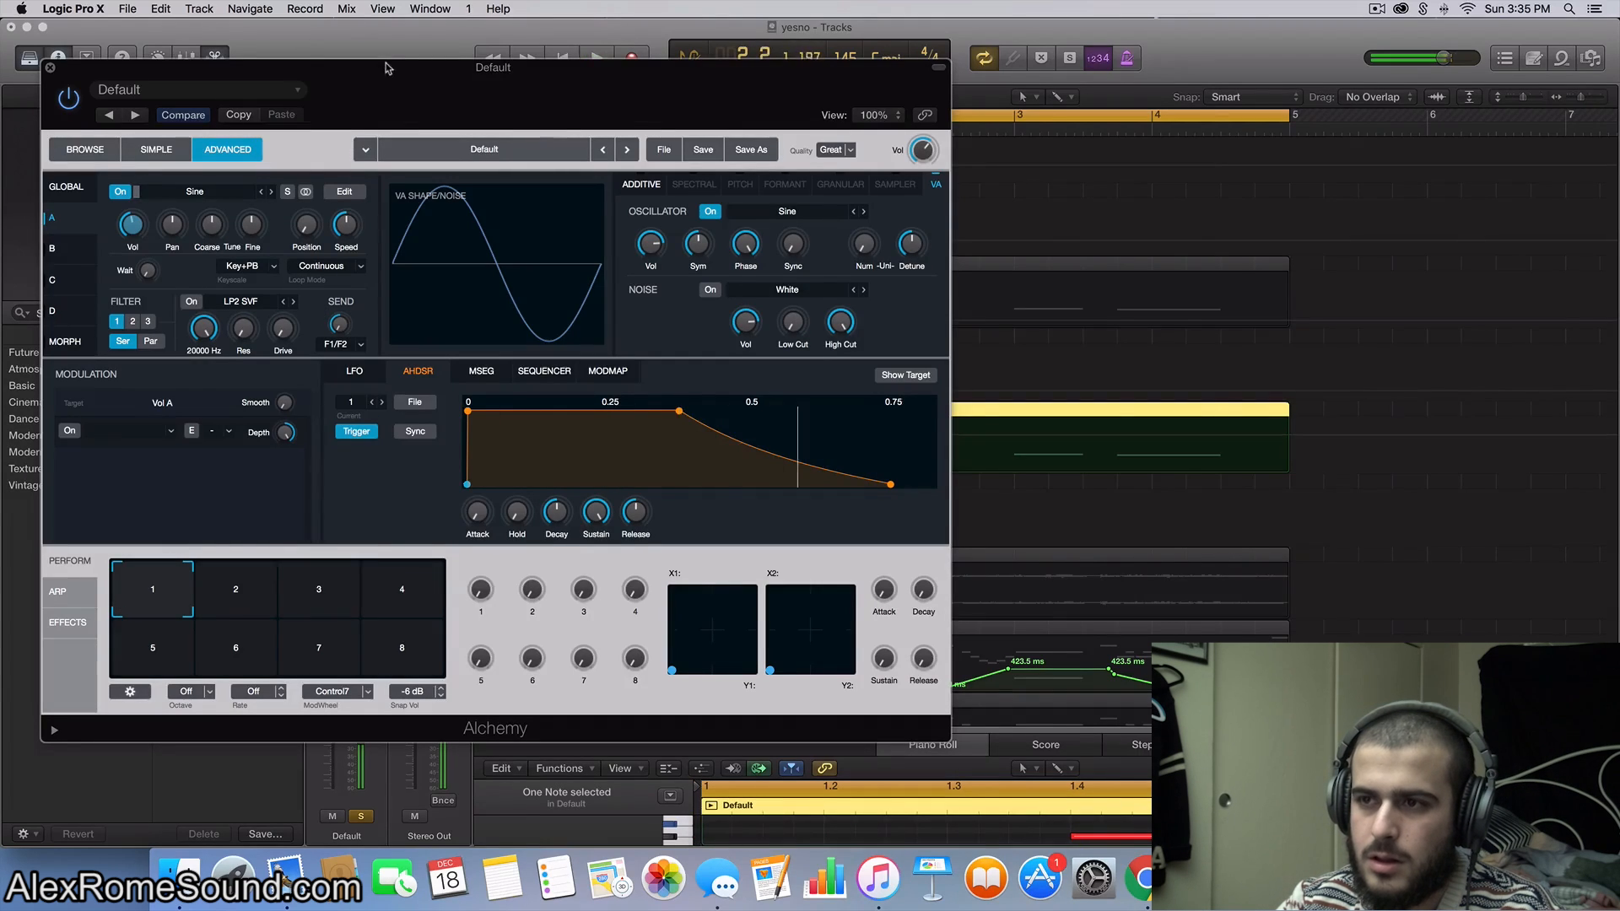
Step: Set the arpeggiator mode to Chord for all sources and try longer and shorter note lengths during playback
{"action": "left_click_drag", "start_coordinate": [385, 67], "coordinate": [682, 34]}
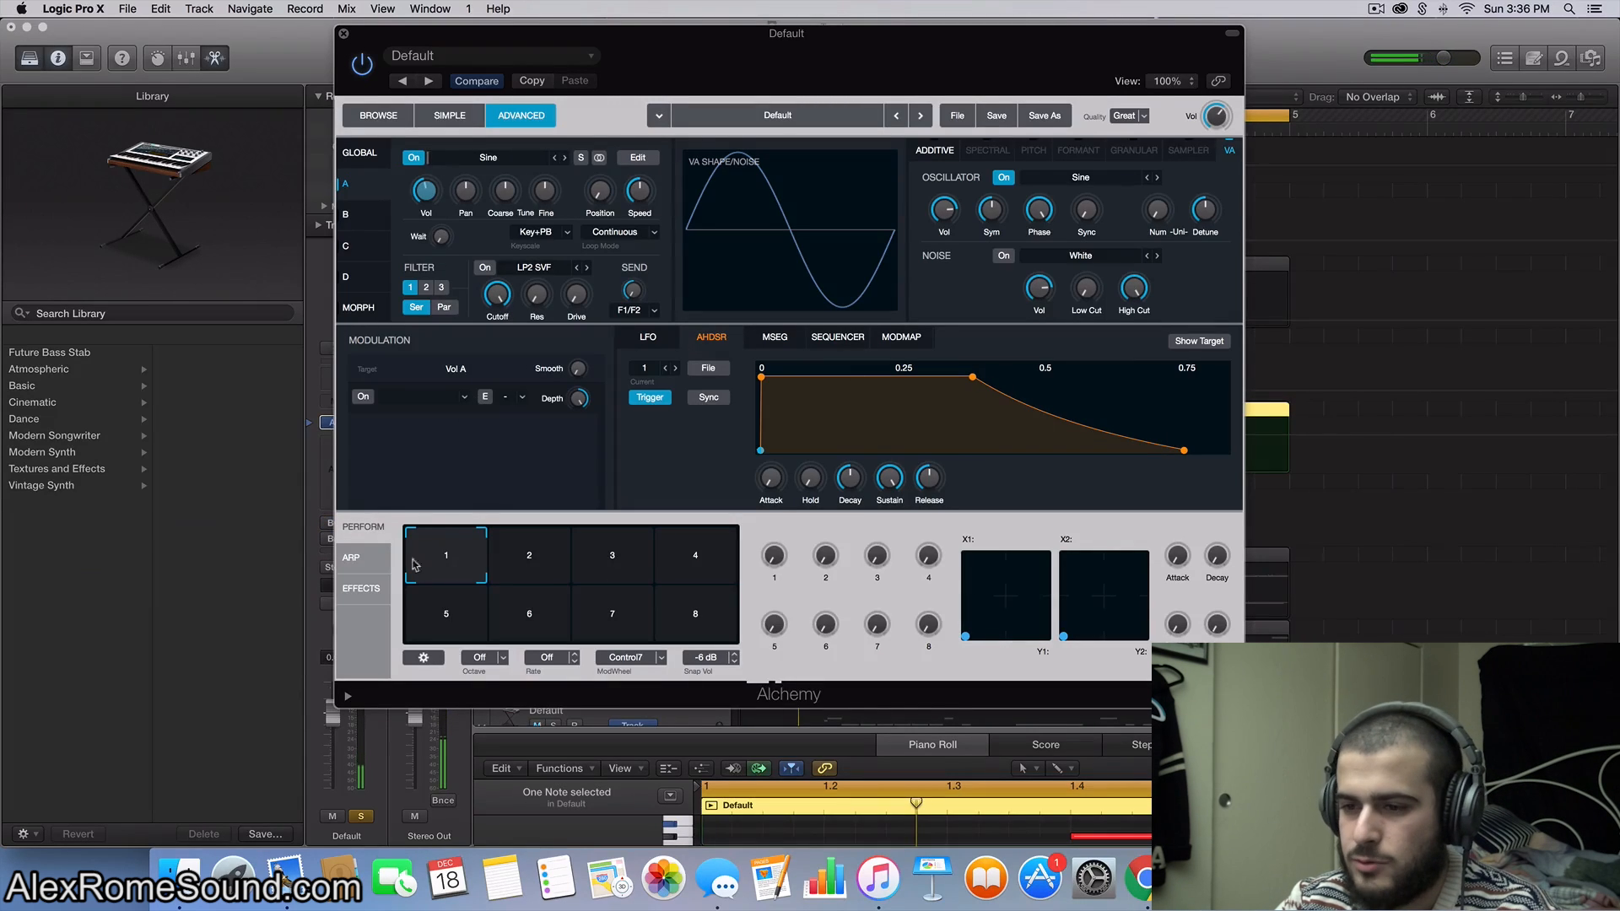
{"action": "left_click", "coordinate": [374, 558]}
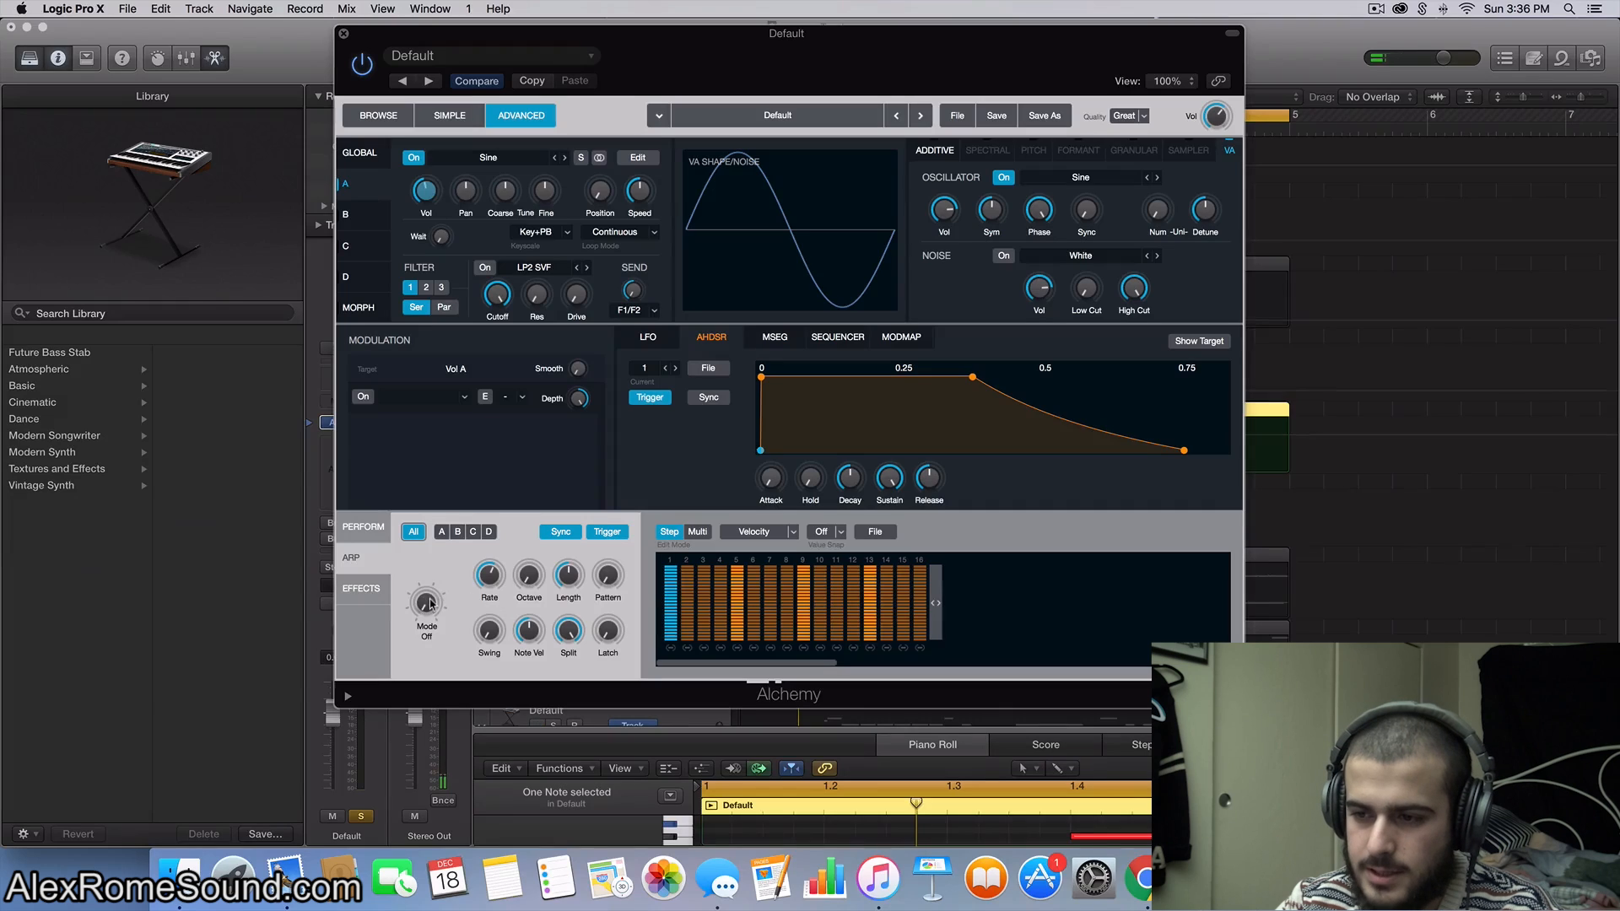
{"action": "left_click_drag", "start_coordinate": [426, 602], "coordinate": [430, 4]}
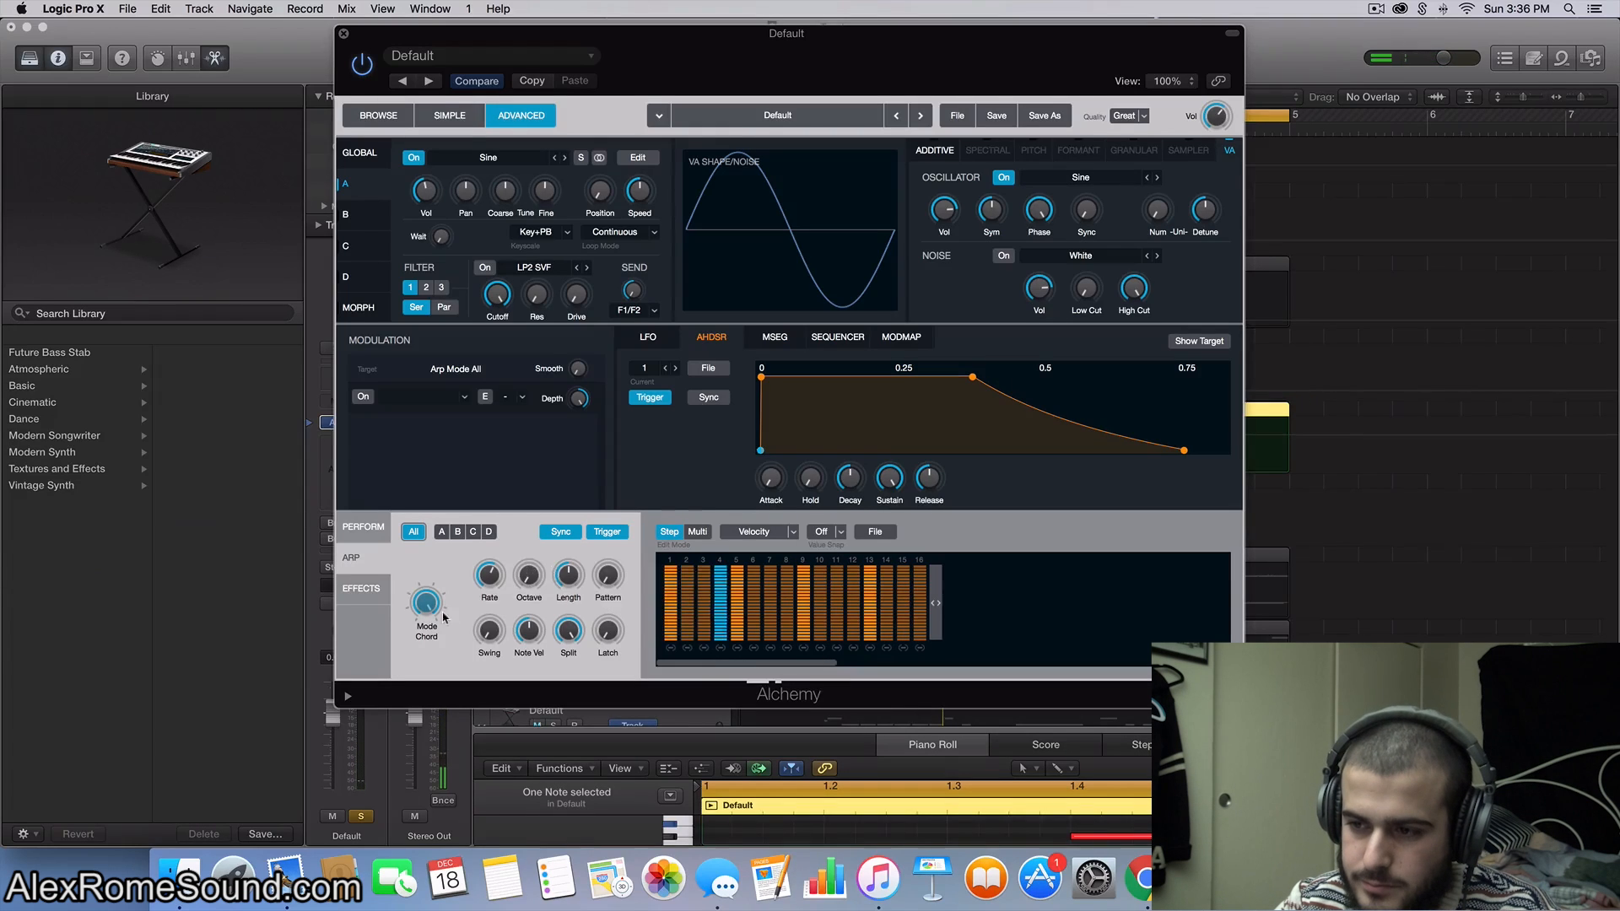
{"action": "mouse_move", "coordinate": [571, 574]}
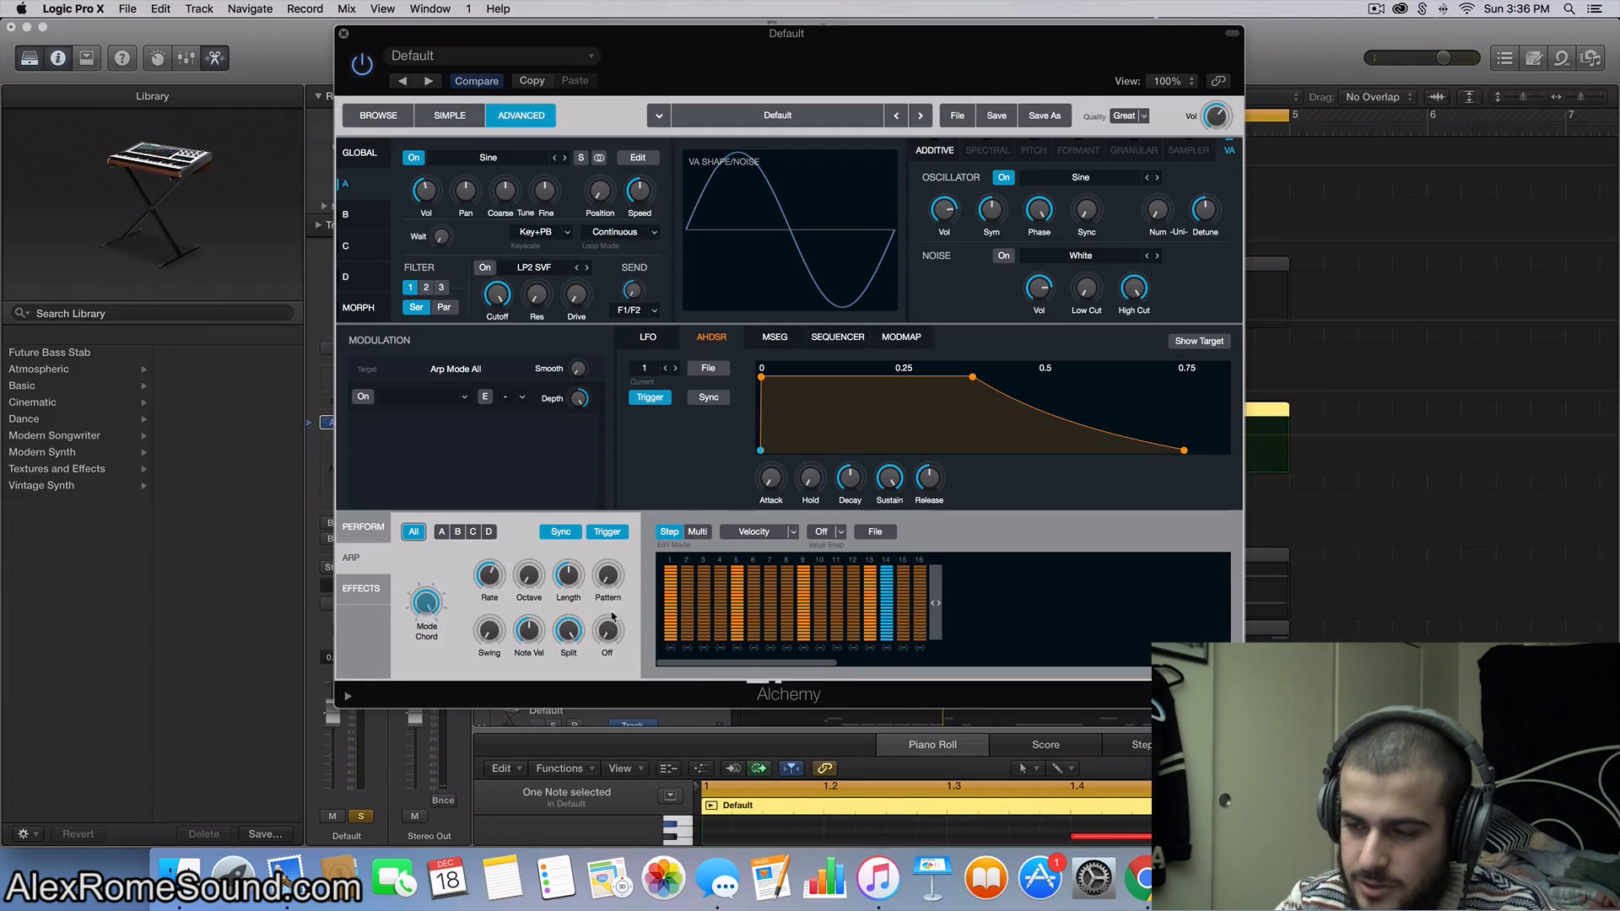
{"action": "left_click_drag", "start_coordinate": [573, 583], "coordinate": [565, 527]}
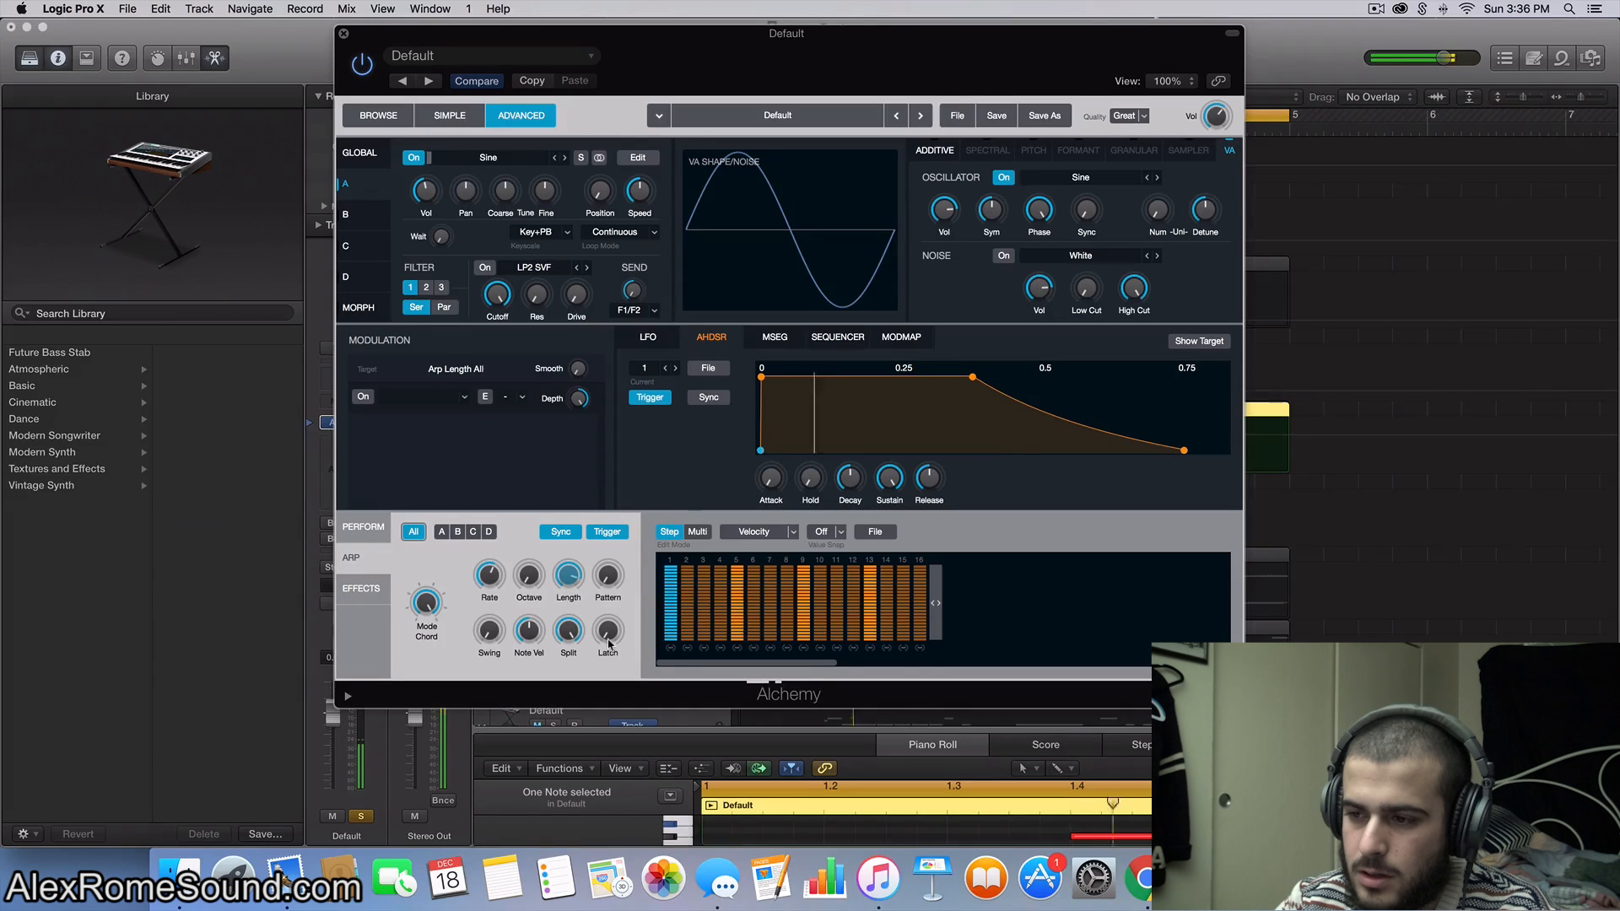
{"action": "left_click_drag", "start_coordinate": [568, 577], "coordinate": [573, 652]}
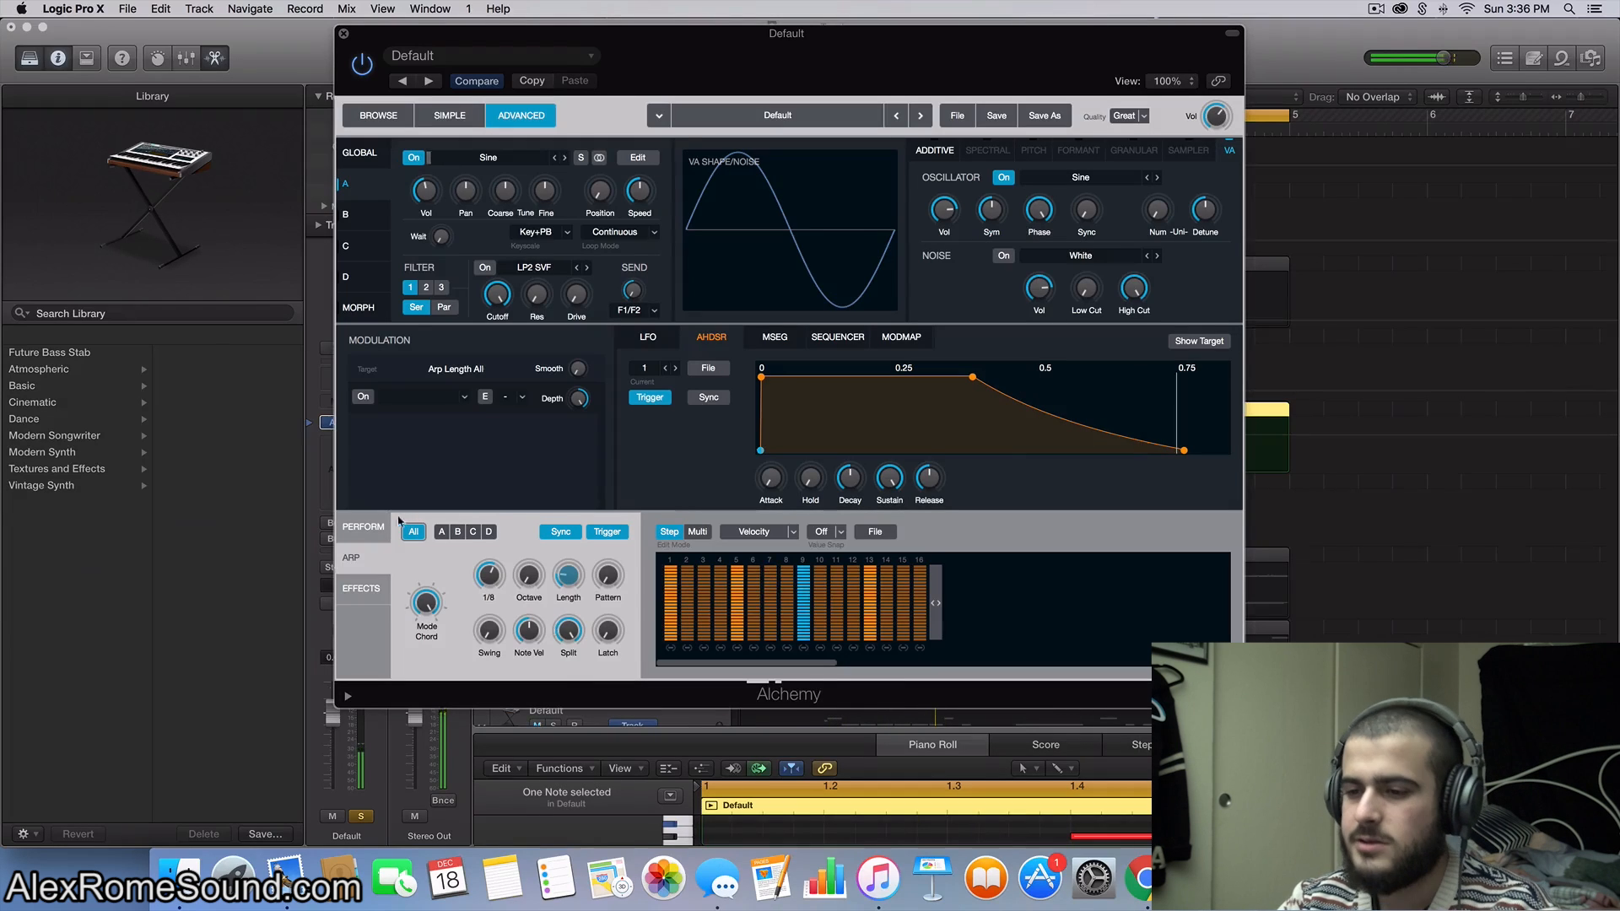
Step: Close the Alchemy window and delete track 7 together with its Default region
{"action": "left_click", "coordinate": [343, 34]}
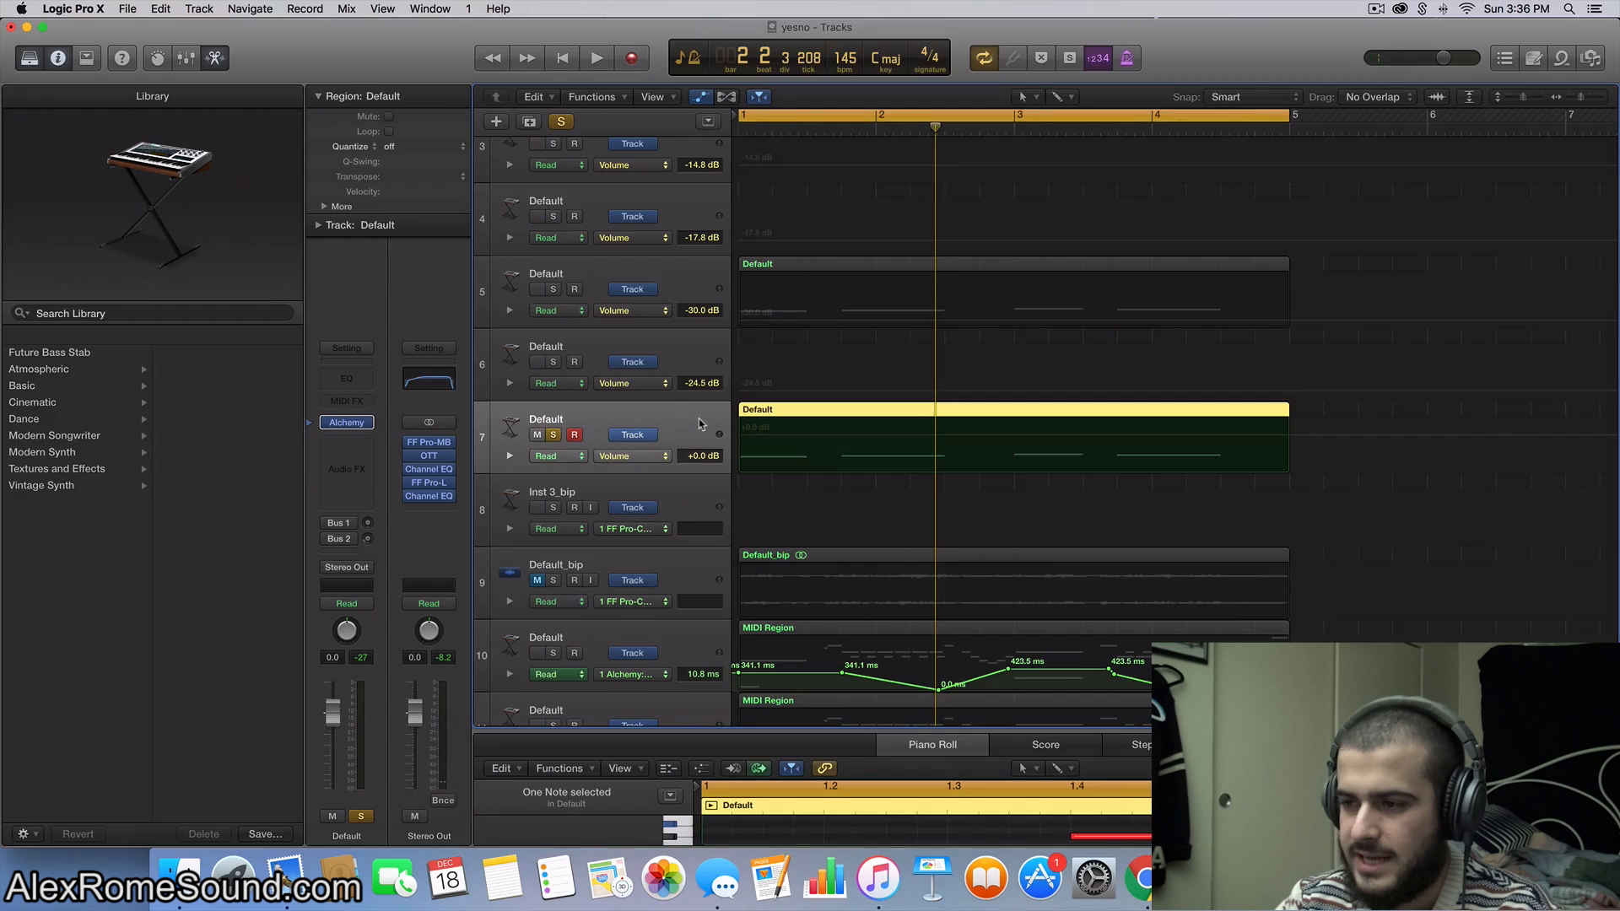
{"action": "key", "text": "Delete"}
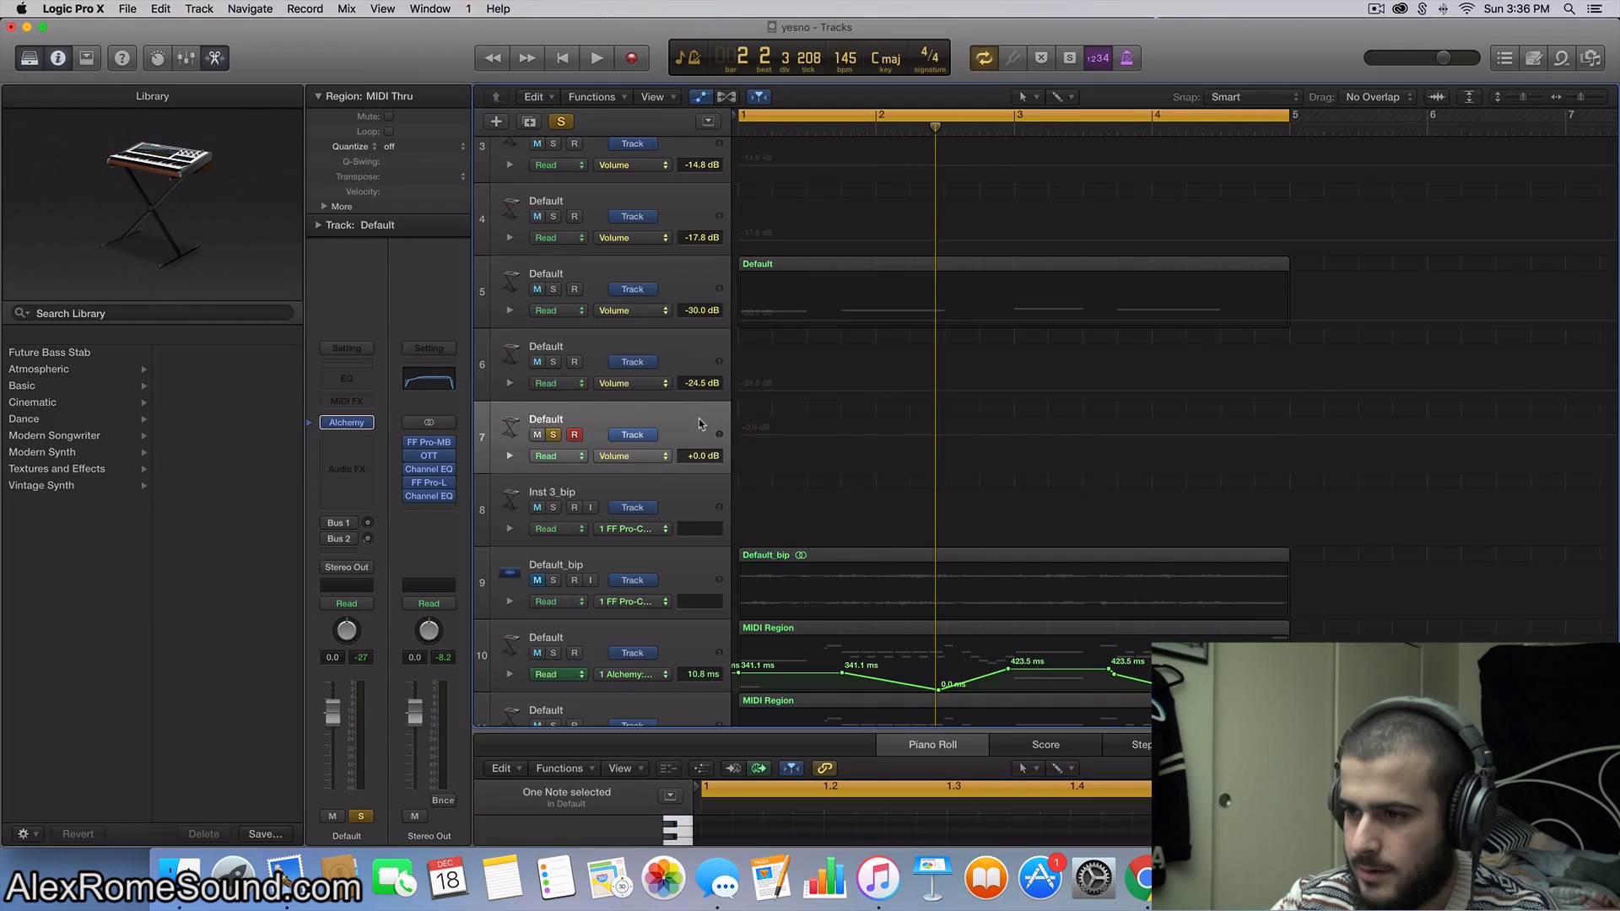
{"action": "key", "text": "super+BackSpace"}
{"action": "scroll", "coordinate": [707, 411], "scroll_direction": "up", "scroll_amount": 1}
Step: Solo track 5 and audition its Default region by itself
{"action": "left_click", "coordinate": [519, 371]}
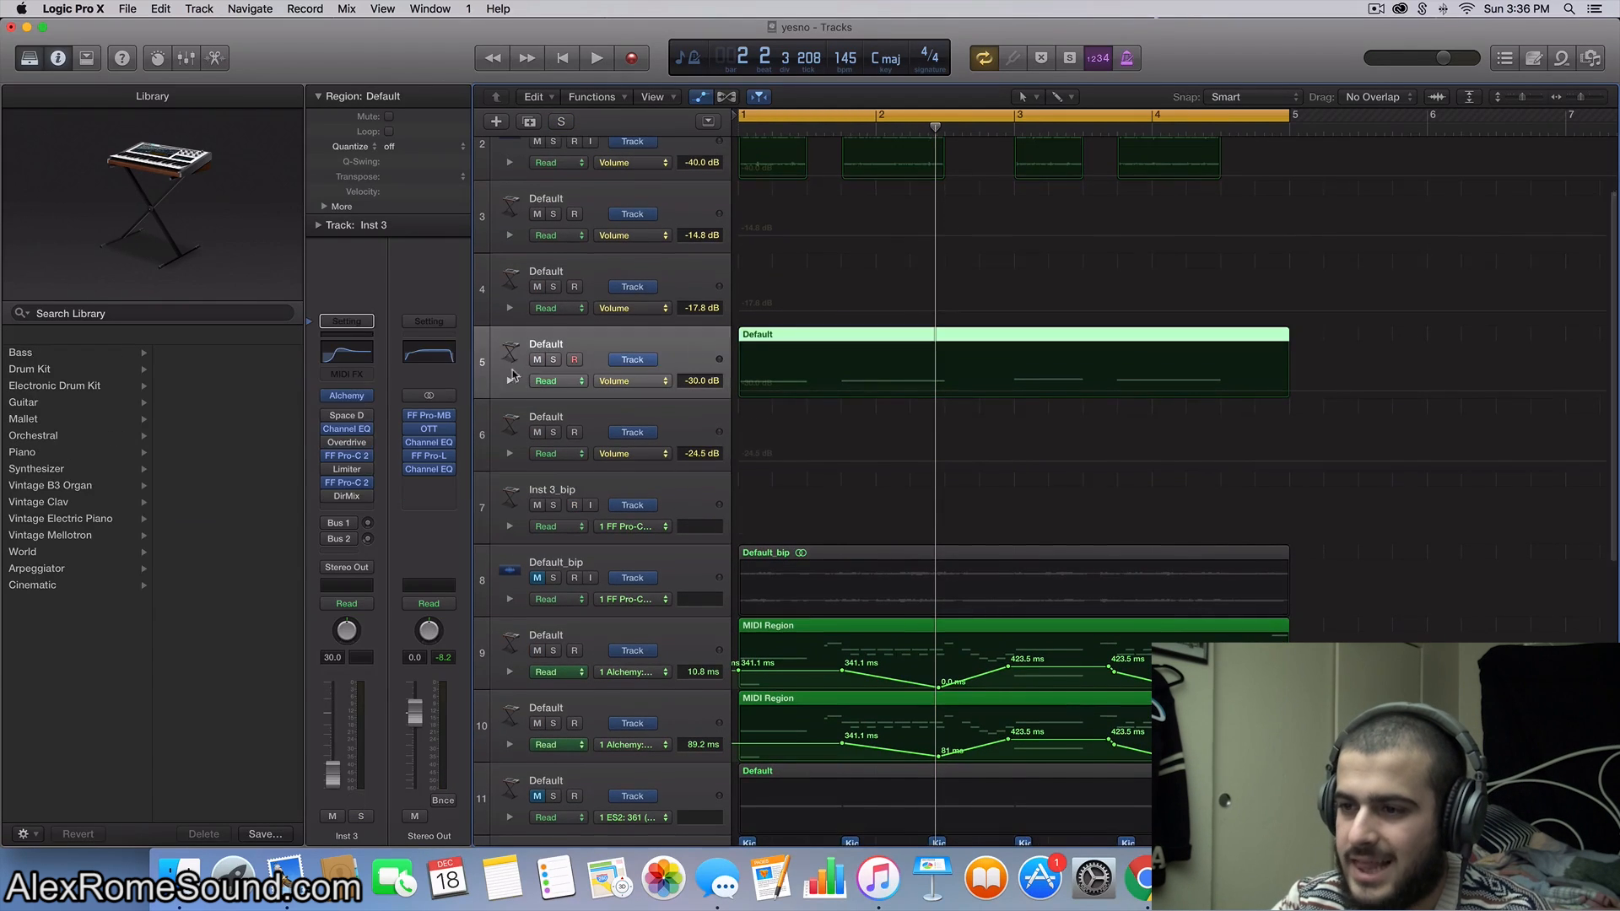
{"action": "left_click", "coordinate": [554, 359]}
{"action": "key", "text": "space"}
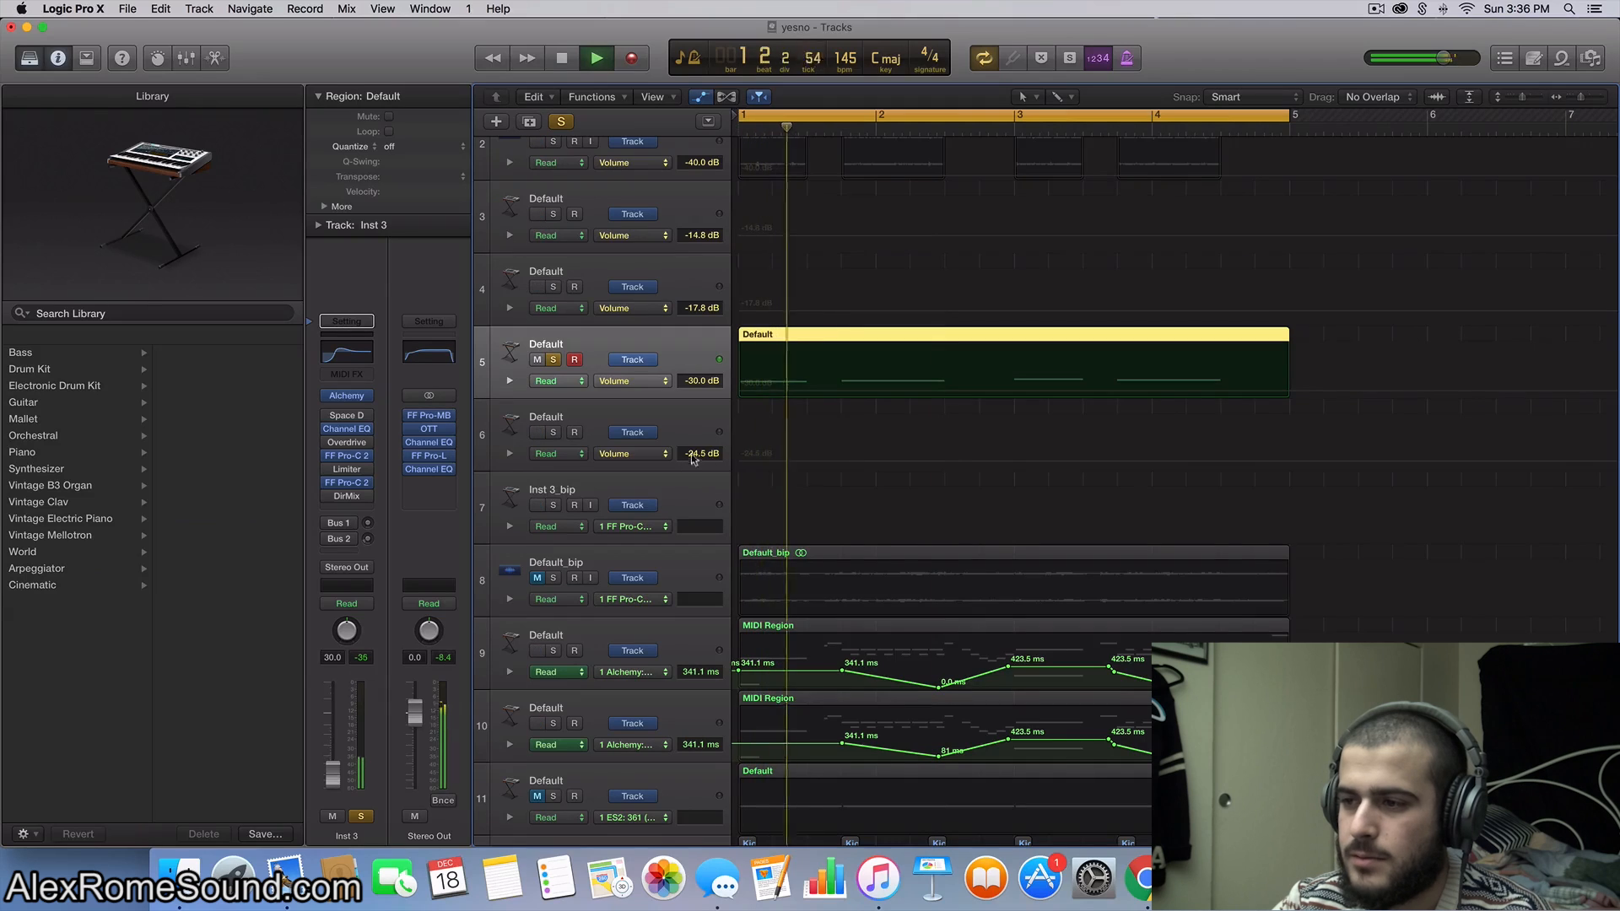
{"action": "key", "text": "space"}
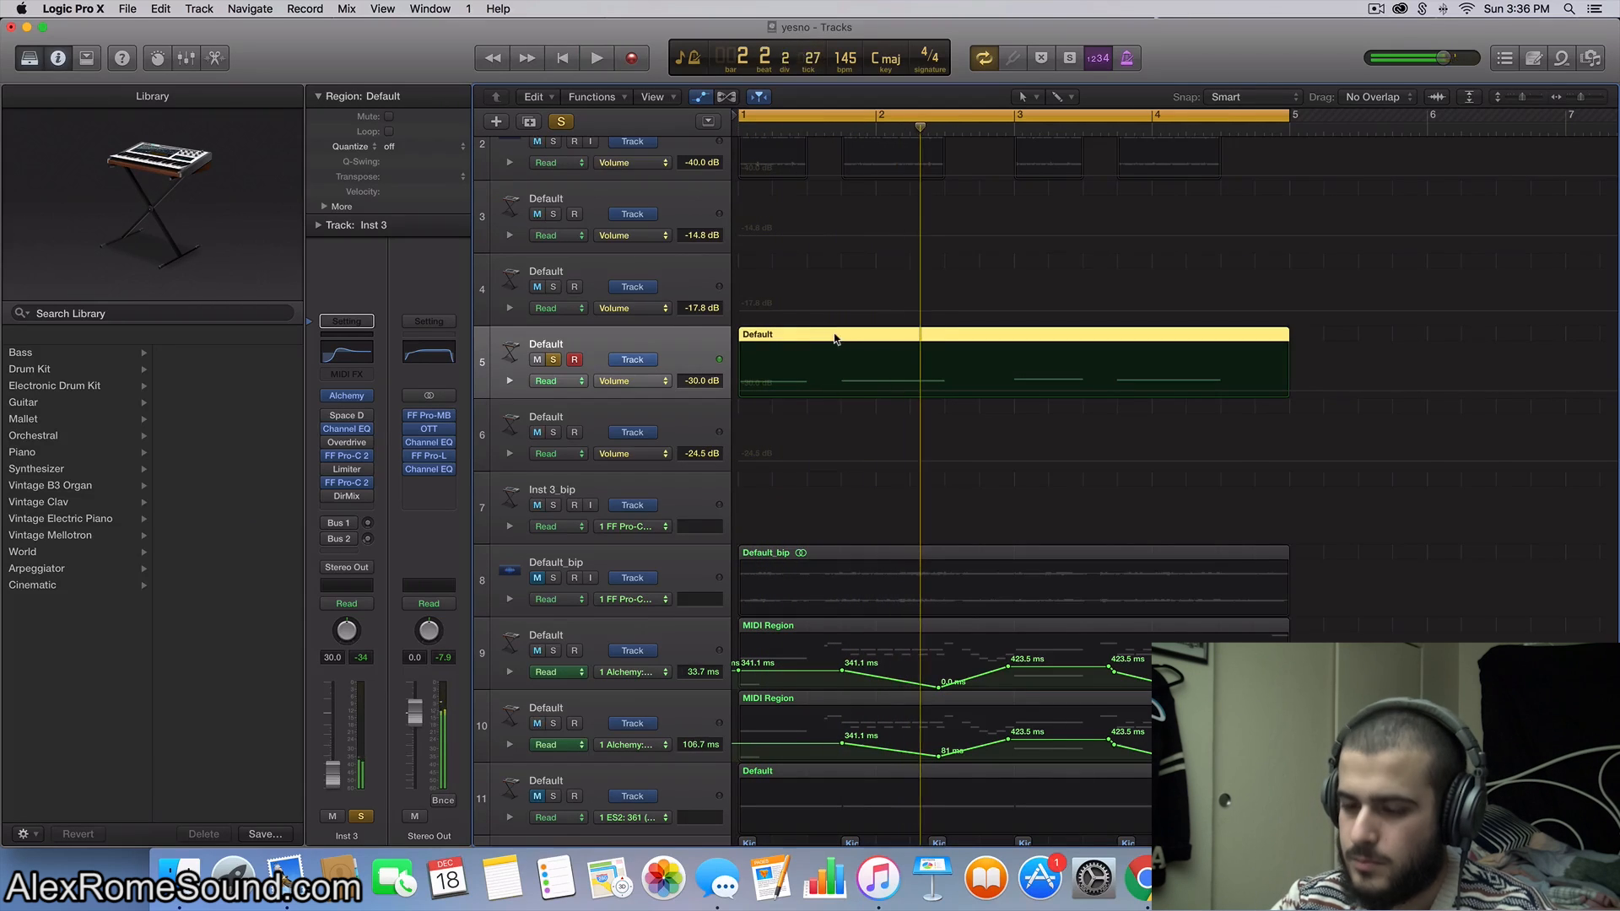
Step: Copy track 5's Default region onto track 6 at bar 1
{"action": "key", "text": "Return"}
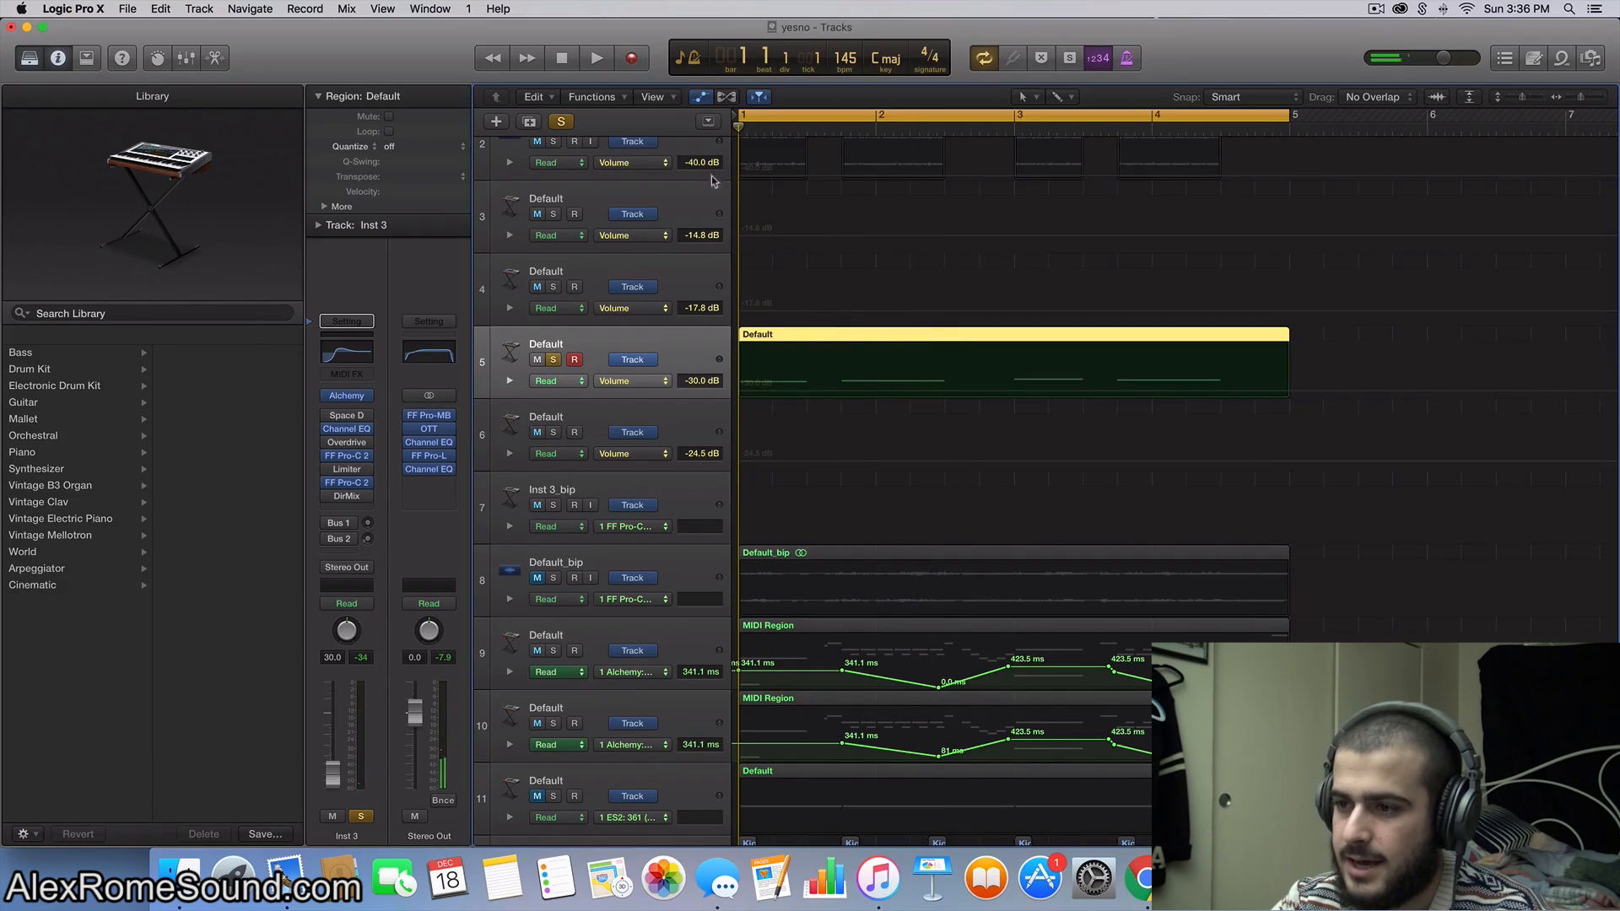
{"action": "left_click", "coordinate": [691, 438]}
{"action": "key", "text": "super+v"}
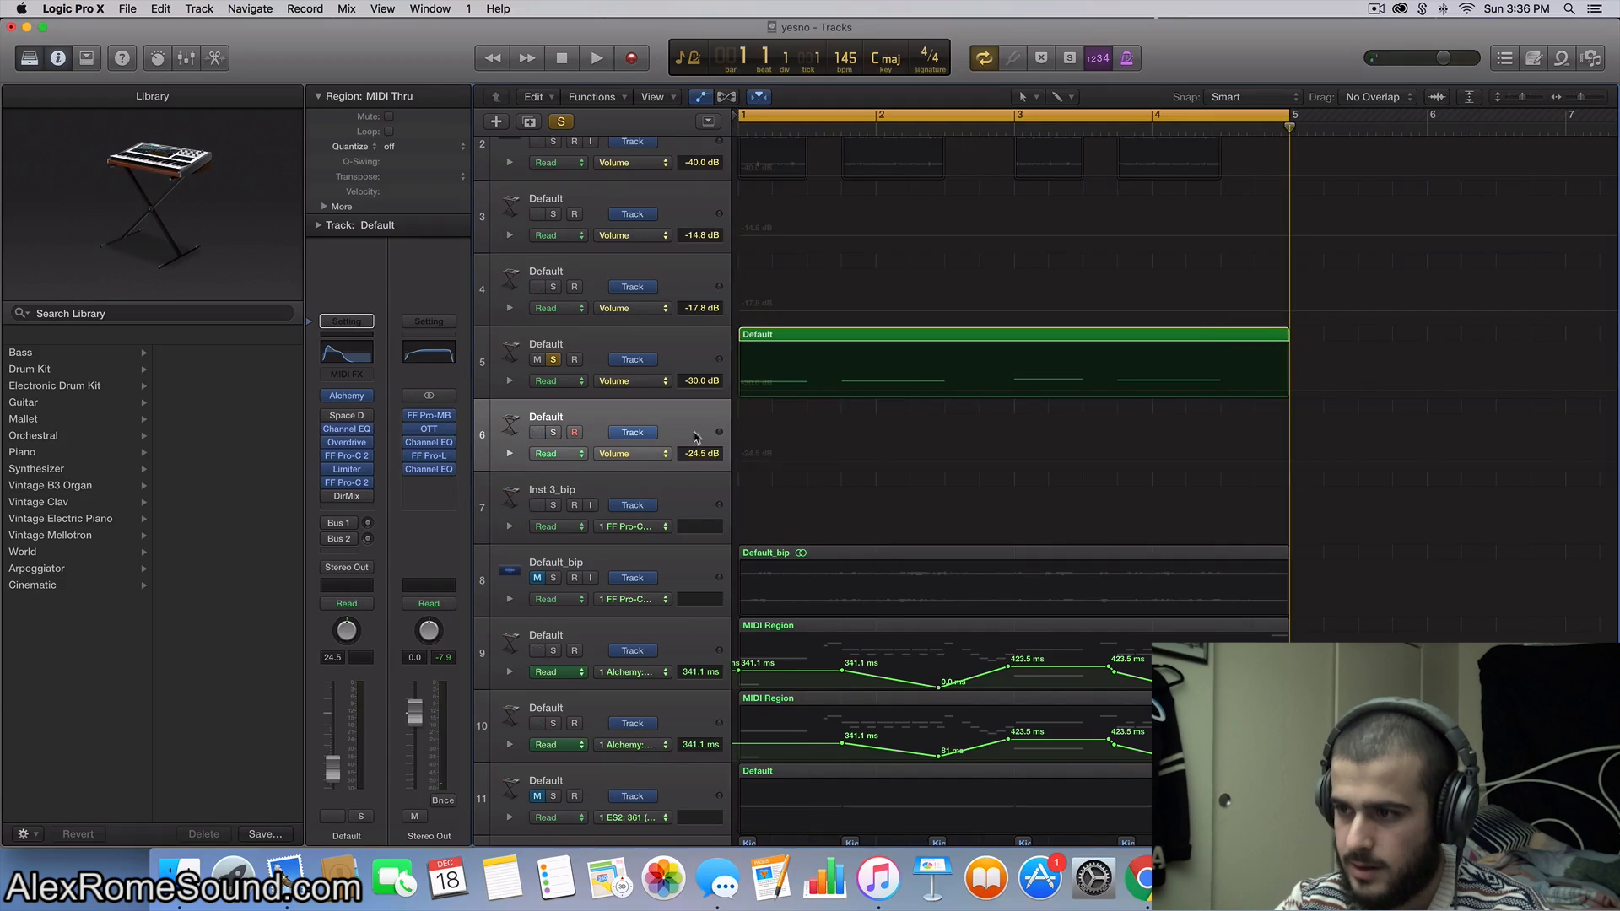
Step: Add a software instrument track below track 5 and paste a copy of the Default region onto it at bar 1
{"action": "left_click", "coordinate": [554, 360]}
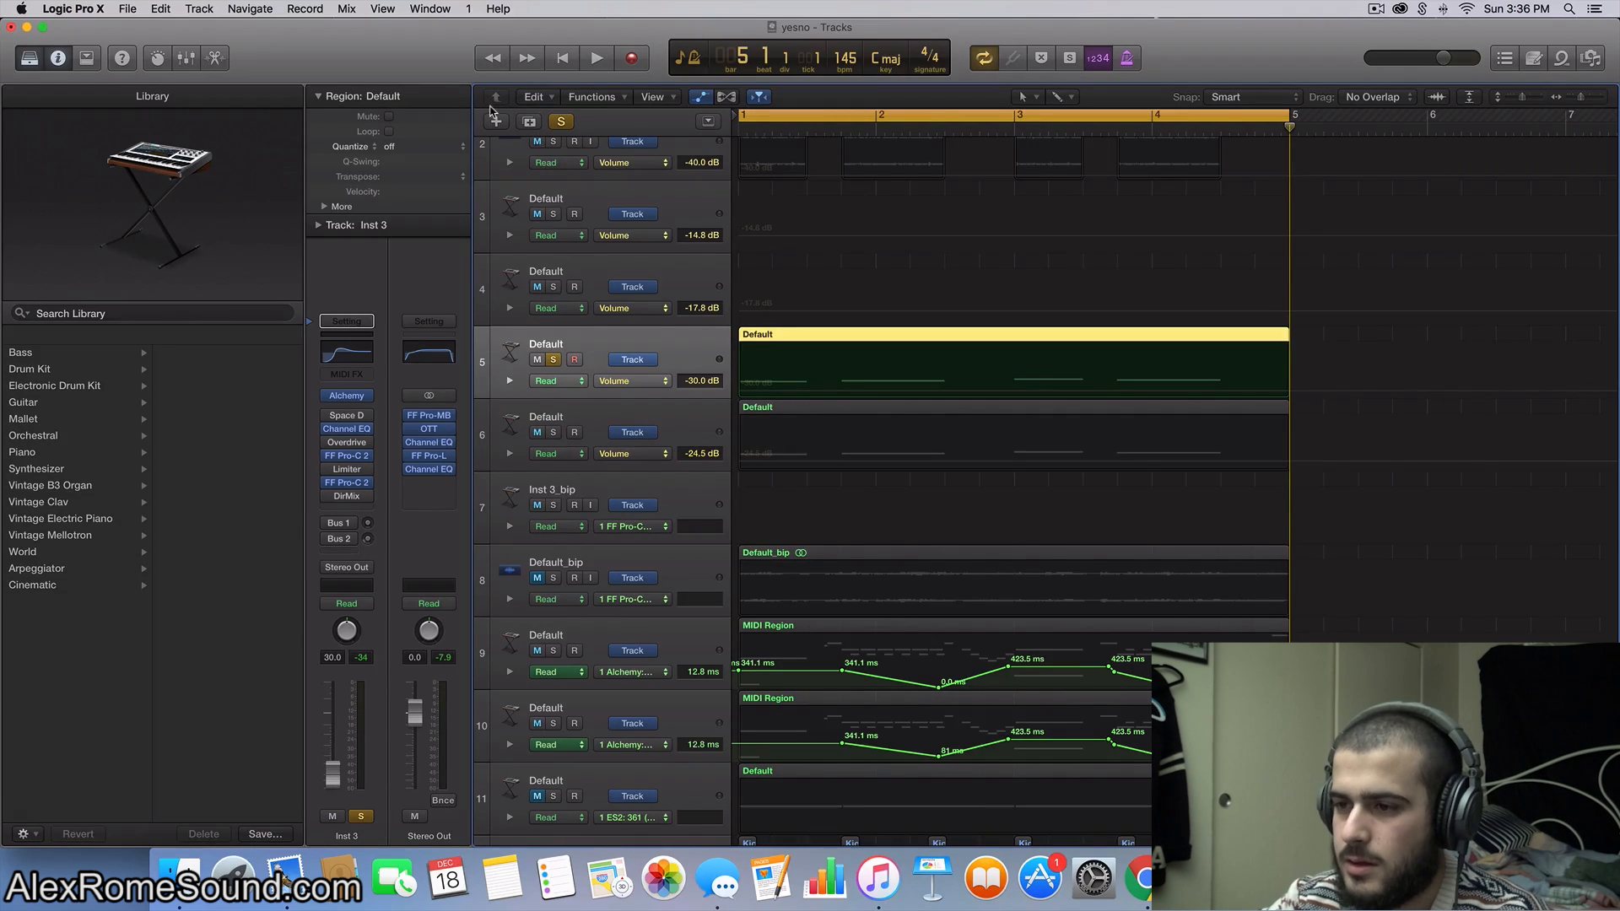
{"action": "left_click", "coordinate": [187, 7]}
{"action": "left_click", "coordinate": [532, 253]}
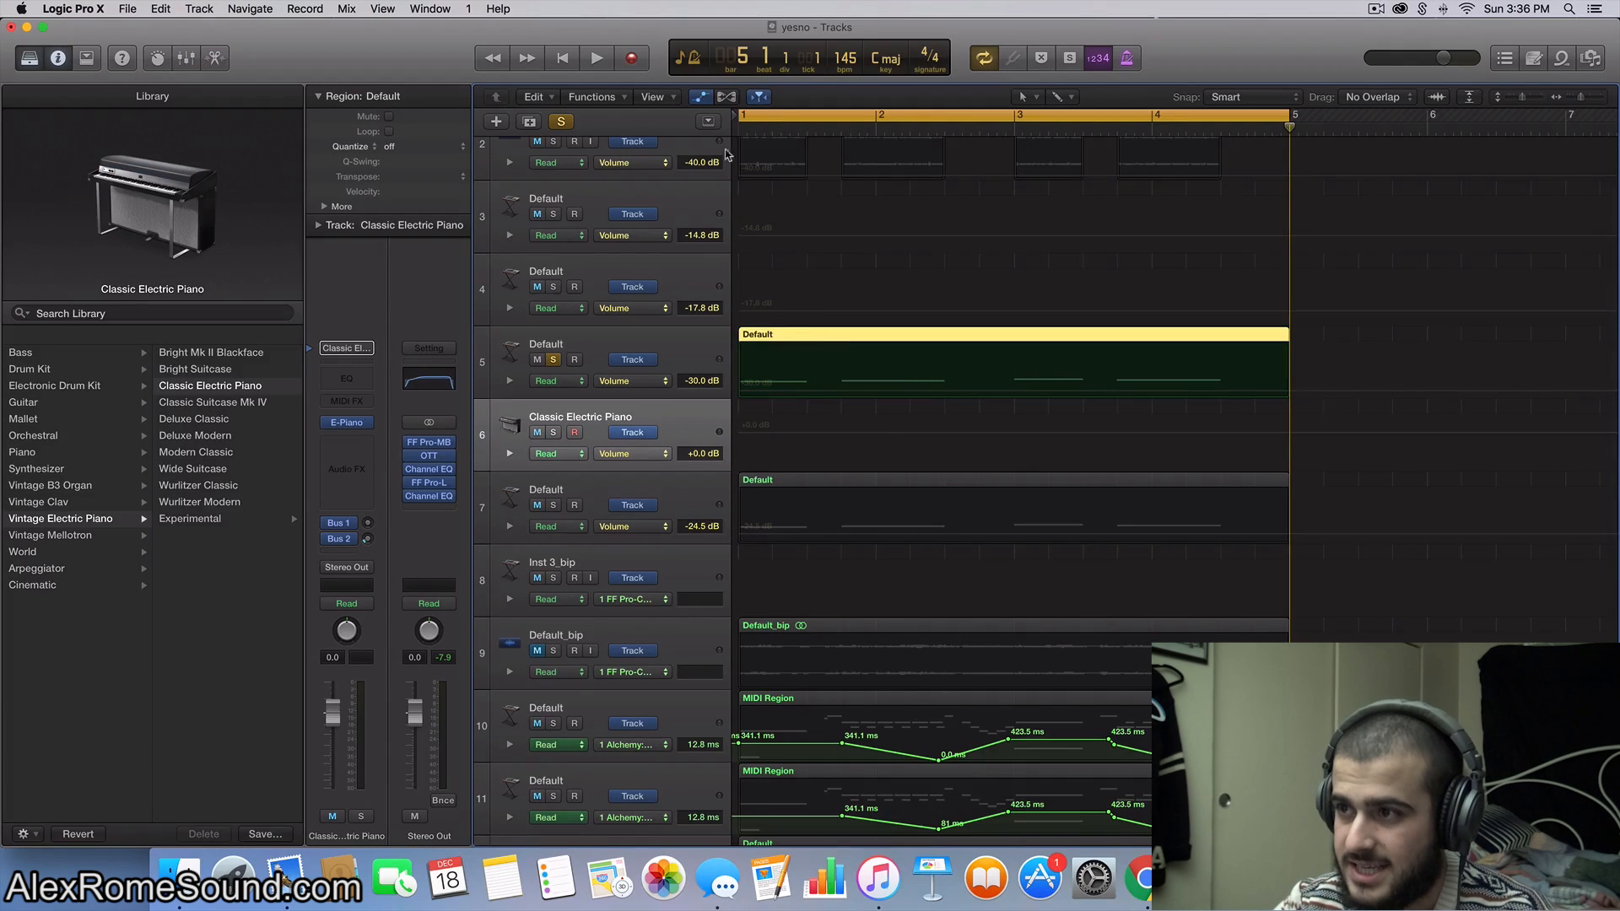
{"action": "key", "text": "Return"}
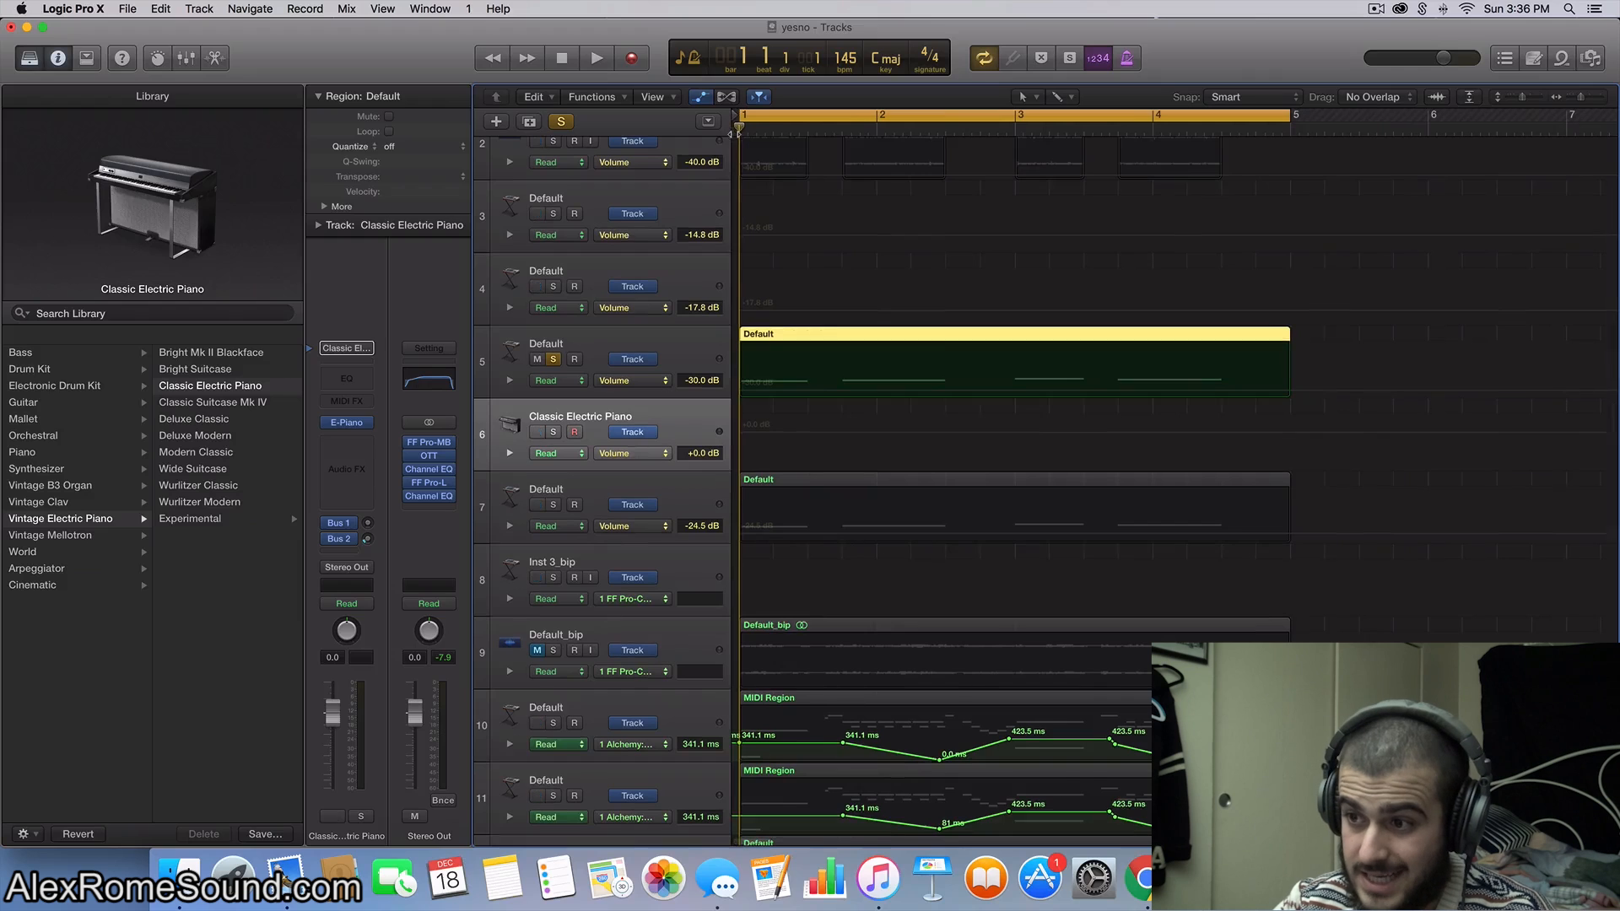
{"action": "key", "text": "super+v"}
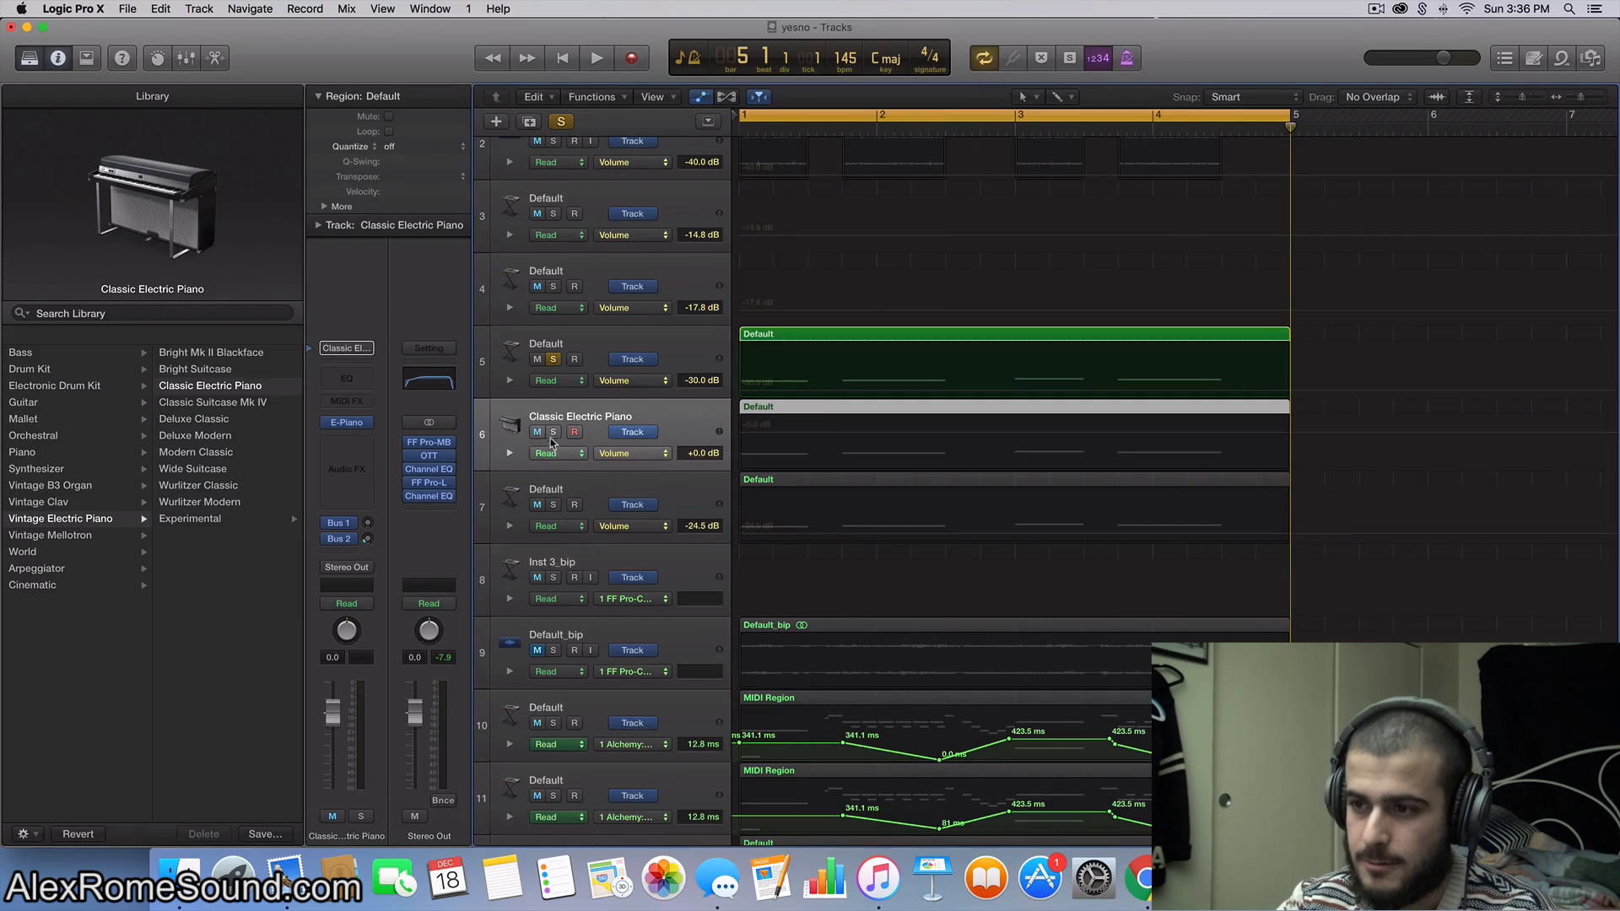
Step: Solo the new track 6 instead of track 5 and replace its electric piano with Alchemy
{"action": "left_click", "coordinate": [553, 432]}
{"action": "left_click", "coordinate": [553, 360]}
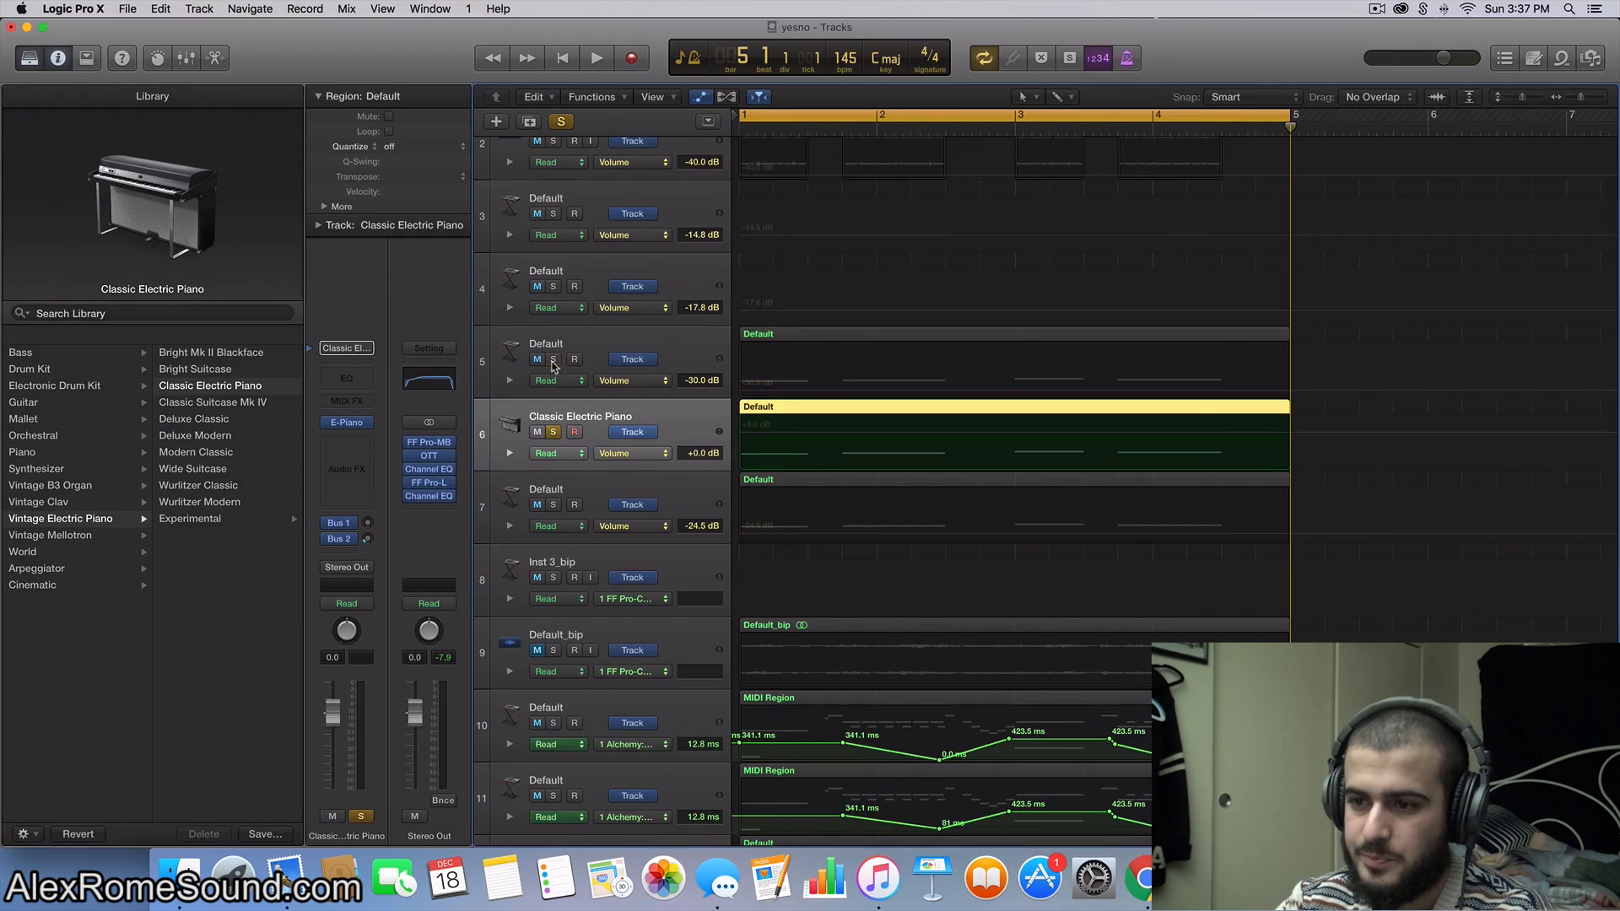
{"action": "left_click", "coordinate": [367, 426]}
{"action": "left_click", "coordinate": [532, 469]}
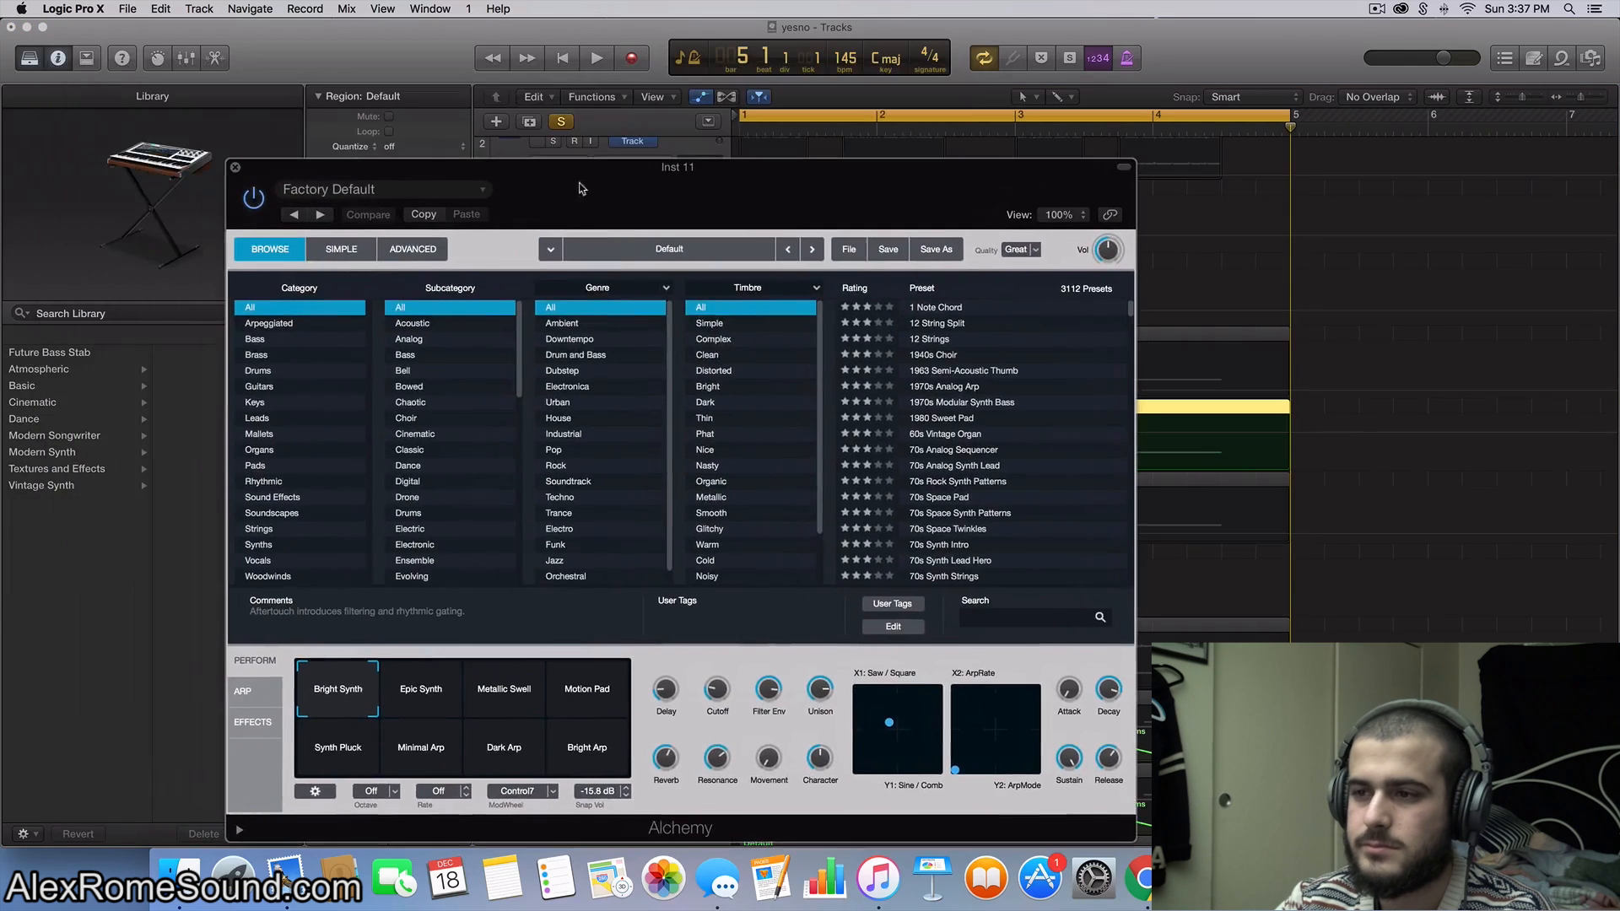
Step: Collapse the Alchemy window's header, switch the synth to advanced view, and clear its preset
{"action": "double_click", "coordinate": [610, 171]}
{"action": "left_click_drag", "start_coordinate": [609, 169], "coordinate": [694, 168]}
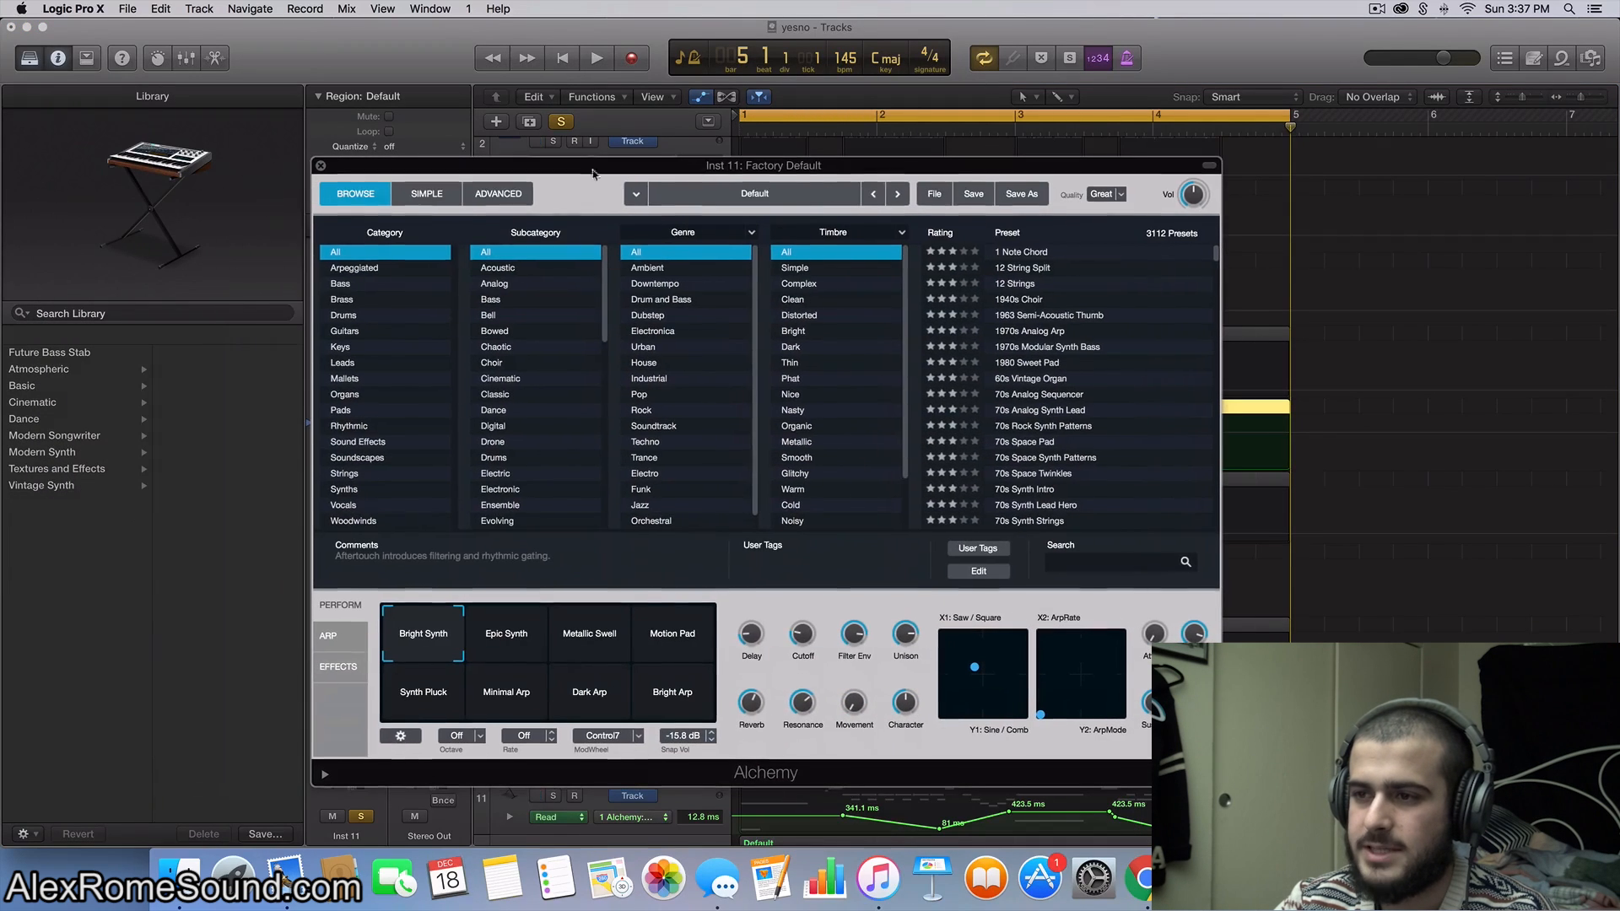
{"action": "left_click", "coordinate": [516, 196]}
{"action": "left_click", "coordinate": [936, 194]}
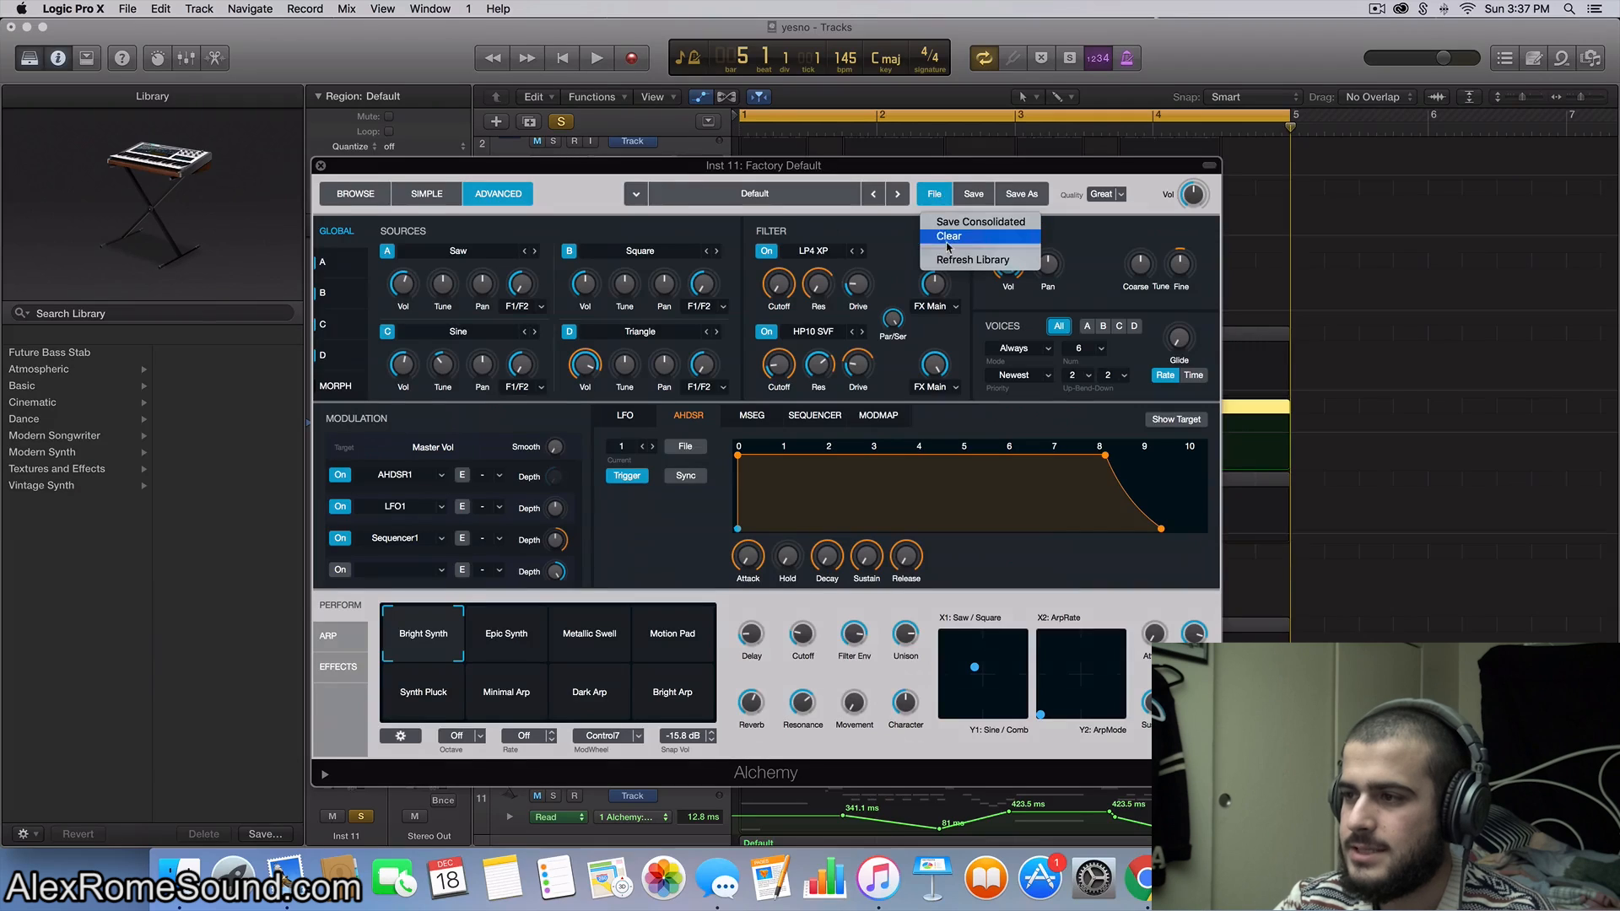
{"action": "left_click", "coordinate": [949, 249]}
{"action": "left_click", "coordinate": [935, 196]}
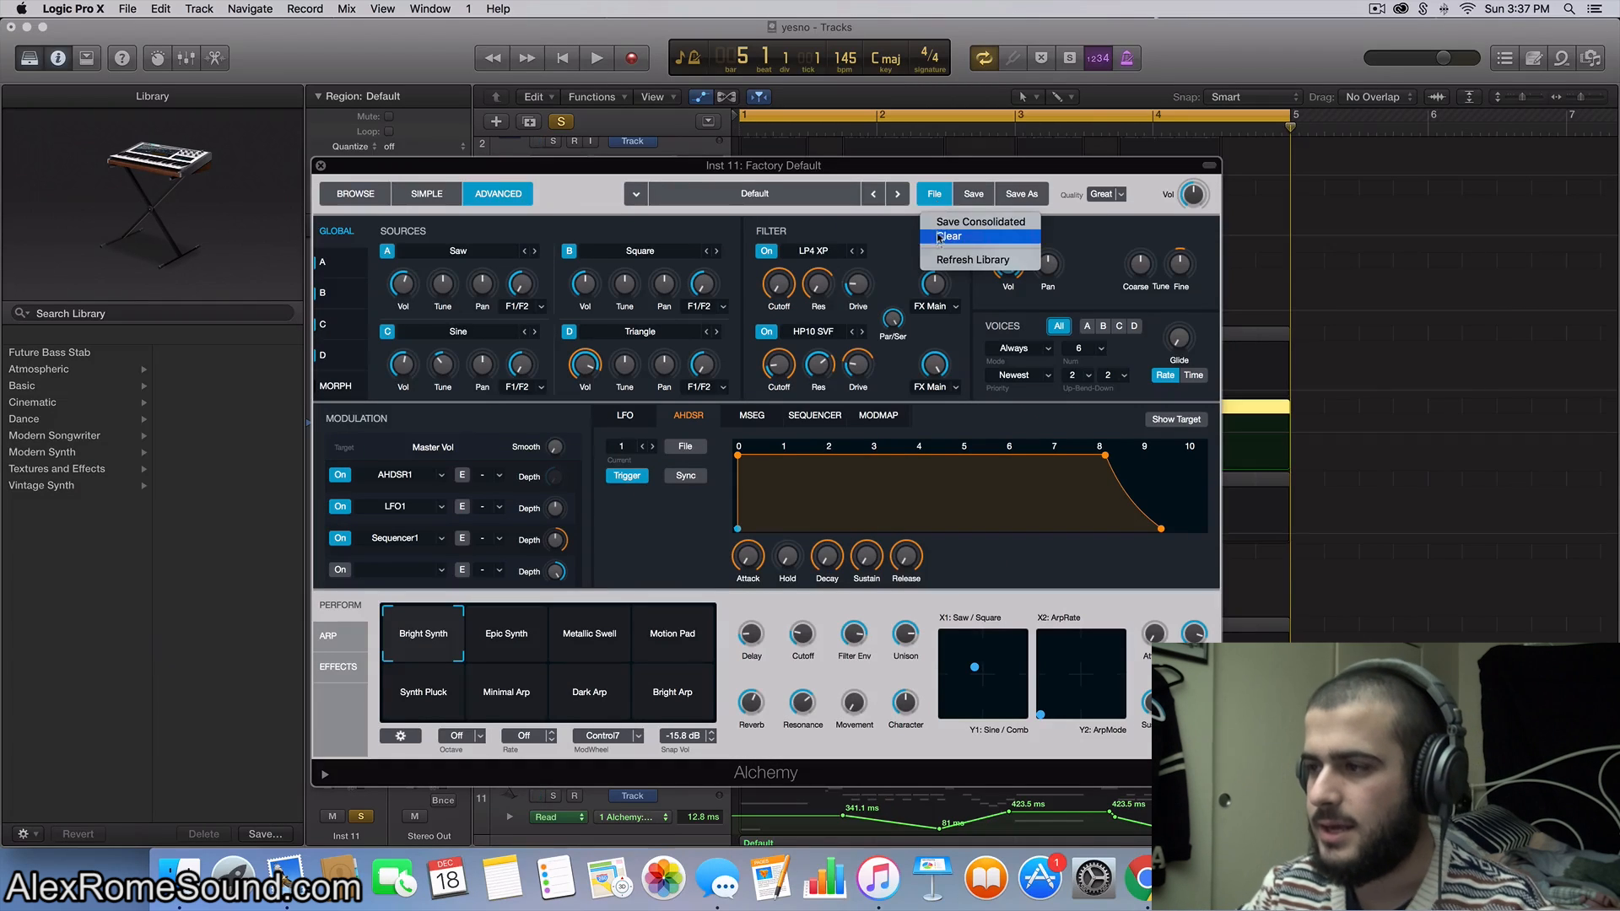
{"action": "left_click", "coordinate": [945, 237]}
Step: Lower source A's volume to -17.1 dB and audition the saw sound
{"action": "left_click", "coordinate": [321, 268]}
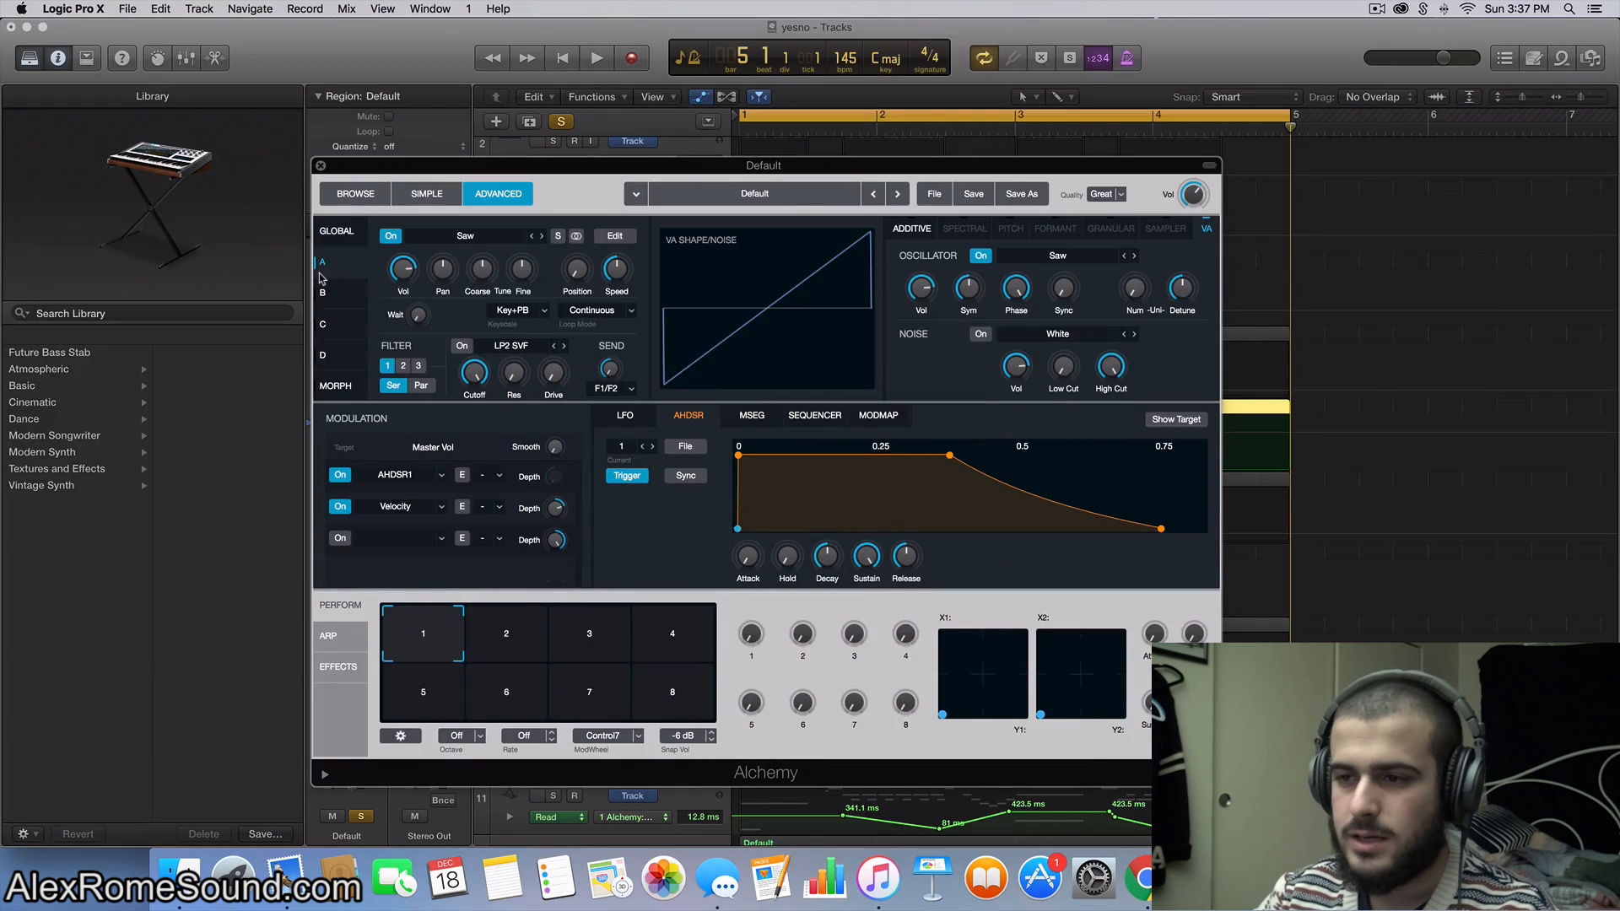
{"action": "left_click_drag", "start_coordinate": [408, 278], "coordinate": [414, 344]}
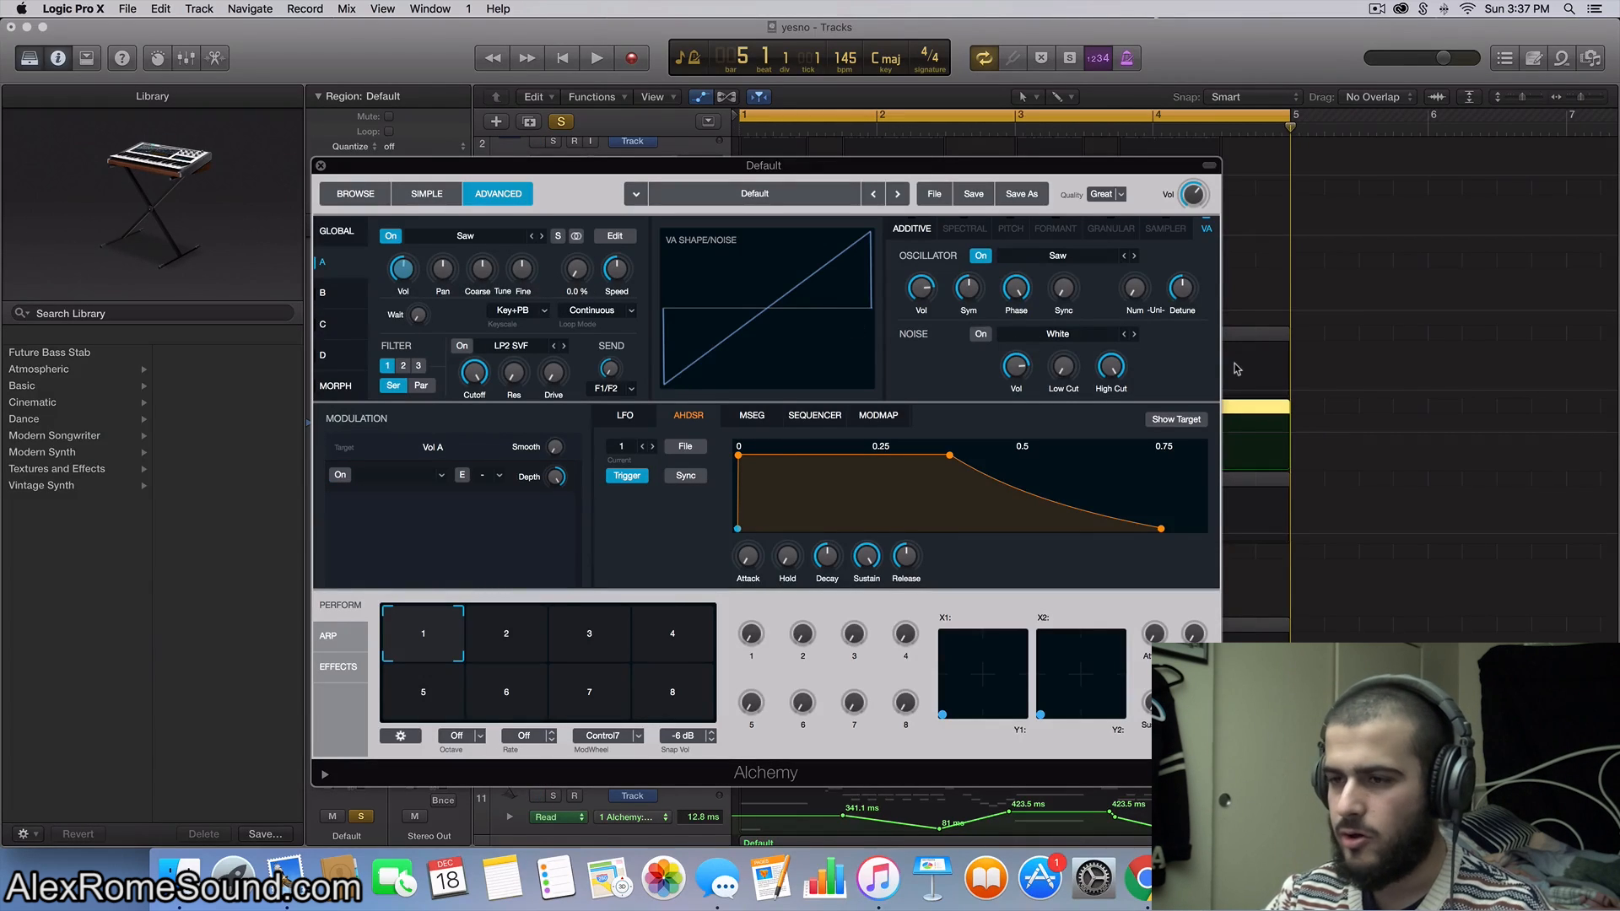
{"action": "key", "text": "space"}
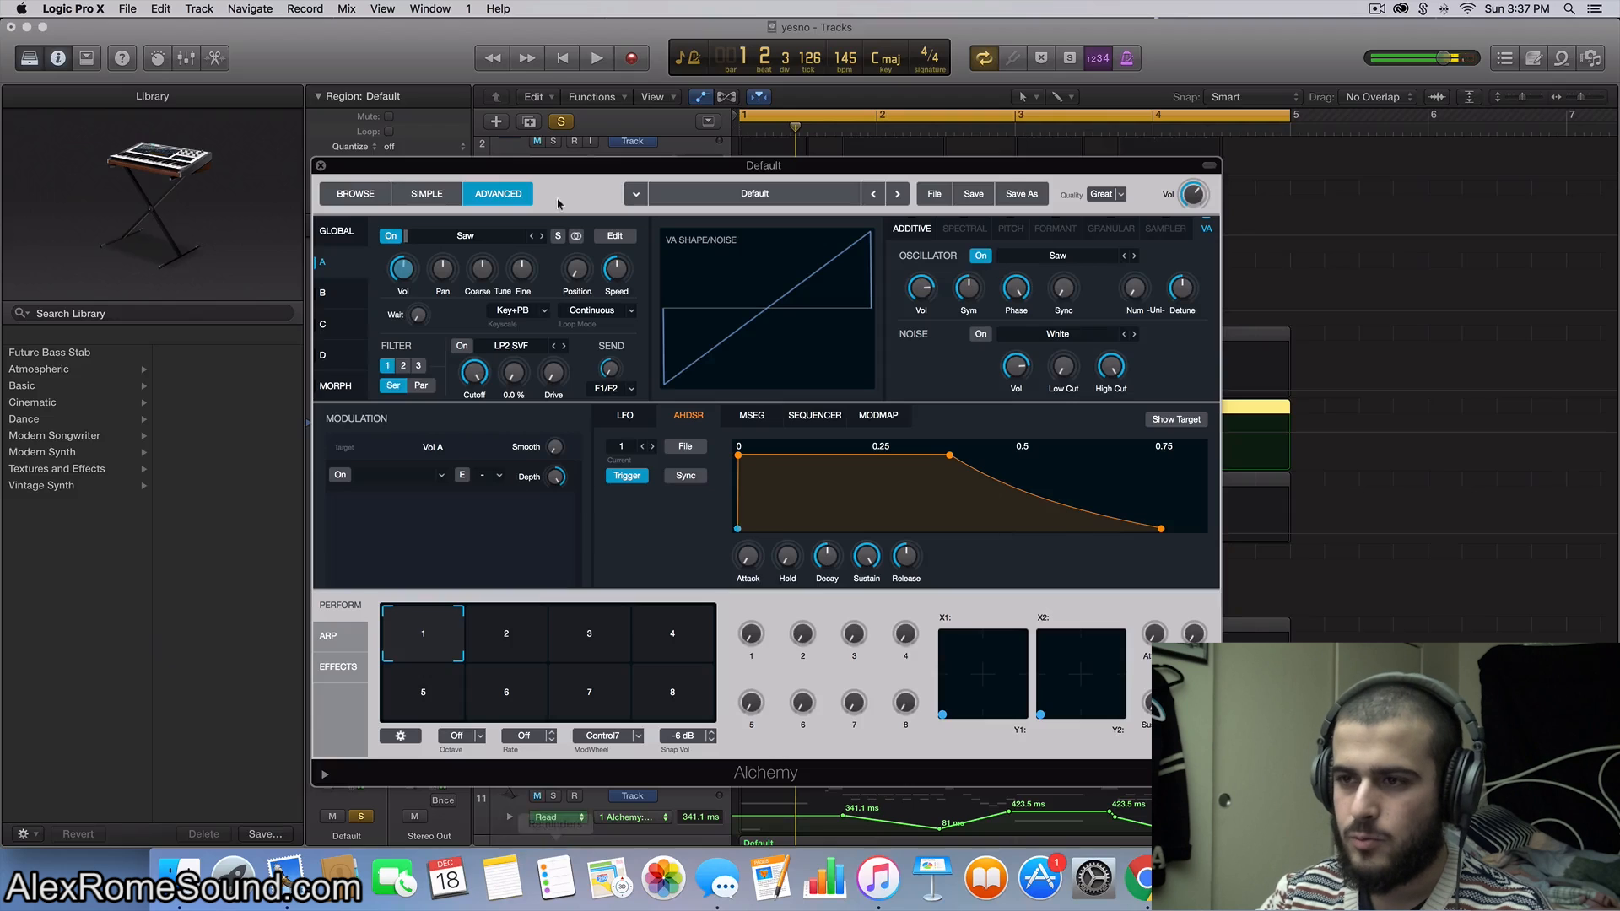
{"action": "left_click_drag", "start_coordinate": [557, 167], "coordinate": [765, 107]}
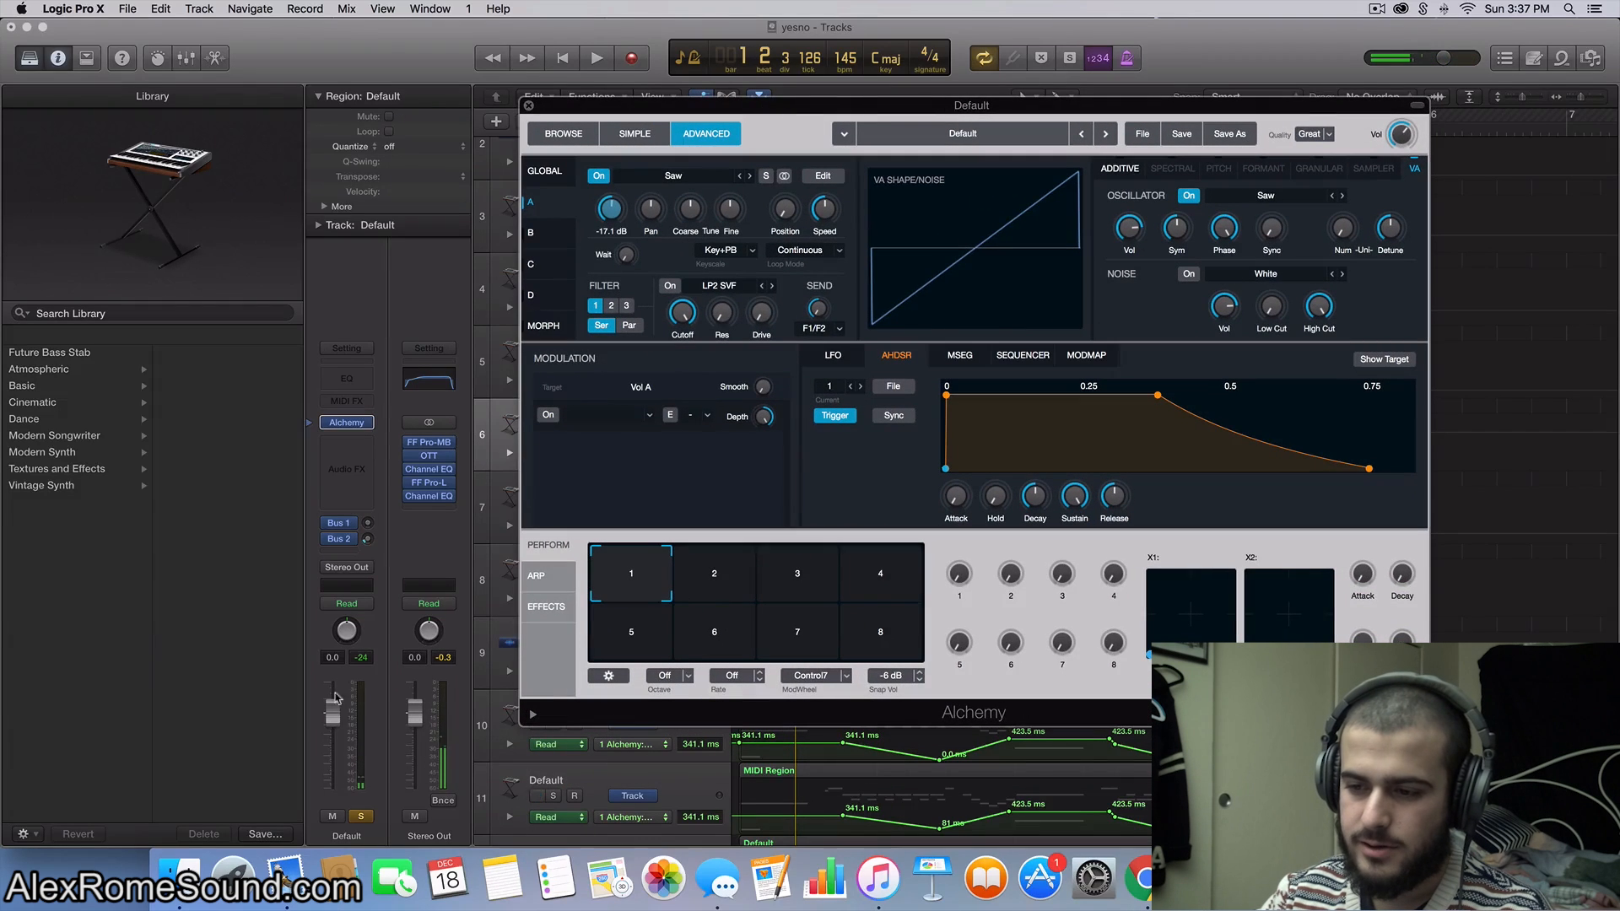
Step: Lower the new Alchemy track's channel fader to -19.5 dB and play the region back
{"action": "left_click_drag", "start_coordinate": [336, 697], "coordinate": [335, 748]}
{"action": "left_click", "coordinate": [333, 814]}
{"action": "key", "text": "space"}
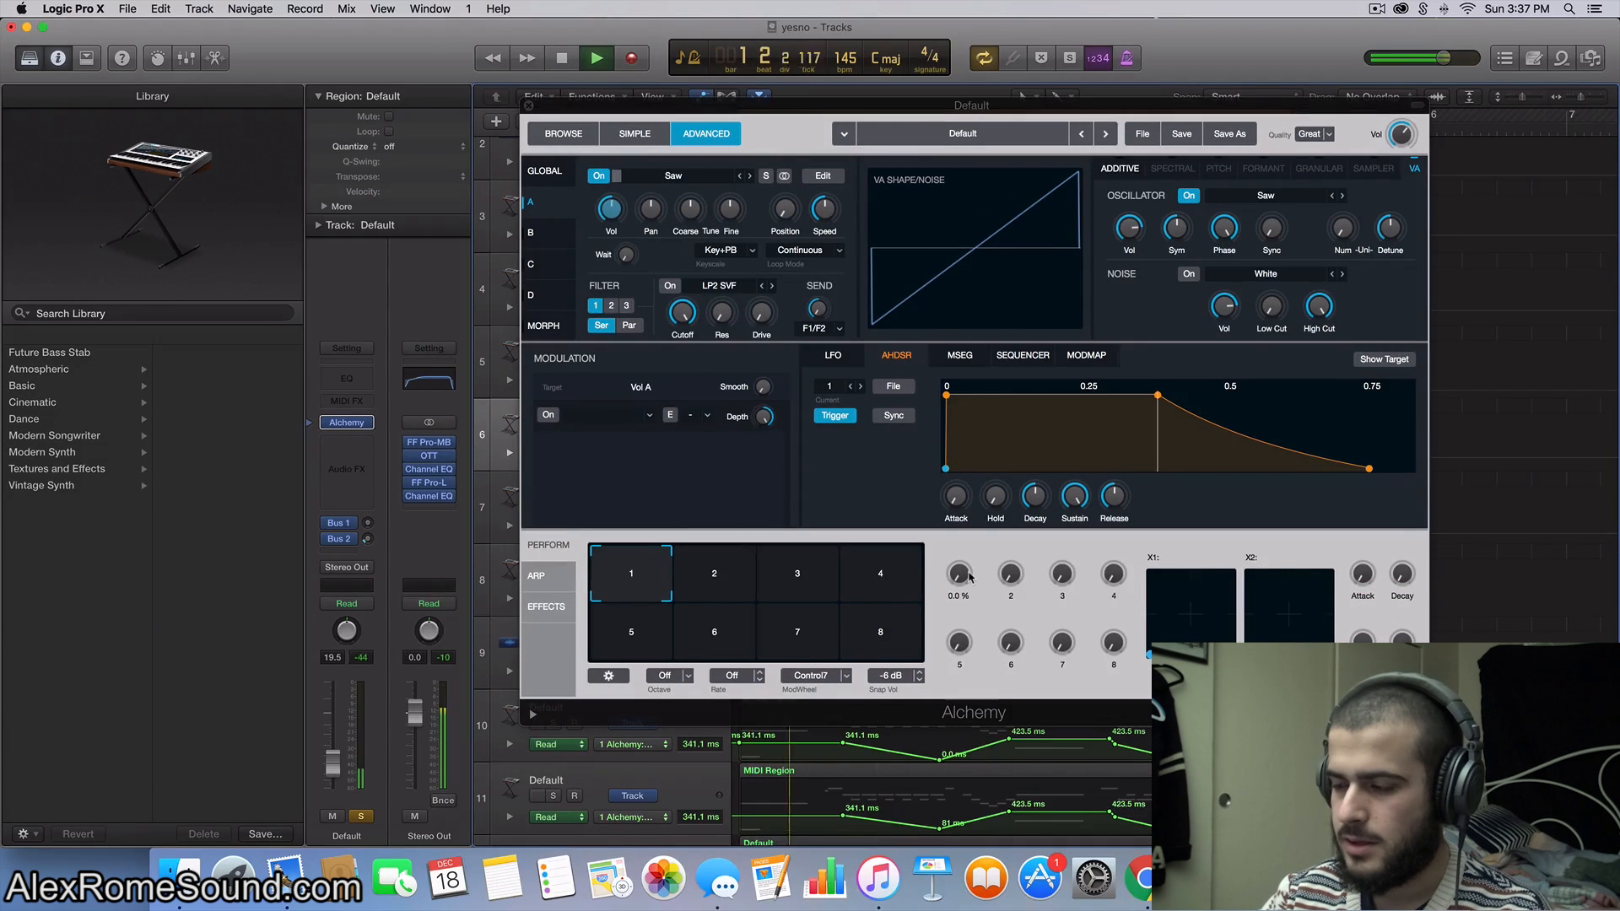
{"action": "key", "text": "space"}
Step: Reduce the AHDSR 1 release to its minimum and audition the shortened sound
{"action": "left_click_drag", "start_coordinate": [1114, 496], "coordinate": [1111, 547]}
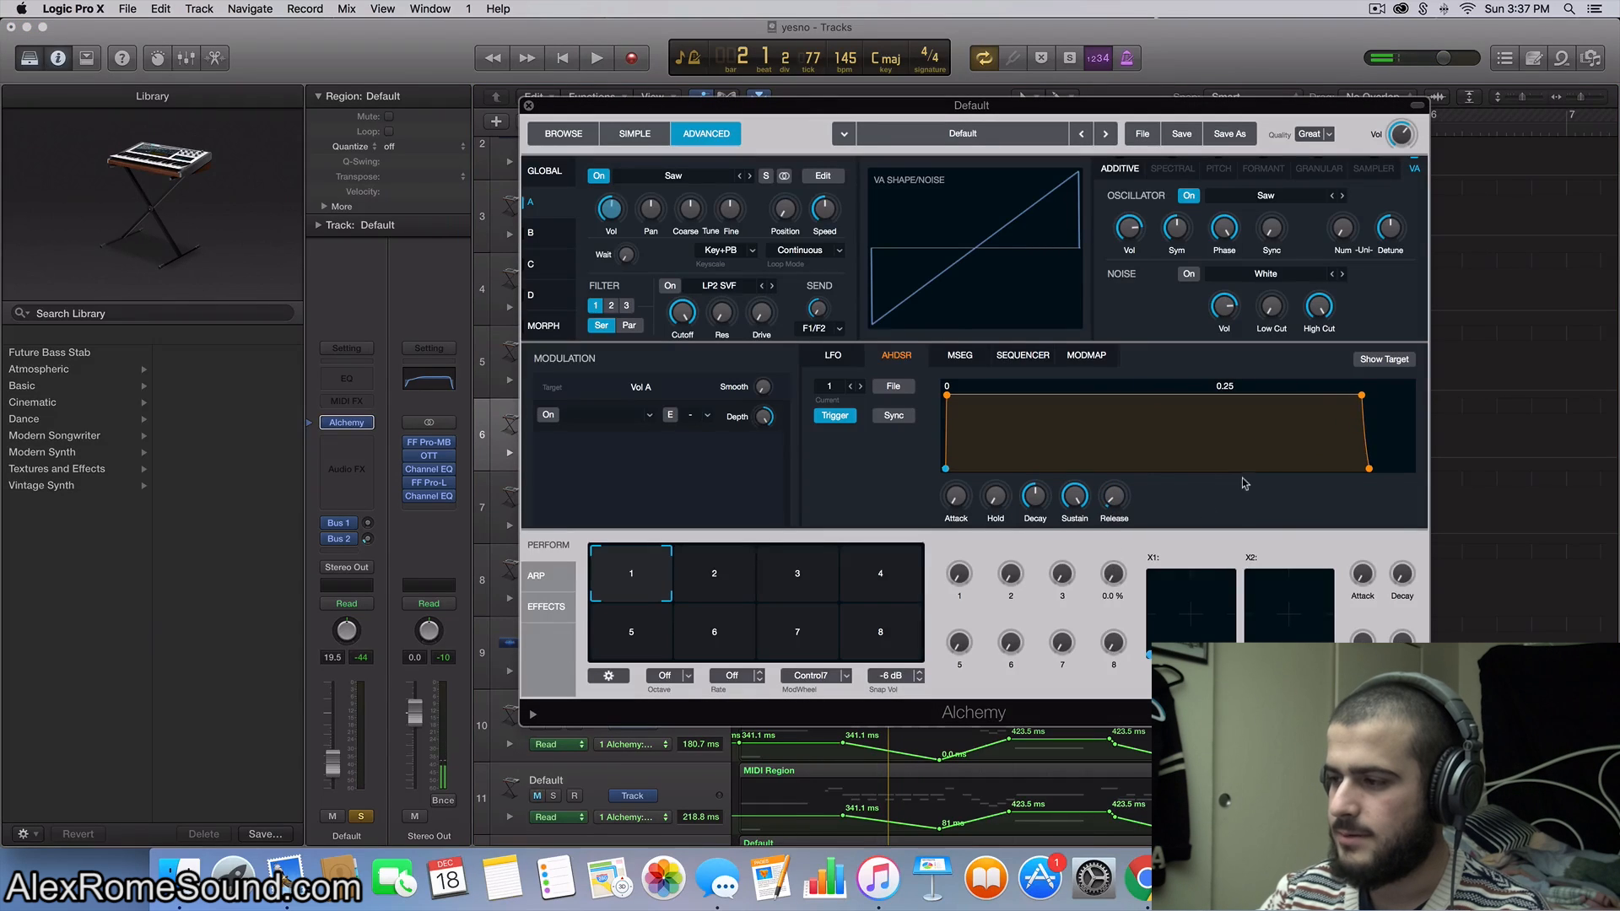
{"action": "key", "text": "space"}
{"action": "key", "text": "space"}
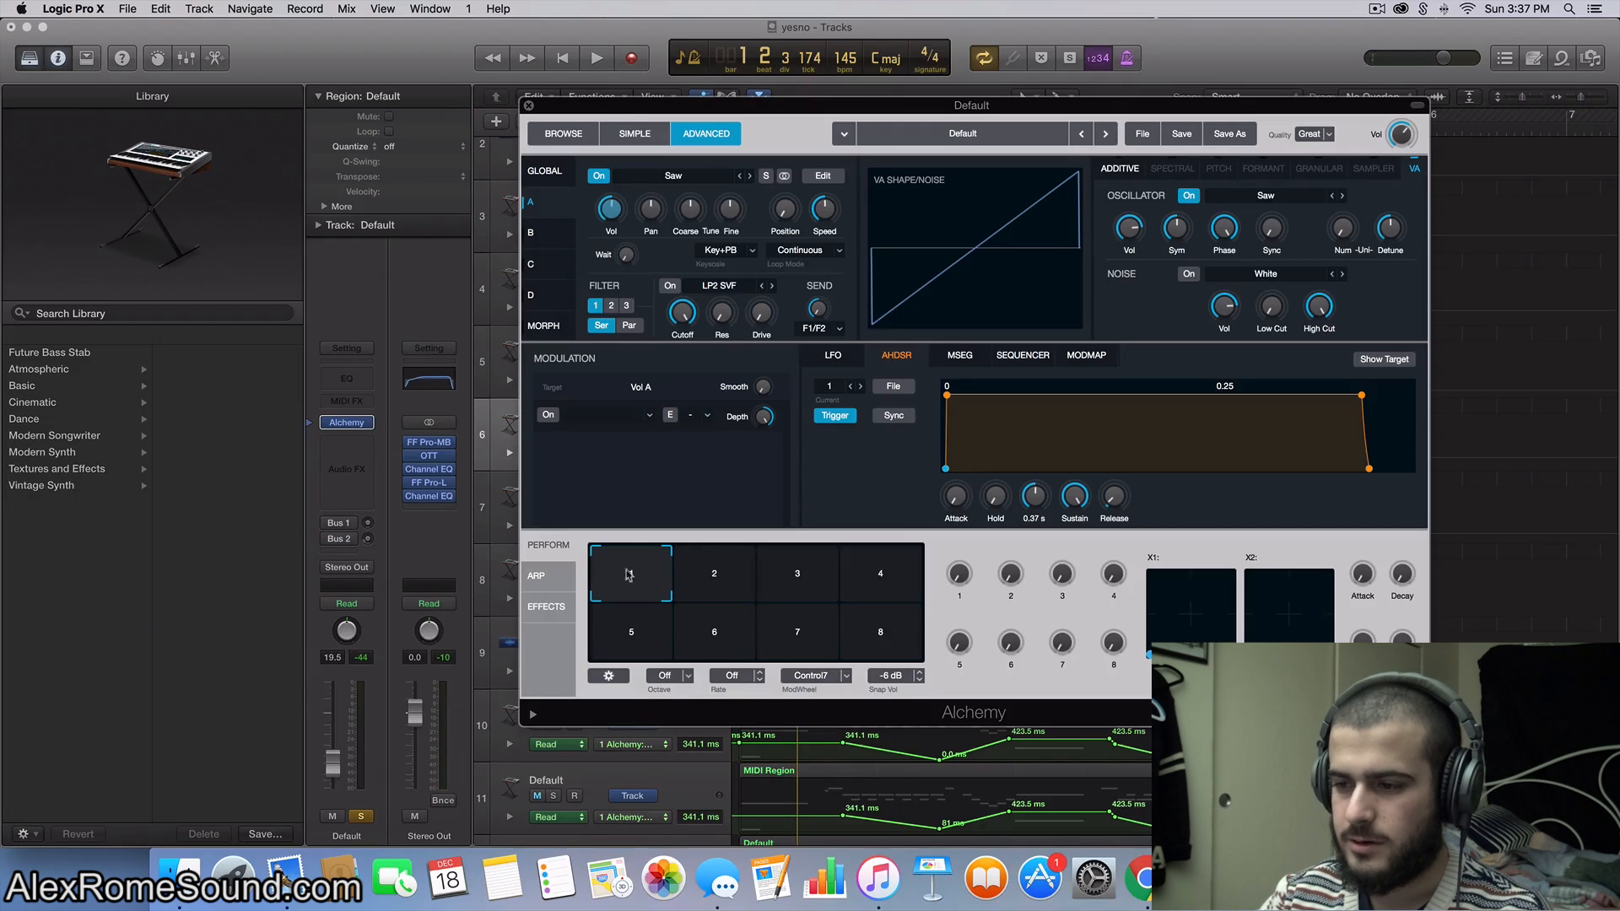
Step: Set Alchemy's arpeggiator to Chord mode, increase its note length, and audition the result
{"action": "left_click", "coordinate": [565, 584]}
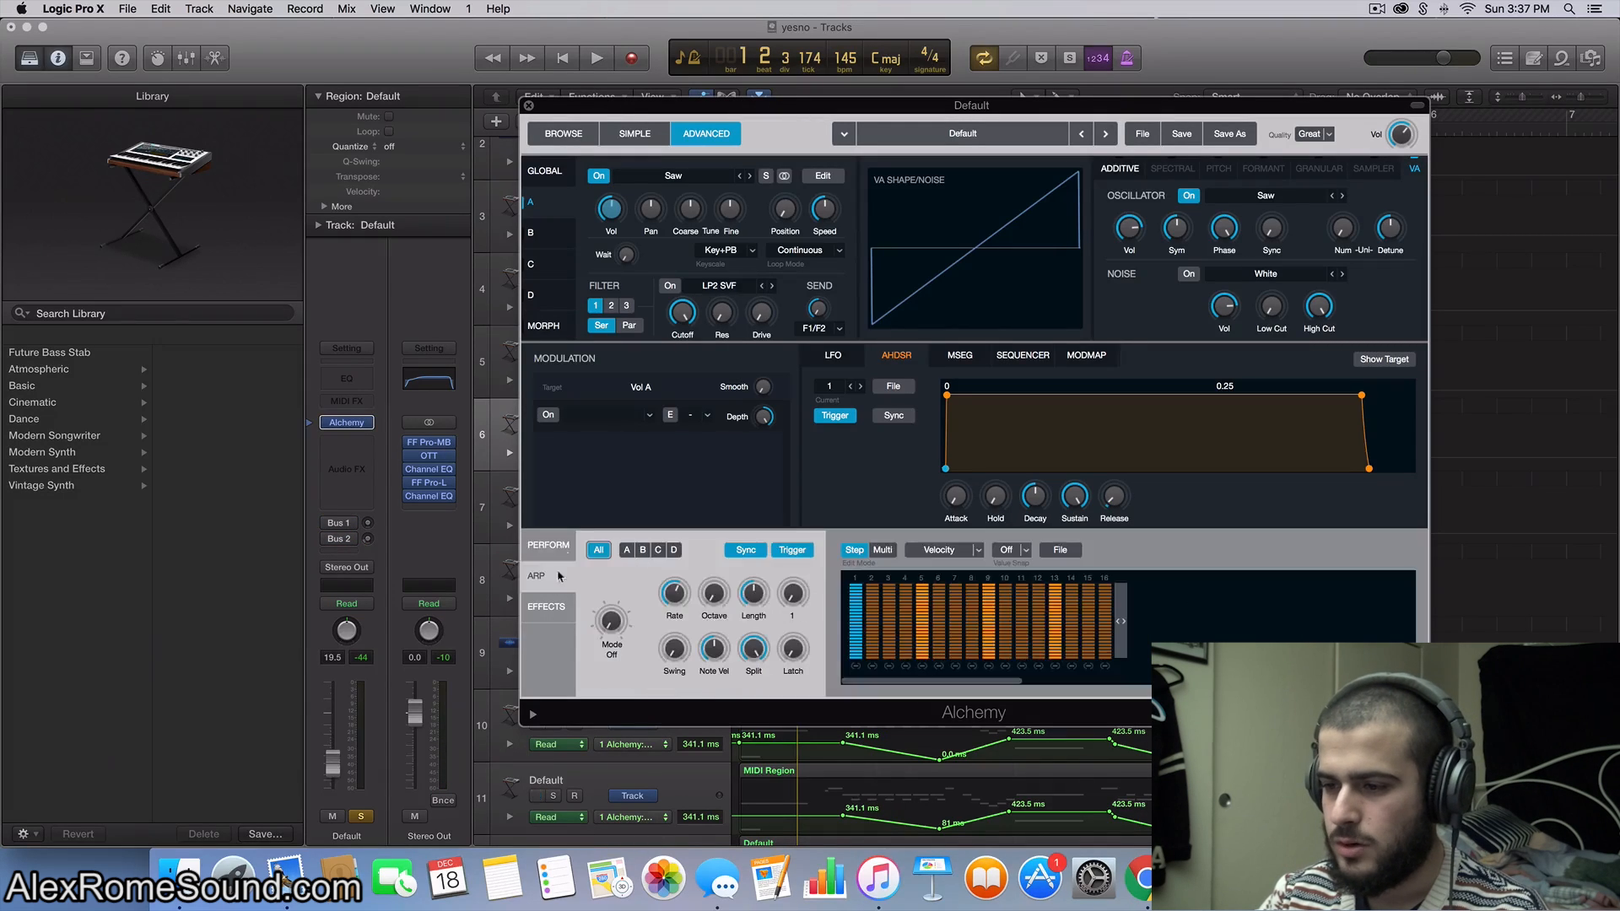
{"action": "left_click_drag", "start_coordinate": [609, 621], "coordinate": [610, 611]}
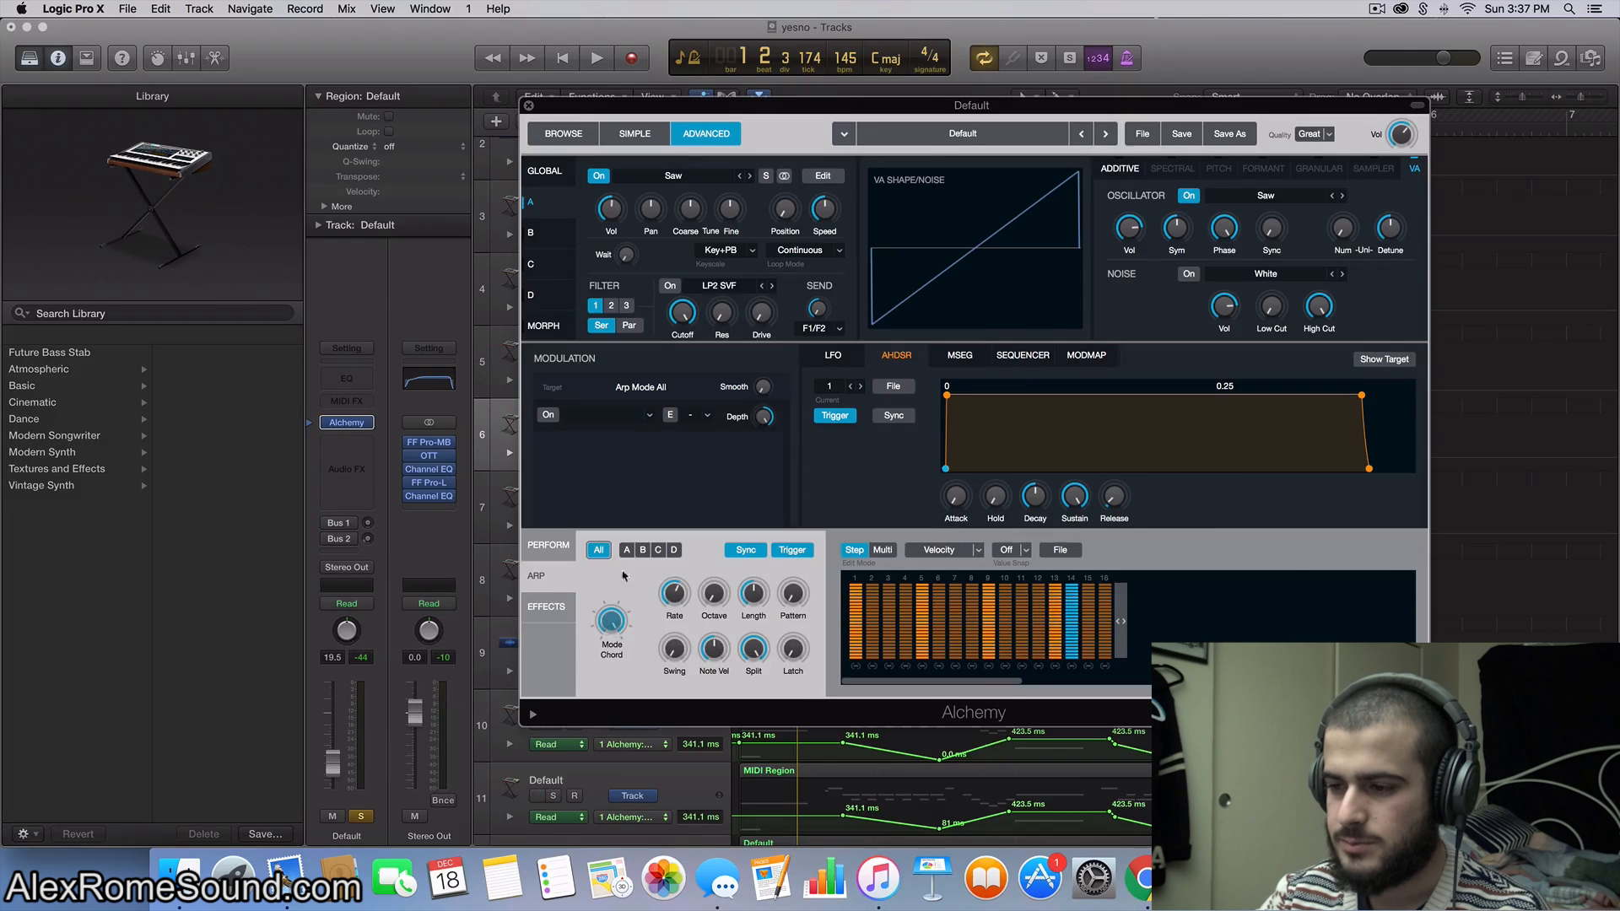
{"action": "key", "text": "space"}
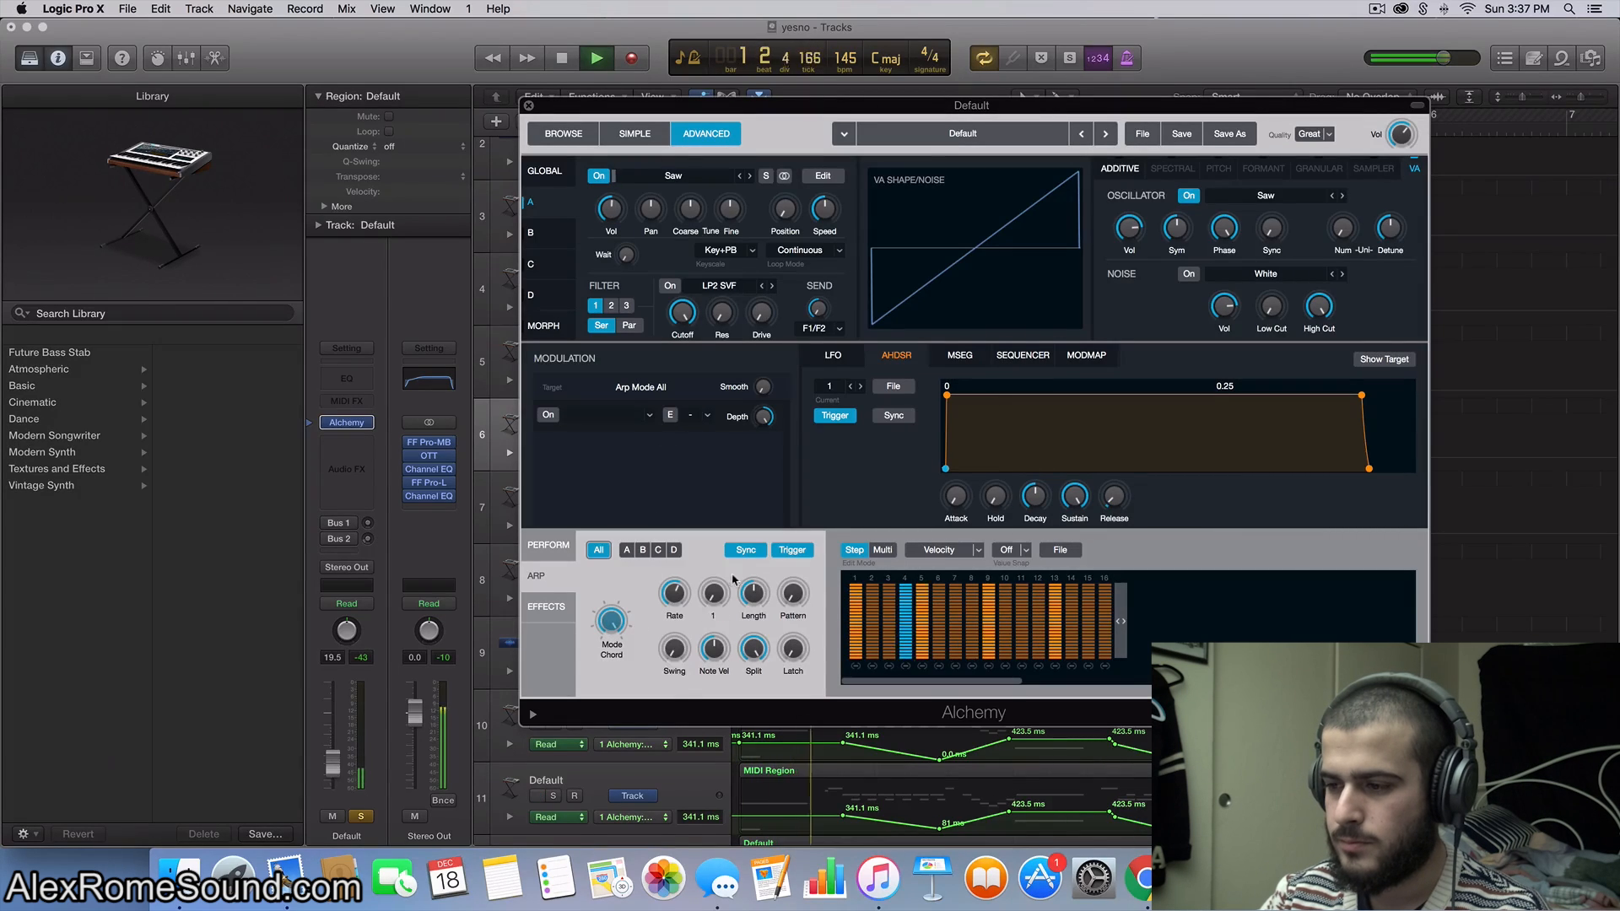
{"action": "left_click_drag", "start_coordinate": [754, 594], "coordinate": [761, 571]}
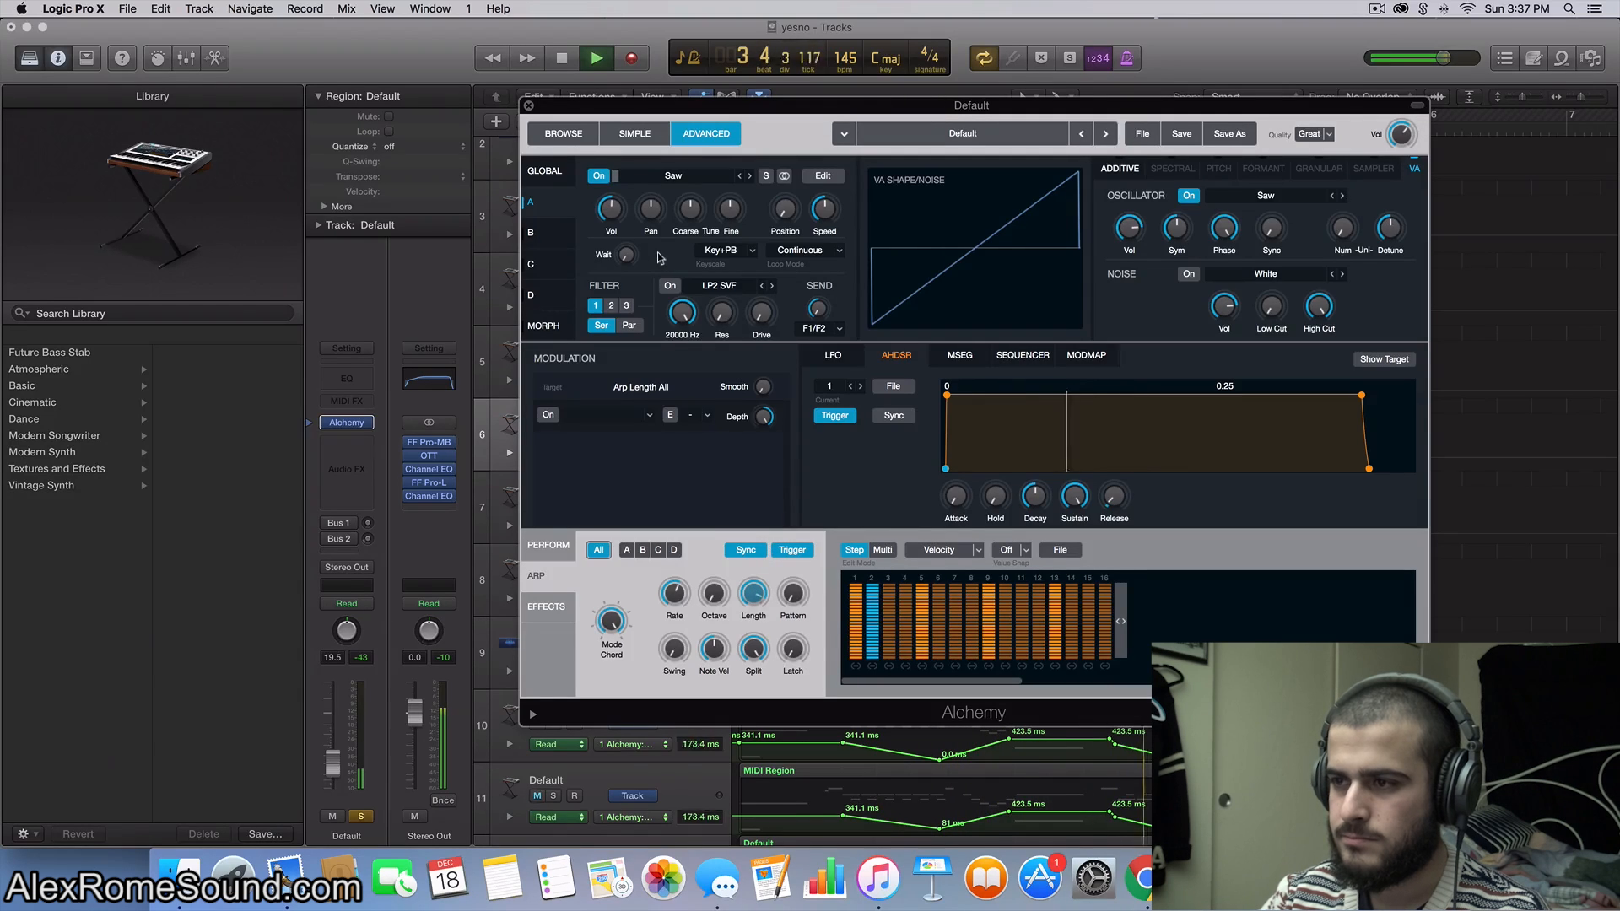
{"action": "key", "text": "space"}
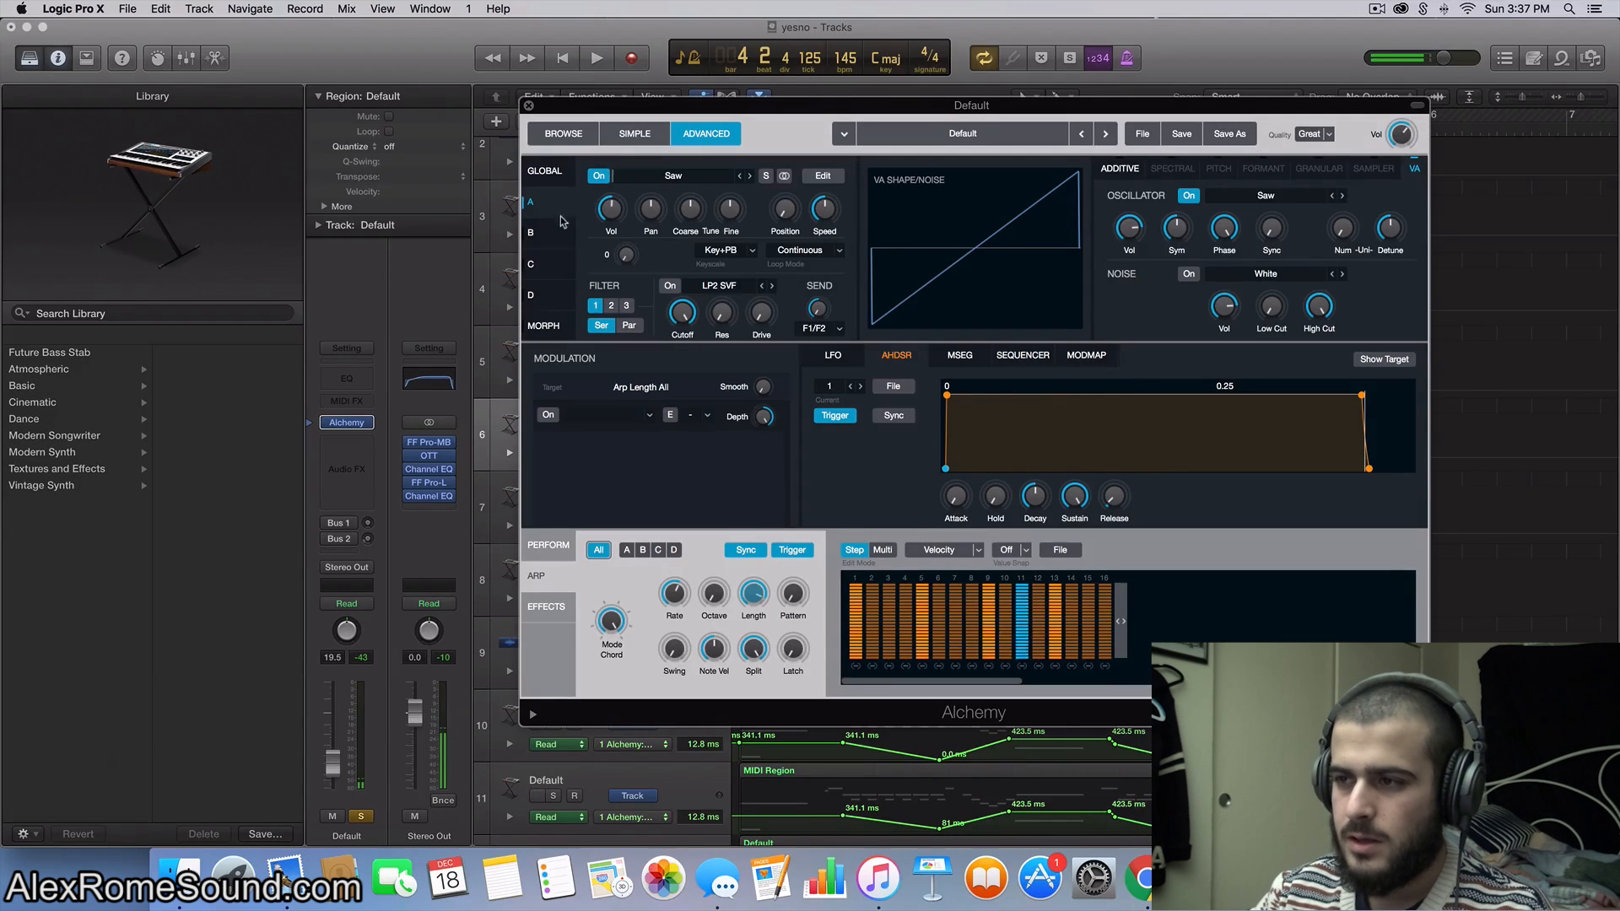
Step: Turn on source B at a volume of -16.9 dB, give its saw 16 unison voices, and audition it
{"action": "mouse_move", "coordinate": [611, 211]}
{"action": "left_mouse_down"}
{"action": "mouse_move", "coordinate": [608, 247]}
{"action": "mouse_move", "coordinate": [604, 218]}
{"action": "left_mouse_up"}
{"action": "left_click", "coordinate": [600, 178]}
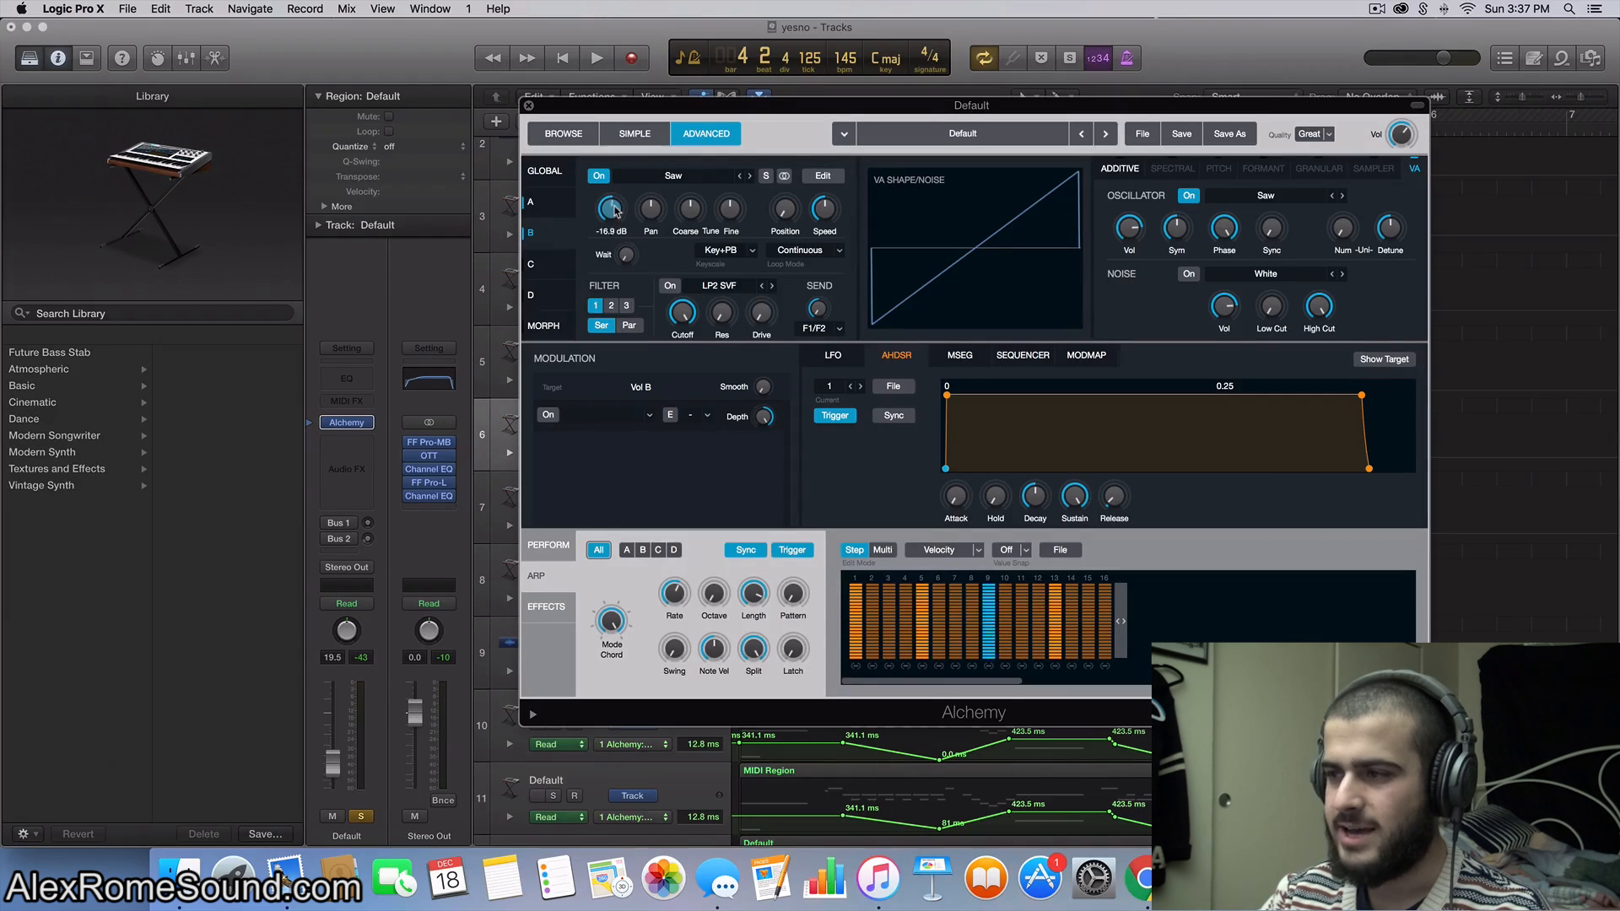
{"action": "left_click_drag", "start_coordinate": [1348, 235], "coordinate": [1342, 226]}
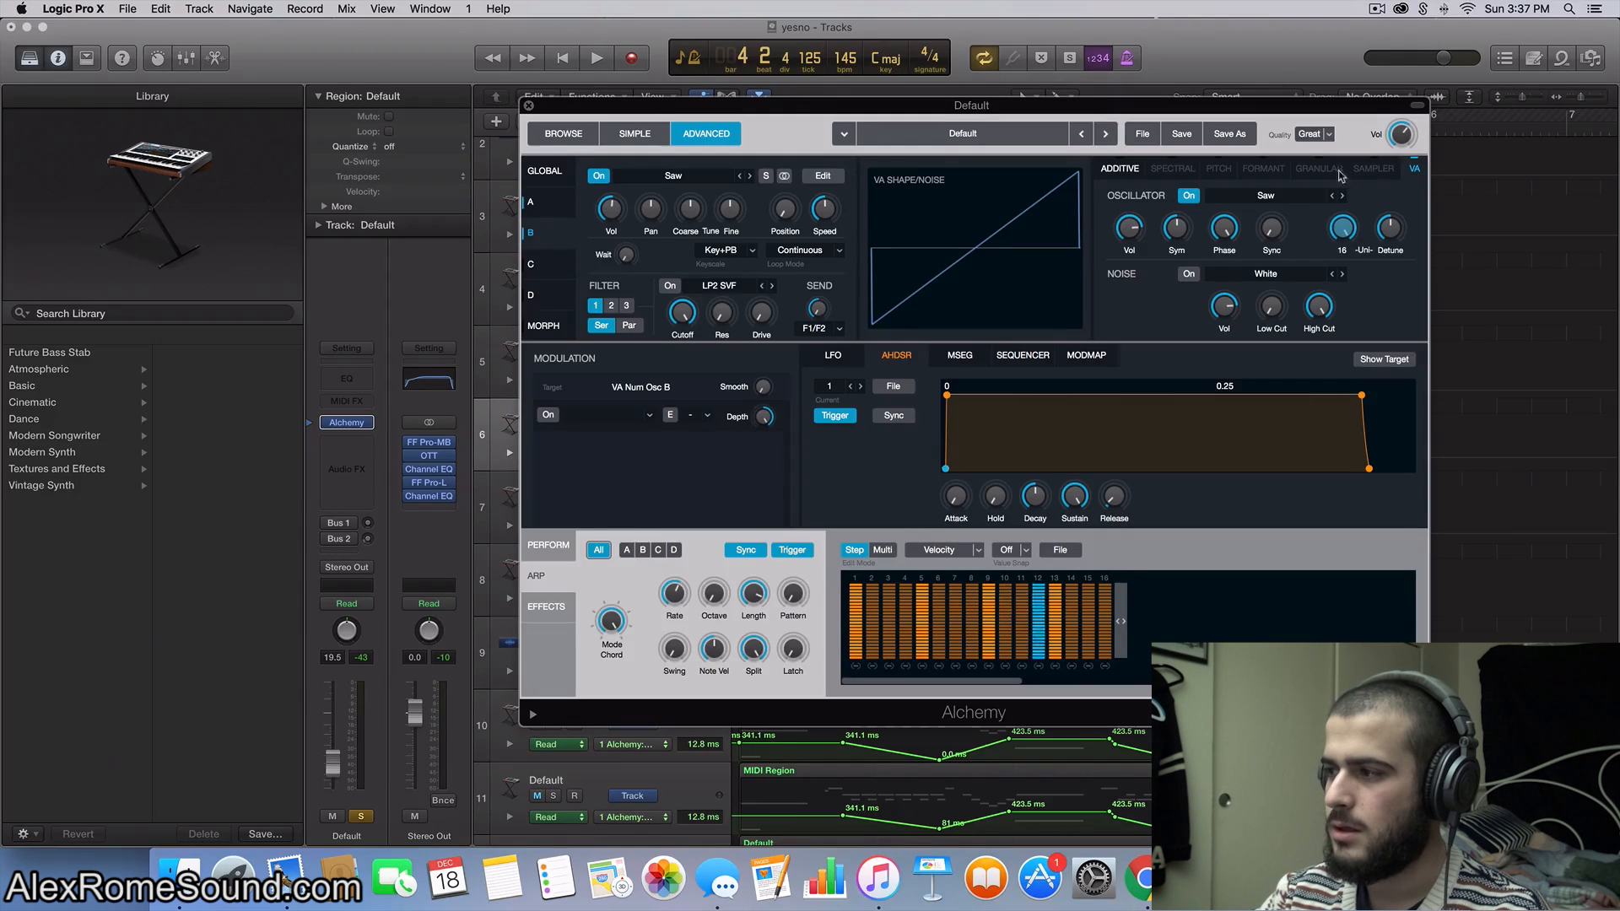
{"action": "key", "text": "space"}
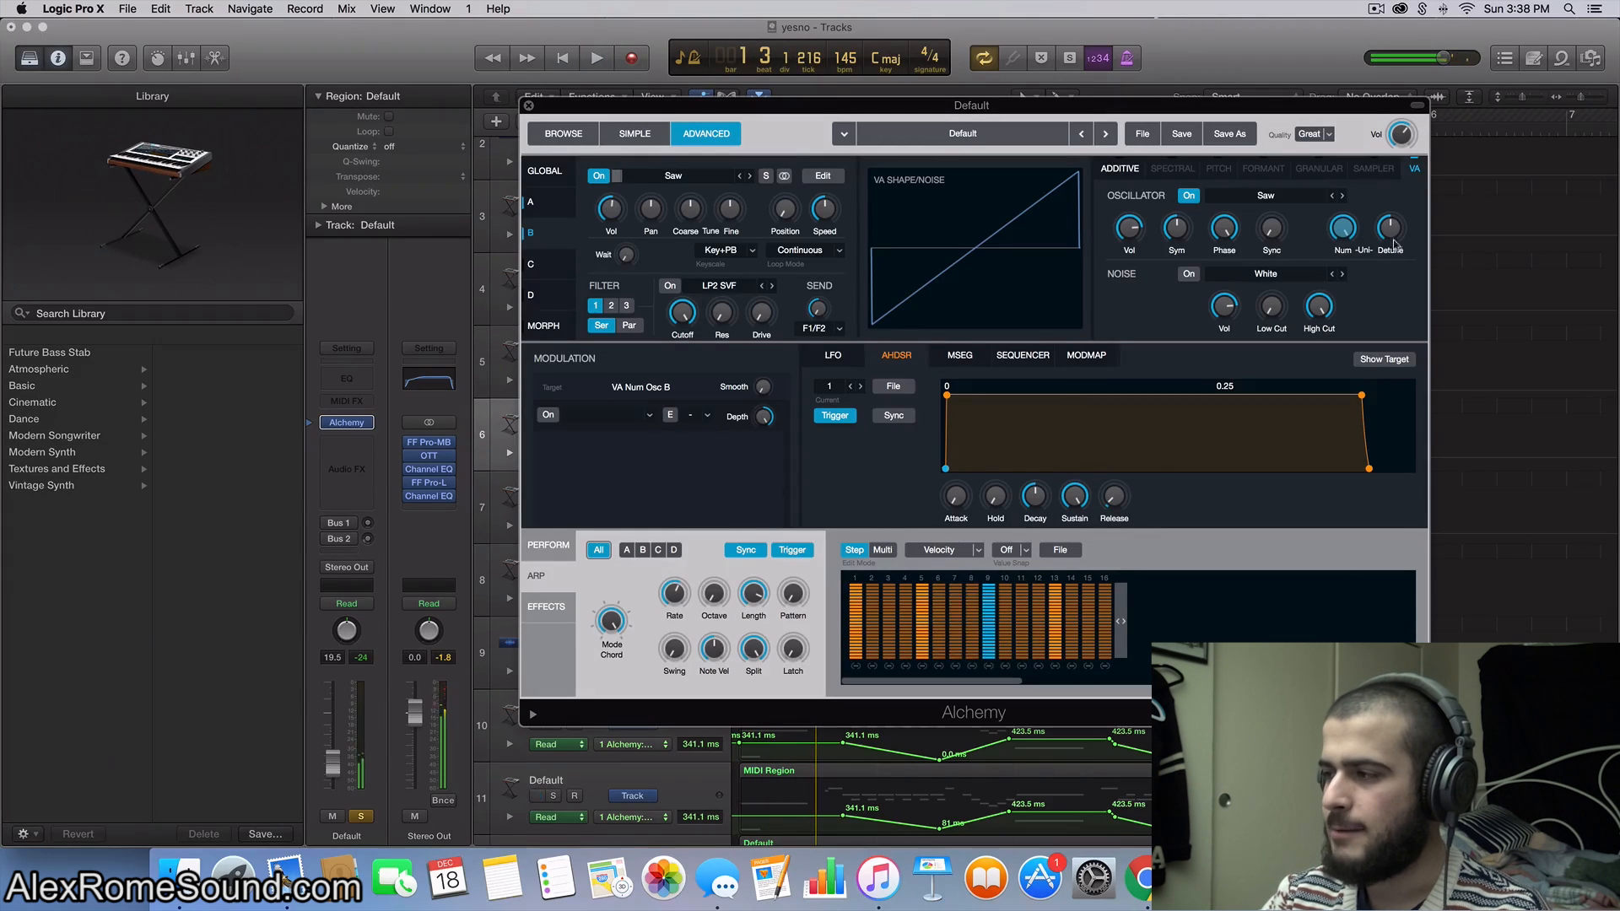
Step: Reduce source B's unison detune and lower its volume, checking the blend in playback
{"action": "left_click_drag", "start_coordinate": [1390, 250], "coordinate": [1388, 258]}
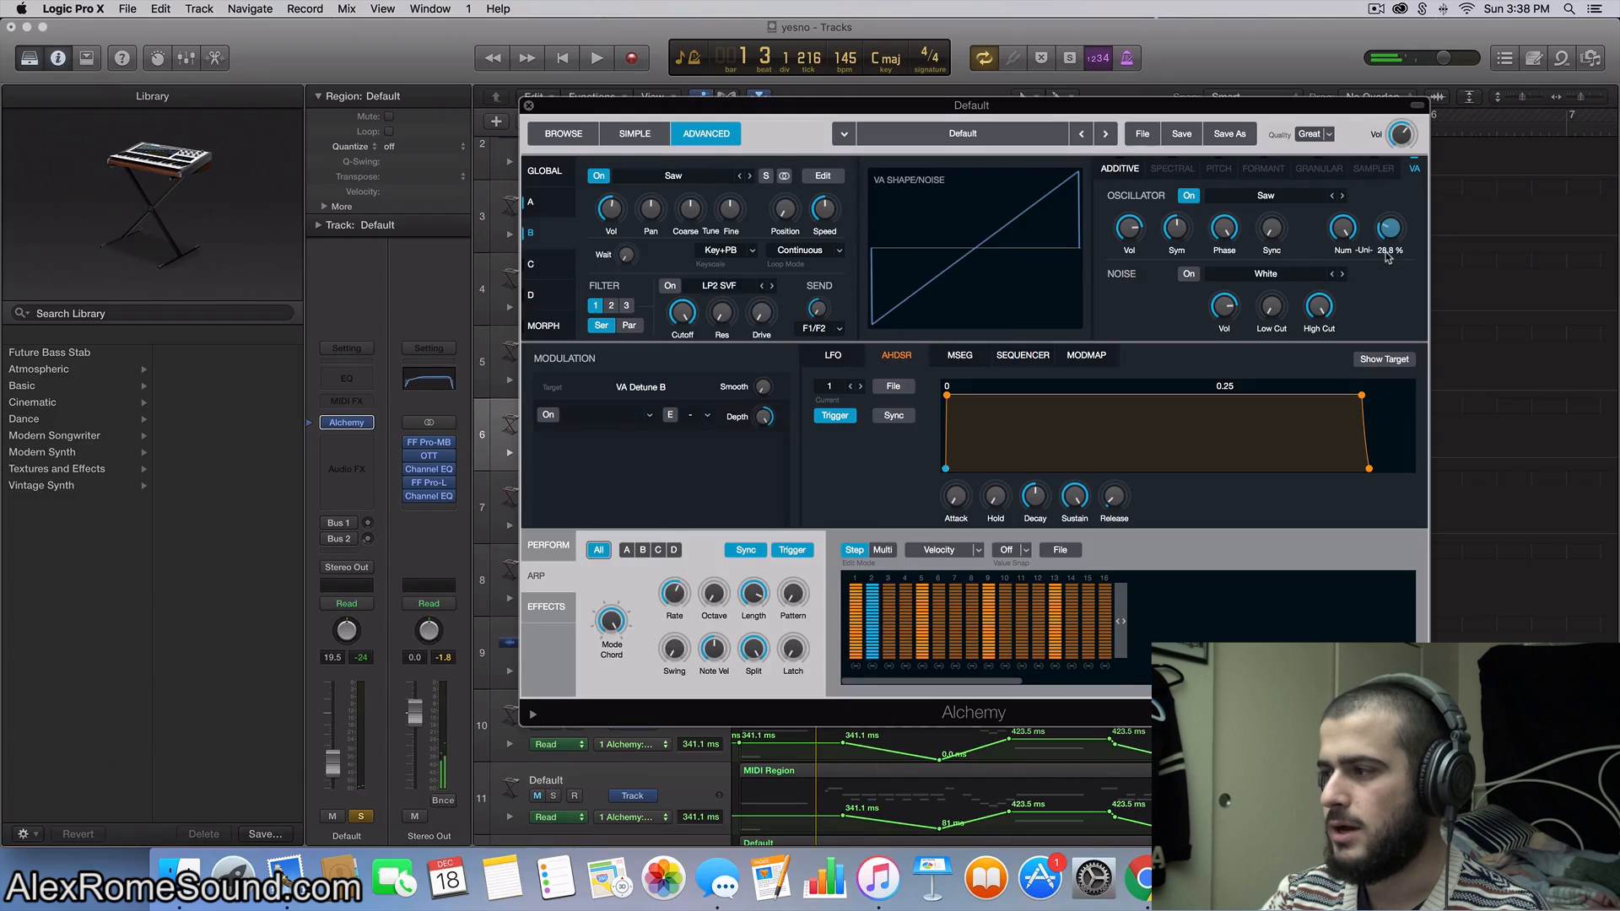
{"action": "left_click_drag", "start_coordinate": [610, 209], "coordinate": [601, 245]}
{"action": "key", "text": "space"}
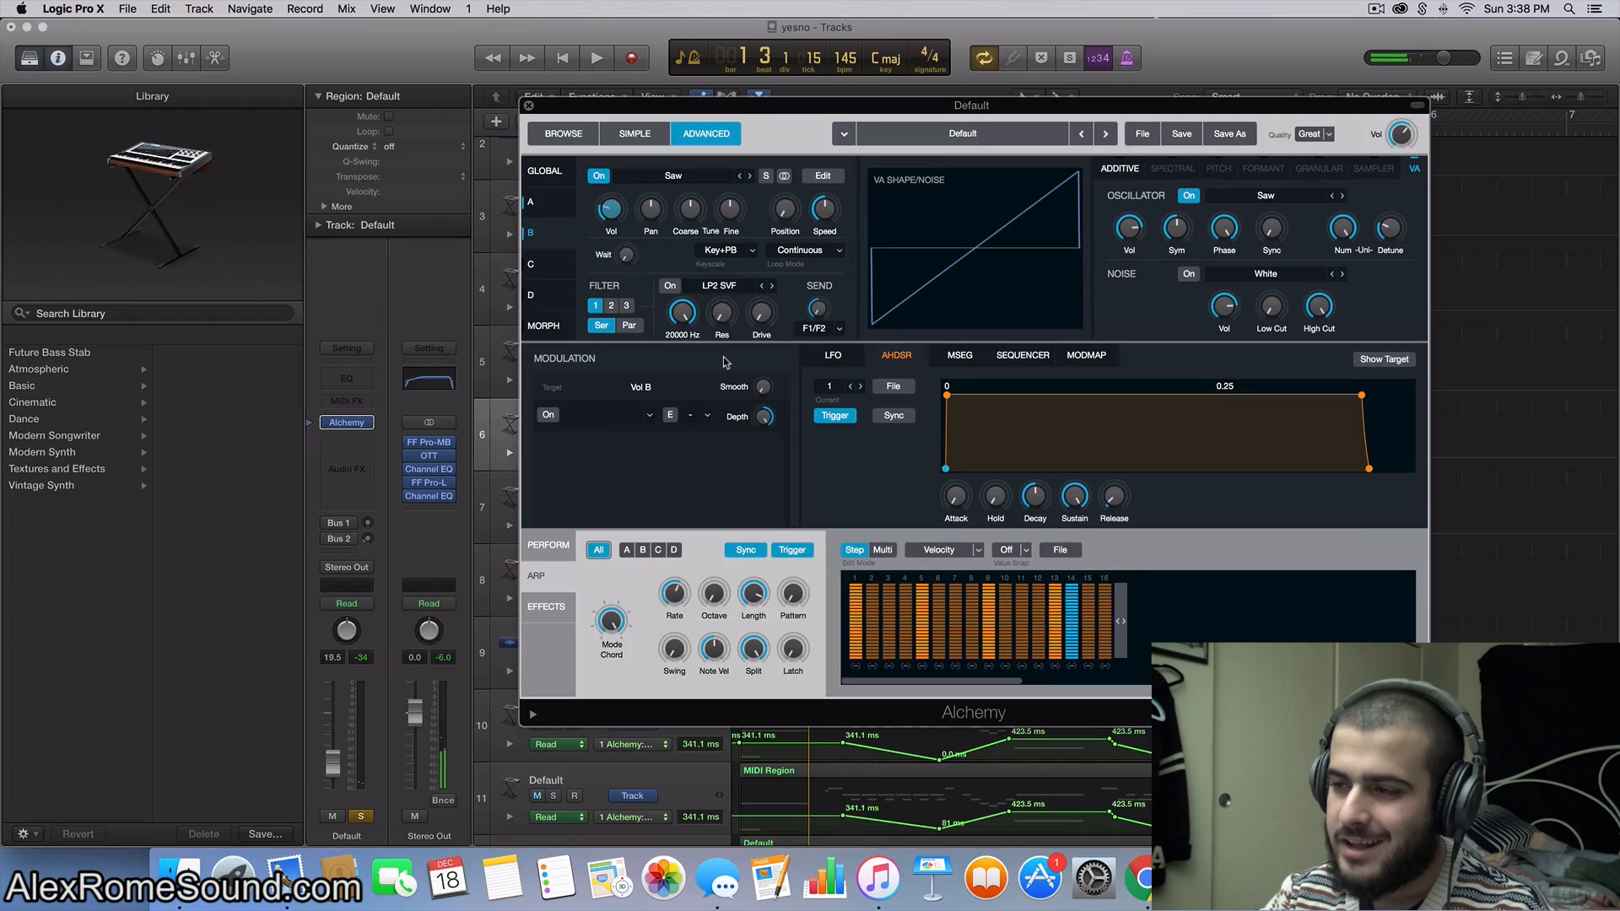
Step: Close the Alchemy window and insert a Channel EQ as an audio effect on track 6
{"action": "left_click", "coordinate": [528, 105]}
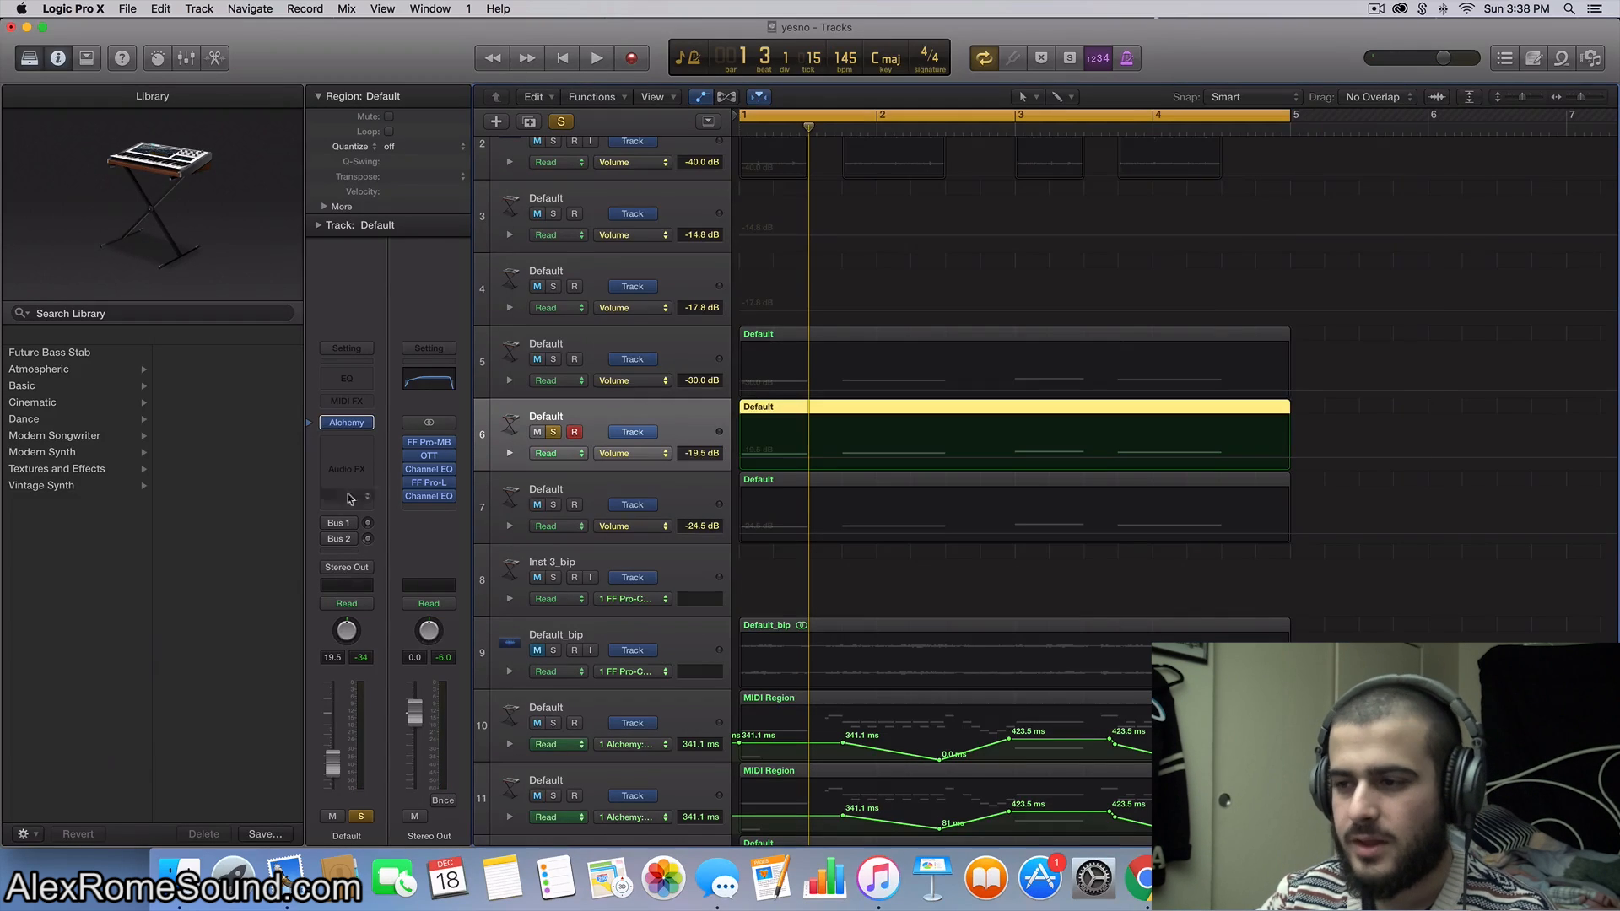
{"action": "left_click", "coordinate": [353, 428]}
{"action": "mouse_move", "coordinate": [402, 518]}
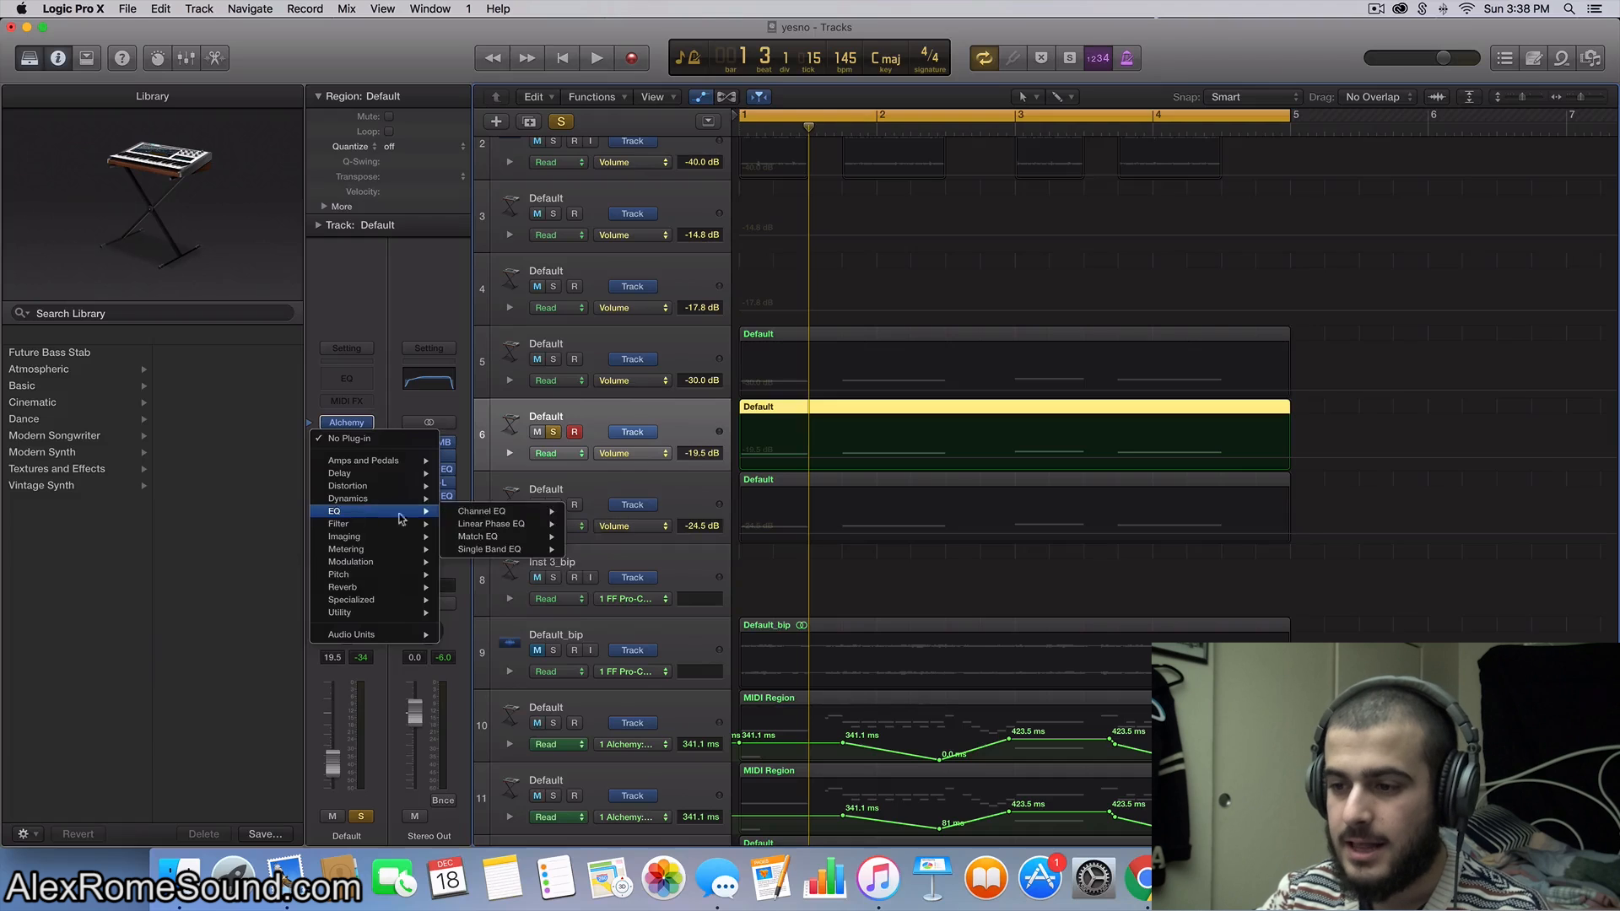
{"action": "mouse_move", "coordinate": [502, 515]}
{"action": "left_click", "coordinate": [599, 507]}
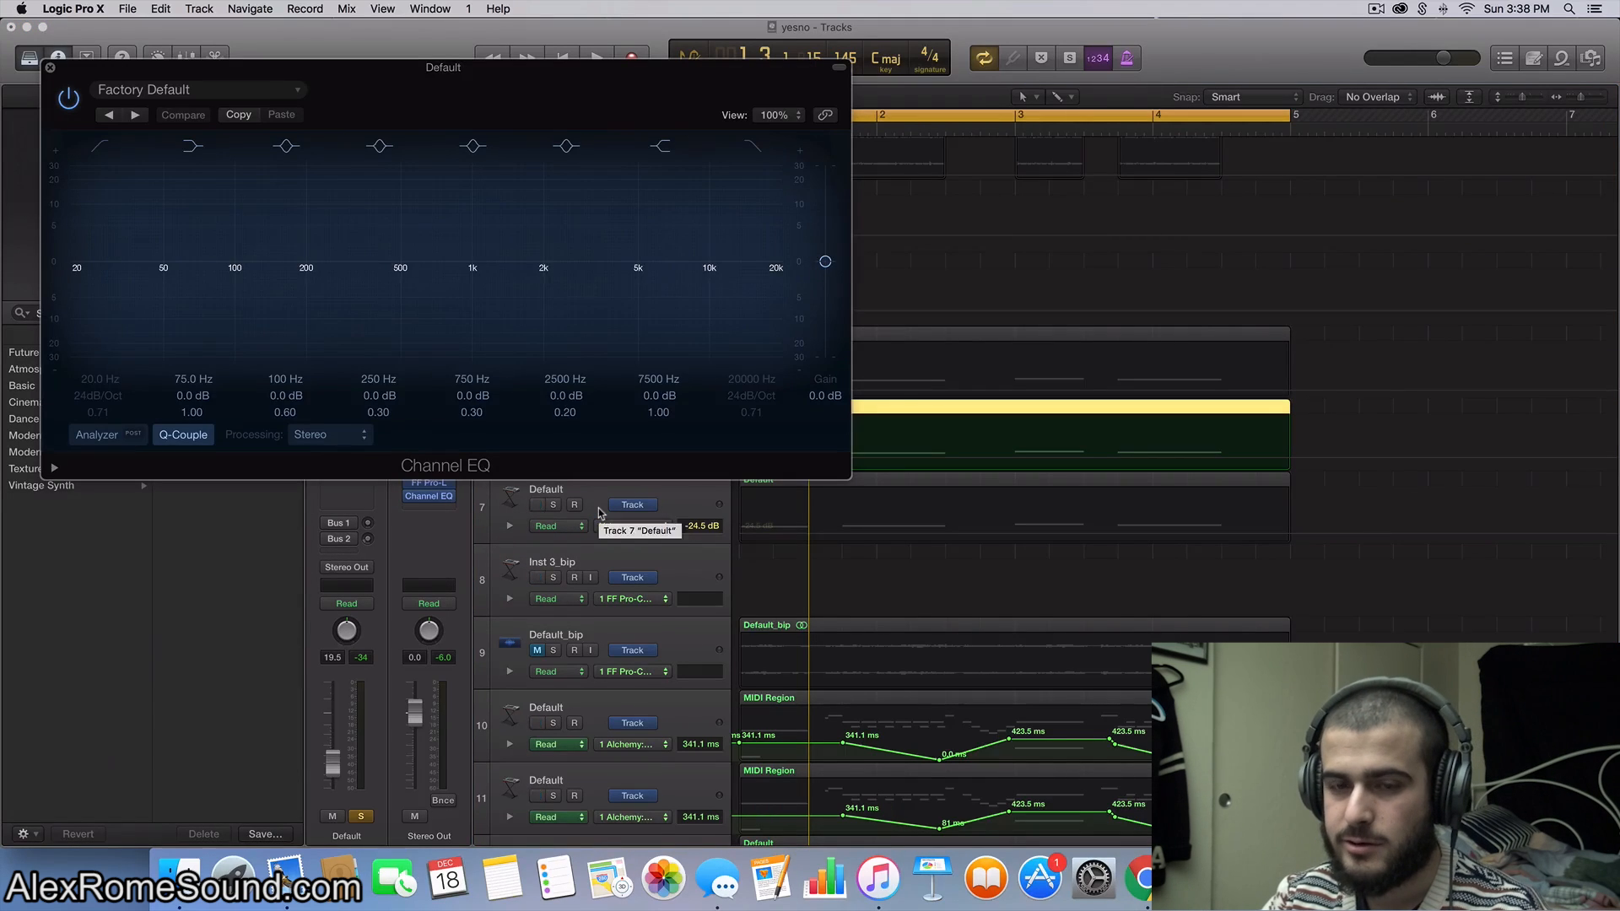
Step: Enable the Channel EQ's low-cut band at 120 Hz with a 24 dB/Oct slope and close the plug-in
{"action": "left_click", "coordinate": [103, 147]}
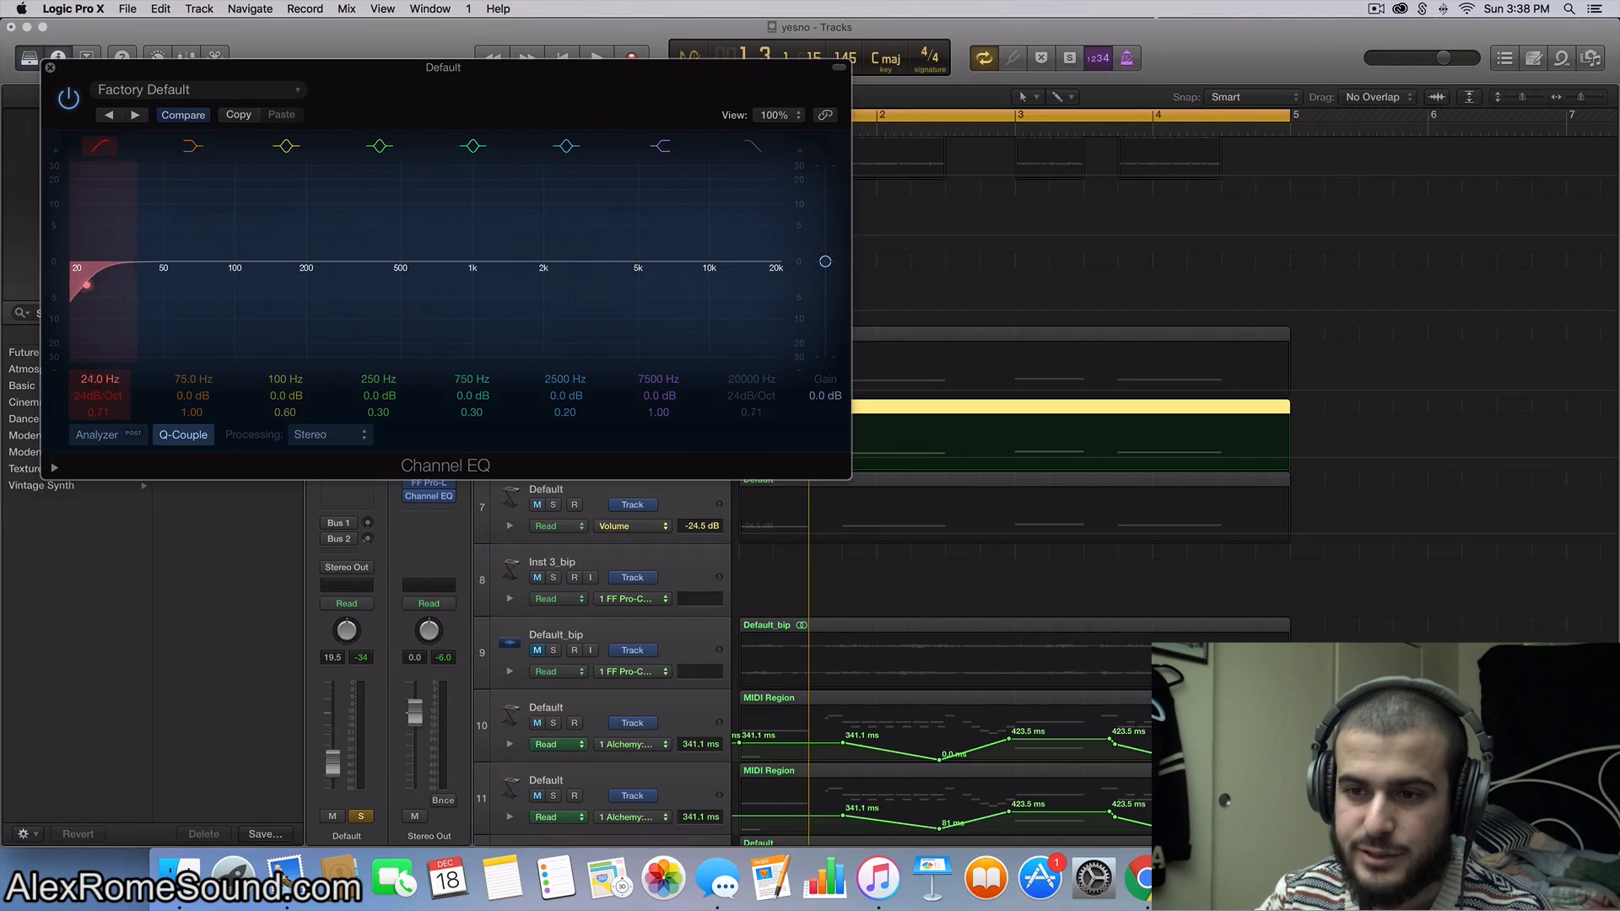
{"action": "left_click_drag", "start_coordinate": [86, 284], "coordinate": [132, 286]}
{"action": "left_click_drag", "start_coordinate": [115, 382], "coordinate": [115, 325]}
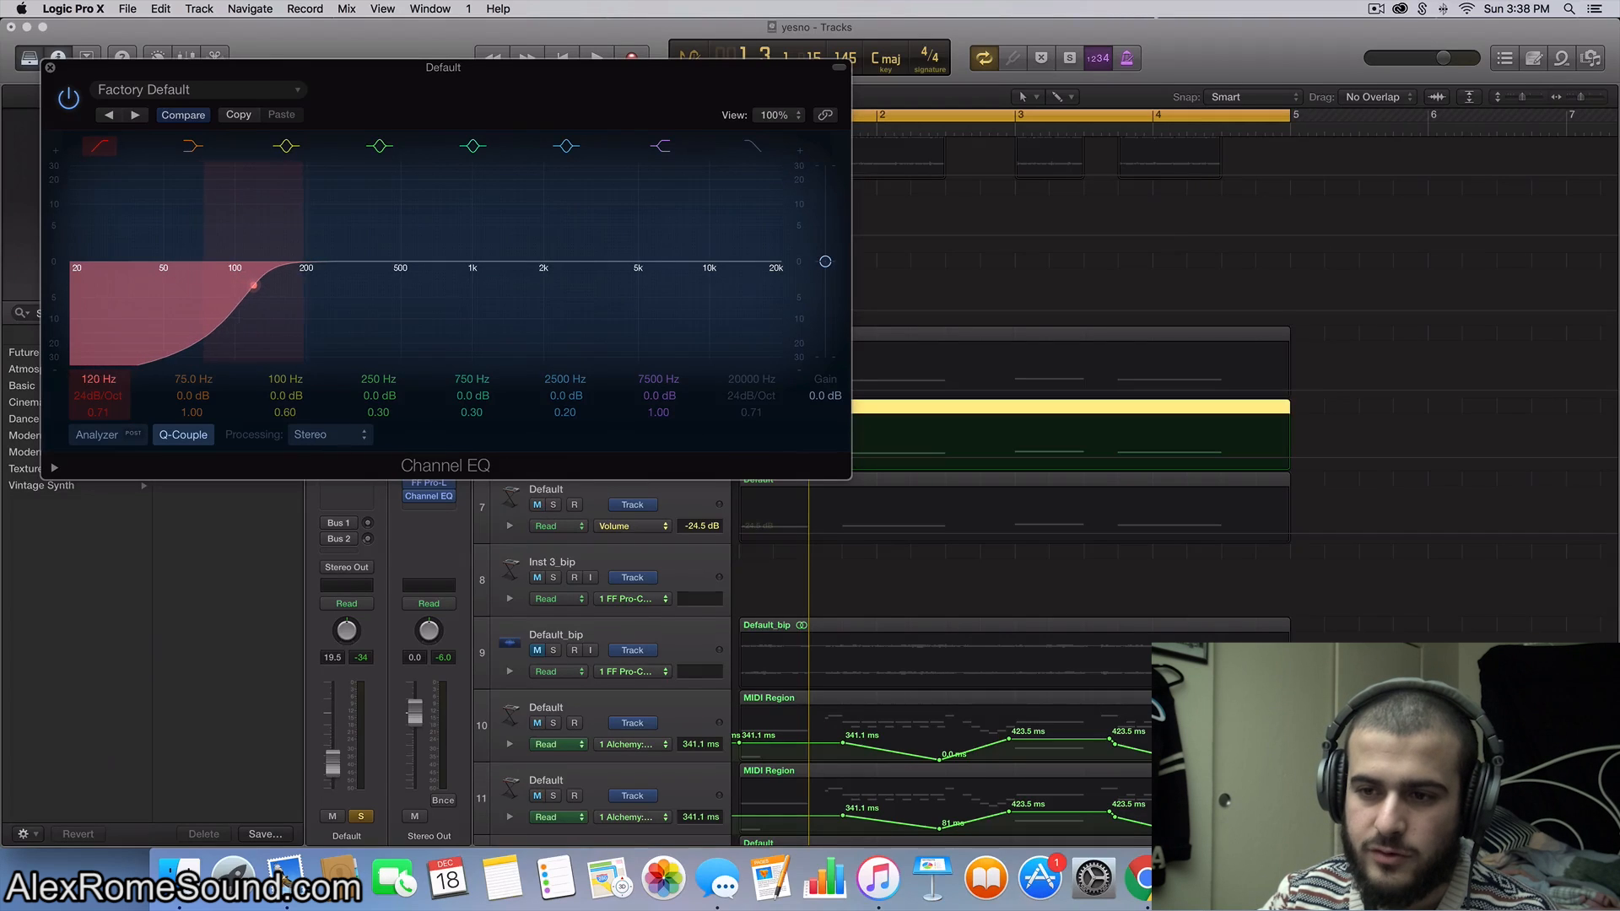
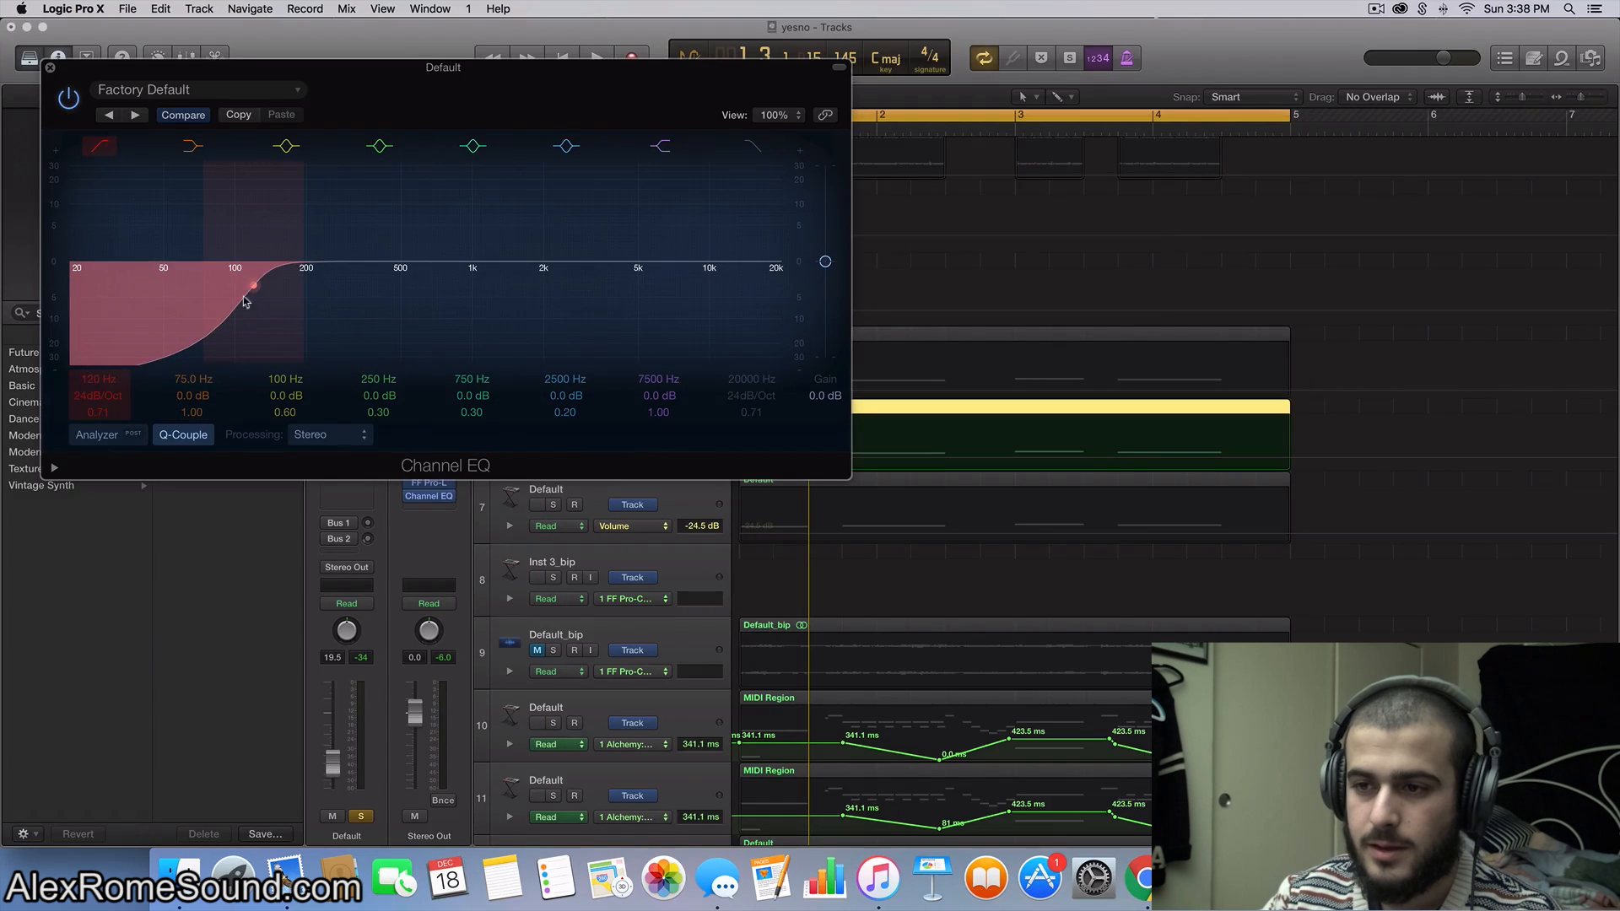
{"action": "left_click_drag", "start_coordinate": [253, 289], "coordinate": [290, 291]}
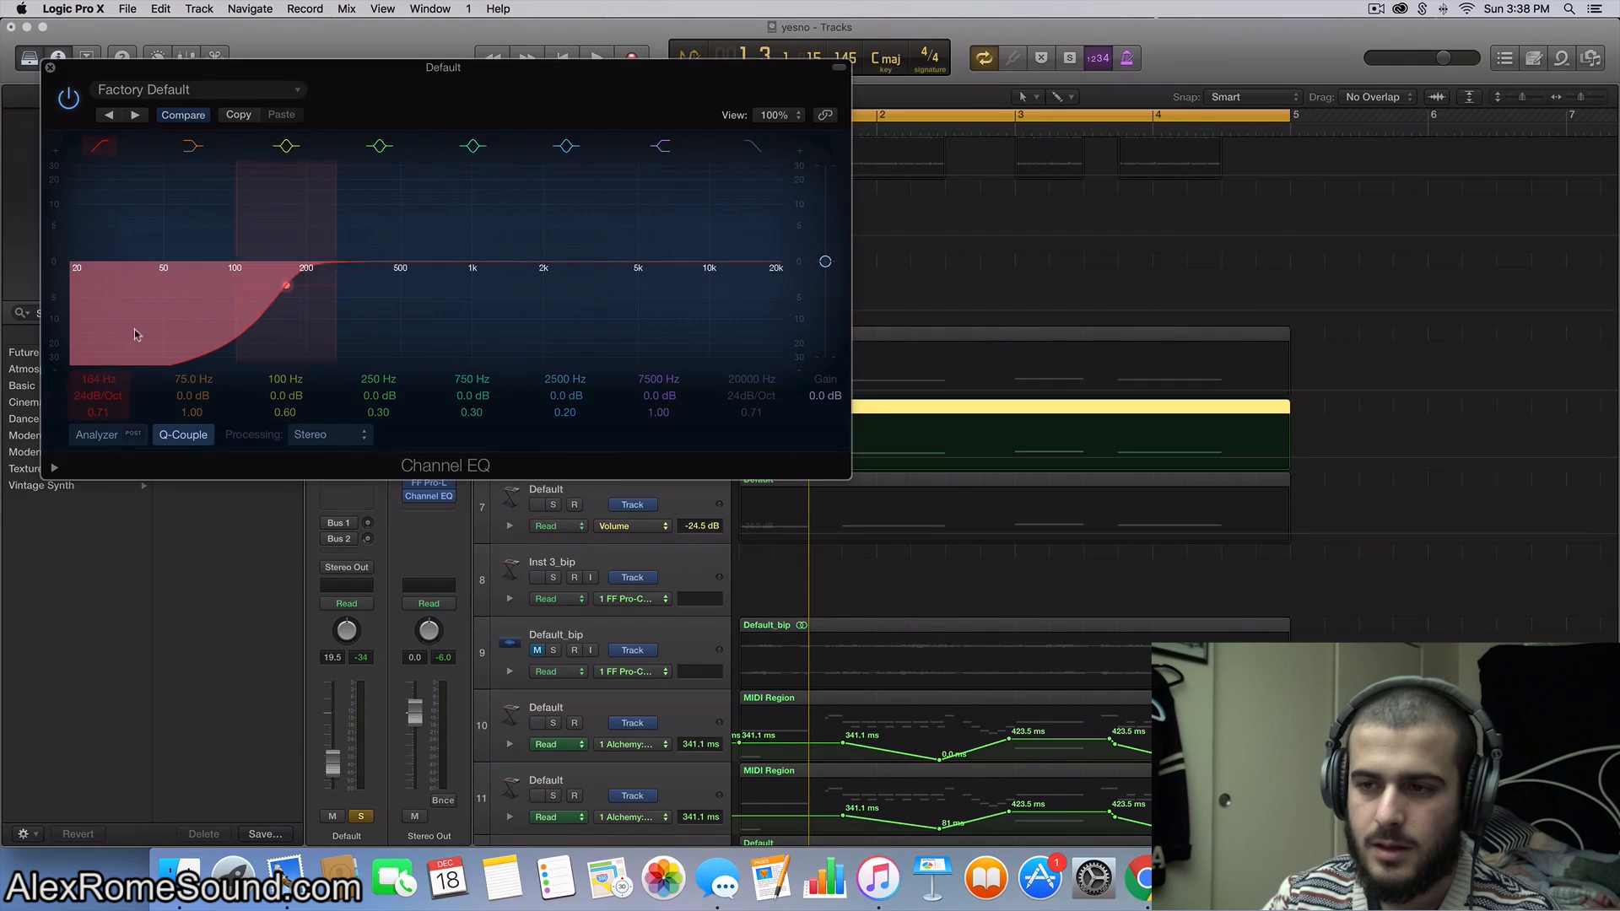
{"action": "left_click_drag", "start_coordinate": [285, 287], "coordinate": [251, 288]}
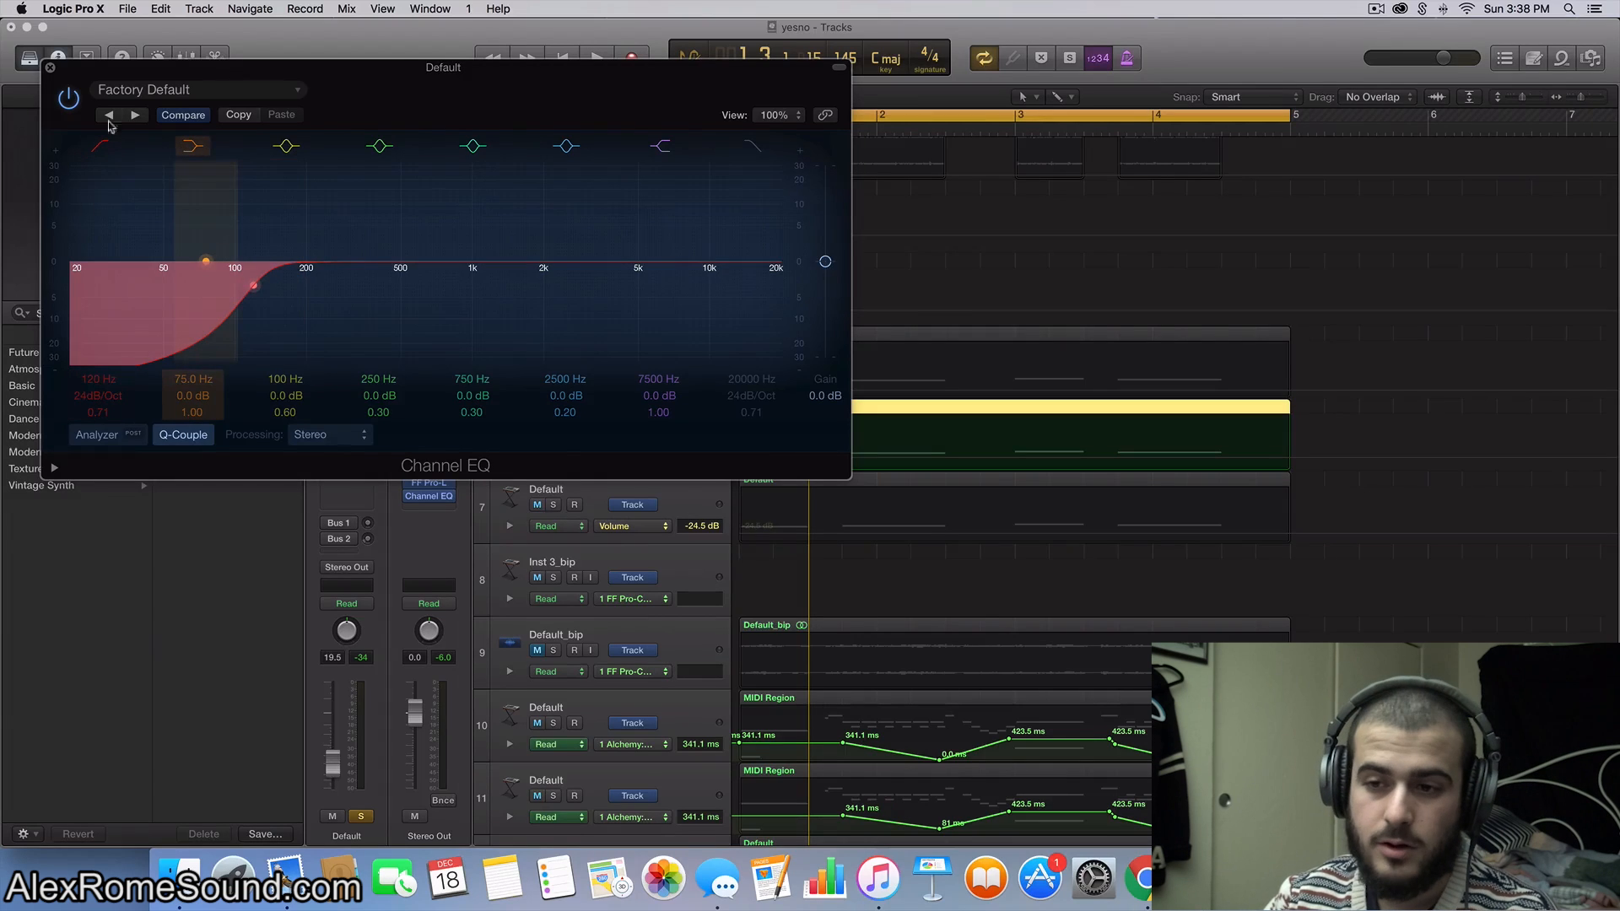
{"action": "left_click", "coordinate": [50, 68]}
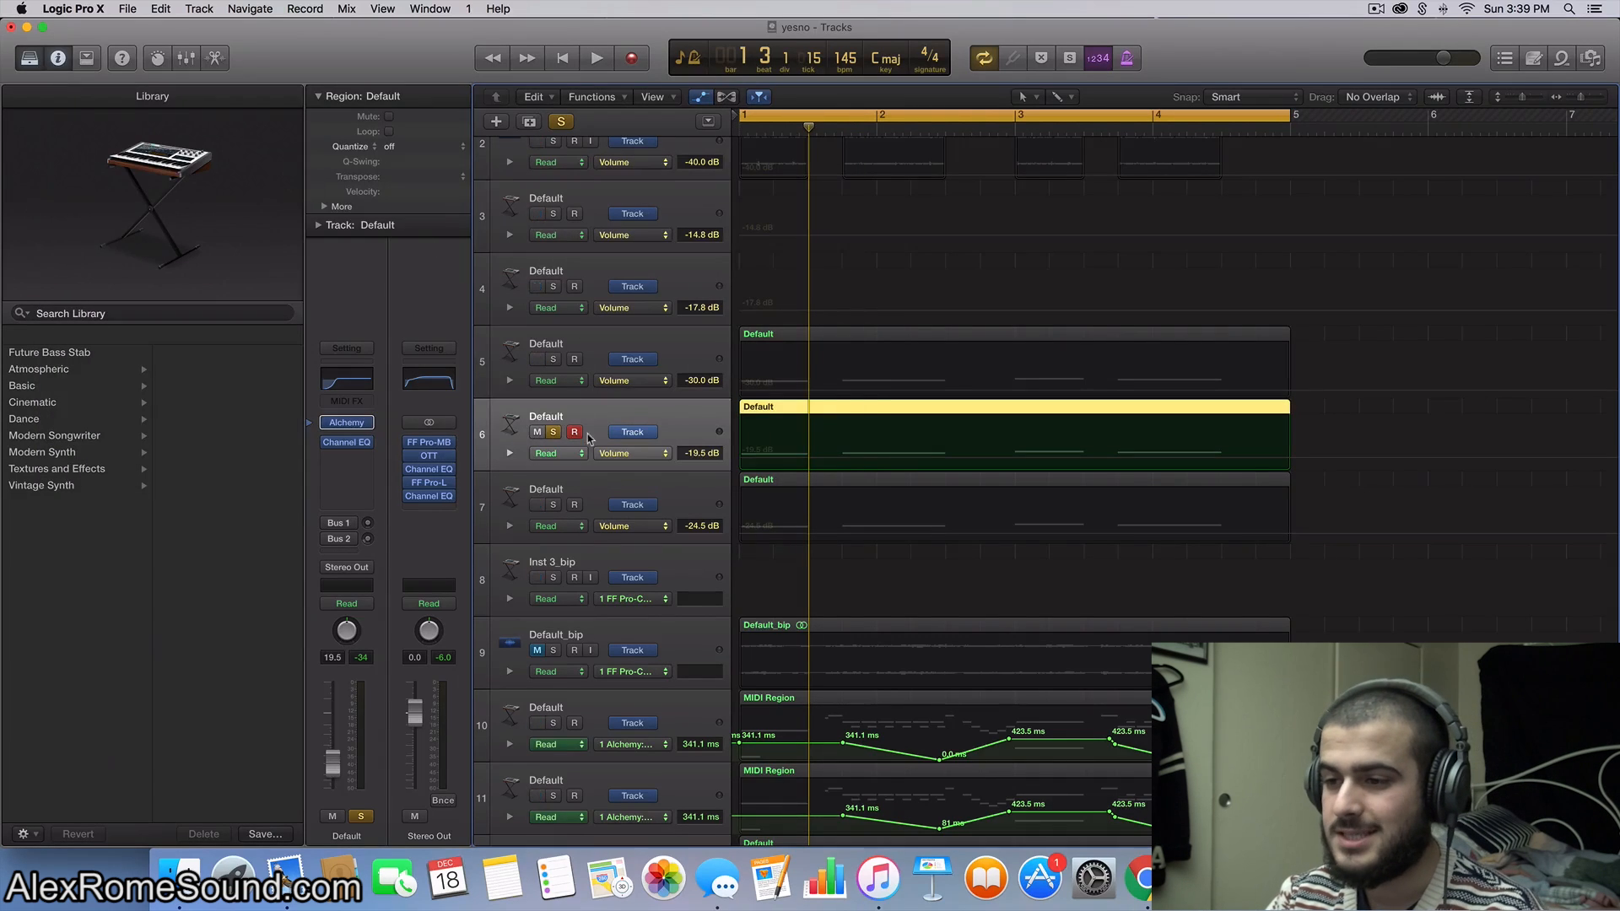
Step: Unsolo the rebuilt Alchemy track 6, review its Channel EQ, and delete the track together with its region
{"action": "left_click", "coordinate": [555, 432]}
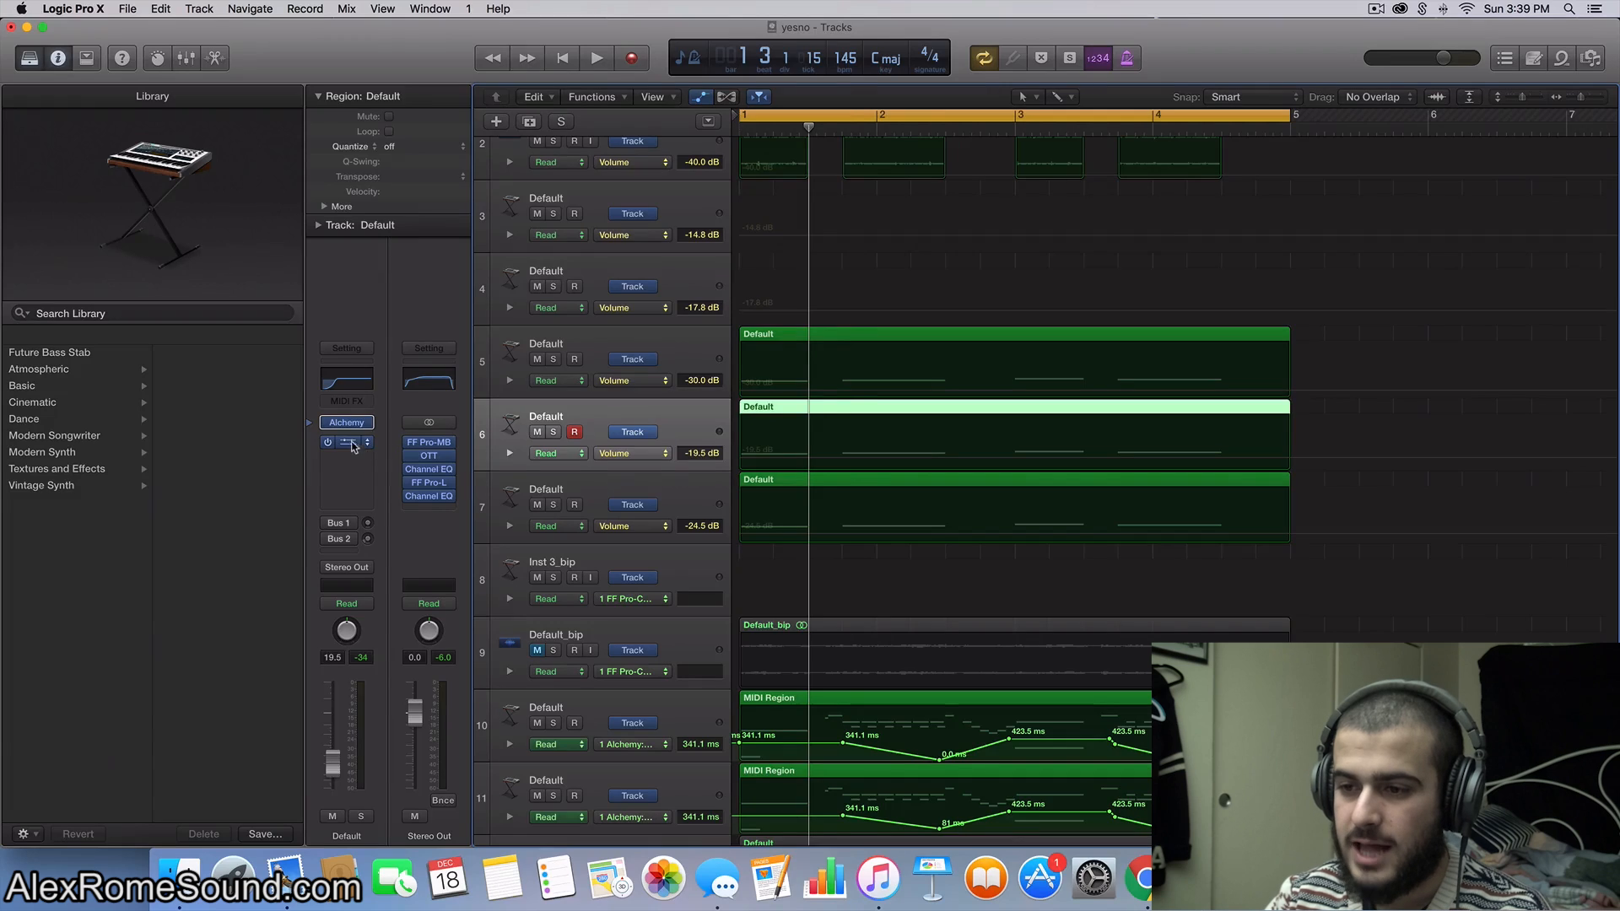
{"action": "left_click", "coordinate": [353, 443]}
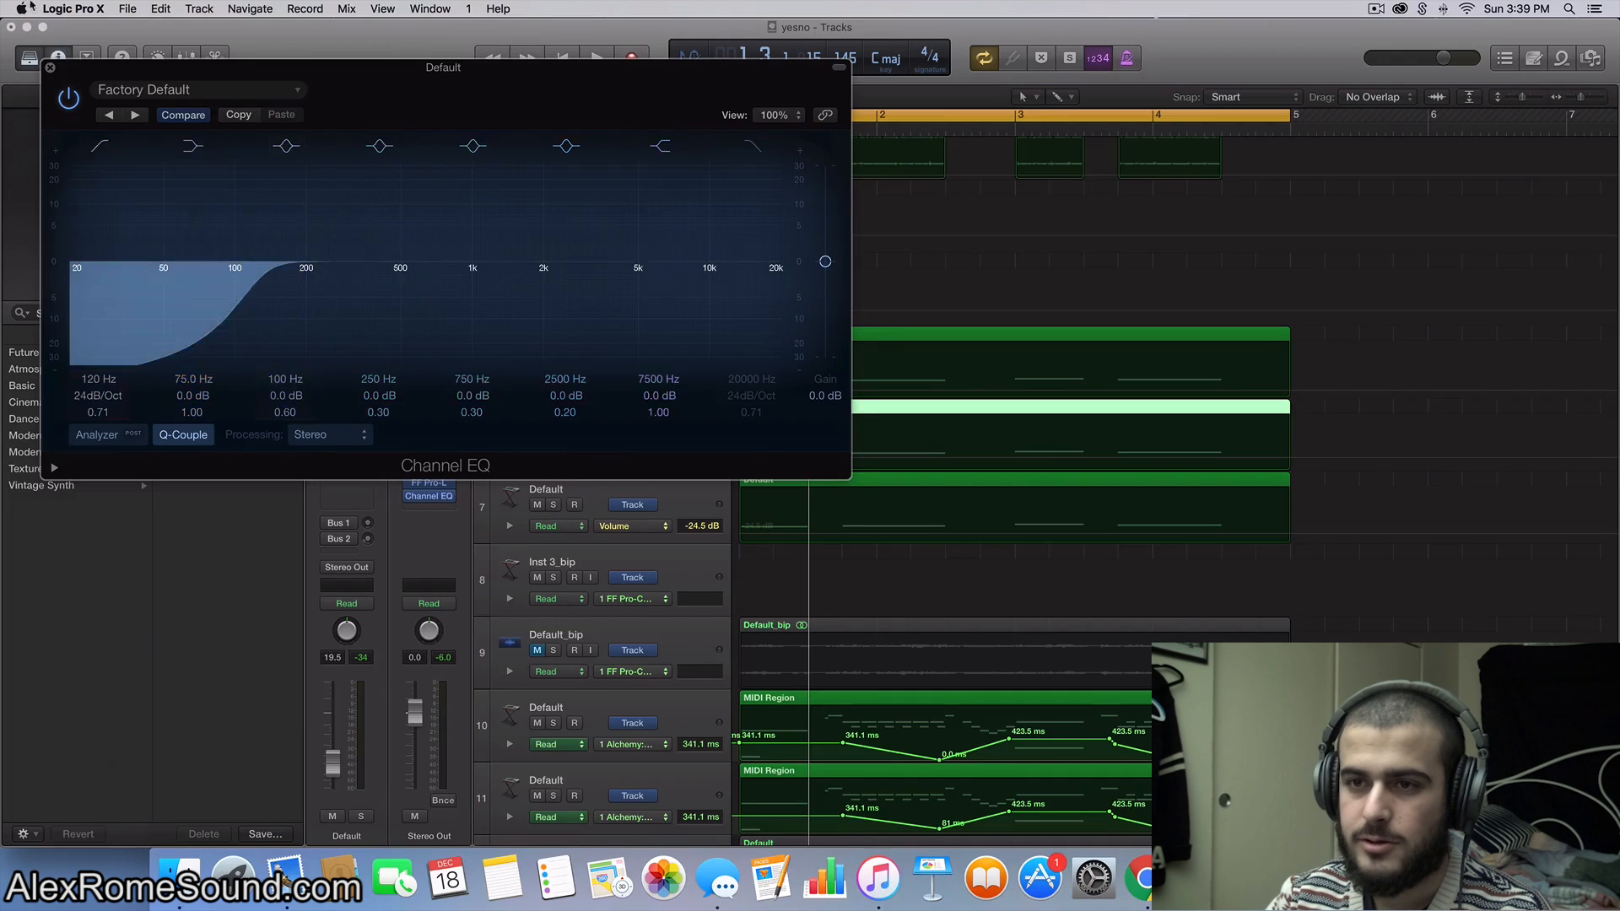
{"action": "left_click", "coordinate": [51, 68]}
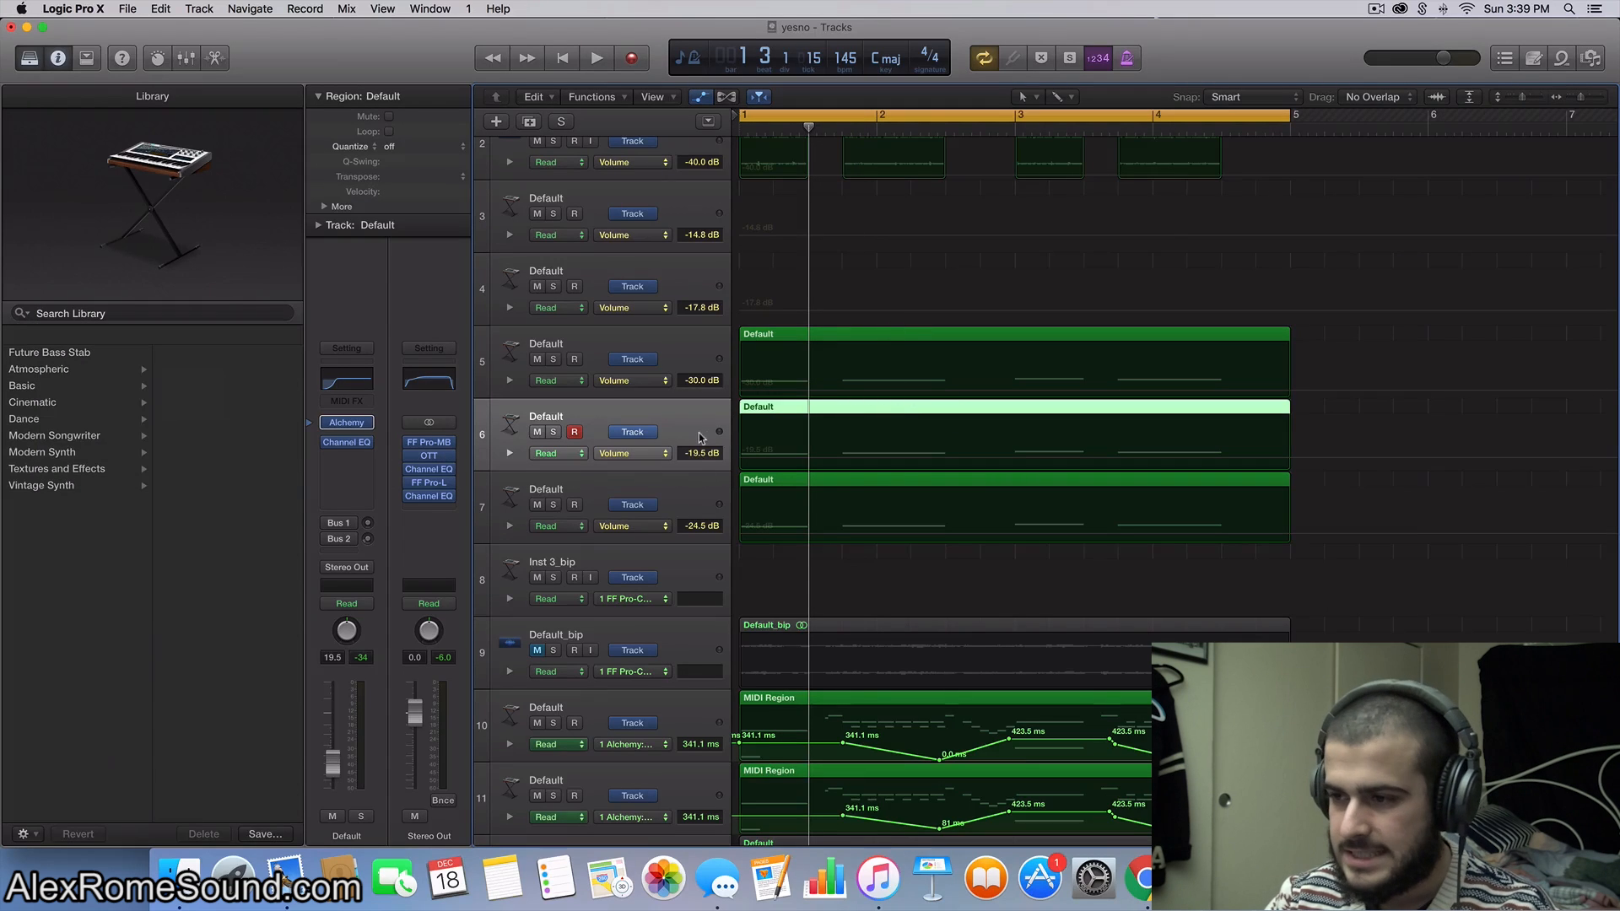
{"action": "key", "text": "BackSpace"}
{"action": "key", "text": "BackSpace"}
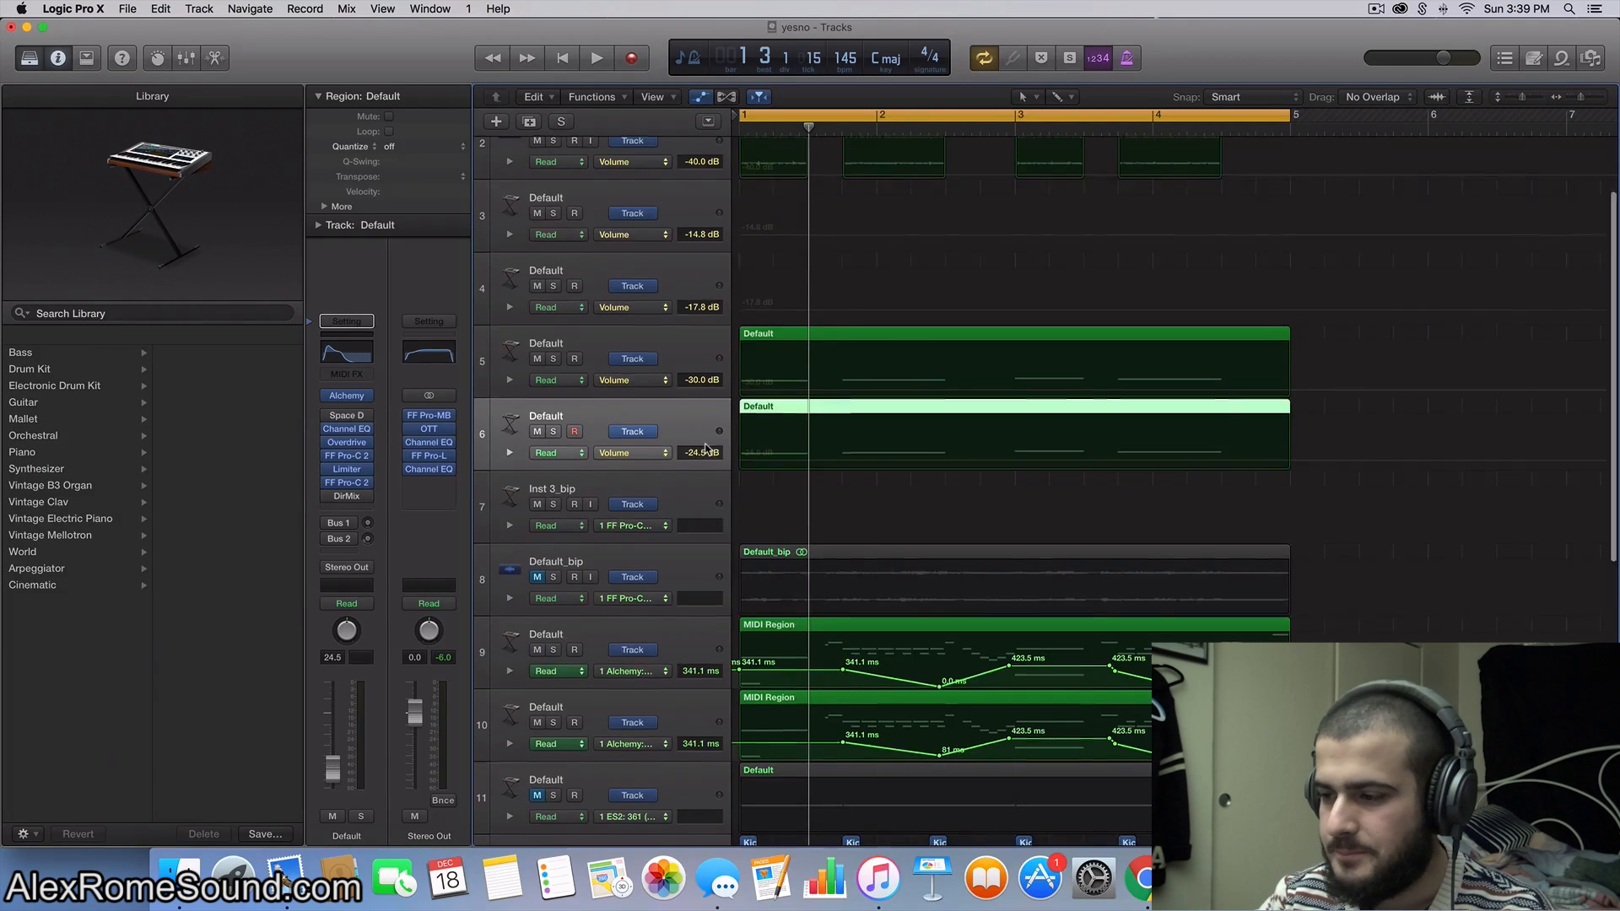
Step: Play the full arrangement while locating the lower tracks and select the Boutique 808_bip track
{"action": "scroll", "coordinate": [743, 453], "scroll_direction": "down", "scroll_amount": 5}
{"action": "key", "text": "space"}
{"action": "scroll", "coordinate": [785, 463], "scroll_direction": "down", "scroll_amount": 8}
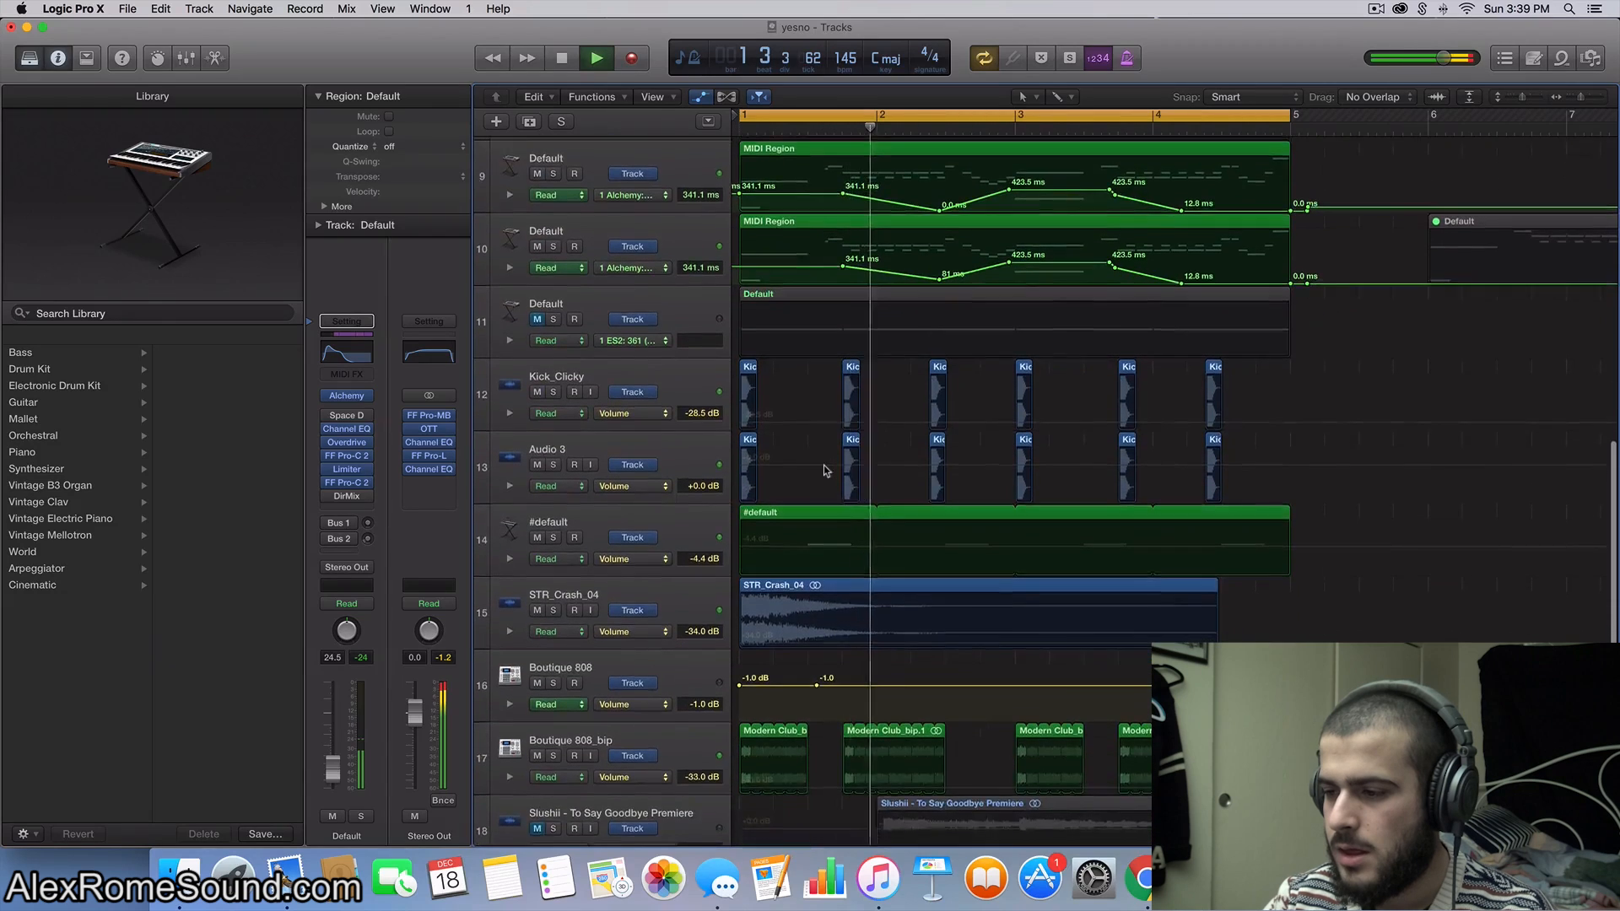
{"action": "scroll", "coordinate": [825, 466], "scroll_direction": "down", "scroll_amount": 2}
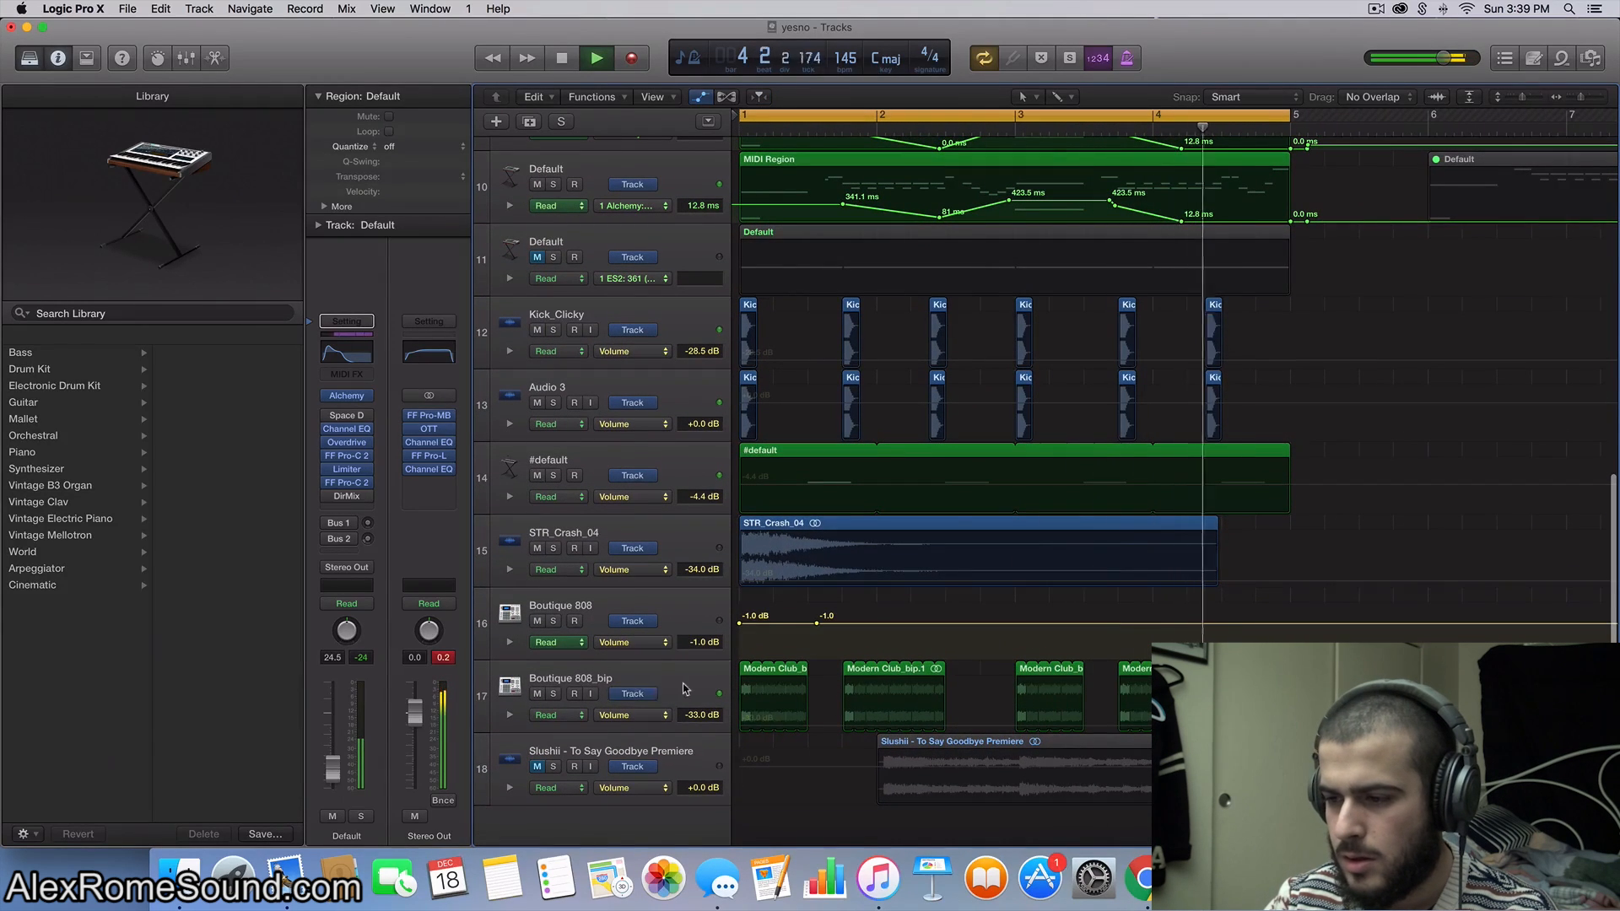
{"action": "left_click", "coordinate": [500, 727]}
{"action": "key", "text": "space"}
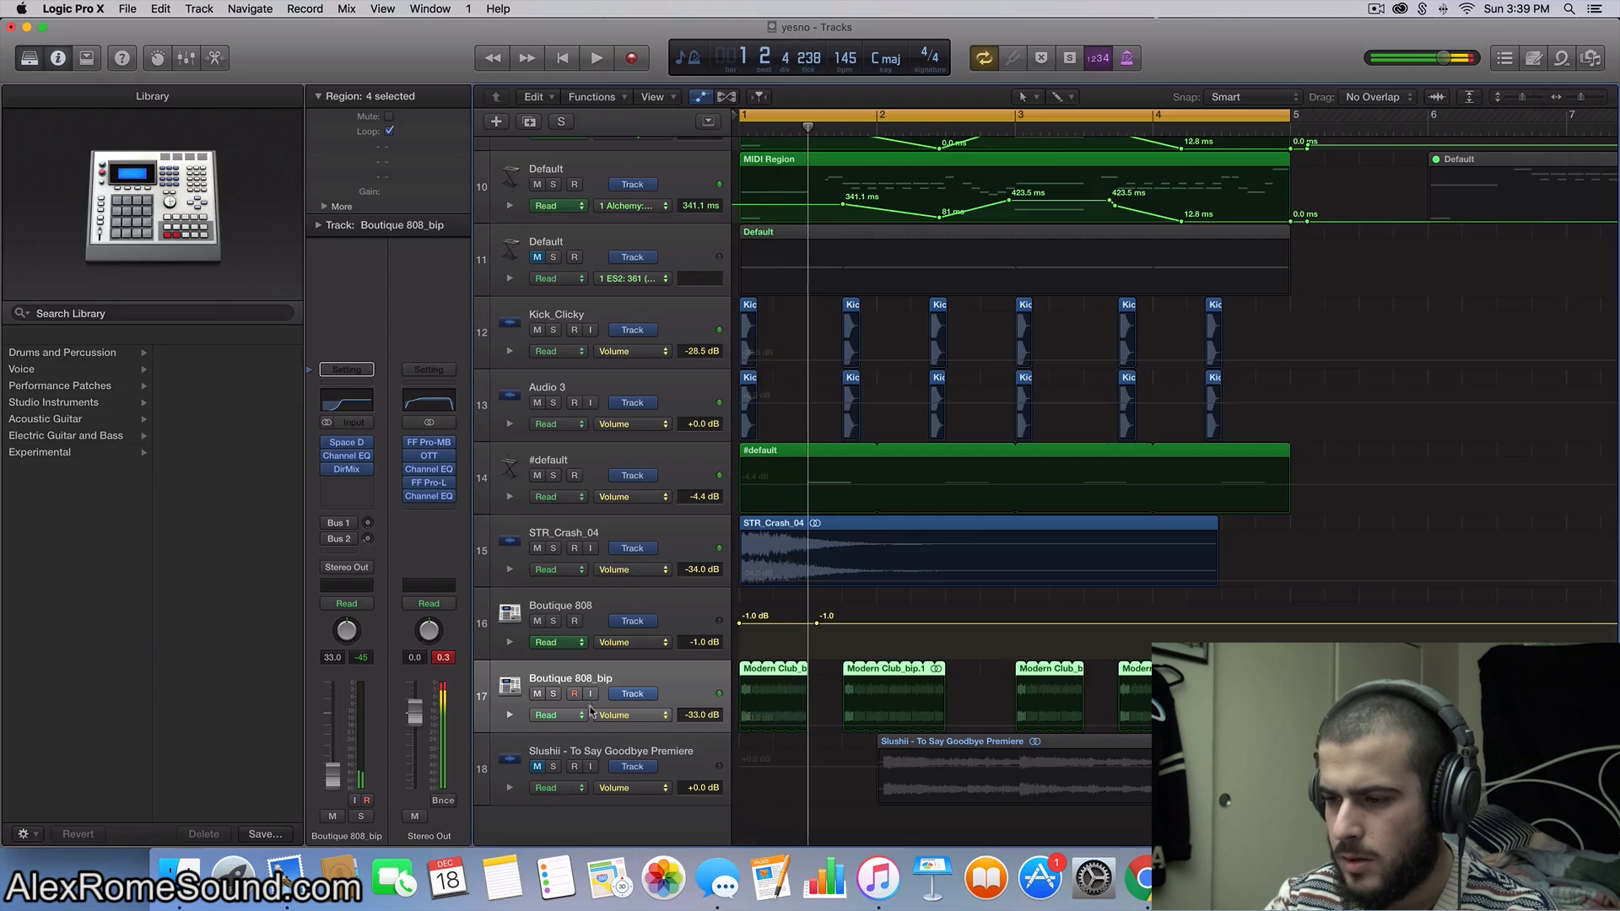
Step: Audition the Boutique 808_bip track in solo, stop playback, and unsolo it
{"action": "left_click", "coordinate": [551, 694]}
{"action": "key", "text": "space"}
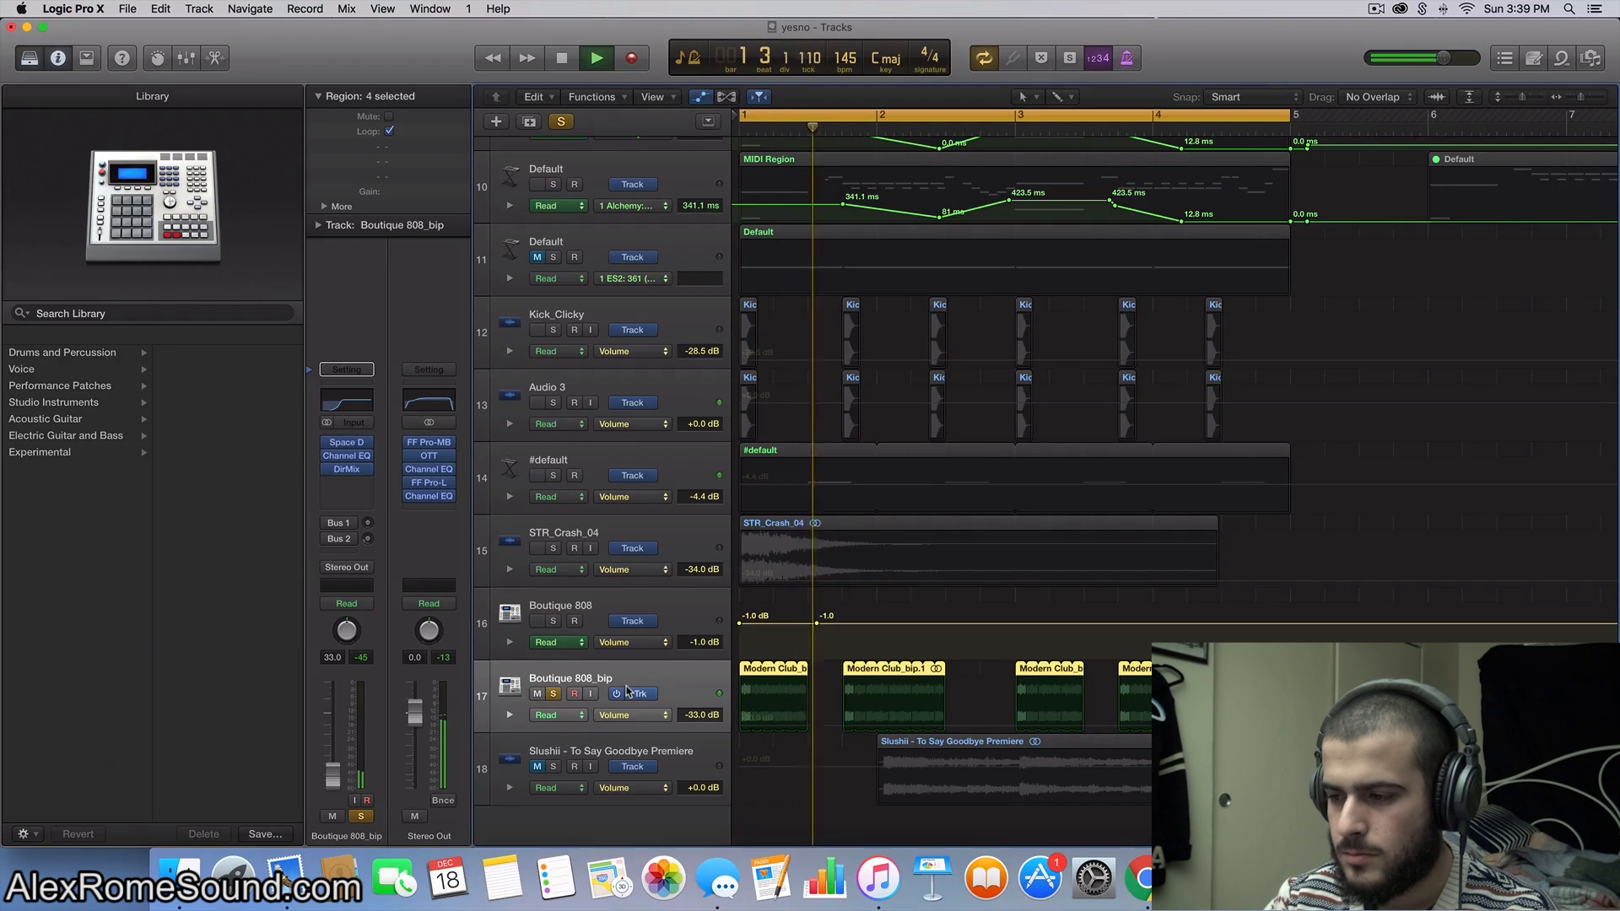
{"action": "key", "text": "space"}
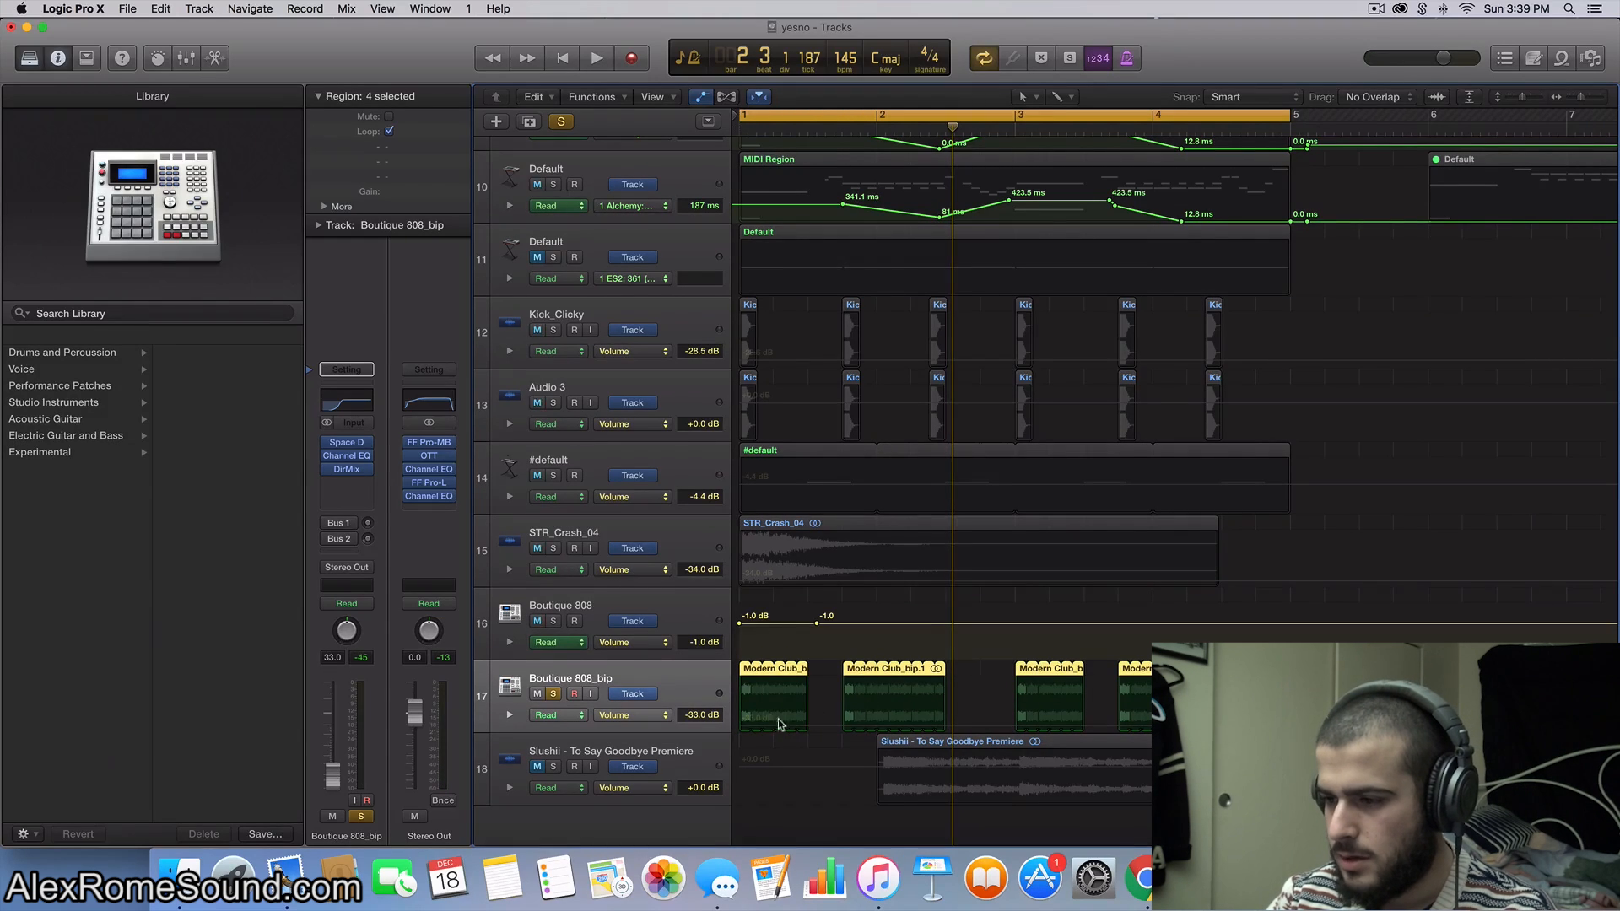
{"action": "left_click", "coordinate": [554, 693]}
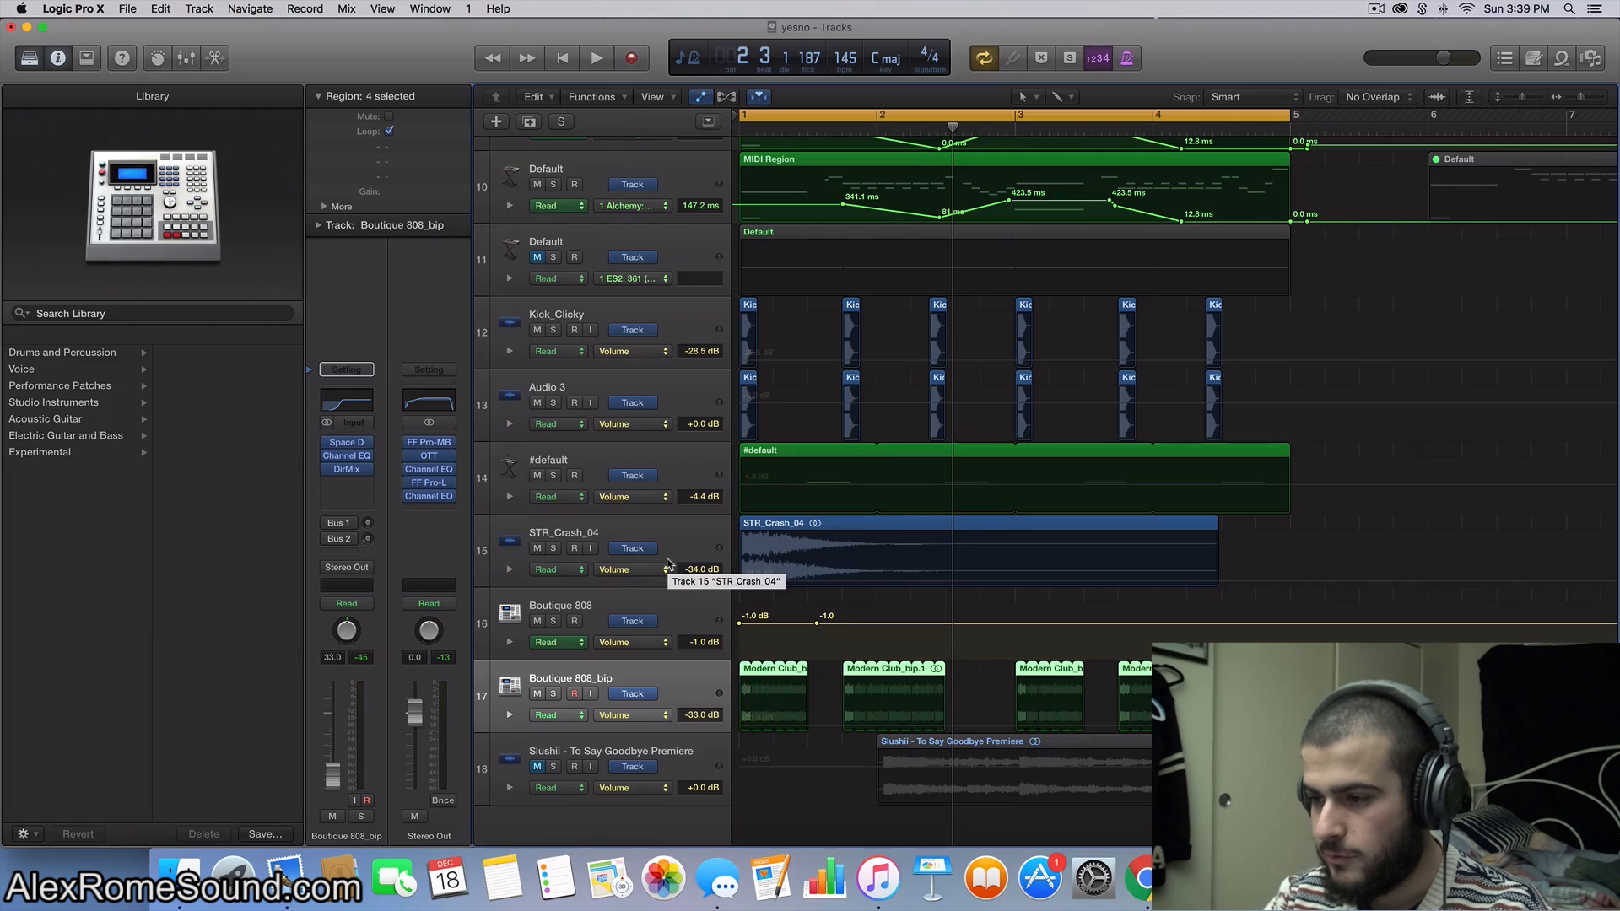
Step: Delete the empty Boutique 808 track 16 along with its automation data
{"action": "scroll", "coordinate": [664, 589], "scroll_direction": "down", "scroll_amount": 10}
{"action": "scroll", "coordinate": [664, 589], "scroll_direction": "up", "scroll_amount": 5}
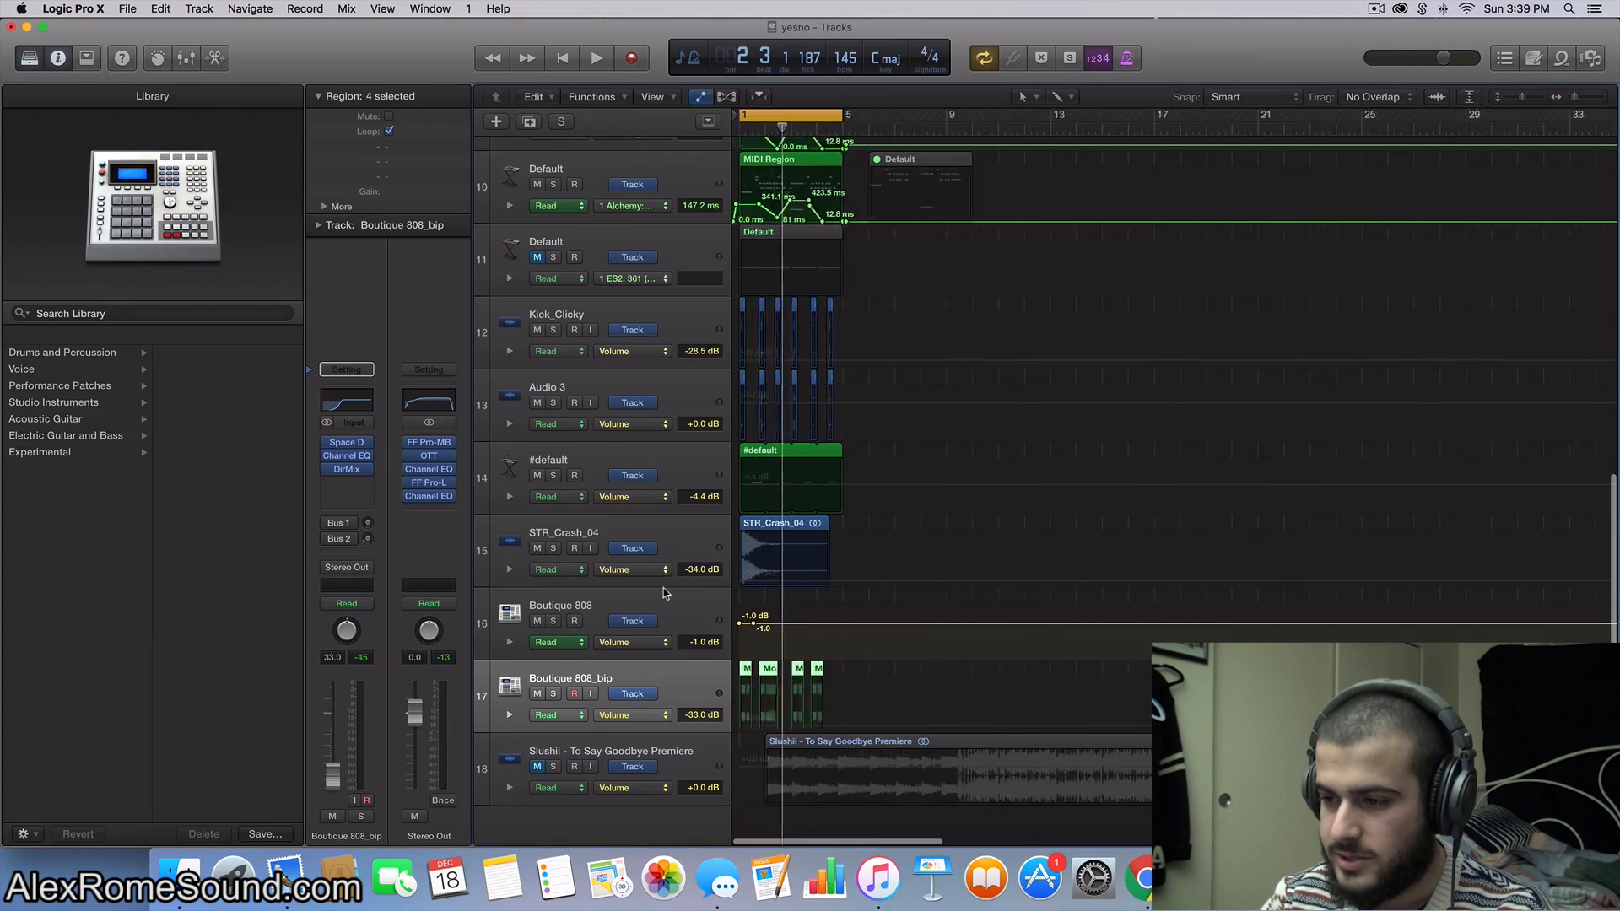
{"action": "left_click", "coordinate": [688, 619]}
{"action": "key", "text": "super+BackSpace"}
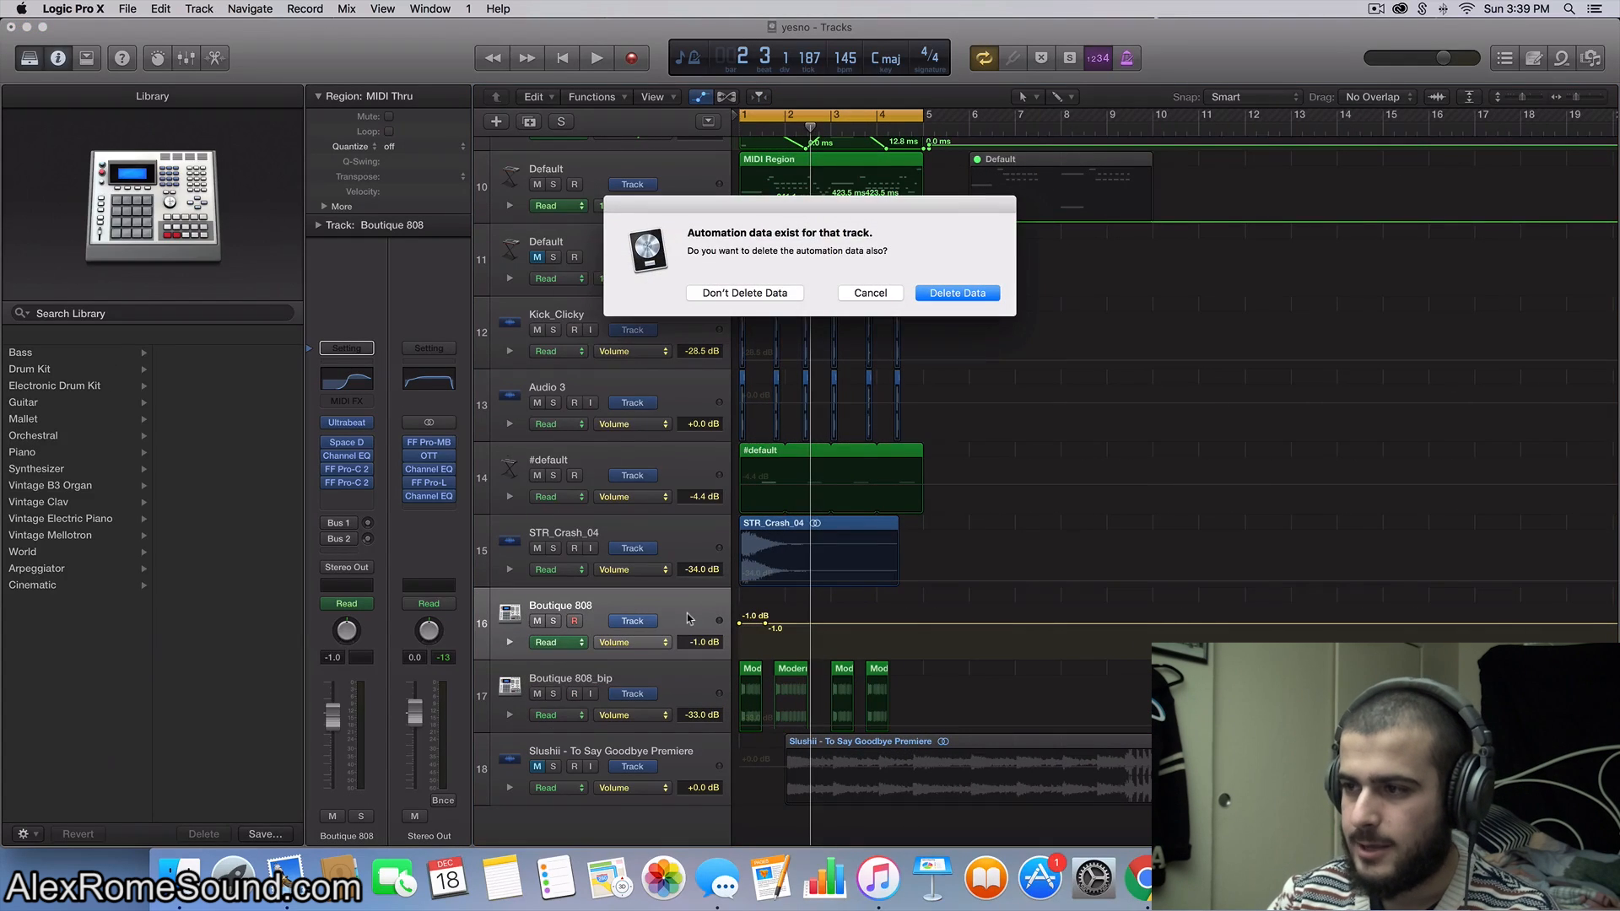
{"action": "left_click", "coordinate": [971, 291]}
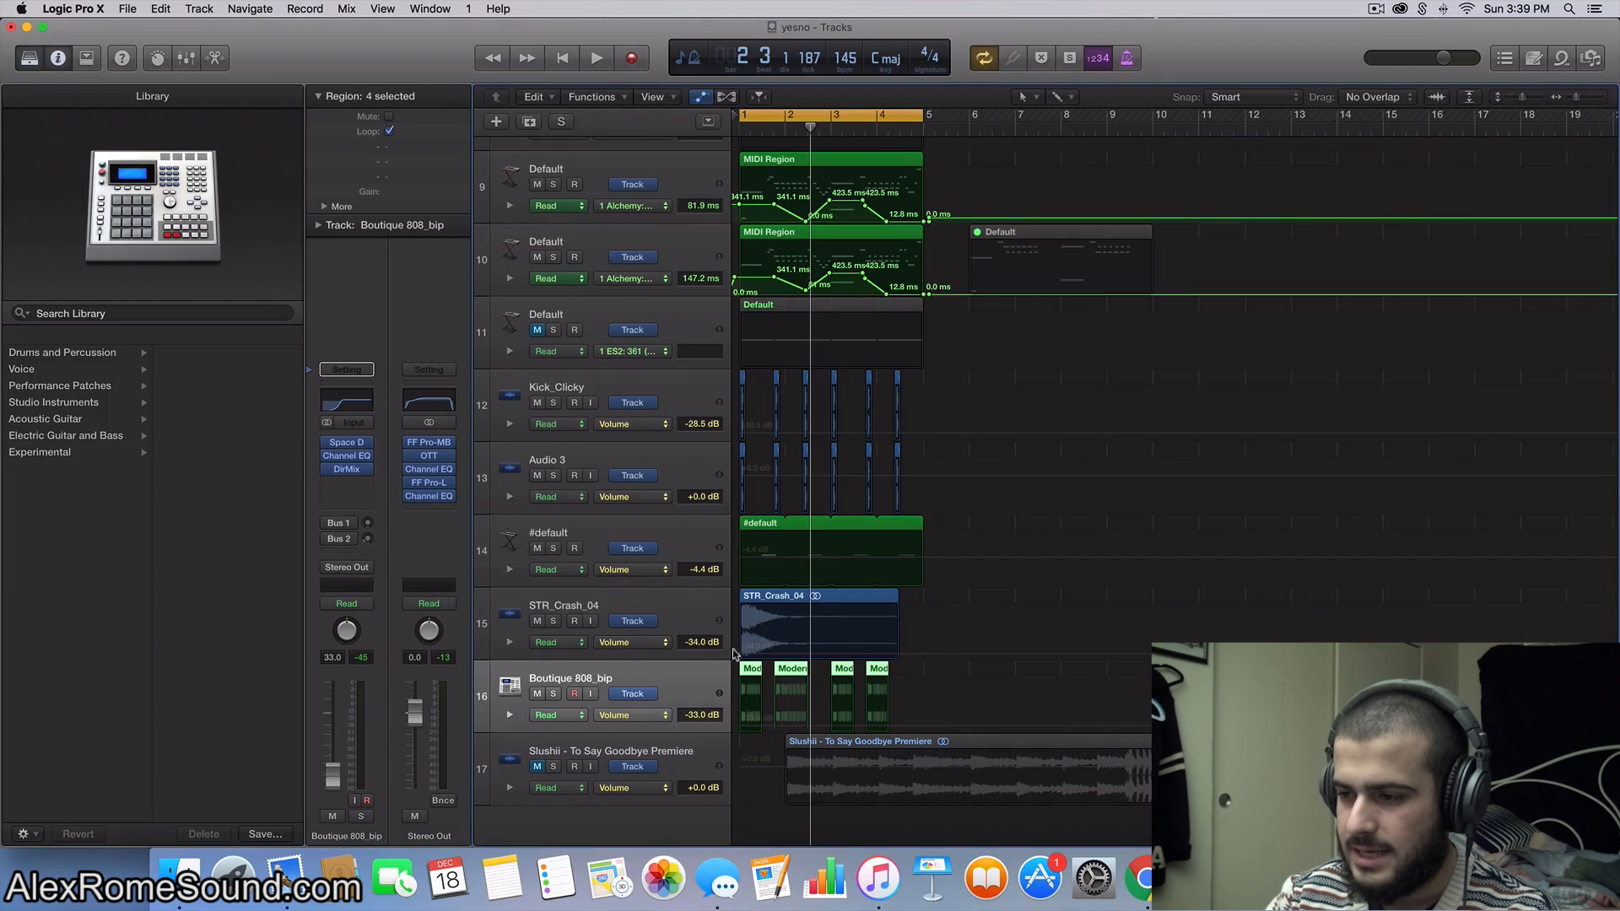
Step: Solo the #default EXS24 track 14 and play it back
{"action": "scroll", "coordinate": [736, 654], "scroll_direction": "up", "scroll_amount": 5}
{"action": "scroll", "coordinate": [736, 648], "scroll_direction": "up", "scroll_amount": 3}
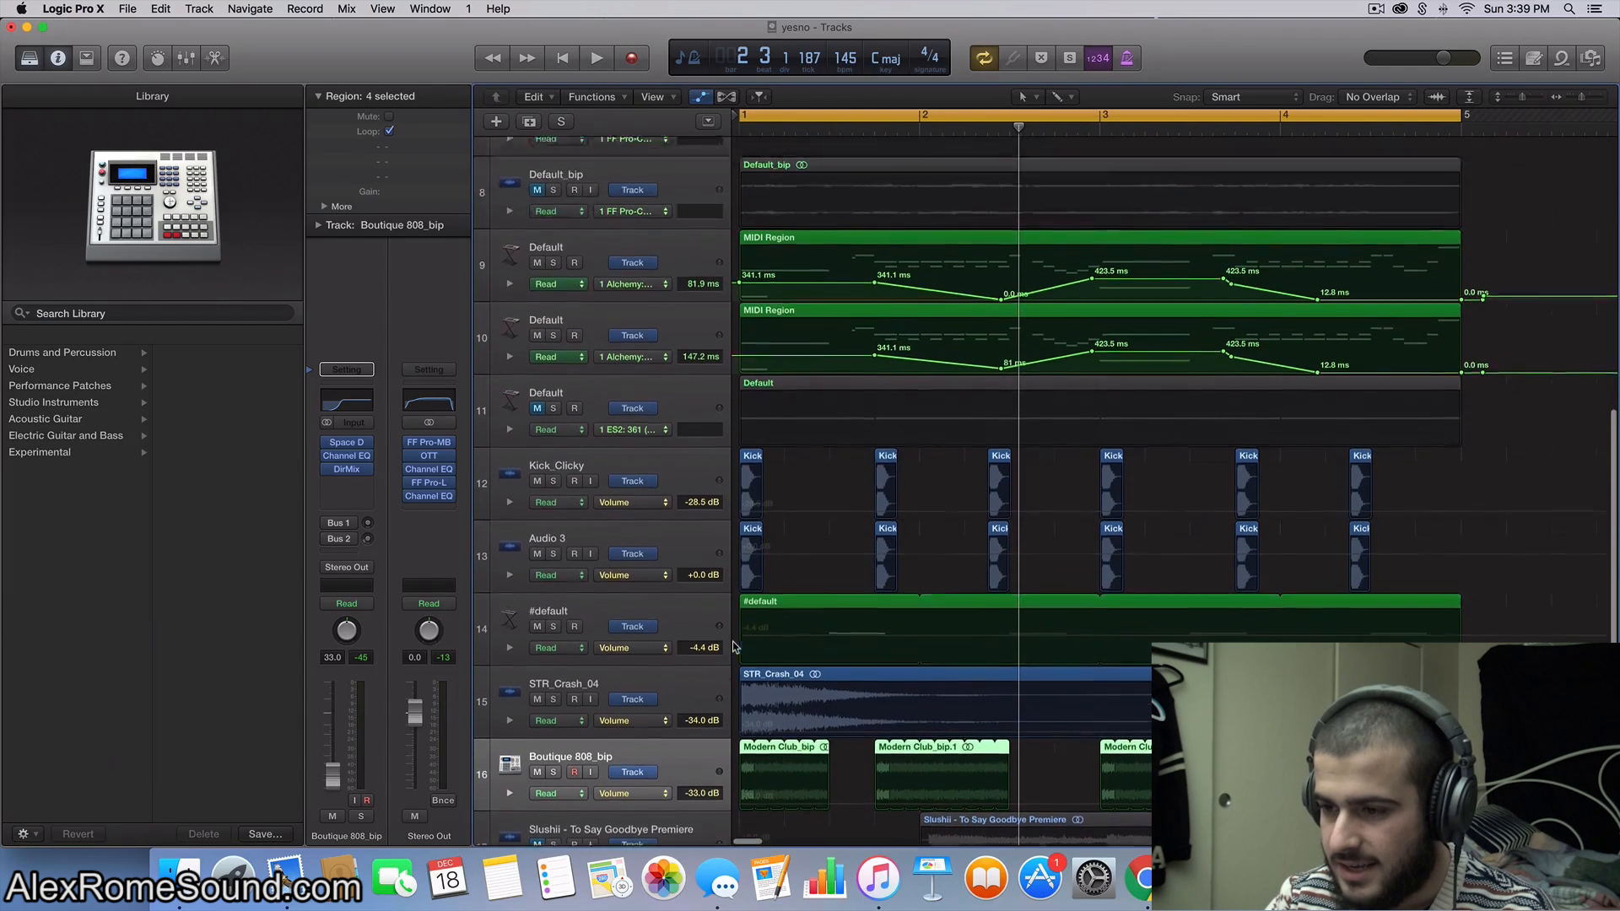
{"action": "left_click", "coordinate": [593, 636]}
{"action": "left_click", "coordinate": [553, 637]}
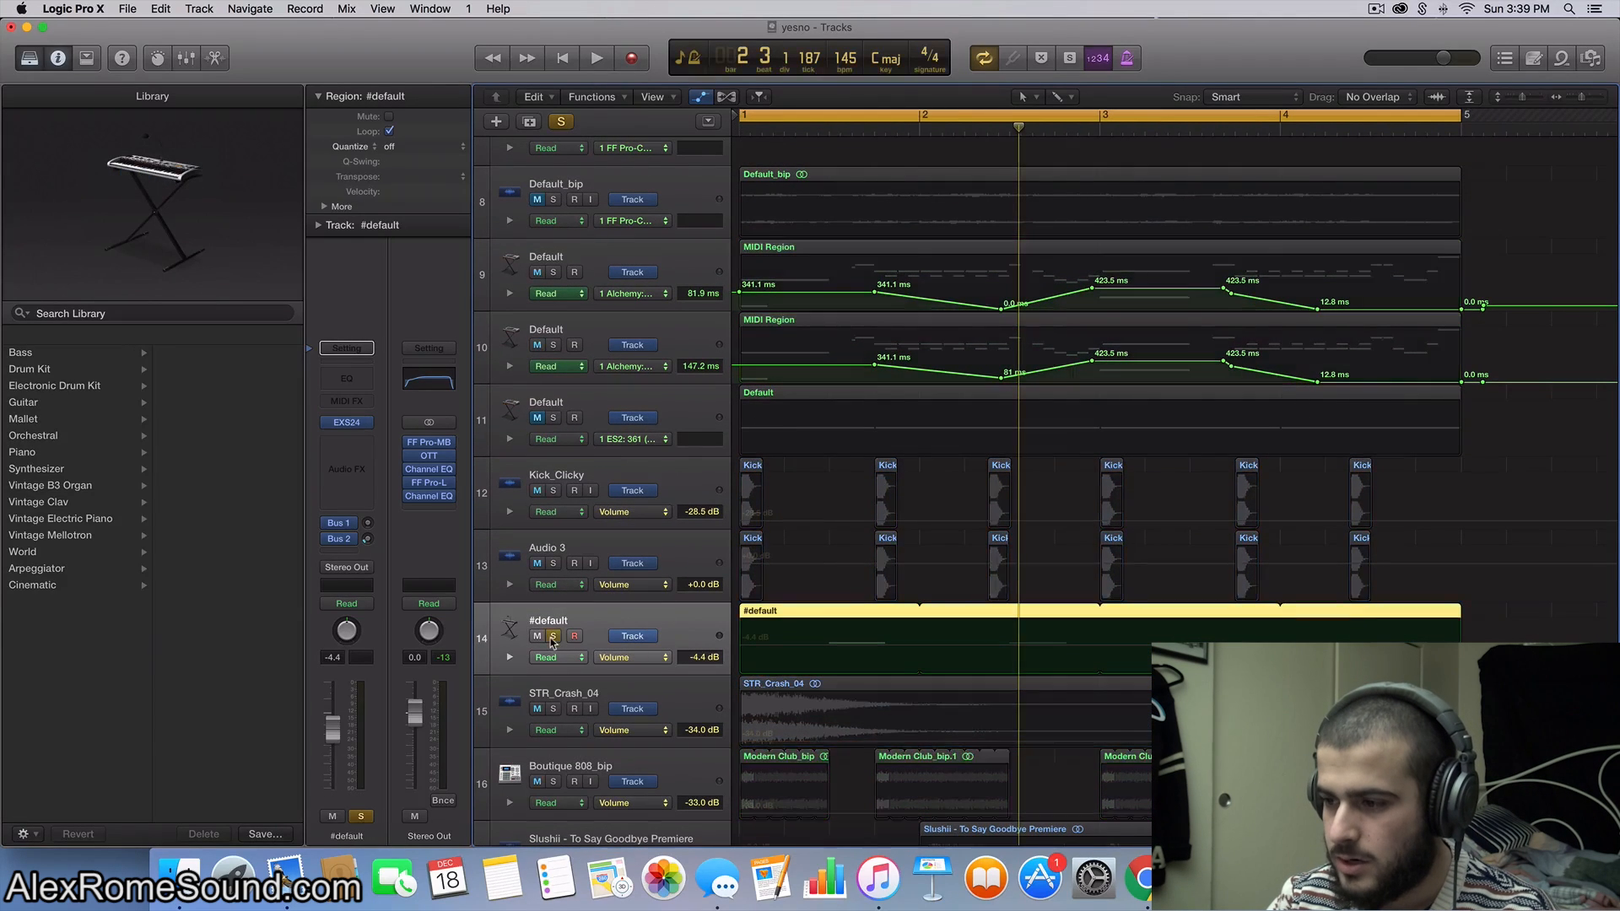
{"action": "key", "text": "space"}
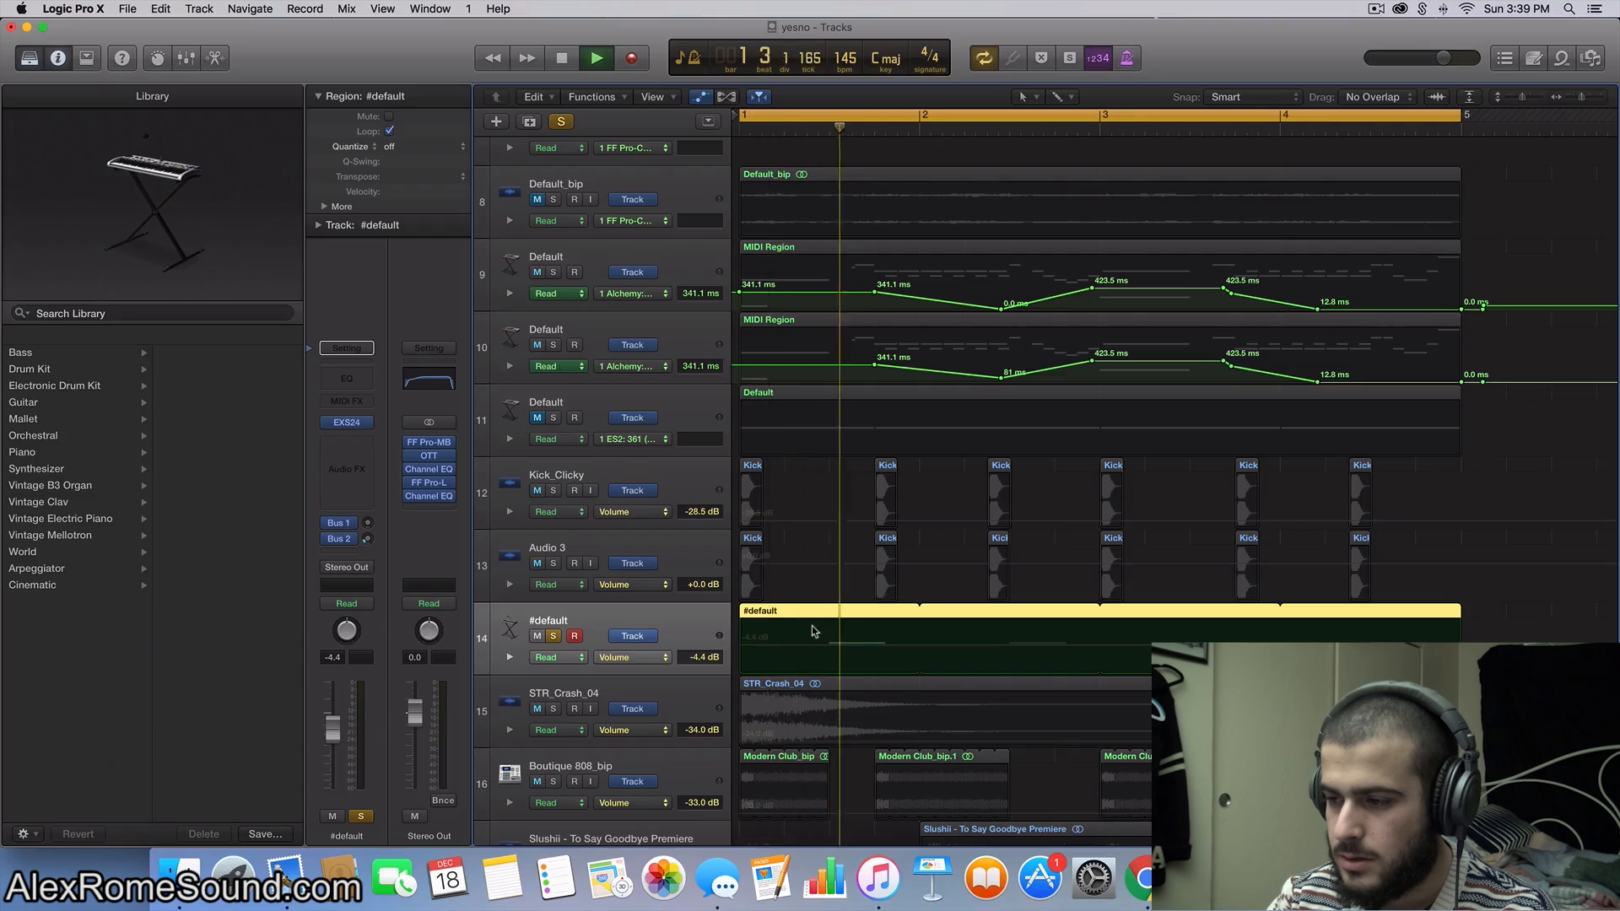
Step: Unsolo the #default track and look through the downloaded samples in Splice's sounds list
{"action": "left_click", "coordinate": [554, 637]}
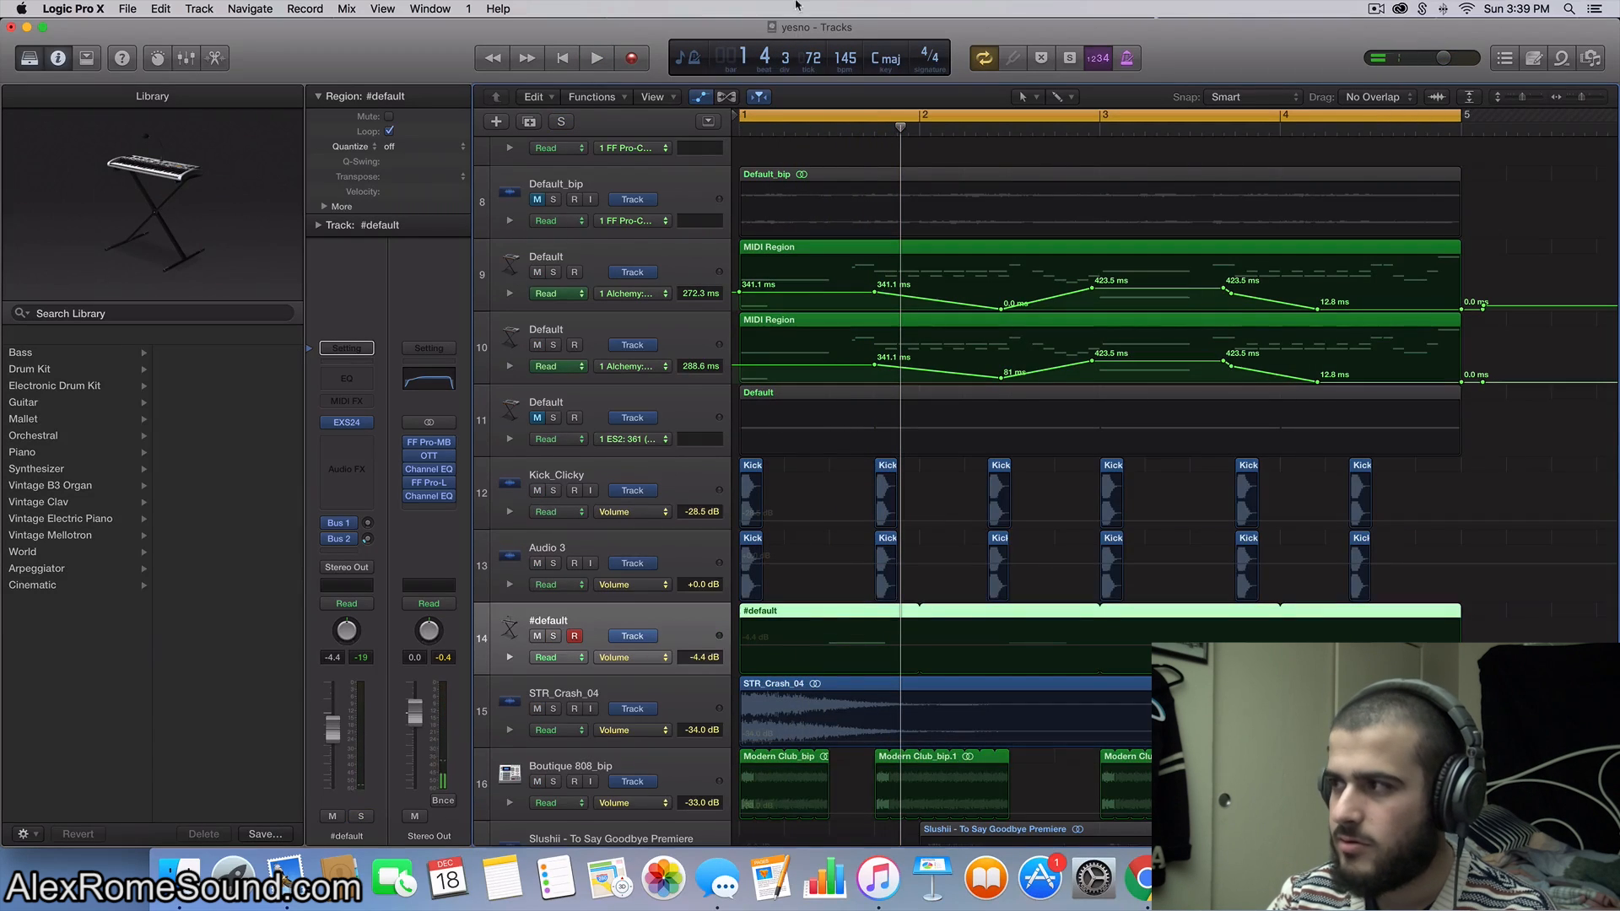
{"action": "left_click", "coordinate": [1424, 9]}
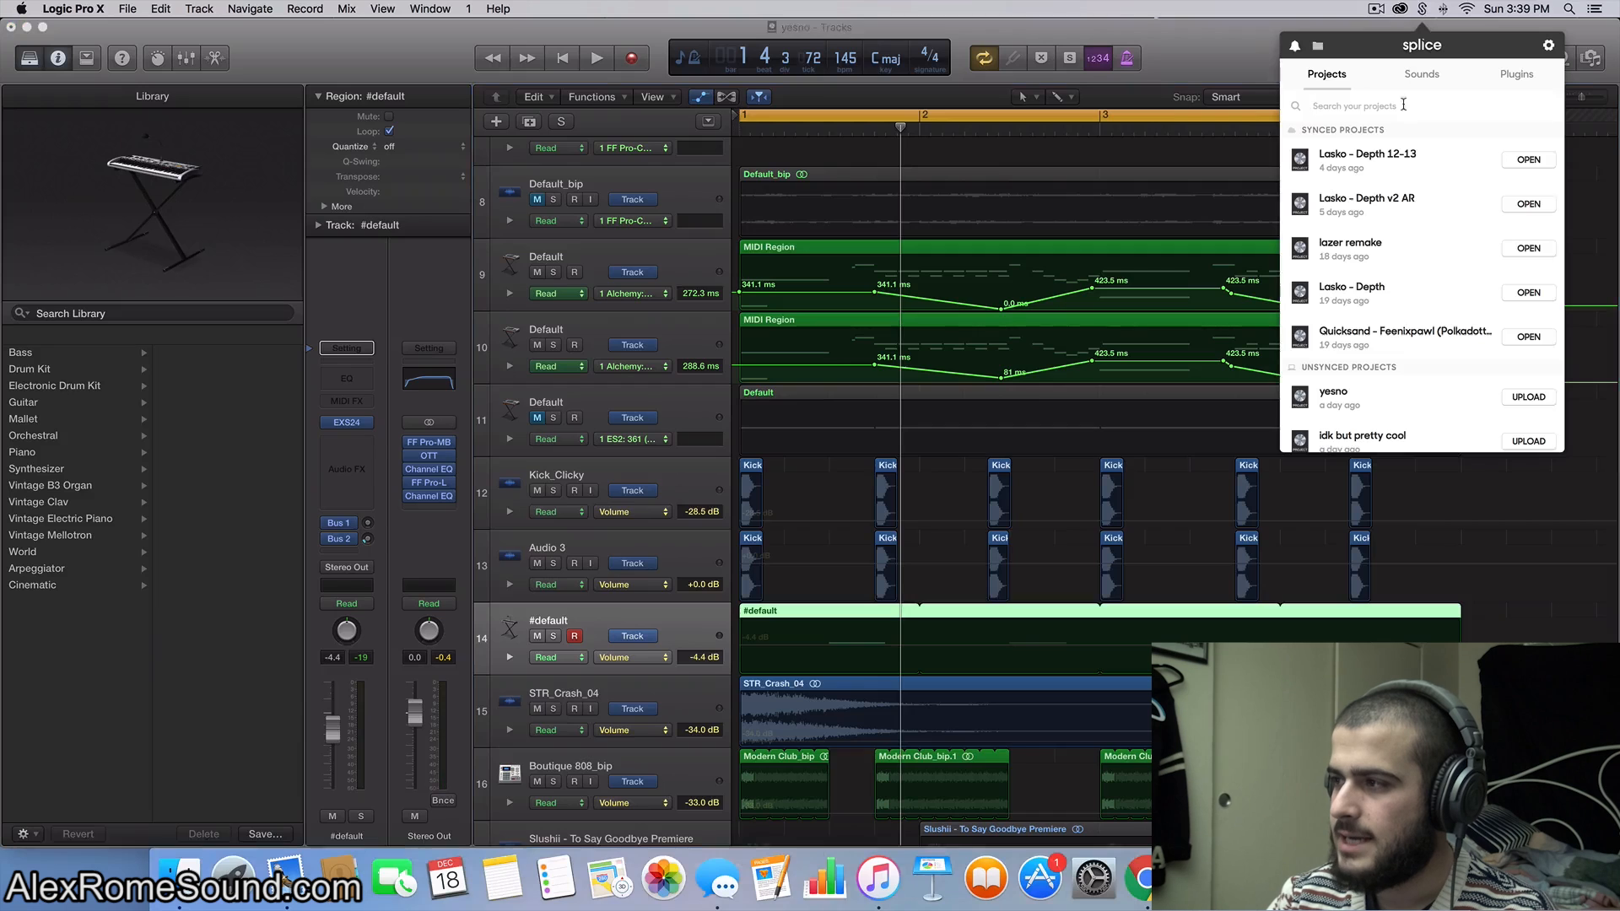
{"action": "left_click", "coordinate": [1423, 76]}
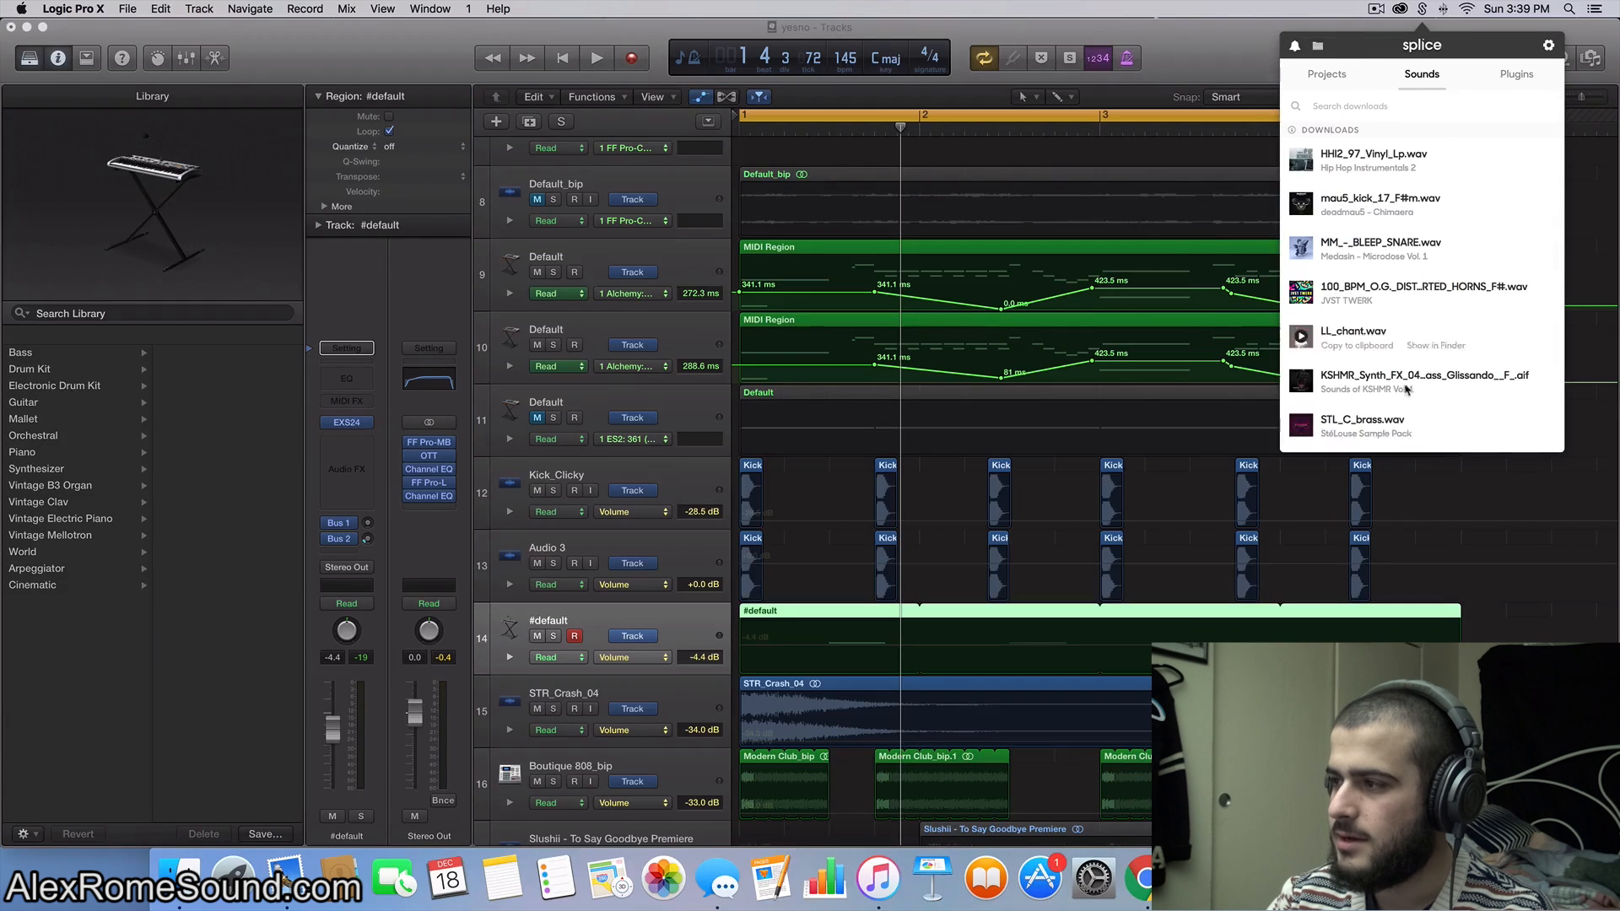
{"action": "left_click", "coordinate": [1188, 42]}
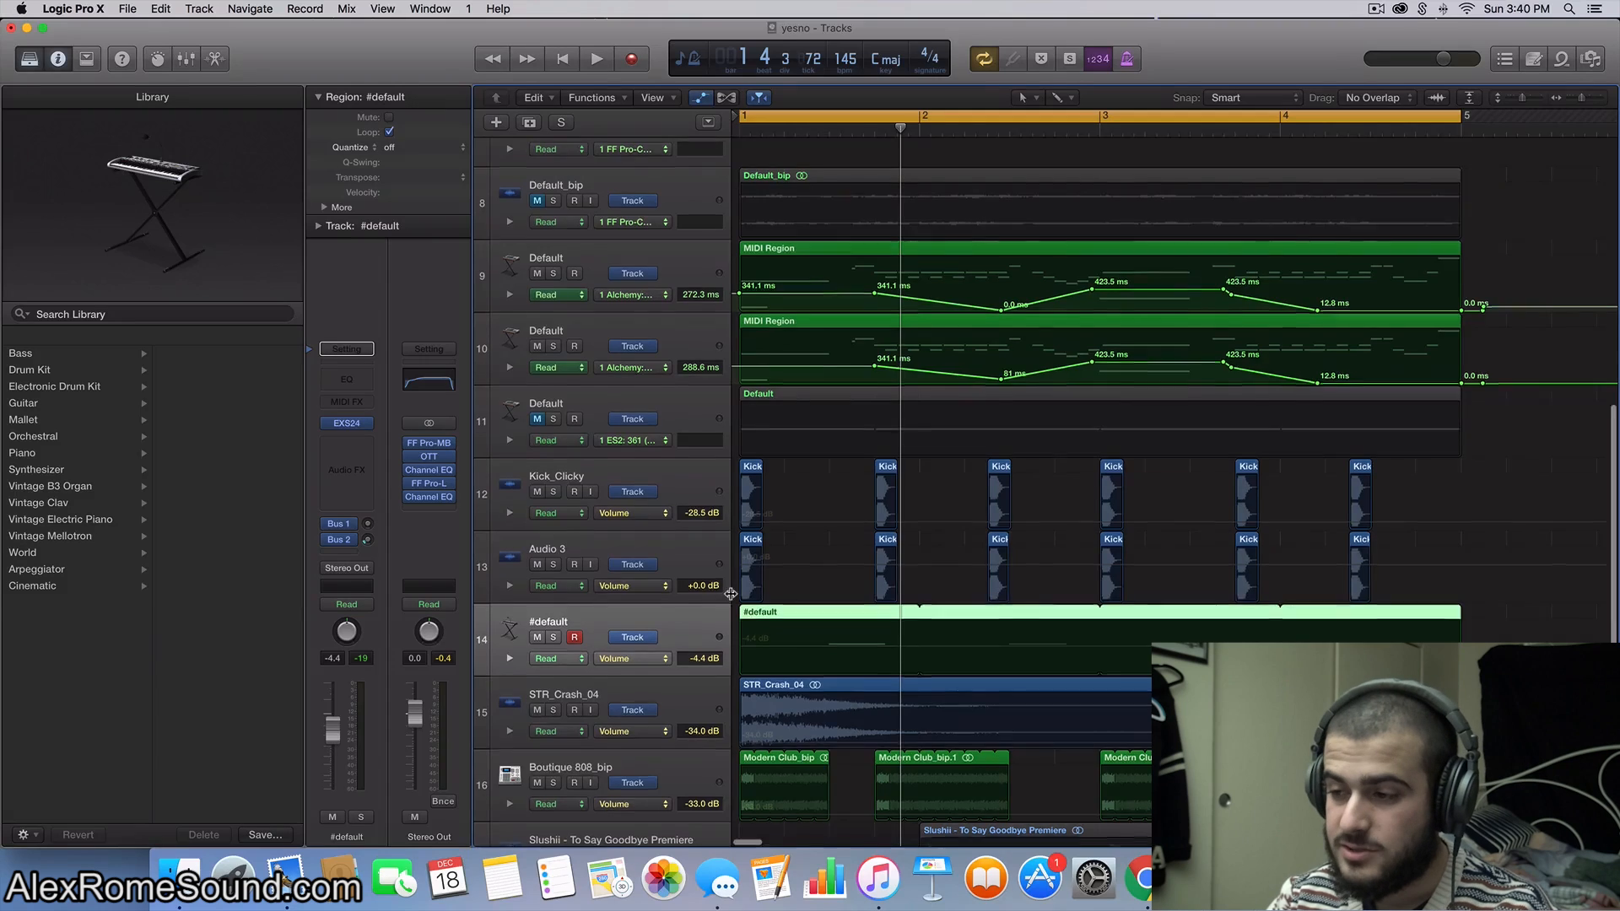
Step: Solo the Kick_Clicky, Audio 3 and #default tracks and play them together
{"action": "scroll", "coordinate": [722, 599], "scroll_direction": "up", "scroll_amount": 3}
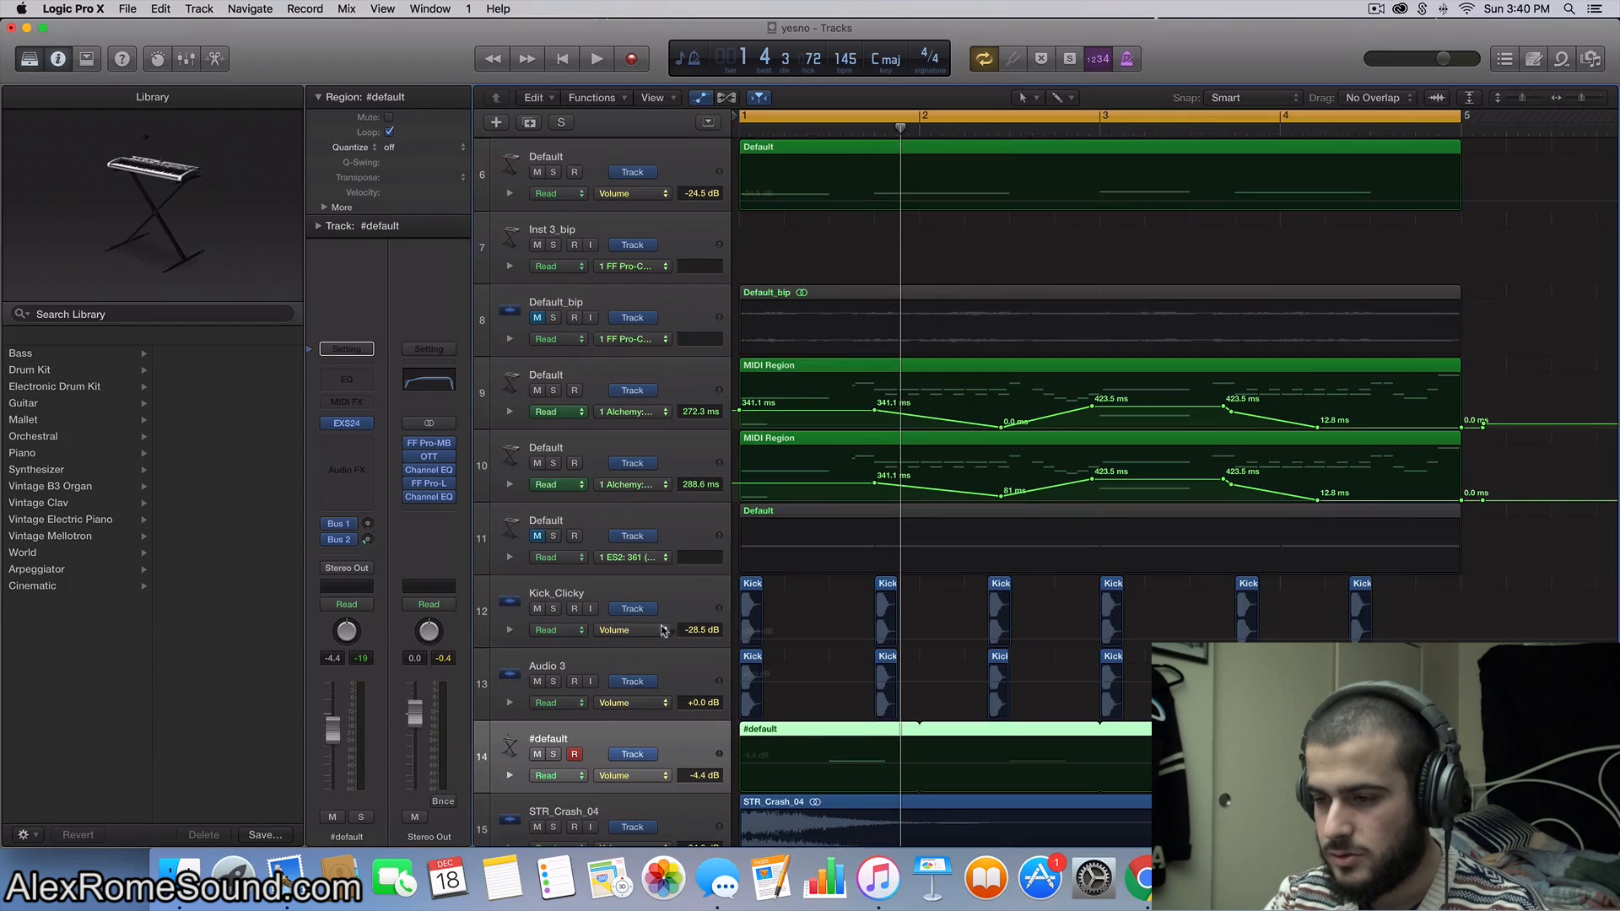
{"action": "left_click", "coordinate": [699, 604]}
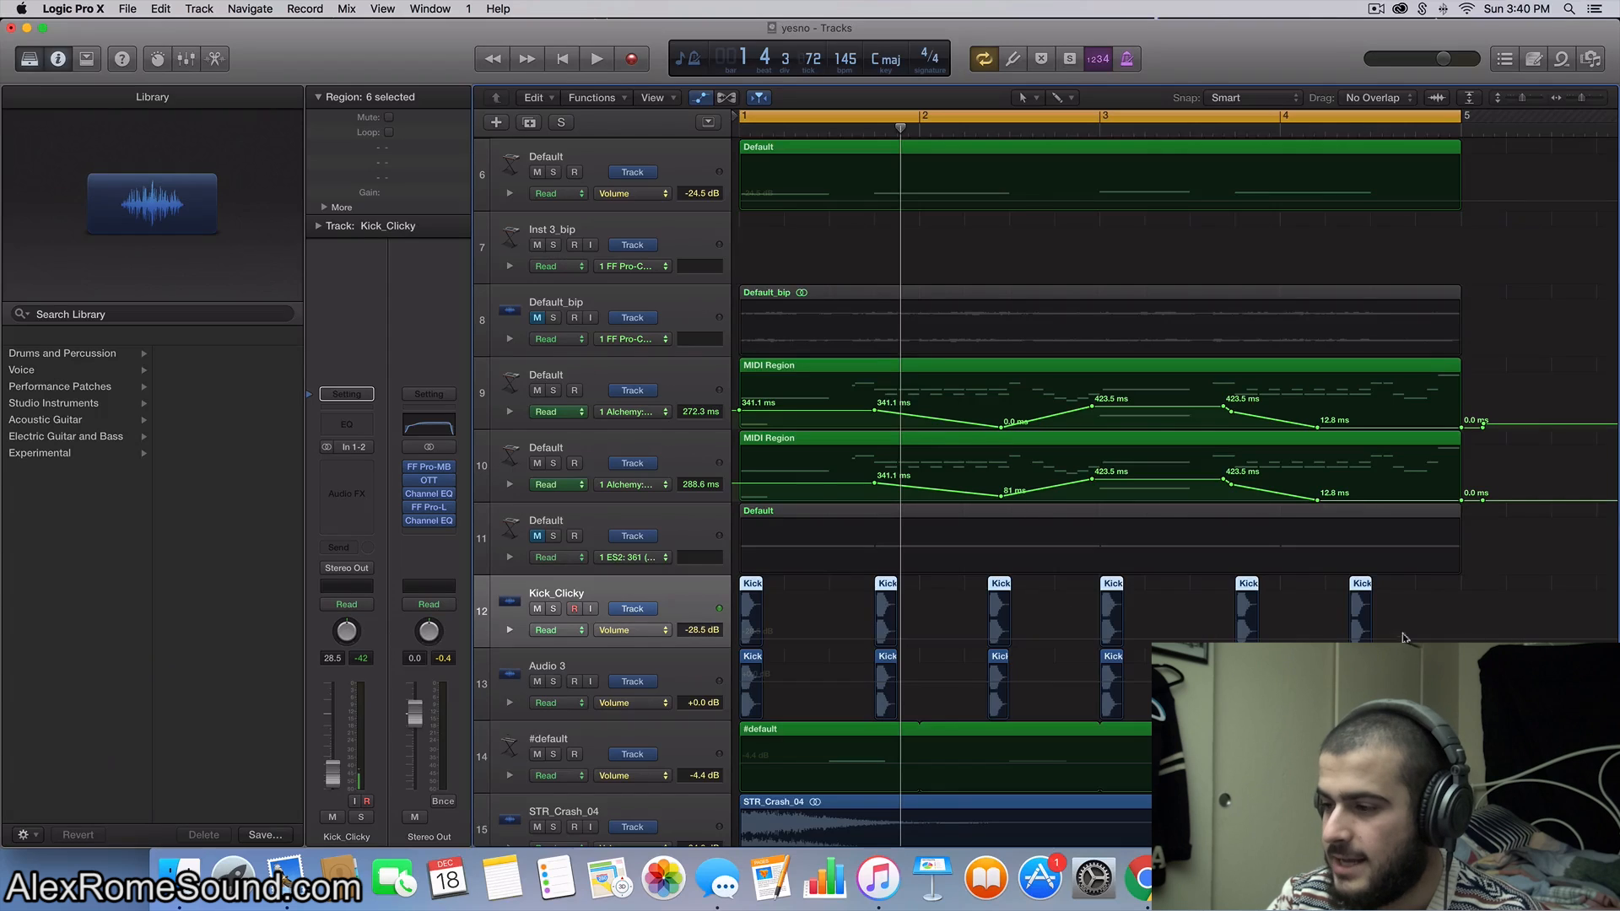
{"action": "scroll", "coordinate": [762, 603], "scroll_direction": "up", "scroll_amount": 2}
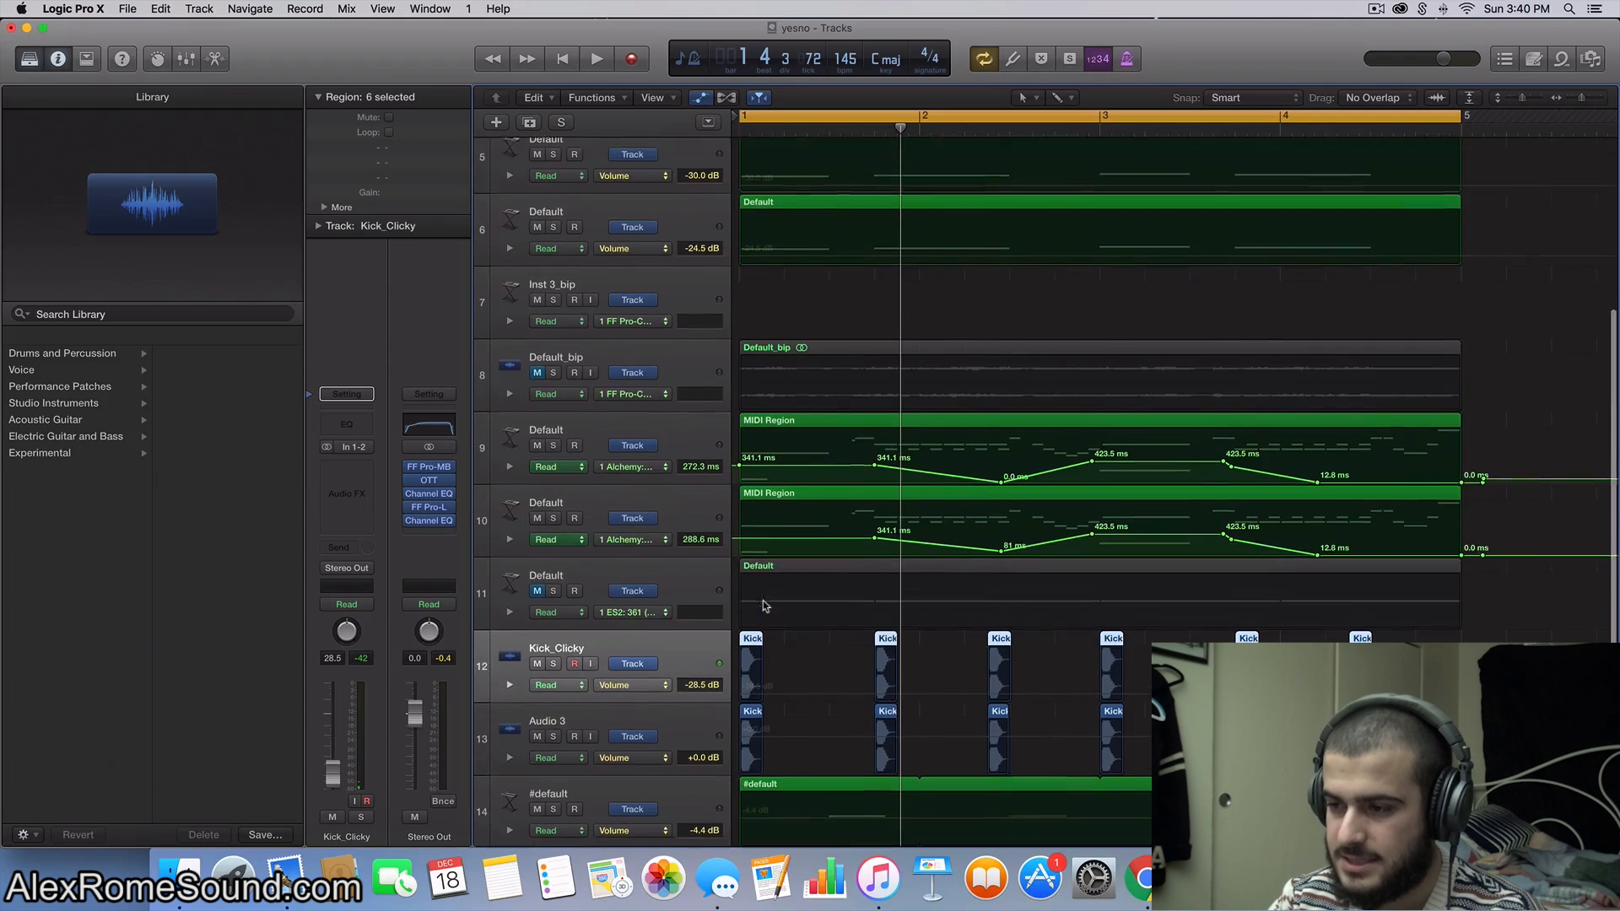
{"action": "scroll", "coordinate": [775, 675], "scroll_direction": "down", "scroll_amount": 2}
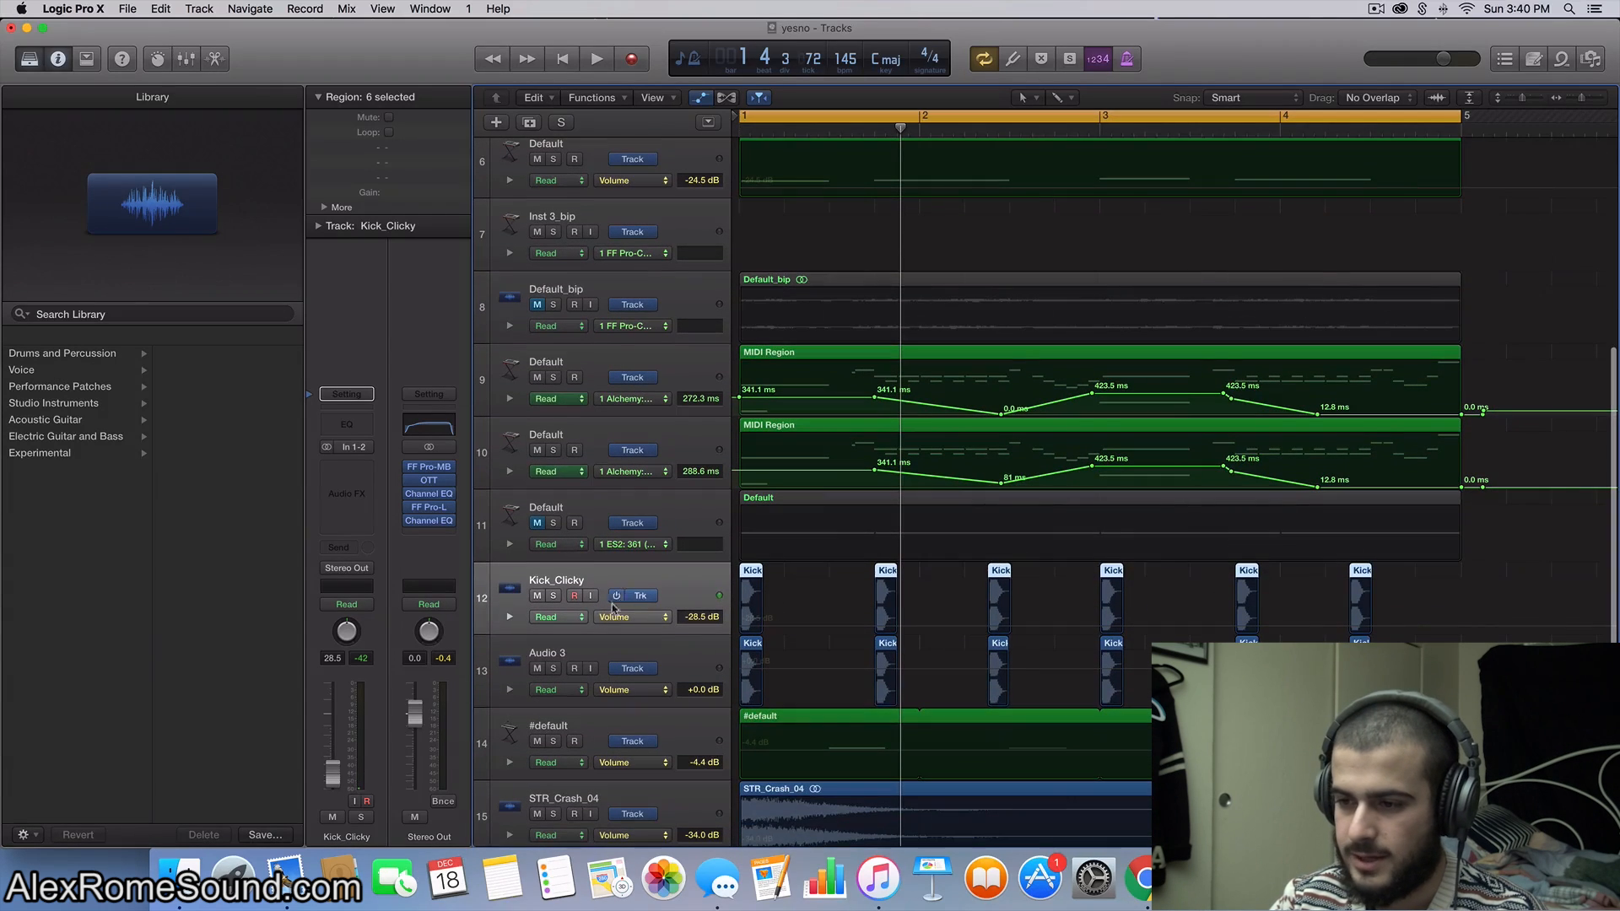
{"action": "left_click", "coordinate": [552, 596]}
{"action": "left_click", "coordinate": [552, 669]}
{"action": "scroll", "coordinate": [553, 671], "scroll_direction": "down", "scroll_amount": 2}
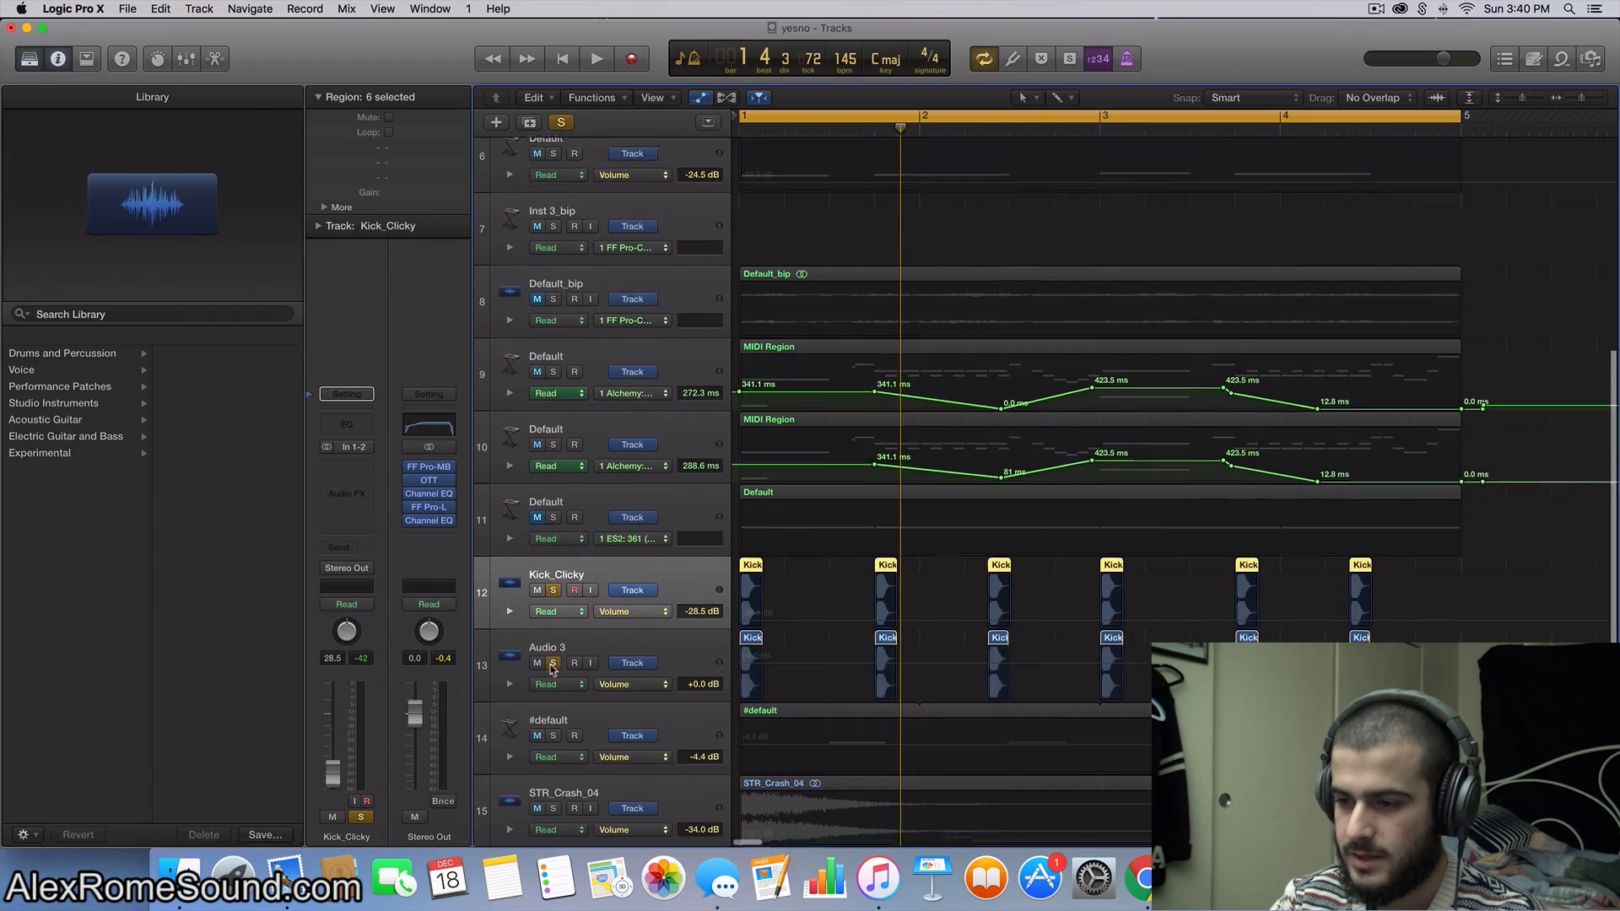
{"action": "left_click", "coordinate": [553, 681]}
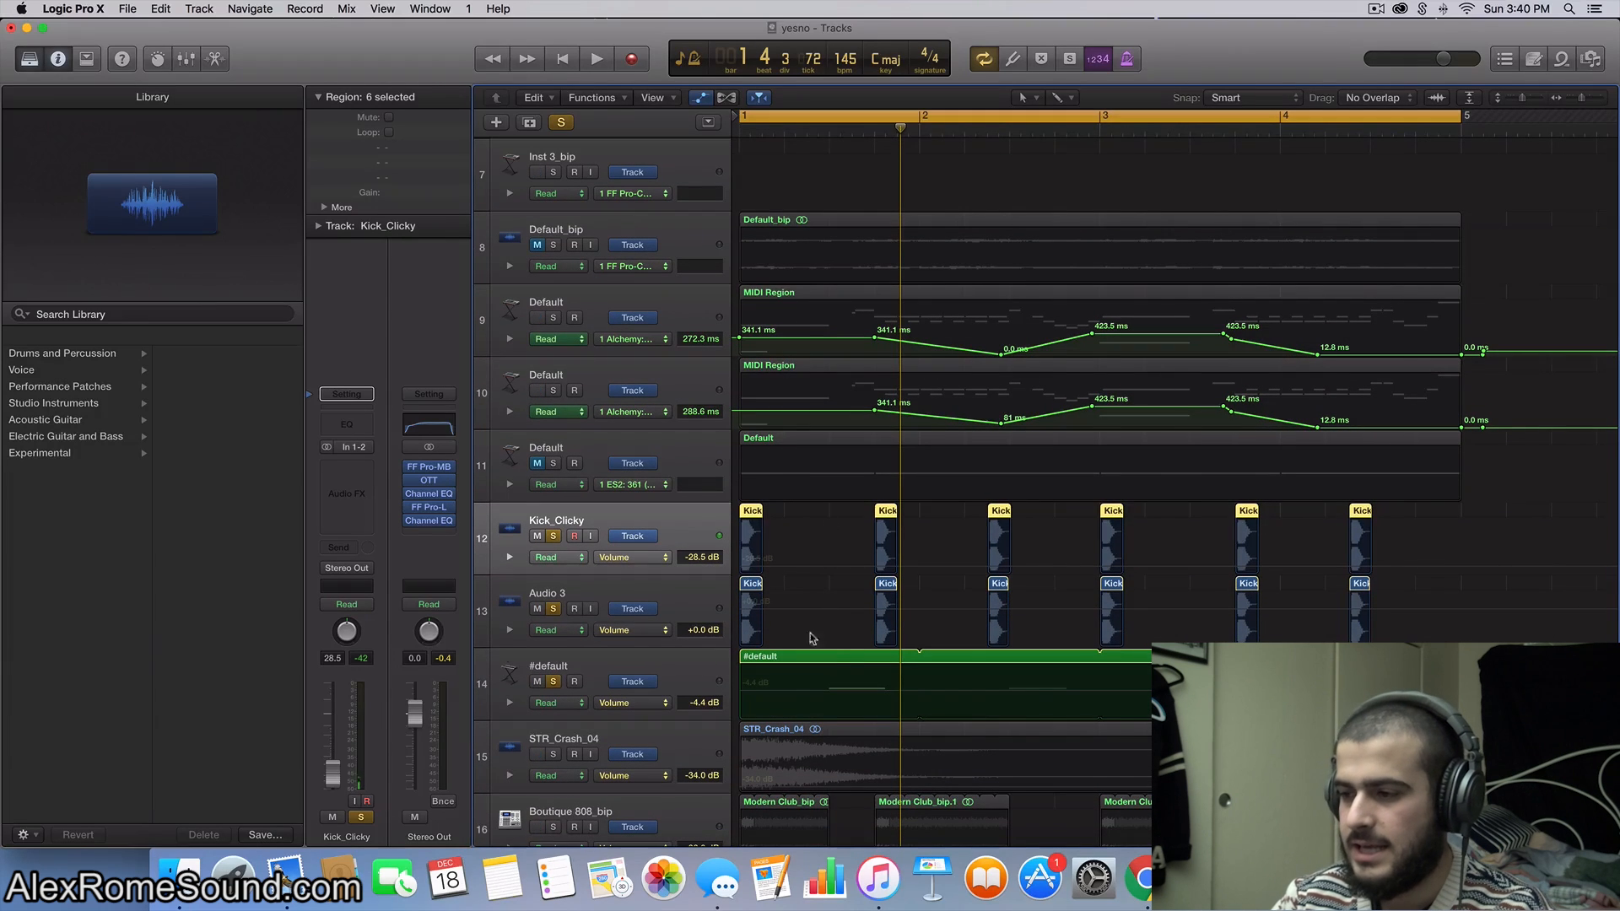
{"action": "key", "text": "space"}
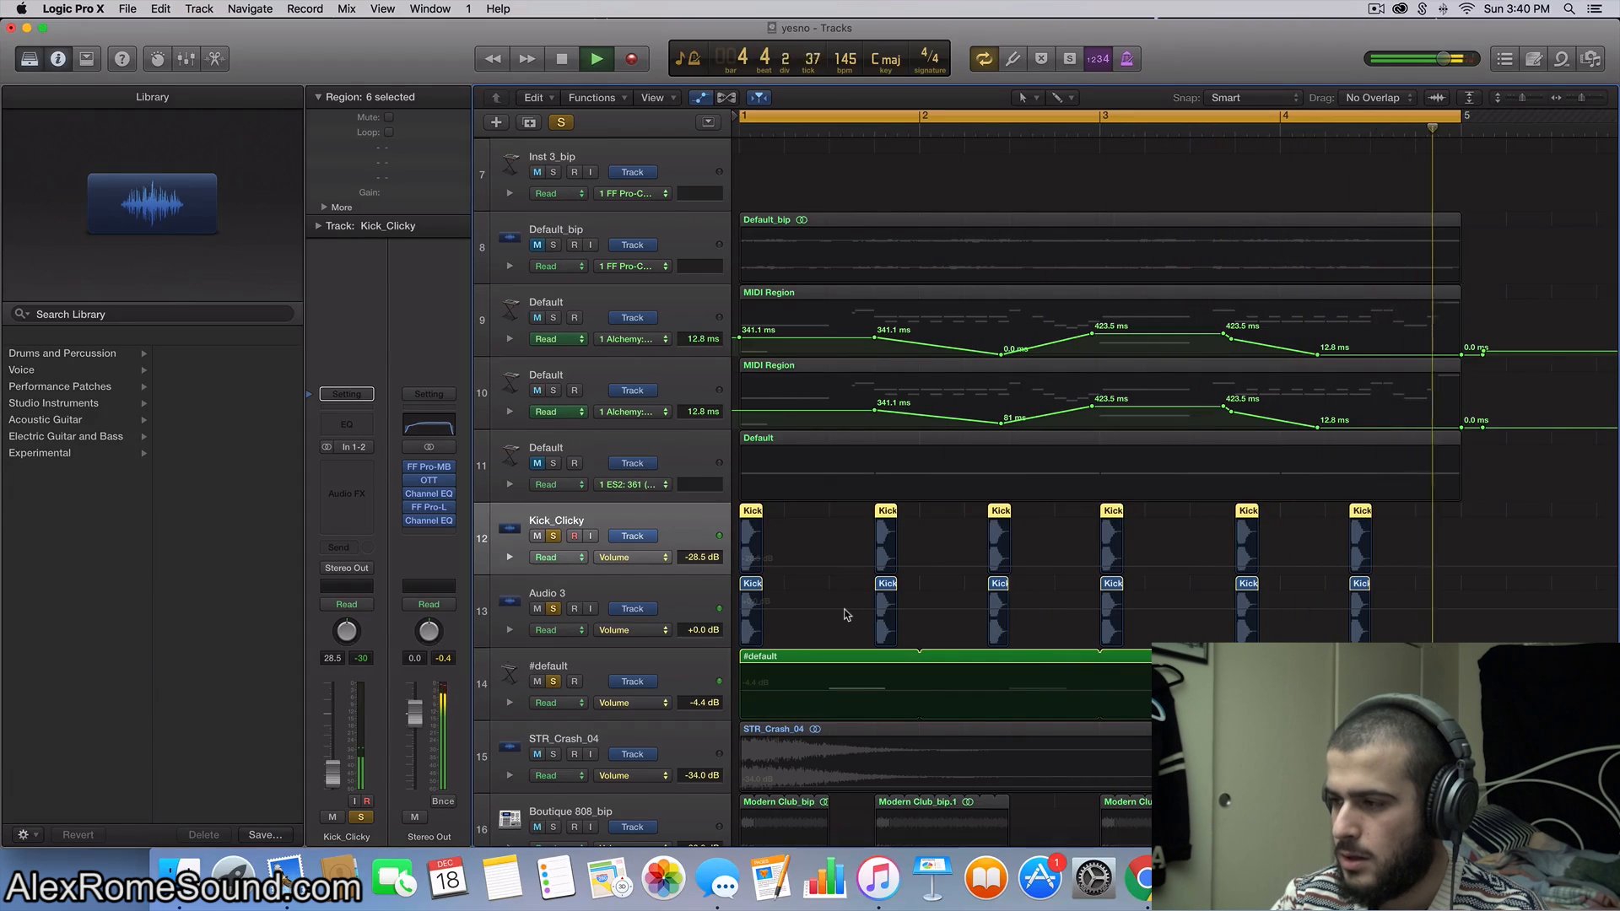
Step: Stop playback and unsolo the Kick_Clicky, Audio 3 and #default tracks
{"action": "key", "text": "space"}
{"action": "left_click", "coordinate": [553, 536]}
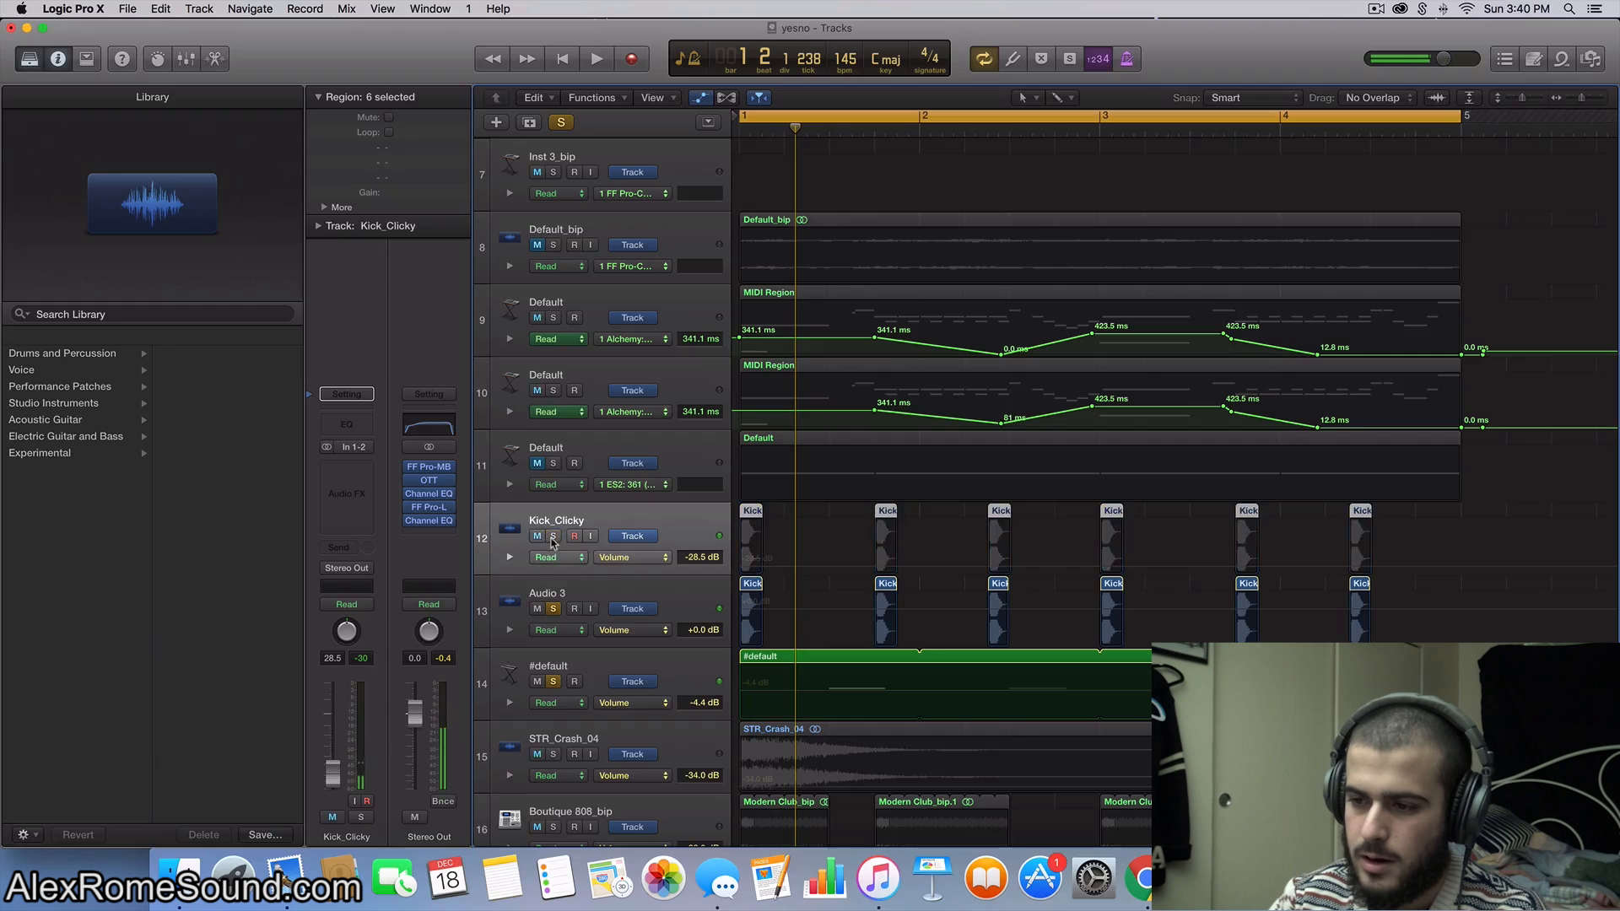
{"action": "left_click", "coordinate": [553, 608]}
{"action": "left_click", "coordinate": [554, 681]}
Step: Select #default and the ES2 track 11 in turn, and look through the track list for sounds not yet covered
{"action": "left_click", "coordinate": [560, 668]}
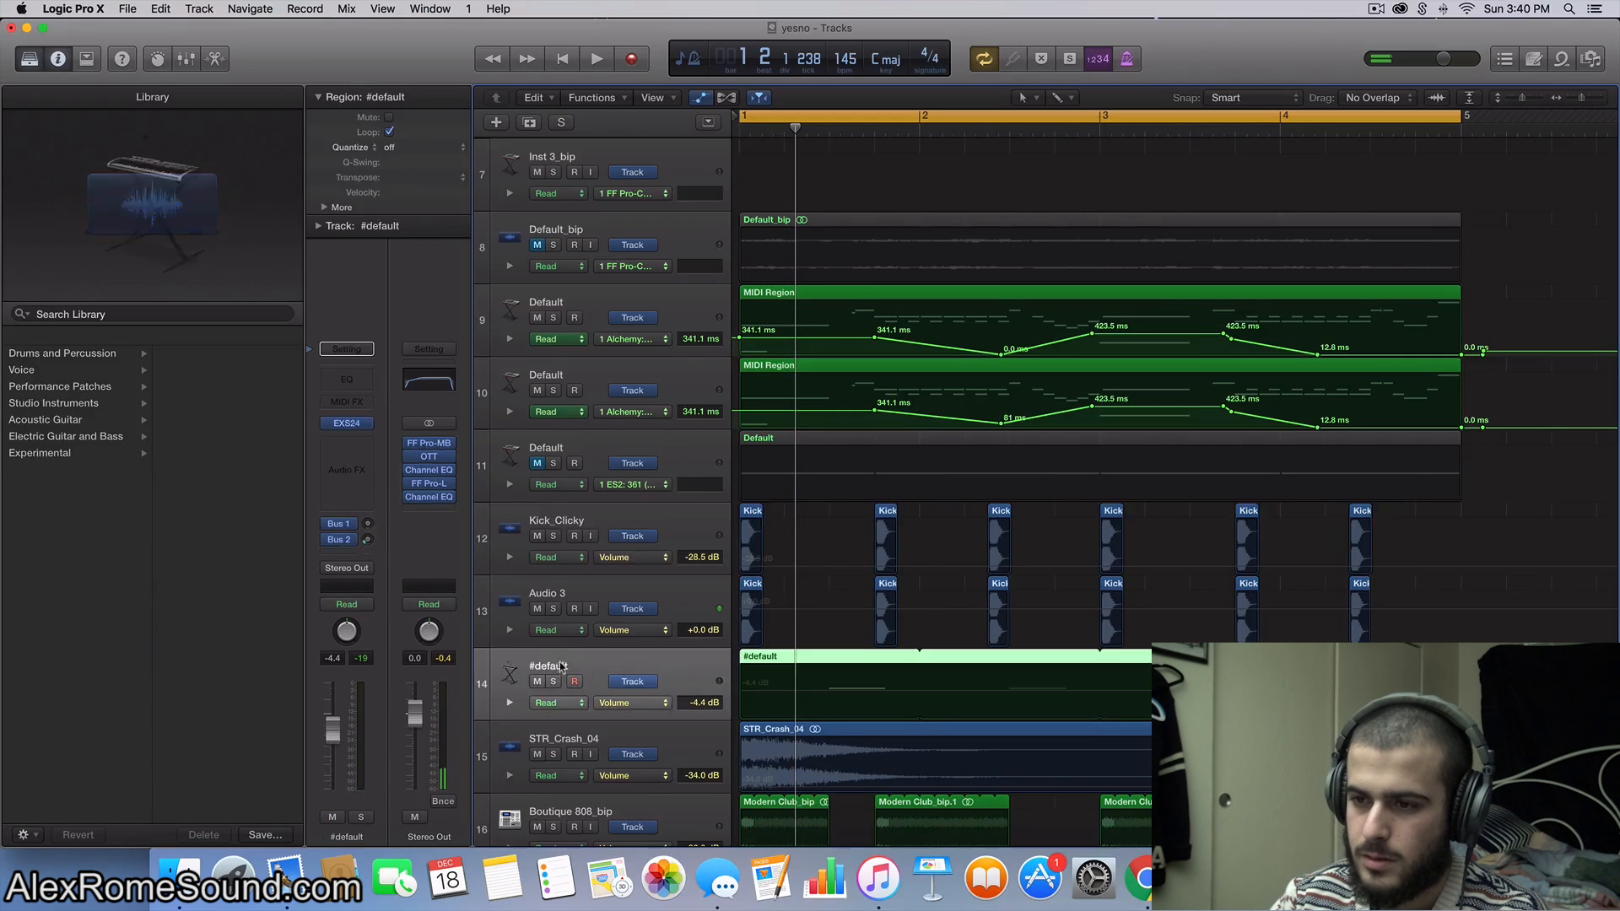
{"action": "scroll", "coordinate": [583, 608], "scroll_direction": "up", "scroll_amount": 5}
{"action": "left_click", "coordinate": [599, 620]}
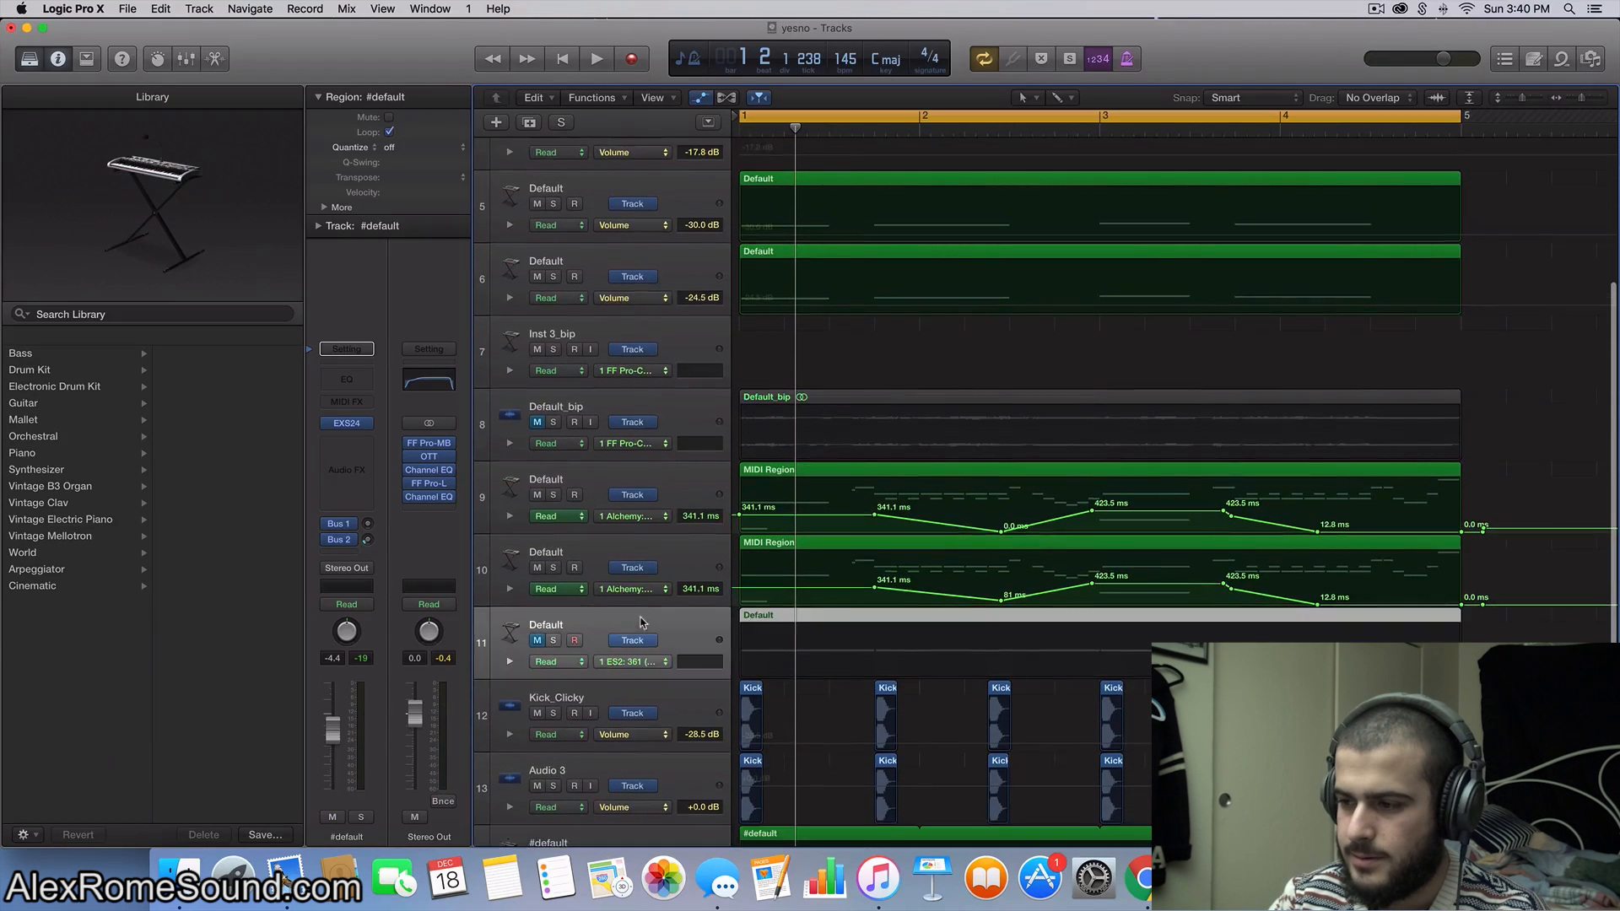
{"action": "scroll", "coordinate": [597, 420], "scroll_direction": "up", "scroll_amount": 8}
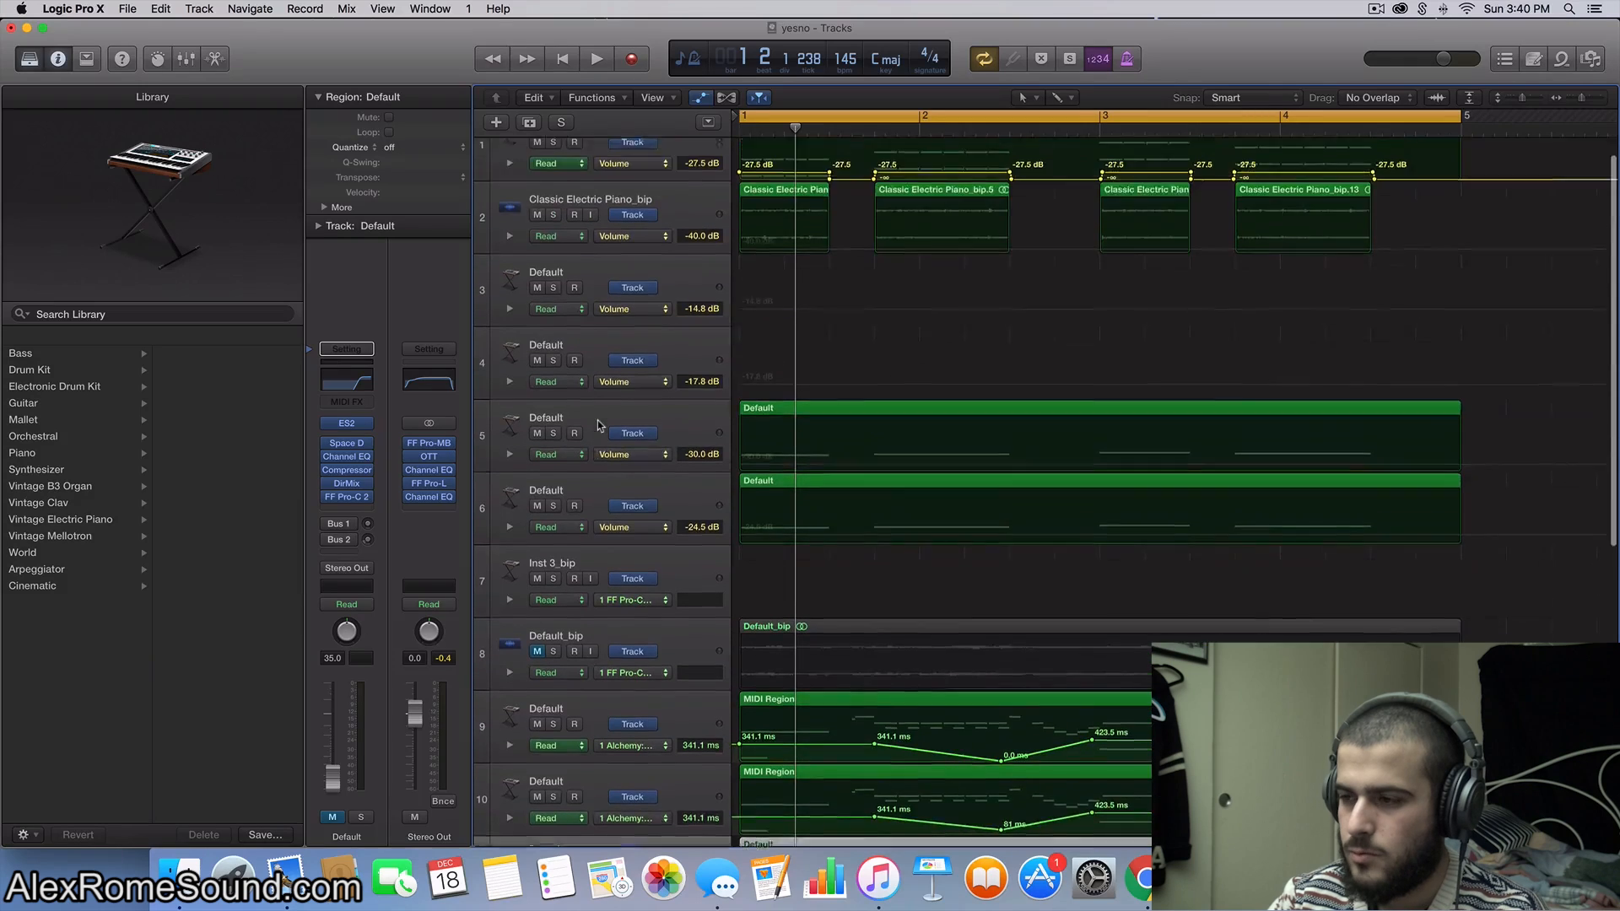
{"action": "scroll", "coordinate": [598, 422], "scroll_direction": "down", "scroll_amount": 12}
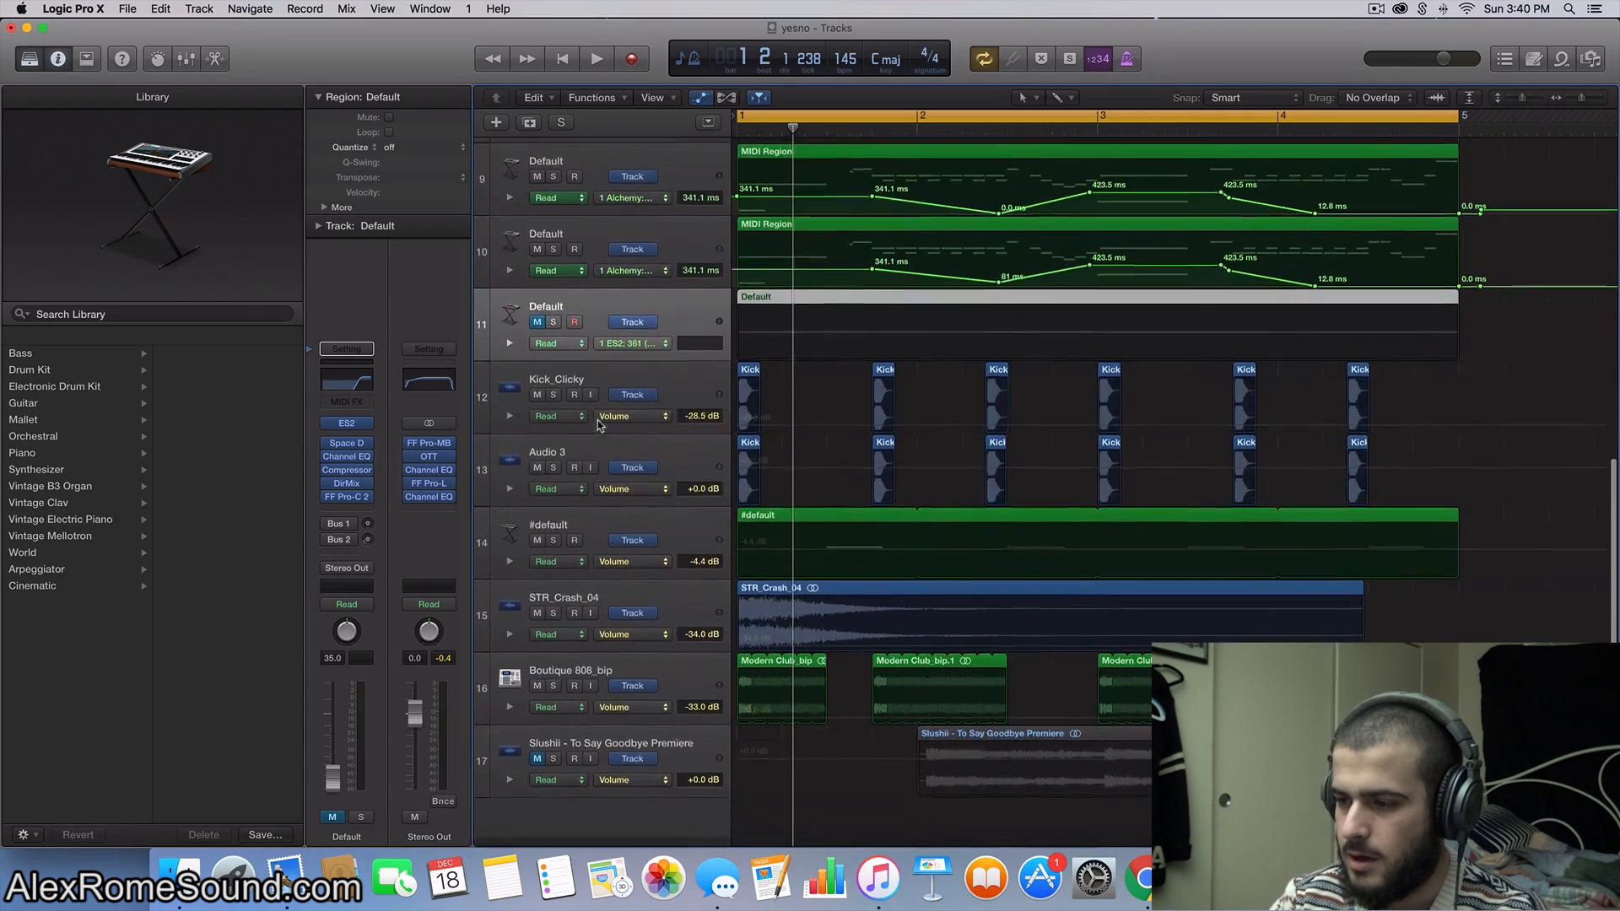
{"action": "left_click", "coordinate": [759, 620]}
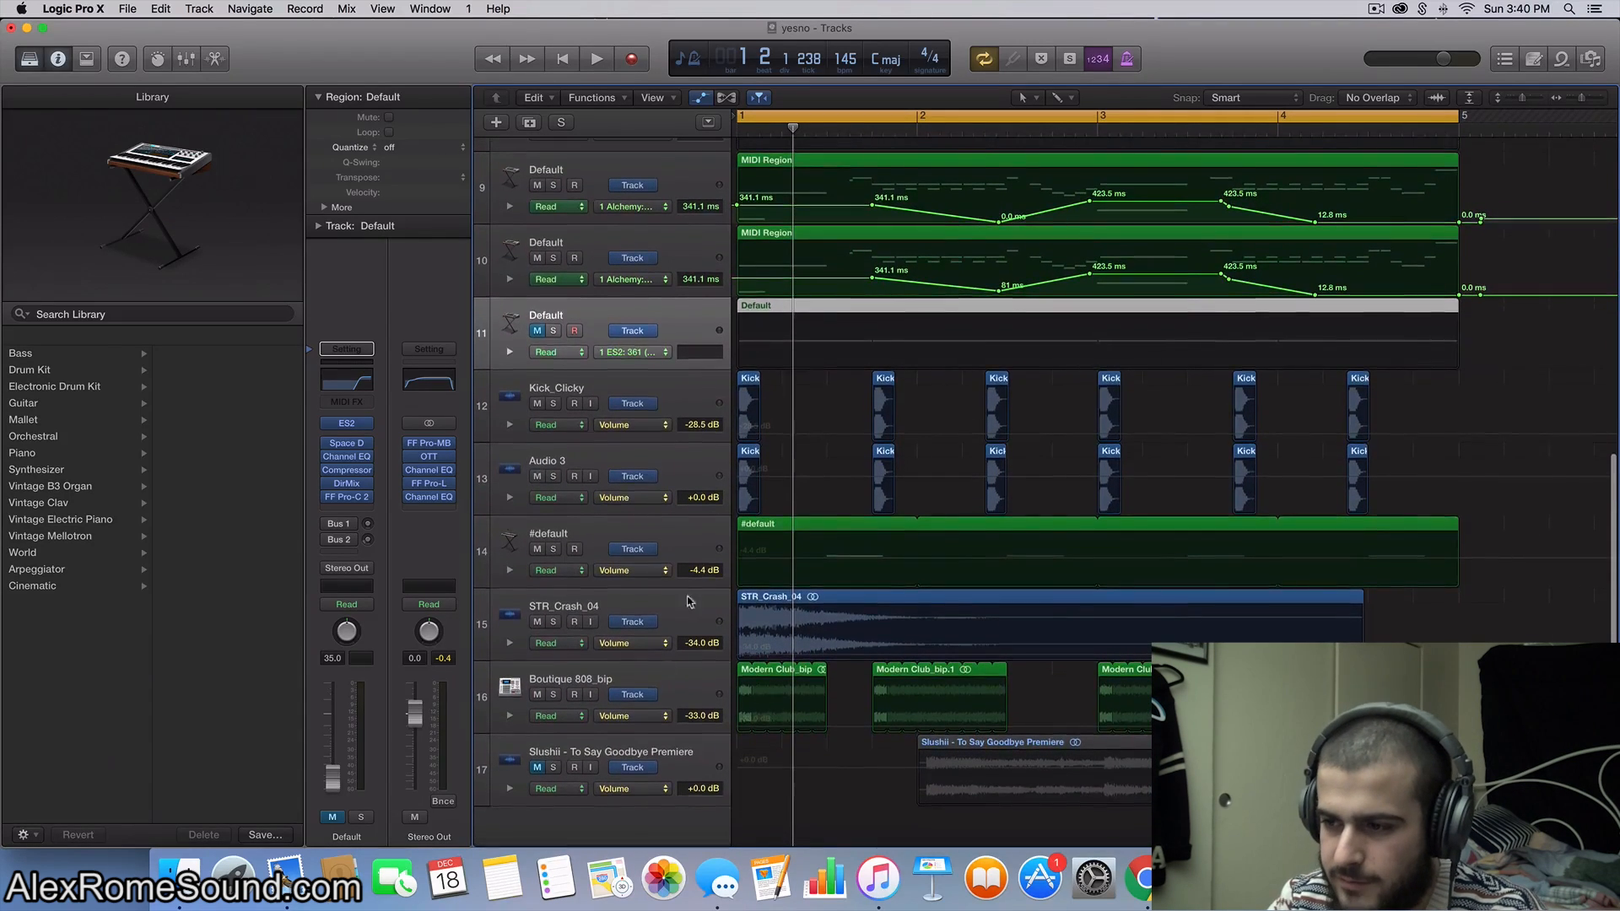
Step: Audition the STR_Crash_04 track in solo, stop playback, and unsolo it
{"action": "left_click", "coordinate": [553, 622]}
{"action": "key", "text": "space"}
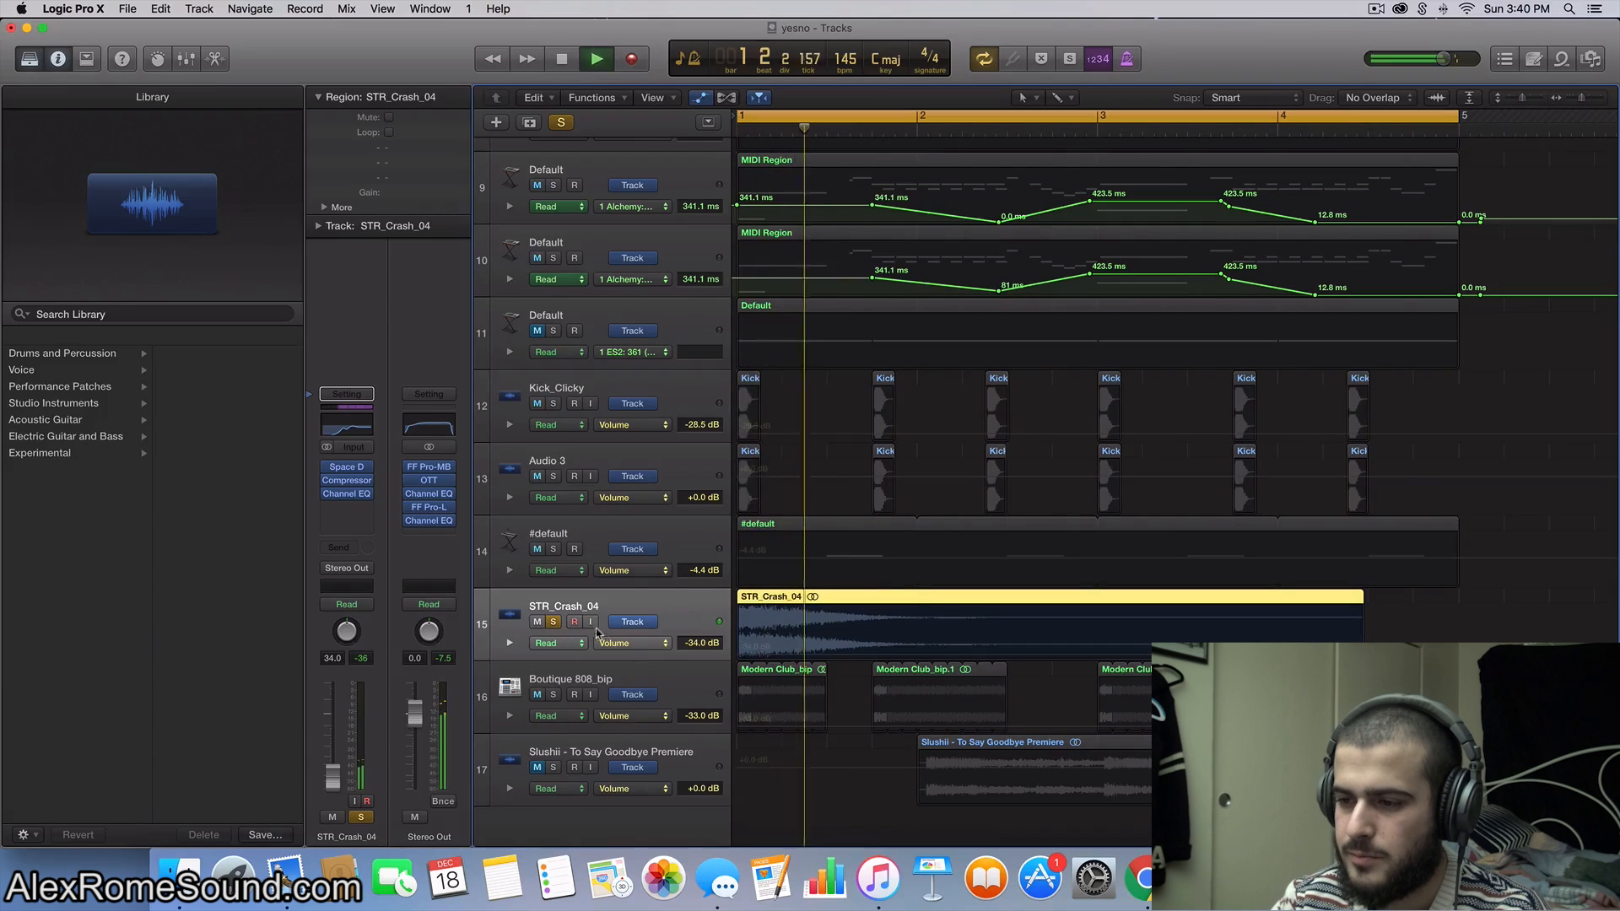
{"action": "key", "text": "space"}
{"action": "key", "text": "s"}
{"action": "scroll", "coordinate": [929, 578], "scroll_direction": "up", "scroll_amount": 2}
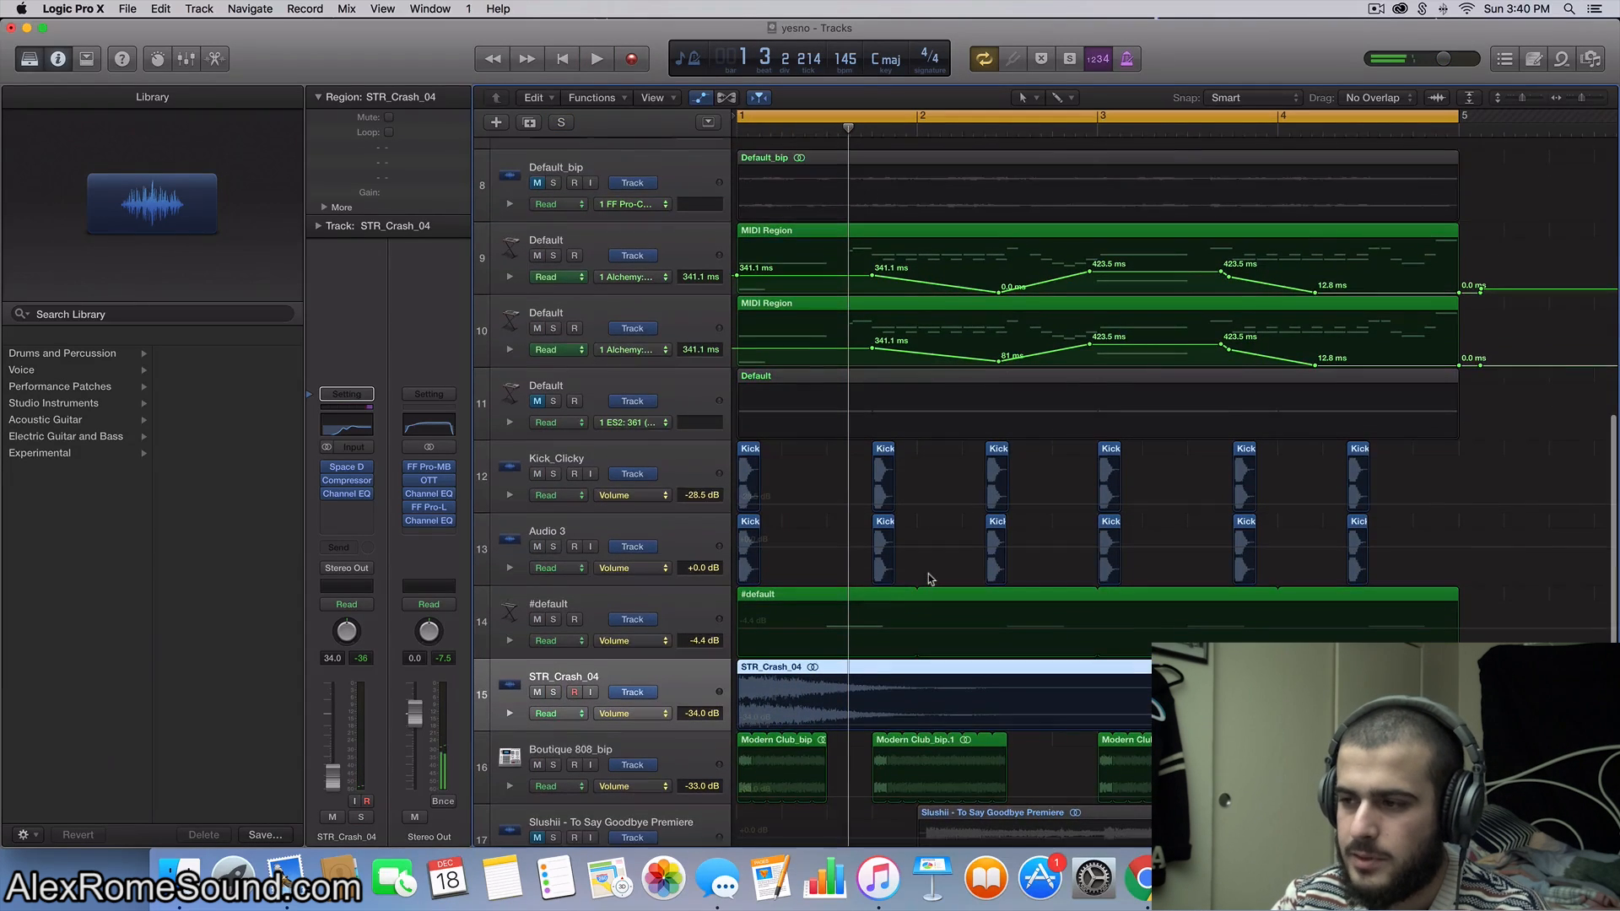
{"action": "scroll", "coordinate": [928, 578], "scroll_direction": "down", "scroll_amount": 2}
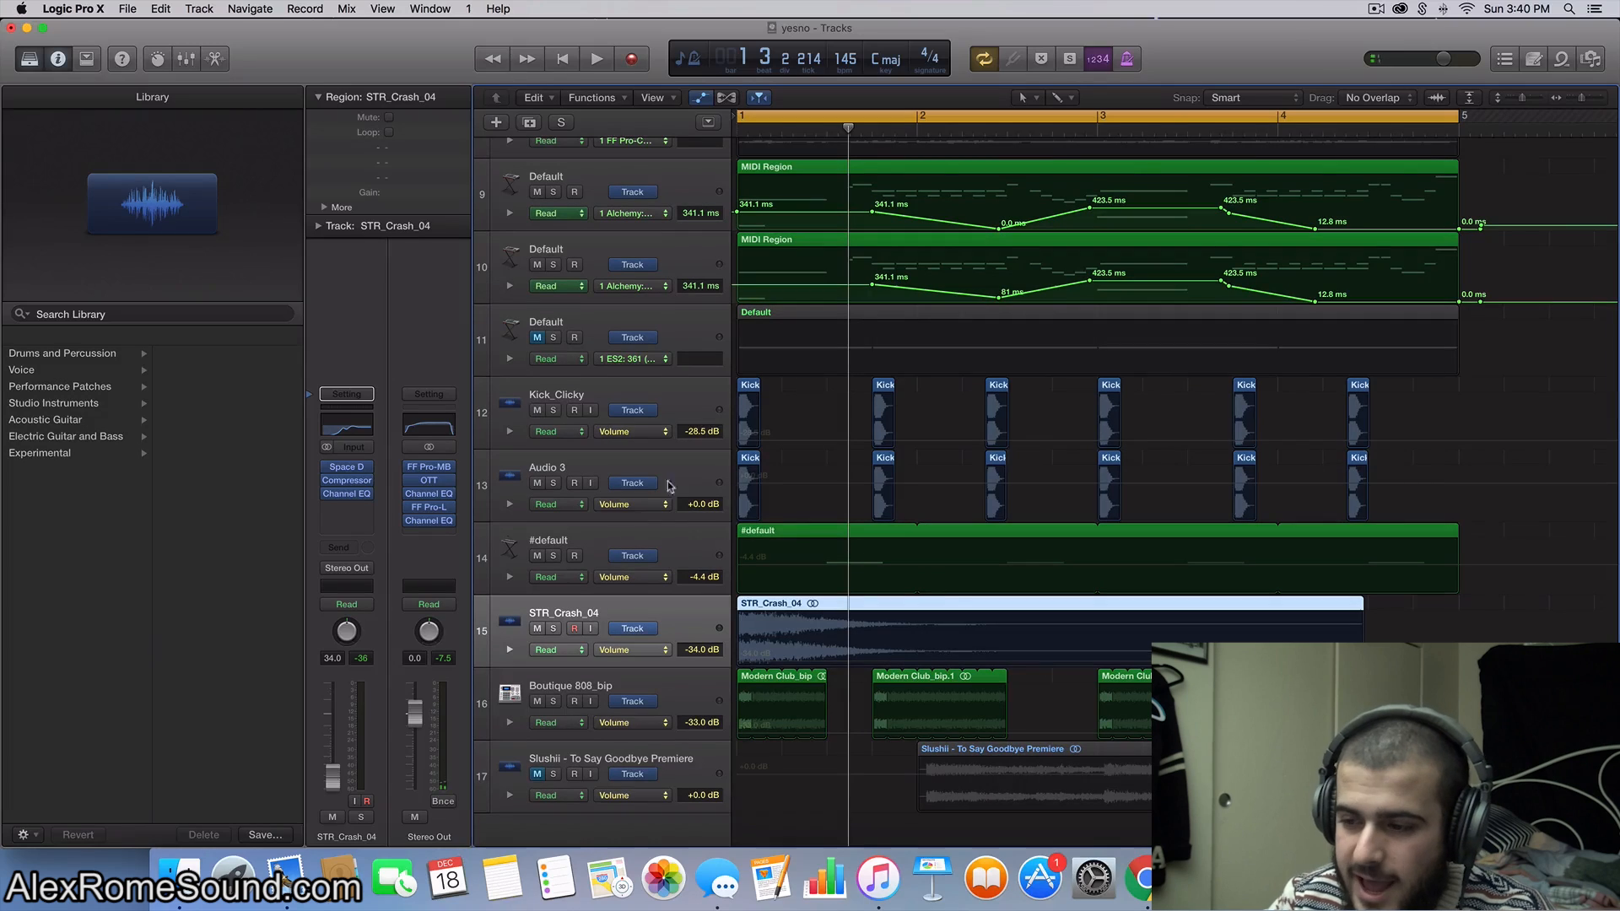
{"action": "left_click", "coordinate": [1376, 9]}
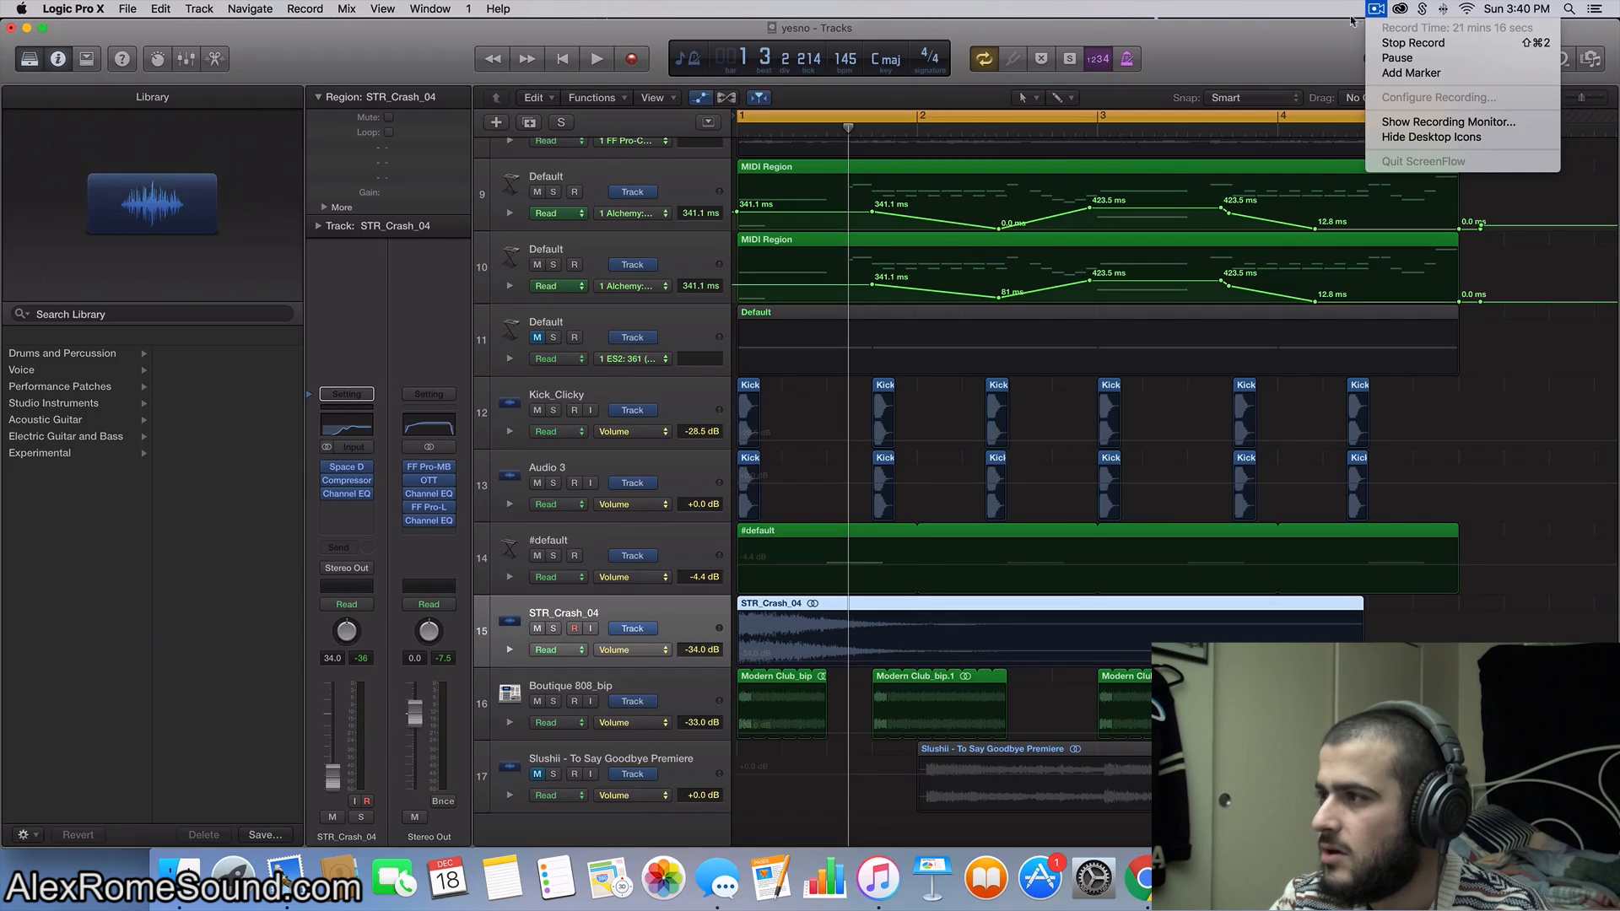
{"action": "left_click", "coordinate": [1307, 57]}
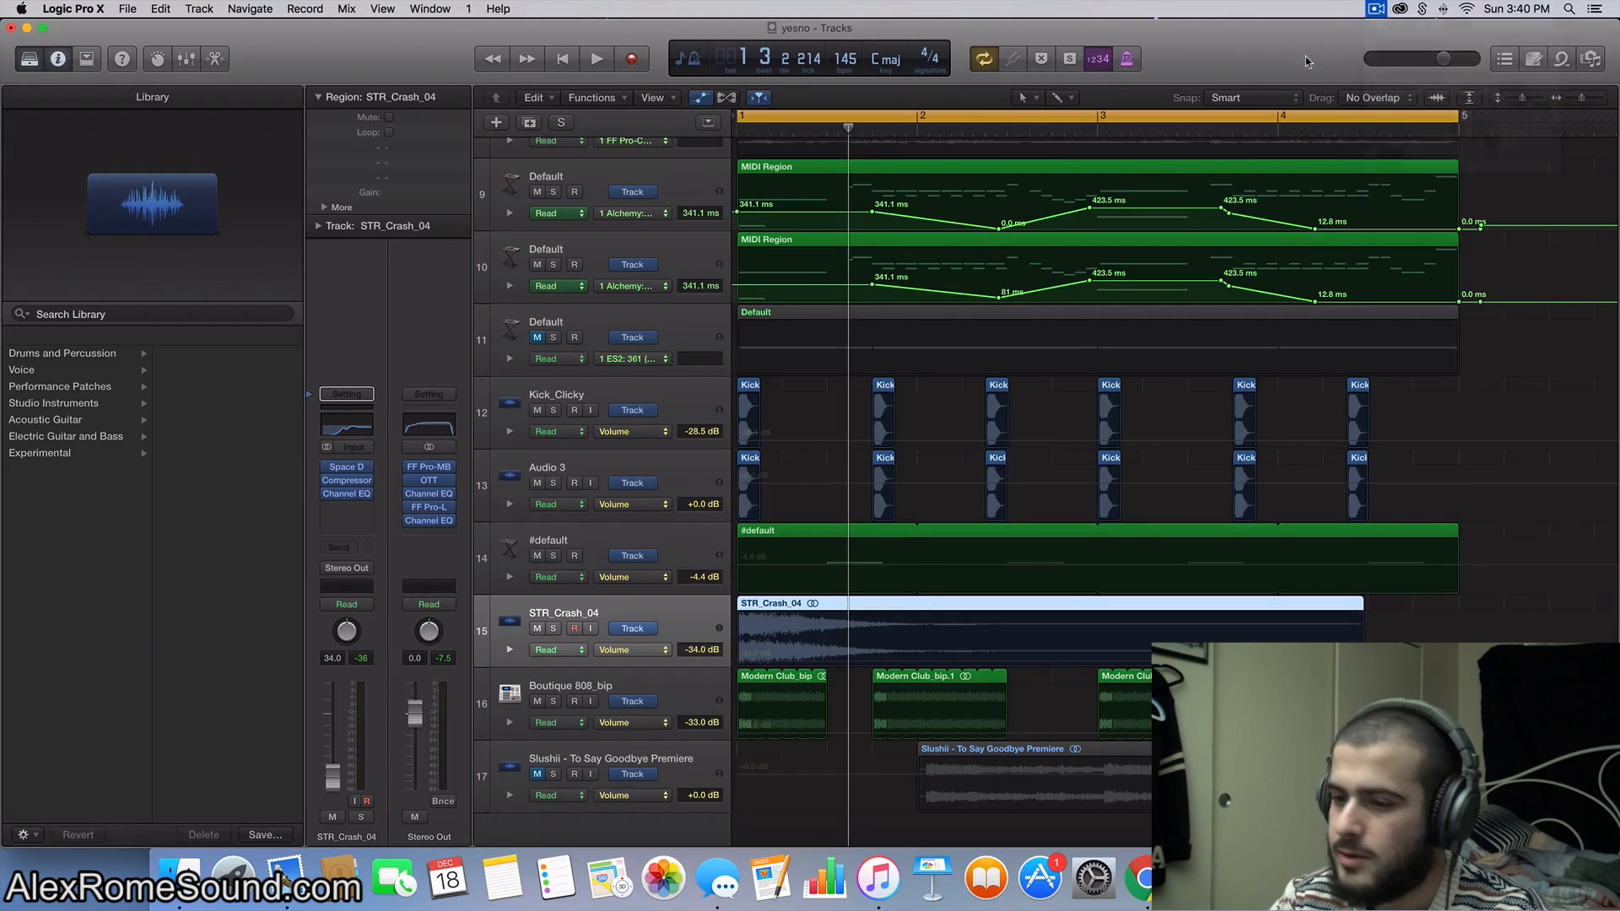
Step: Open the FF Pro-MB plug-in on the Stereo Out channel and play the arrangement through it
{"action": "left_click", "coordinate": [450, 468]}
{"action": "left_click", "coordinate": [434, 473]}
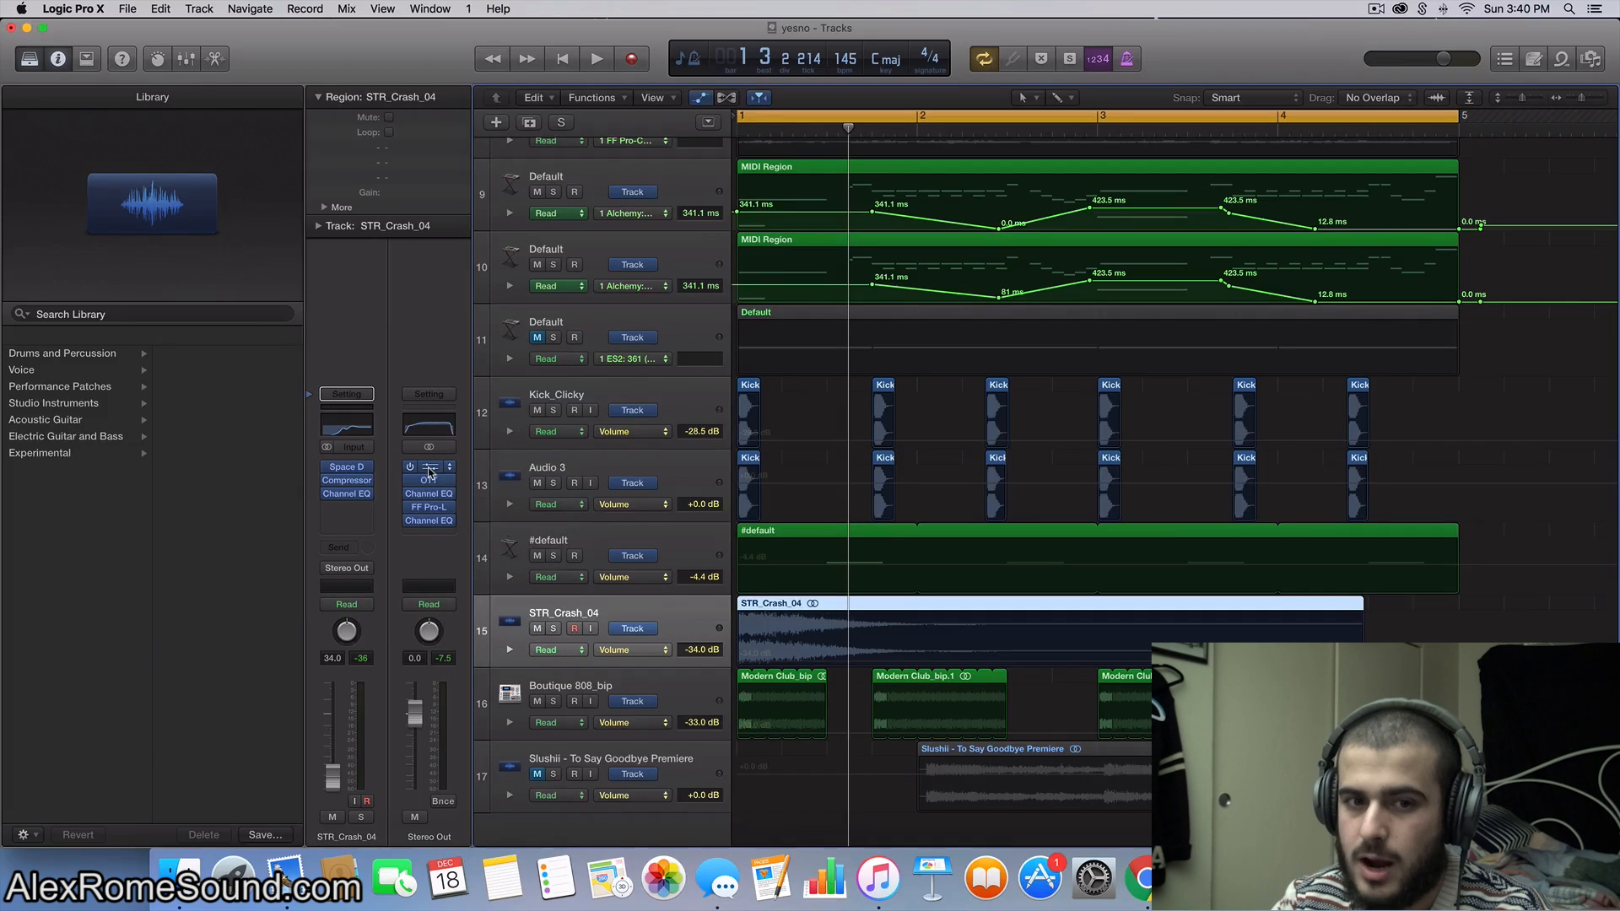
{"action": "left_click", "coordinate": [429, 470]}
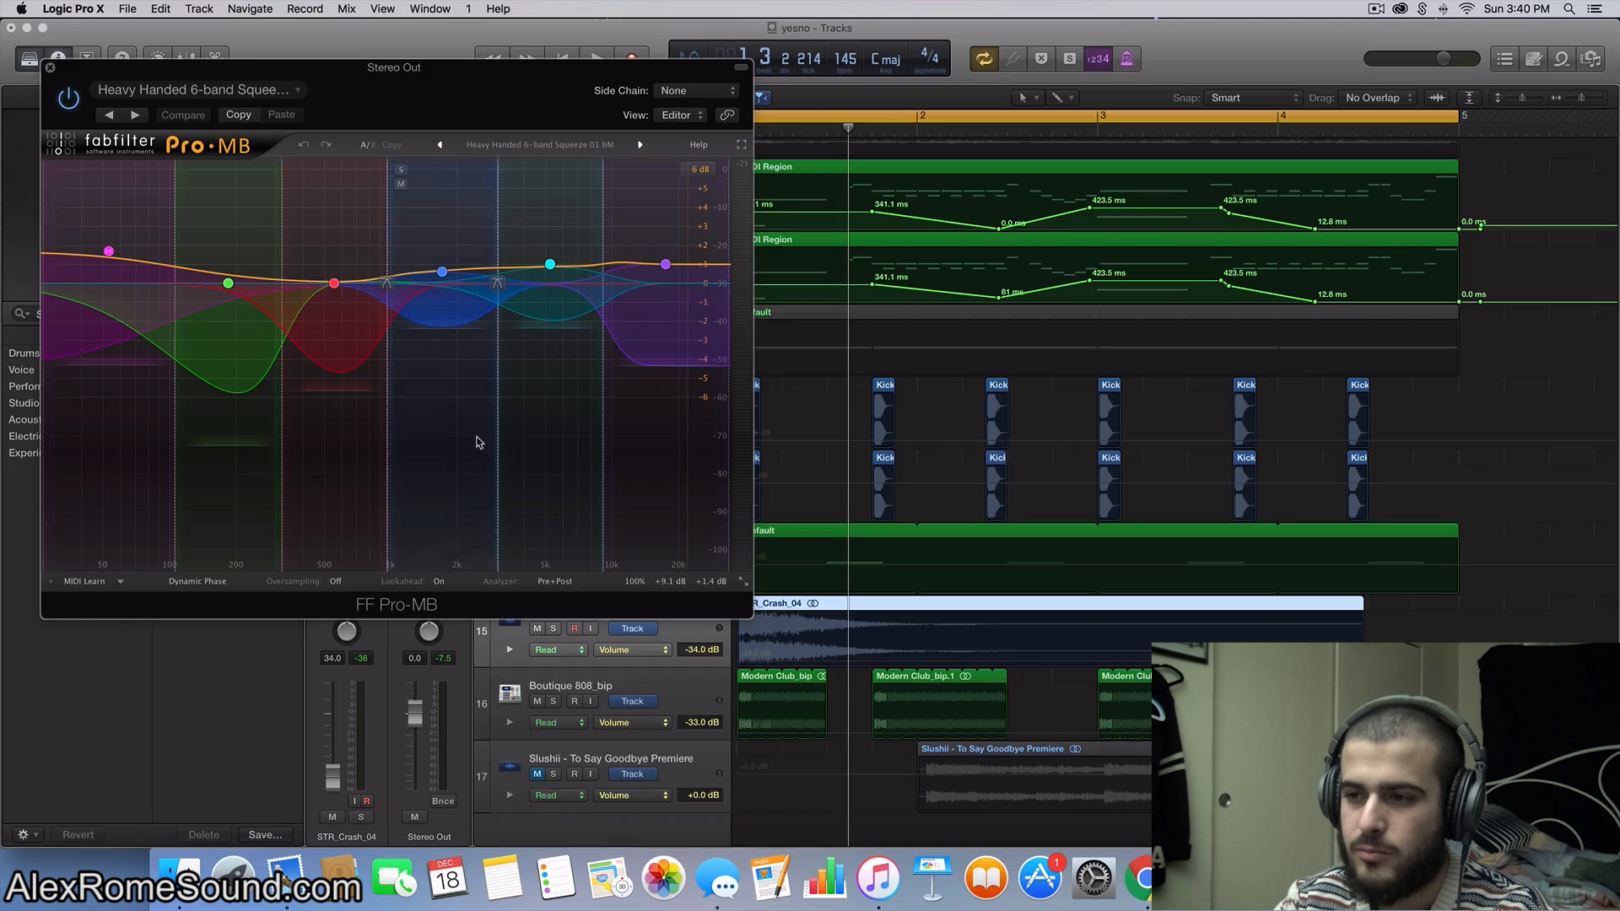
{"action": "key", "text": "space"}
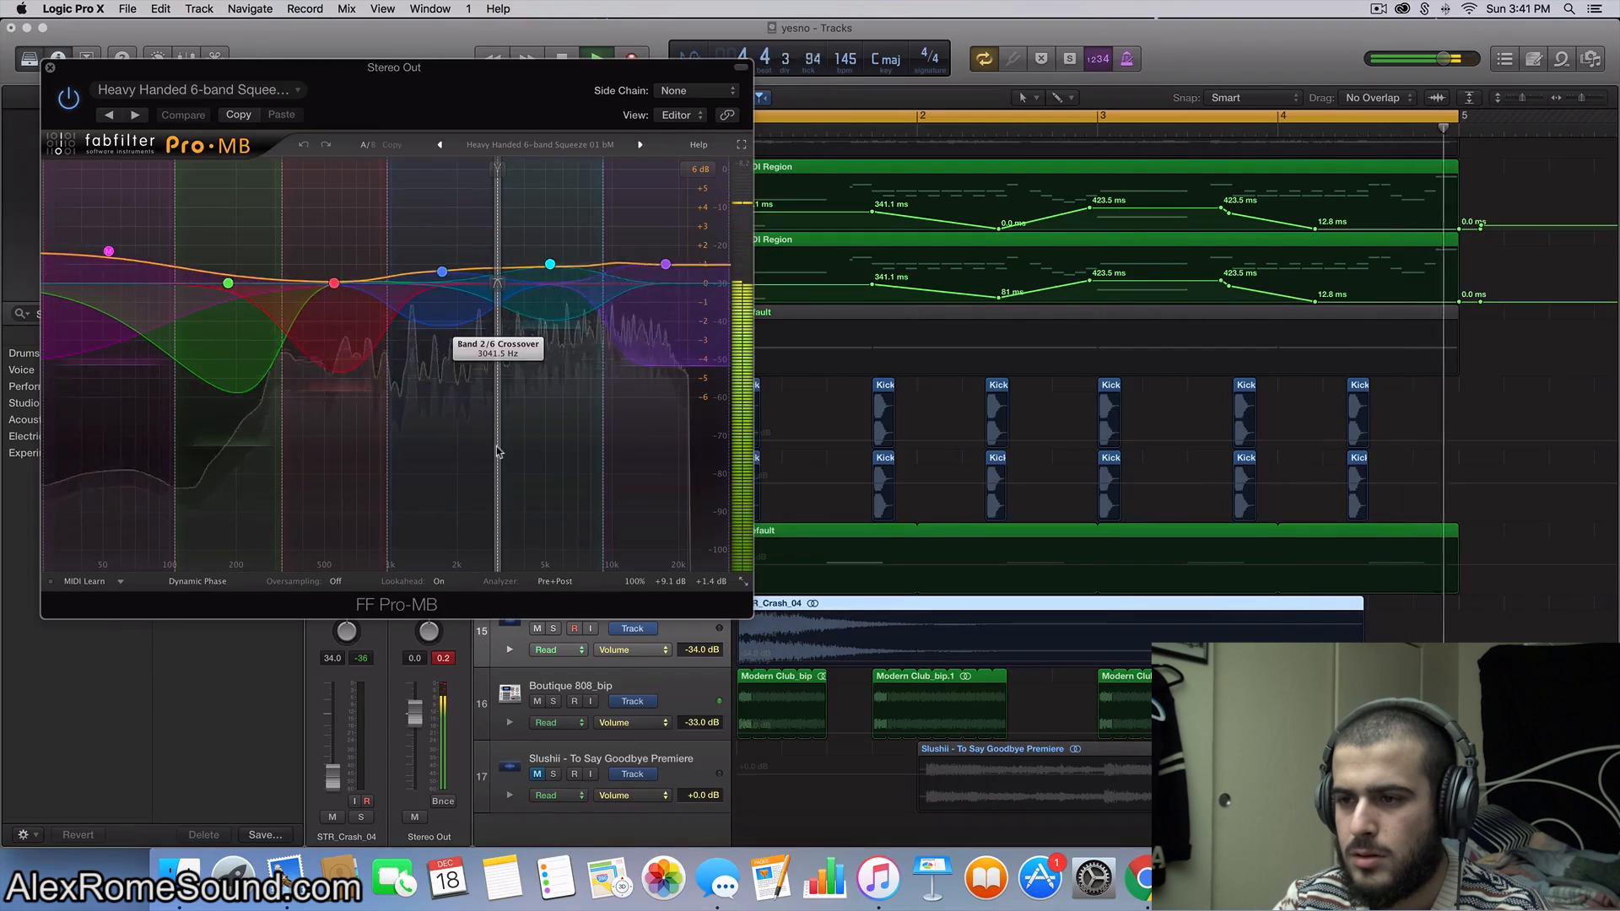
Step: Compare the mix with Pro-MB bypassed and re-enabled, stop playback, and close the plug-in window
{"action": "left_click", "coordinate": [67, 100]}
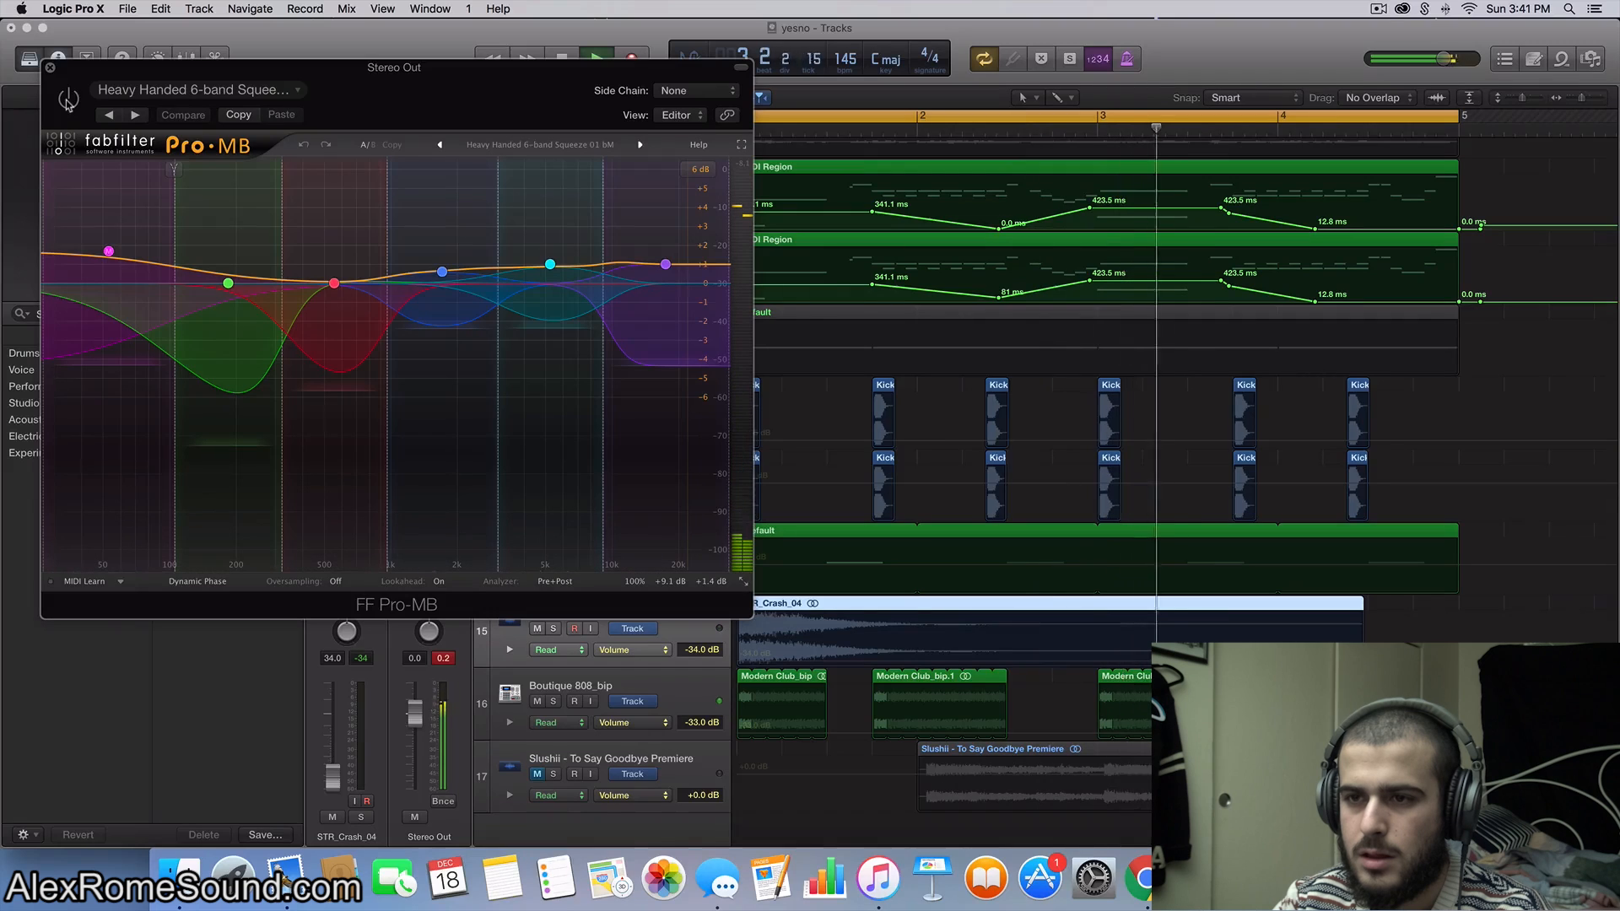
{"action": "left_click", "coordinate": [68, 99]}
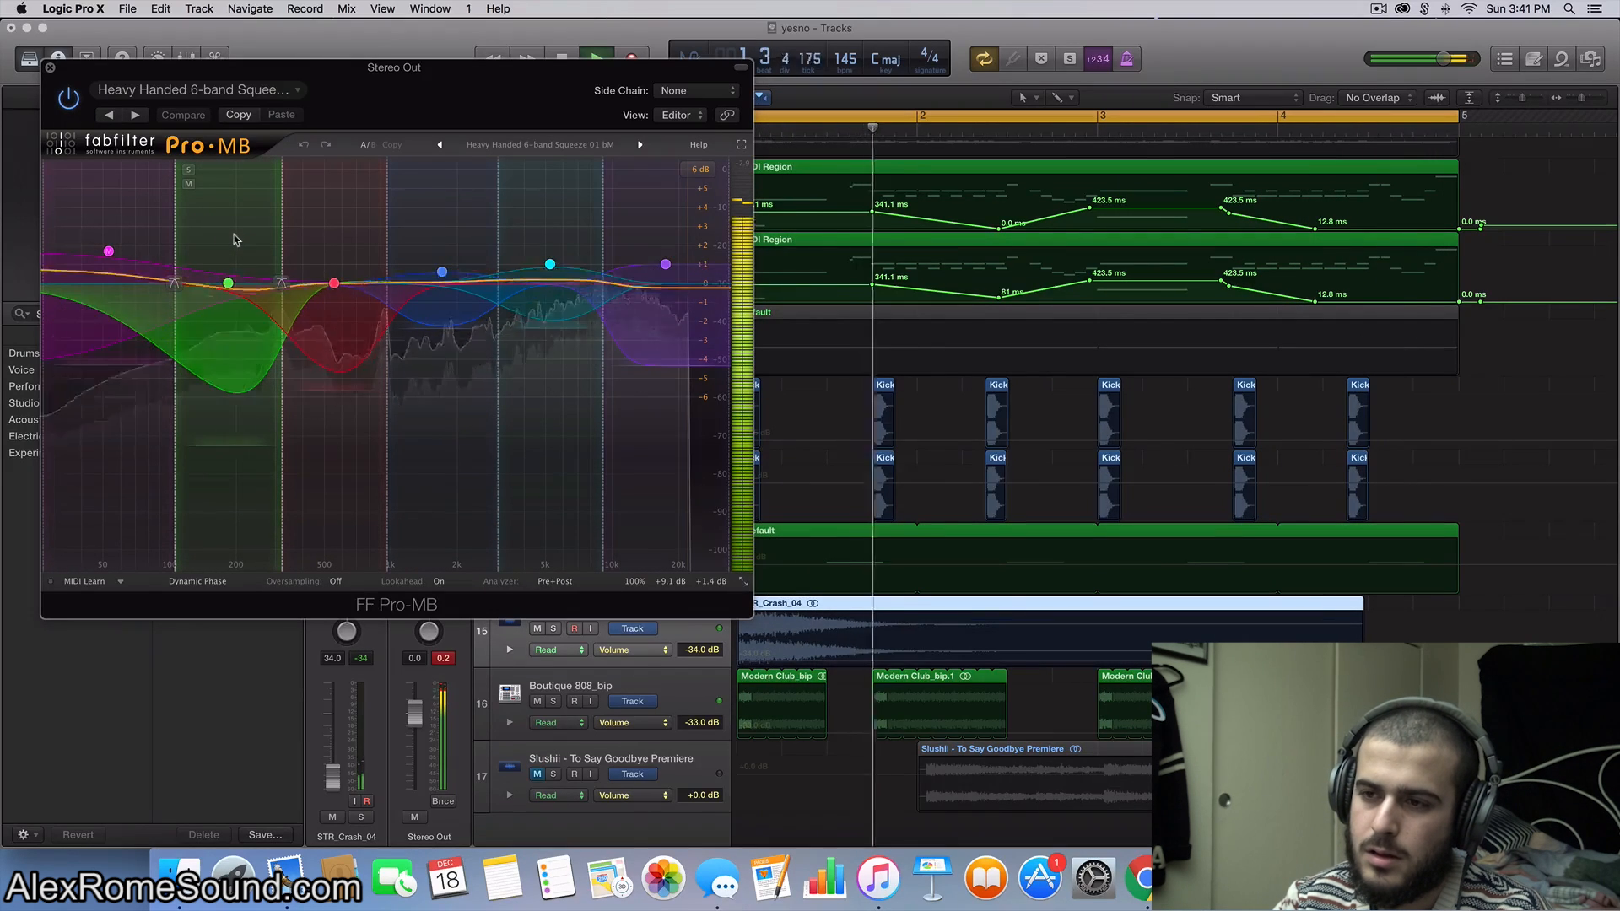
{"action": "key", "text": "space"}
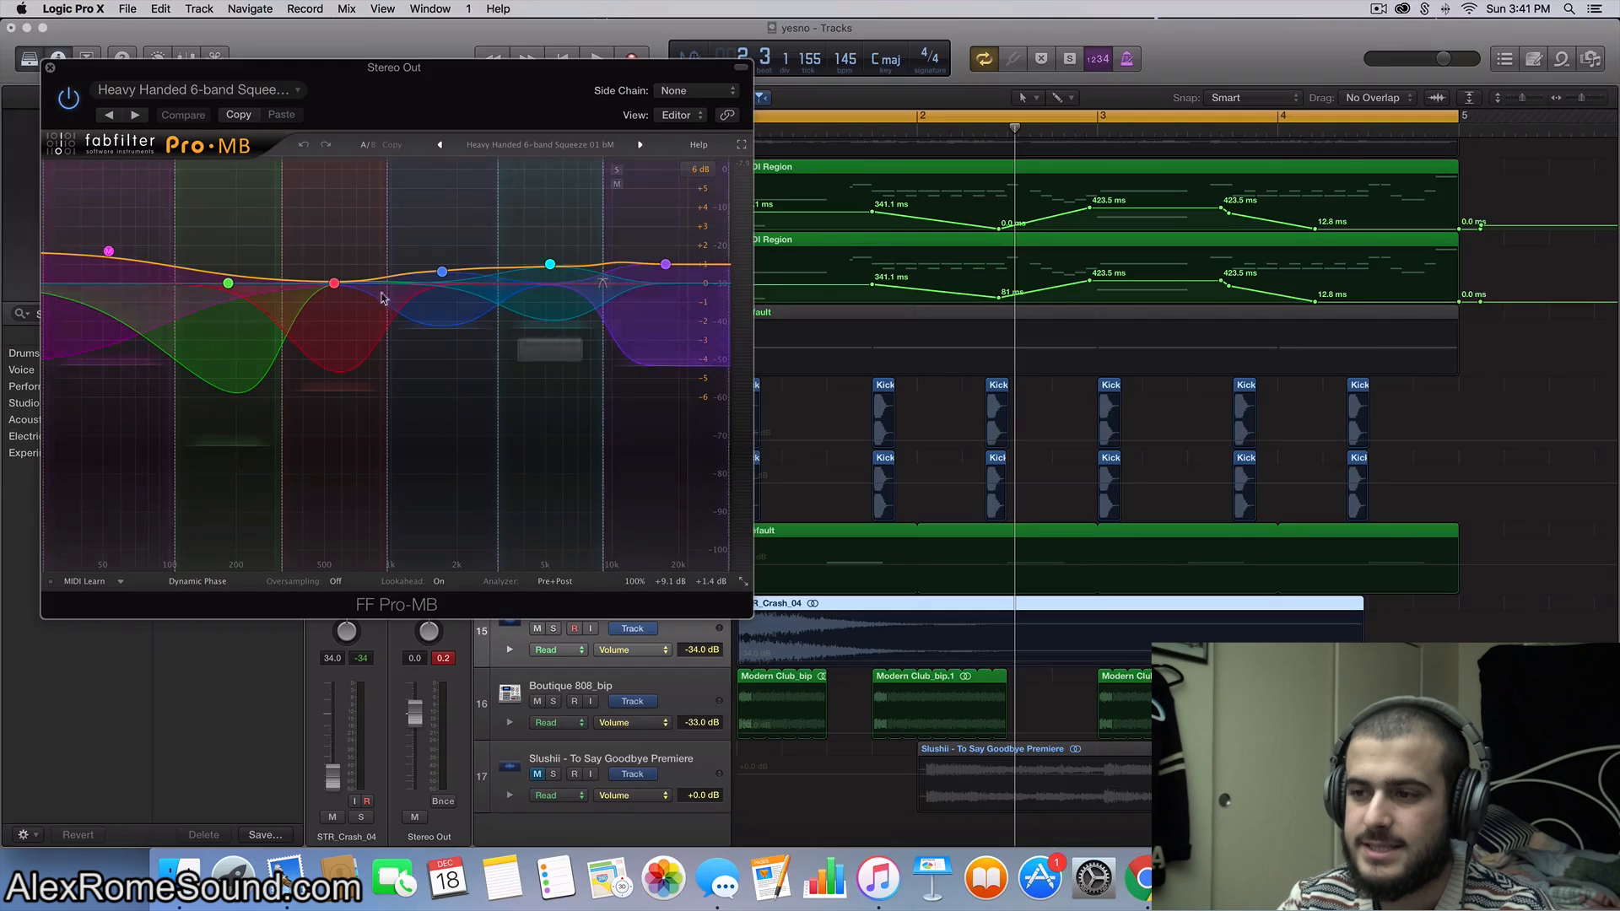
{"action": "left_click", "coordinate": [48, 68]}
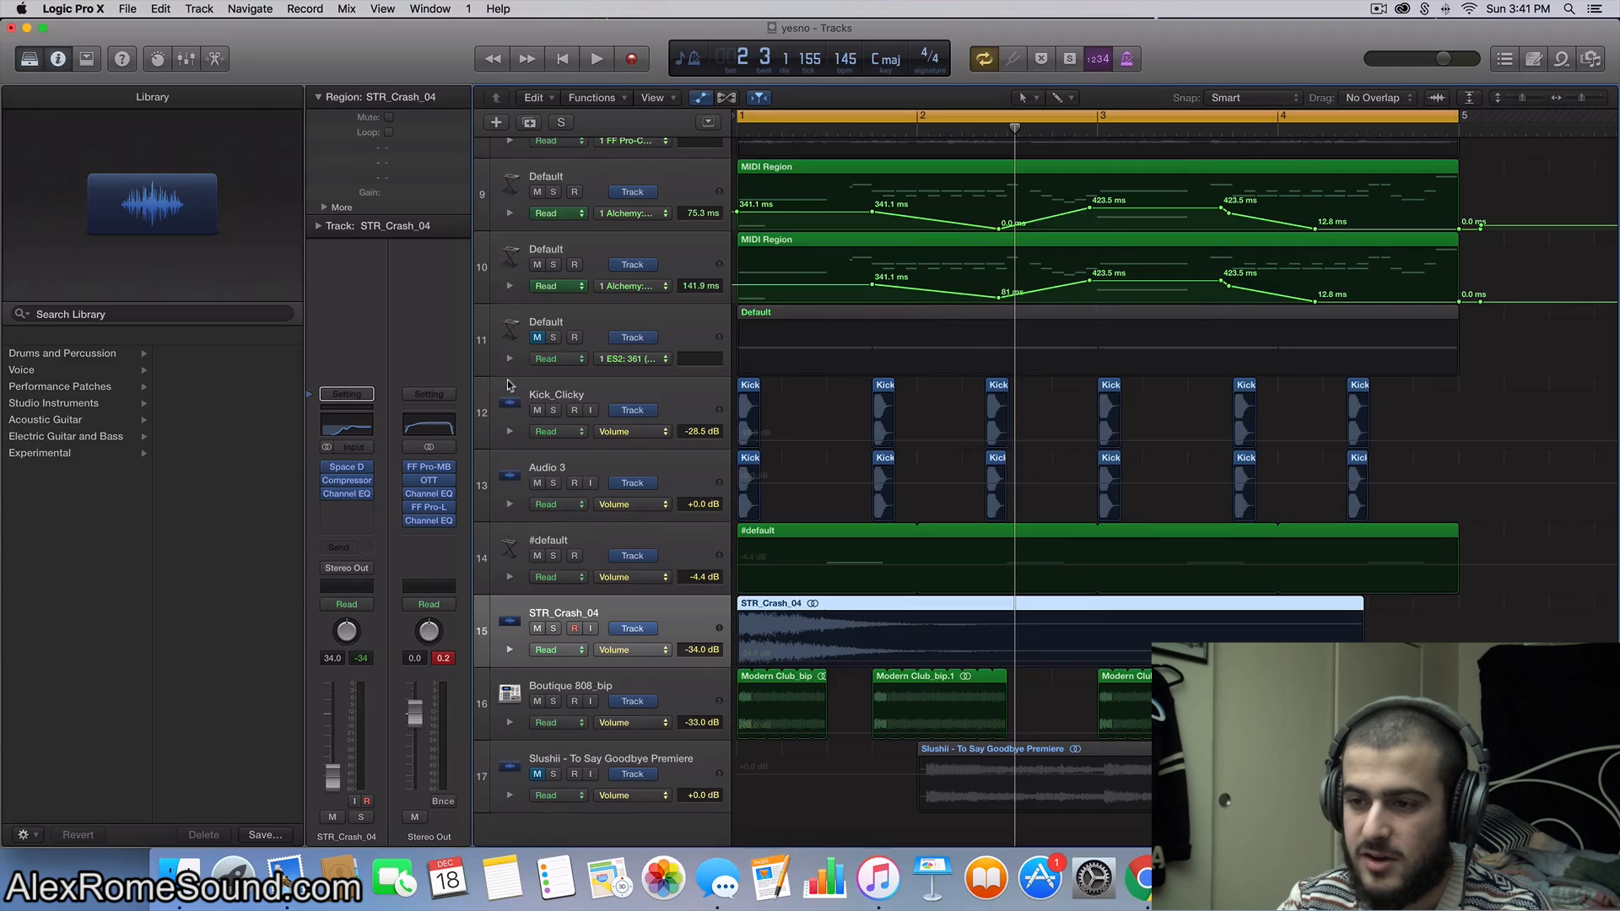
Step: Inspect the OTT compressor's settings on the Stereo Out channel and close its window
{"action": "left_click", "coordinate": [433, 483]}
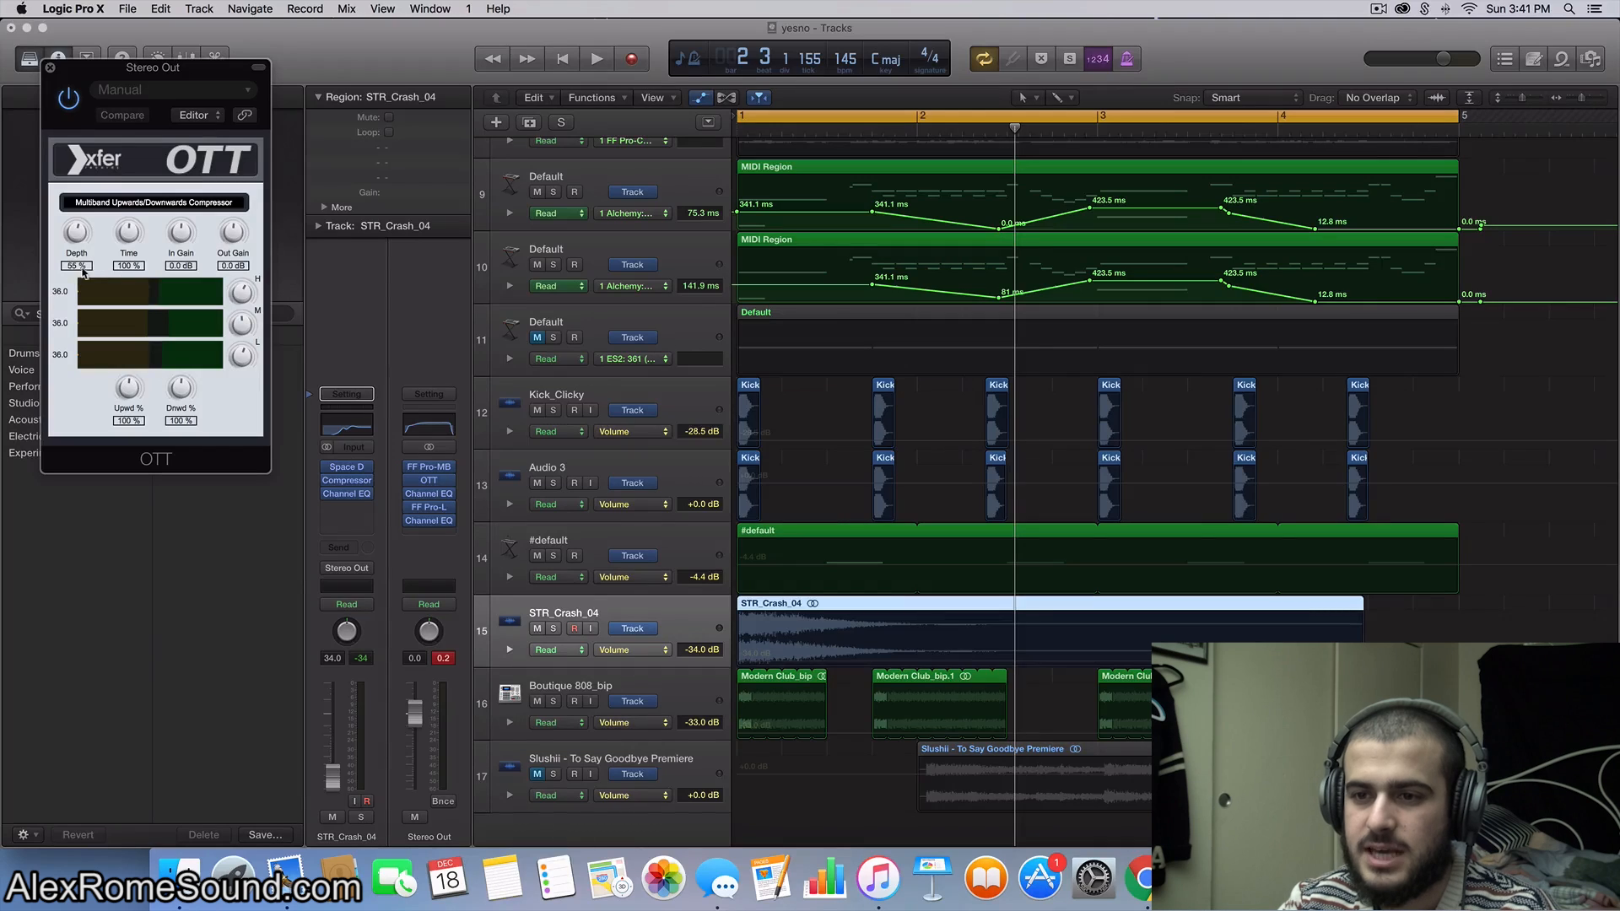
{"action": "left_click", "coordinate": [52, 67]}
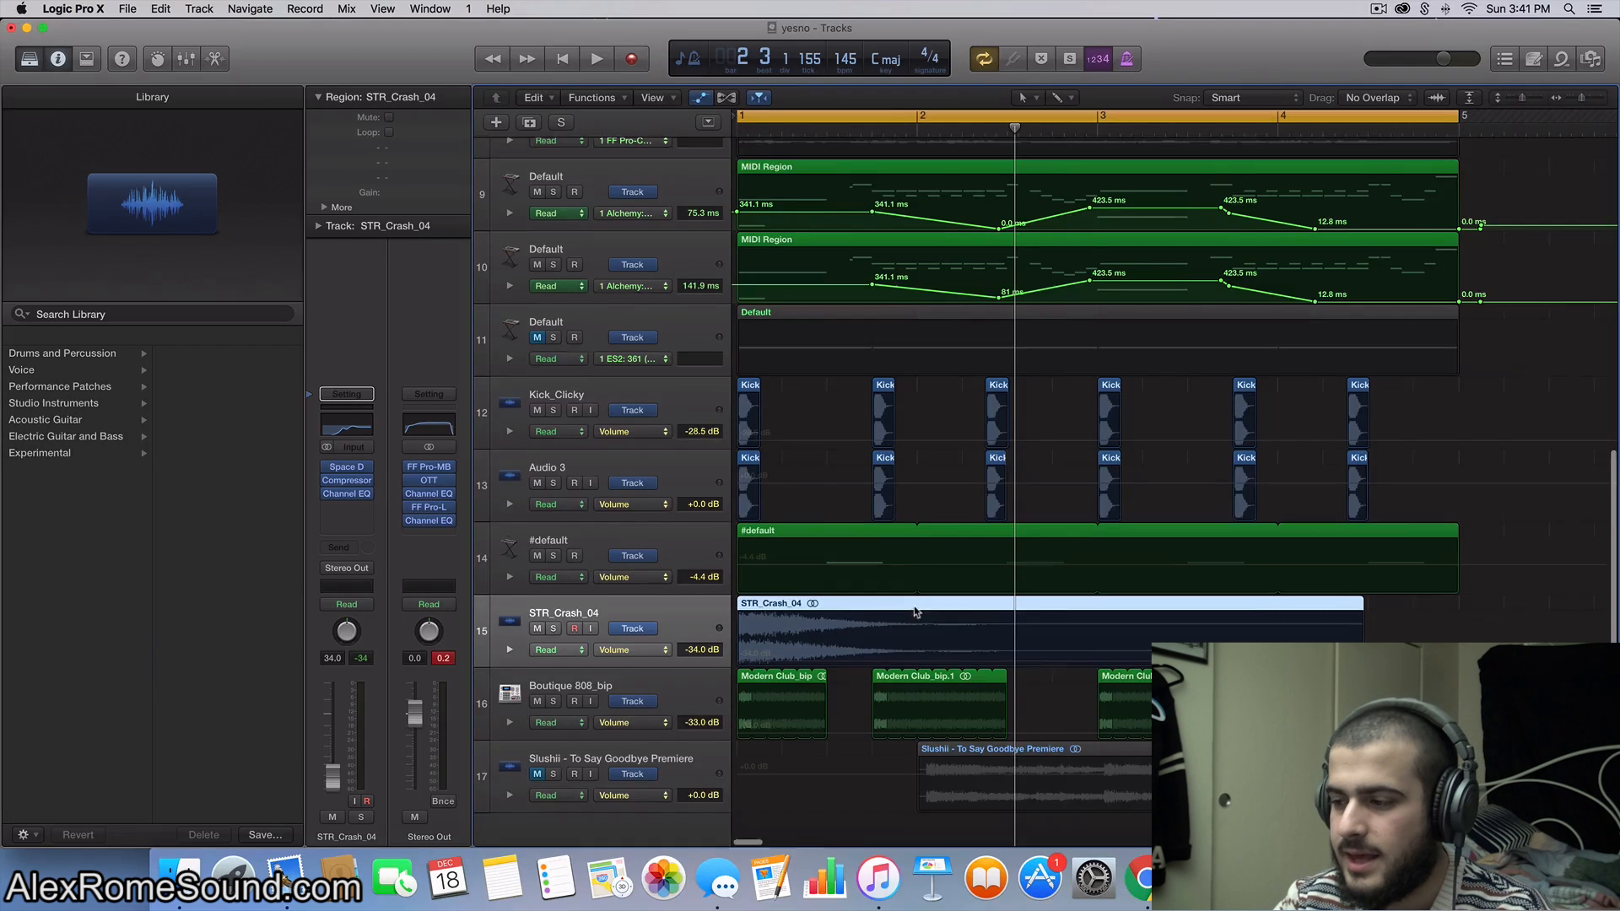
Step: Examine the Slushii - To Say Goodbye Premiere reference region's waveform alongside the four-bar arrangement, from full length down to individual bars
{"action": "scroll", "coordinate": [917, 612], "scroll_direction": "down", "scroll_amount": 2}
{"action": "scroll", "coordinate": [917, 611], "scroll_direction": "down", "scroll_amount": 8}
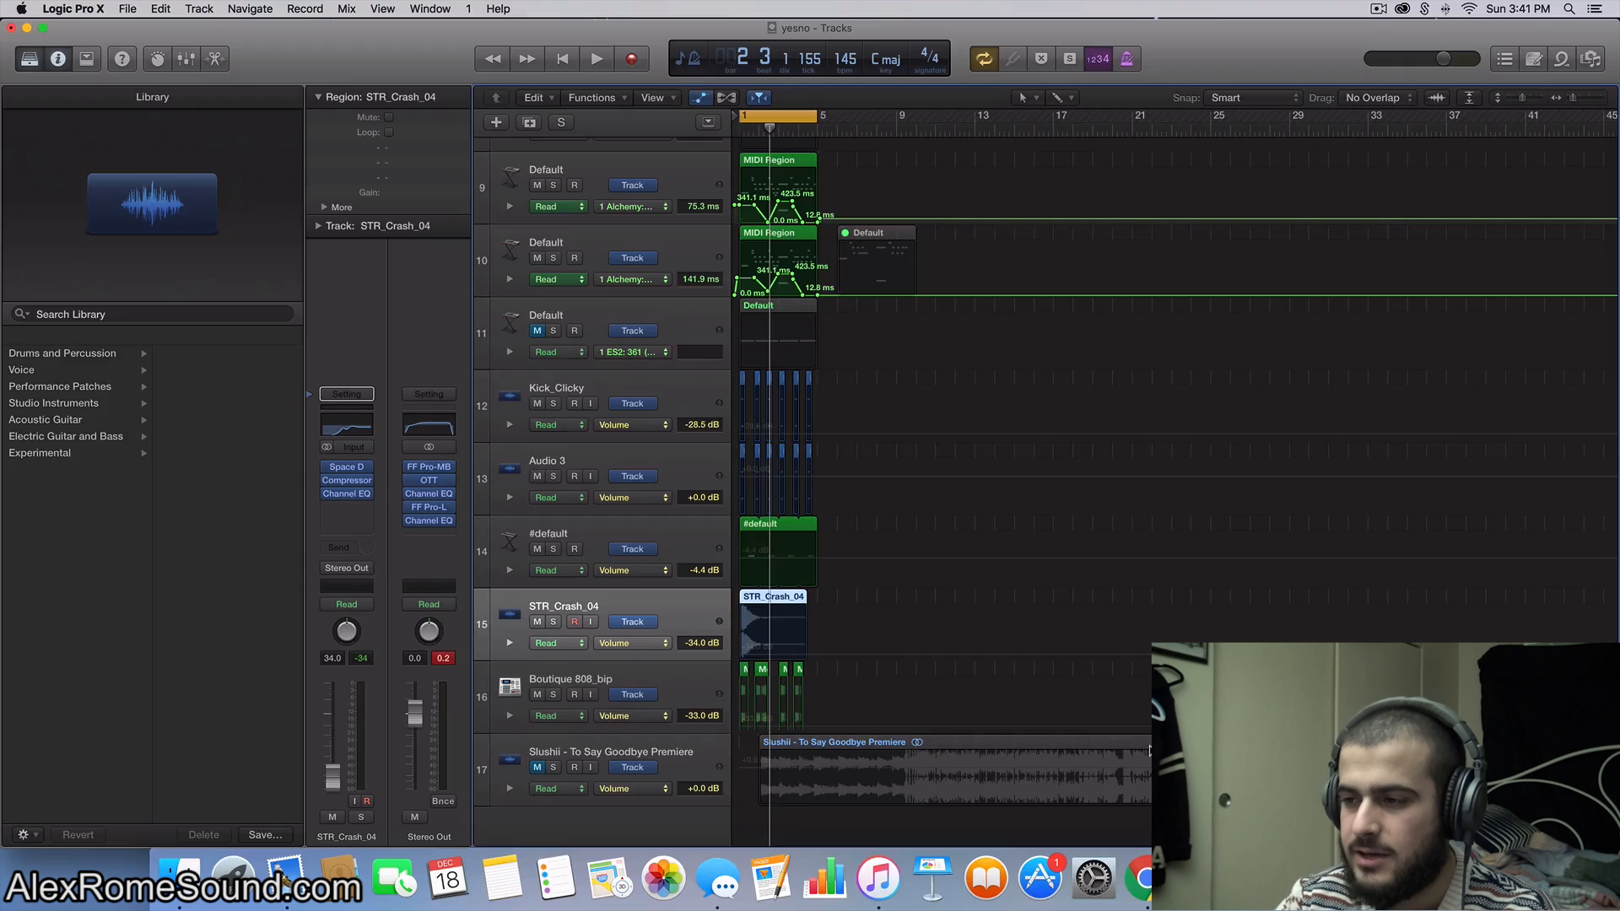
{"action": "scroll", "coordinate": [903, 703], "scroll_direction": "up", "scroll_amount": 6}
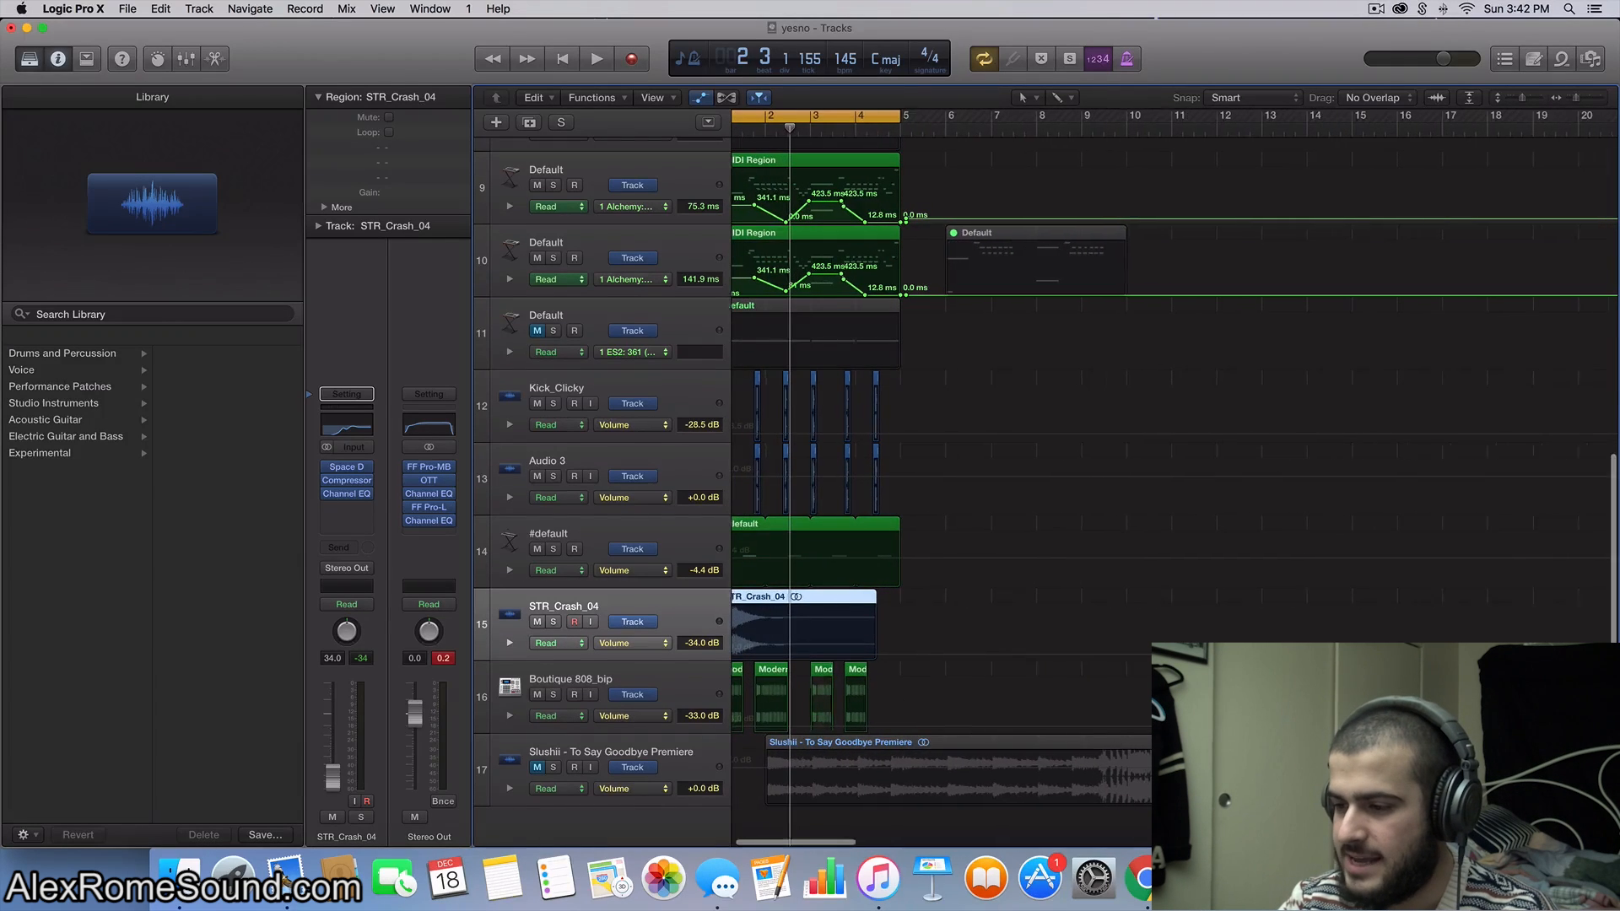
{"action": "scroll", "coordinate": [903, 707], "scroll_direction": "down", "scroll_amount": 8}
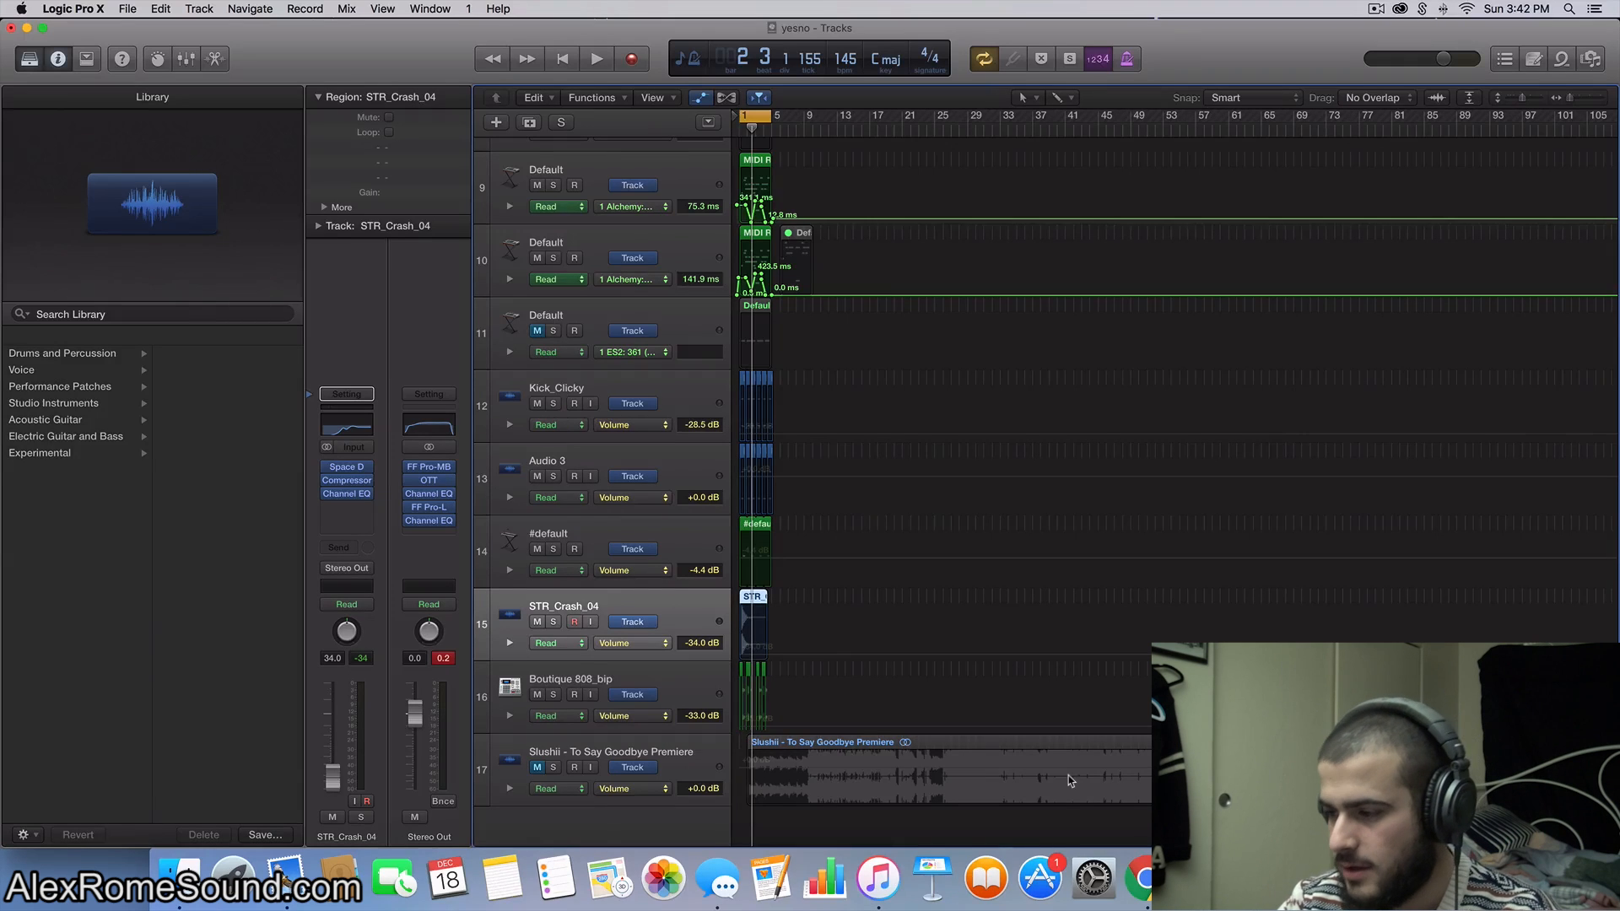
{"action": "left_click", "coordinate": [1009, 775]}
{"action": "key", "text": "super+Right"}
{"action": "key", "text": "super+Right"}
{"action": "key", "text": "super+Right"}
{"action": "key", "text": "super+Right"}
{"action": "key", "text": "super+Right"}
{"action": "key", "text": "super+Right"}
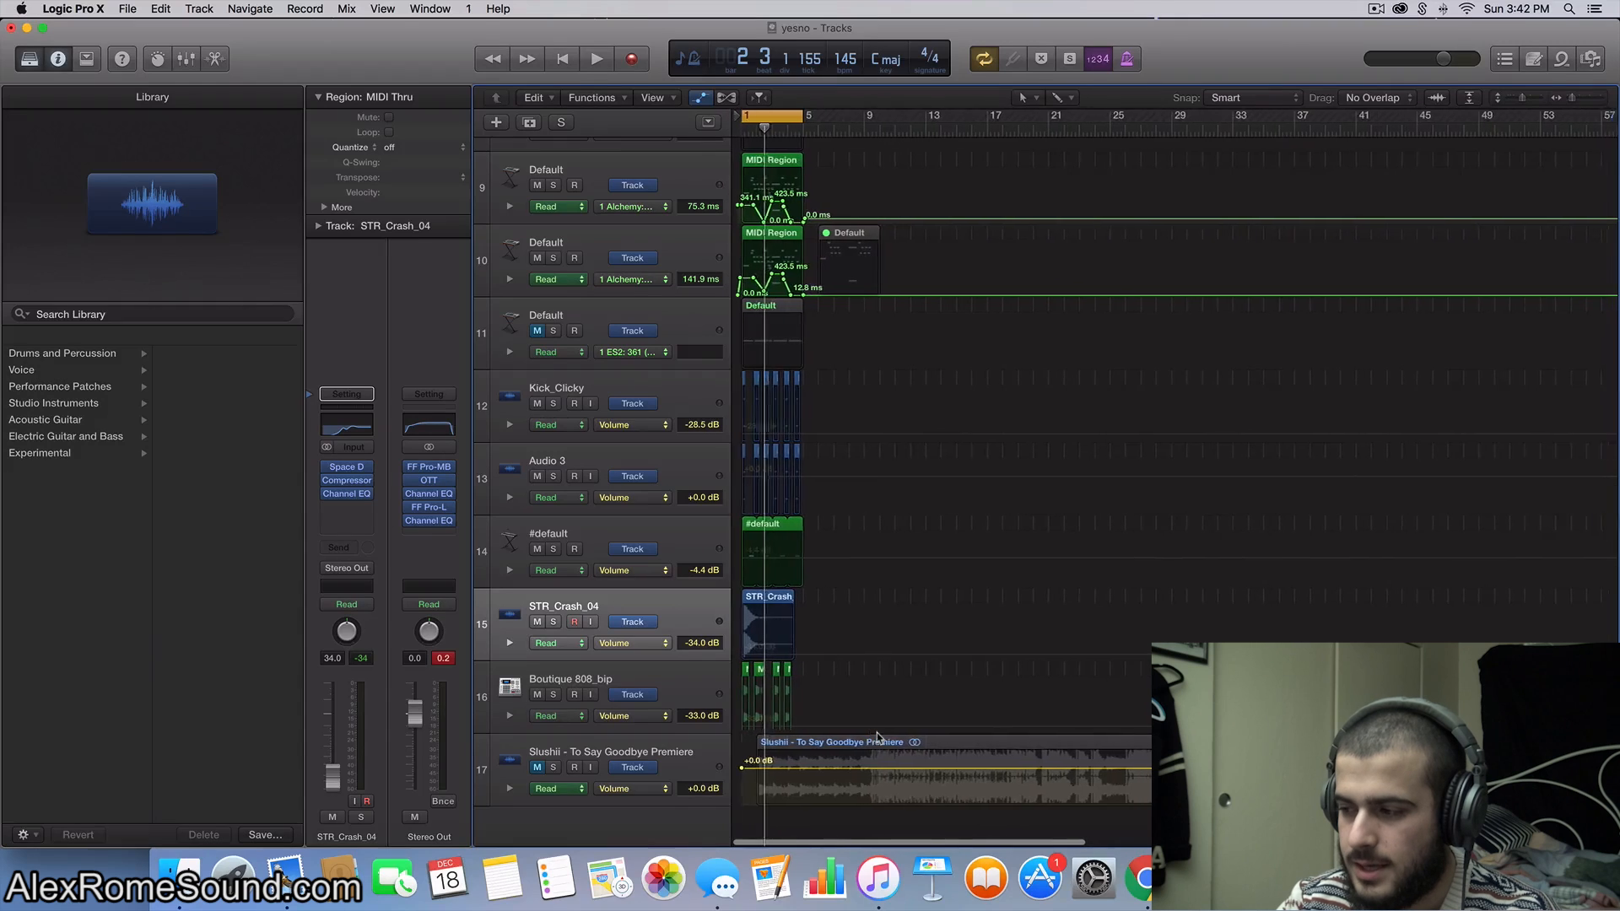
{"action": "key", "text": "super+Right"}
{"action": "key", "text": "super+Right"}
{"action": "key", "text": "super+Right"}
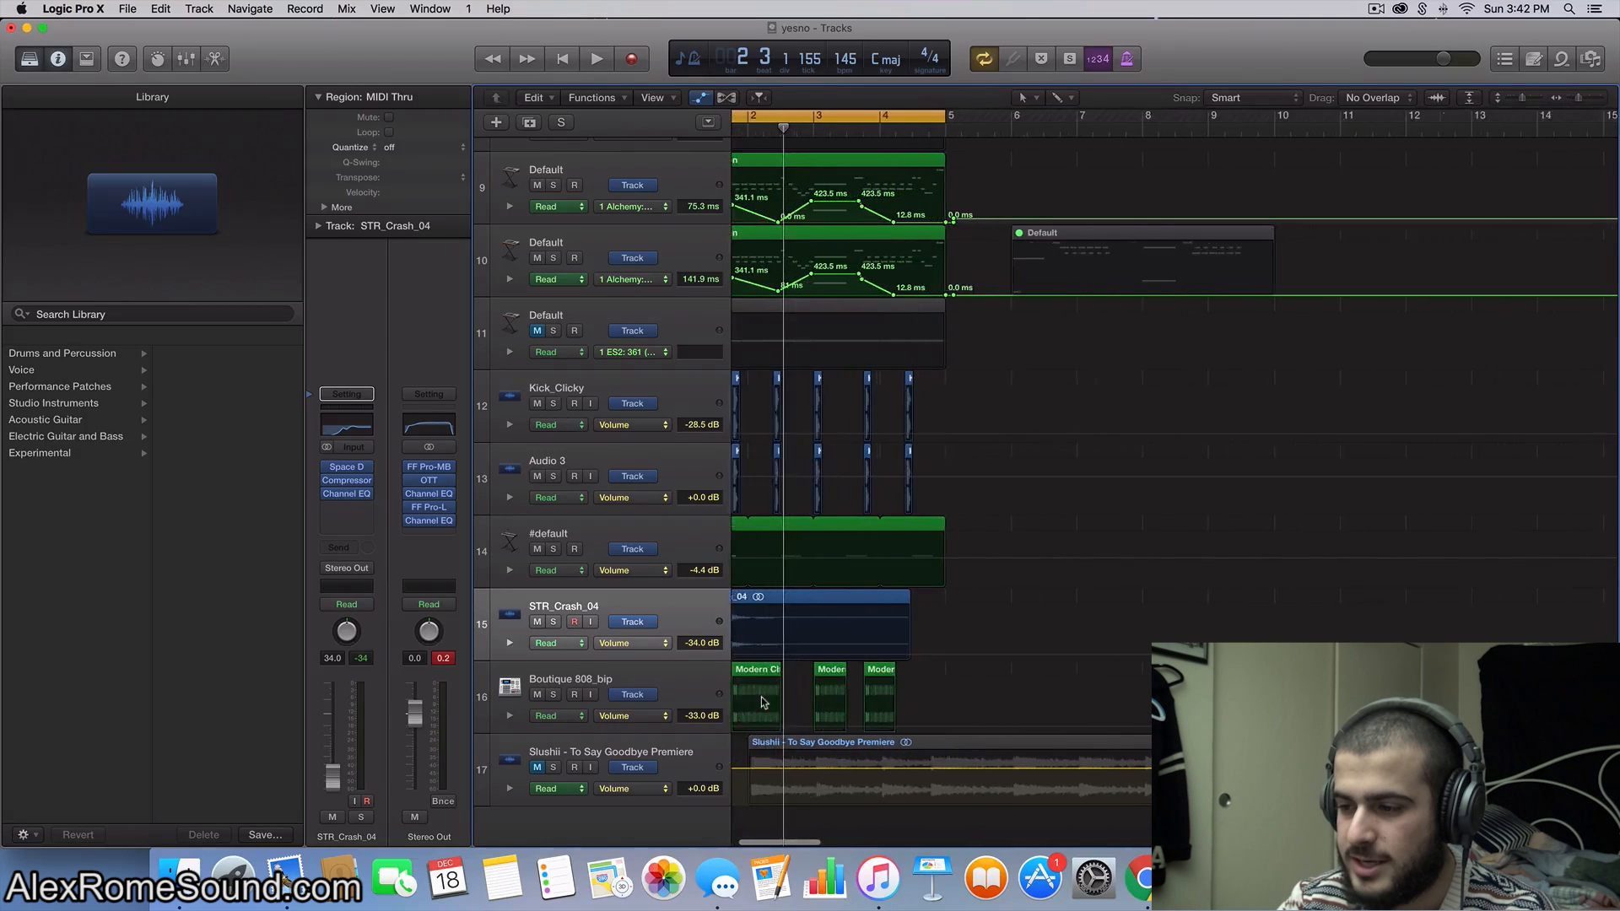
{"action": "key", "text": "super+Right"}
{"action": "key", "text": "super+Right"}
{"action": "key", "text": "super+Right"}
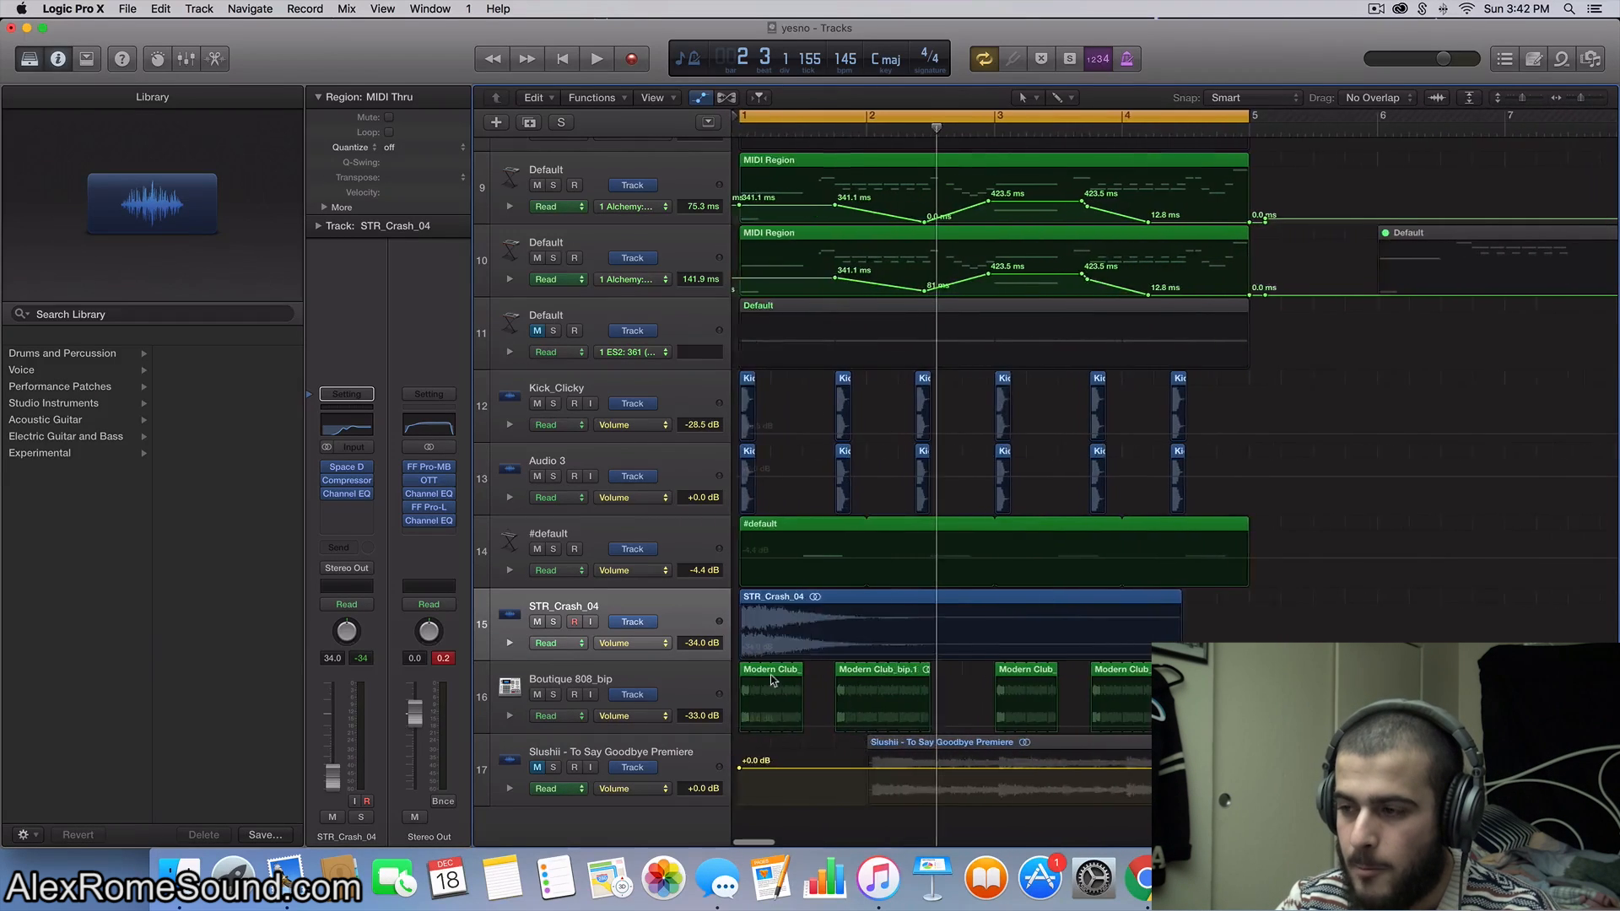
{"action": "scroll", "coordinate": [910, 519], "scroll_direction": "up", "scroll_amount": 10}
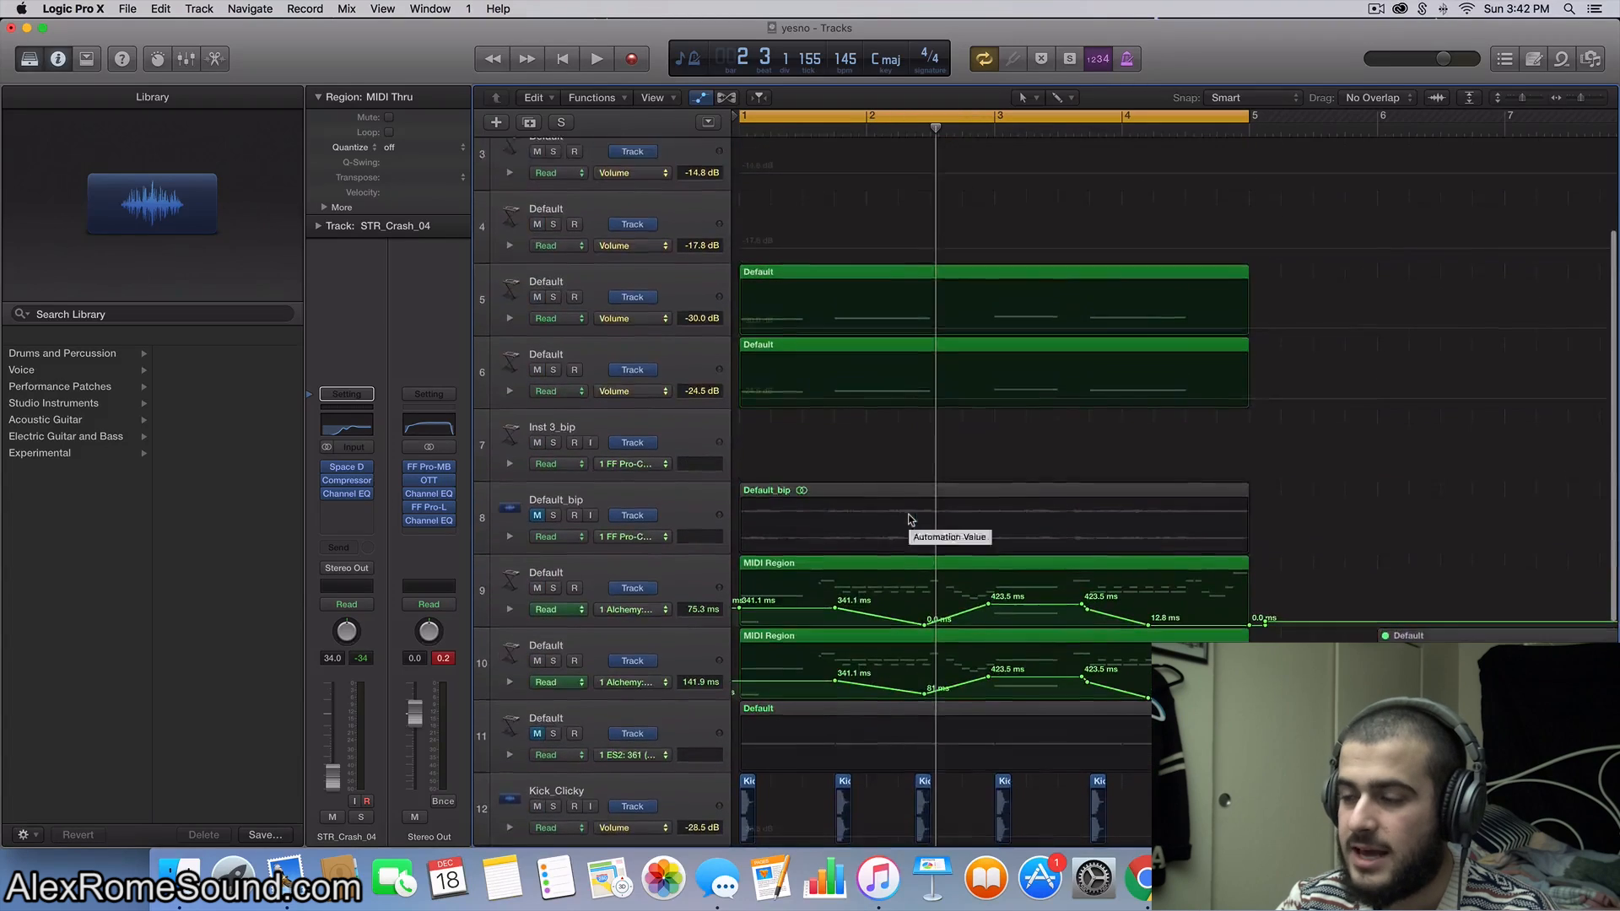
{"action": "scroll", "coordinate": [910, 519], "scroll_direction": "down", "scroll_amount": 10}
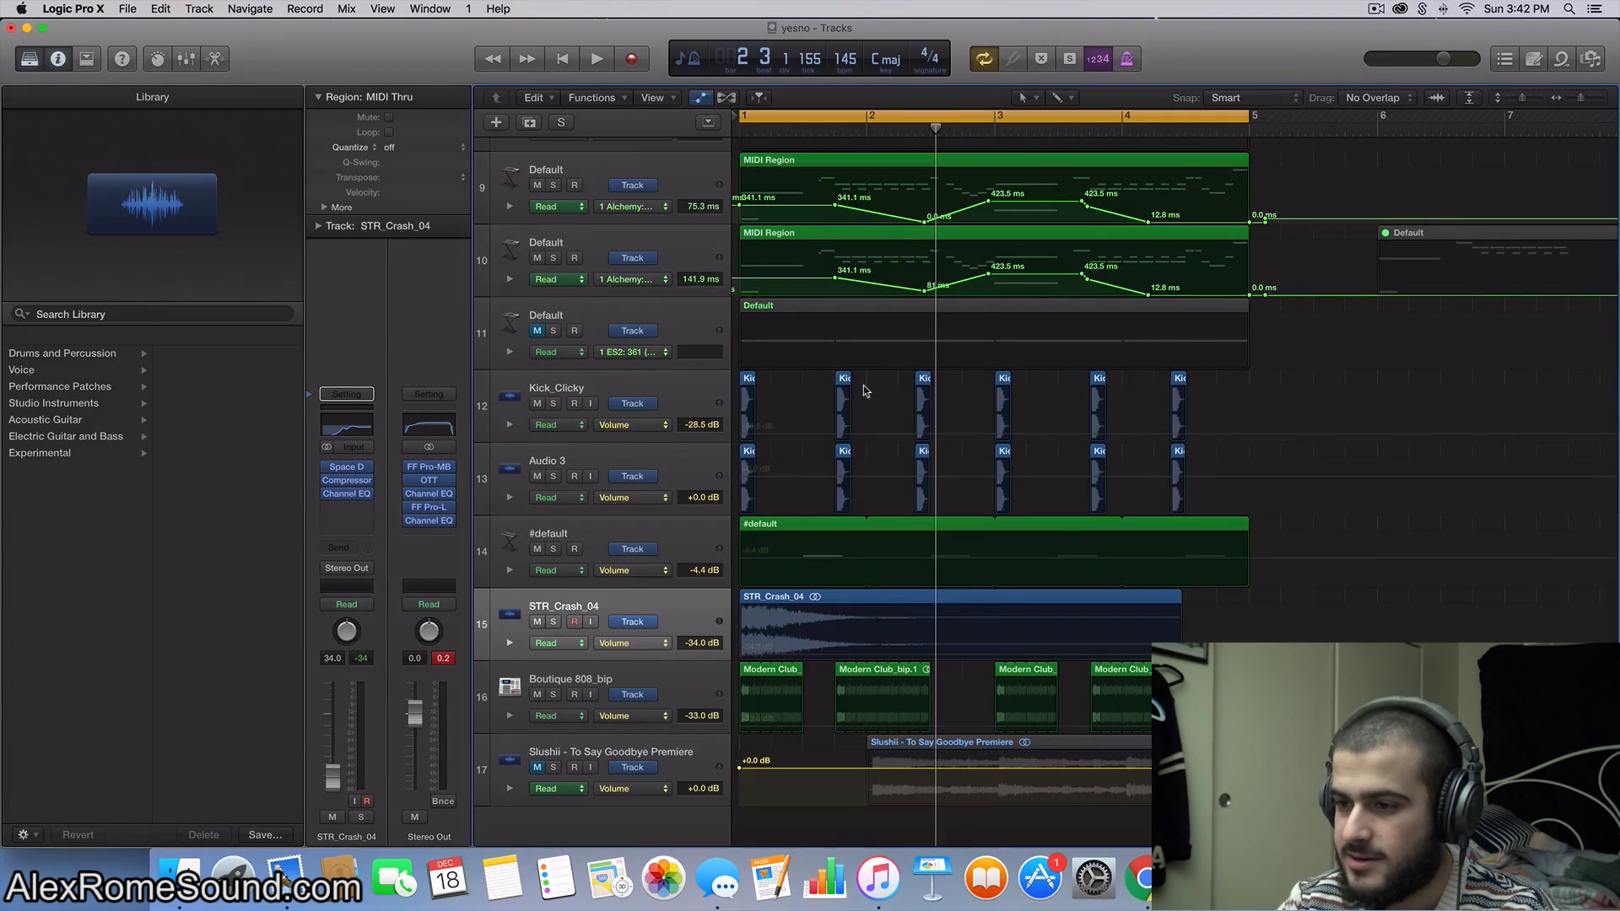
{"action": "scroll", "coordinate": [865, 391], "scroll_direction": "up", "scroll_amount": 3}
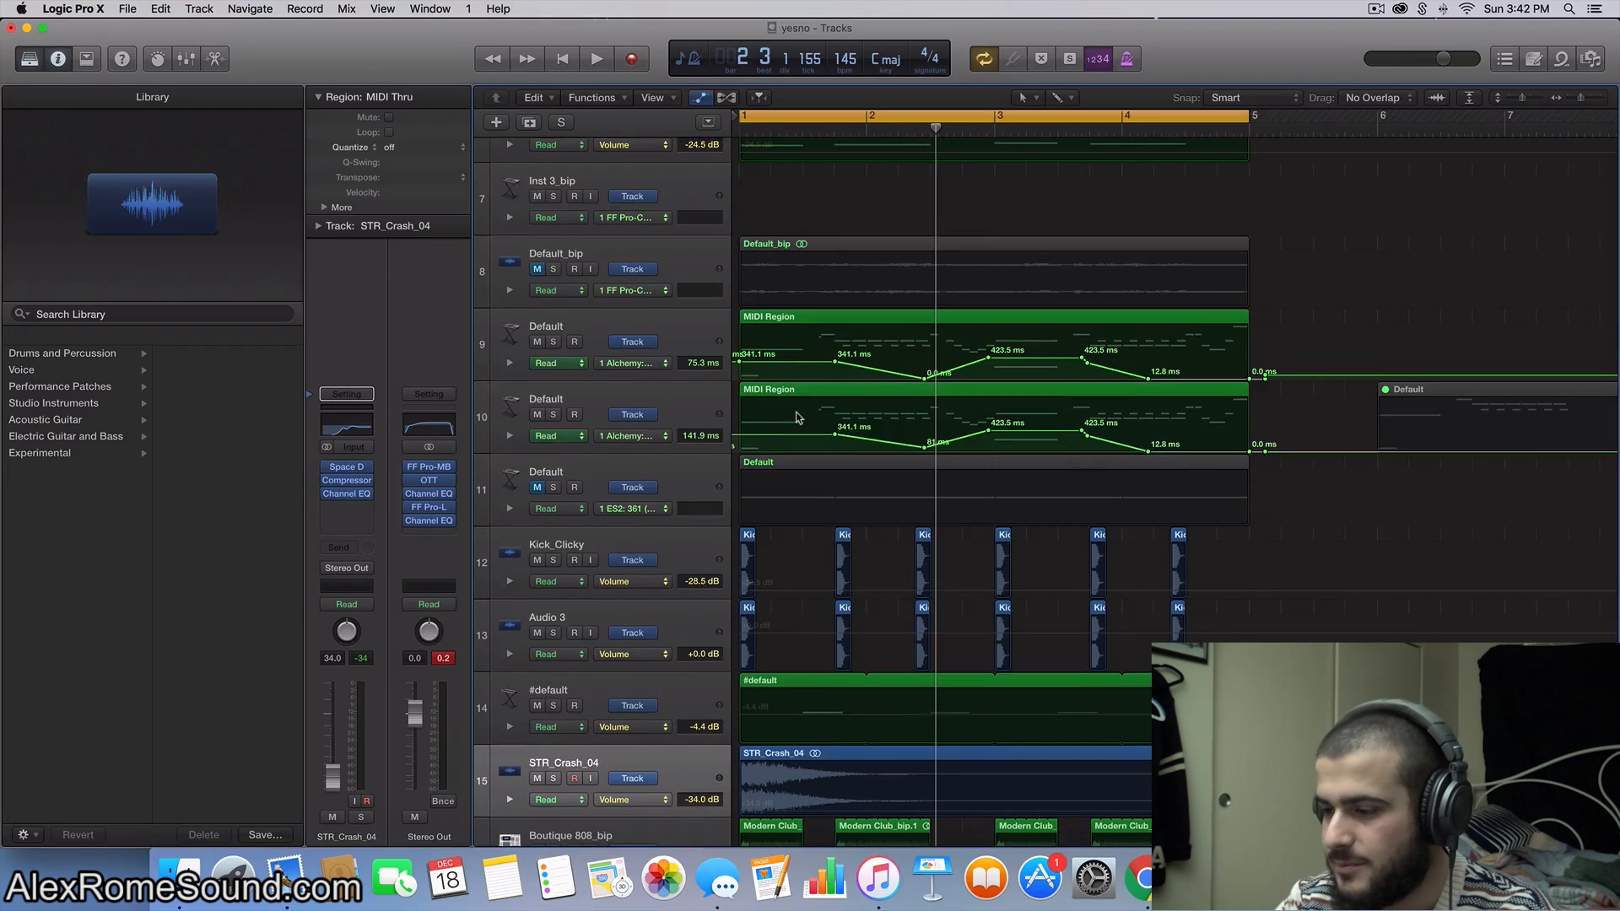
{"action": "scroll", "coordinate": [797, 417], "scroll_direction": "down", "scroll_amount": 3}
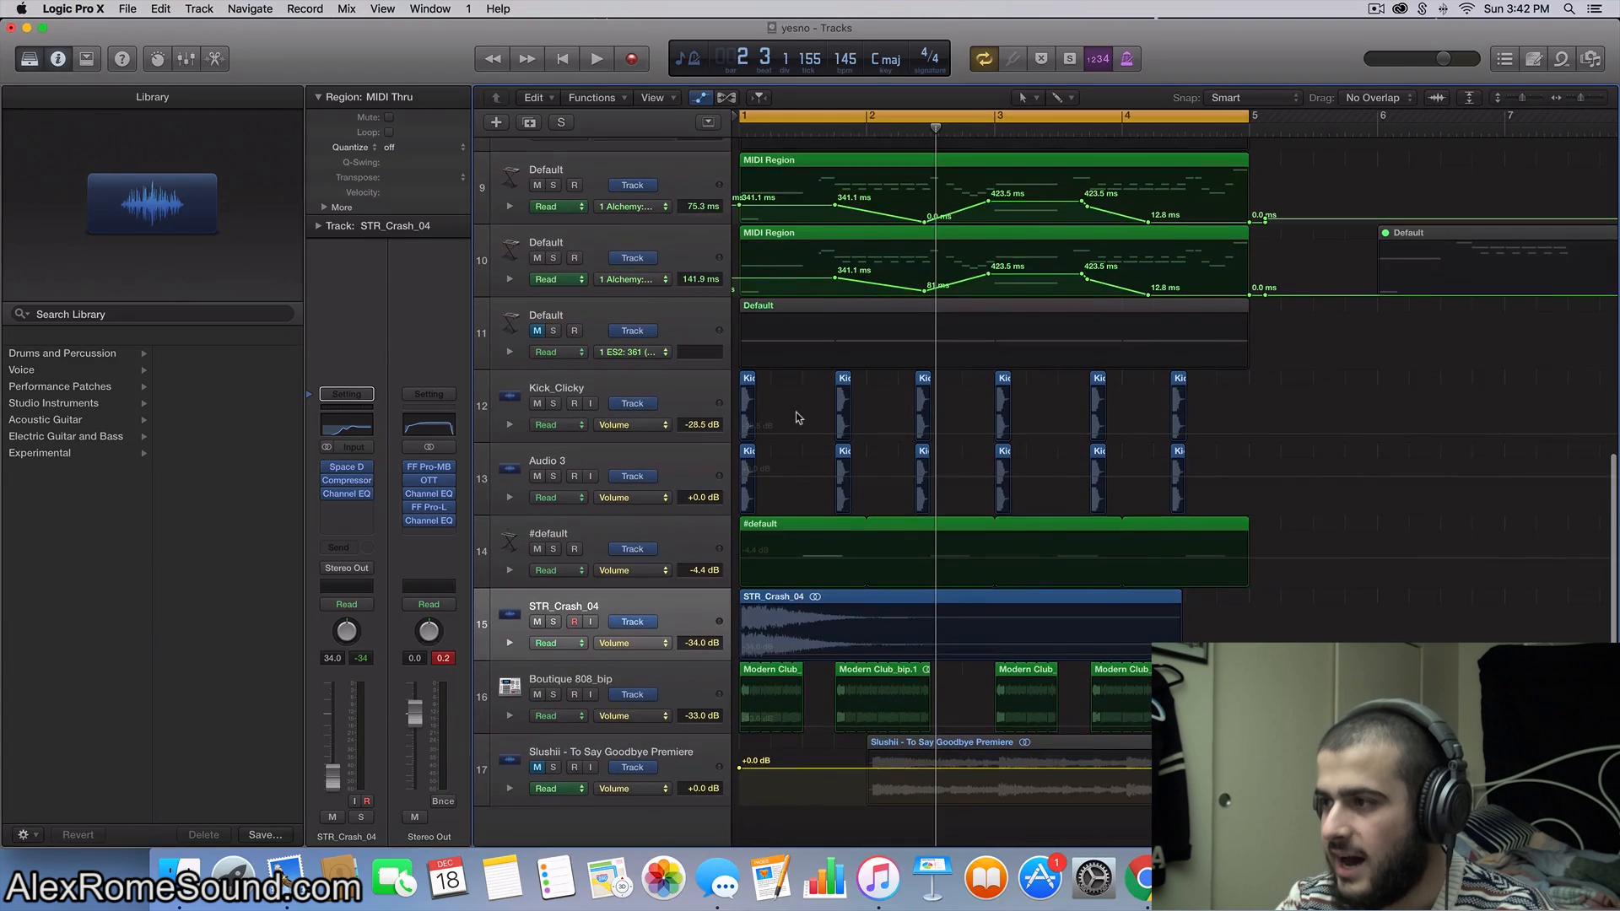
Step: Review the overall section structure of the reference song on track 17 beyond the four-bar loop
{"action": "scroll", "coordinate": [1065, 718], "scroll_direction": "down", "scroll_amount": 5}
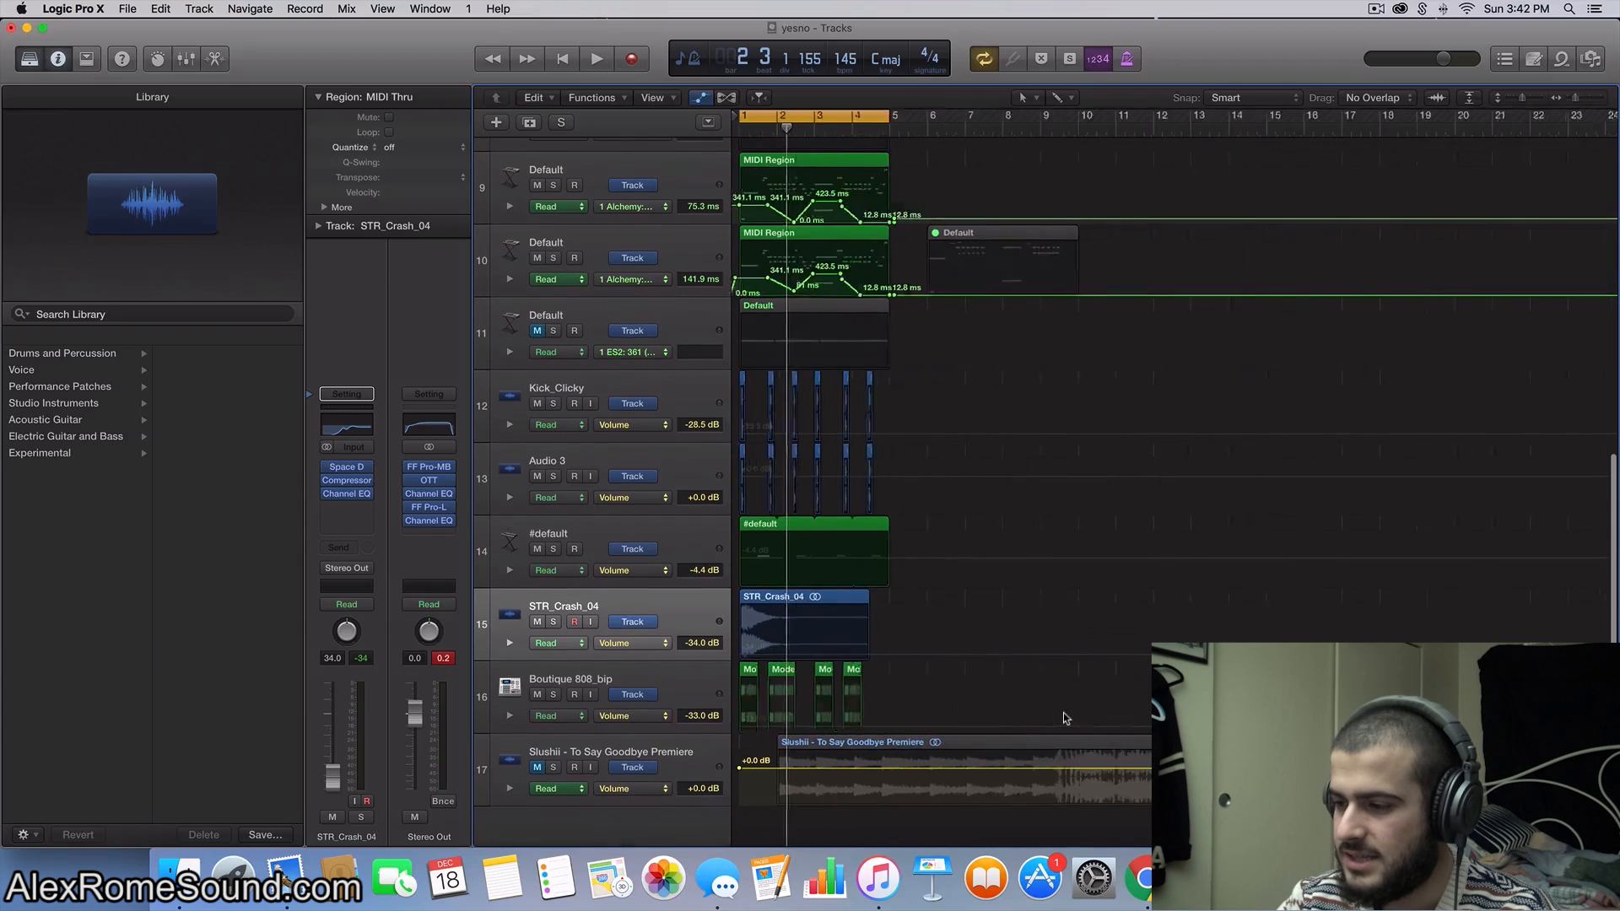
{"action": "scroll", "coordinate": [1065, 718], "scroll_direction": "down", "scroll_amount": 2}
{"action": "scroll", "coordinate": [1022, 778], "scroll_direction": "down", "scroll_amount": 5}
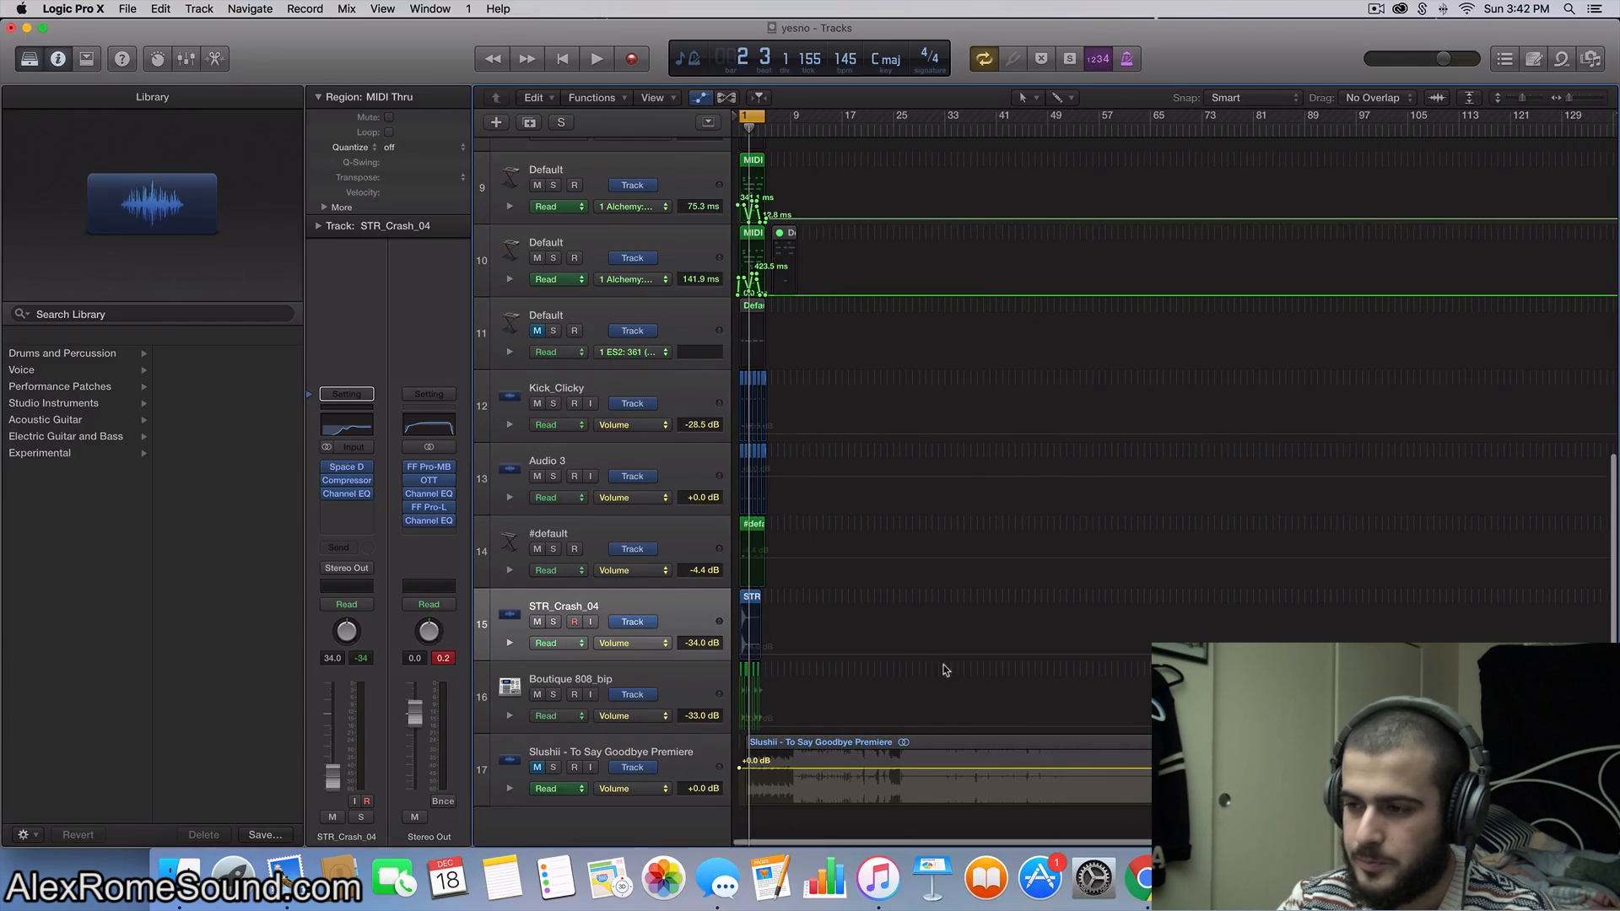
{"action": "scroll", "coordinate": [942, 670], "scroll_direction": "up", "scroll_amount": 10}
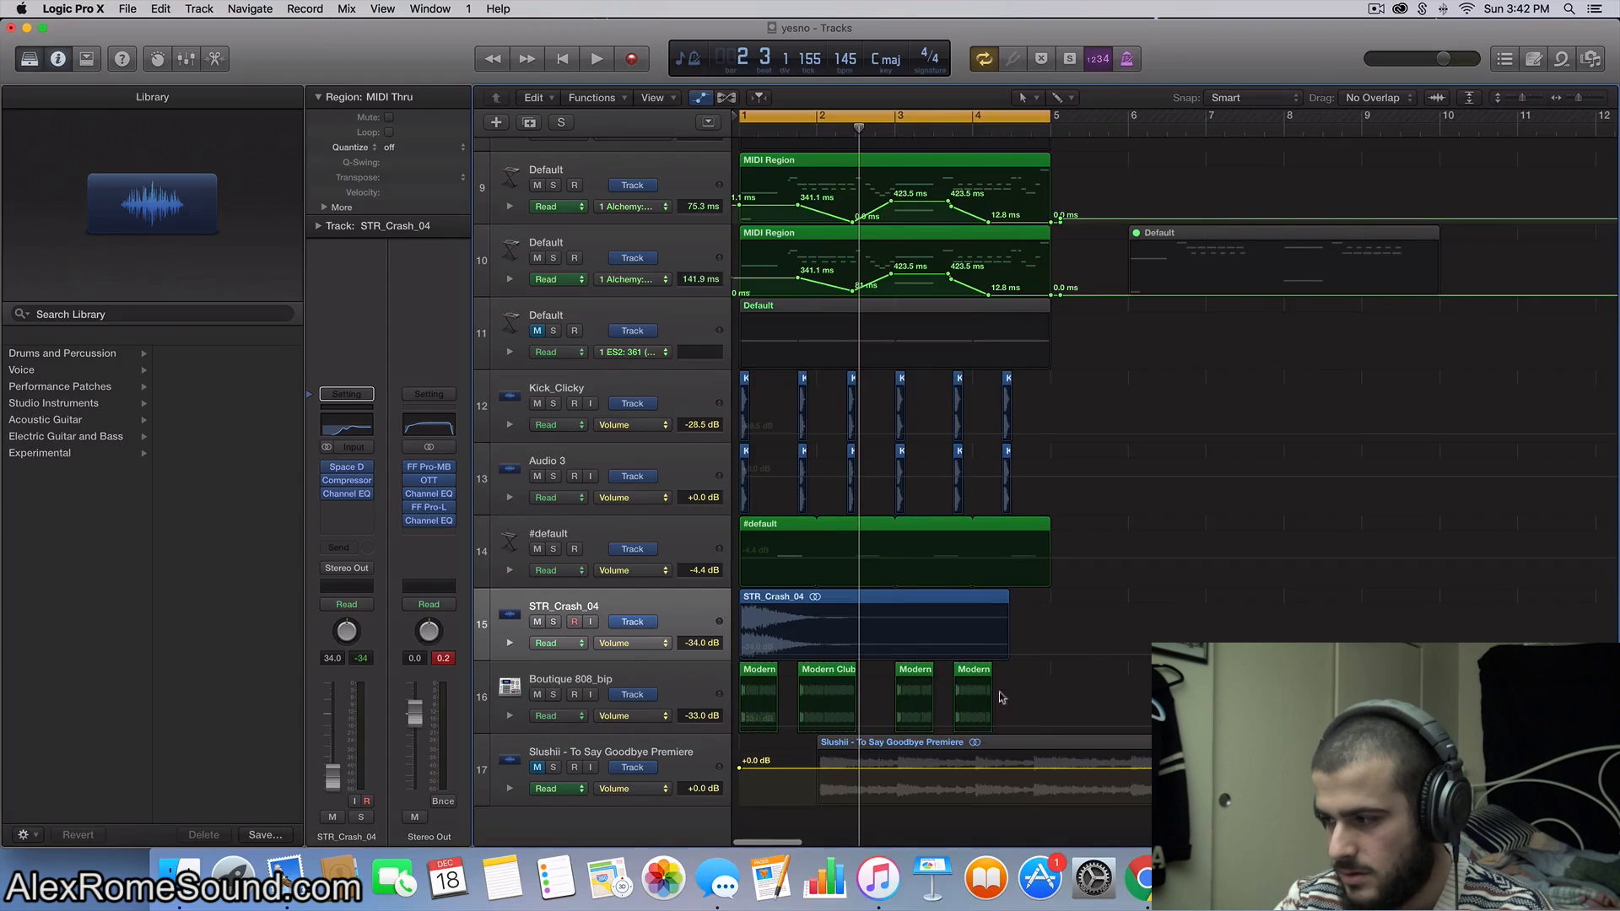
{"action": "scroll", "coordinate": [1036, 717], "scroll_direction": "down", "scroll_amount": 3}
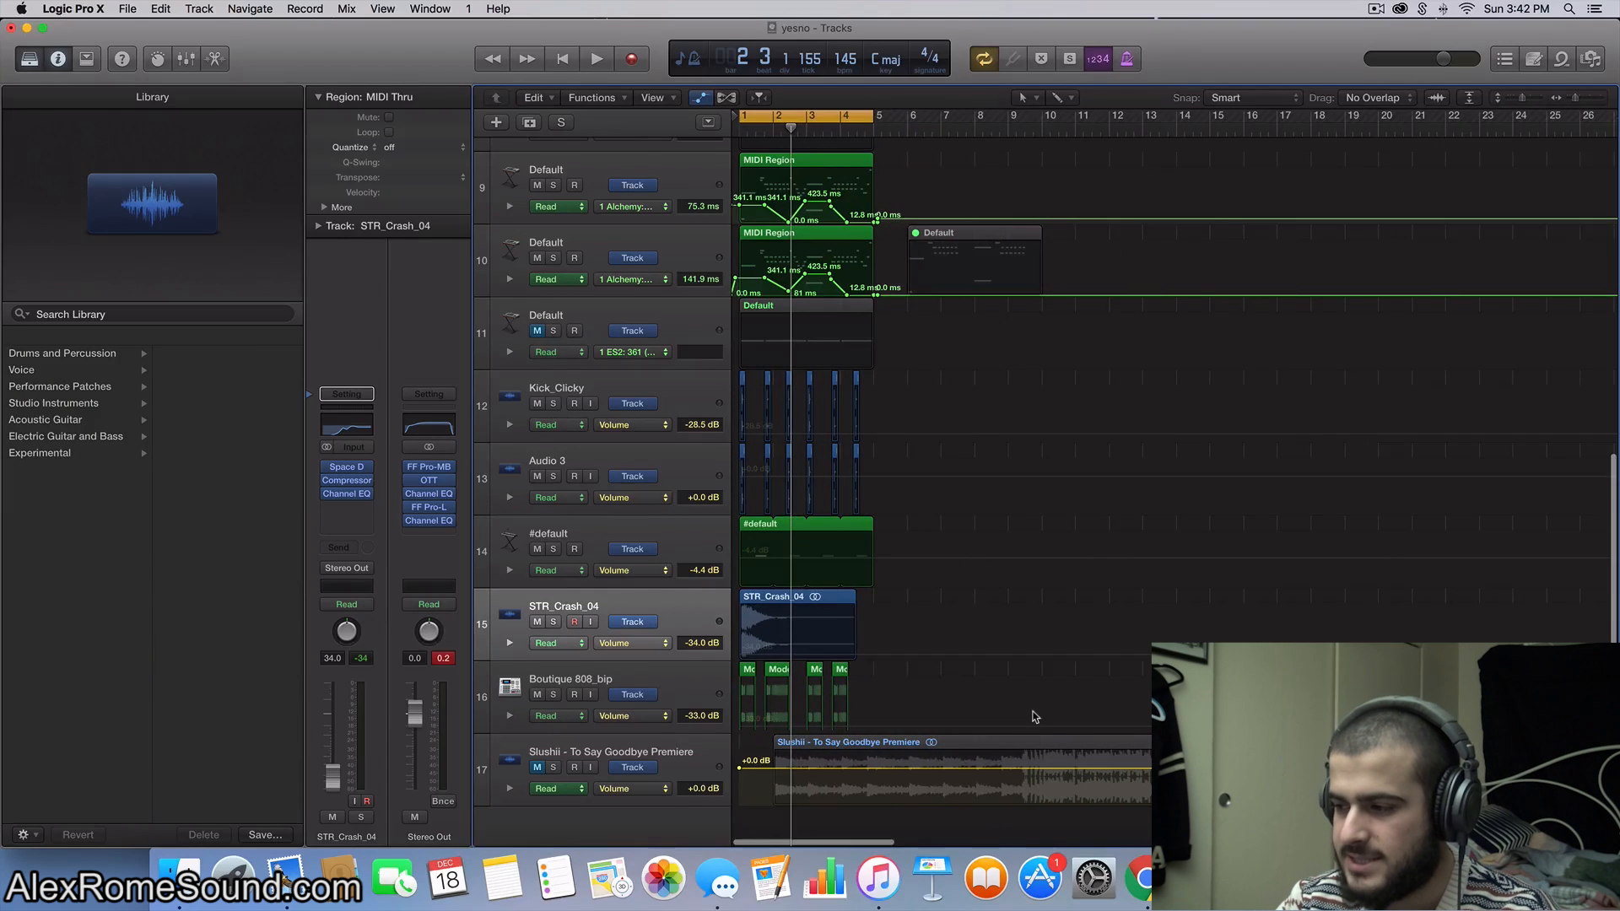
{"action": "scroll", "coordinate": [1035, 717], "scroll_direction": "down", "scroll_amount": 5}
{"action": "scroll", "coordinate": [952, 815], "scroll_direction": "up", "scroll_amount": 4}
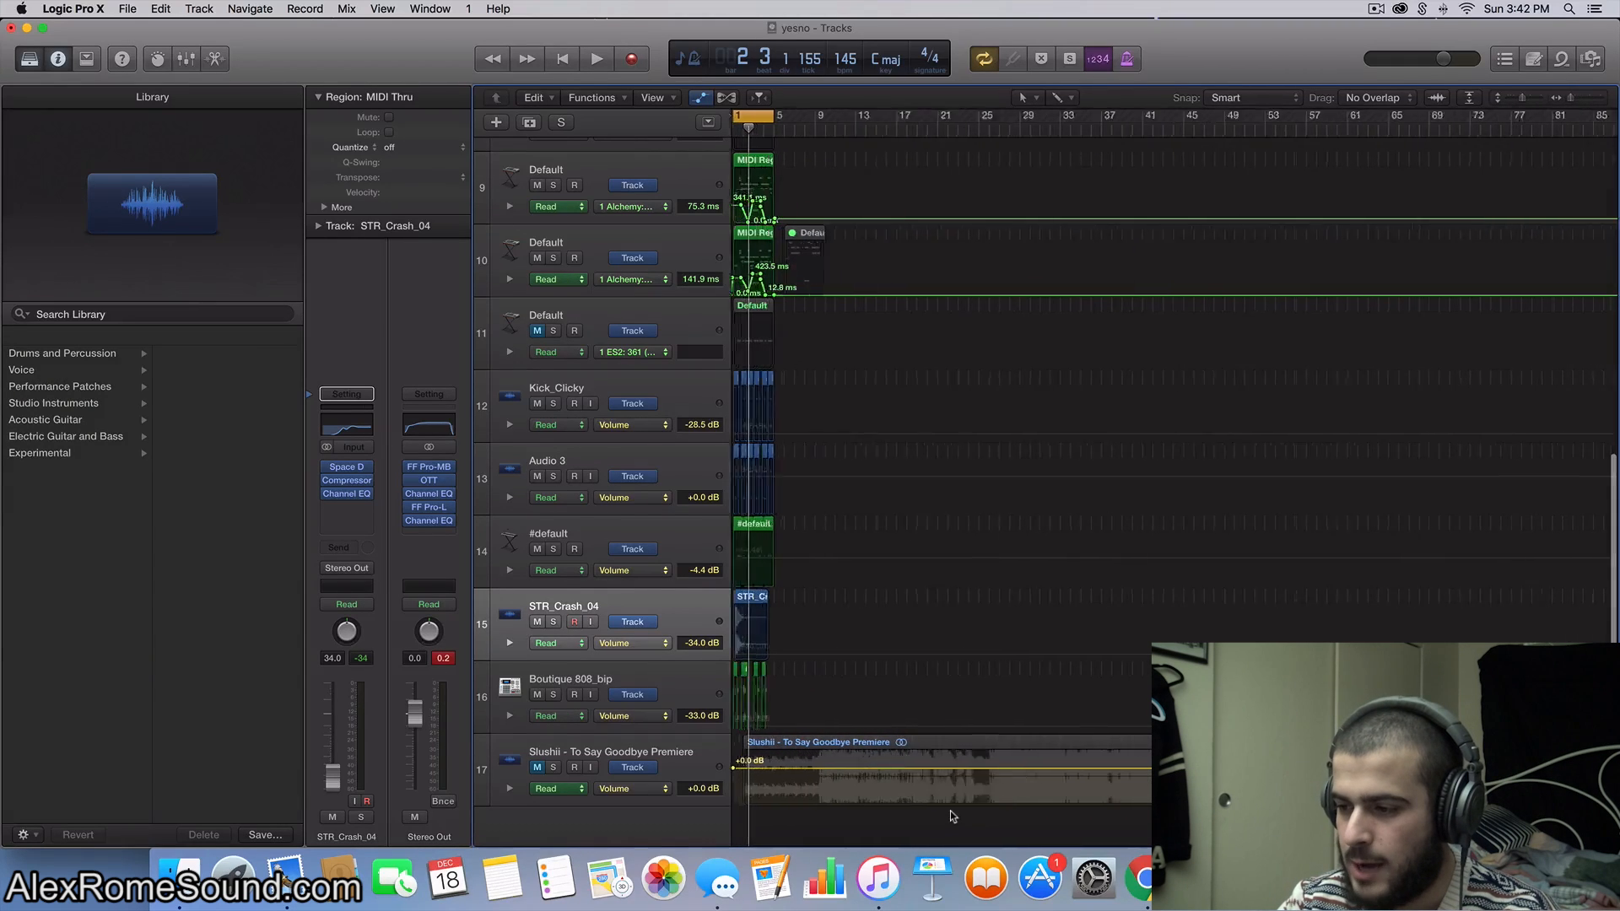
{"action": "scroll", "coordinate": [1004, 762], "scroll_direction": "right", "scroll_amount": 1}
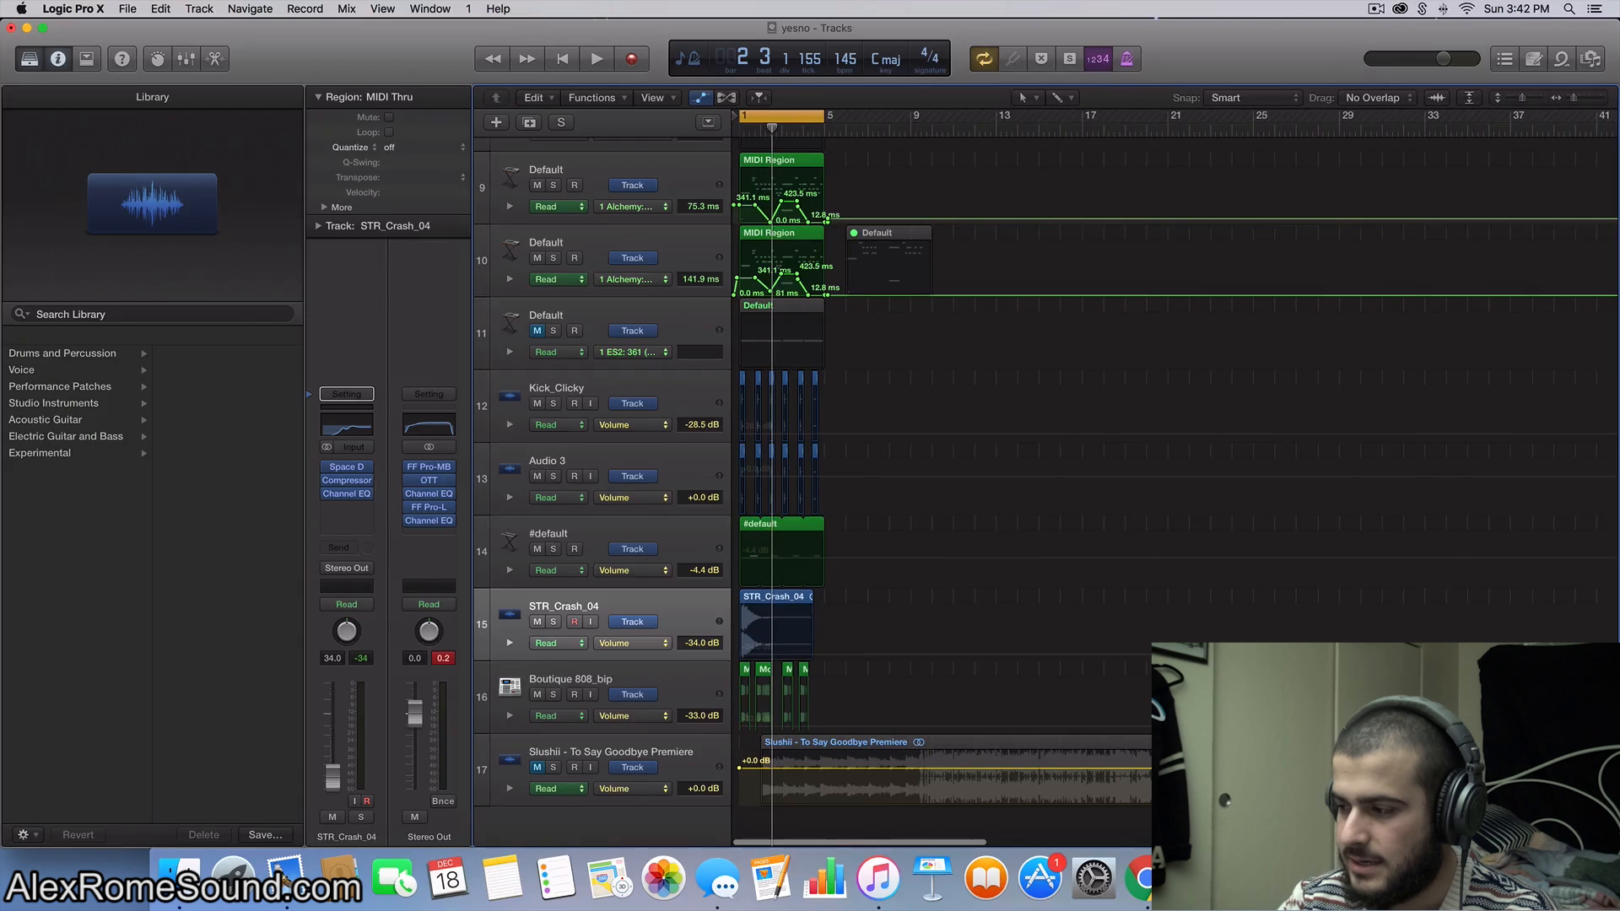
{"action": "scroll", "coordinate": [1049, 690], "scroll_direction": "up", "scroll_amount": 4}
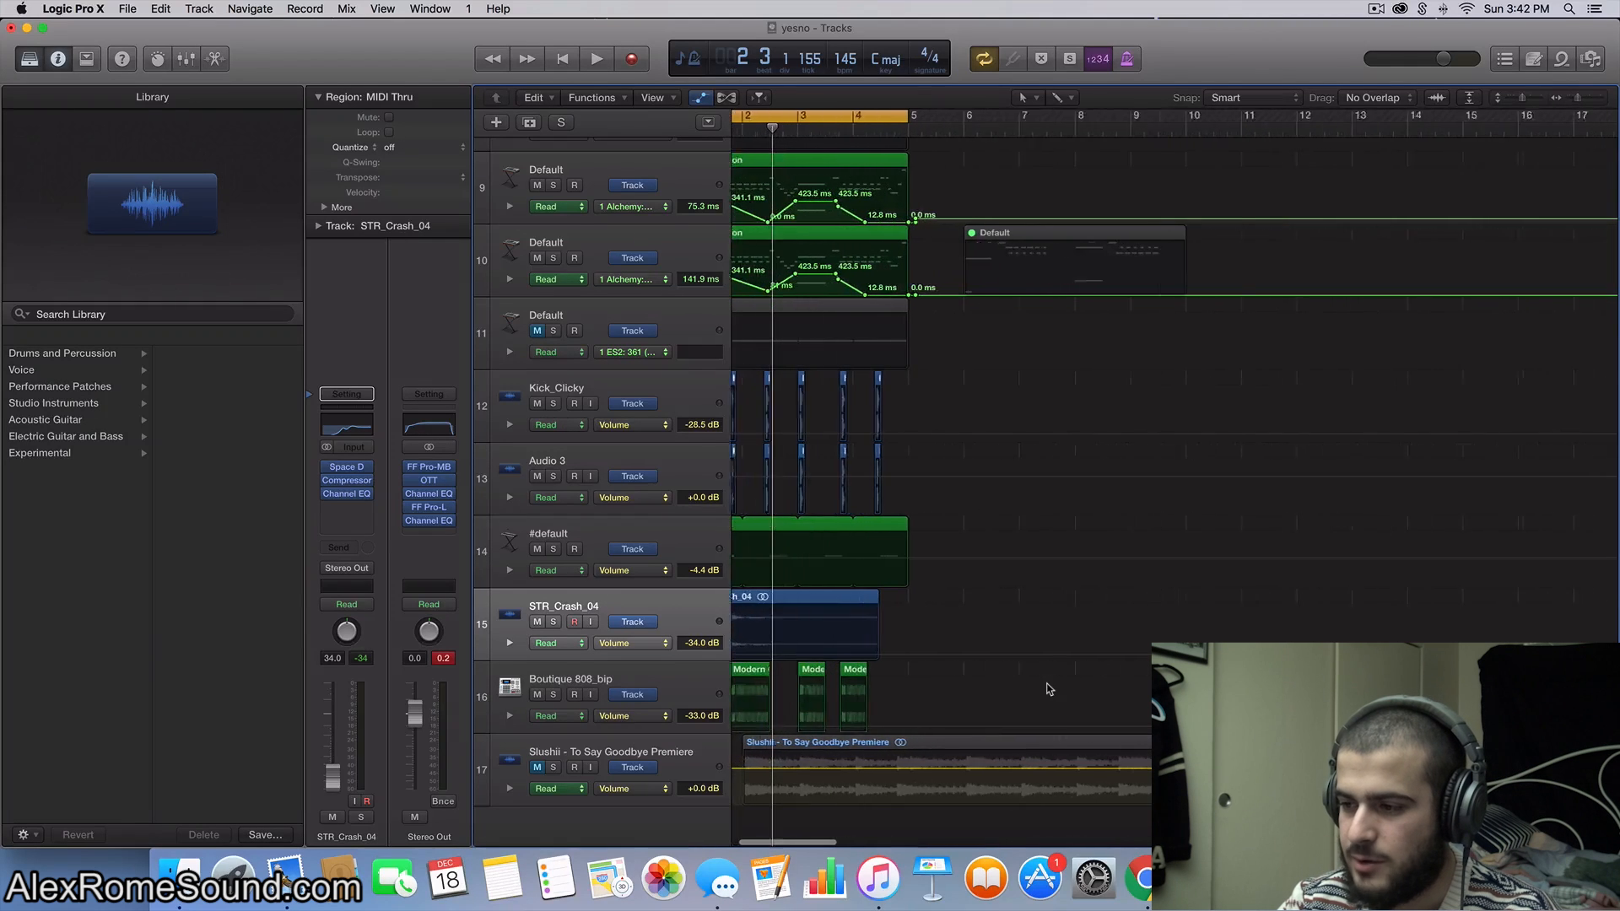
{"action": "scroll", "coordinate": [892, 606], "scroll_direction": "up", "scroll_amount": 3}
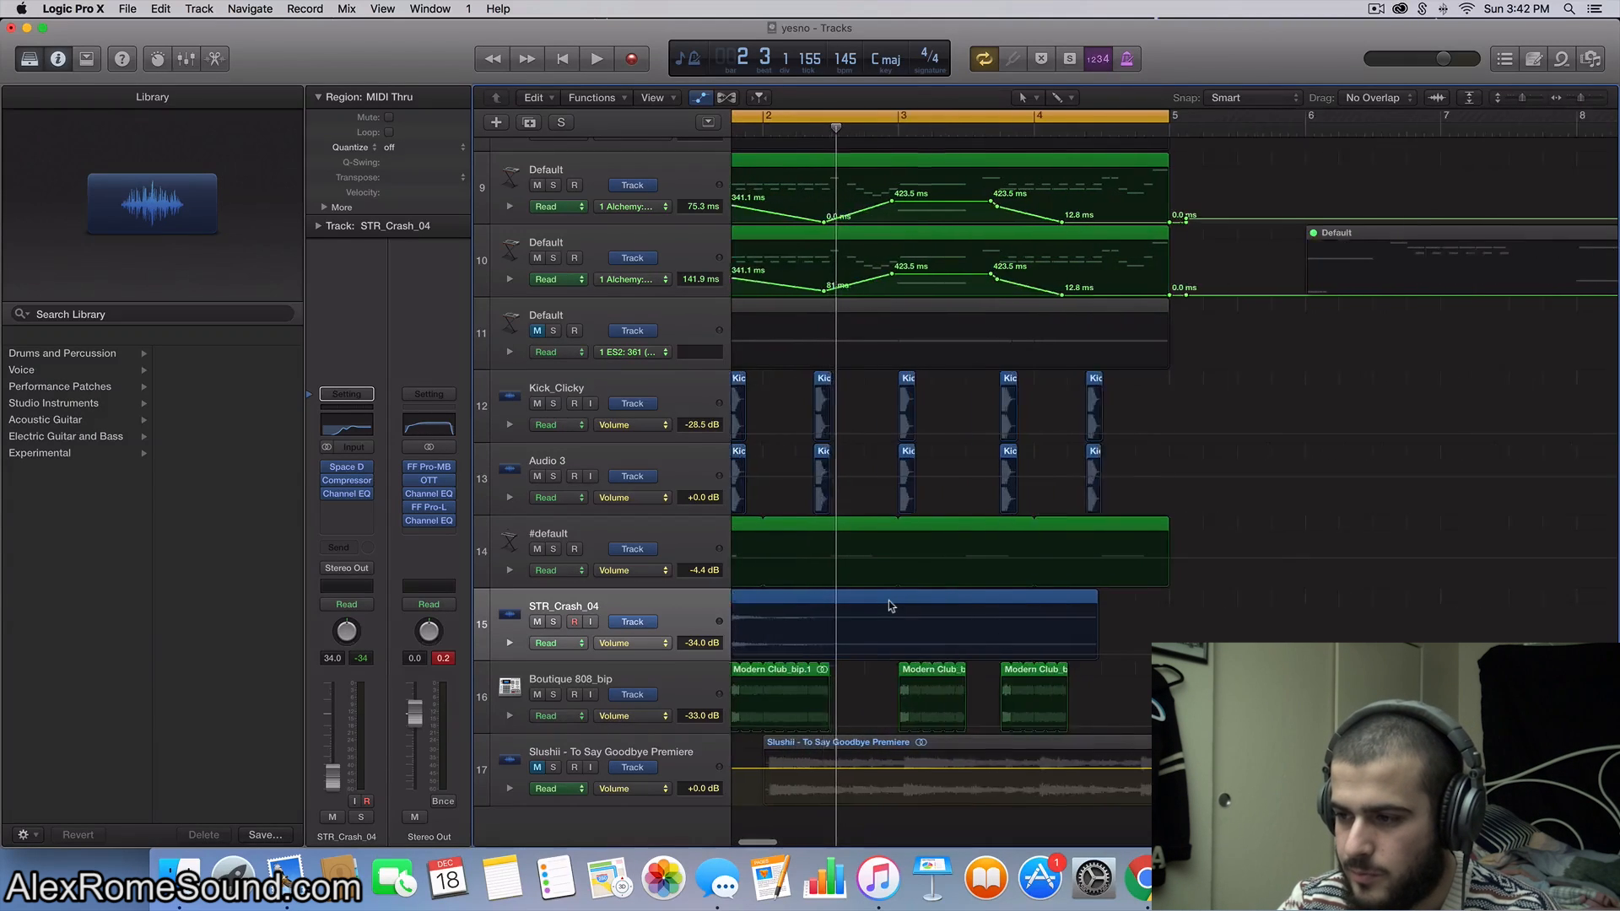
{"action": "scroll", "coordinate": [791, 444], "scroll_direction": "up", "scroll_amount": 8}
{"action": "scroll", "coordinate": [792, 444], "scroll_direction": "down", "scroll_amount": 1}
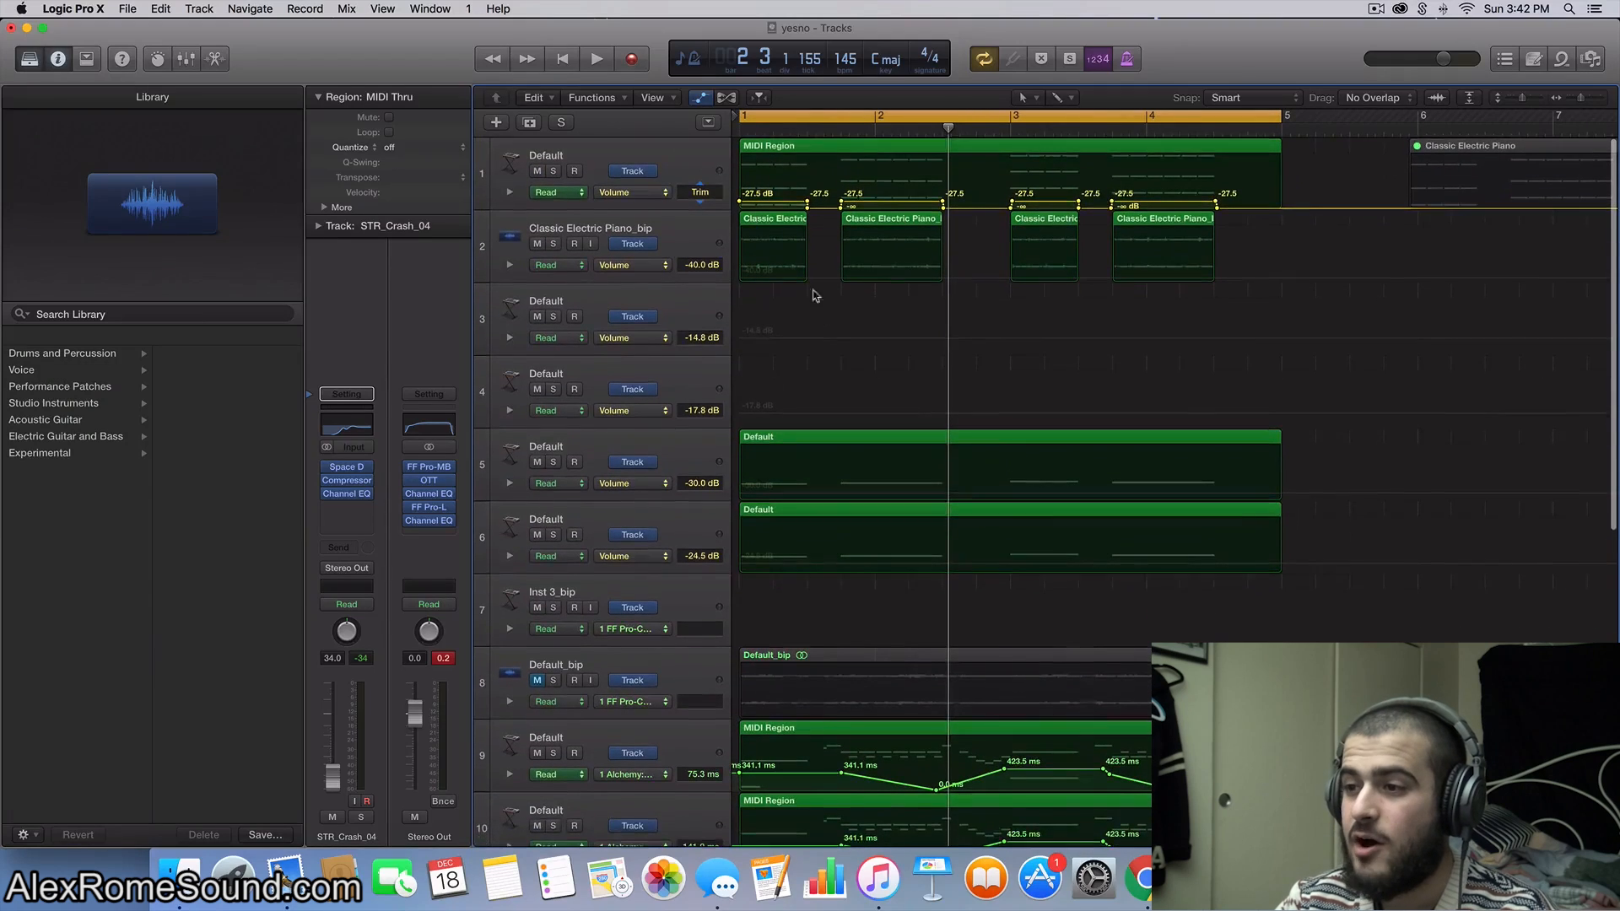
{"action": "scroll", "coordinate": [920, 329], "scroll_direction": "down", "scroll_amount": 5}
{"action": "scroll", "coordinate": [919, 319], "scroll_direction": "up", "scroll_amount": 5}
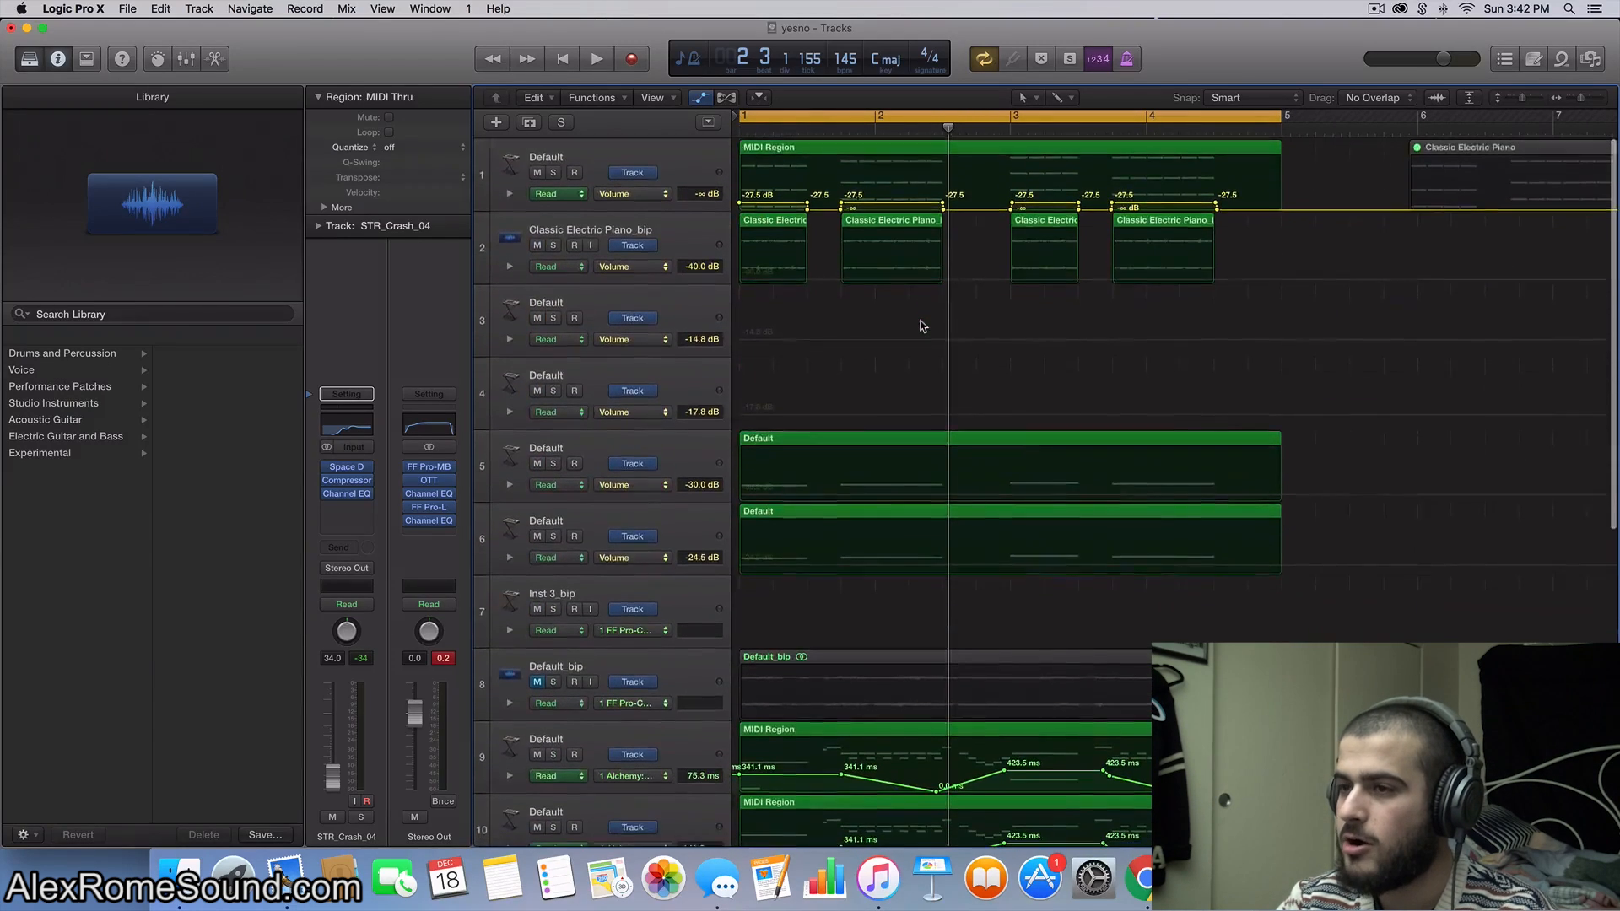
{"action": "scroll", "coordinate": [943, 272], "scroll_direction": "up", "scroll_amount": 3}
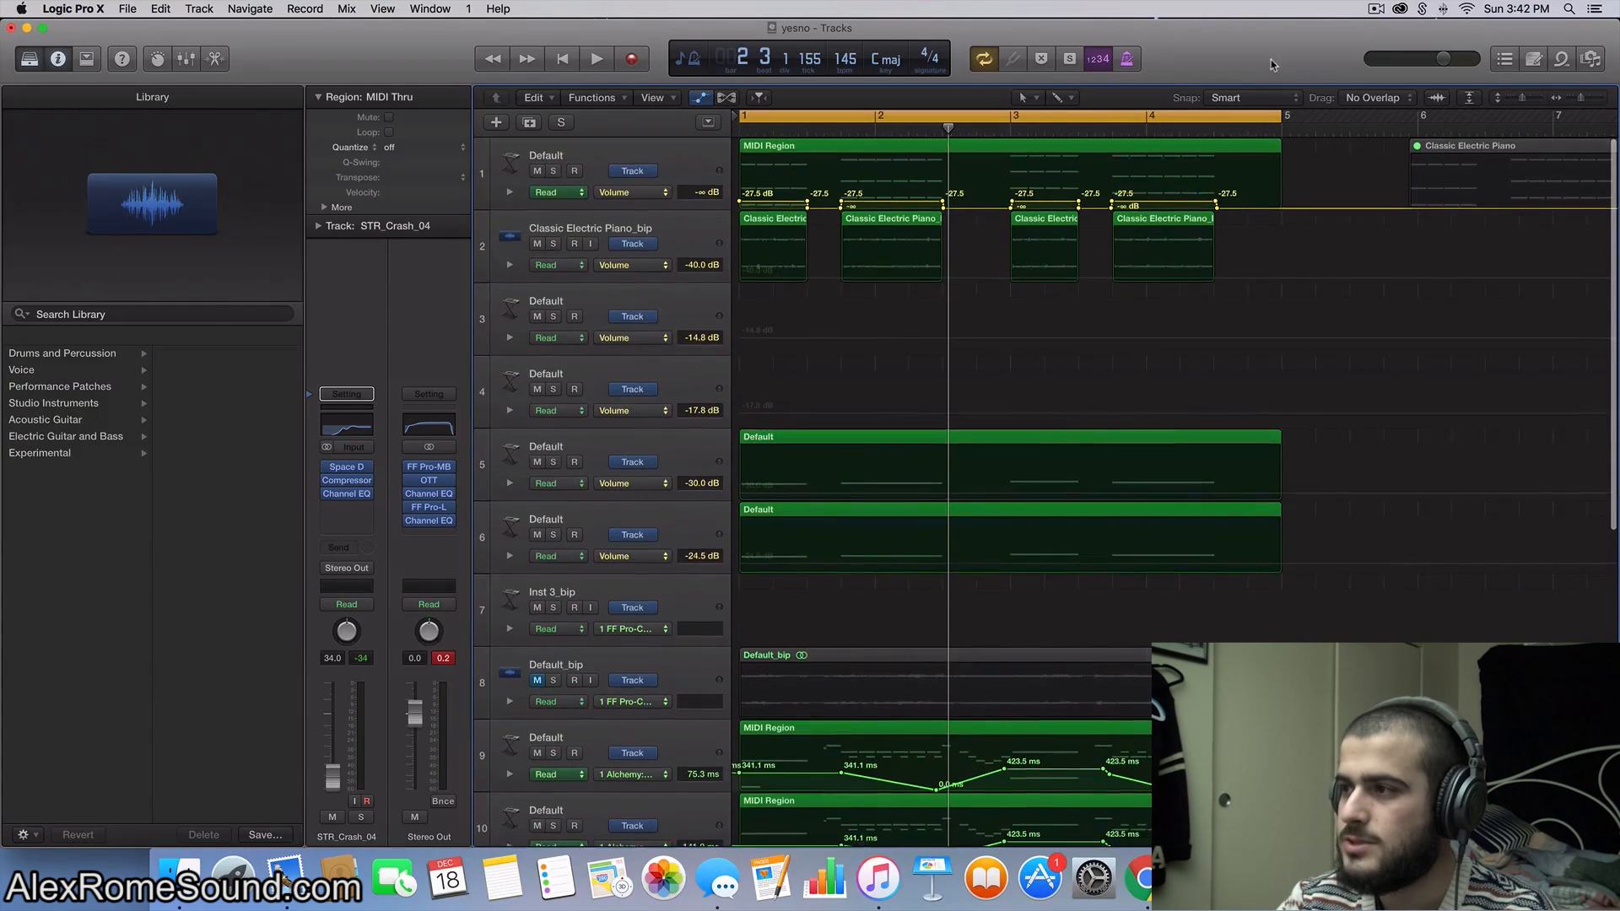
{"action": "left_click_drag", "start_coordinate": [1258, 59], "coordinate": [1262, 53]}
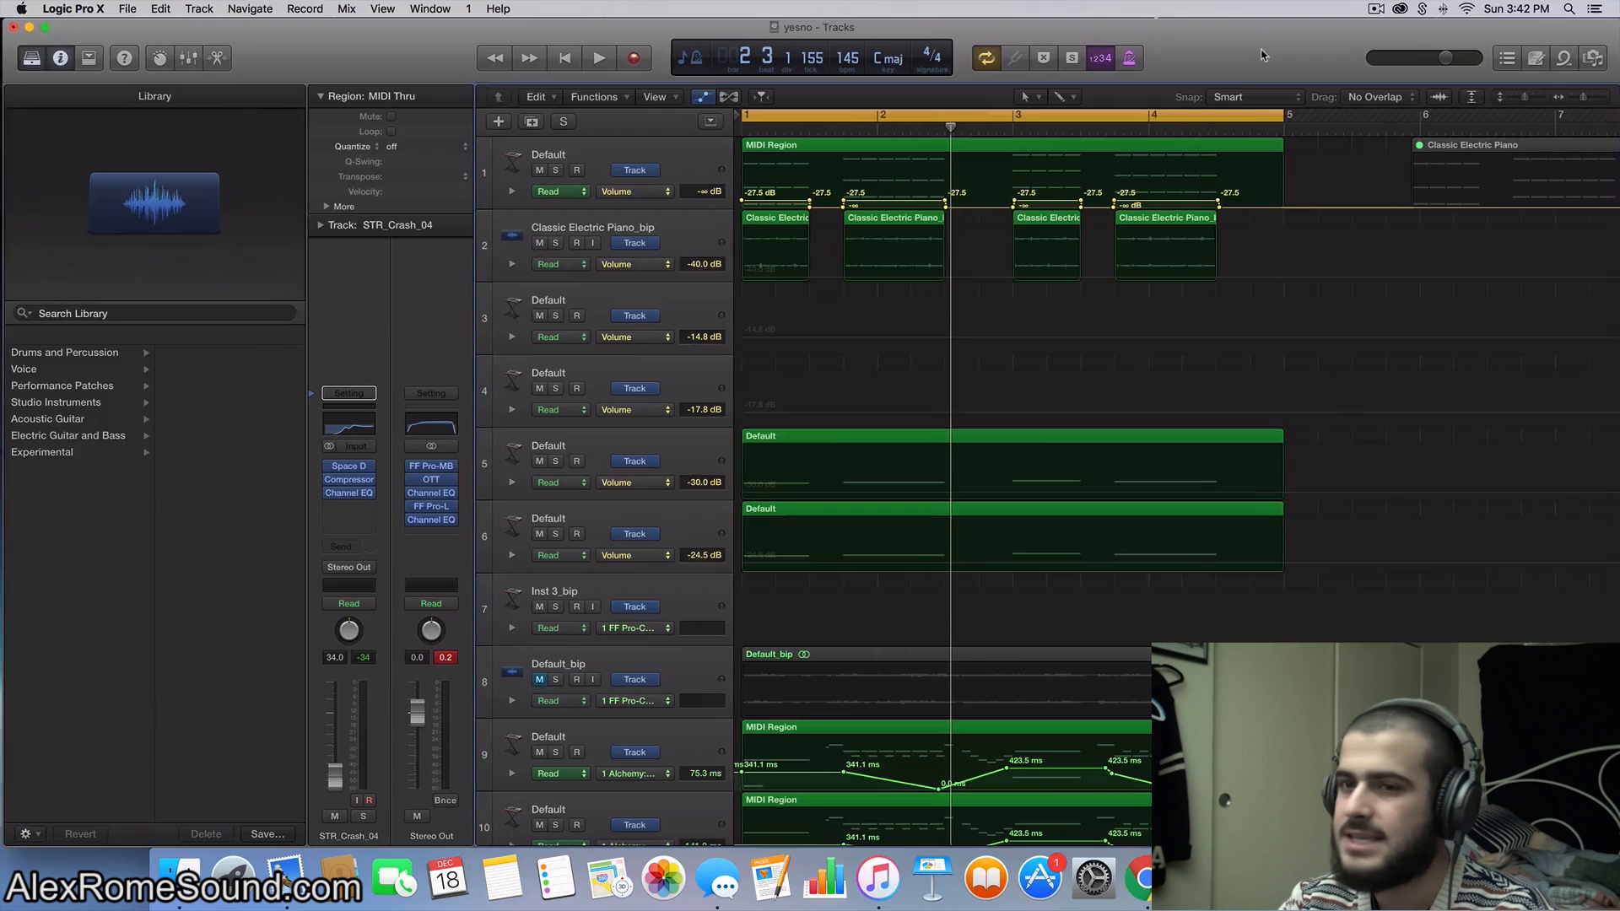